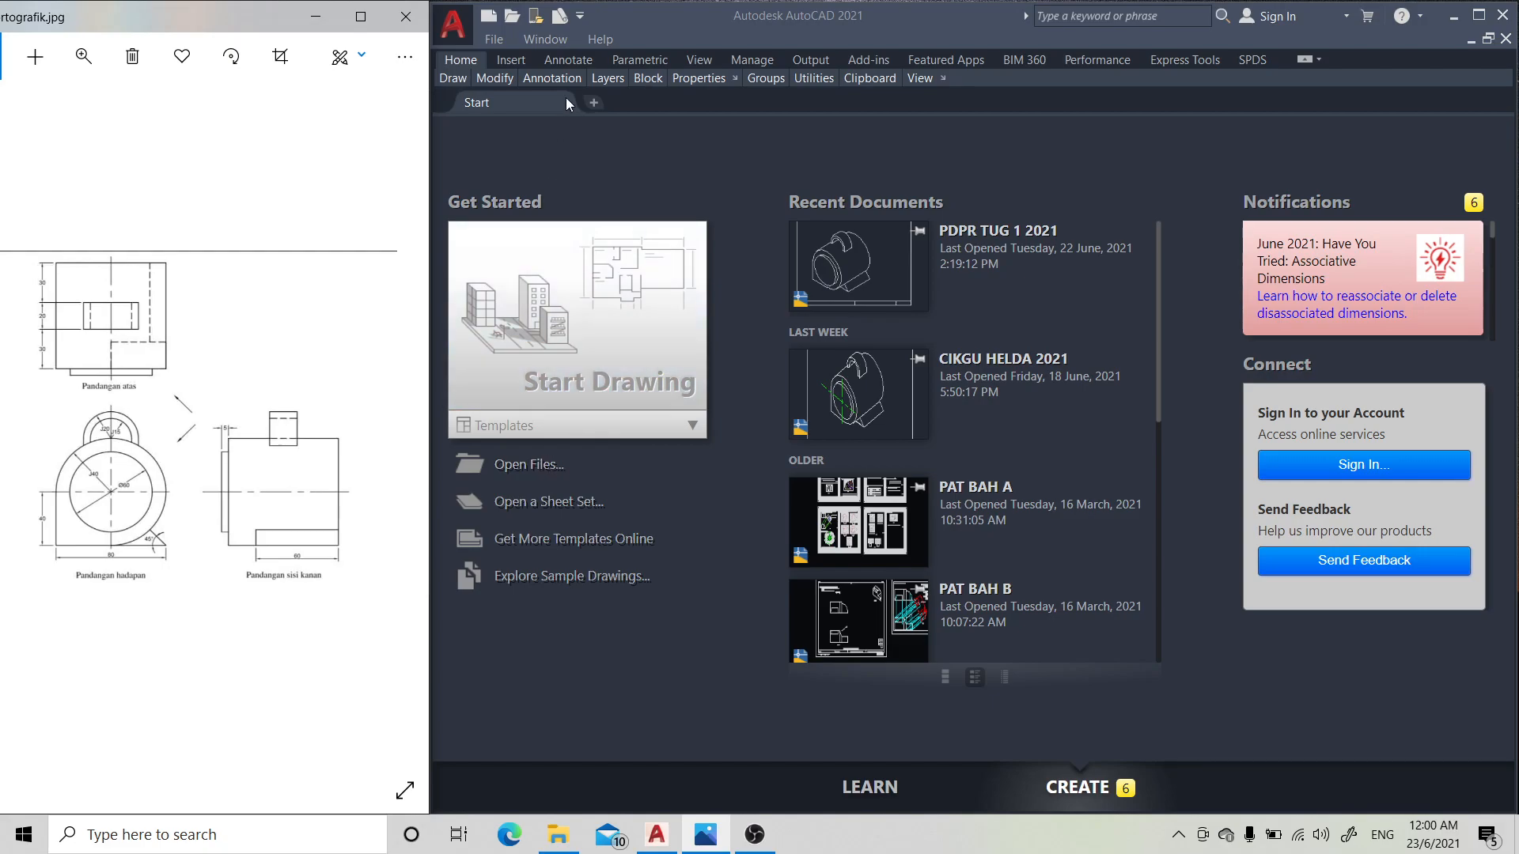
- Create a new metric drawing without using a template
left_click(495, 41)
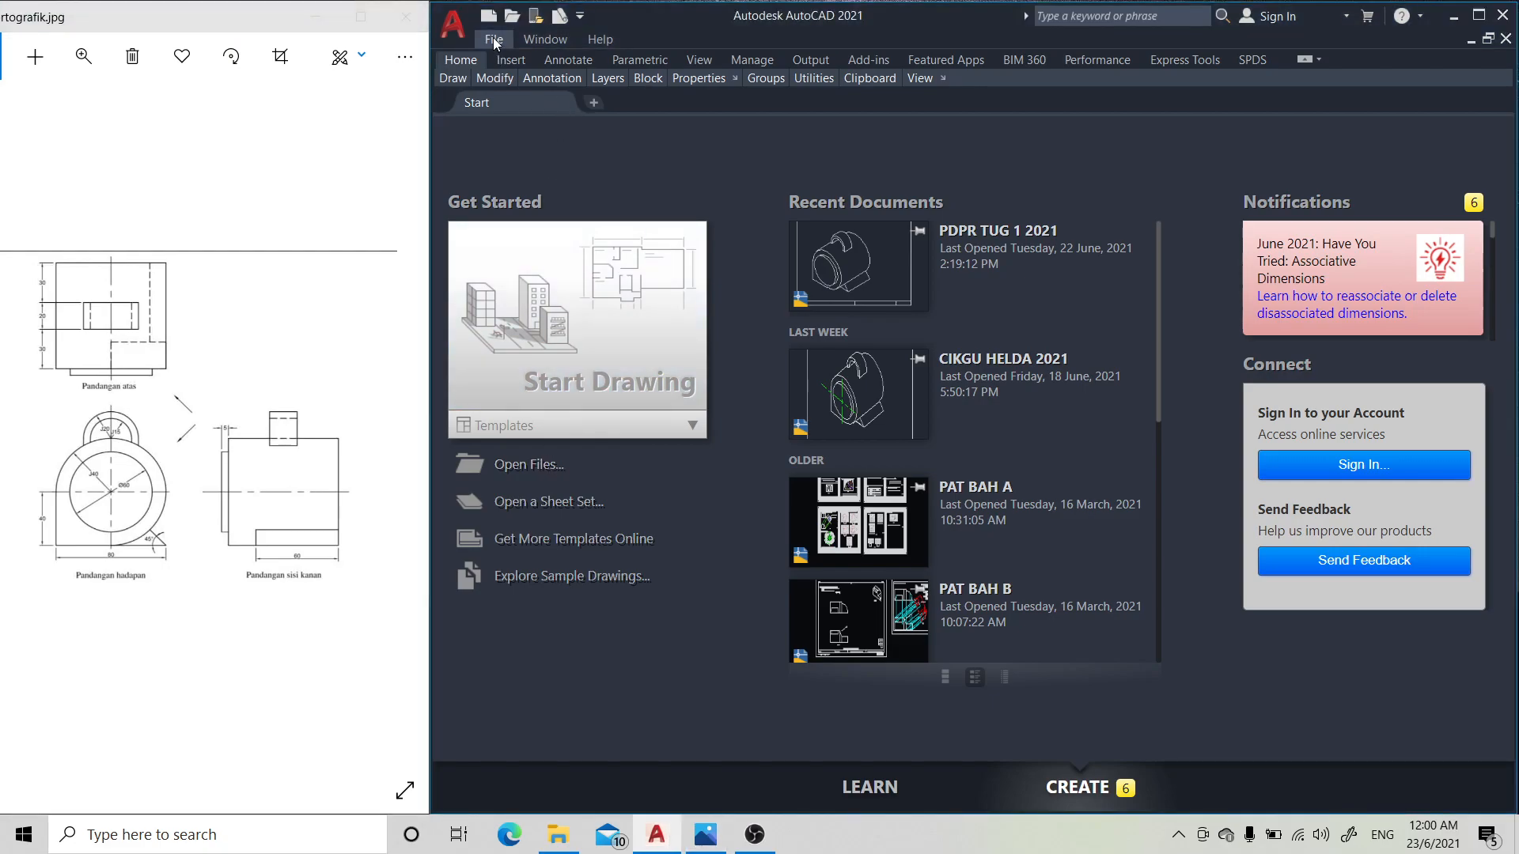
left_click(494, 41)
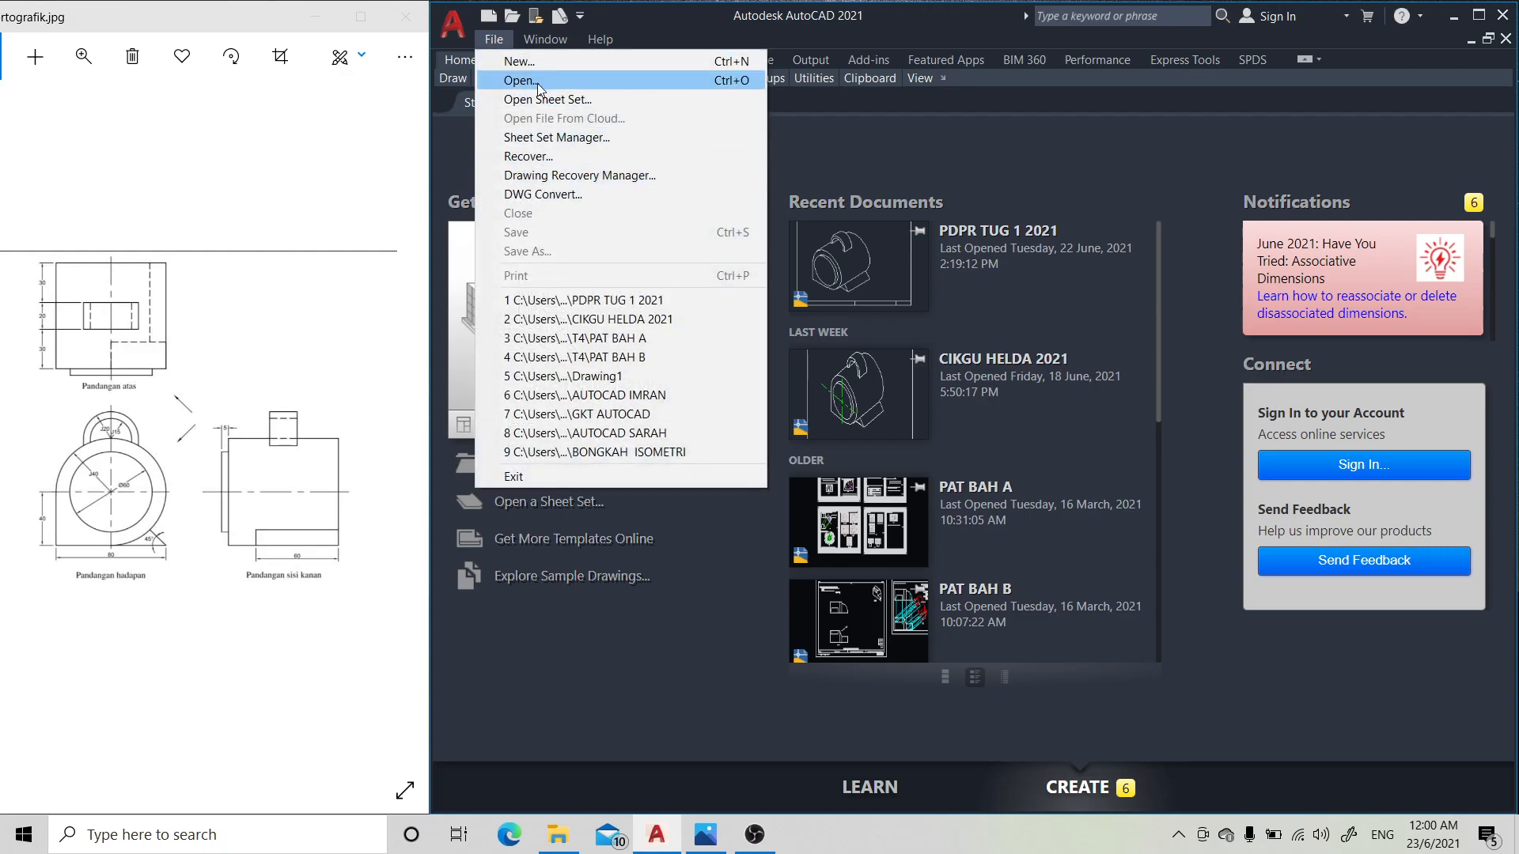
left_click(537, 61)
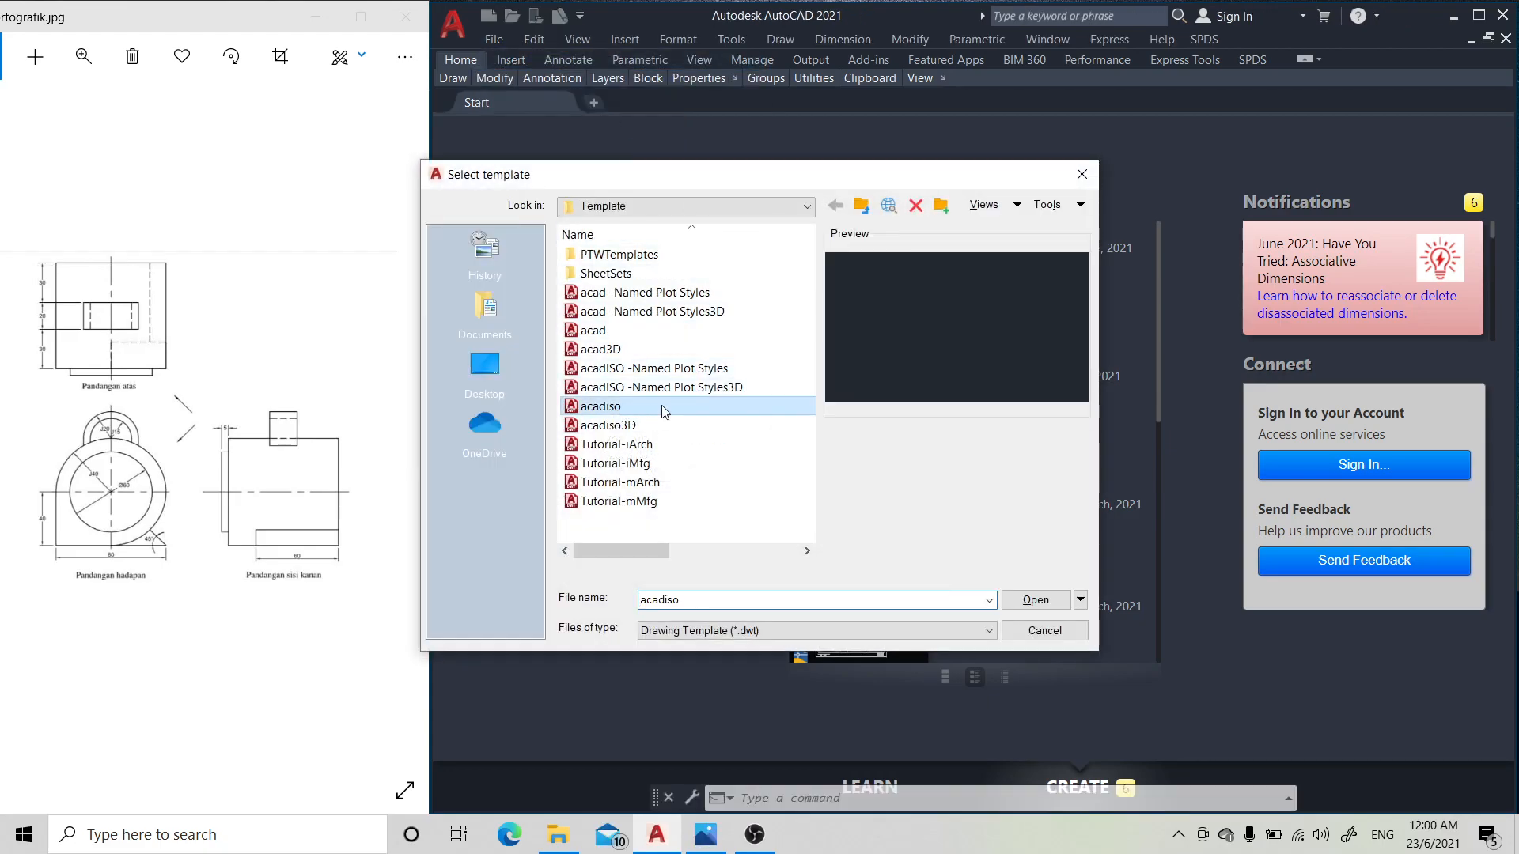
left_click(1081, 601)
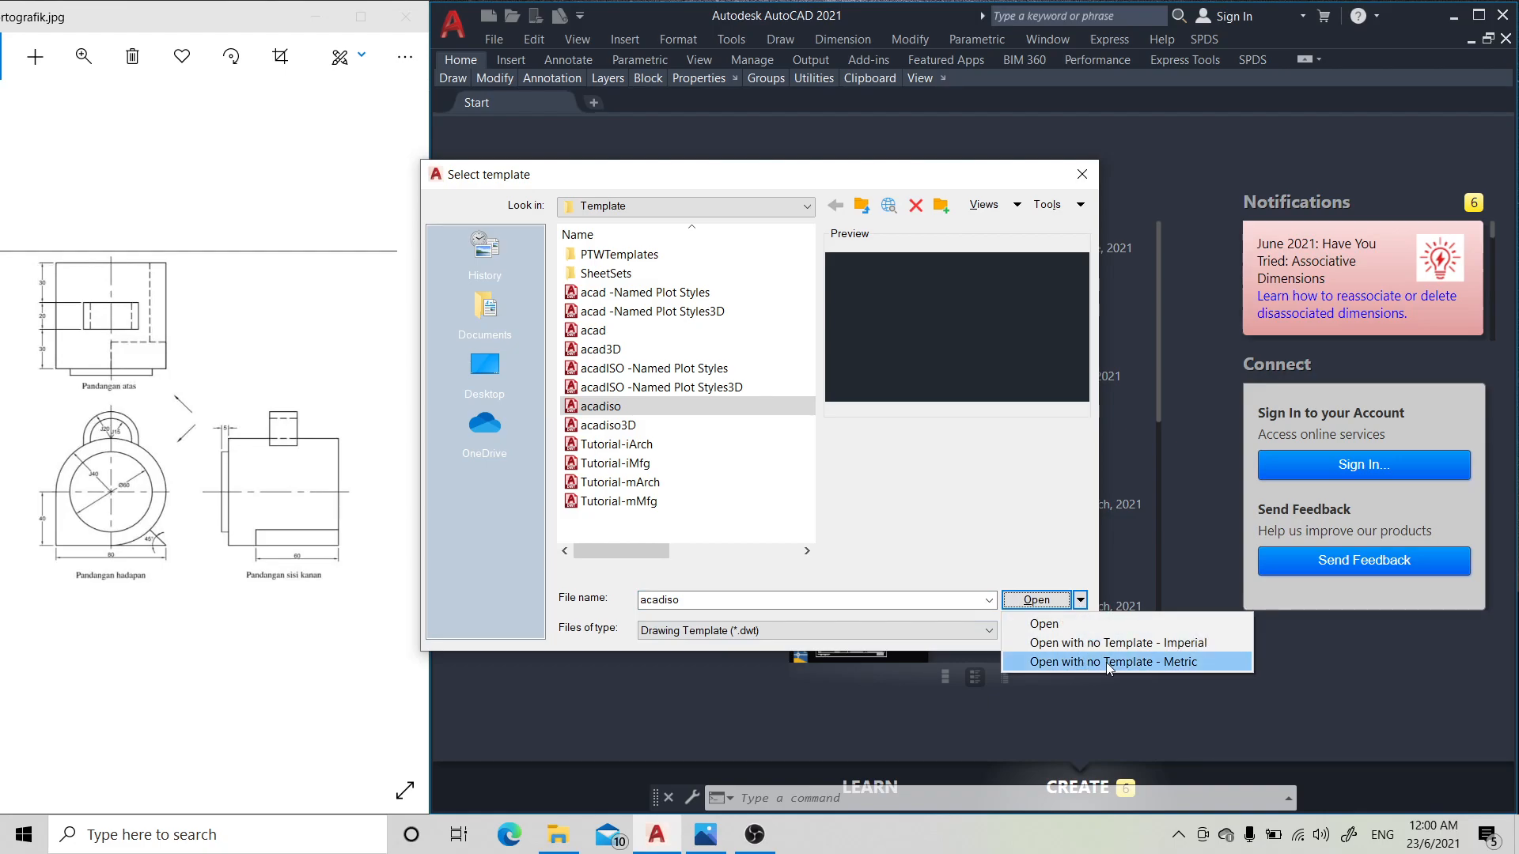
left_click(1194, 662)
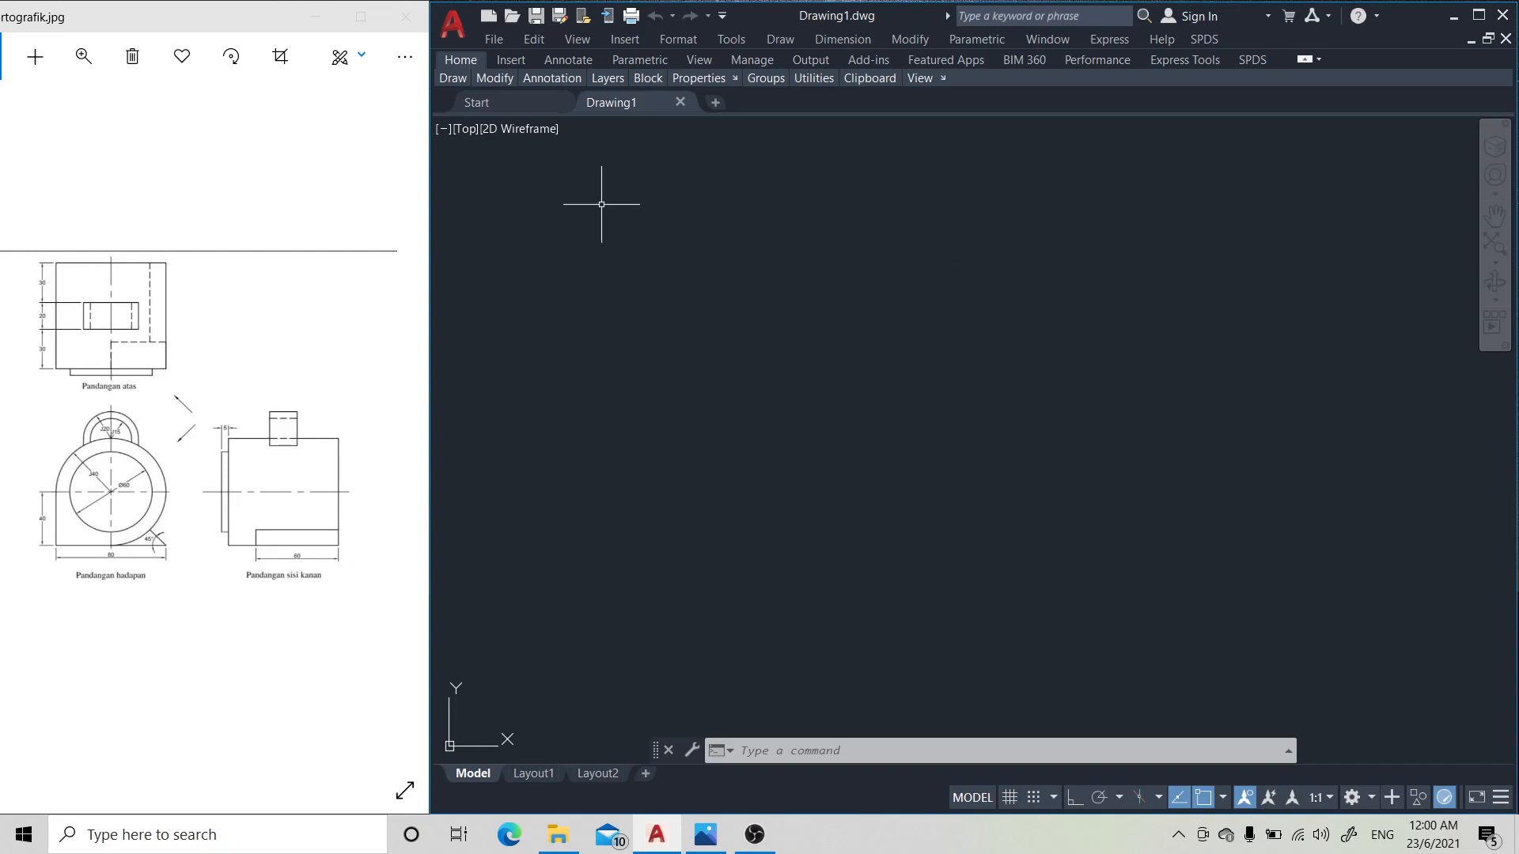
- Set the drawing units' length precision to 0 decimal places
left_click(677, 39)
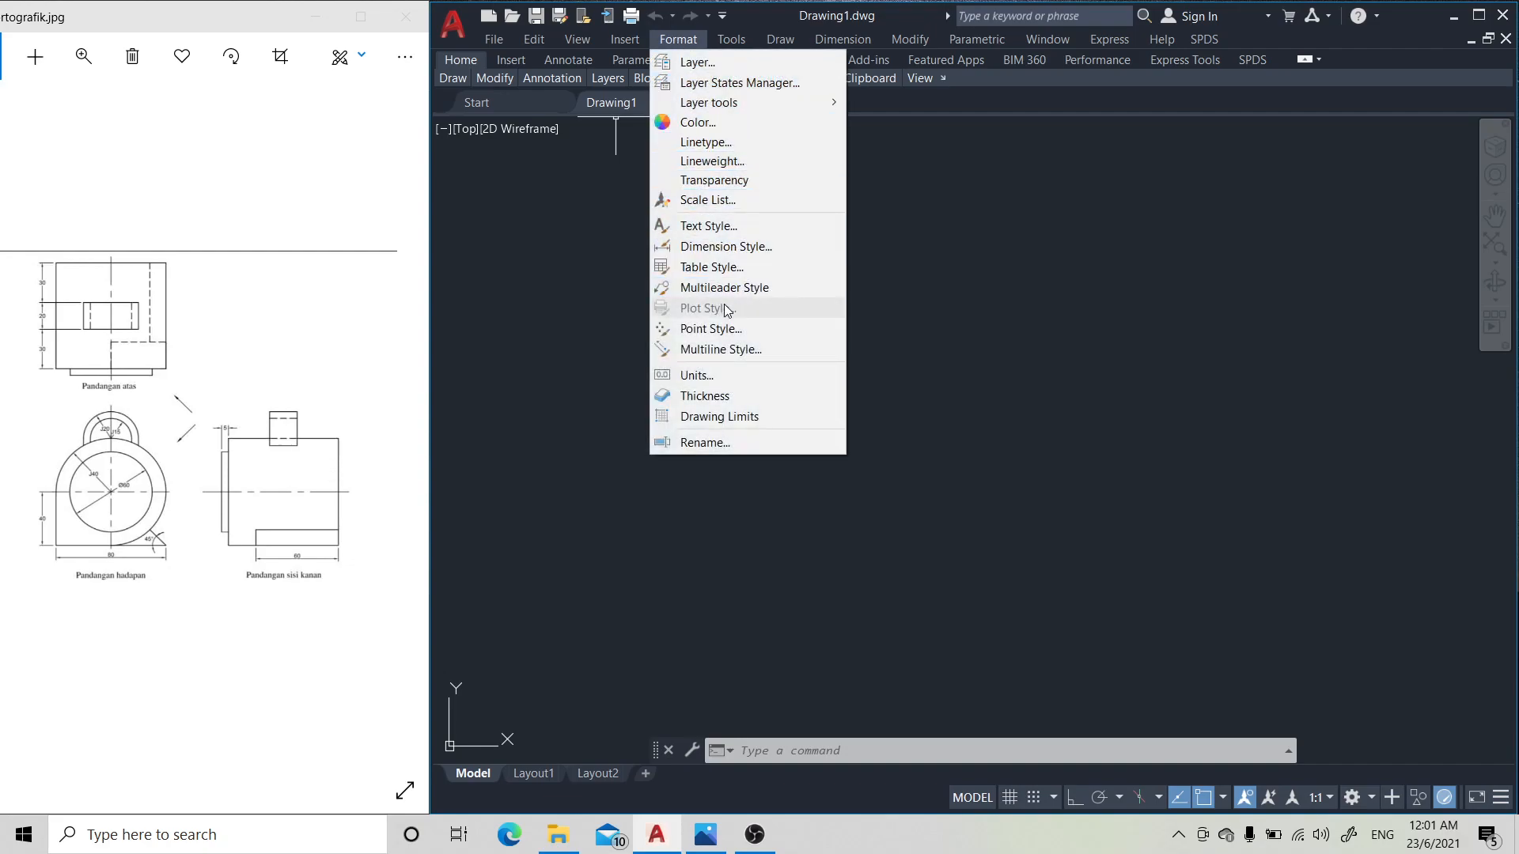
left_click(715, 373)
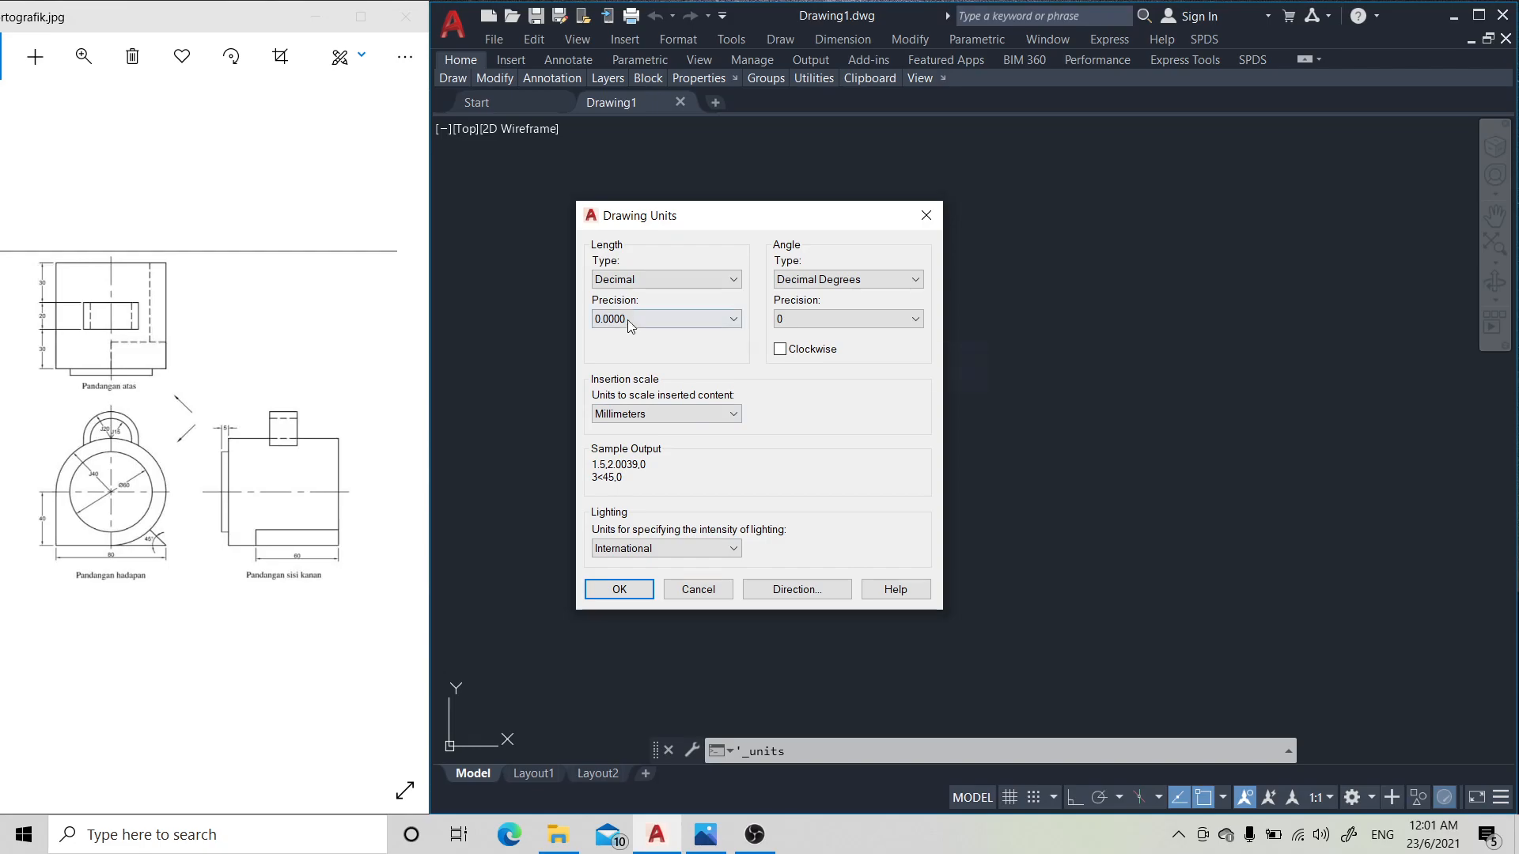
left_click(708, 320)
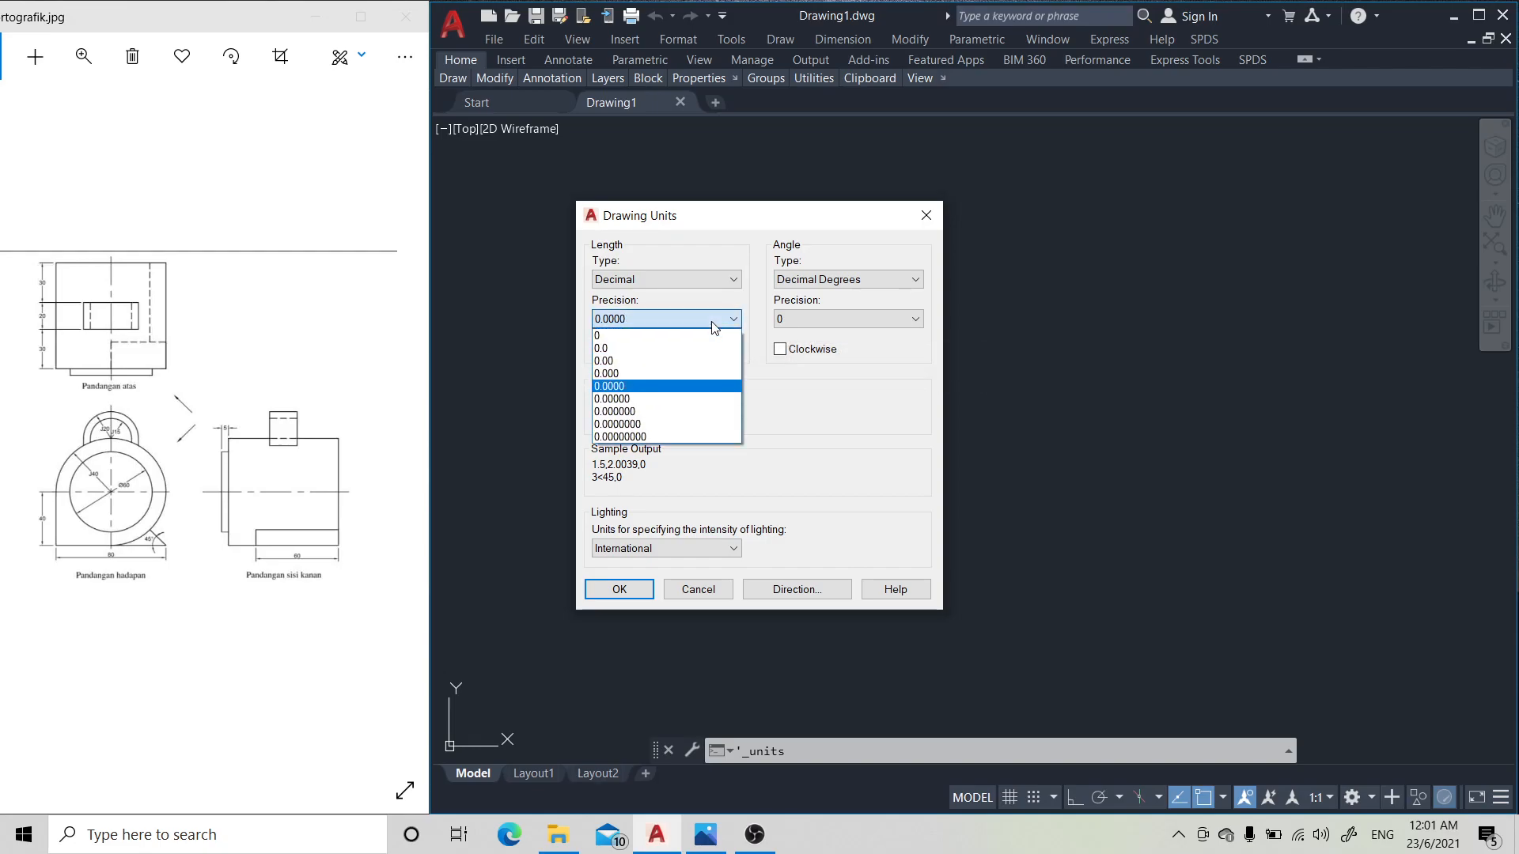
left_click(708, 336)
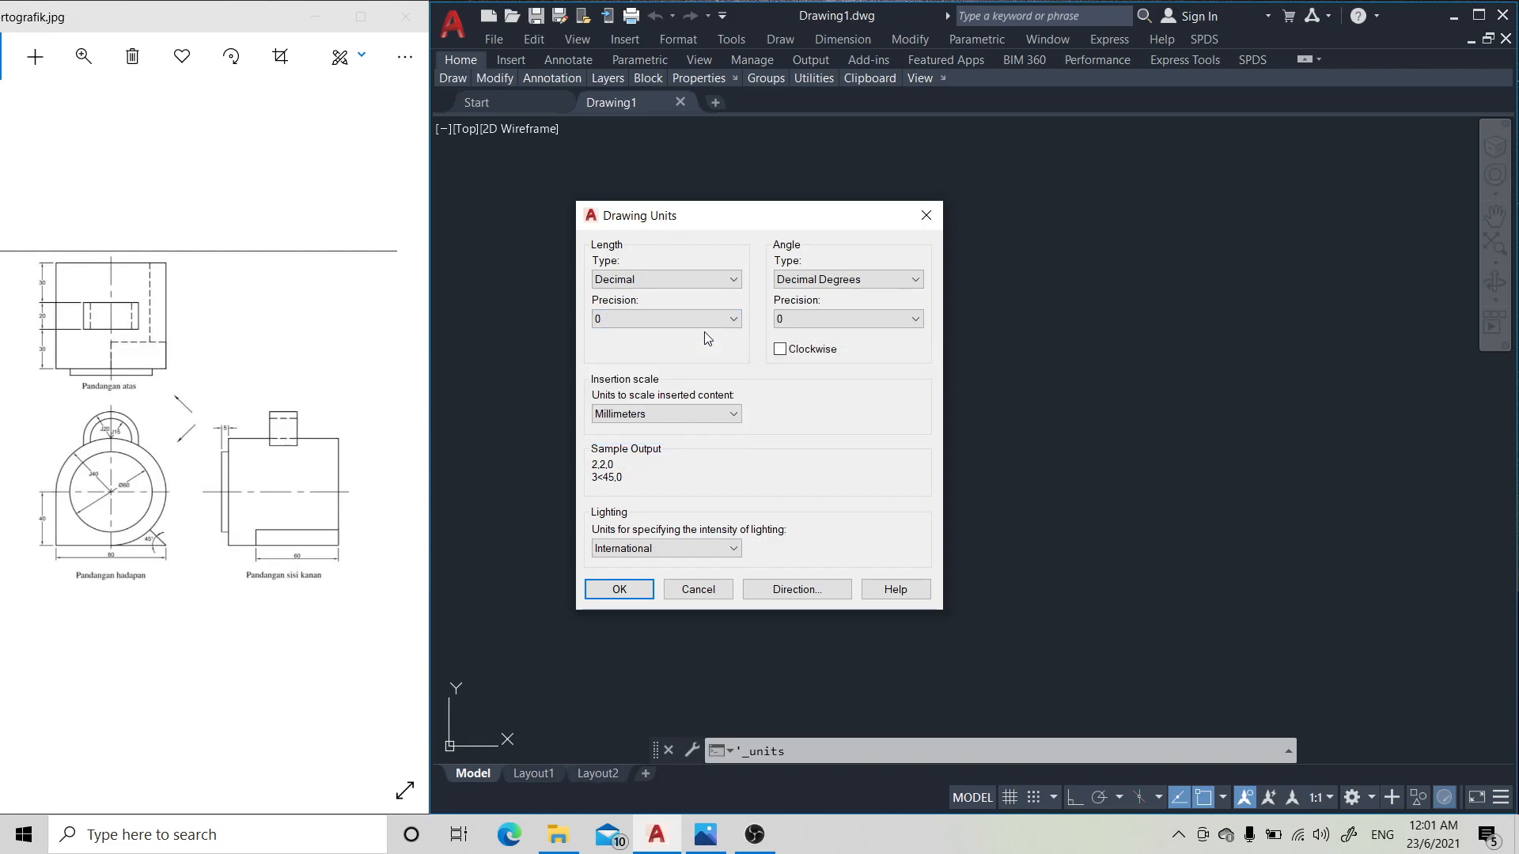
left_click(633, 592)
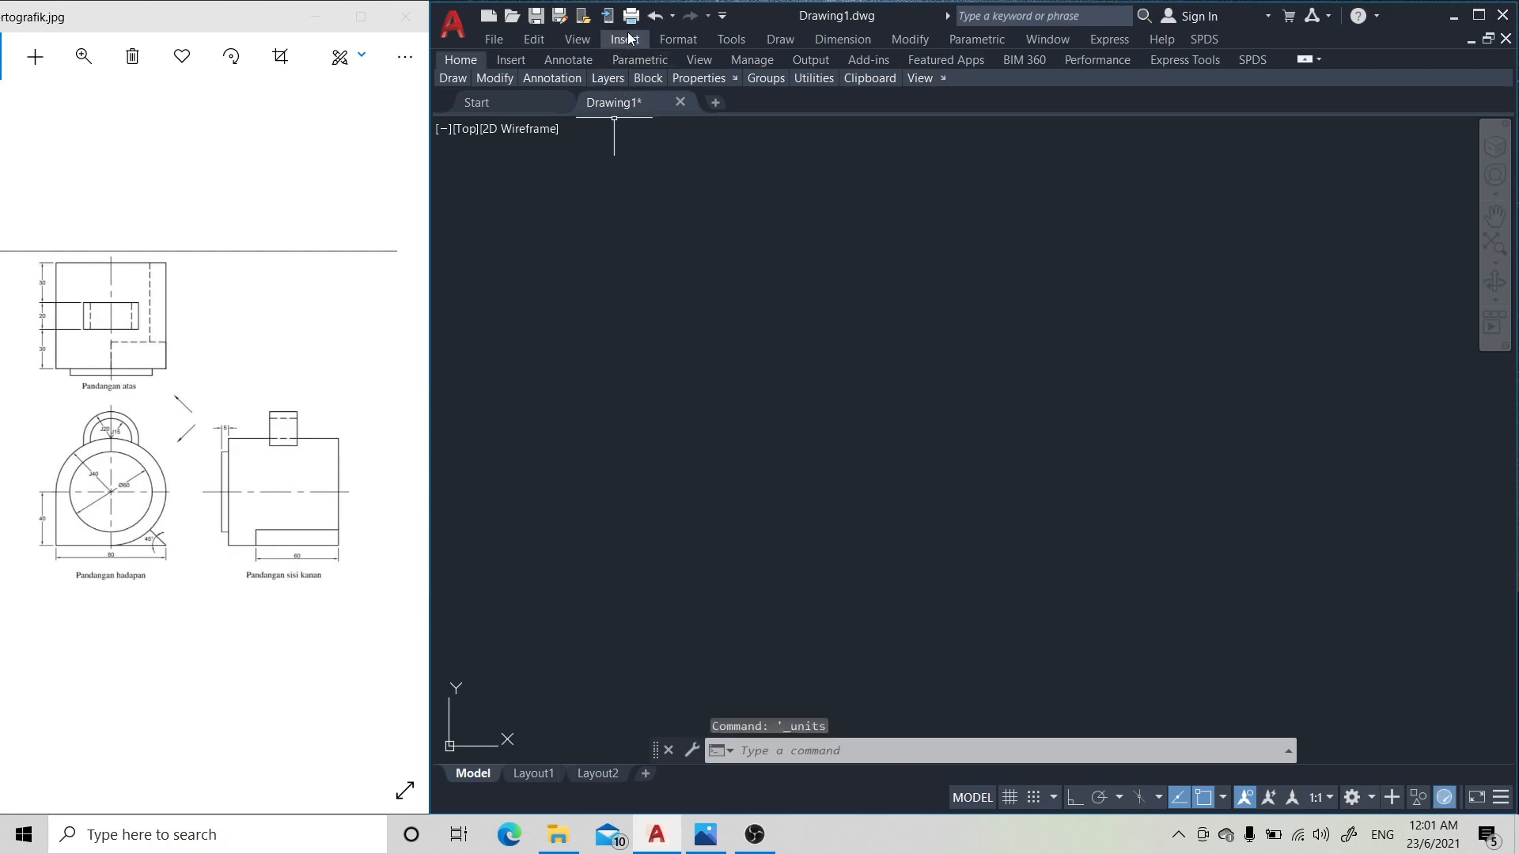
- Set the Standard text style to the Arial font with a text height of 3 and apply it
left_click(684, 41)
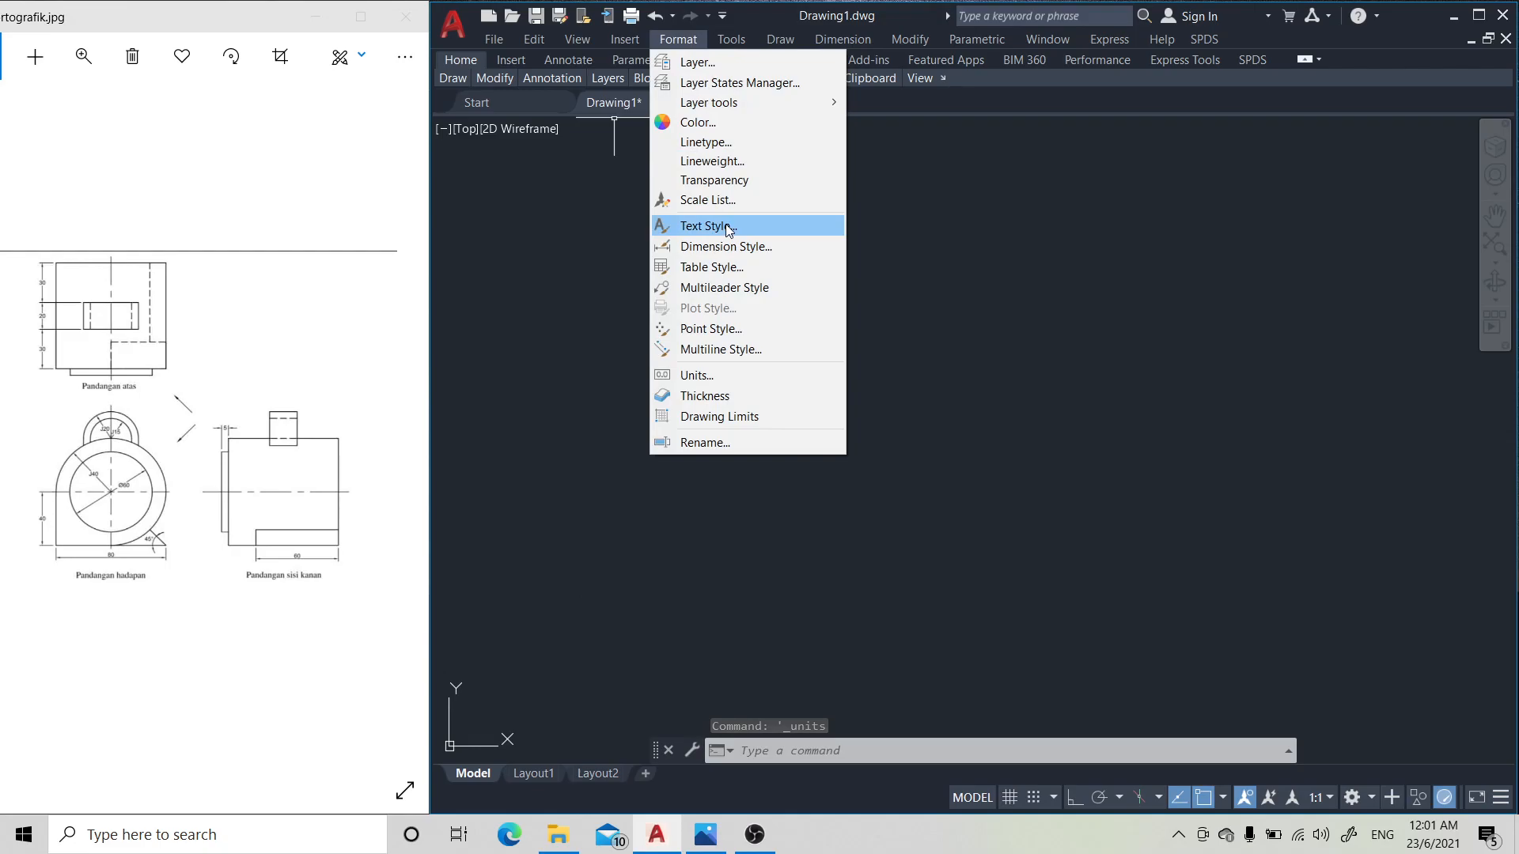
left_click(748, 227)
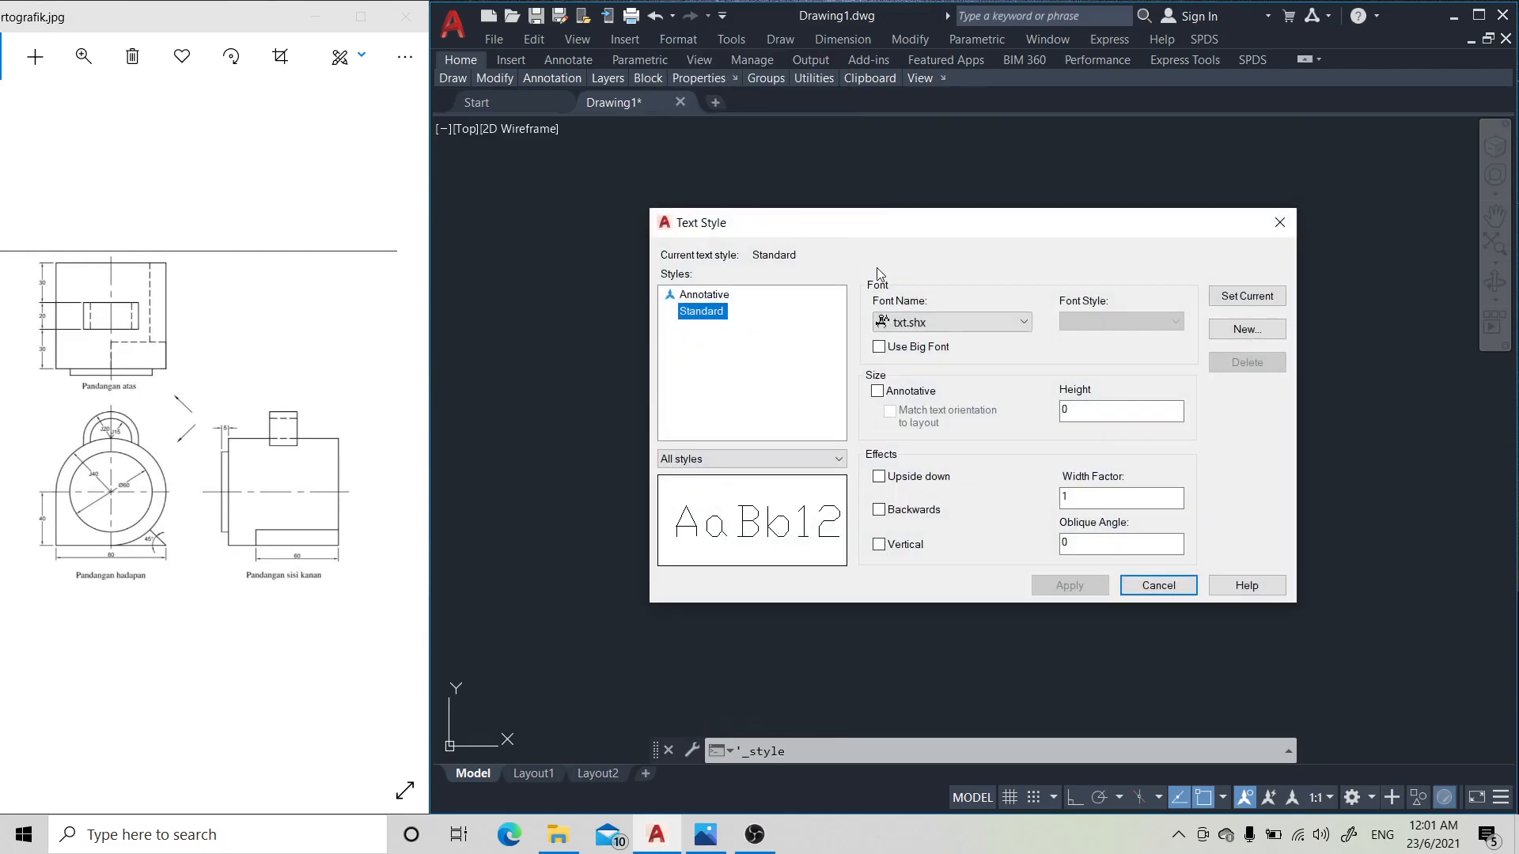
left_click(994, 321)
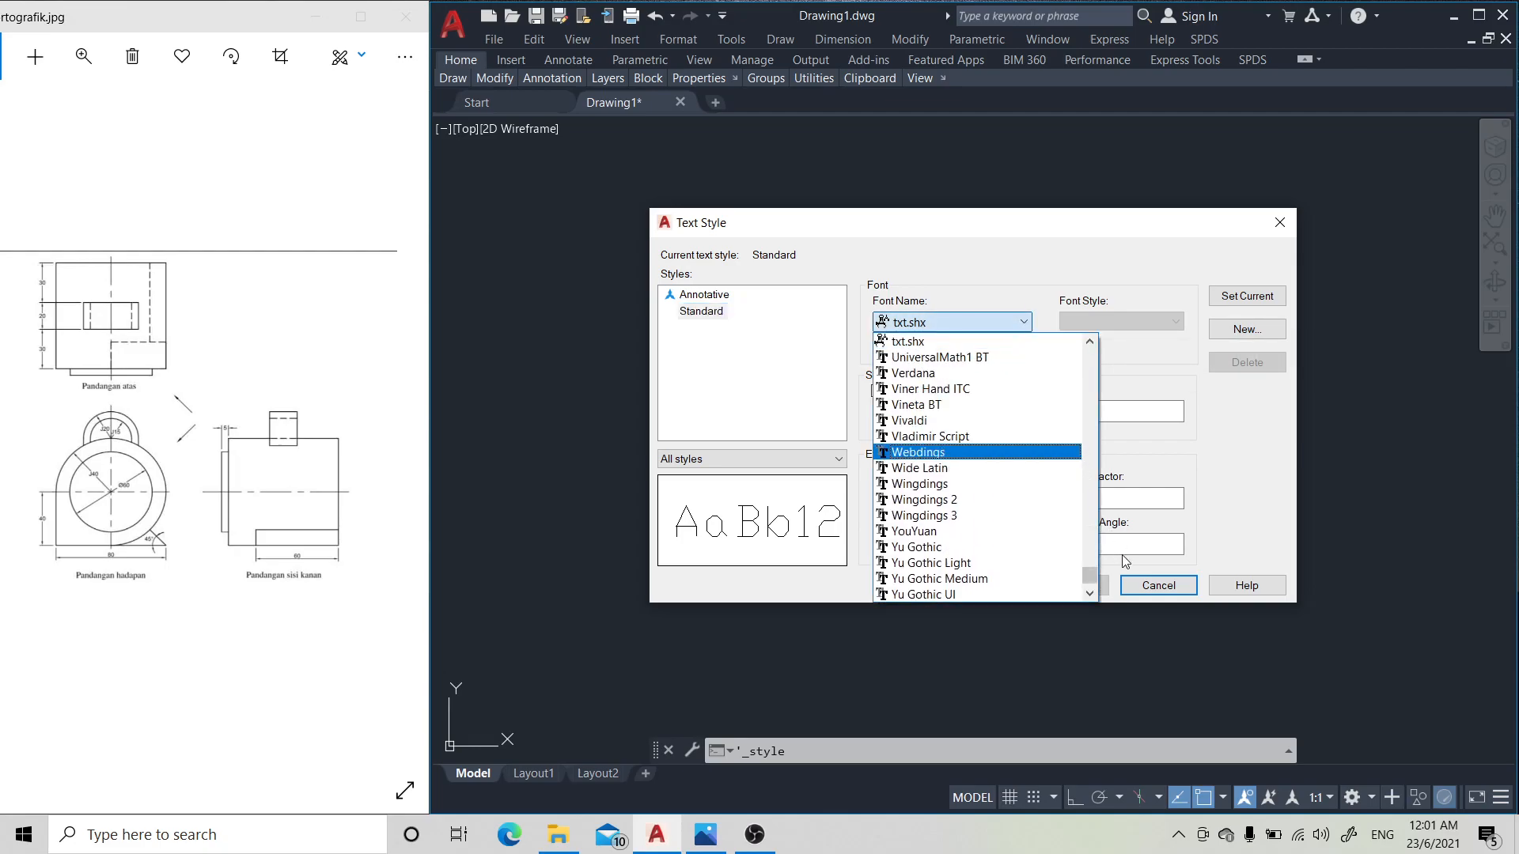
left_click_drag(1090, 579, 1085, 388)
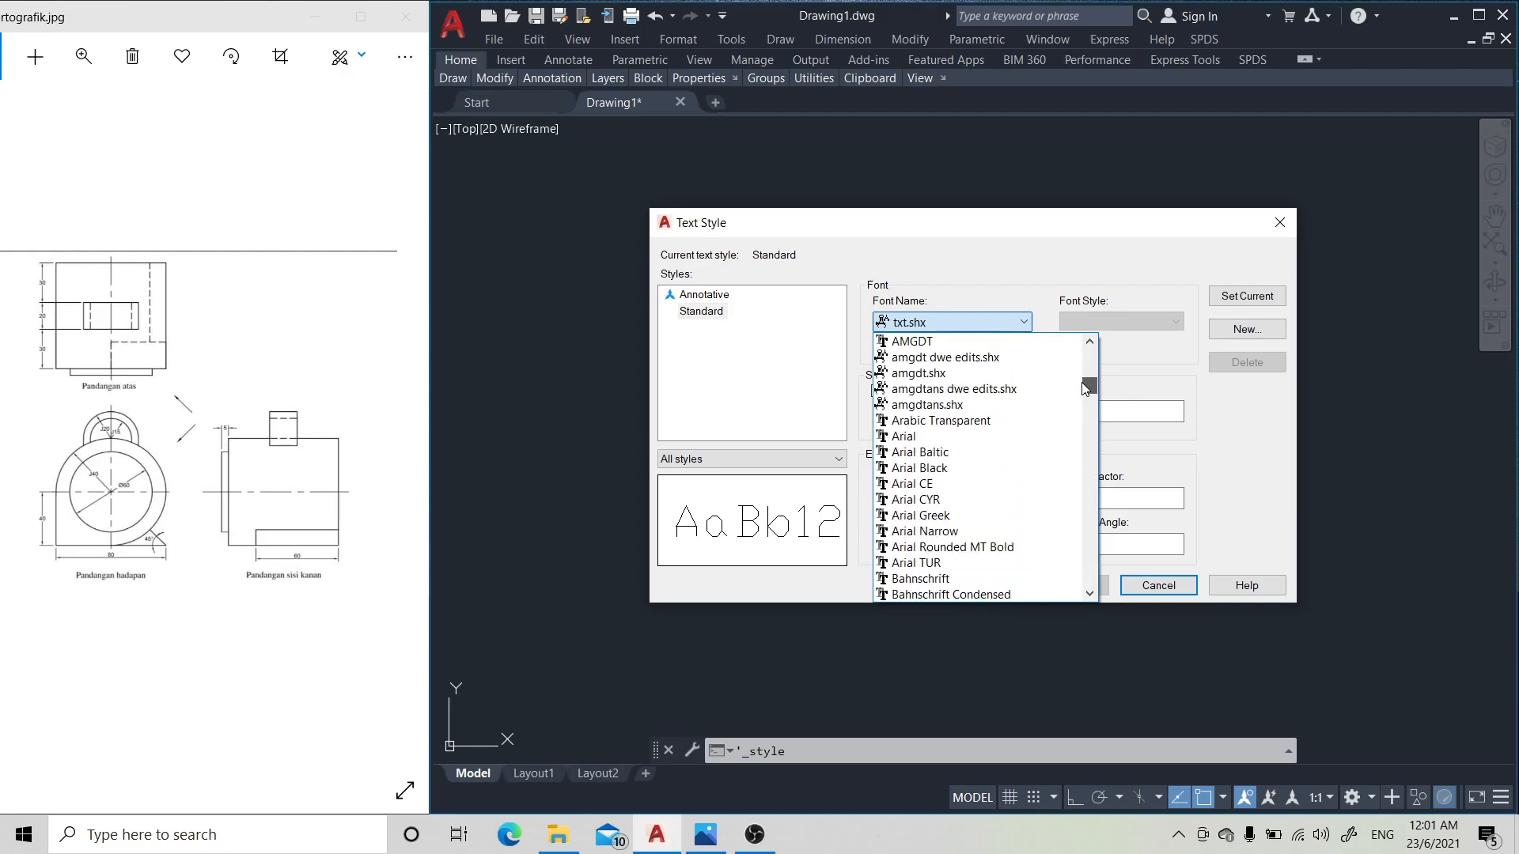
left_click(949, 436)
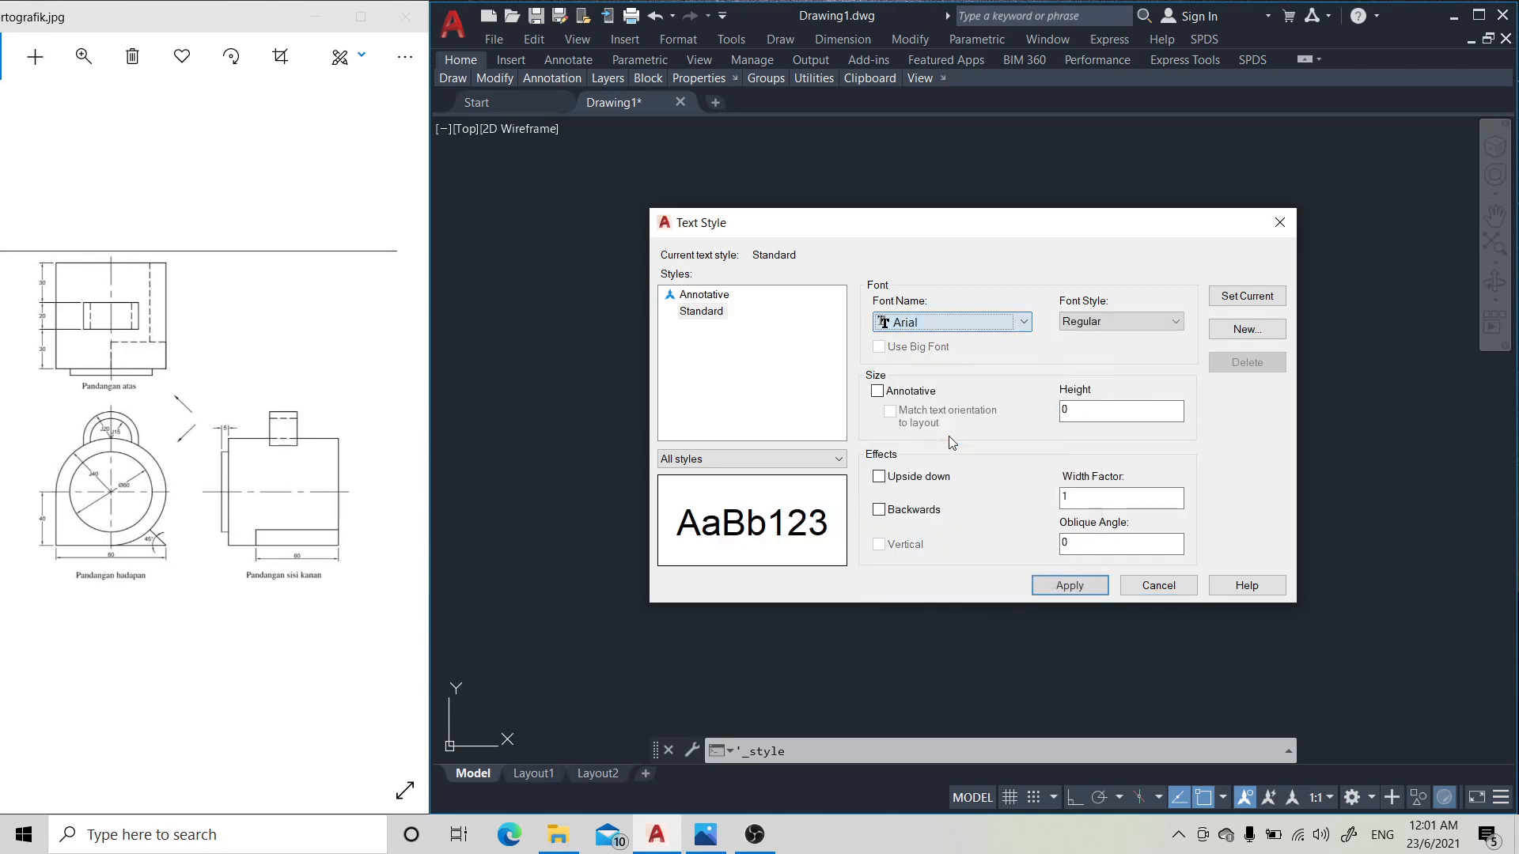
left_click(1095, 412)
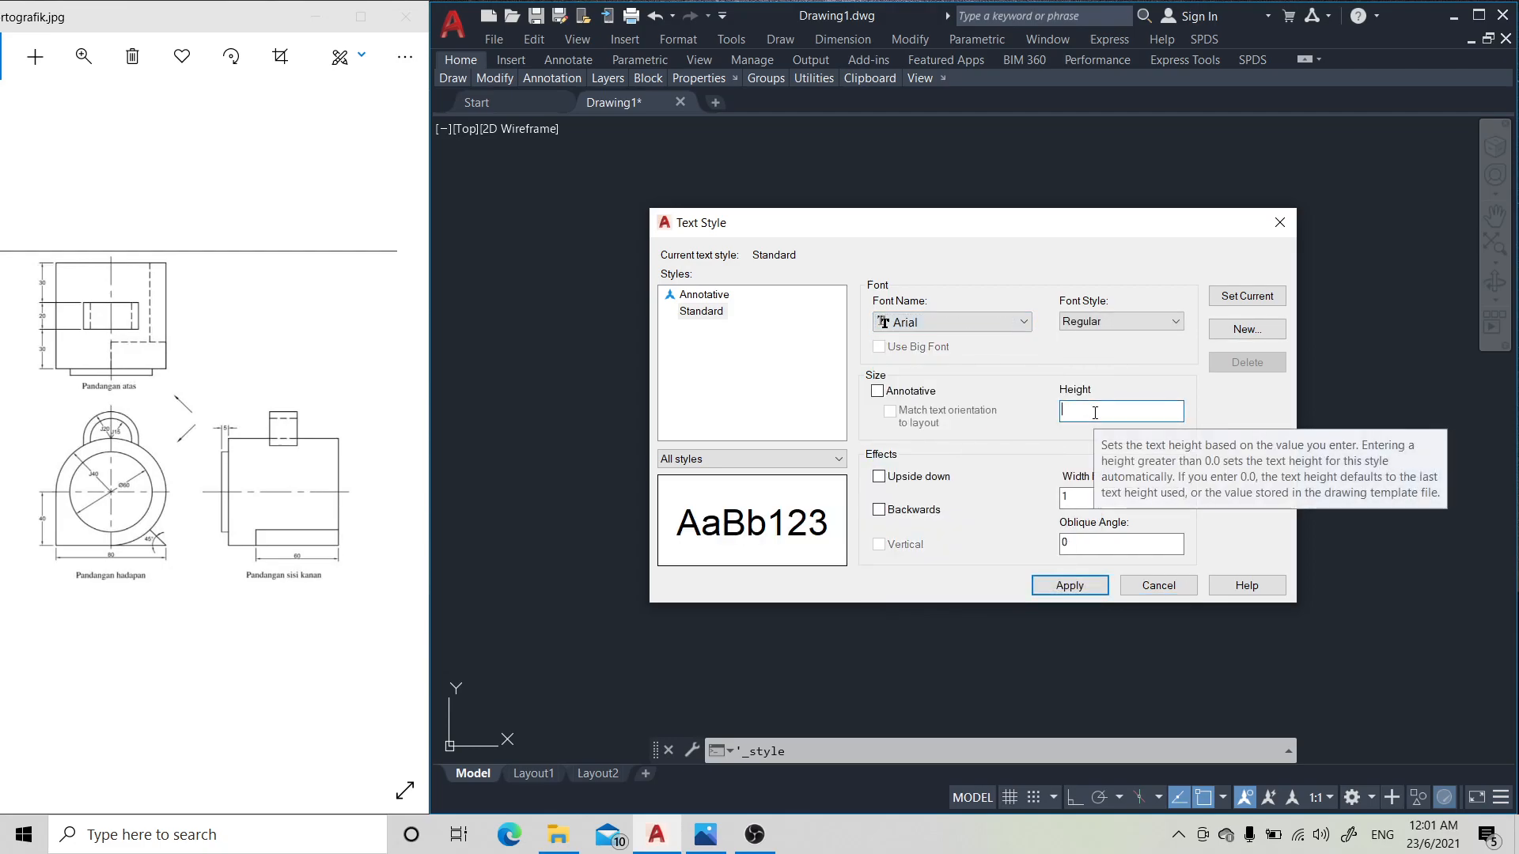
type("3")
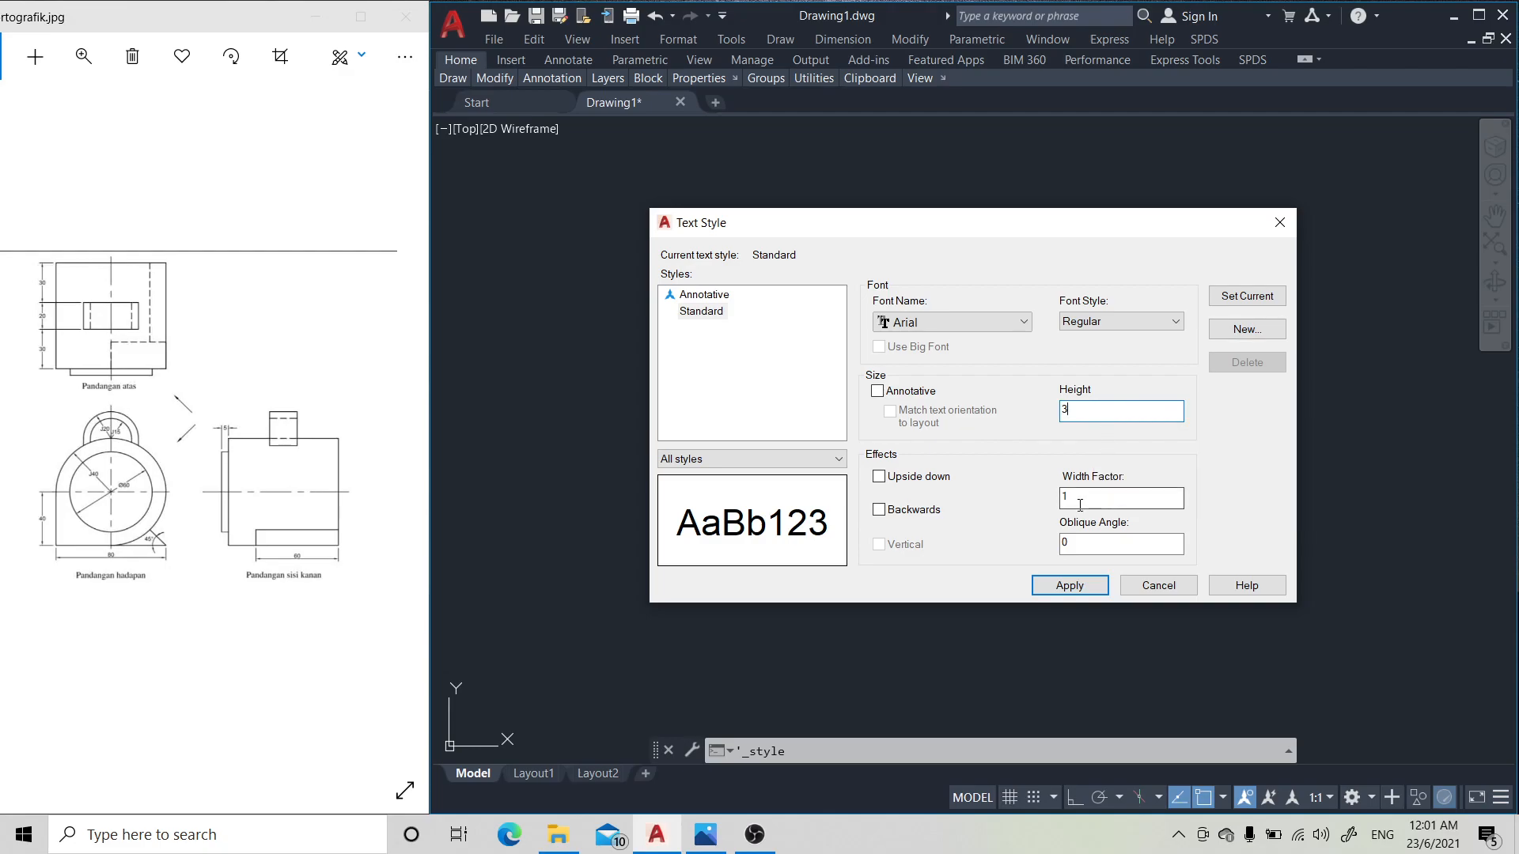
left_click(1083, 587)
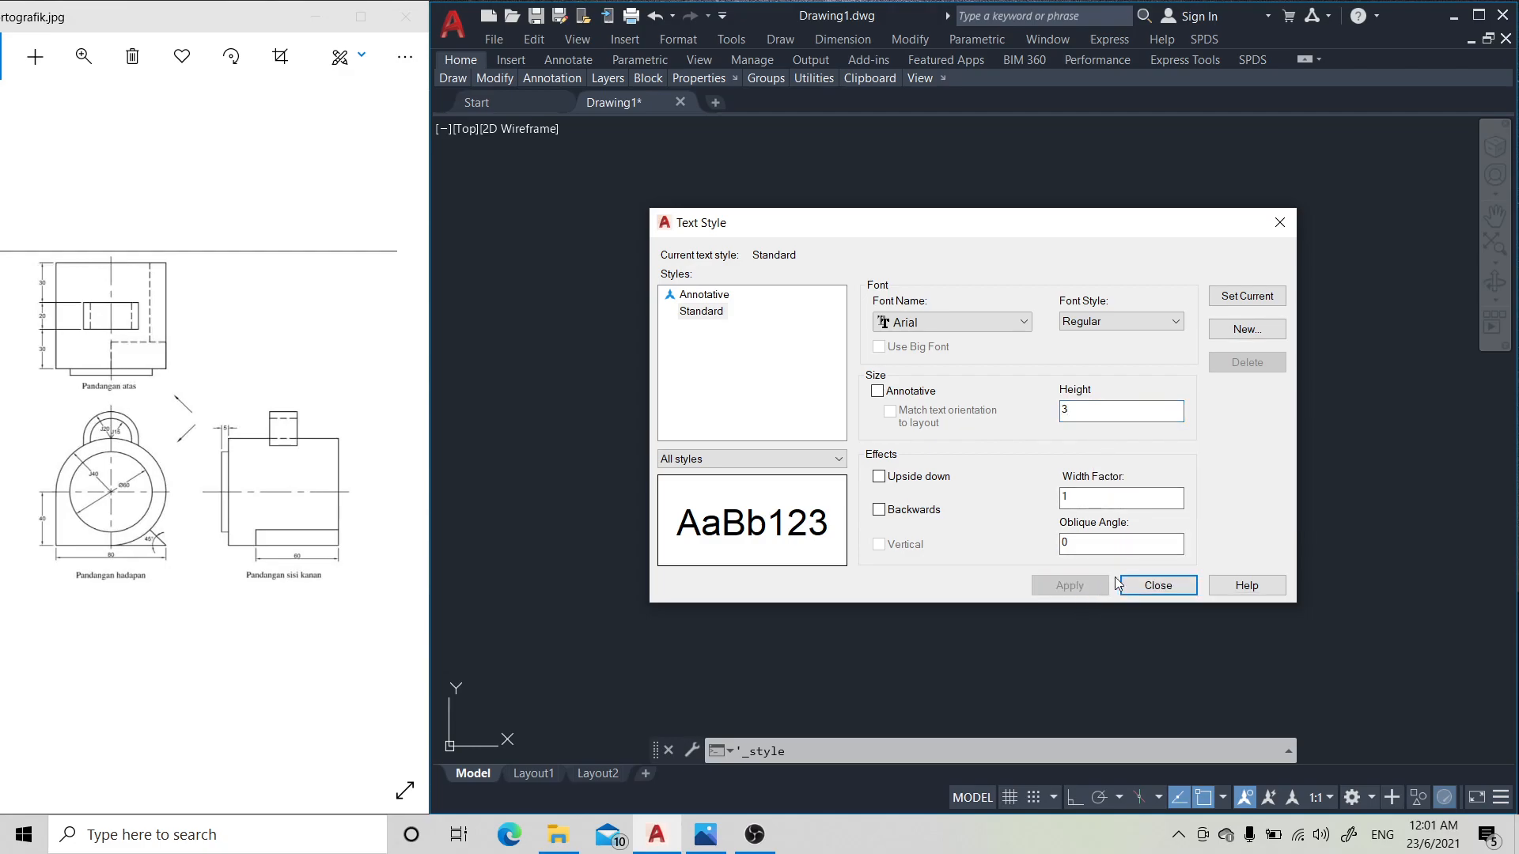
left_click(1140, 587)
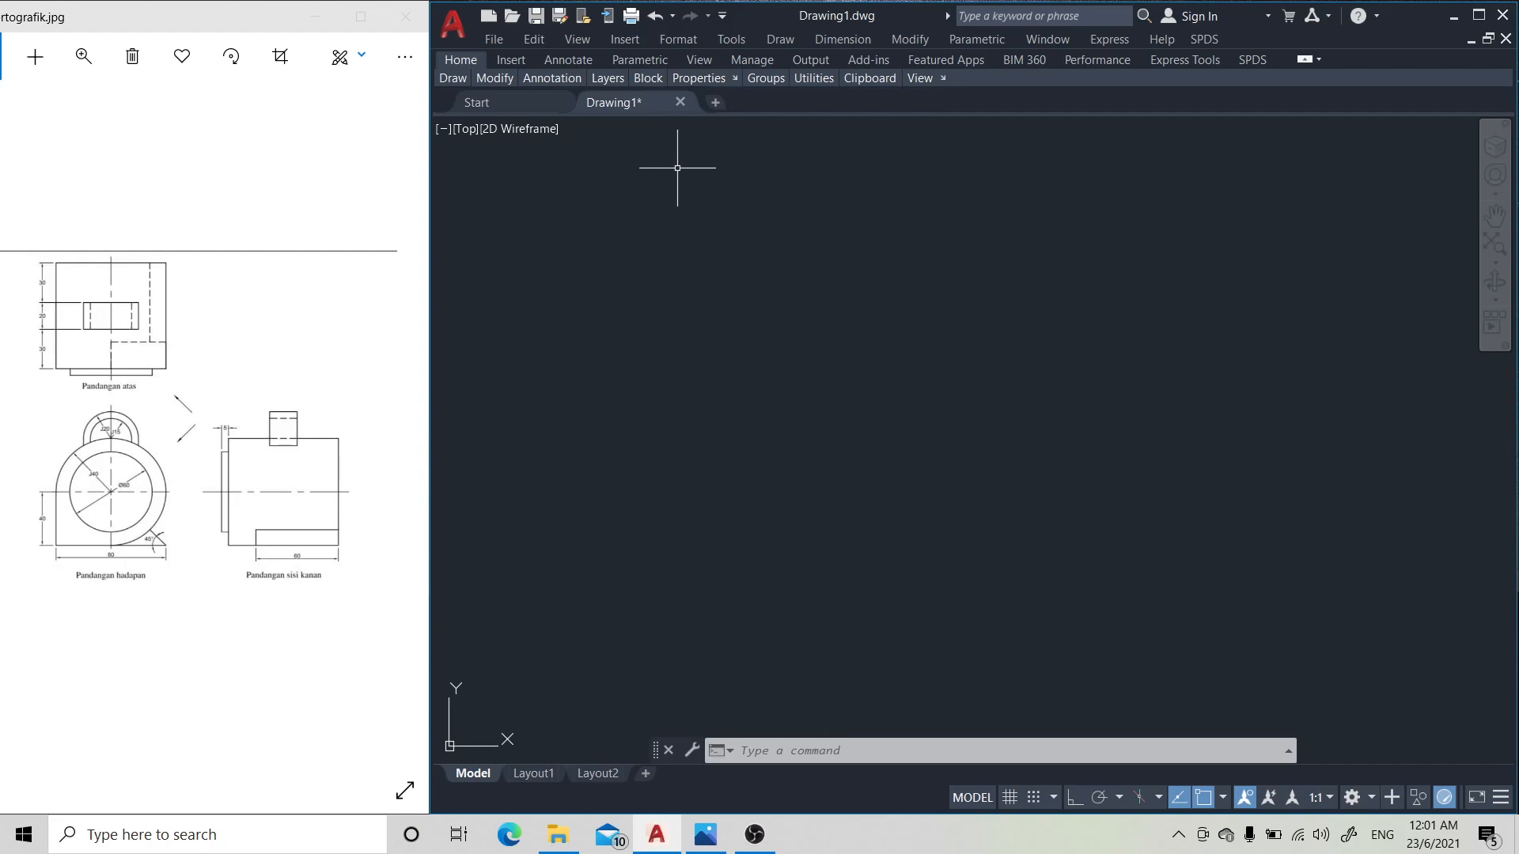
- Open the layer properties manager and add five new layers
mouse_move(614, 80)
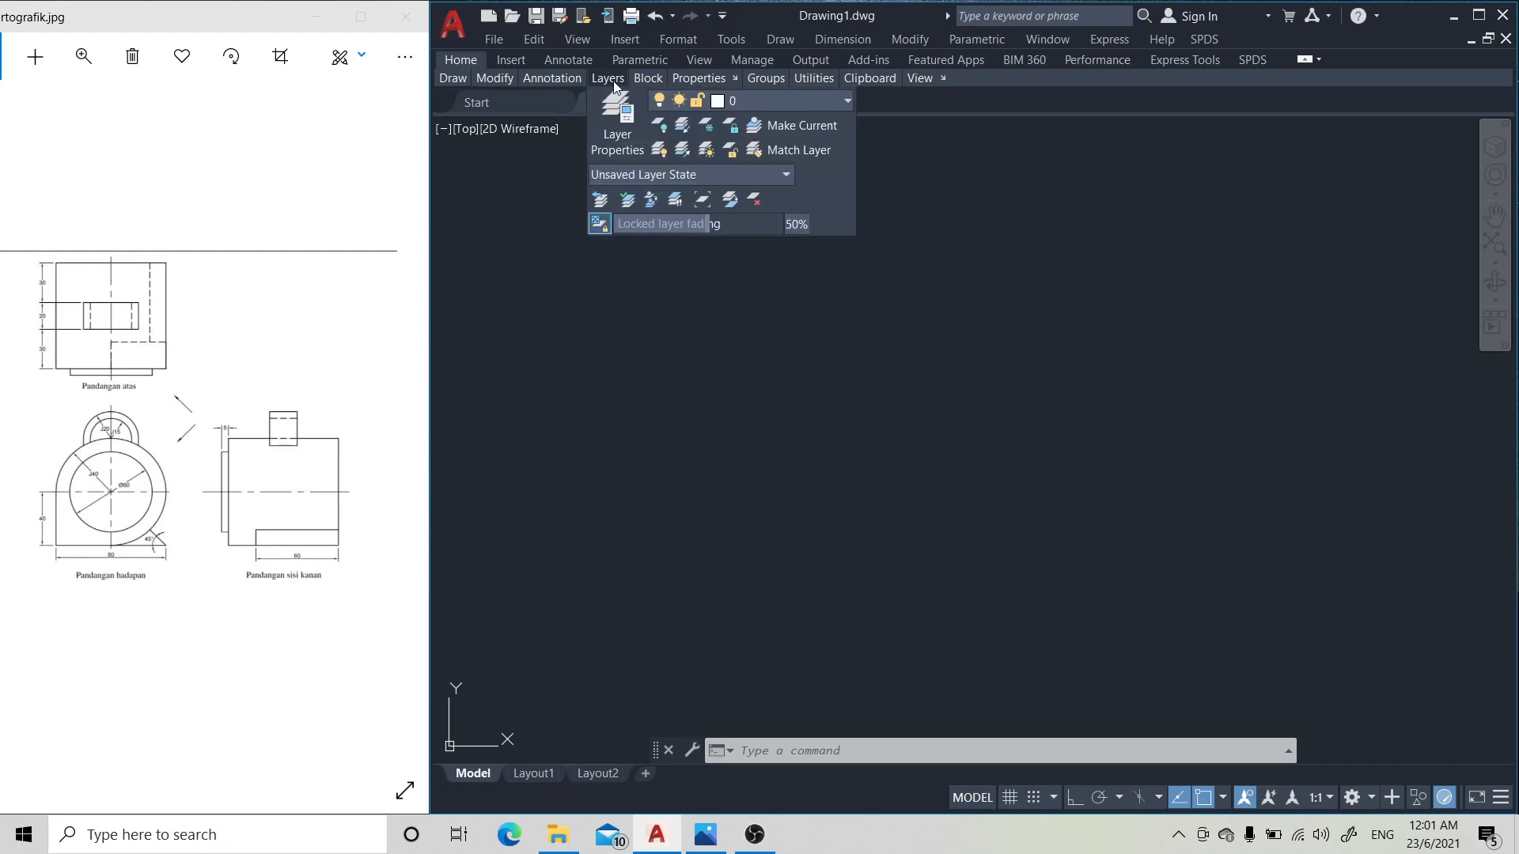
left_click(624, 139)
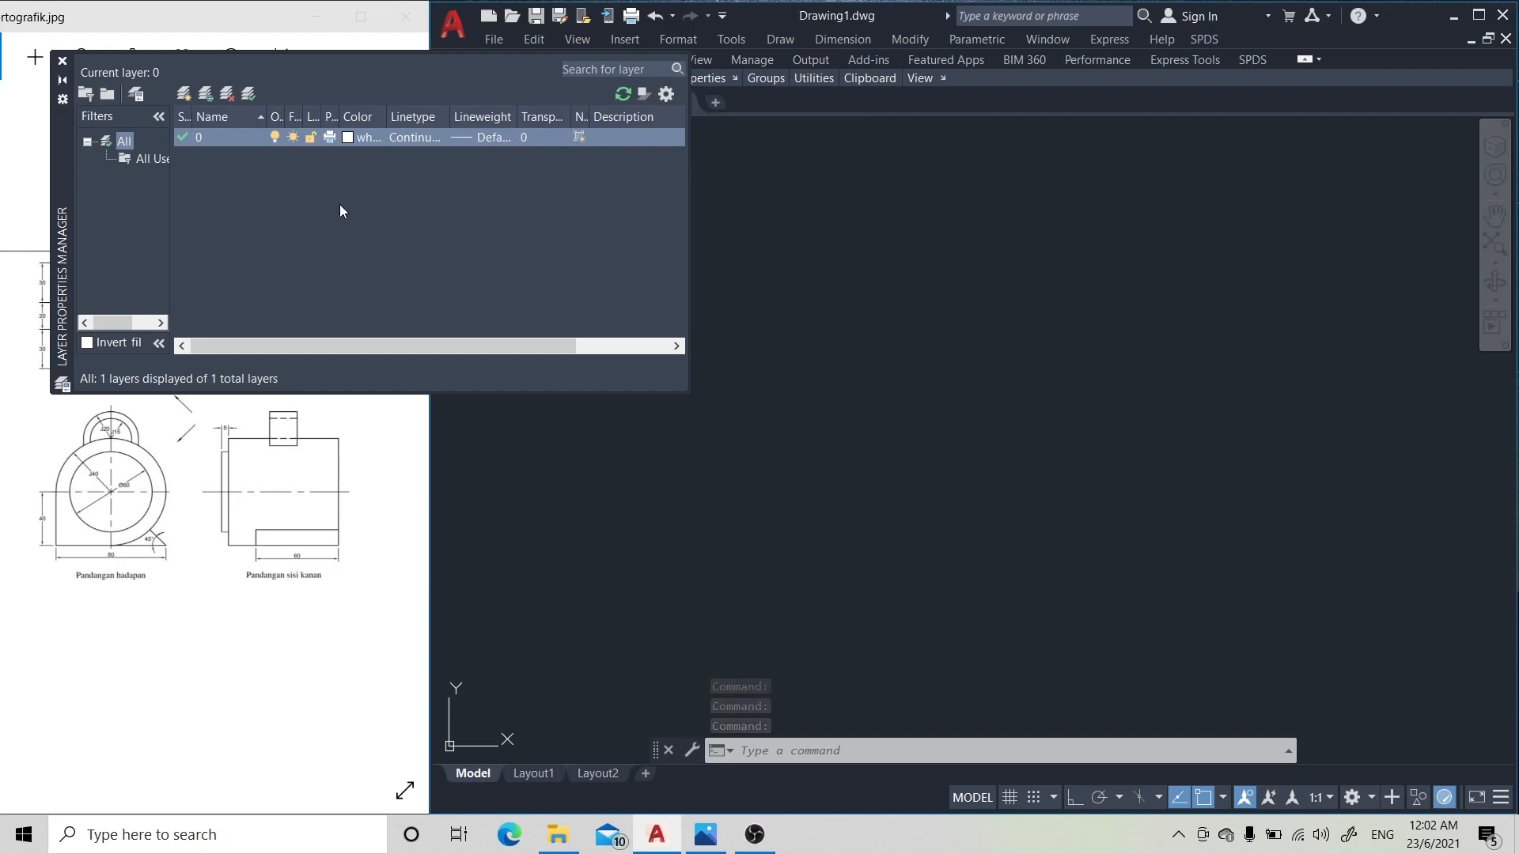
left_click(183, 95)
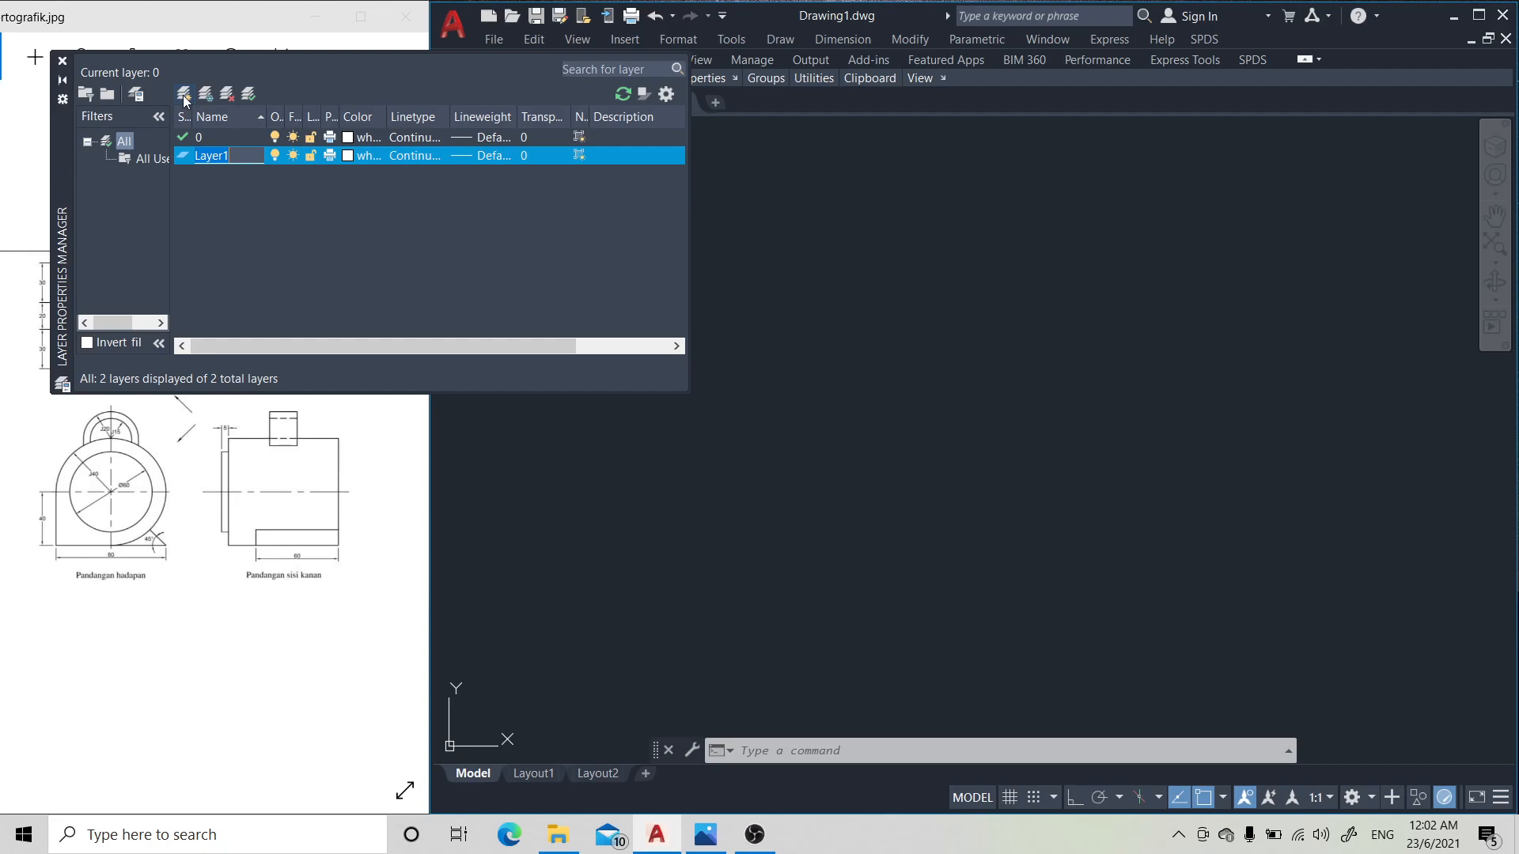
left_click(184, 95)
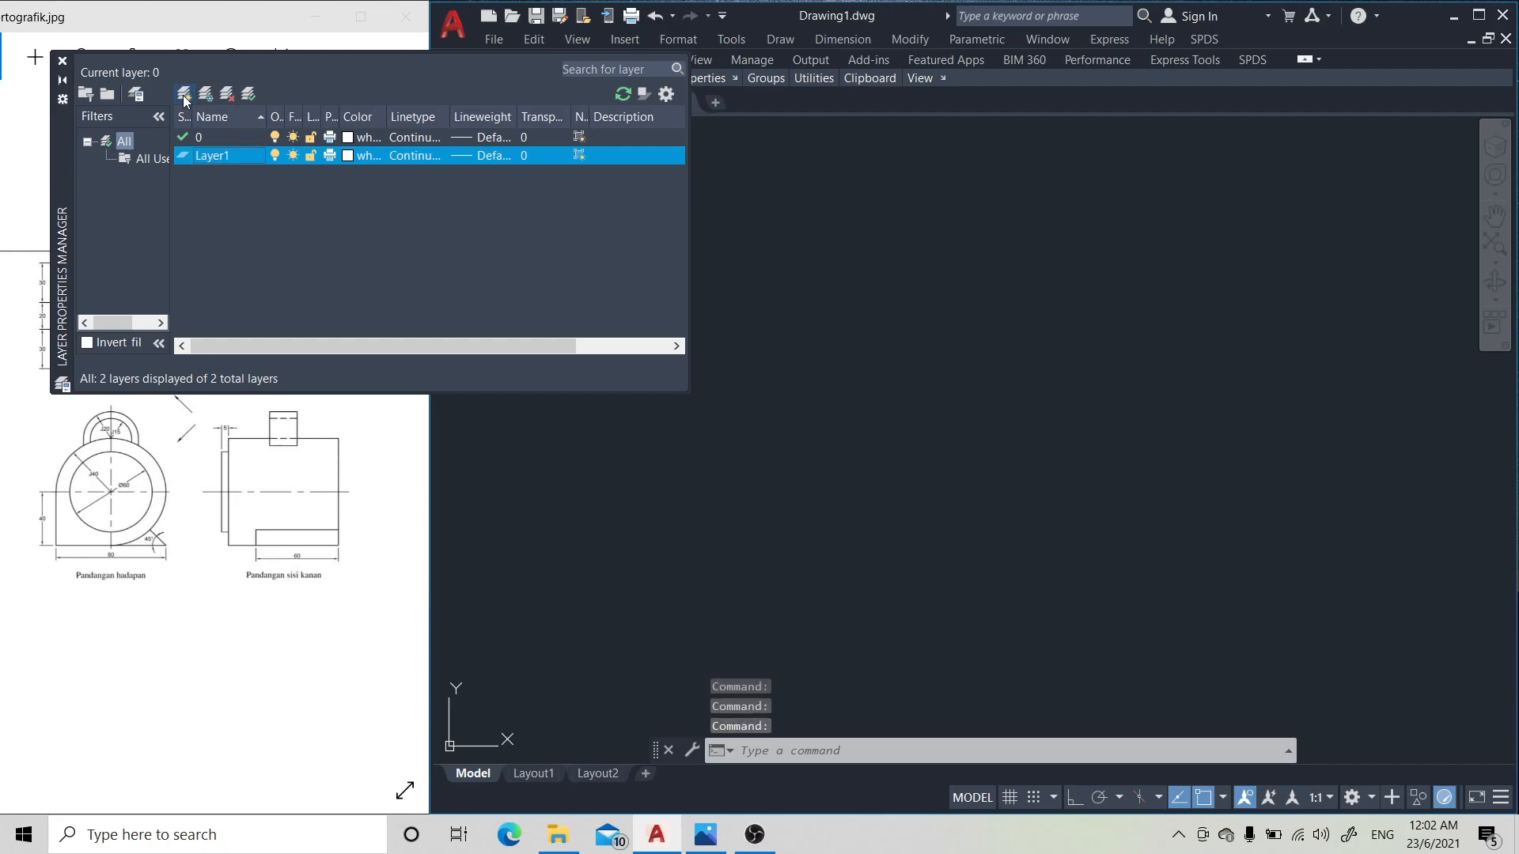
left_click(183, 94)
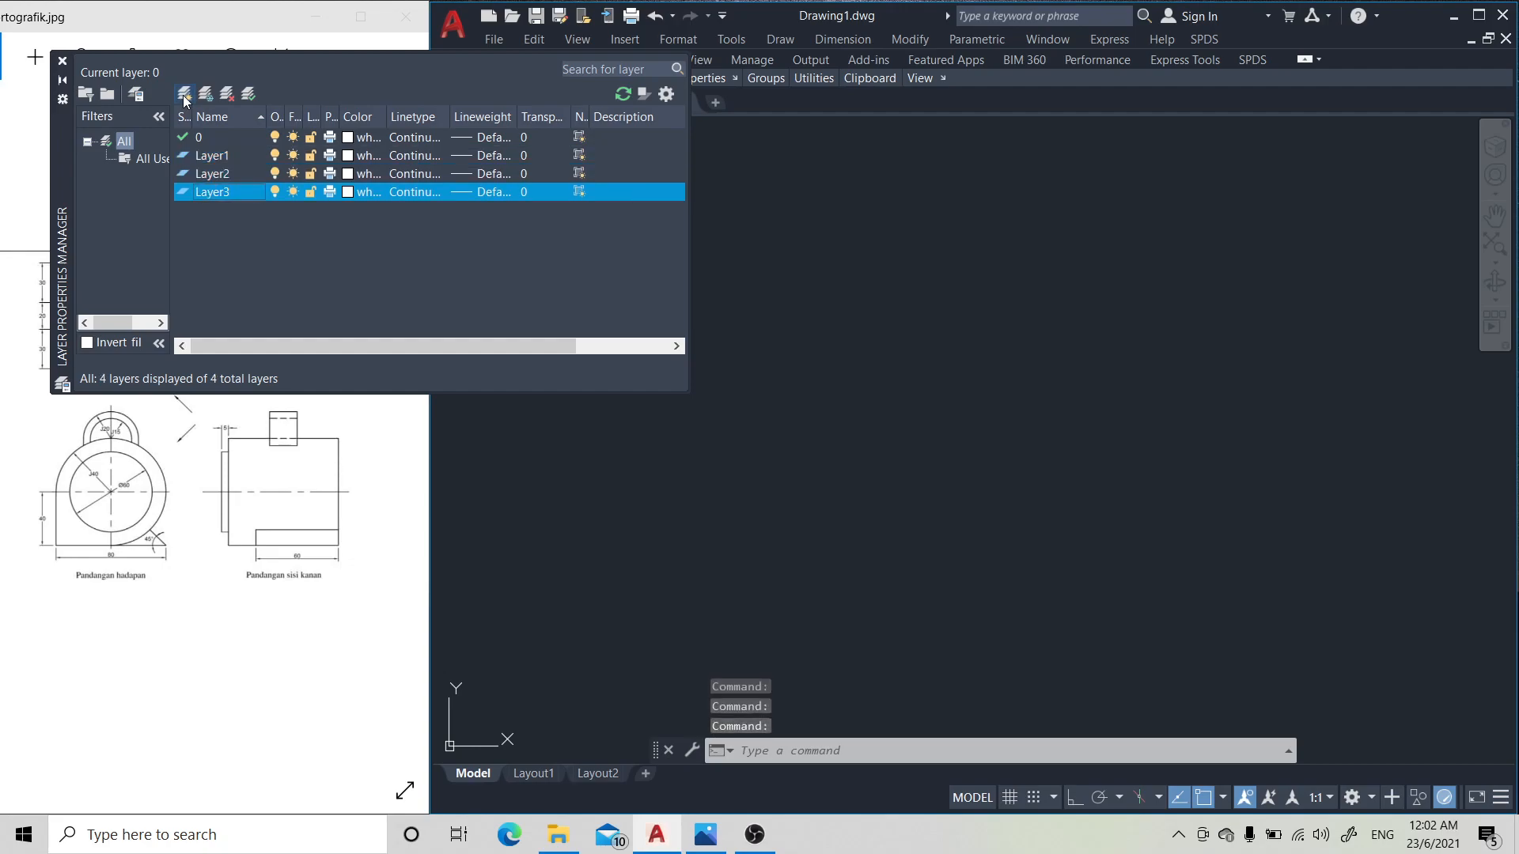
left_click(184, 95)
left_click(184, 95)
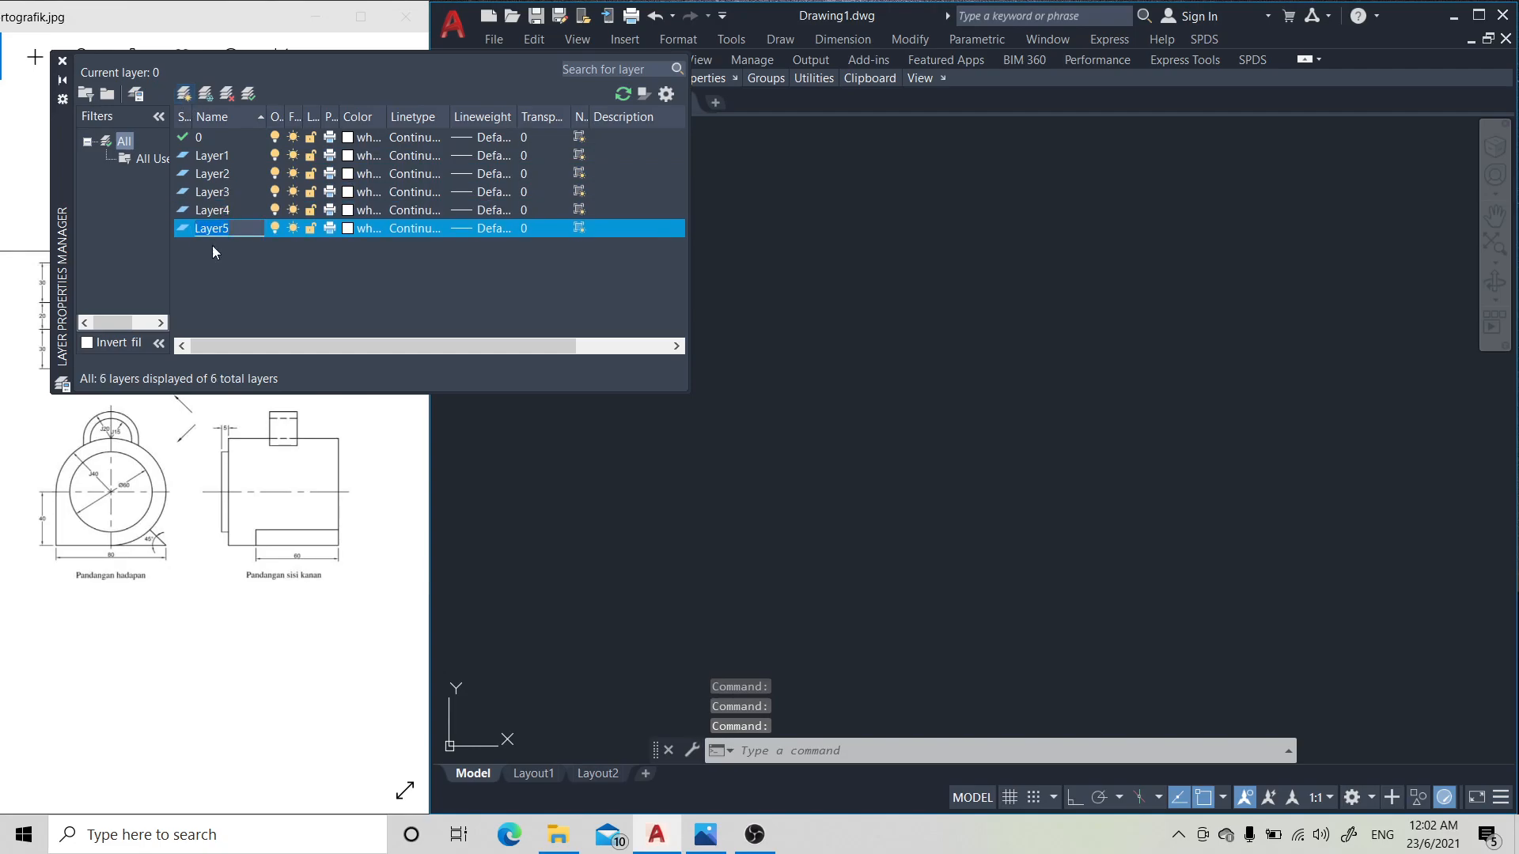
- Rename Layer1 as BINAAN
left_click(236, 152)
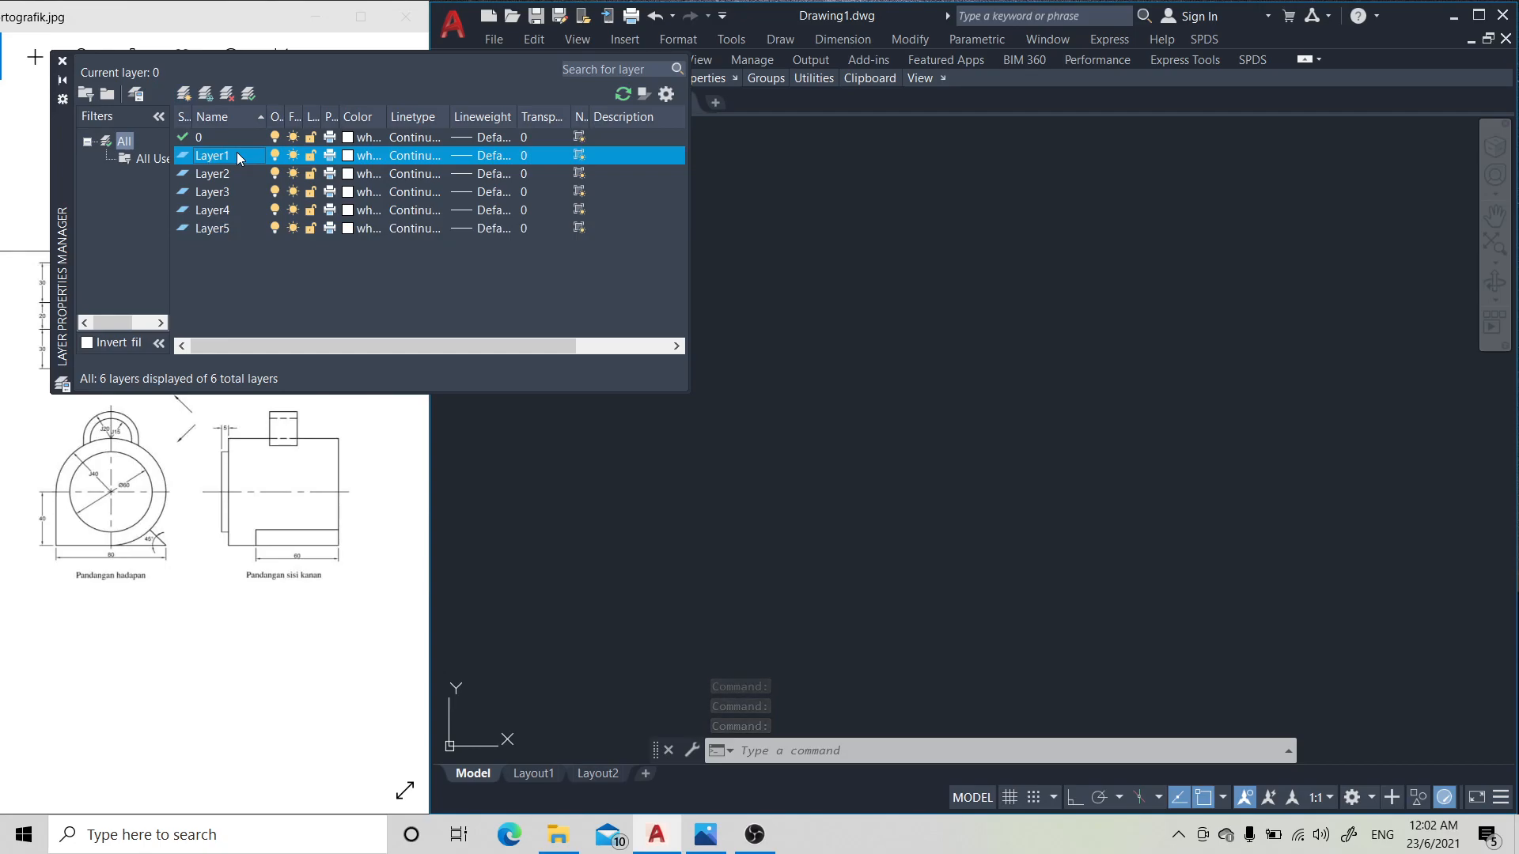
double_click(236, 152)
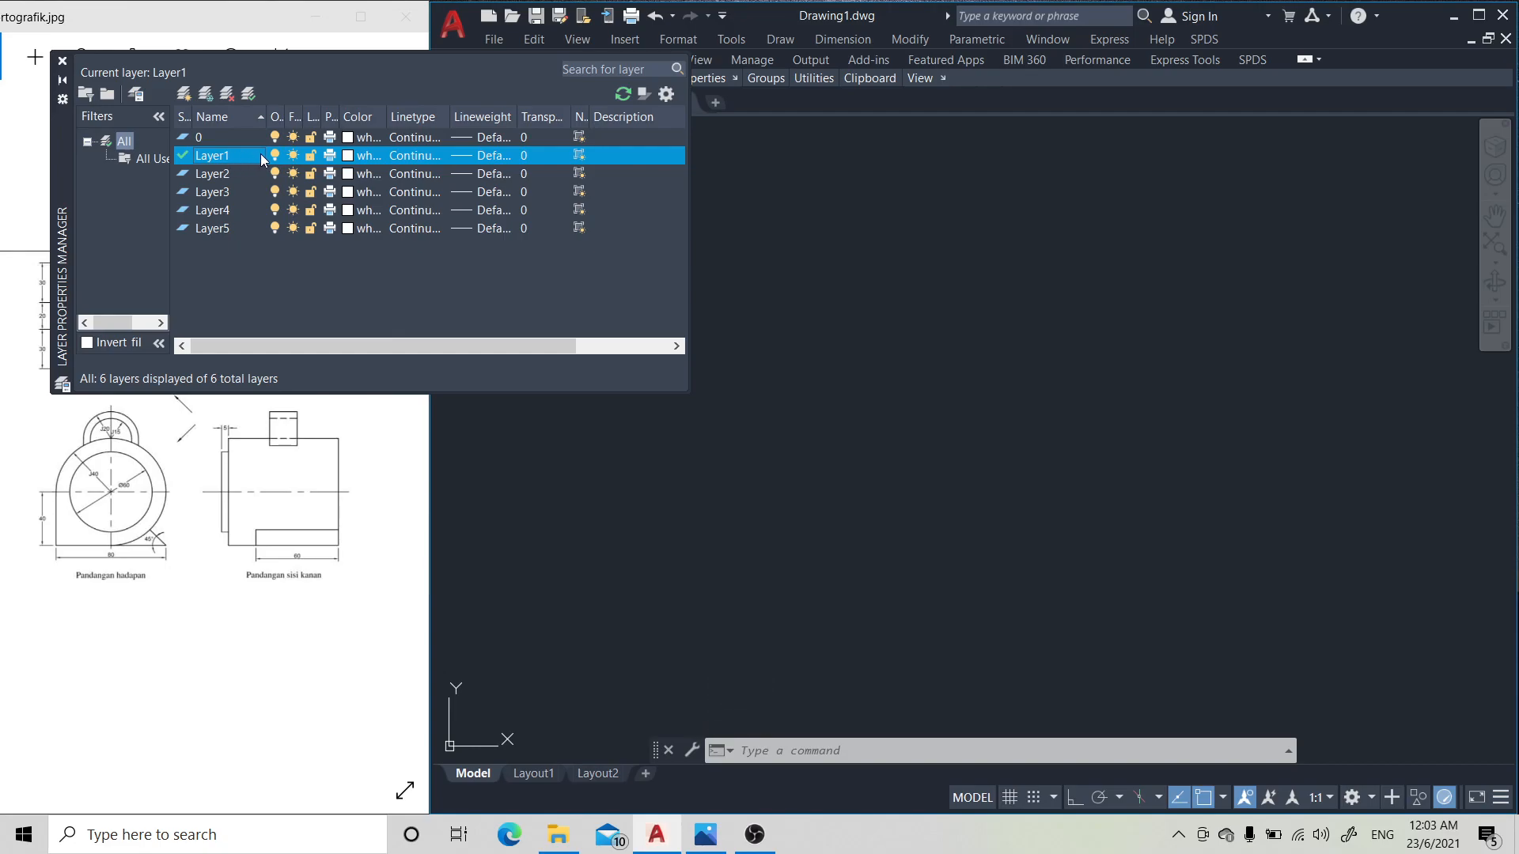
left_click(259, 155)
key("BackSpace")
type("BINAAN")
- Make Layer2 current and rename it as OBJEK
left_click(244, 173)
key("alt+c")
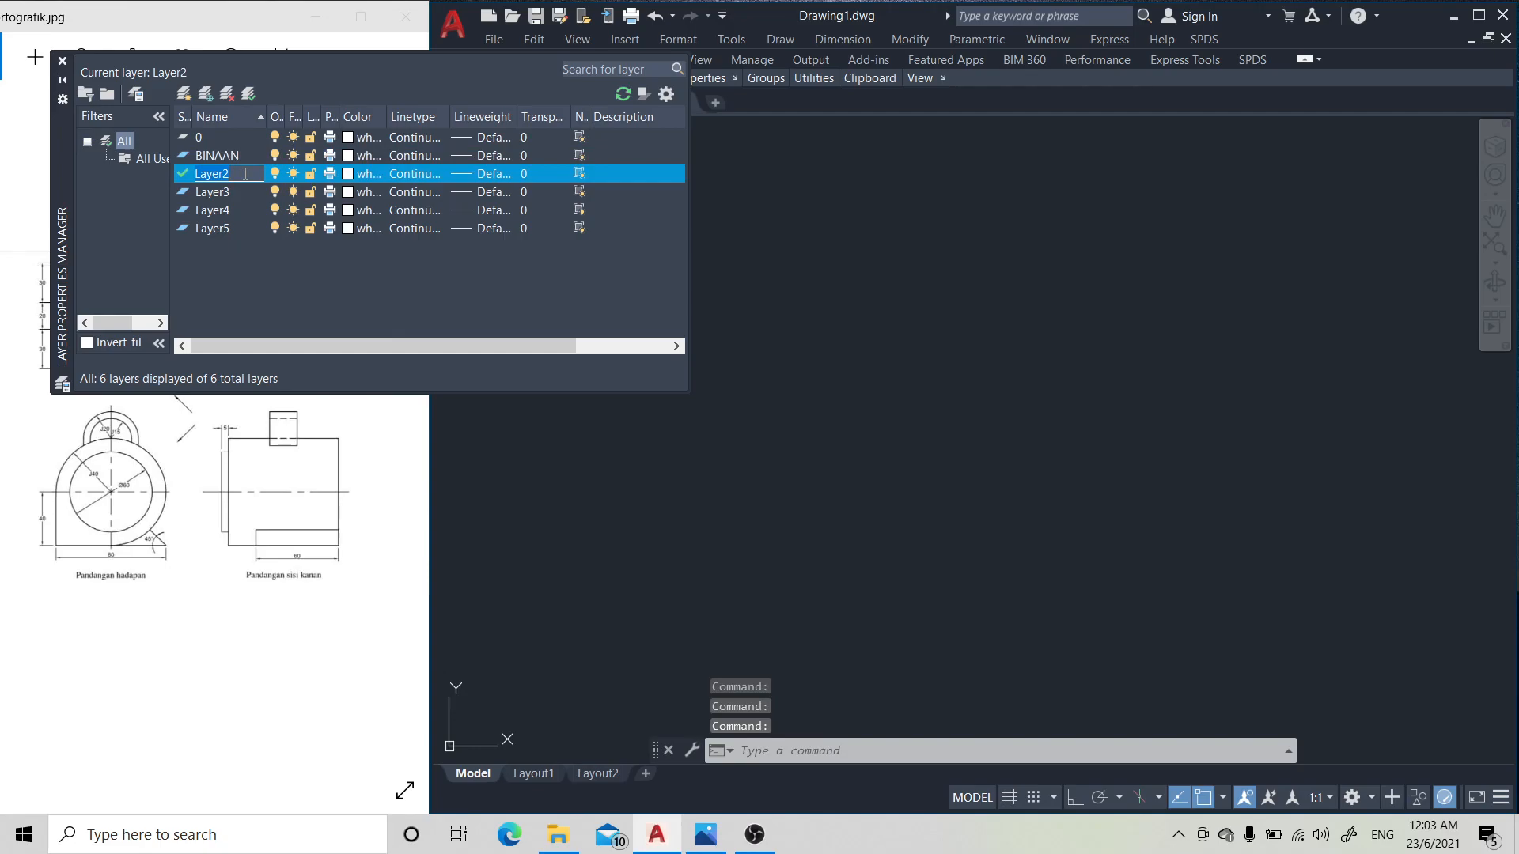
key("BackSpace")
type("OBJEK")
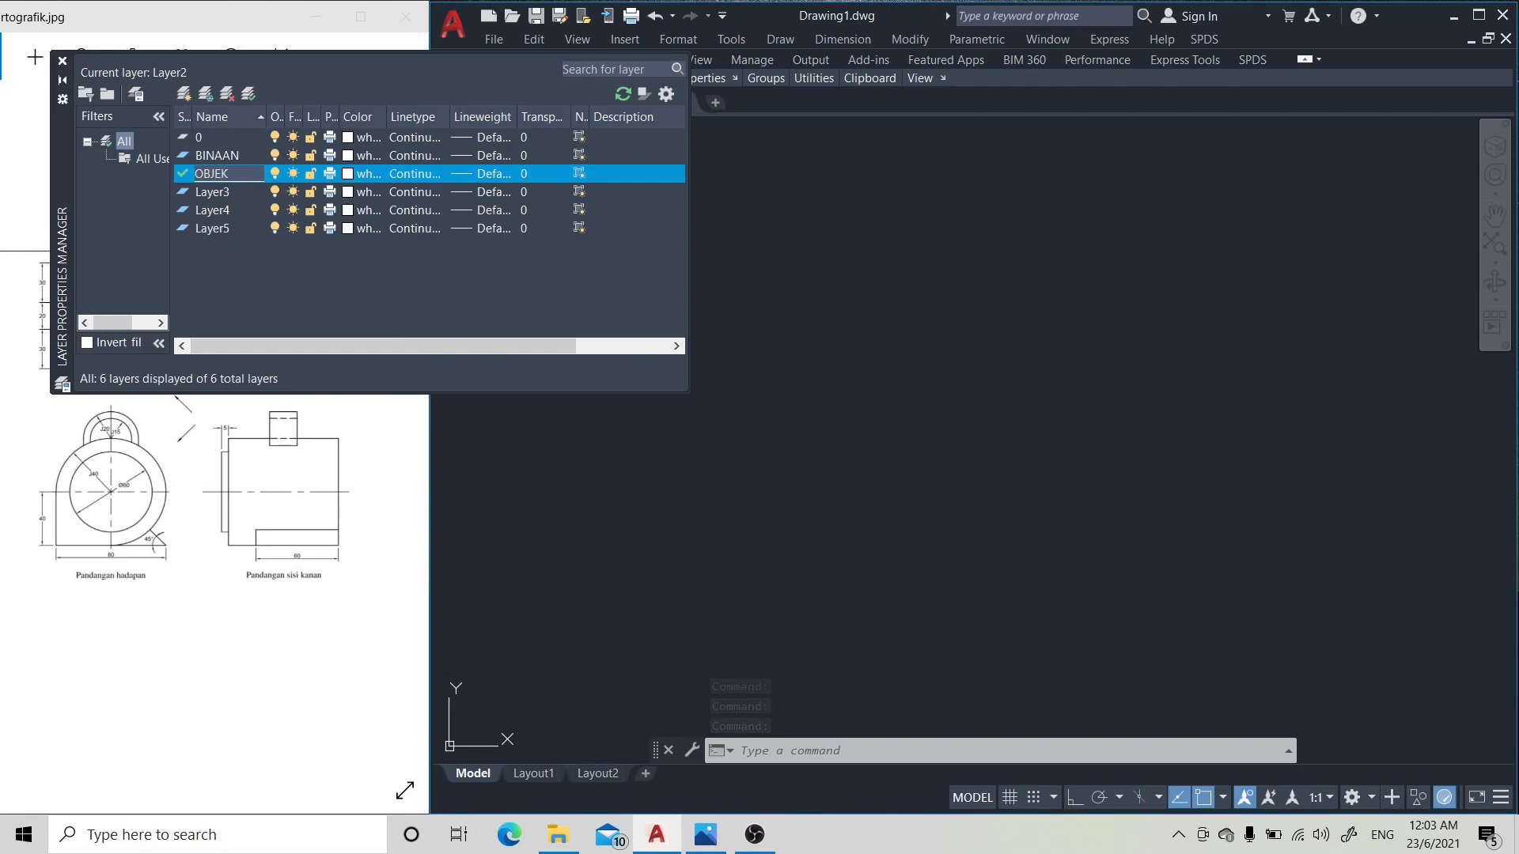
- Make Layer3 current and rename it as BORDER
left_click(238, 194)
double_click(237, 194)
left_click(239, 195)
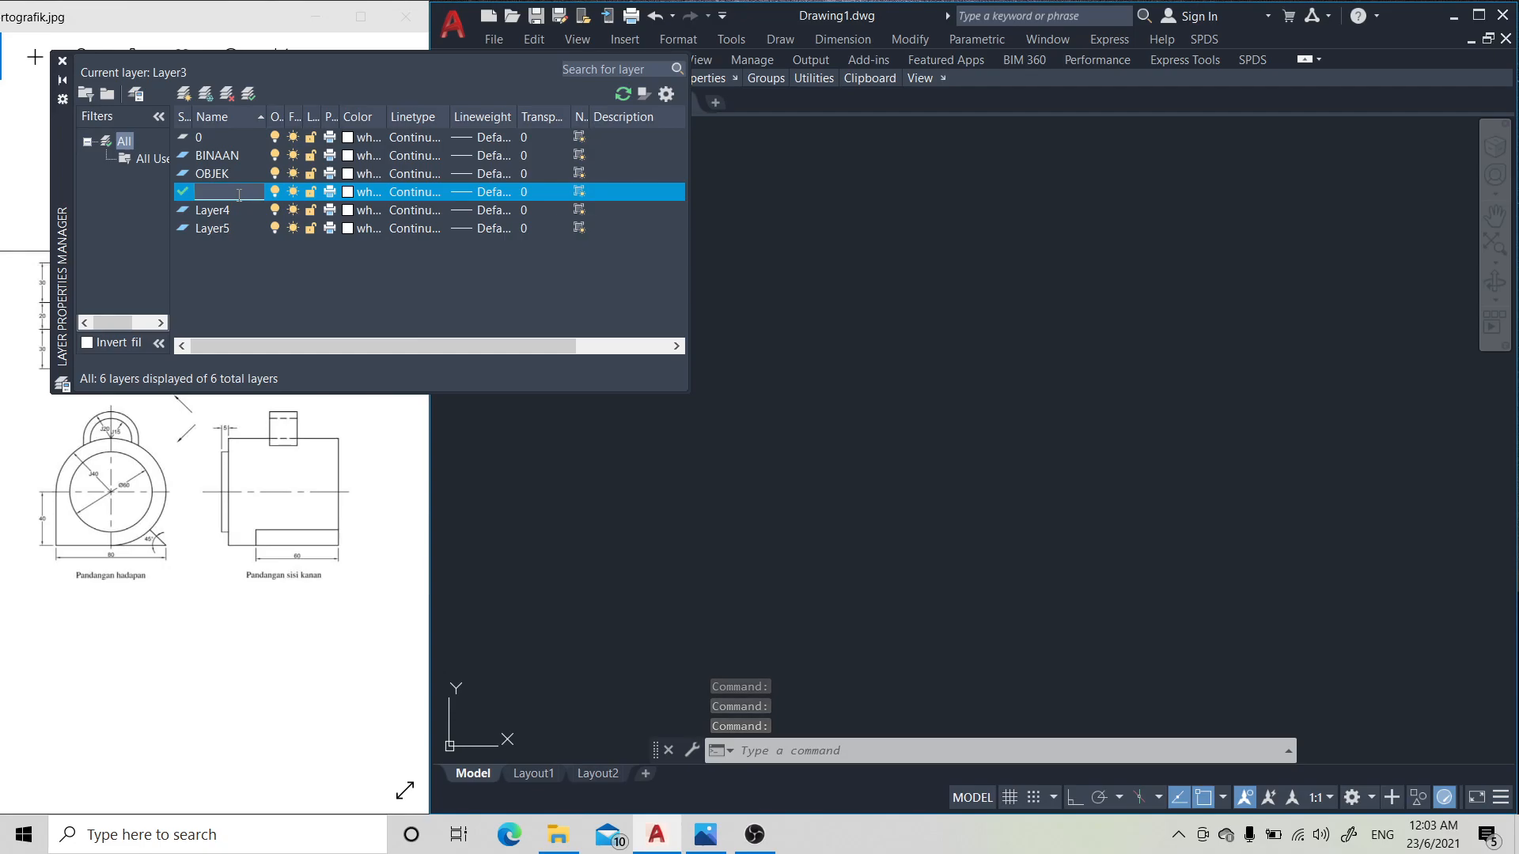
type("B")
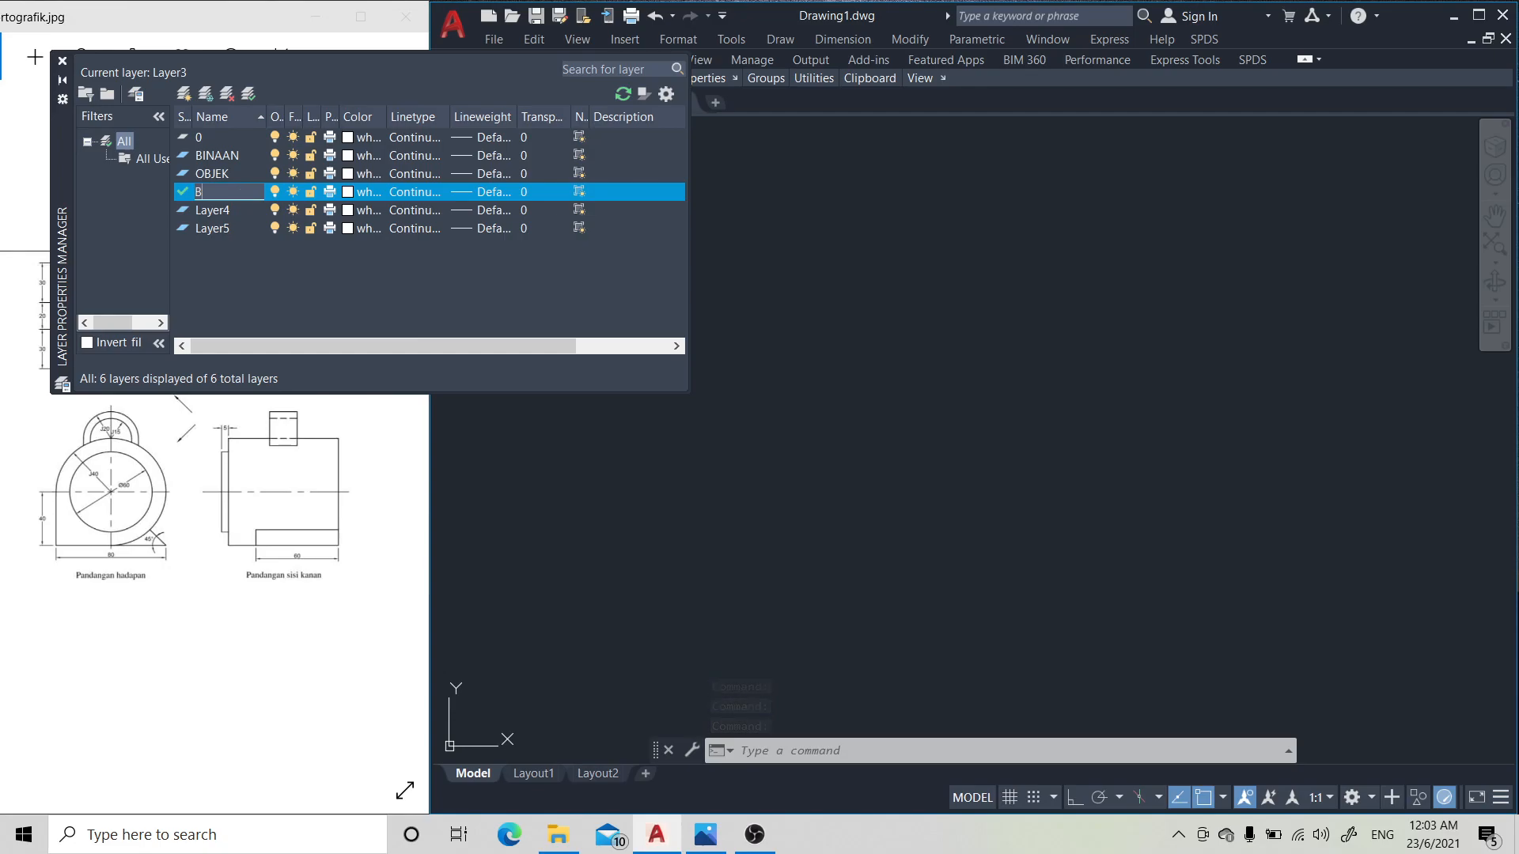
type("ORDER")
- Make Layer4 current and rename it as DIMENSI
left_click(236, 212)
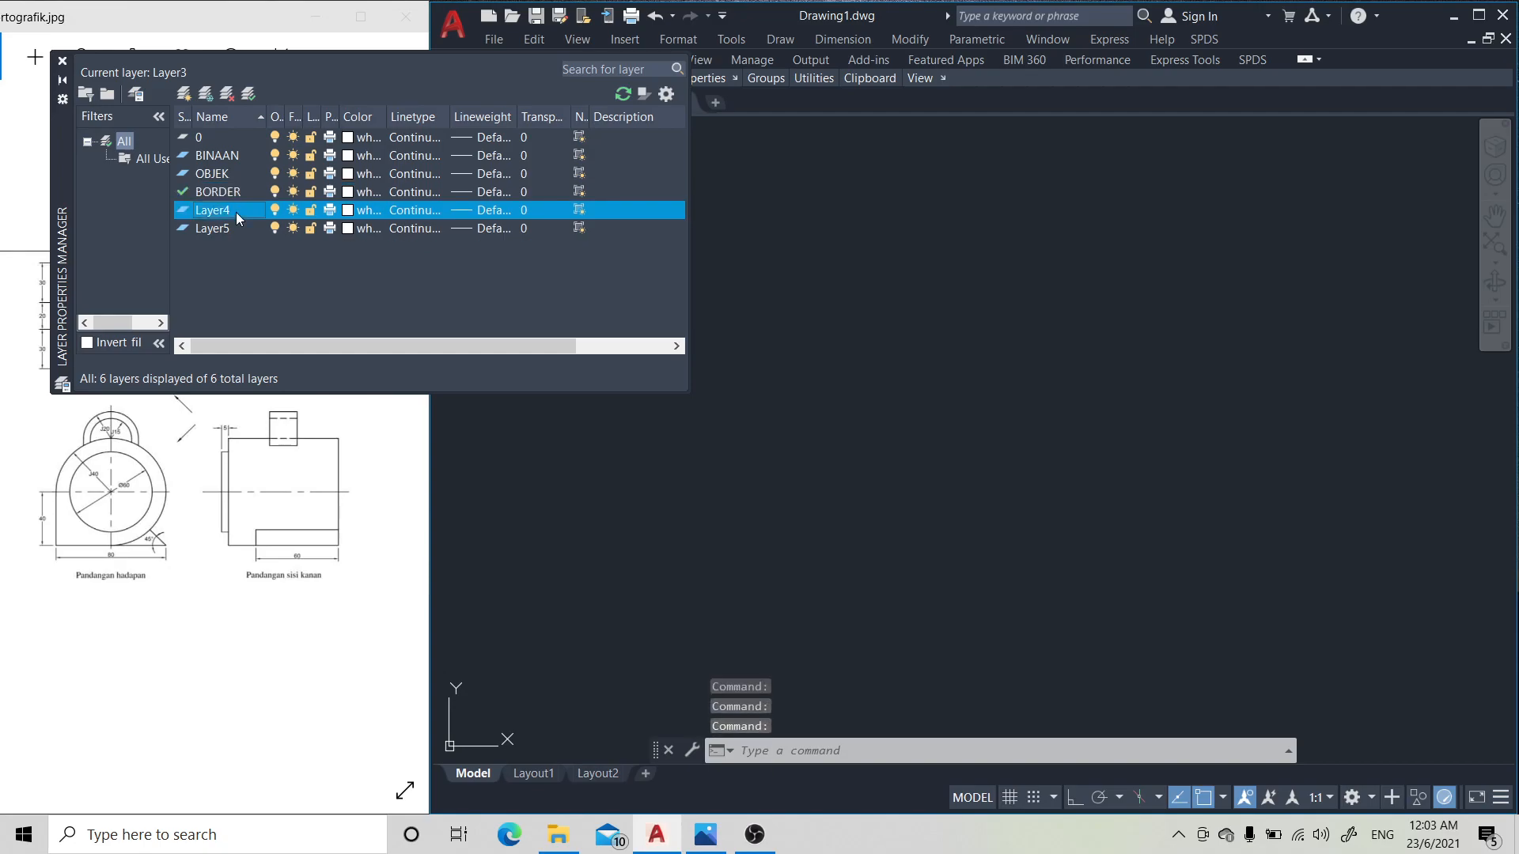
double_click(236, 212)
key("BackSpace")
type("DIMENSI")
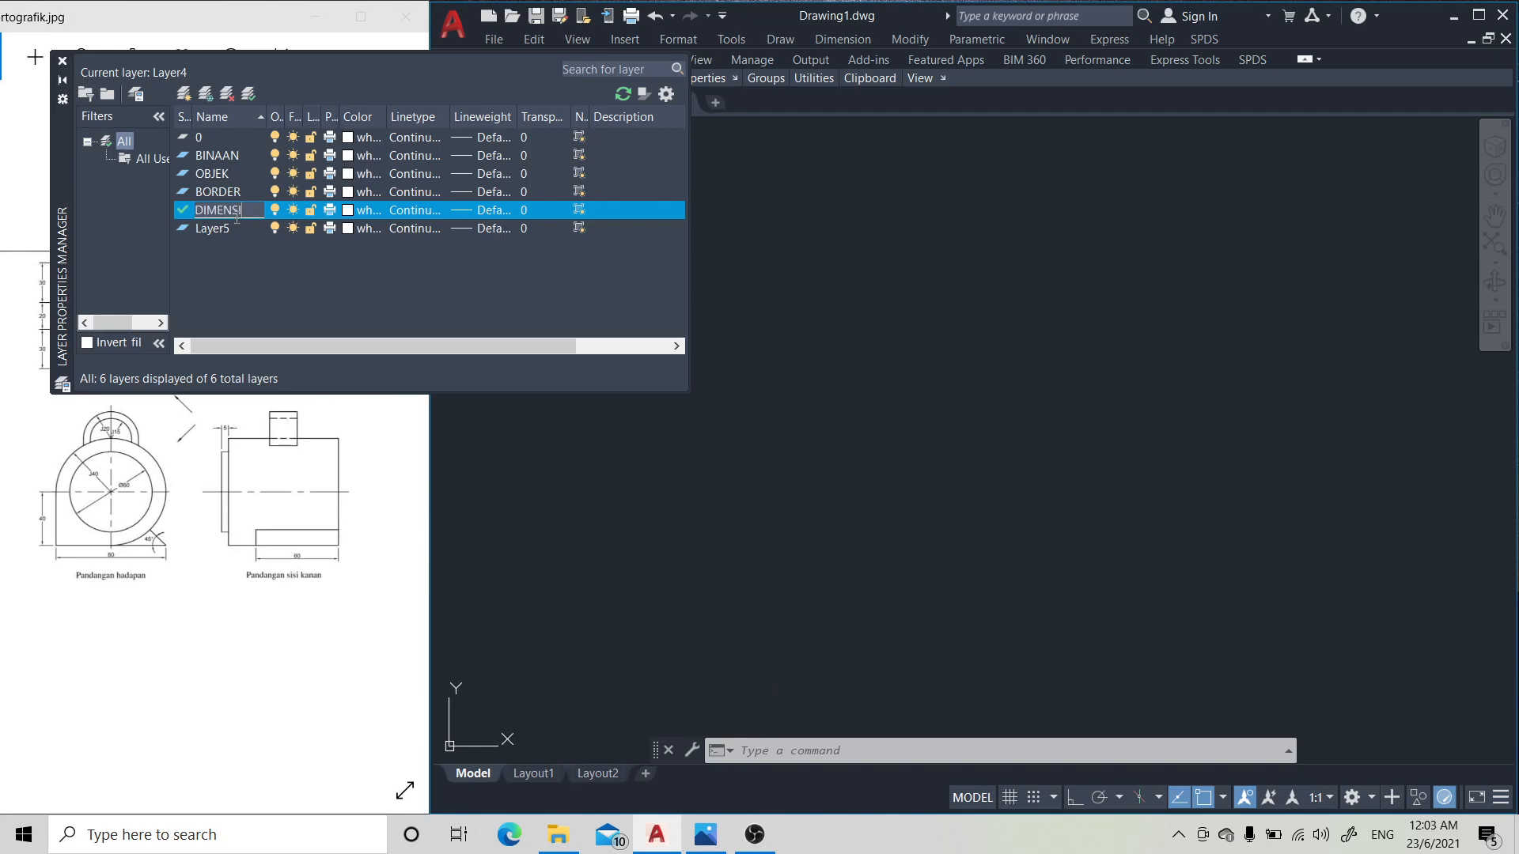
- Make Layer5 current and rename it as CENTER
left_click(235, 227)
double_click(234, 227)
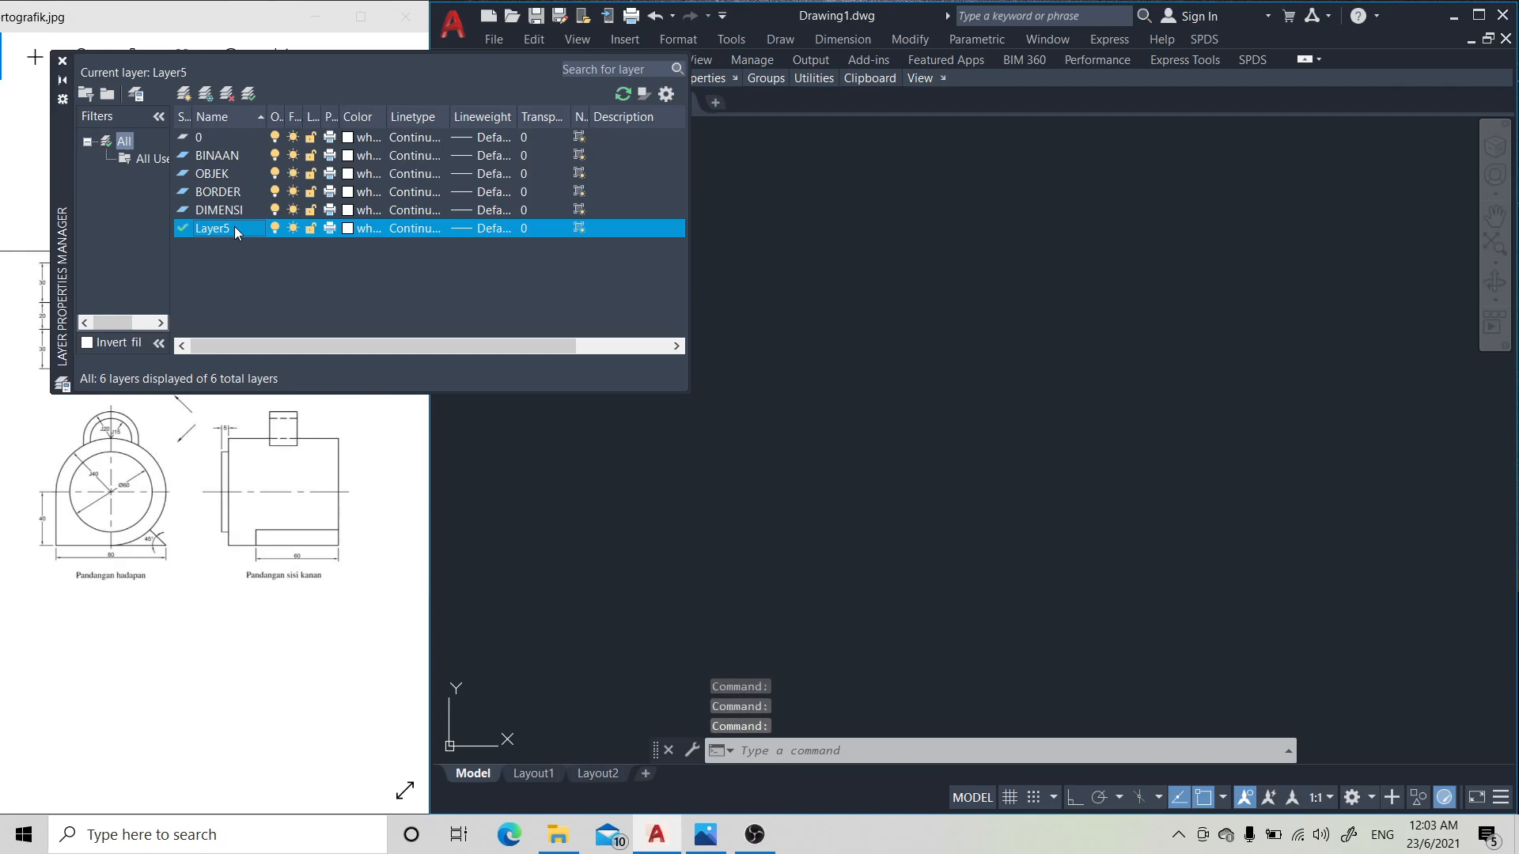
key("BackSpace")
type("CENTER")
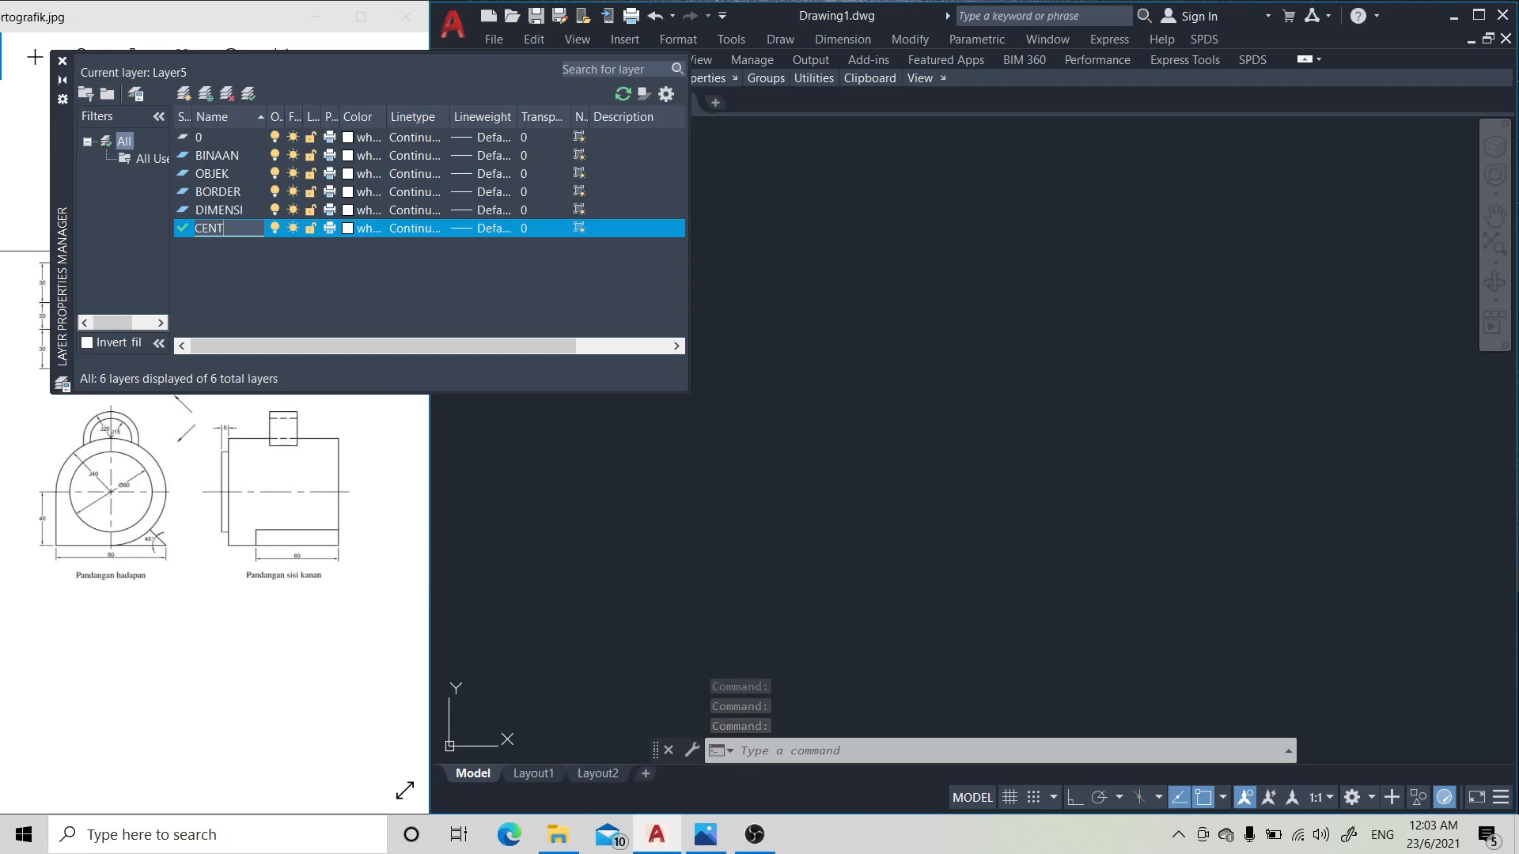
- Finish naming the current layer CENTER and set the BINAAN layer's color to green
key("Return")
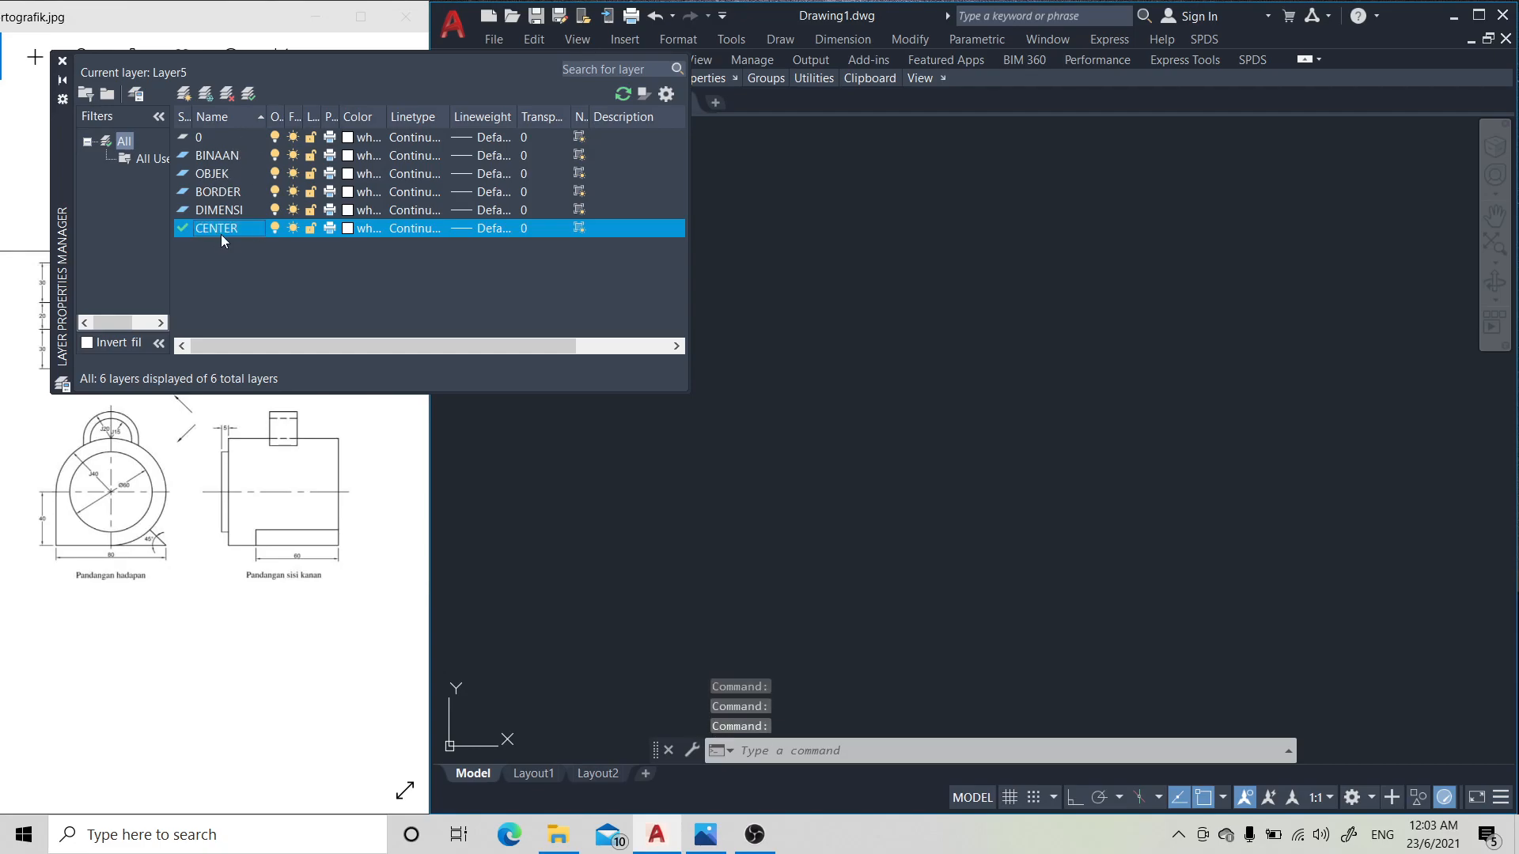
left_click(351, 155)
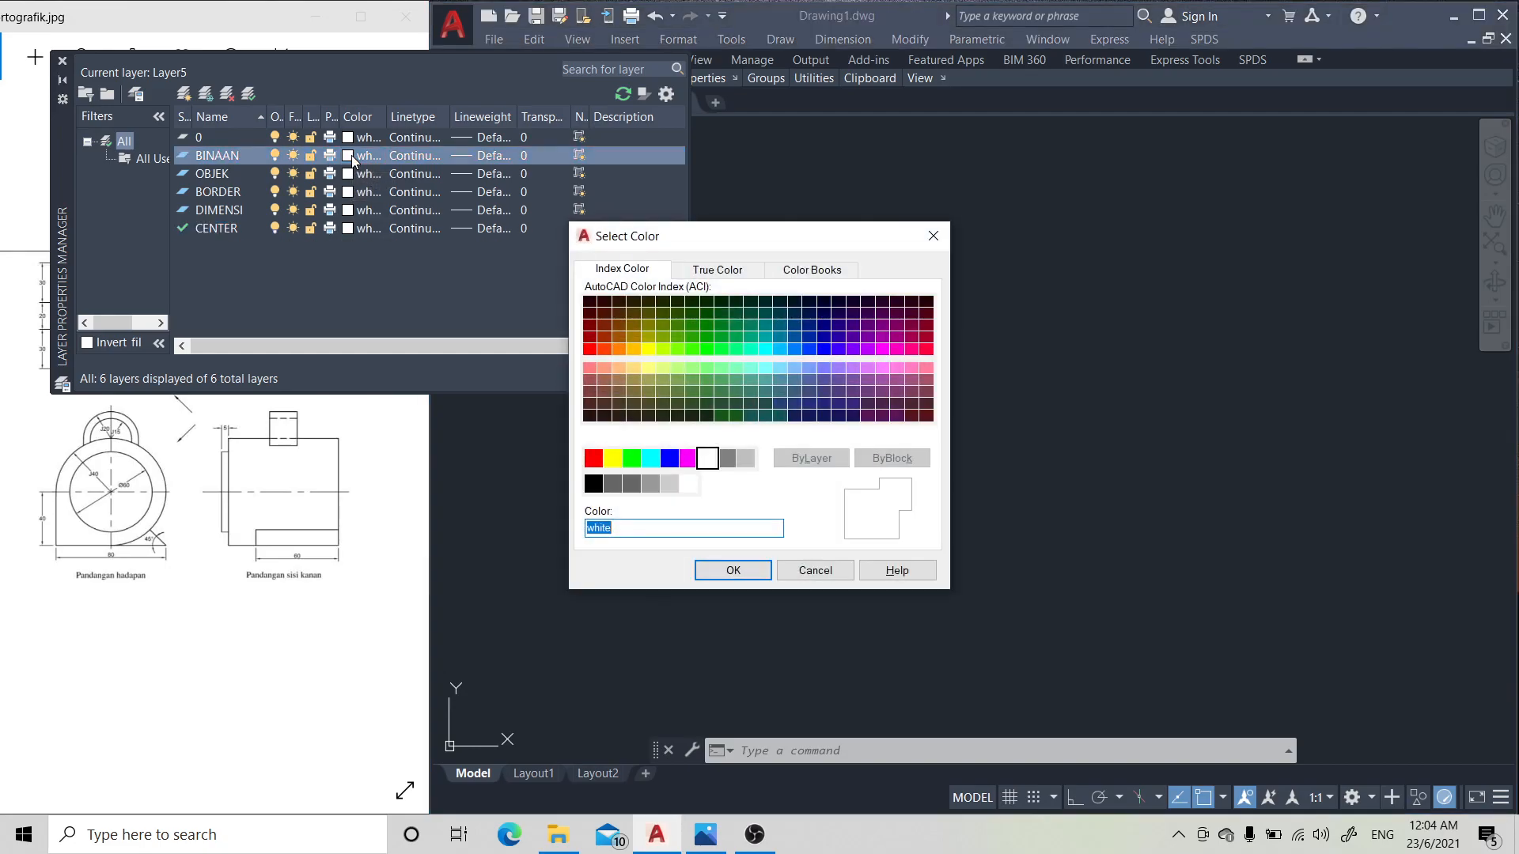
left_click(631, 459)
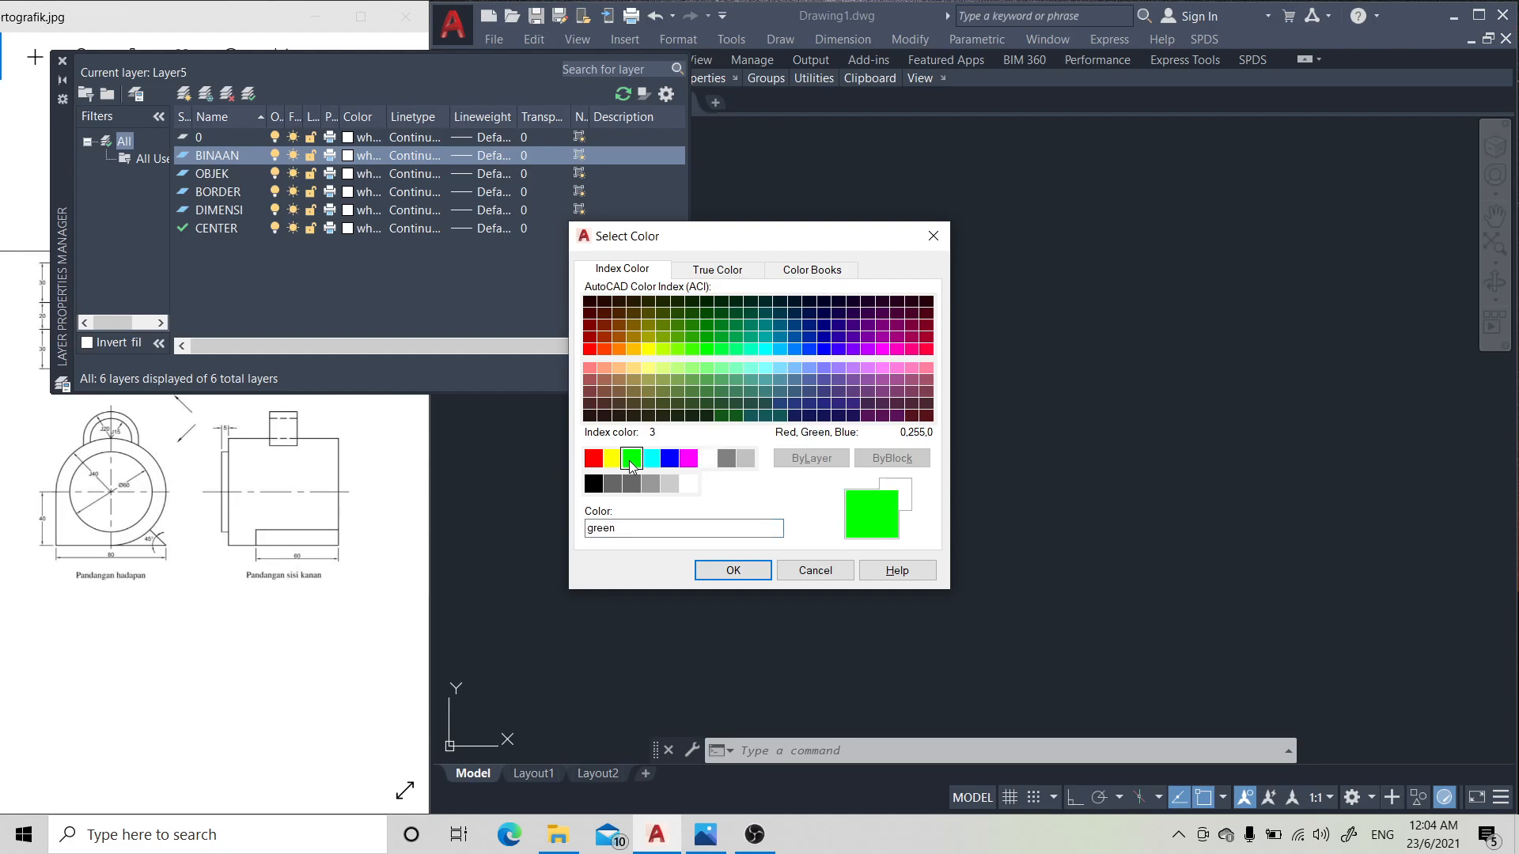
left_click(714, 571)
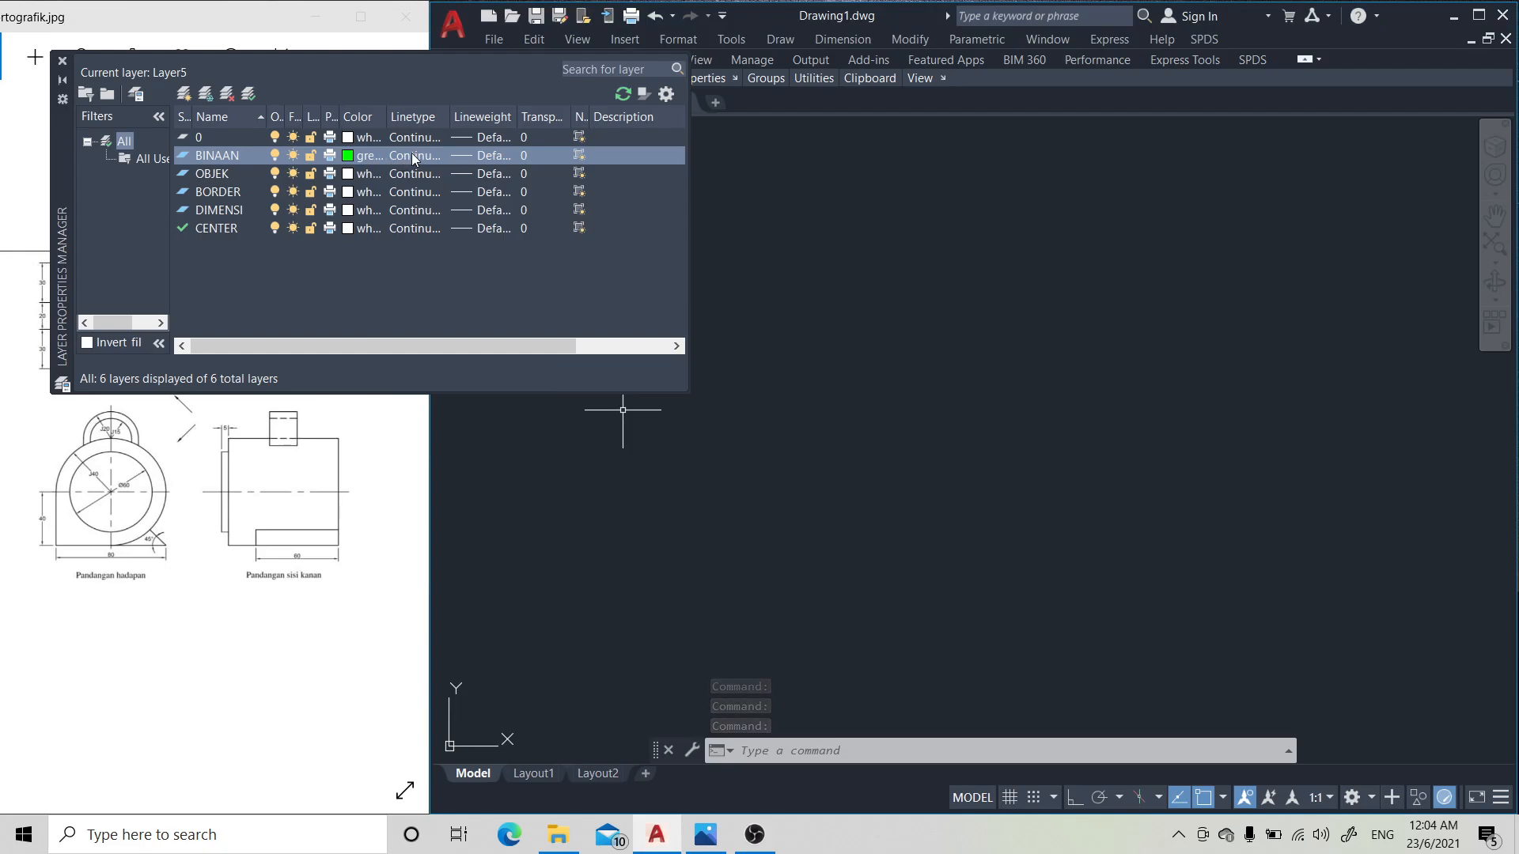
- Set the BINAAN layer's lineweight to 0.30 mm
left_click(484, 157)
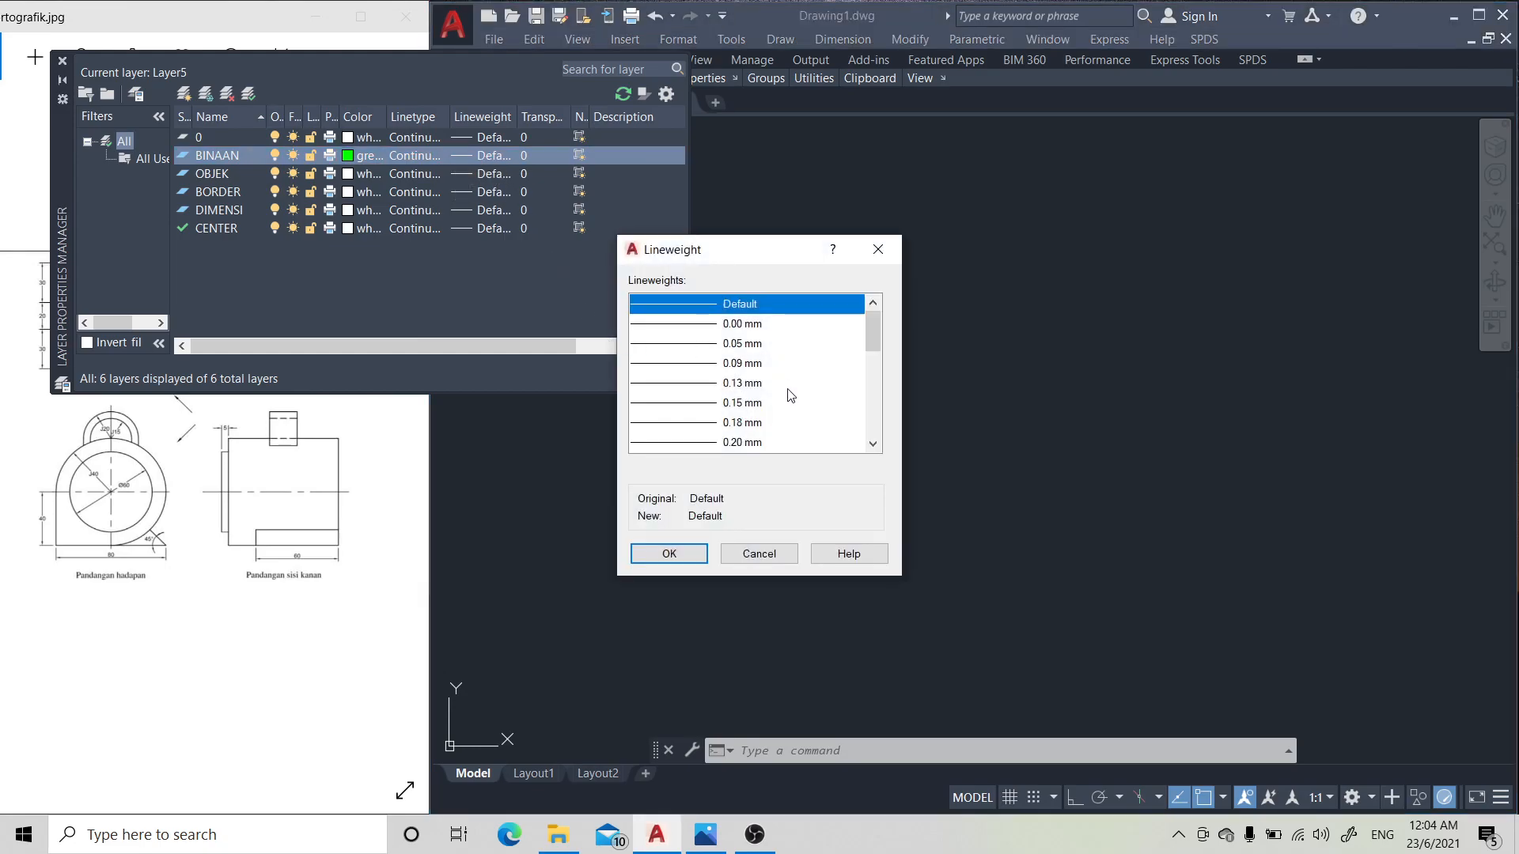
left_click(873, 444)
left_click(873, 444)
left_click(874, 445)
left_click(874, 445)
left_click(873, 444)
left_click(873, 444)
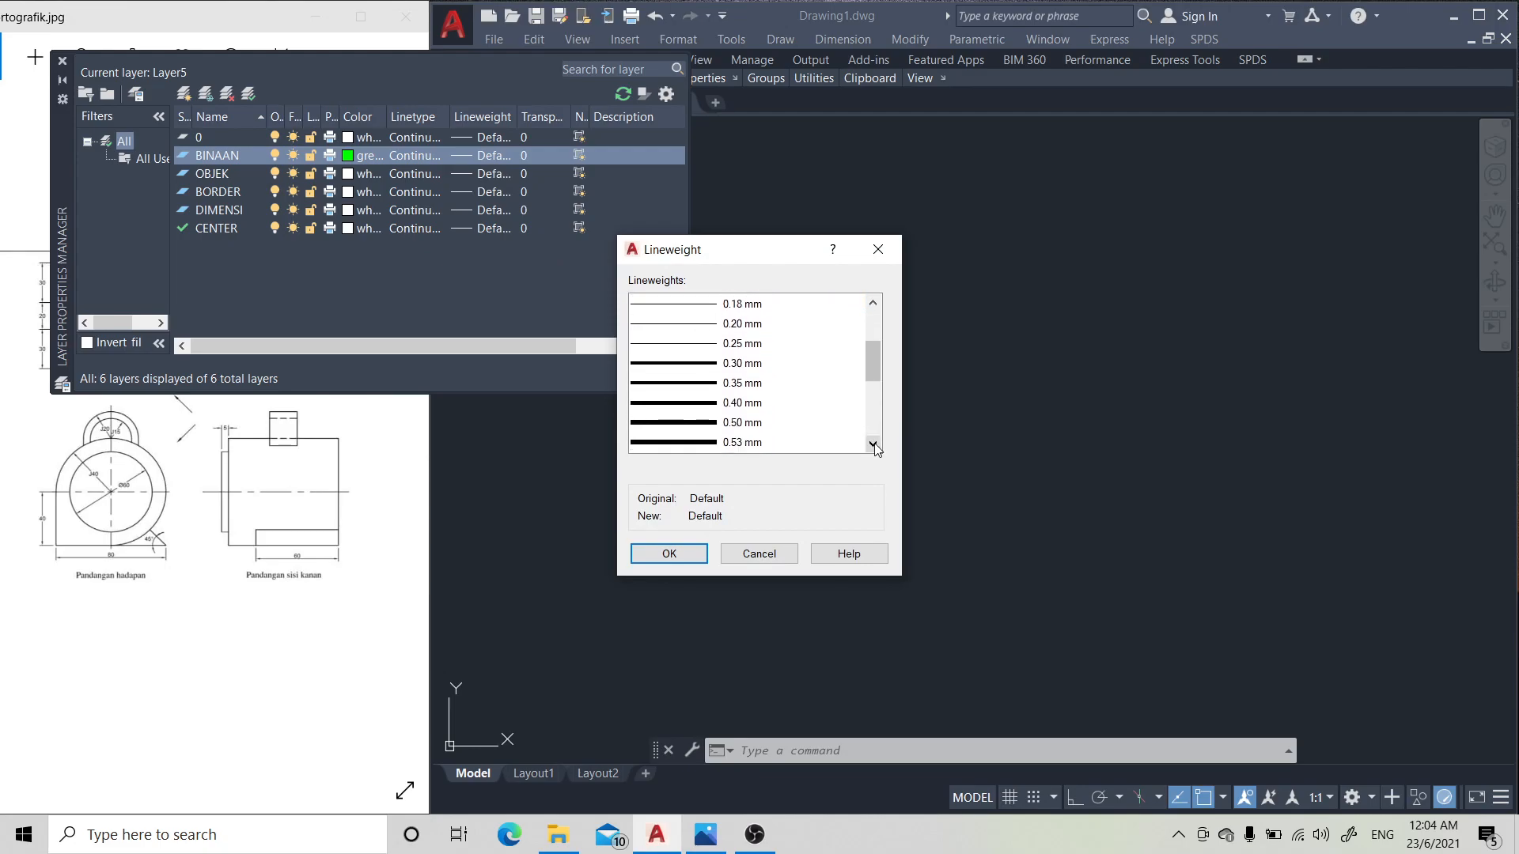
left_click(754, 367)
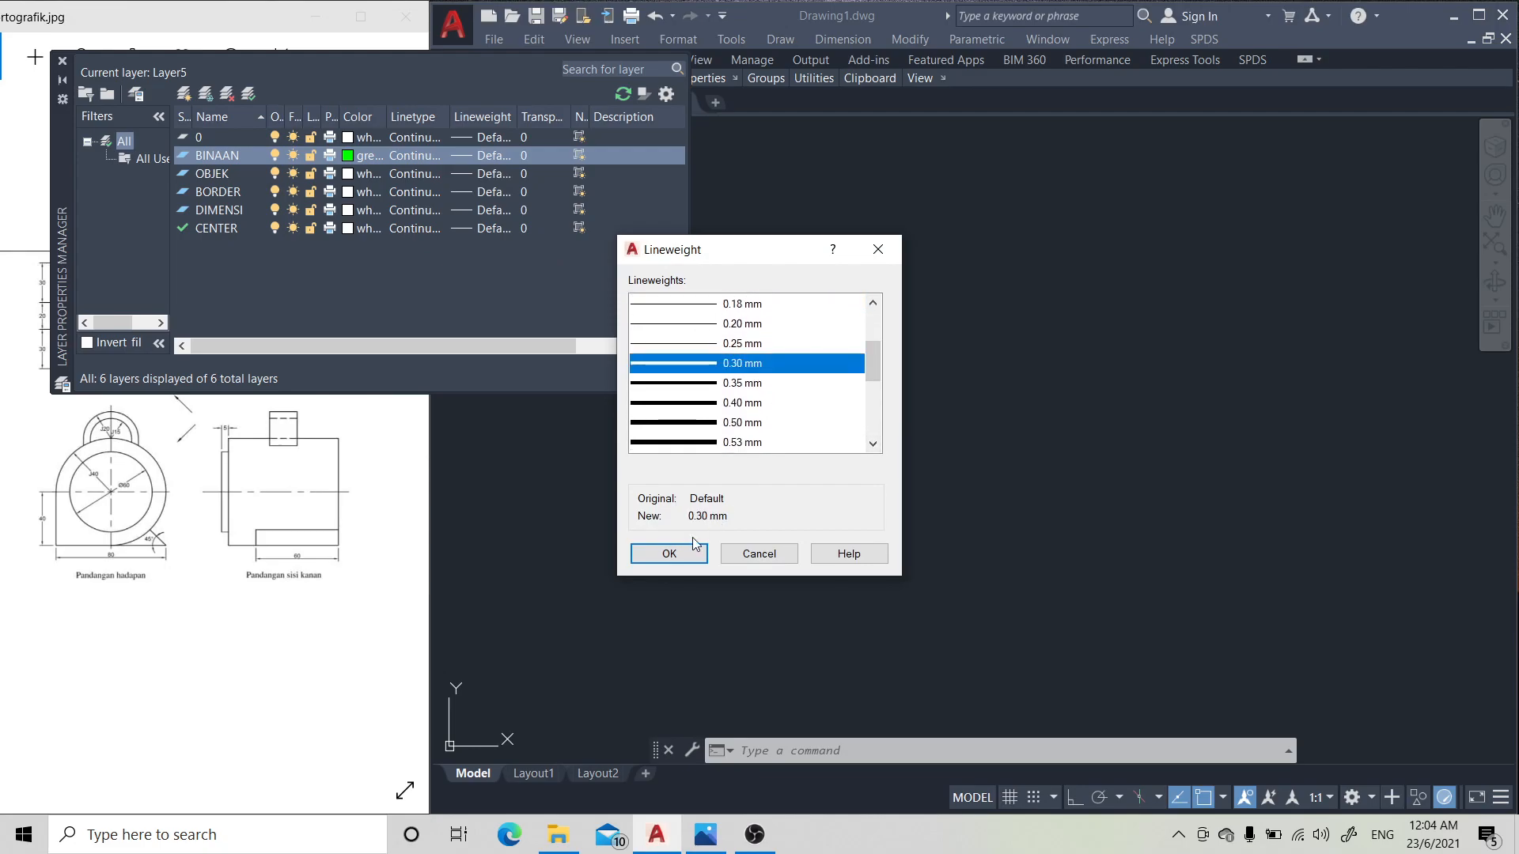
left_click(676, 556)
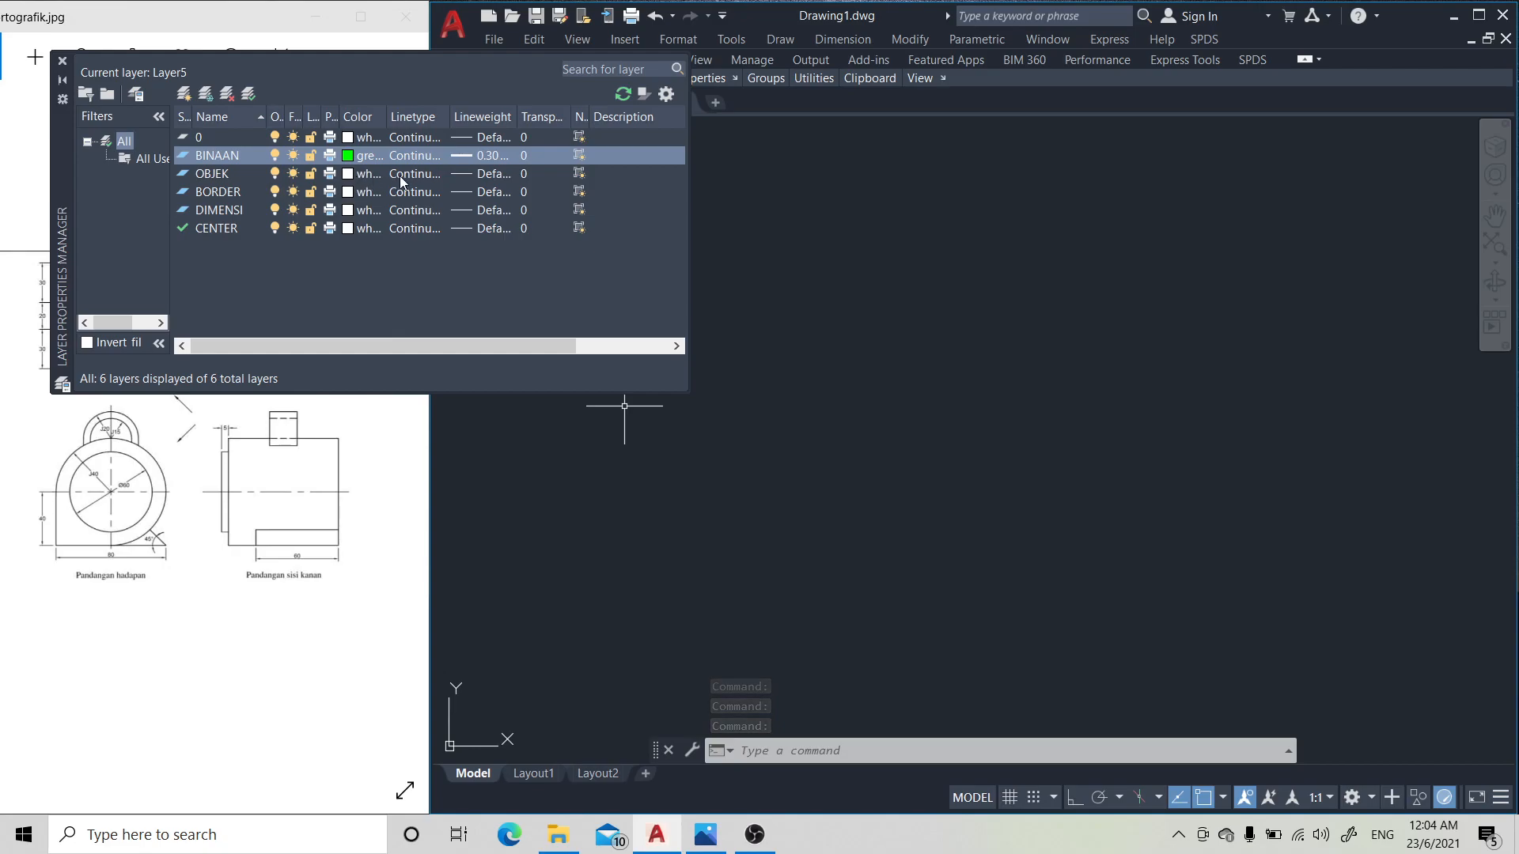
- Set the OBJEK layer's lineweight to 0.50 mm
left_click(488, 176)
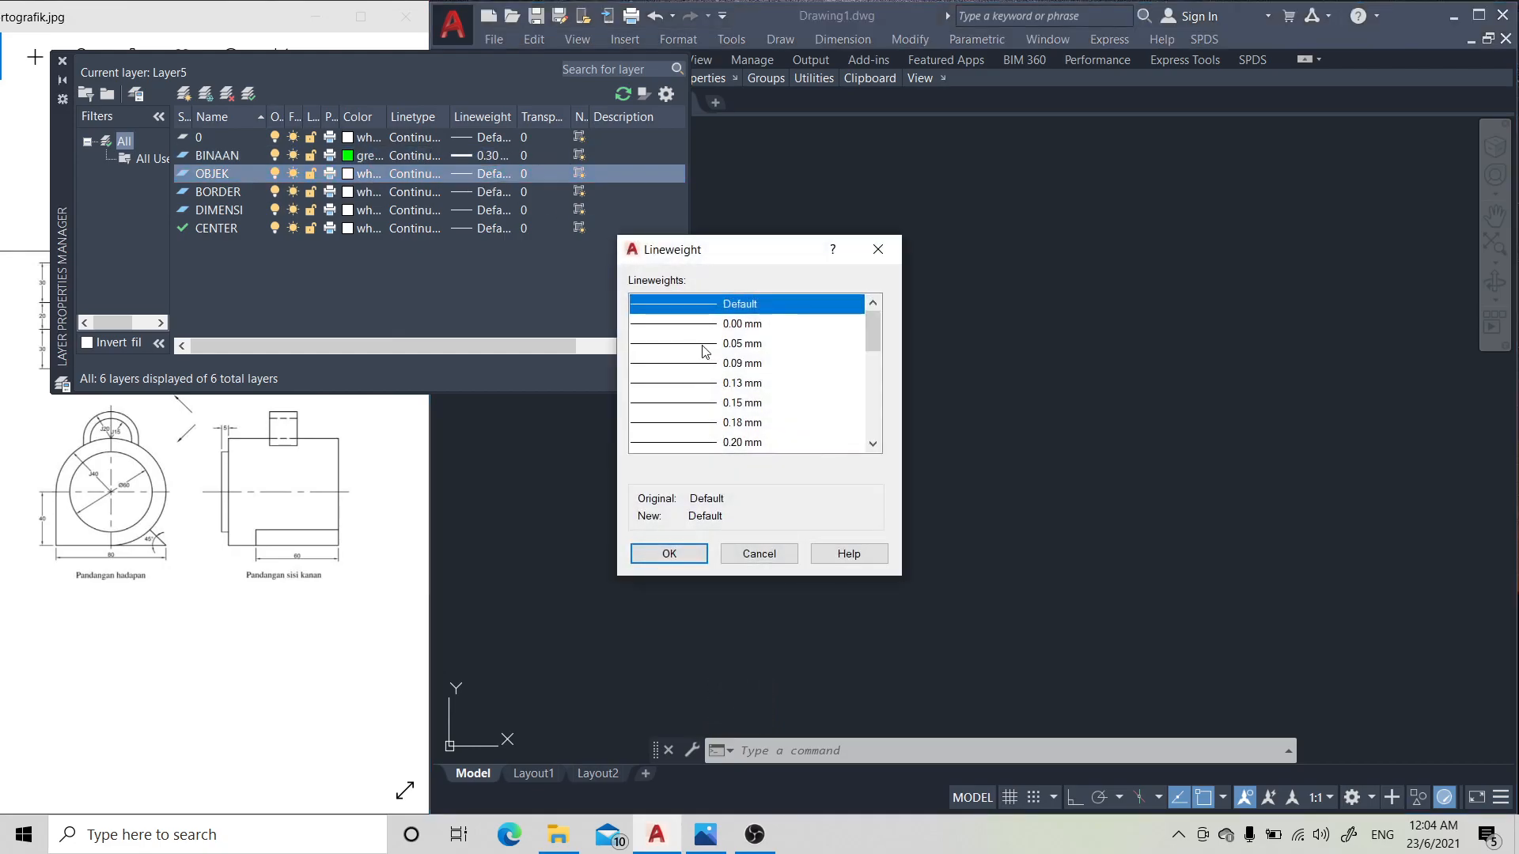
left_click(874, 443)
left_click(874, 443)
left_click(755, 425)
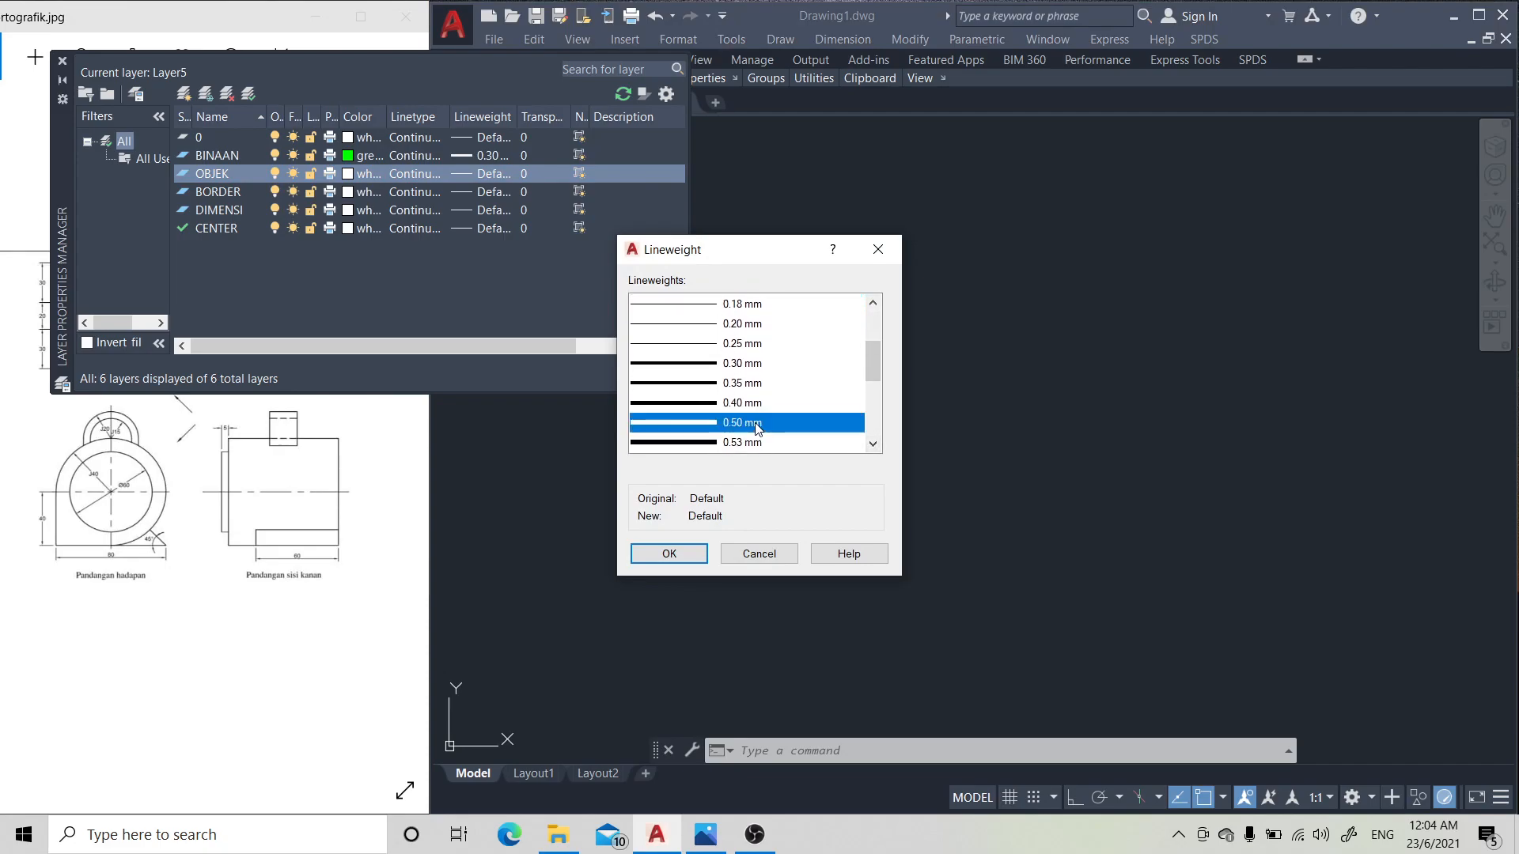
left_click(675, 556)
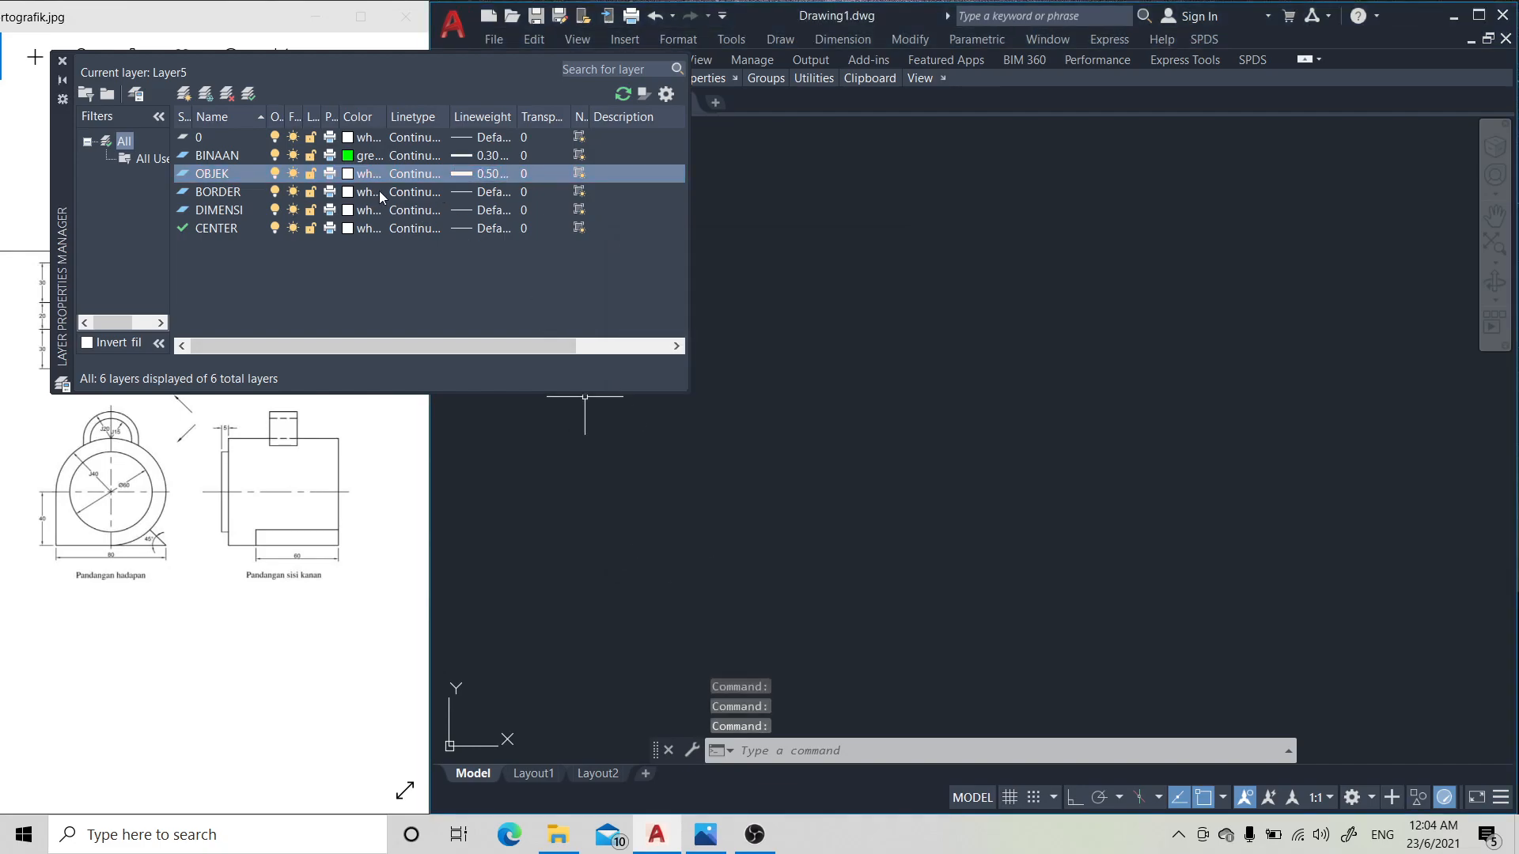
- Set the BORDER layer's lineweight to 0.50 mm
left_click(486, 195)
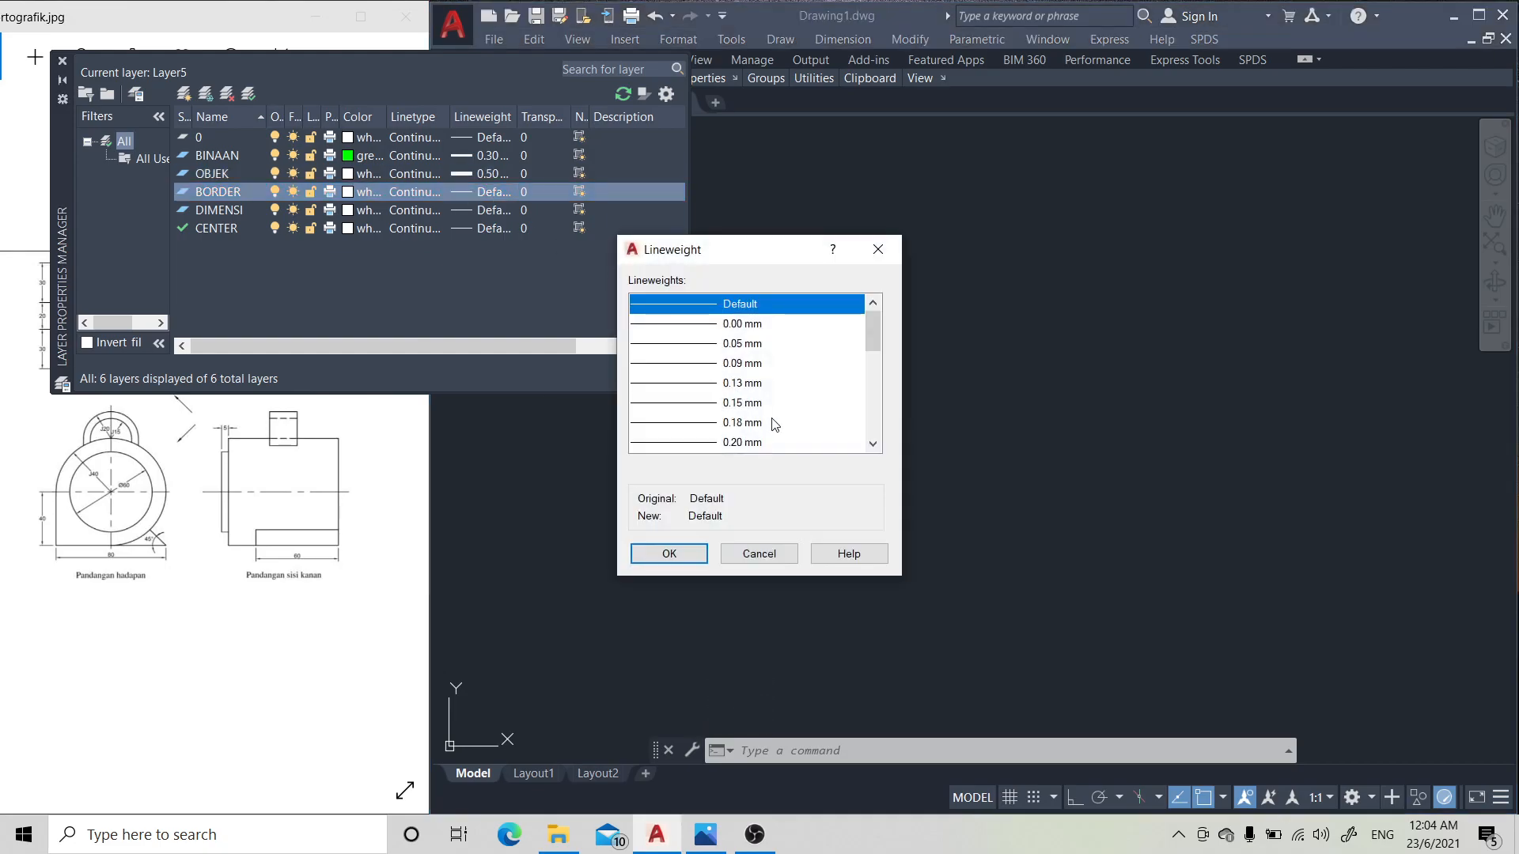
left_click(871, 445)
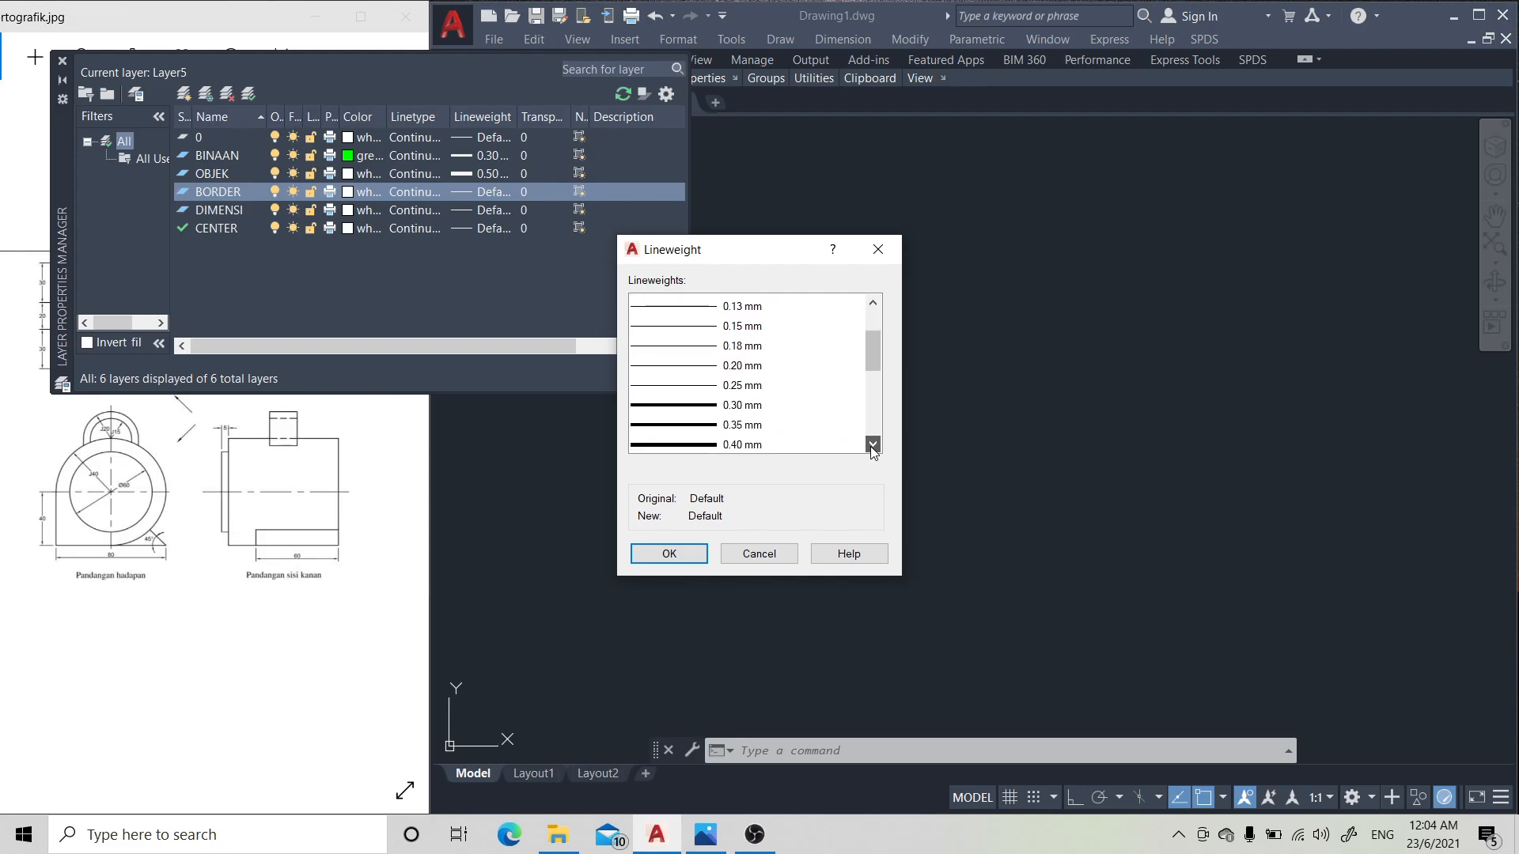
left_click(871, 447)
left_click(754, 386)
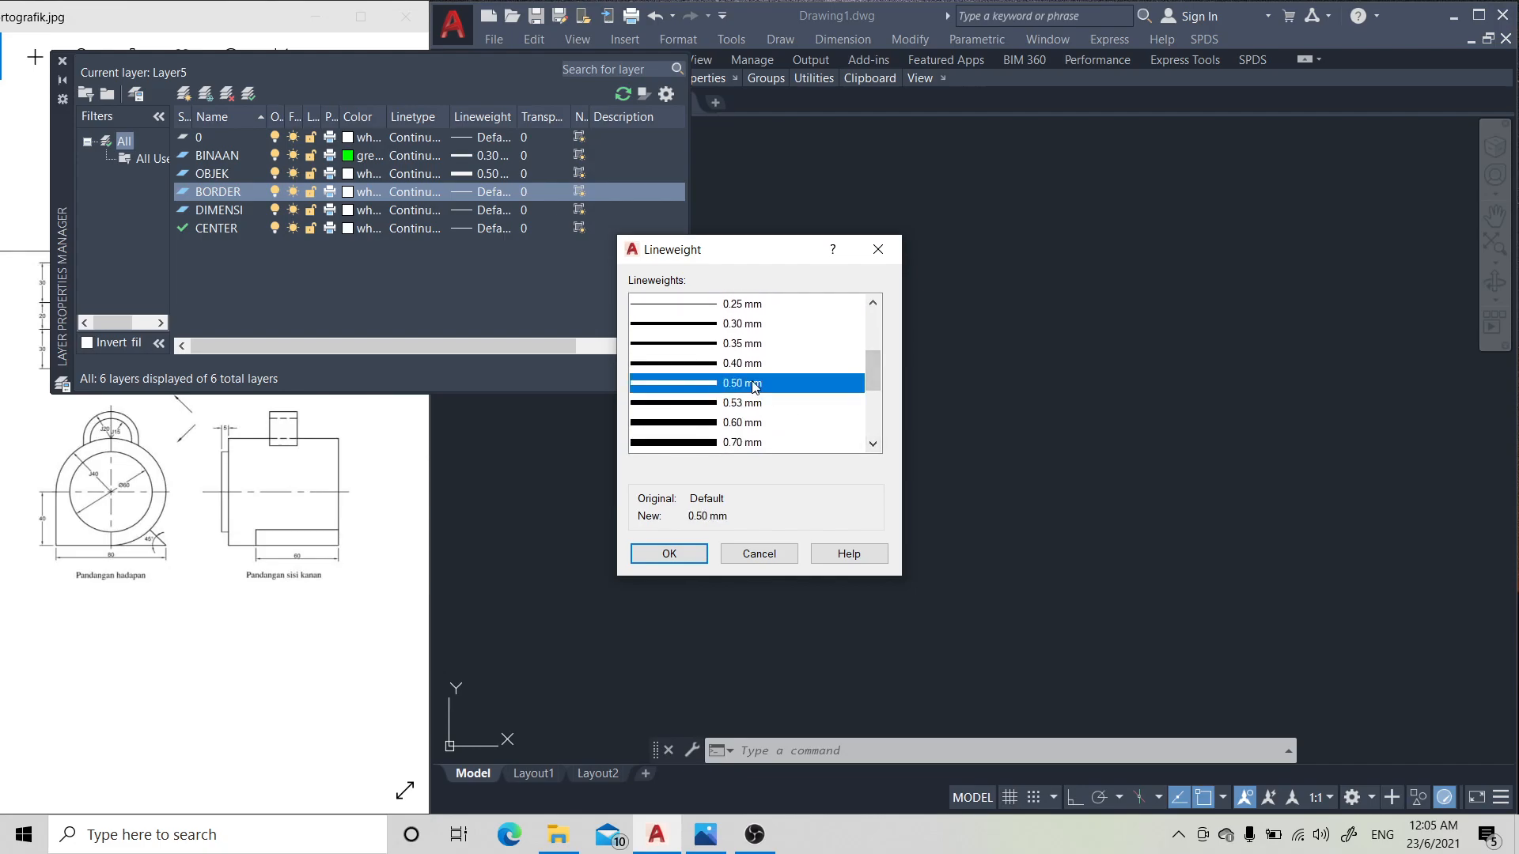
left_click(685, 554)
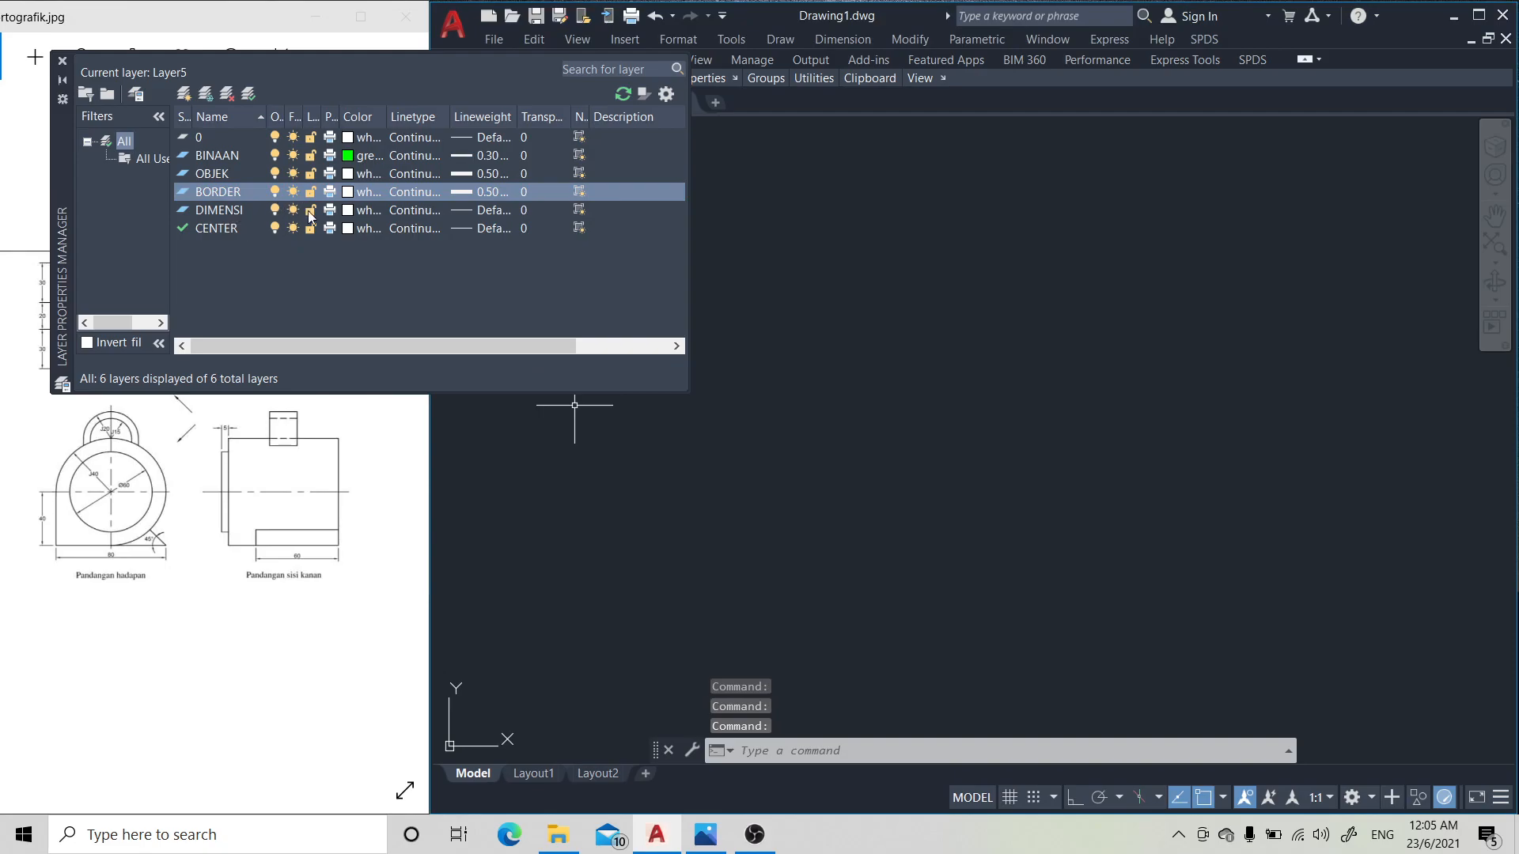
- Give the DIMENSI layer index color 210 and a 0.18 mm lineweight
left_click(350, 210)
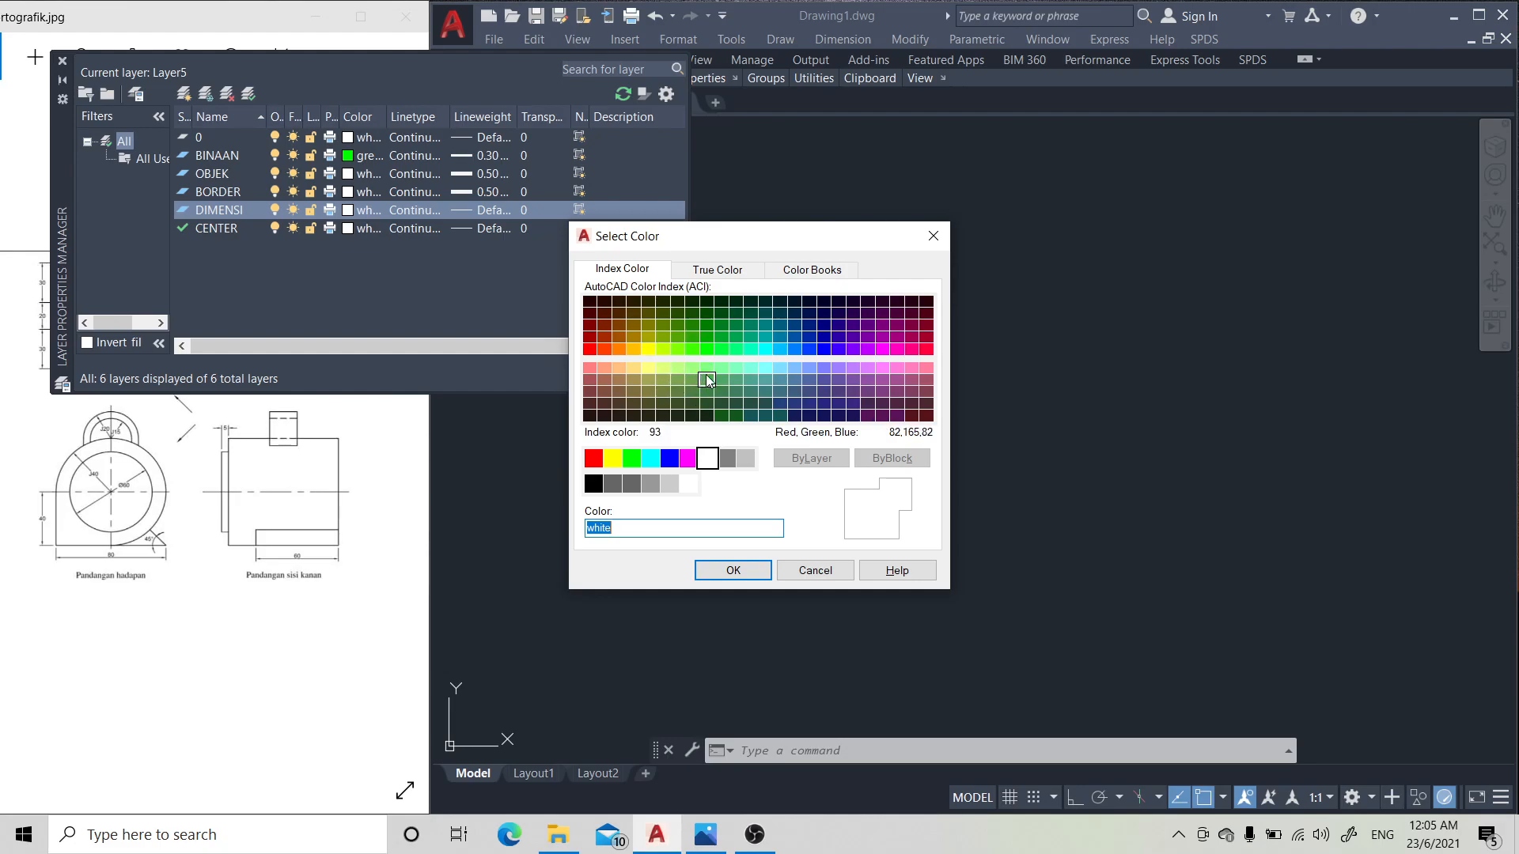
left_click(887, 353)
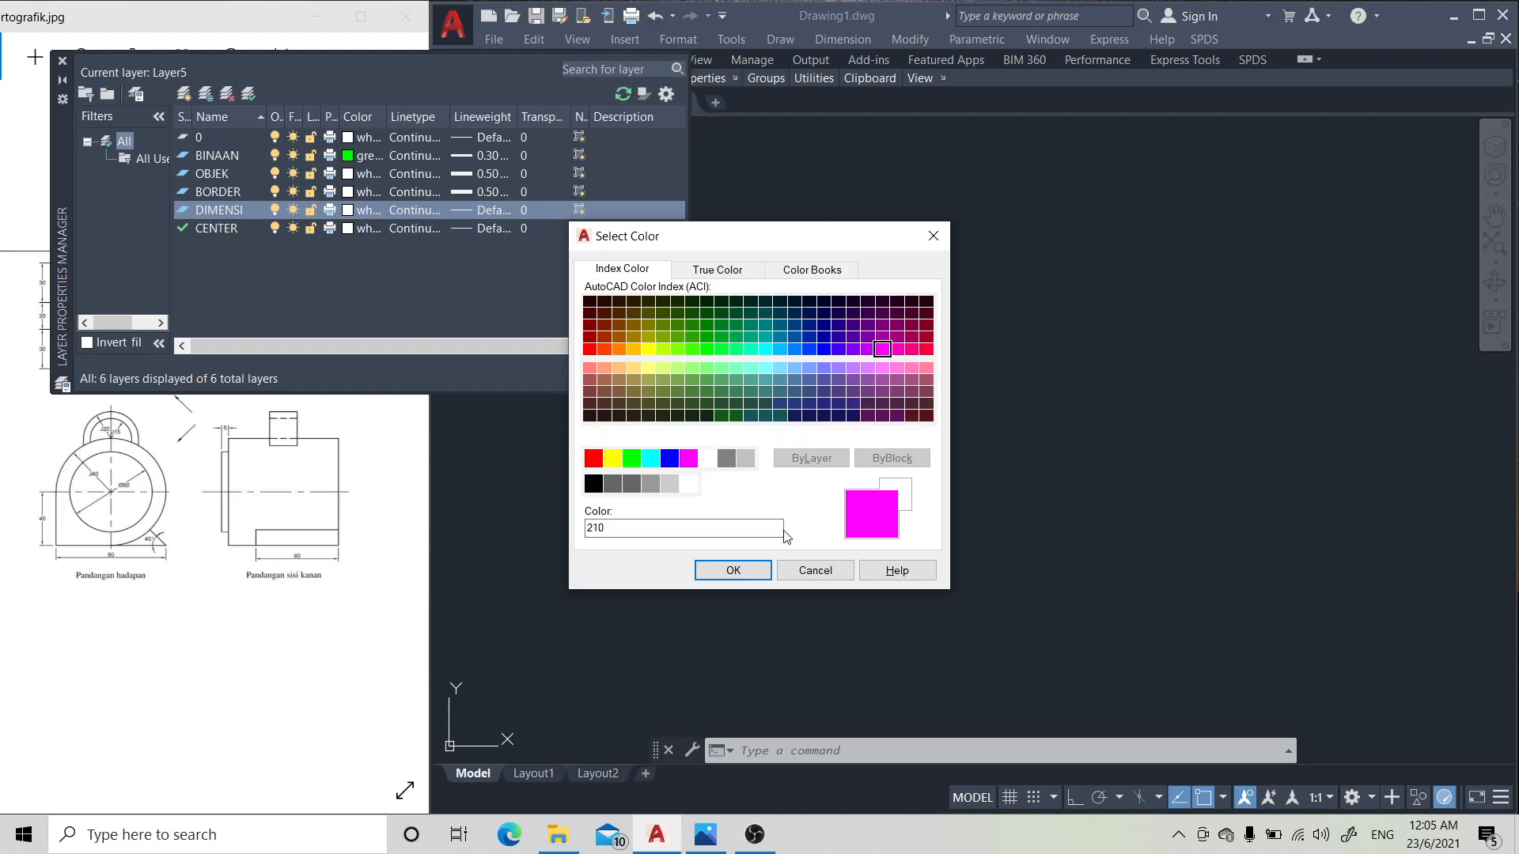
left_click(758, 574)
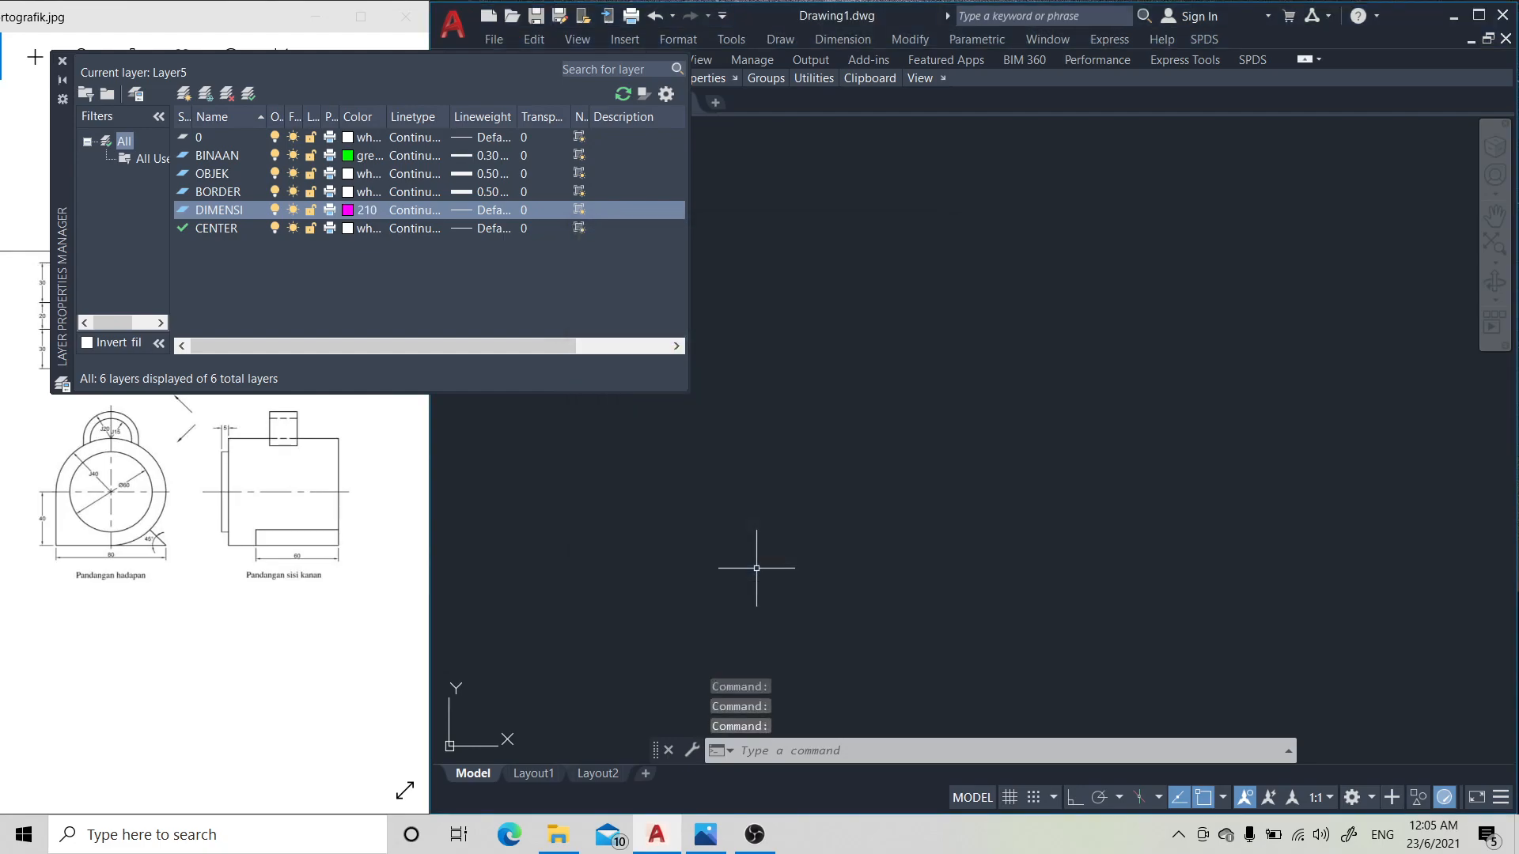
left_click(483, 212)
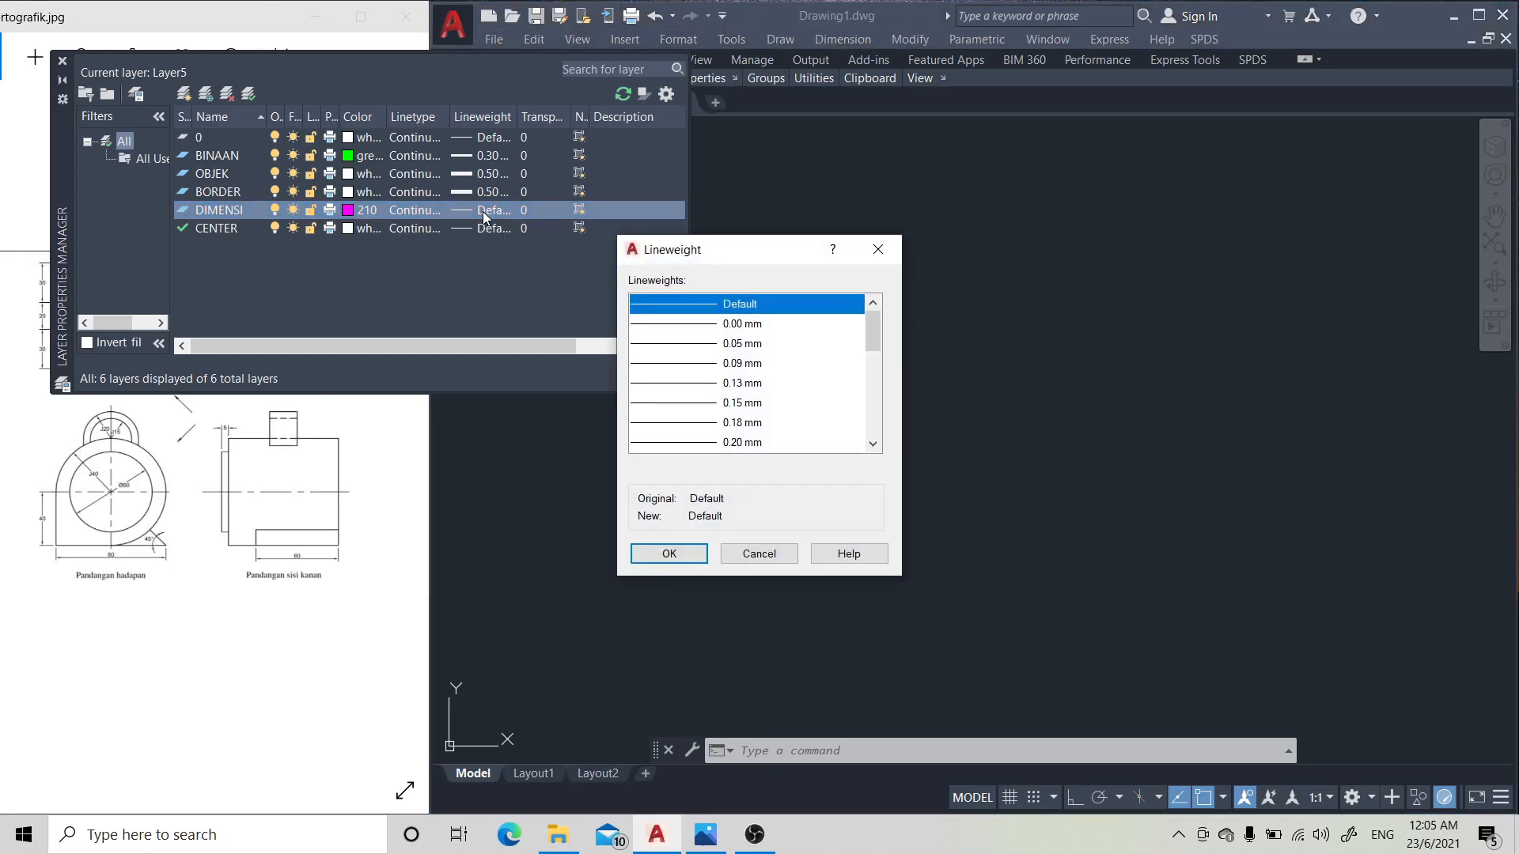
left_click(724, 424)
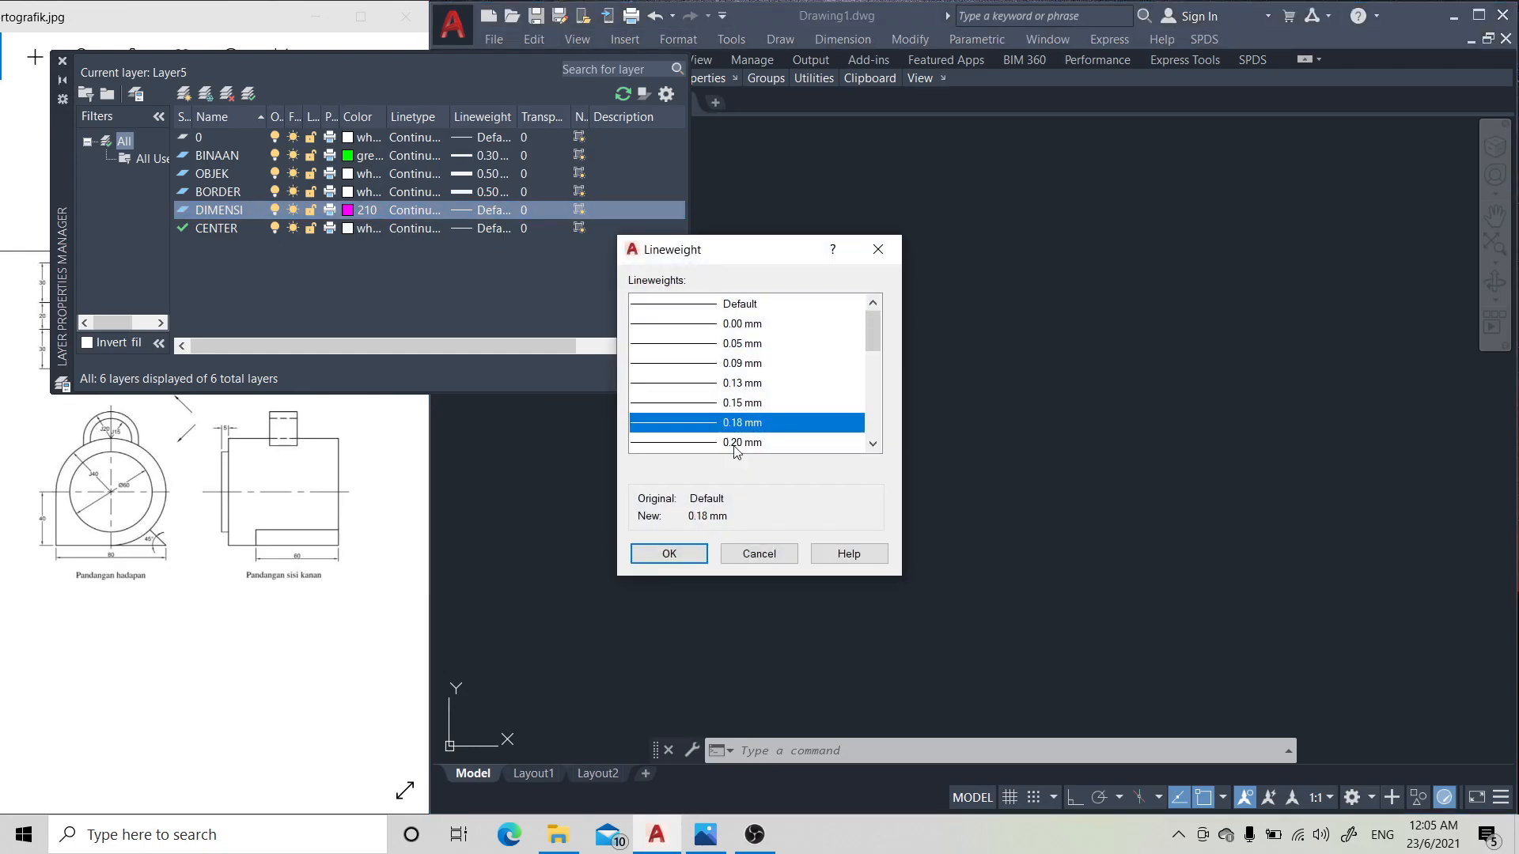
left_click(698, 557)
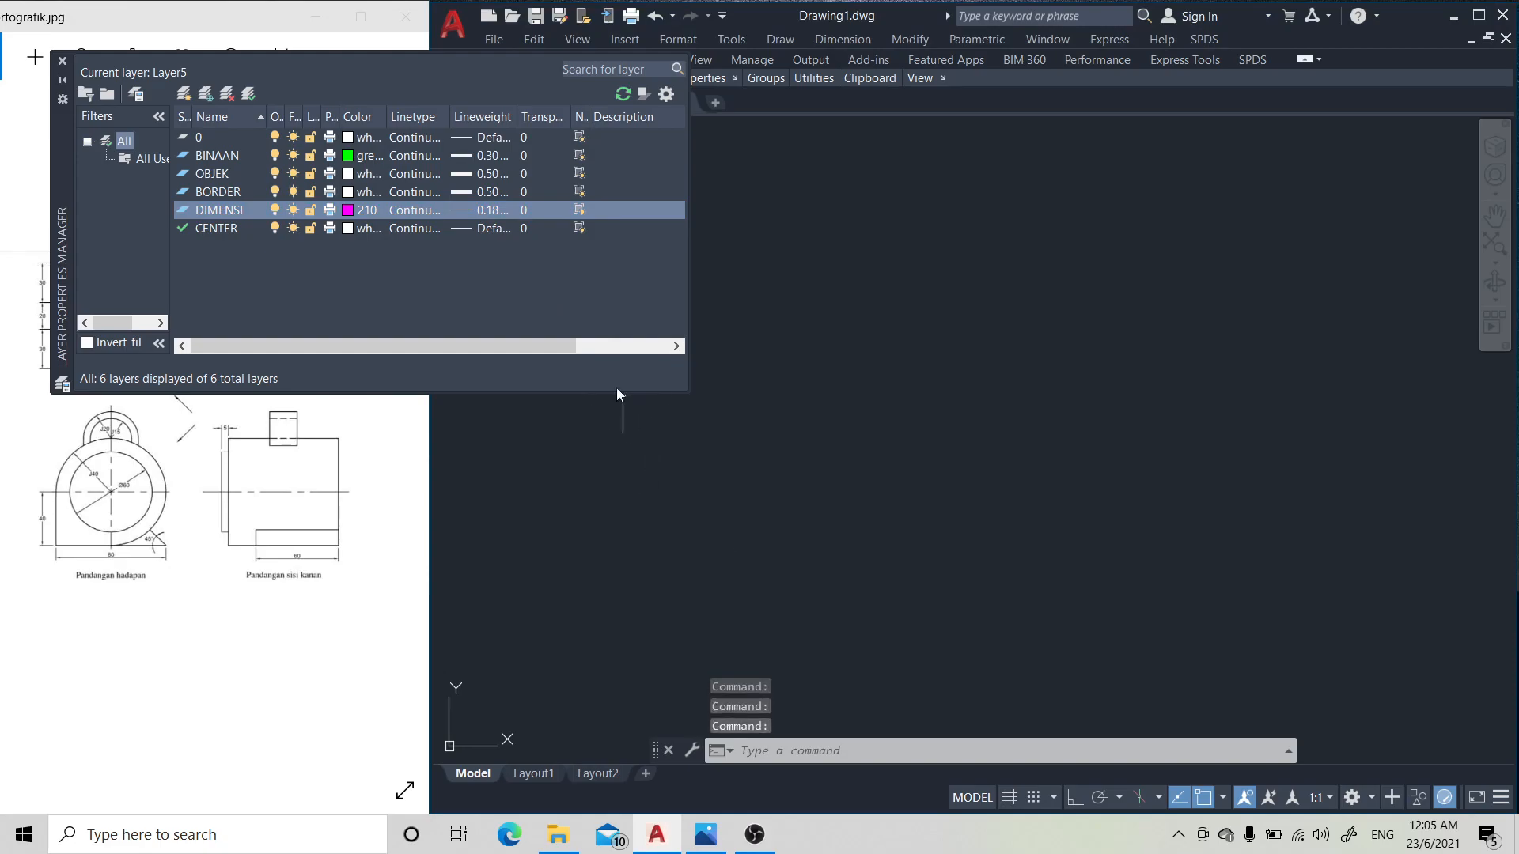
- Give the CENTER layer the color magenta and a 0.18 mm lineweight, and close the layer manager
left_click(348, 229)
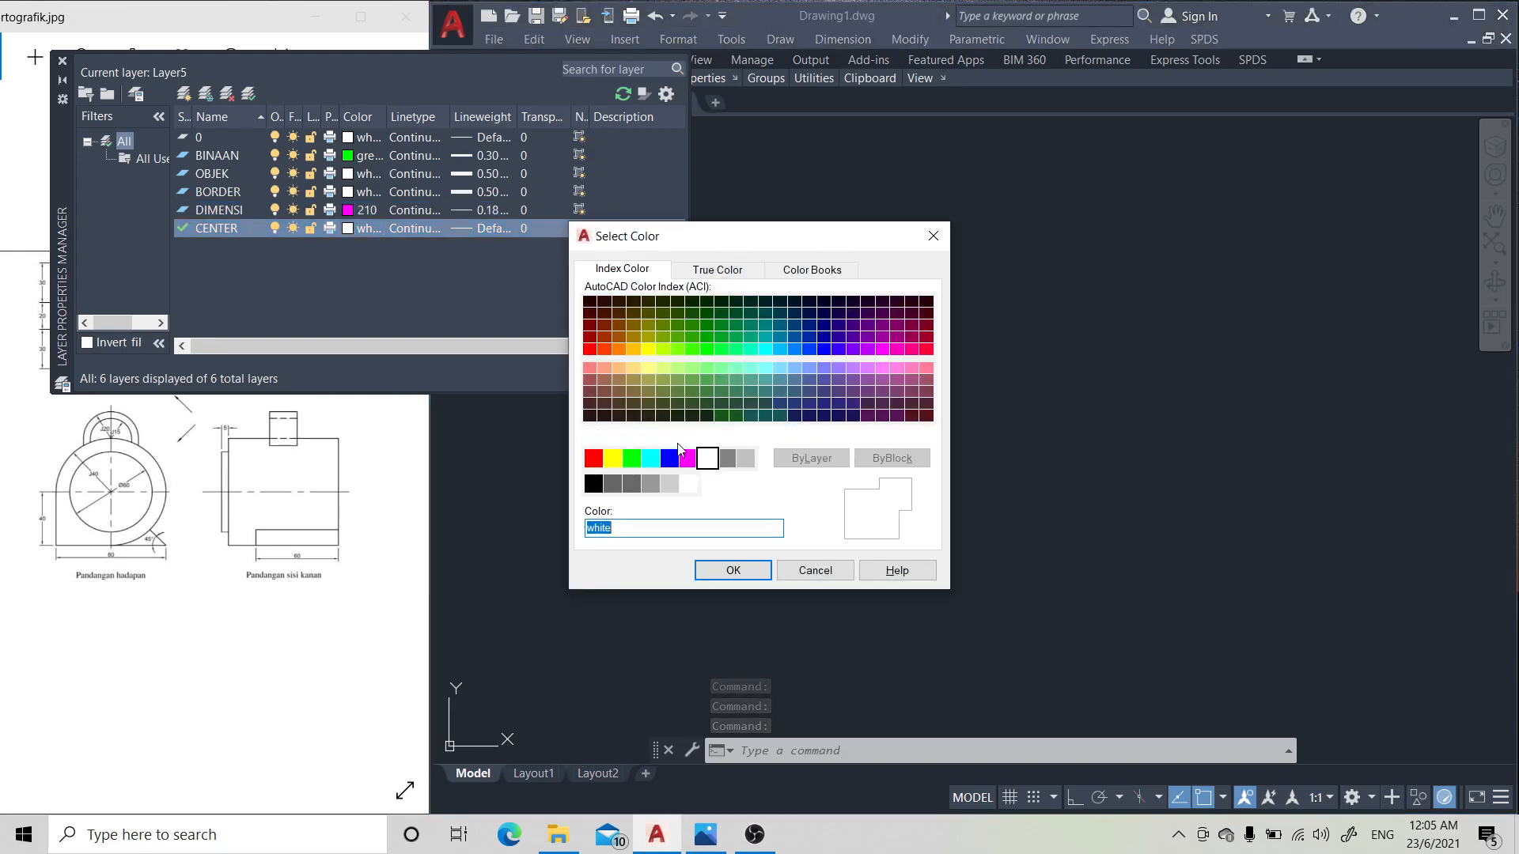
left_click(688, 458)
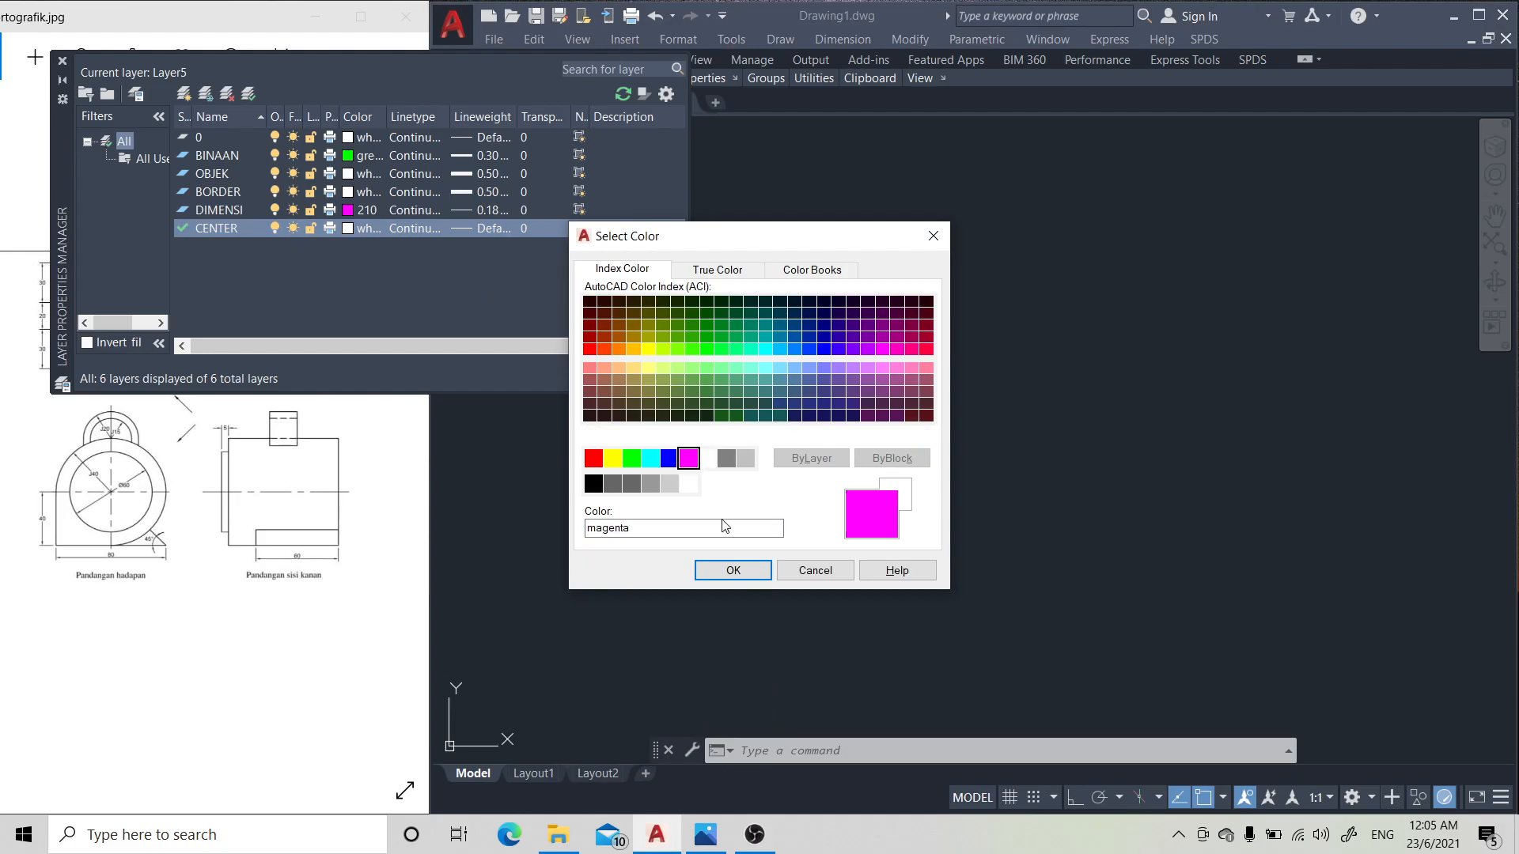
left_click(733, 570)
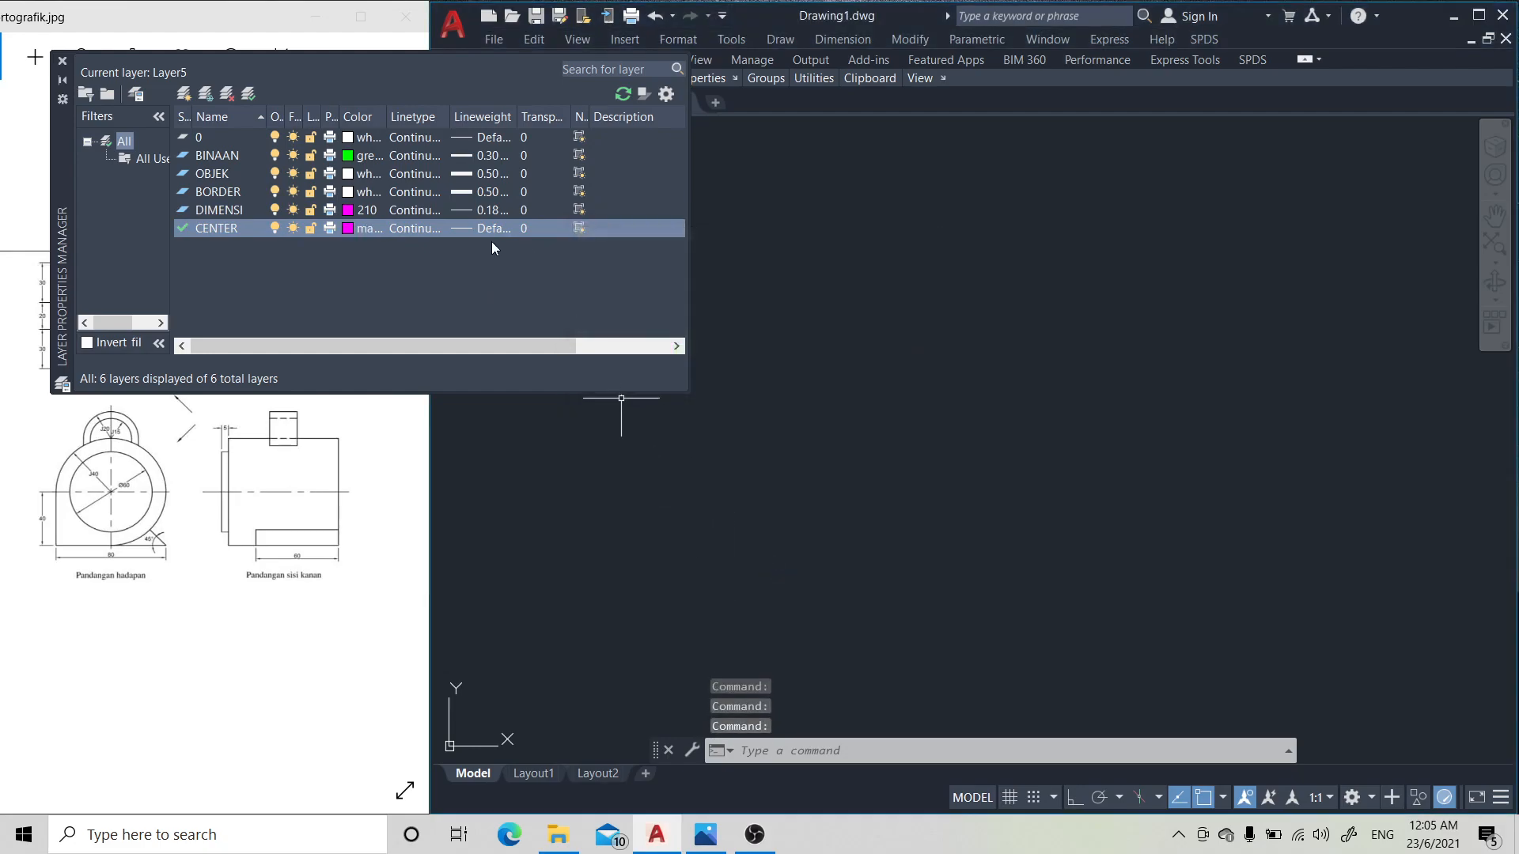
left_click(491, 227)
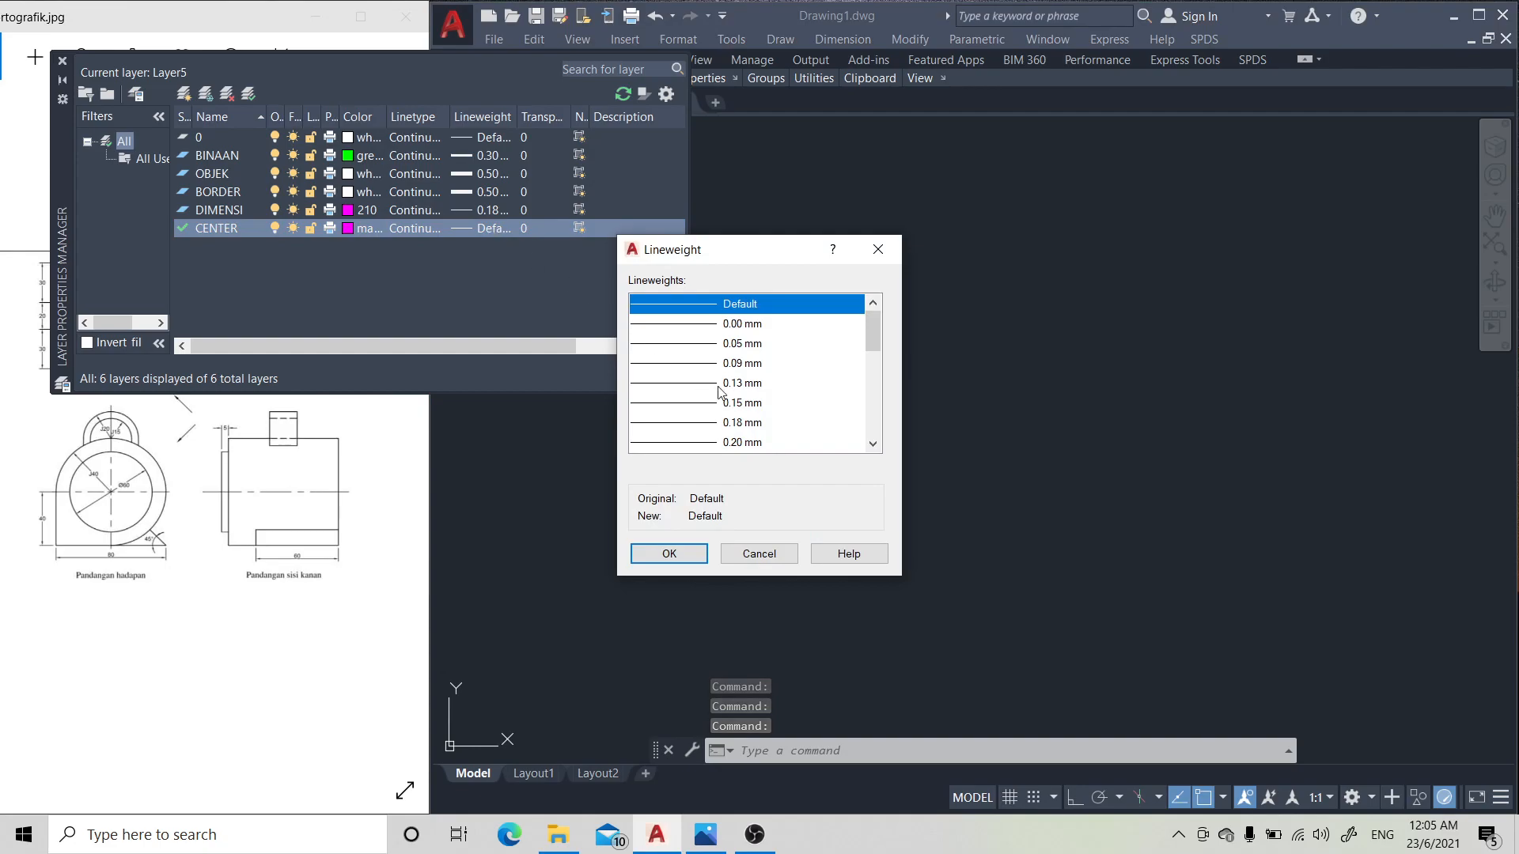
left_click(737, 424)
left_click(700, 555)
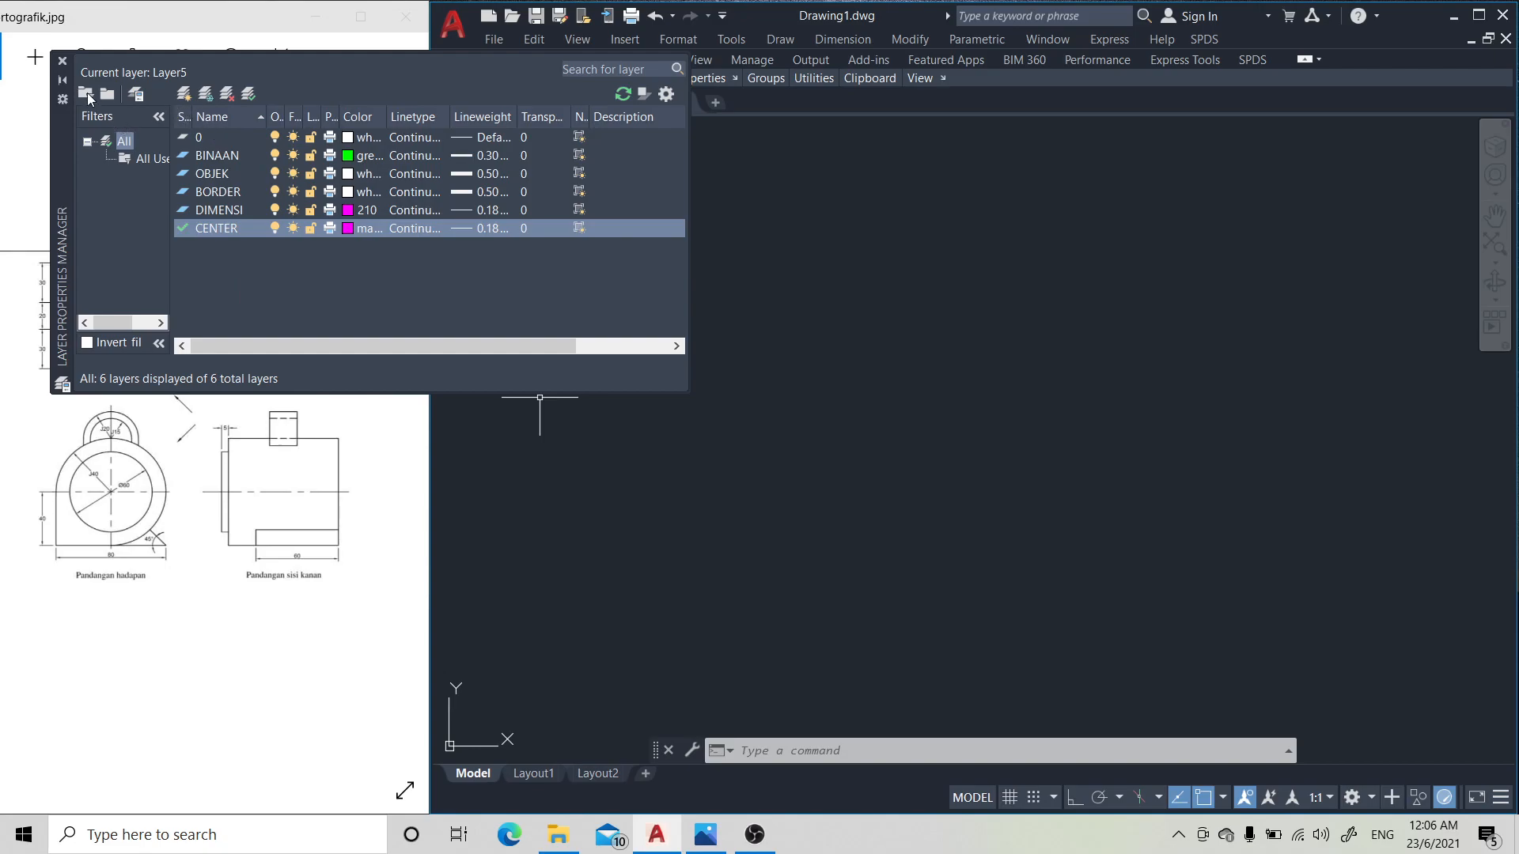
left_click(63, 61)
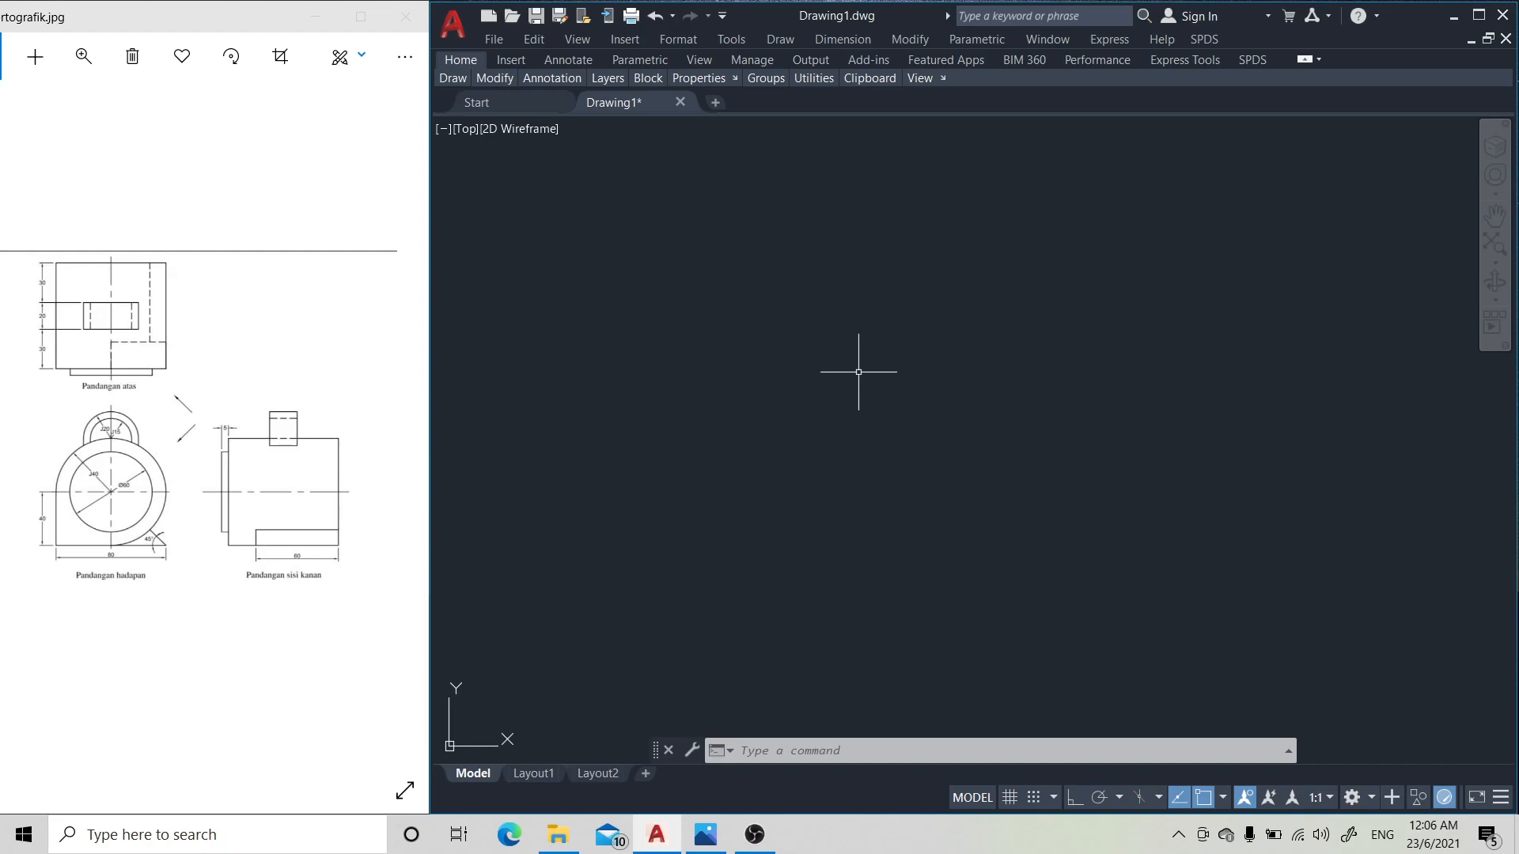
- Make the BORDER layer the current layer for drawing
mouse_move(552, 80)
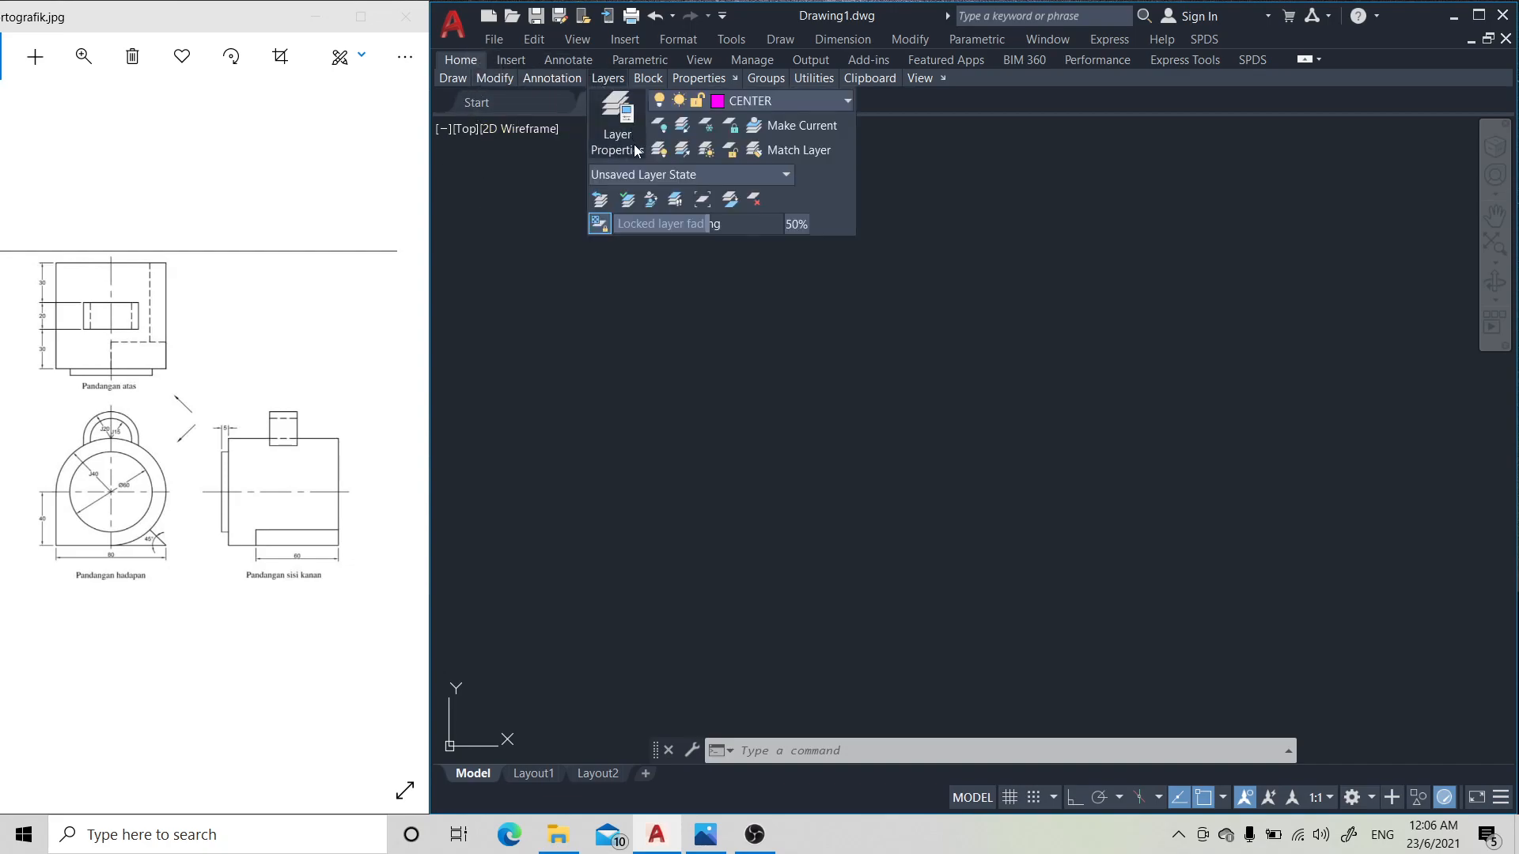
left_click(823, 103)
left_click(803, 173)
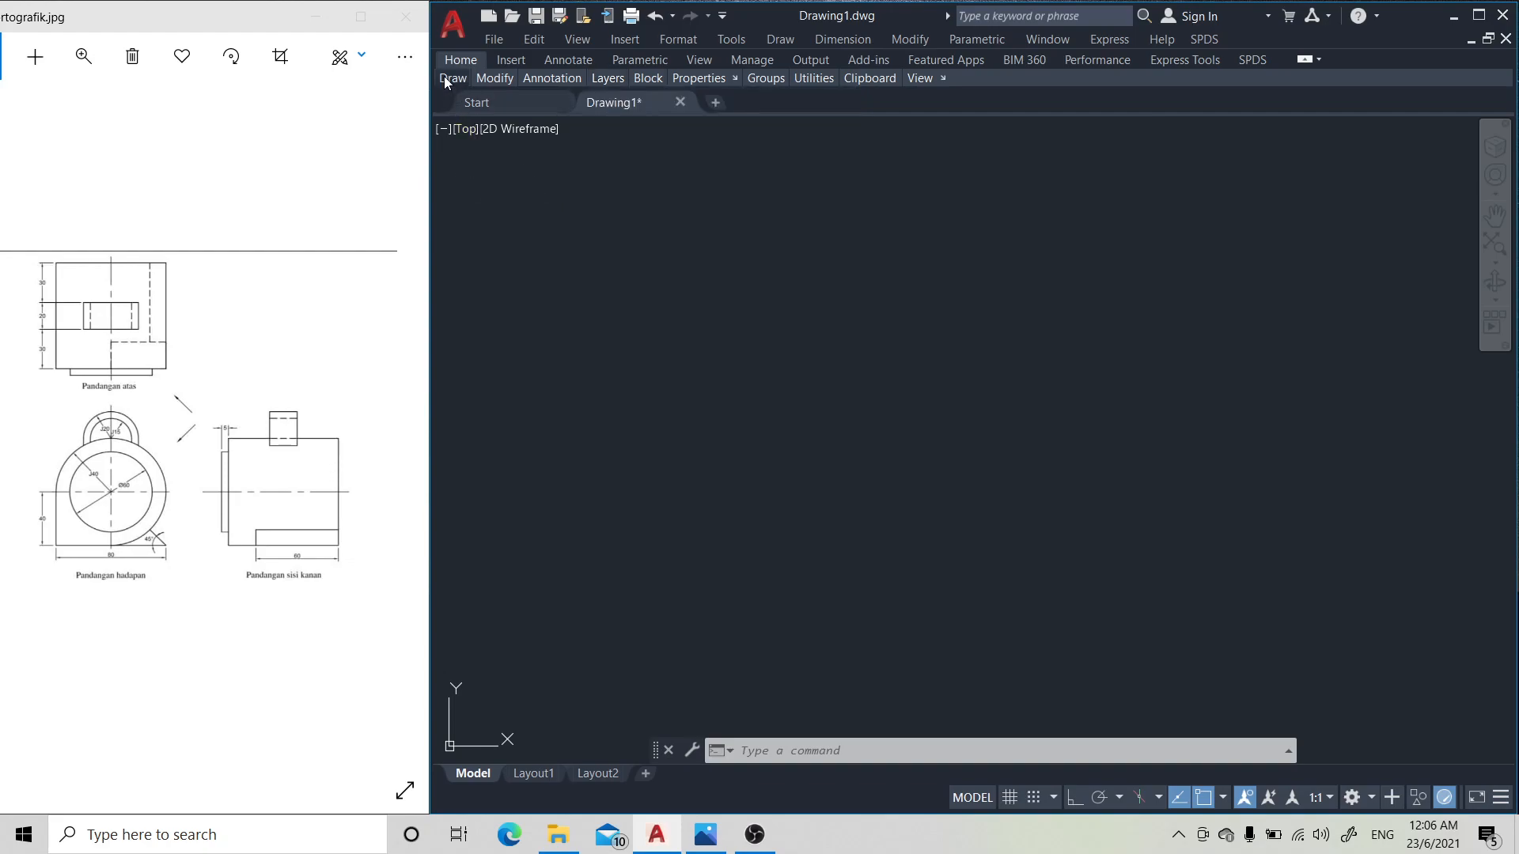
- Draw a 277 mm horizontal line with Ortho on, starting just above the origin and running in the positive X direction
mouse_move(444, 79)
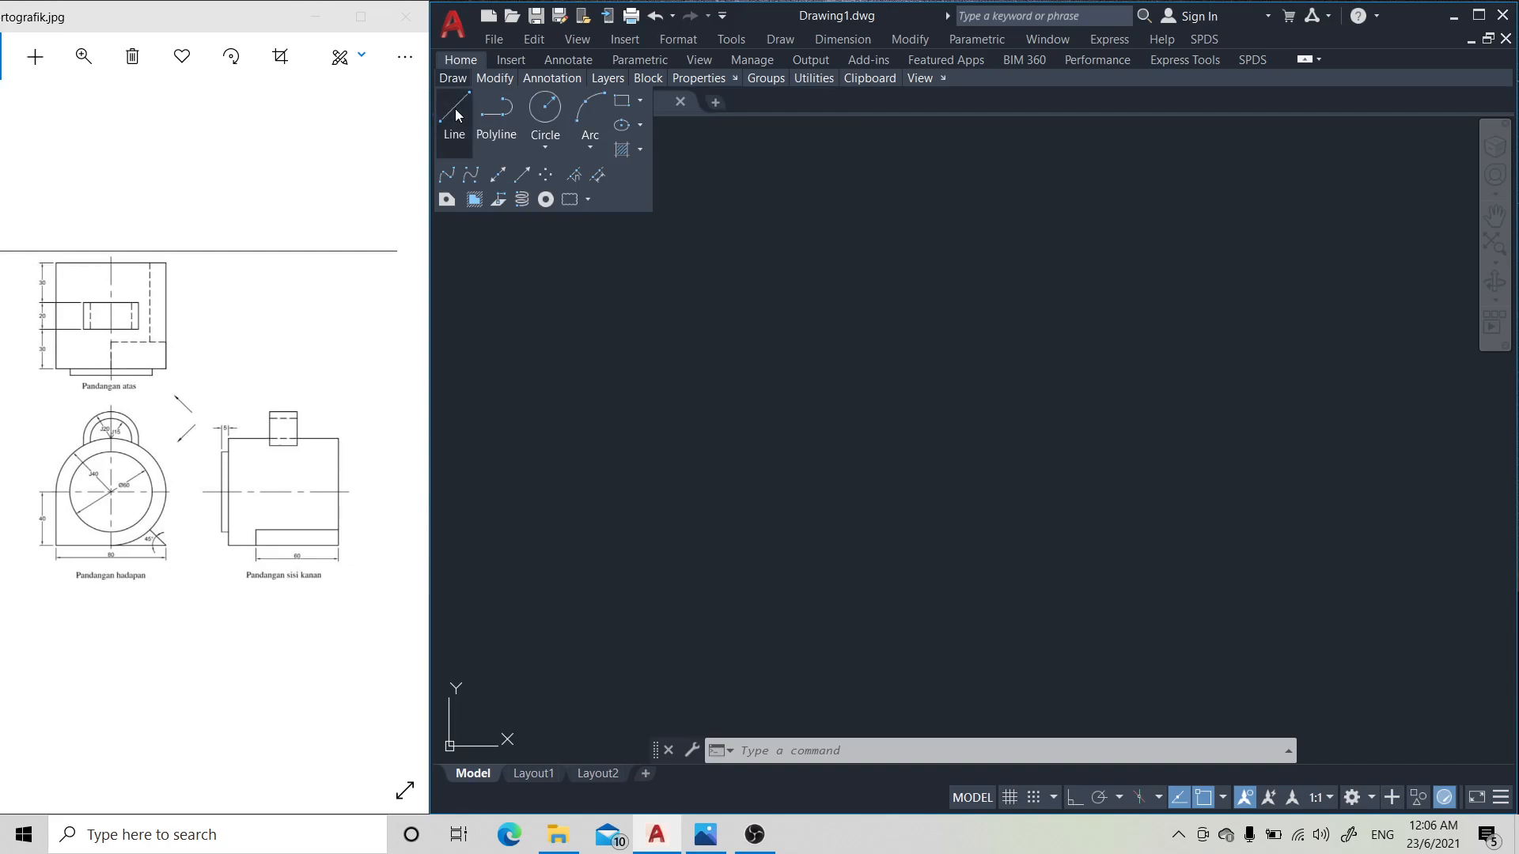
left_click(454, 108)
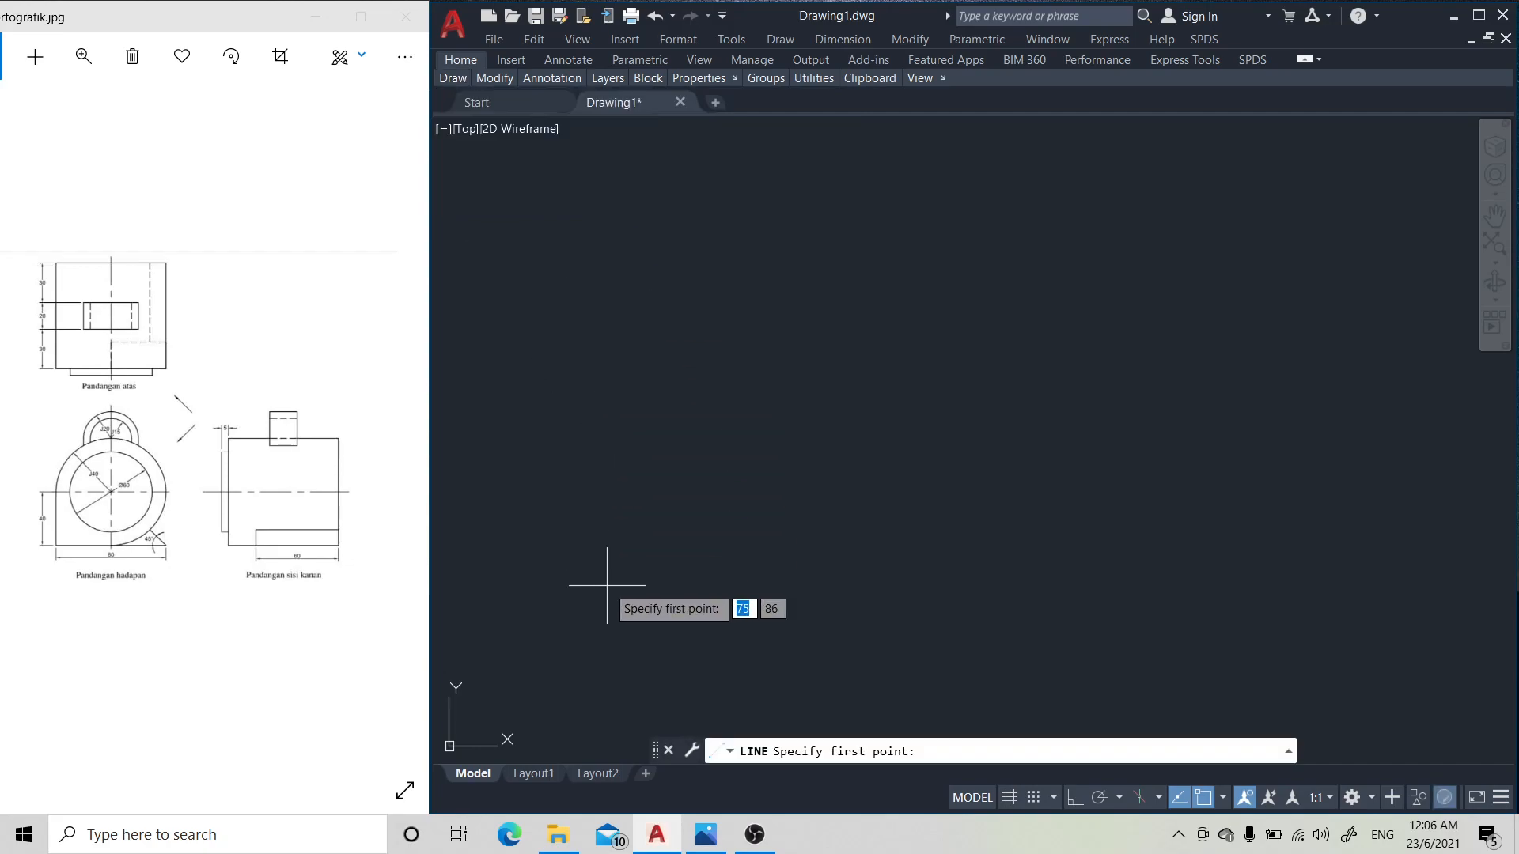
left_click(513, 664)
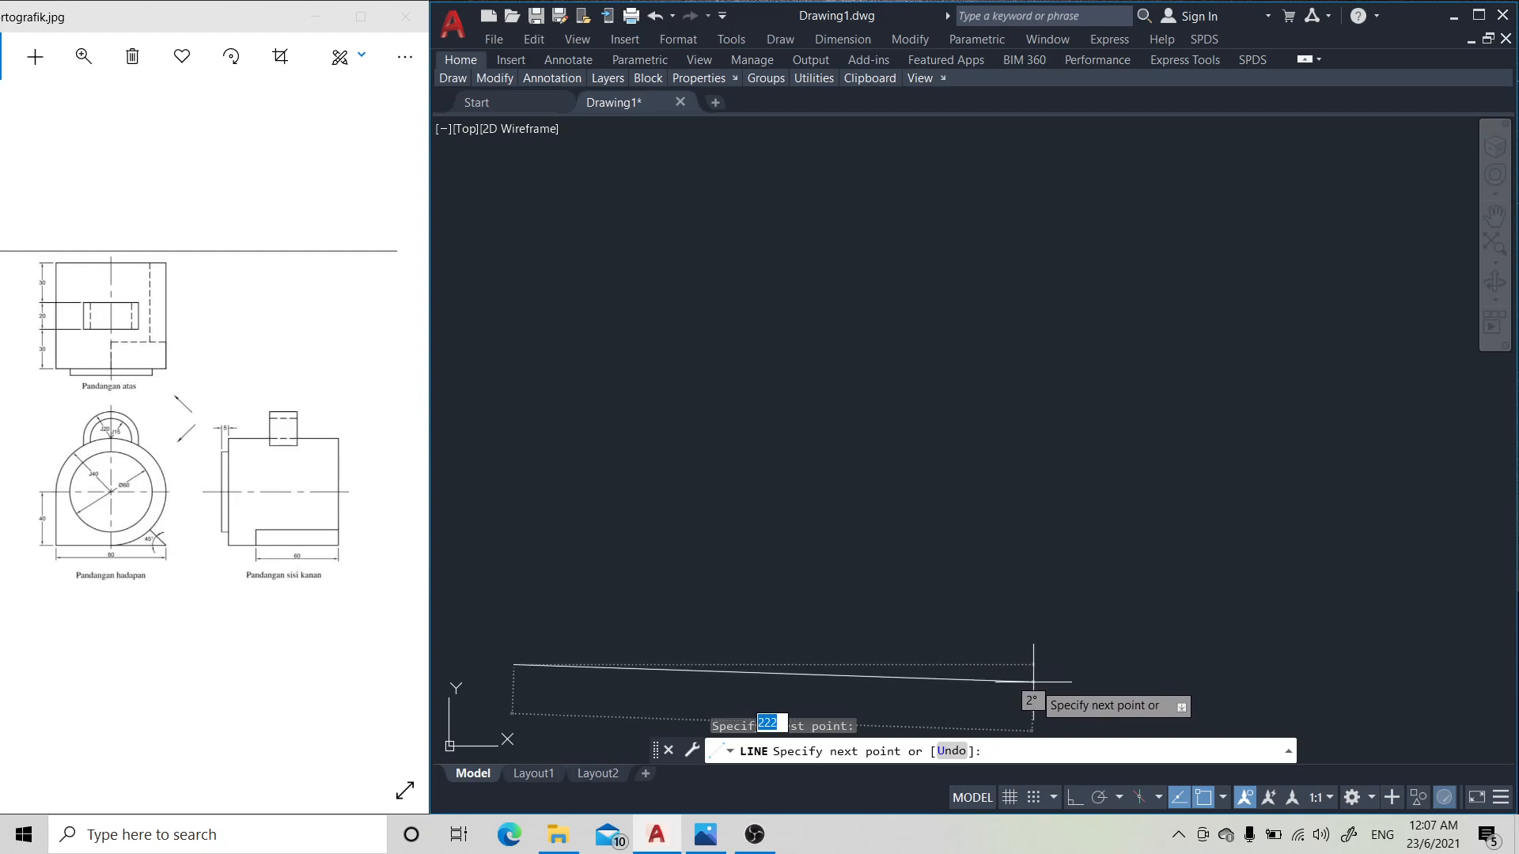
left_click(1073, 799)
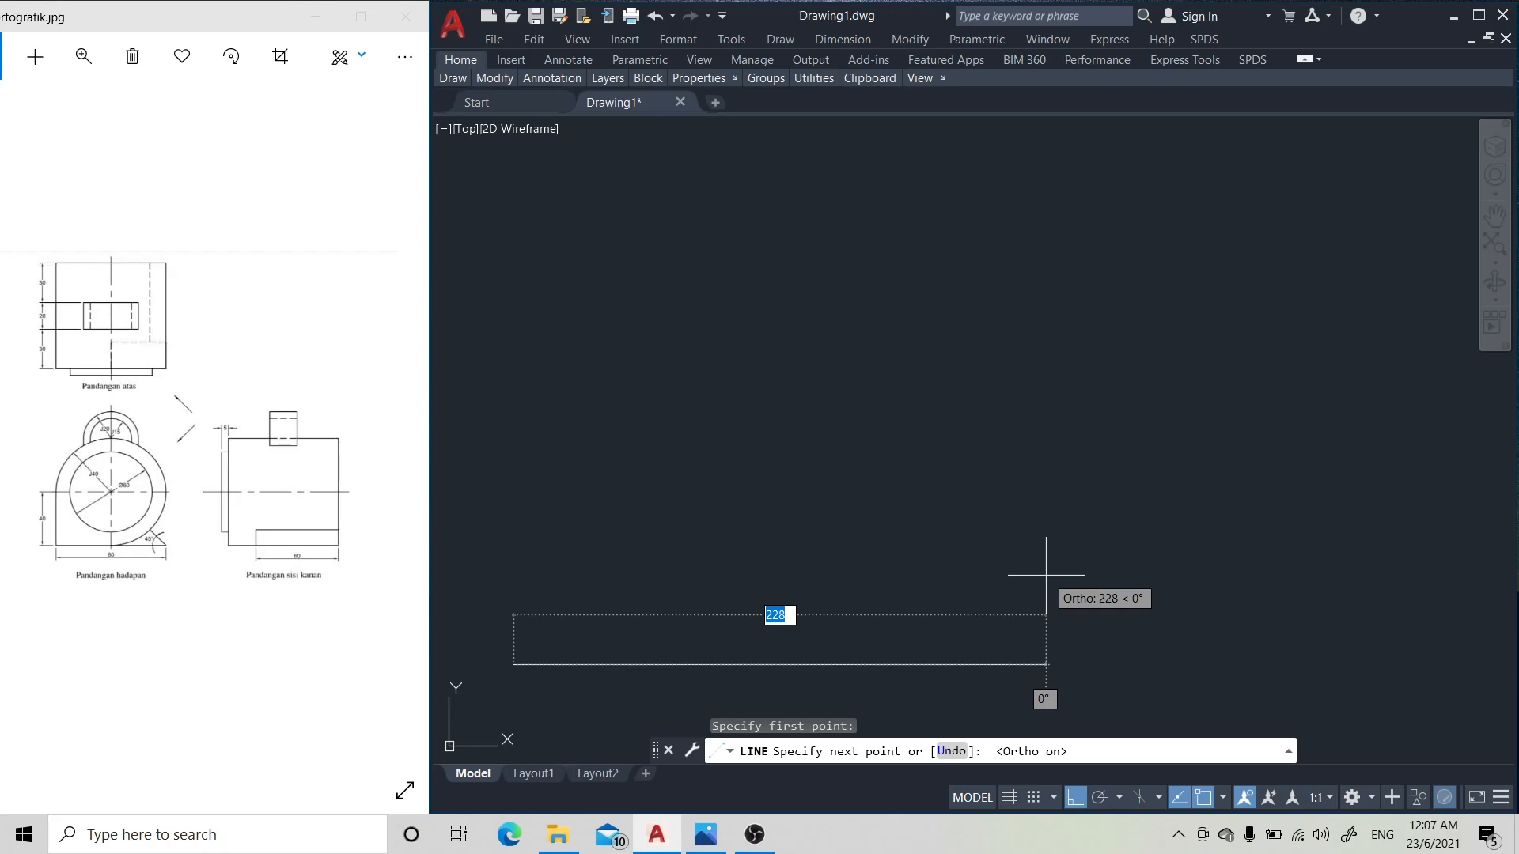
type("277")
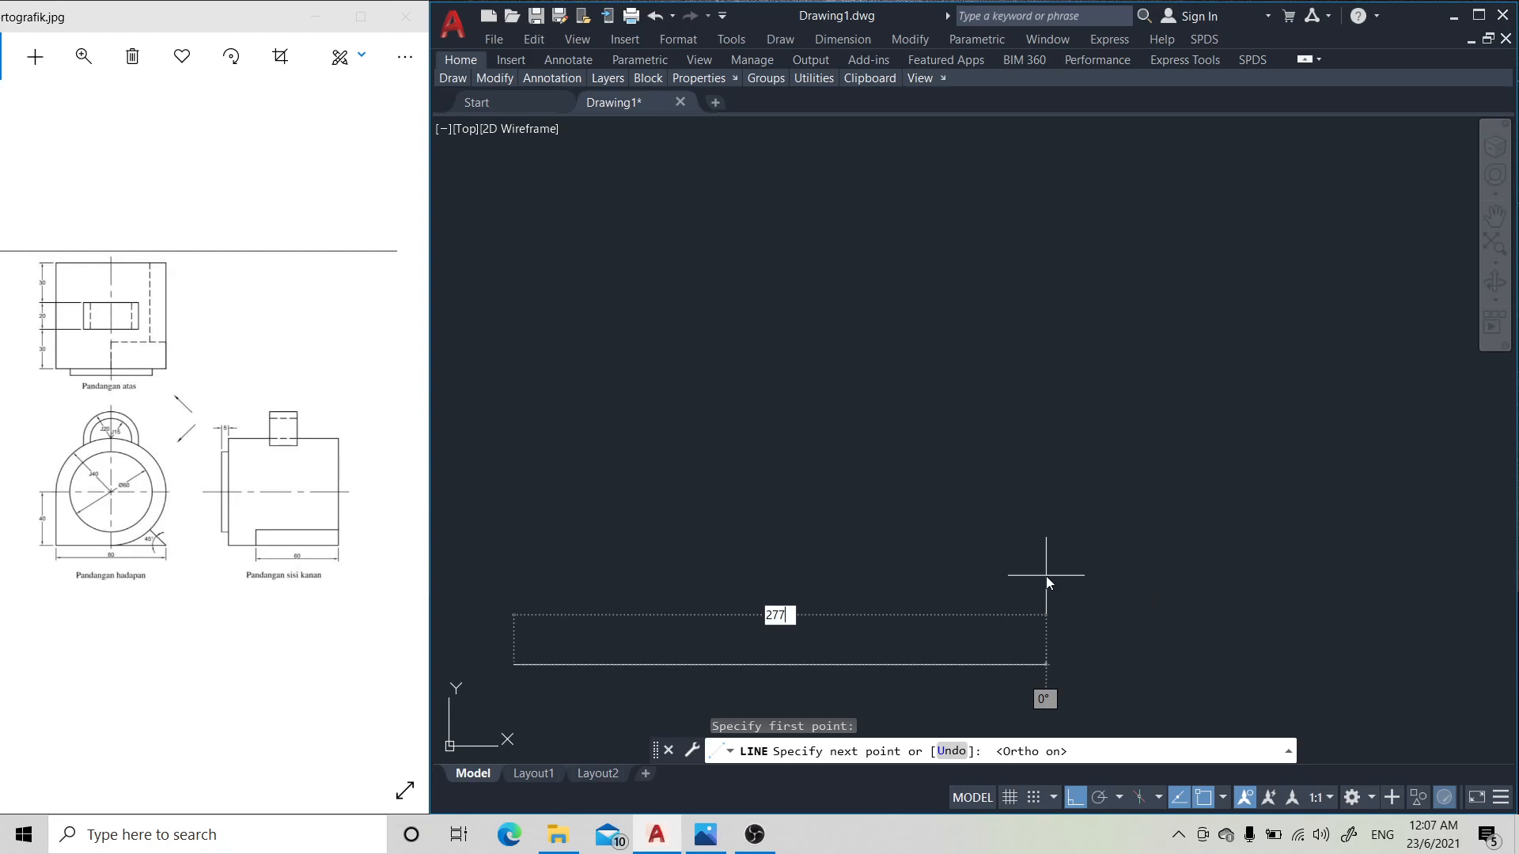
key("Return")
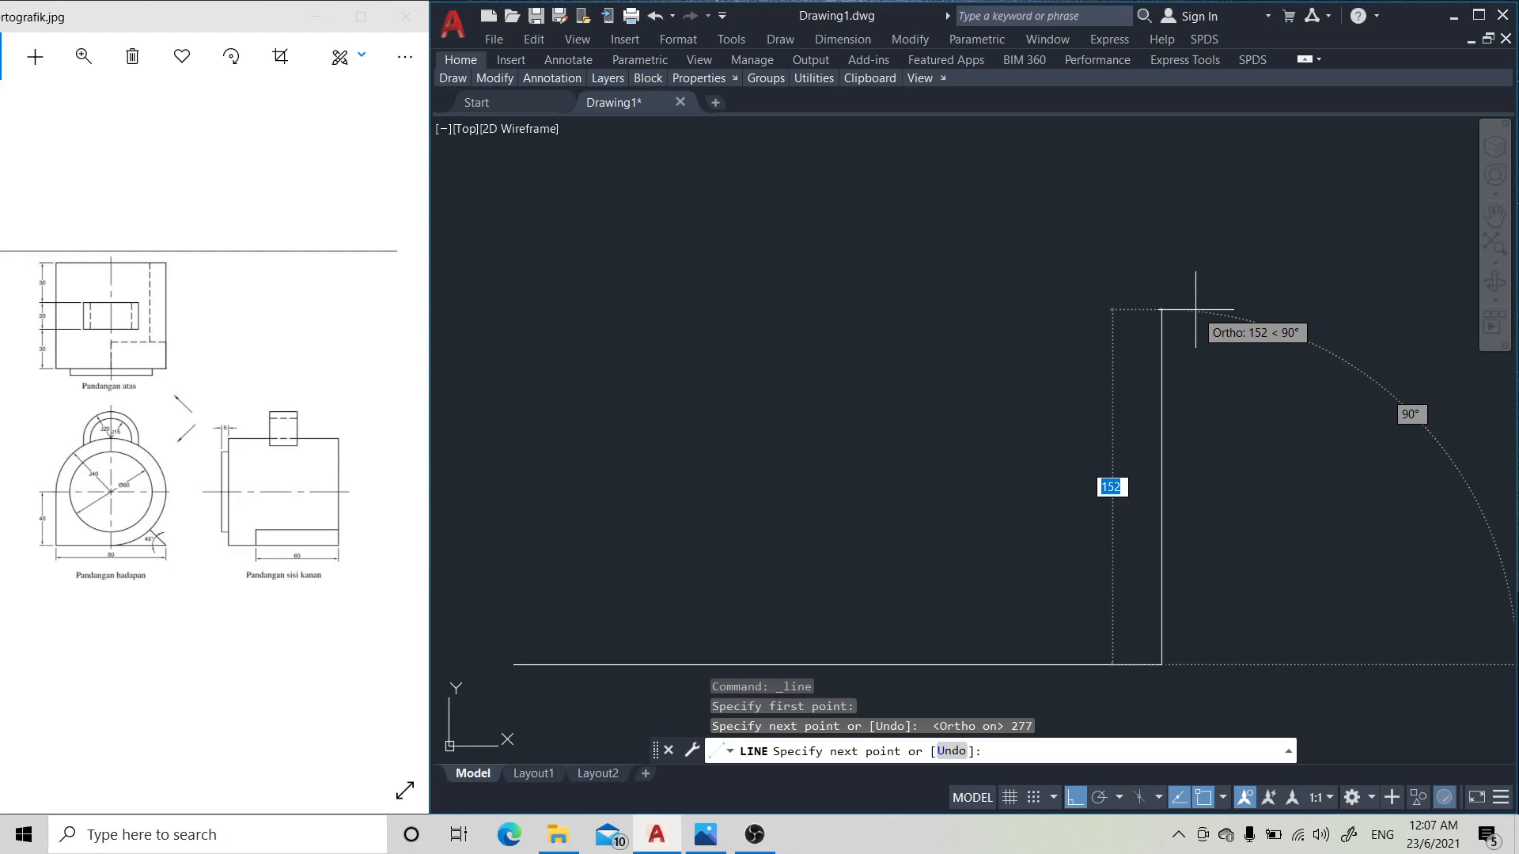
- Complete the border rectangle with a 190 mm vertical line upward, a 277 mm line back in negative X, and a closing segment
type("190")
key("Return")
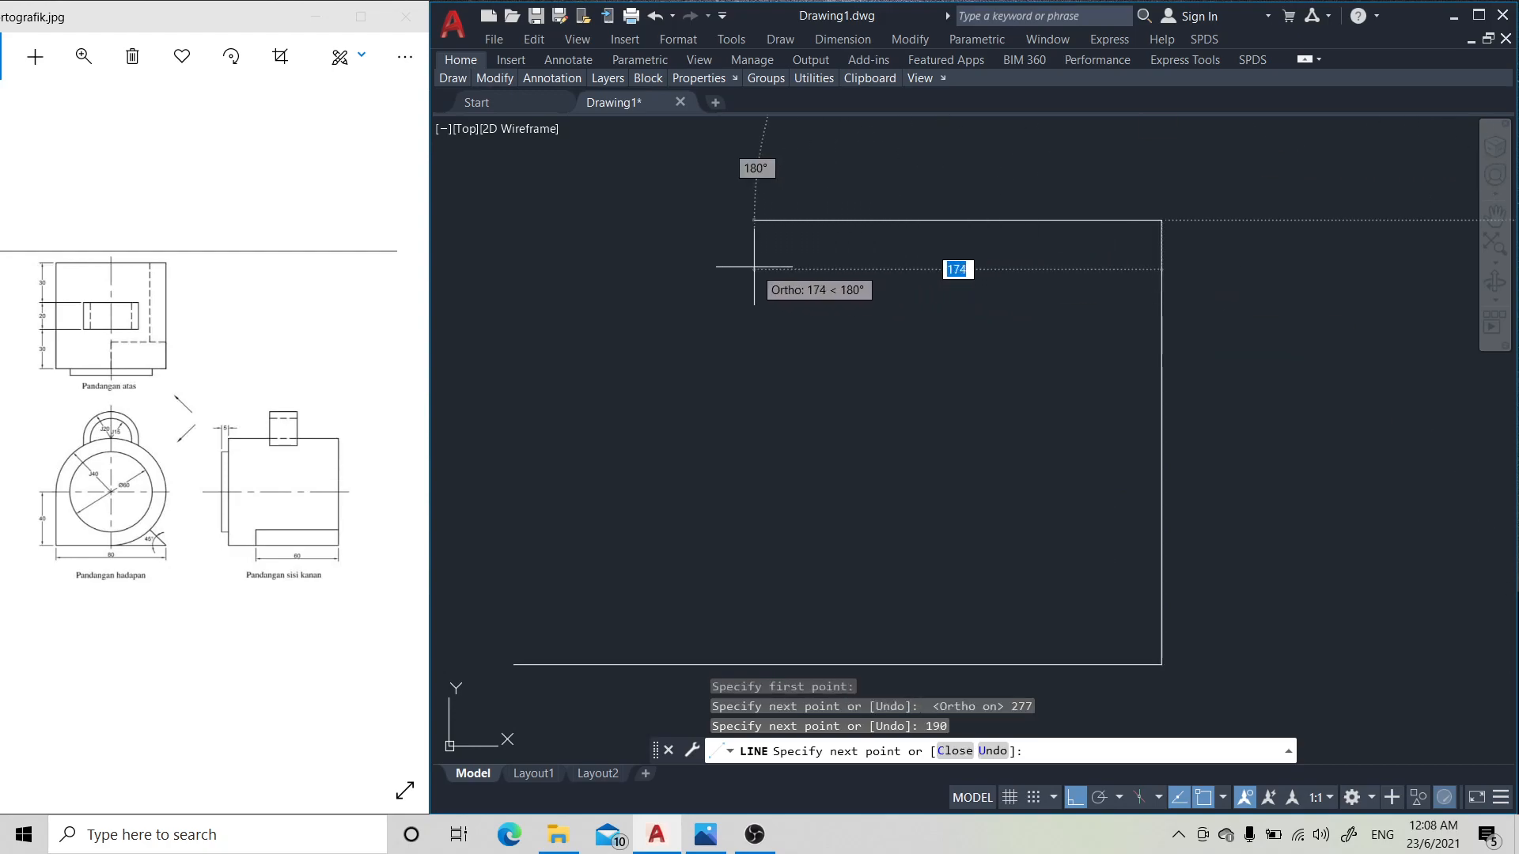
type("277")
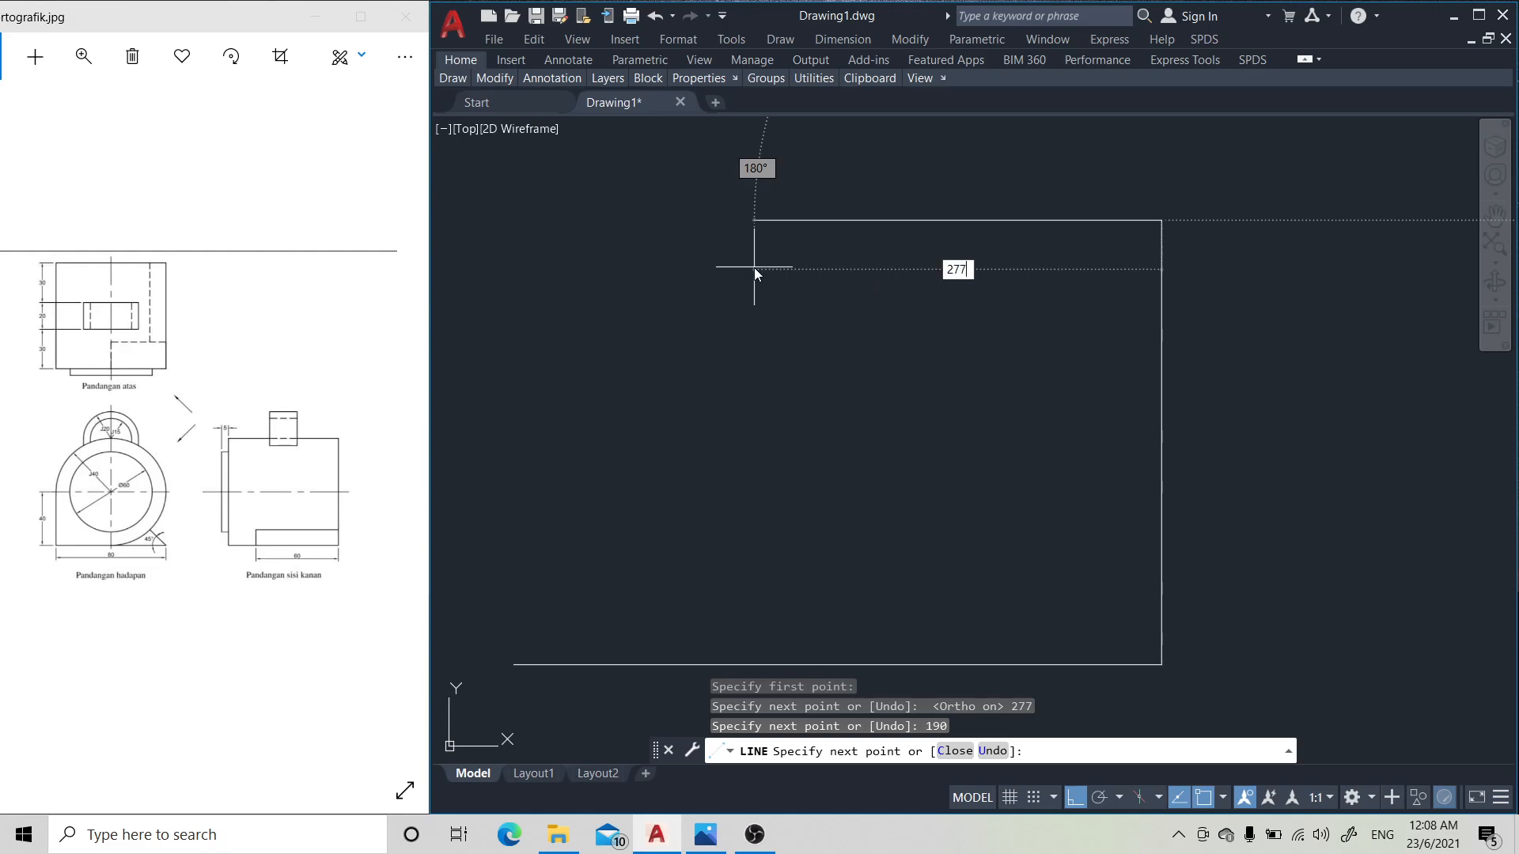
key("Return")
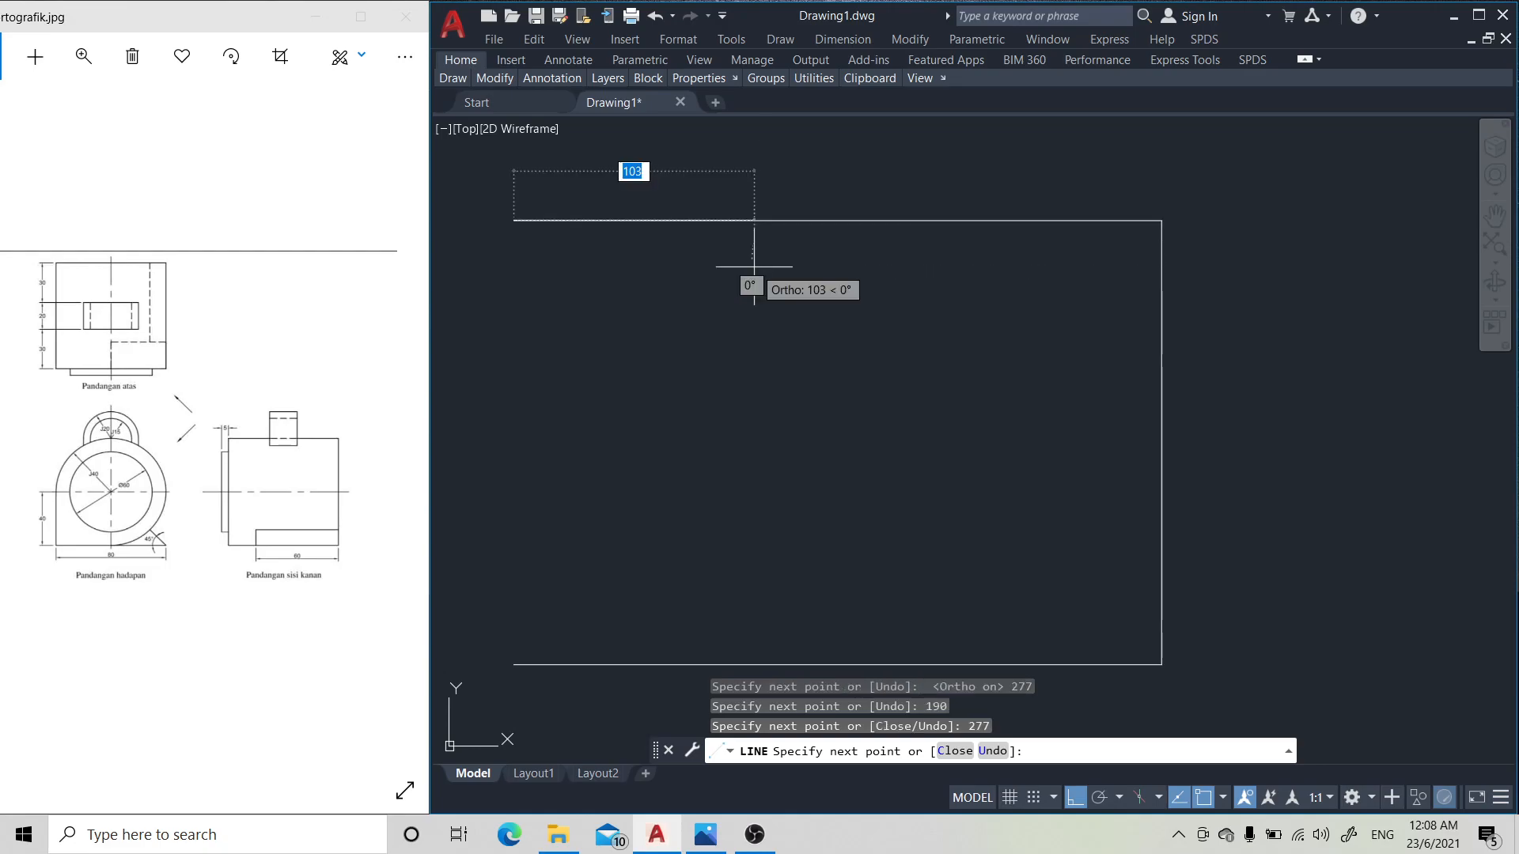
type("C")
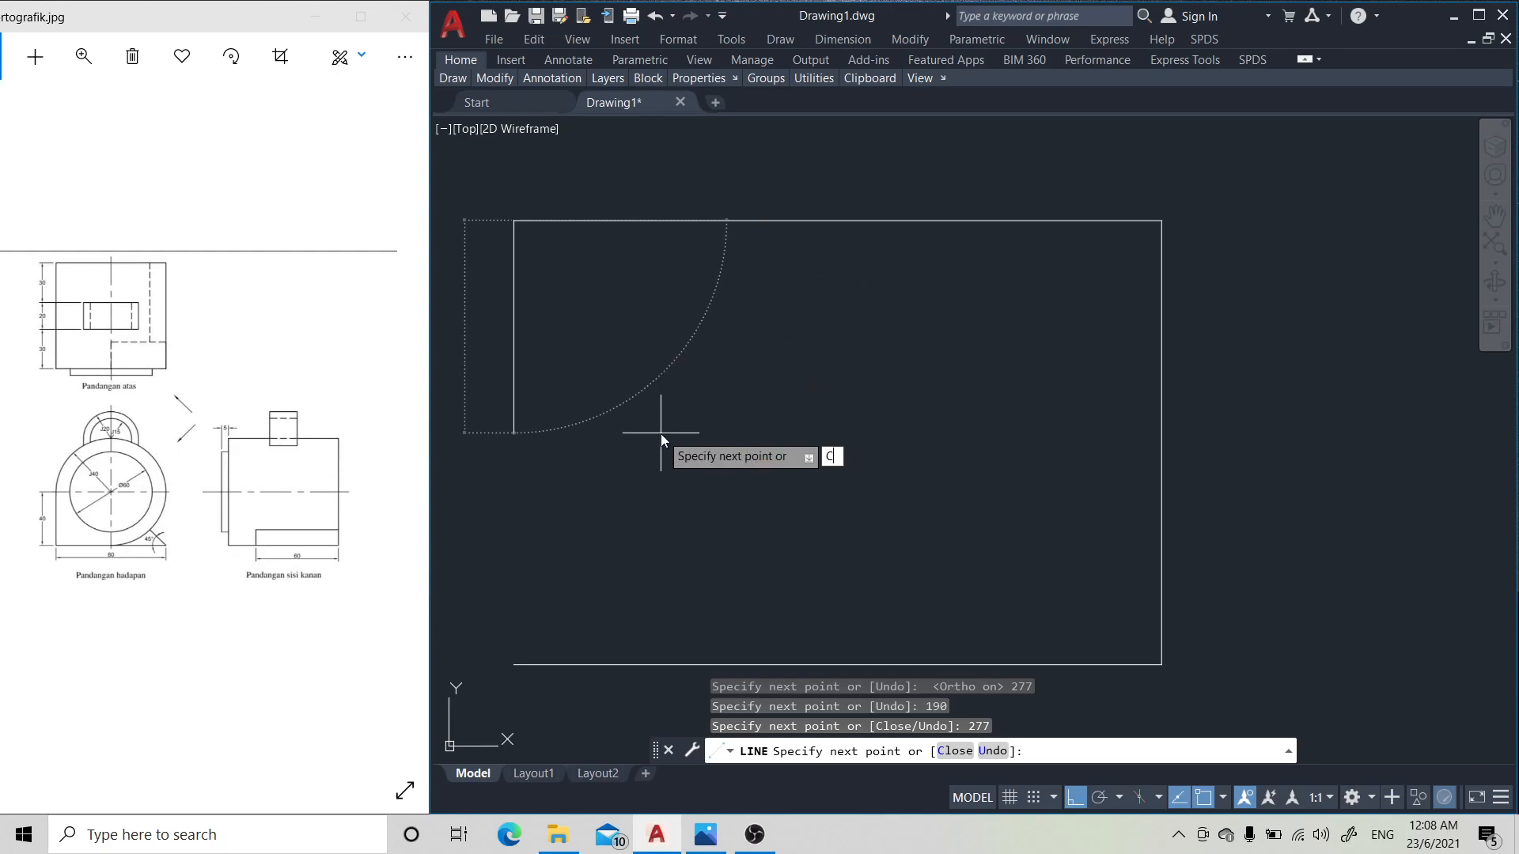
key("Return")
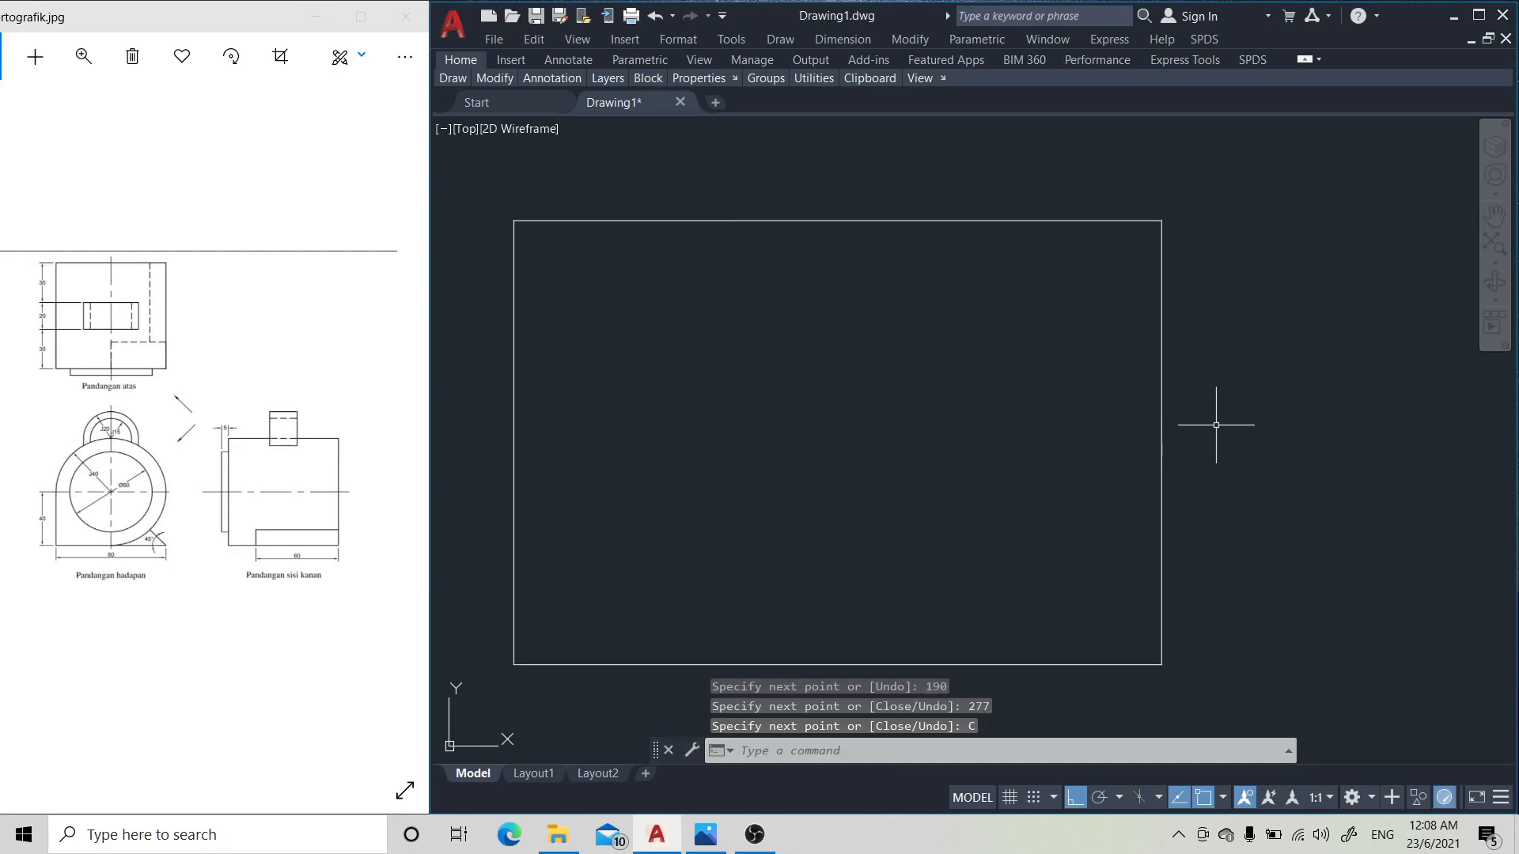
- Offset the border's lower edge 10 mm inward to form the title strip line
left_click(1495, 215)
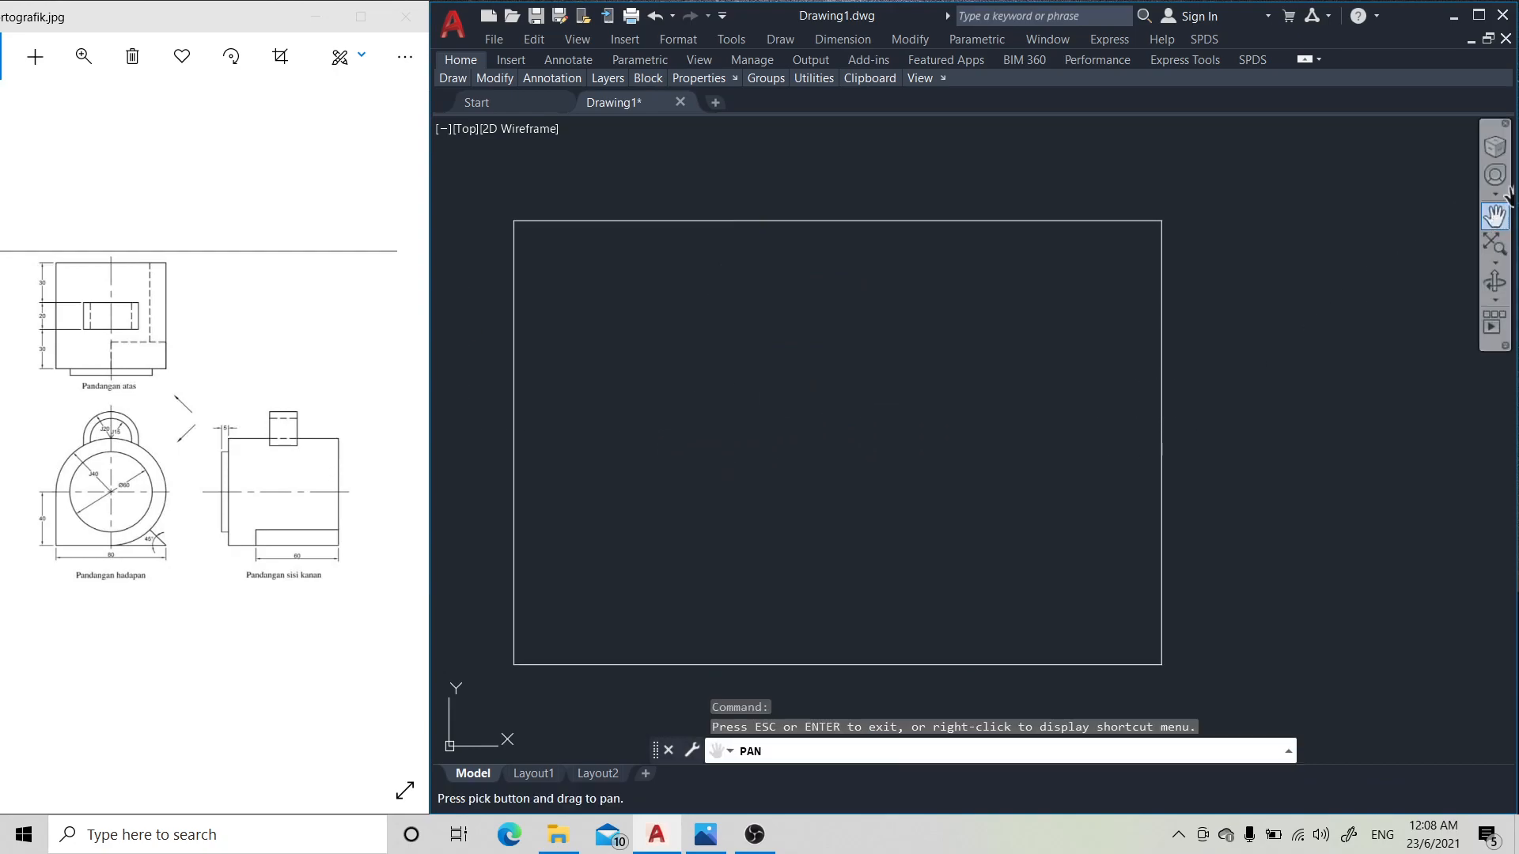
left_click_drag(1145, 376, 1272, 358)
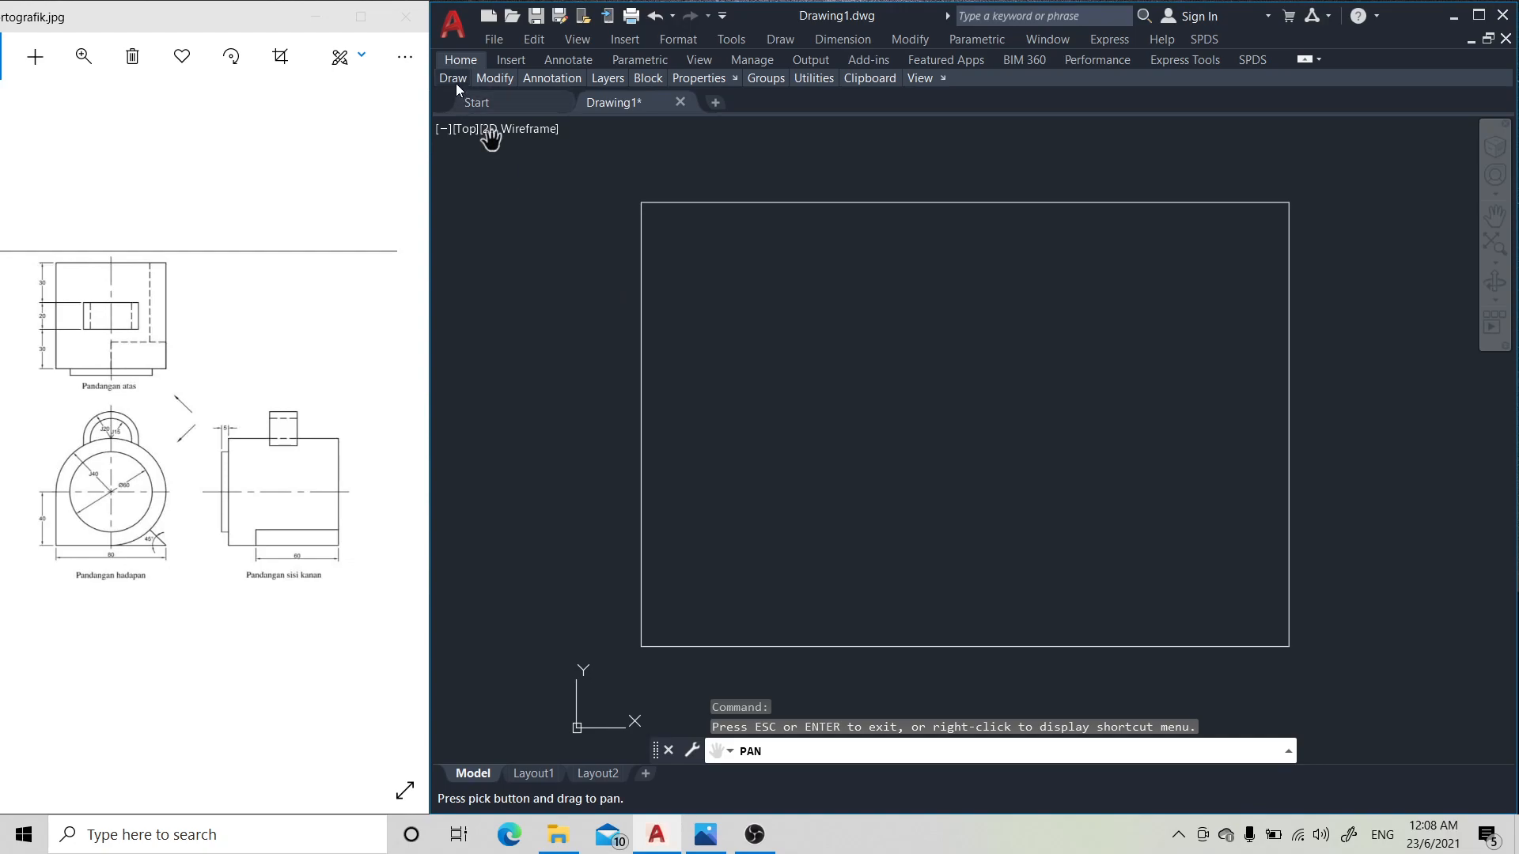
mouse_move(501, 81)
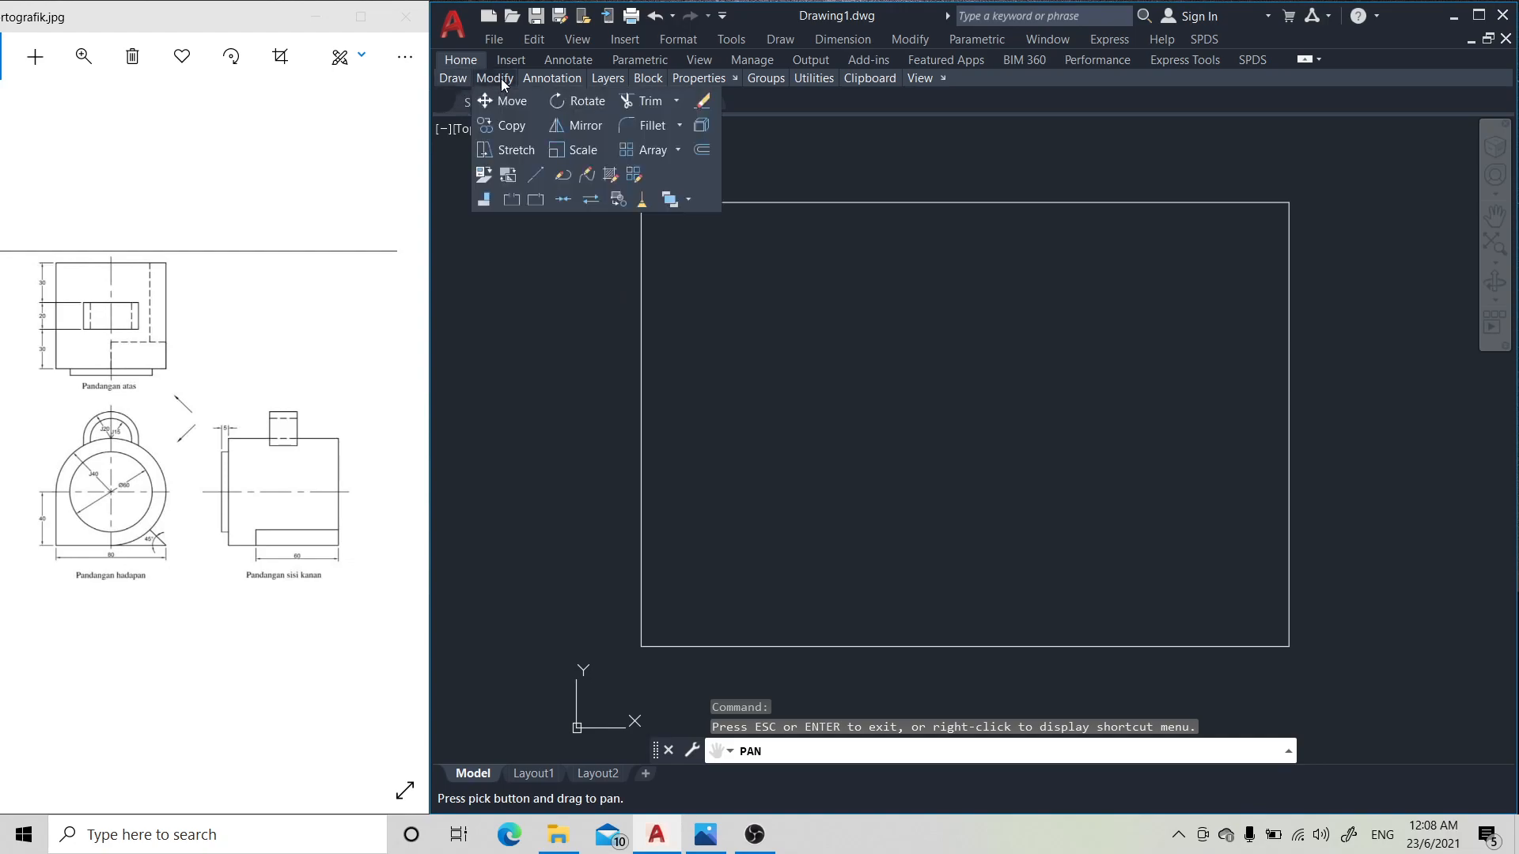
left_click(704, 151)
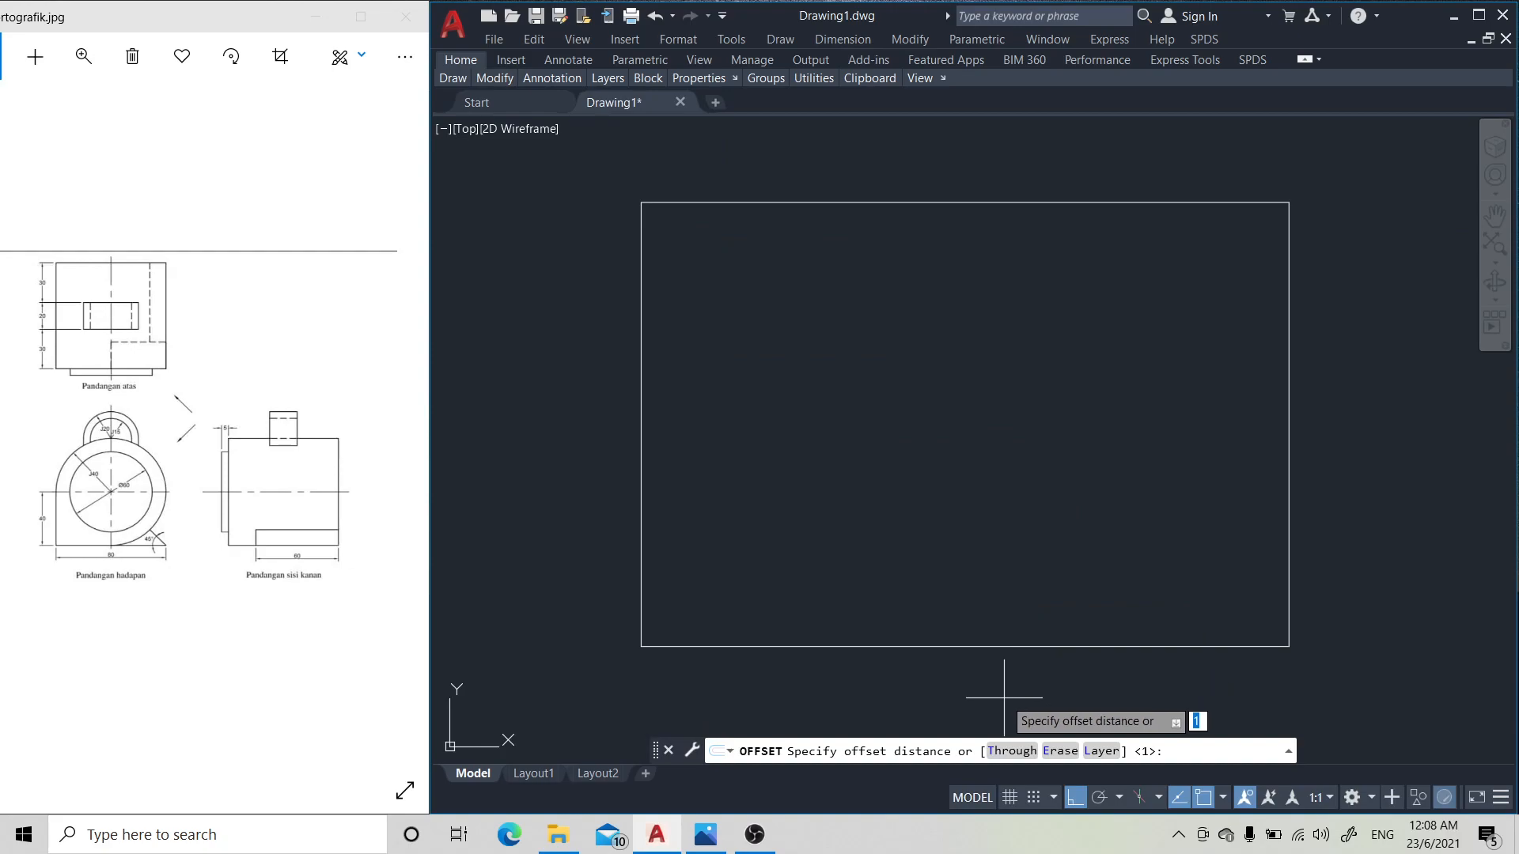
type("10")
key("Return")
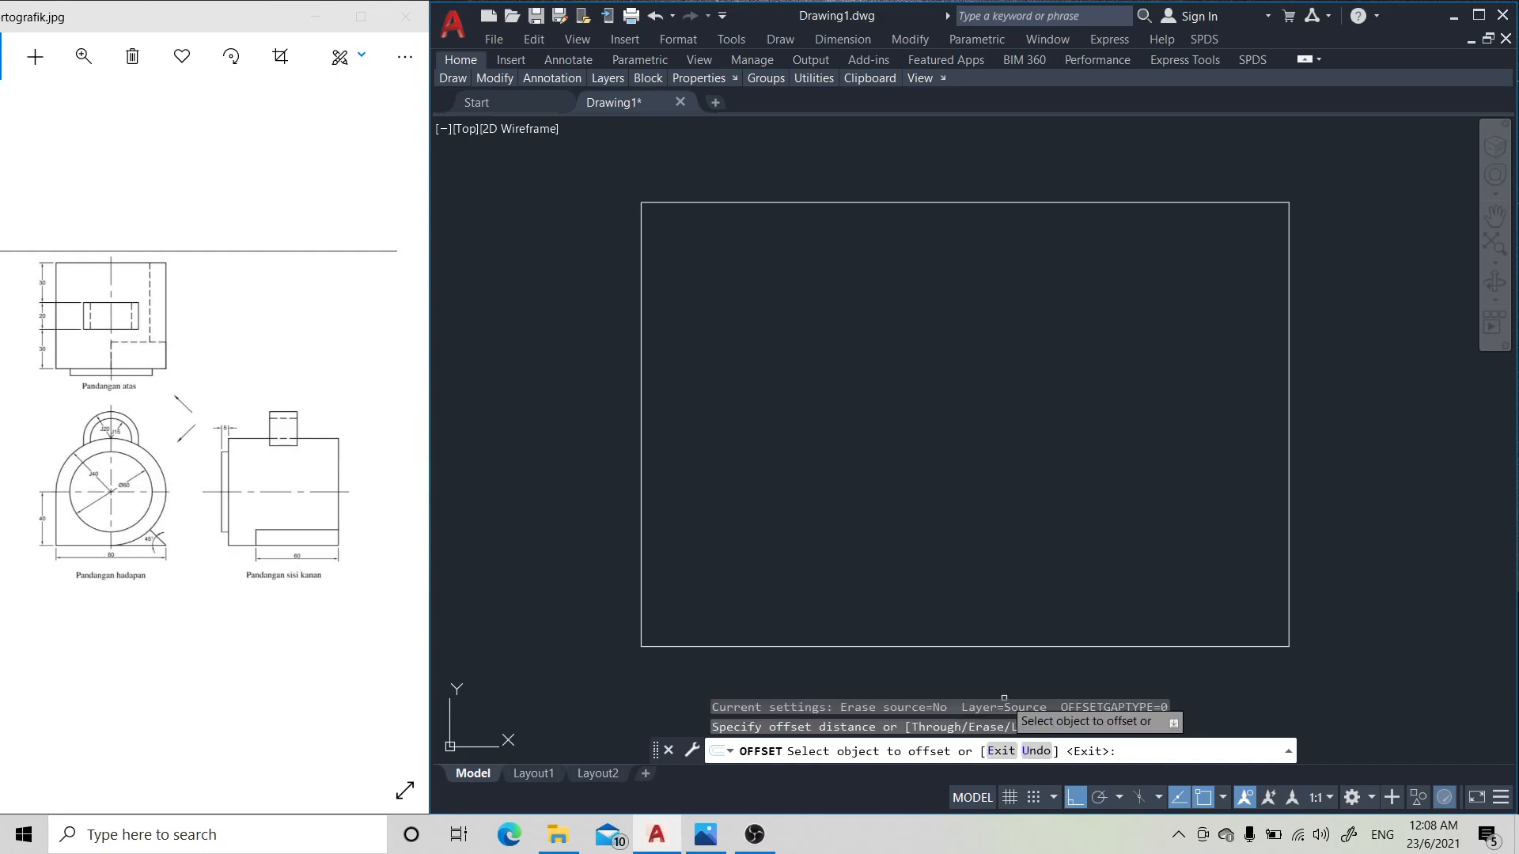
left_click(995, 645)
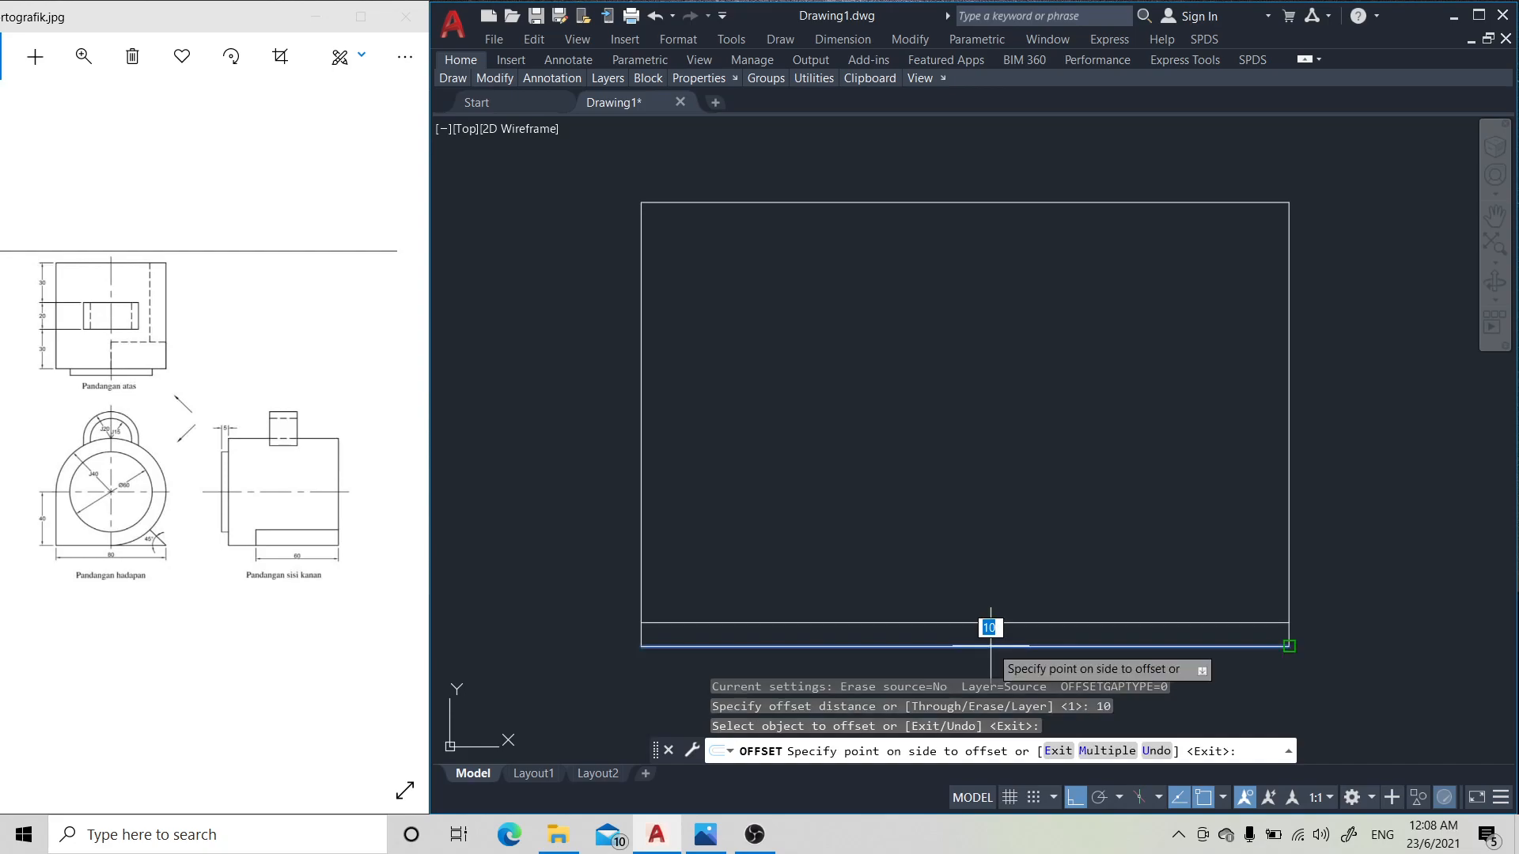
left_click(966, 504)
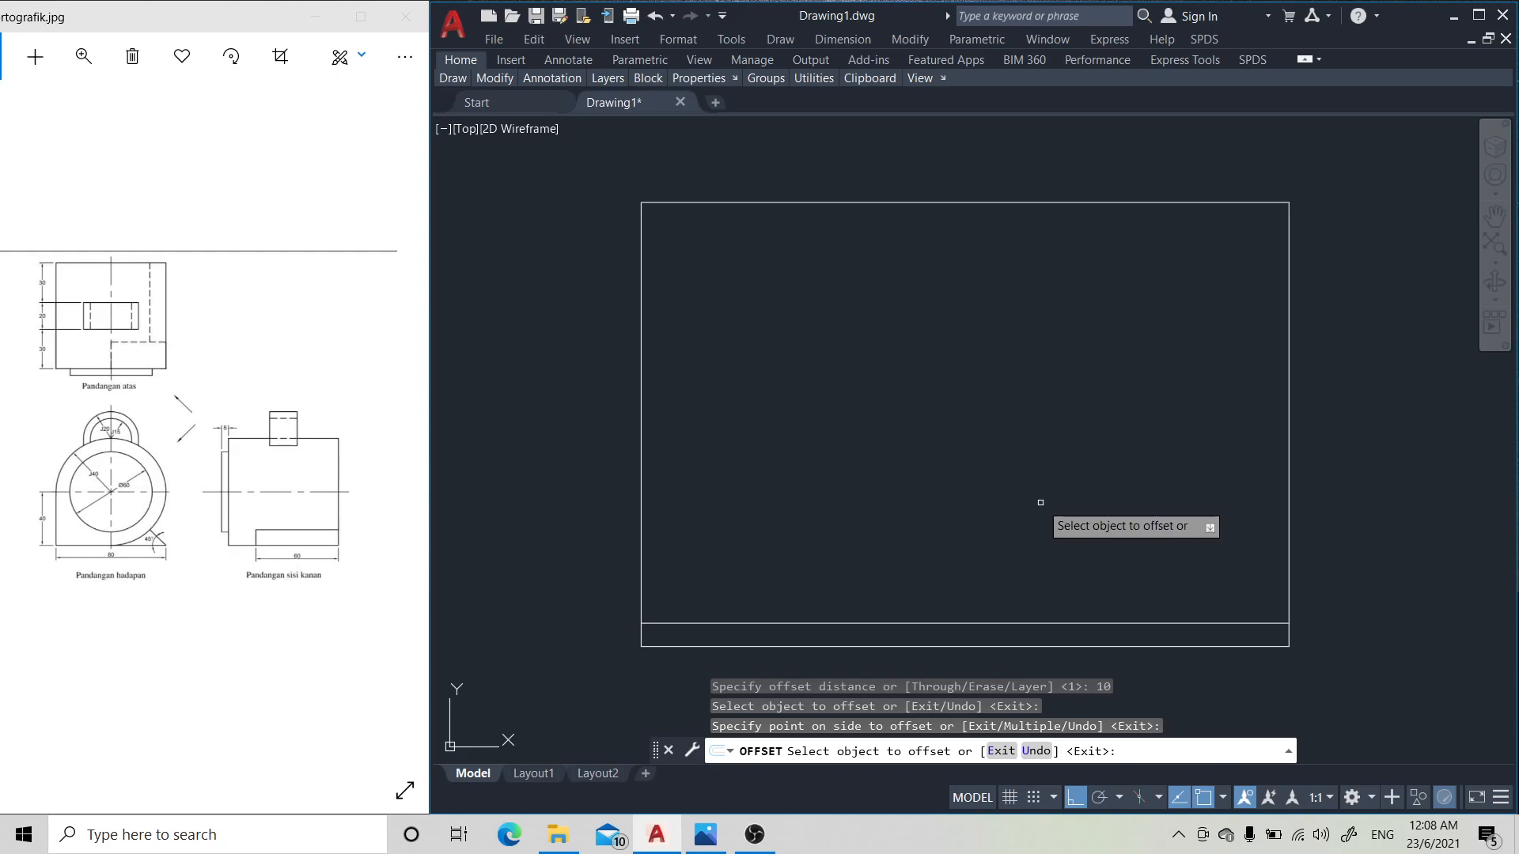
key("Return")
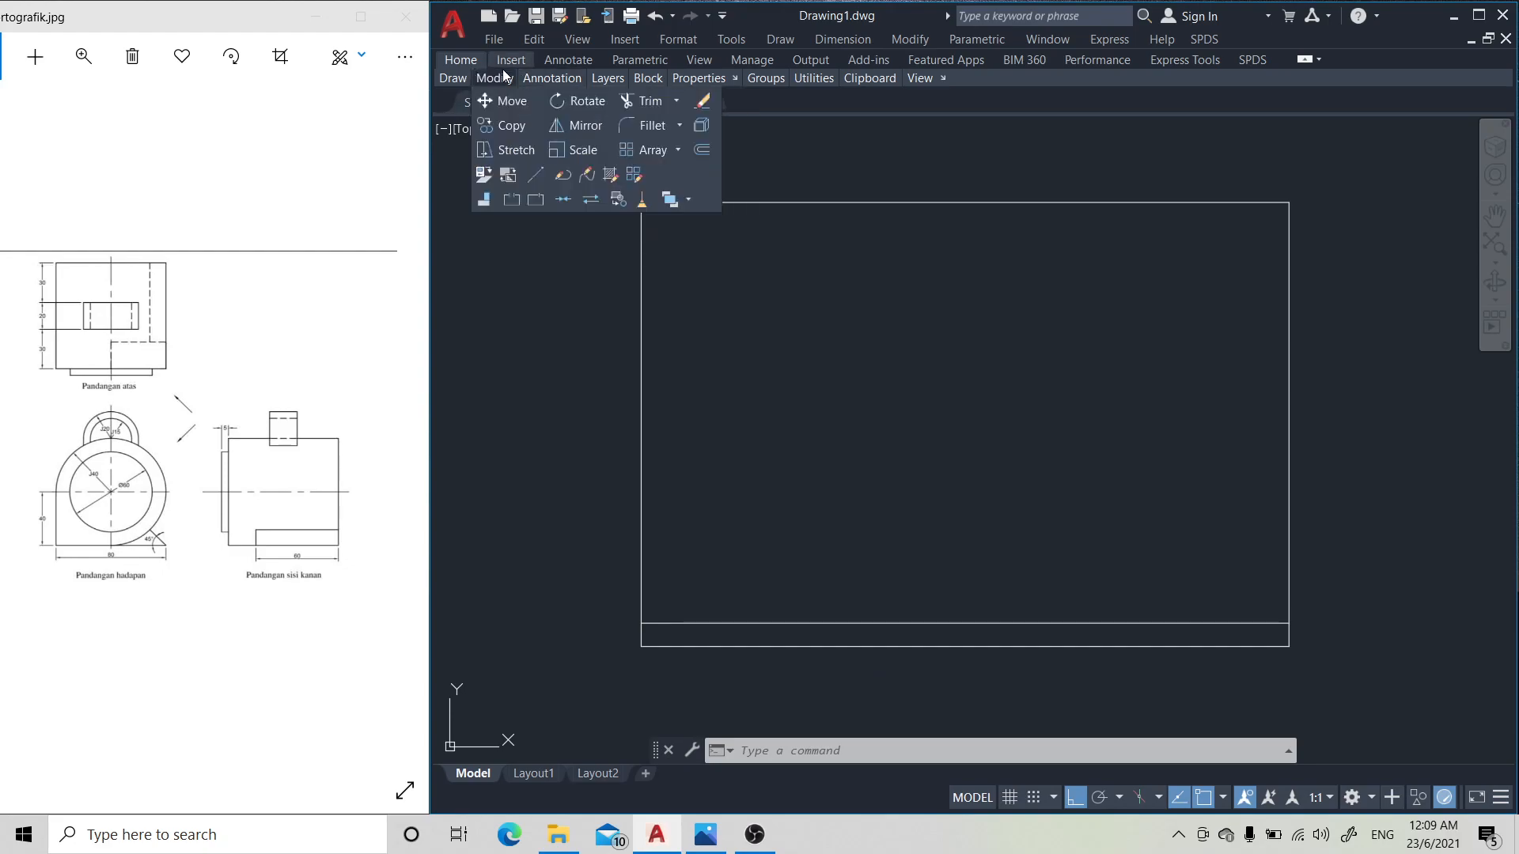
- Offset the border's left edge 140 mm into the frame as the first title strip divider
left_click(703, 150)
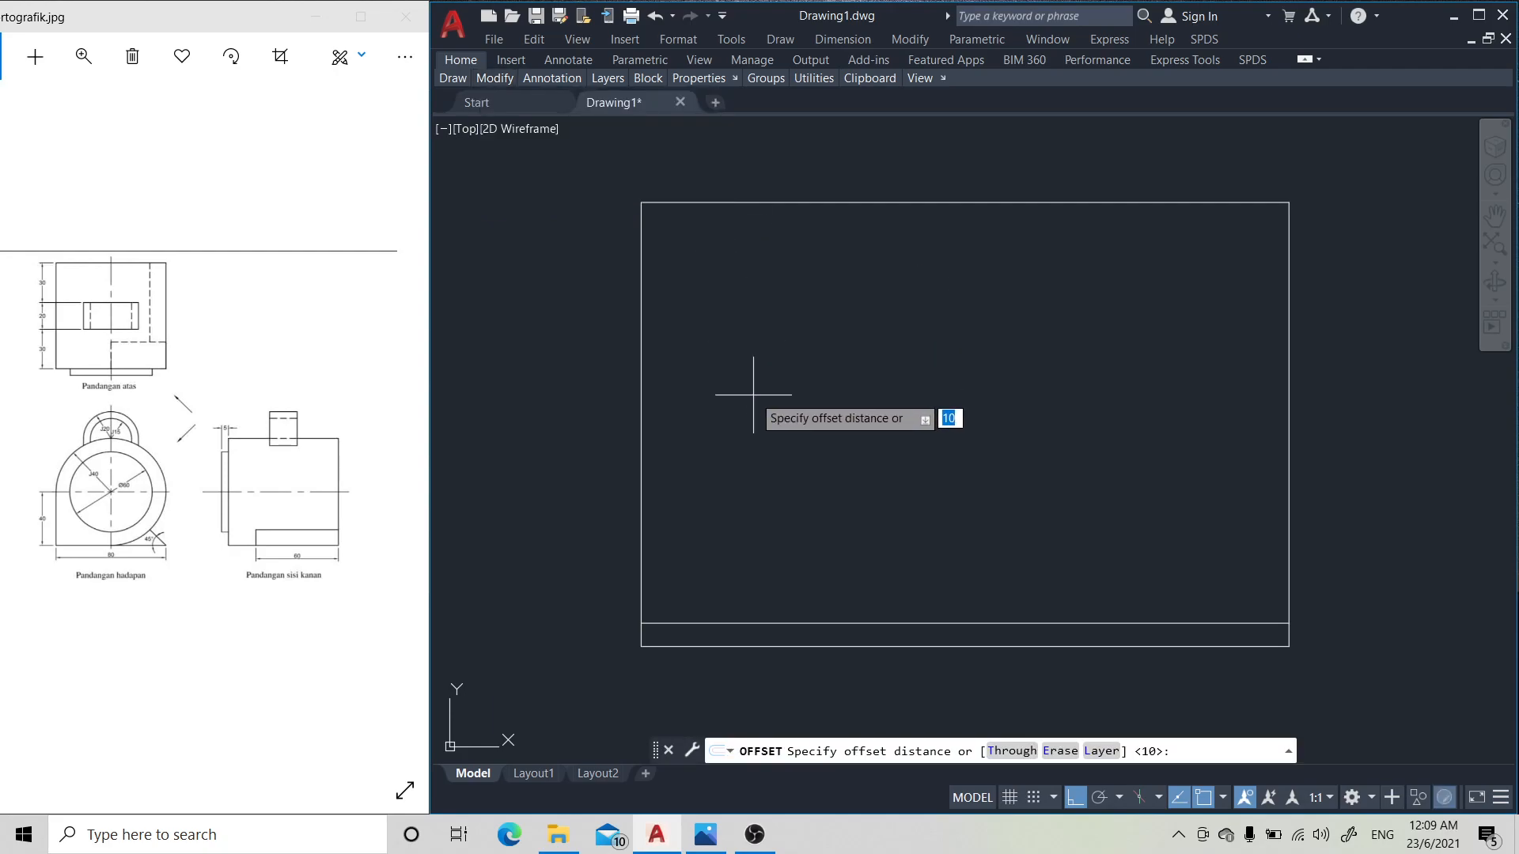
type("140")
key("Return")
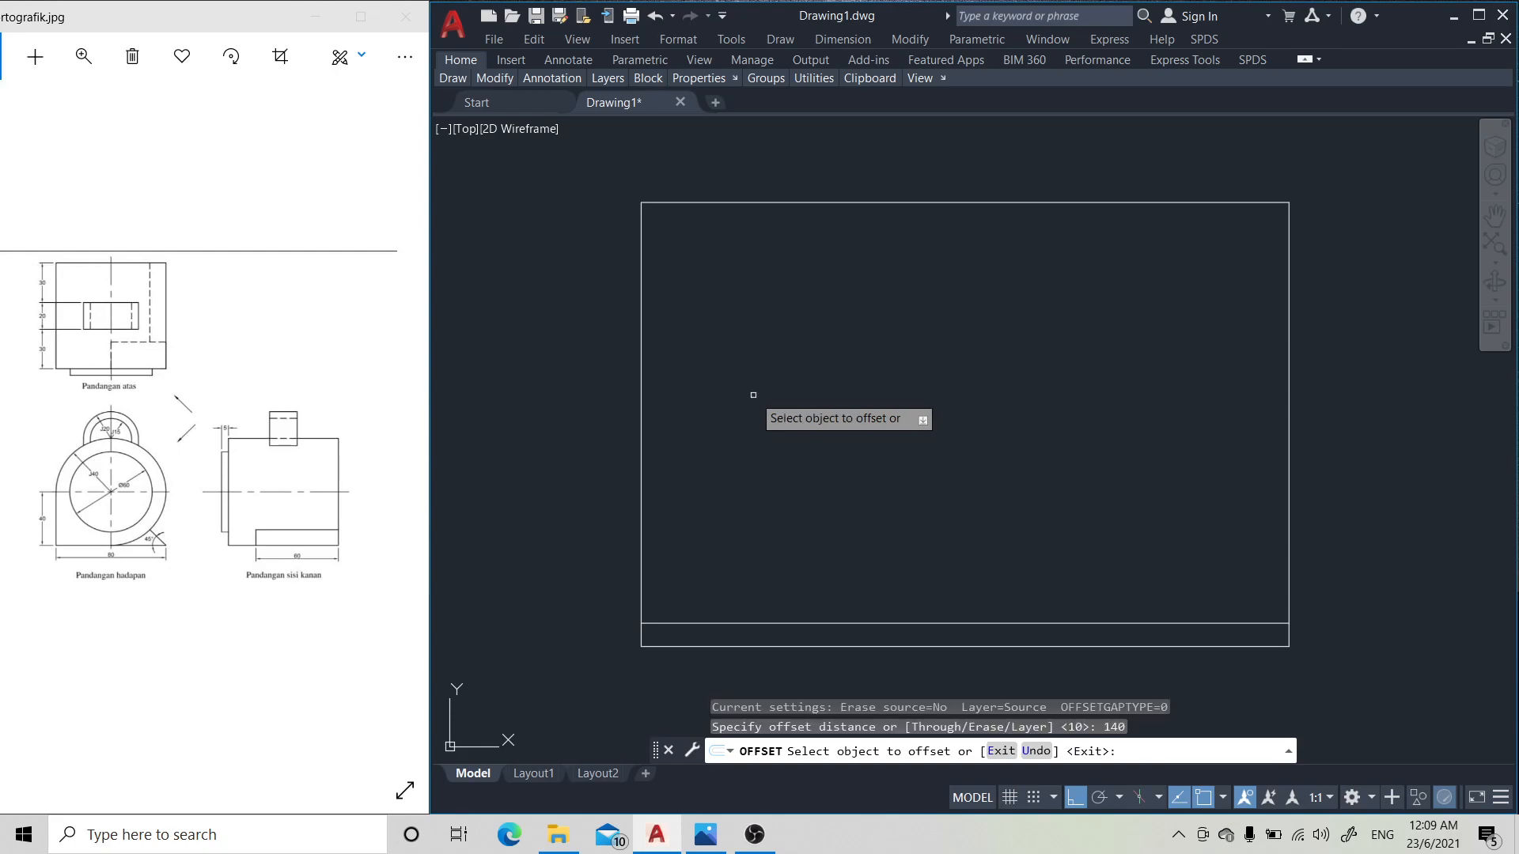
left_click(640, 411)
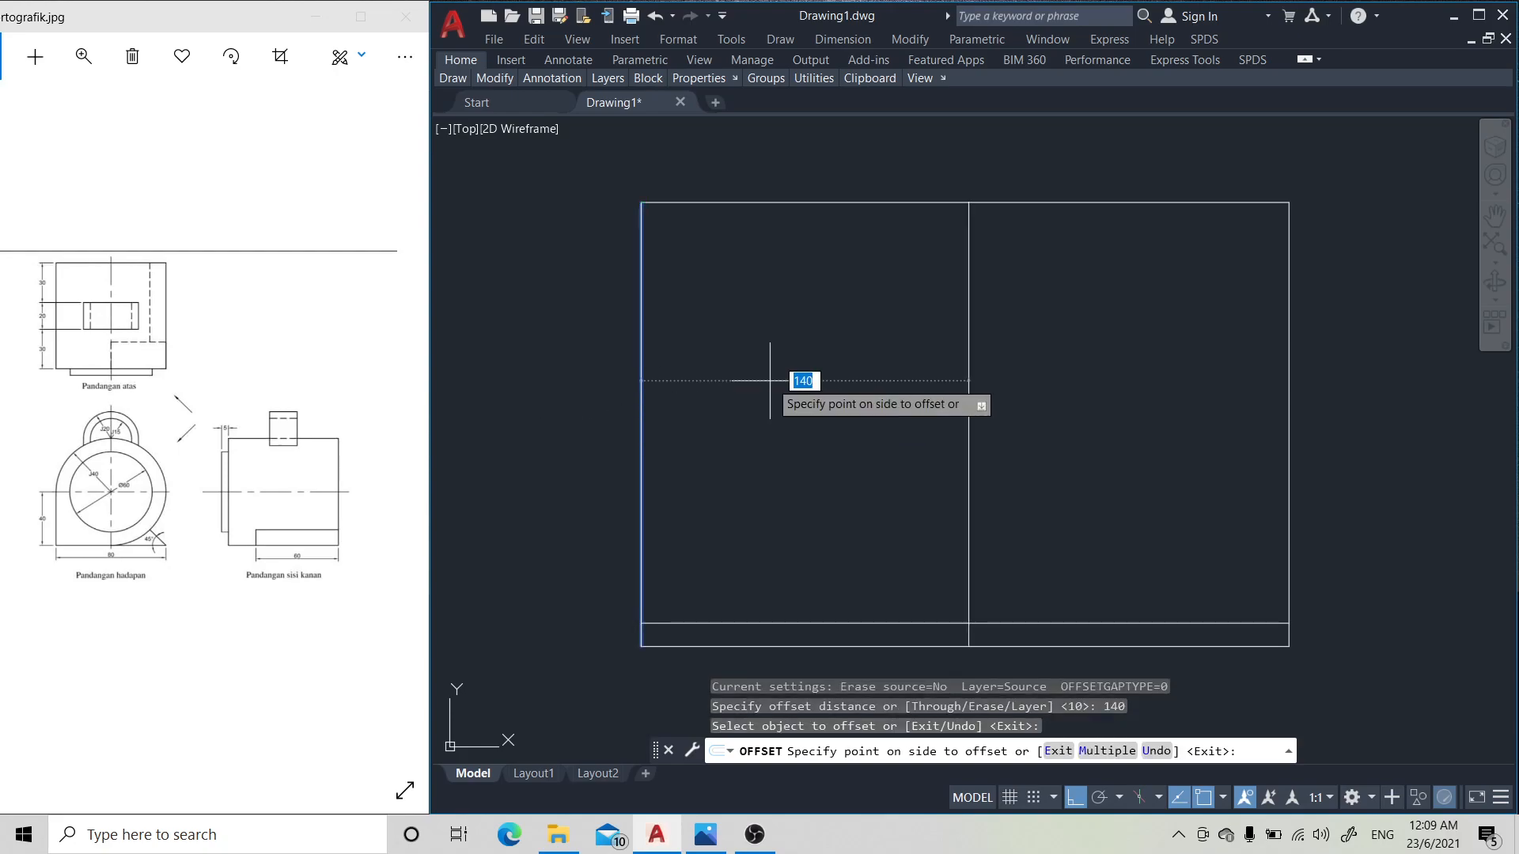
left_click(1104, 396)
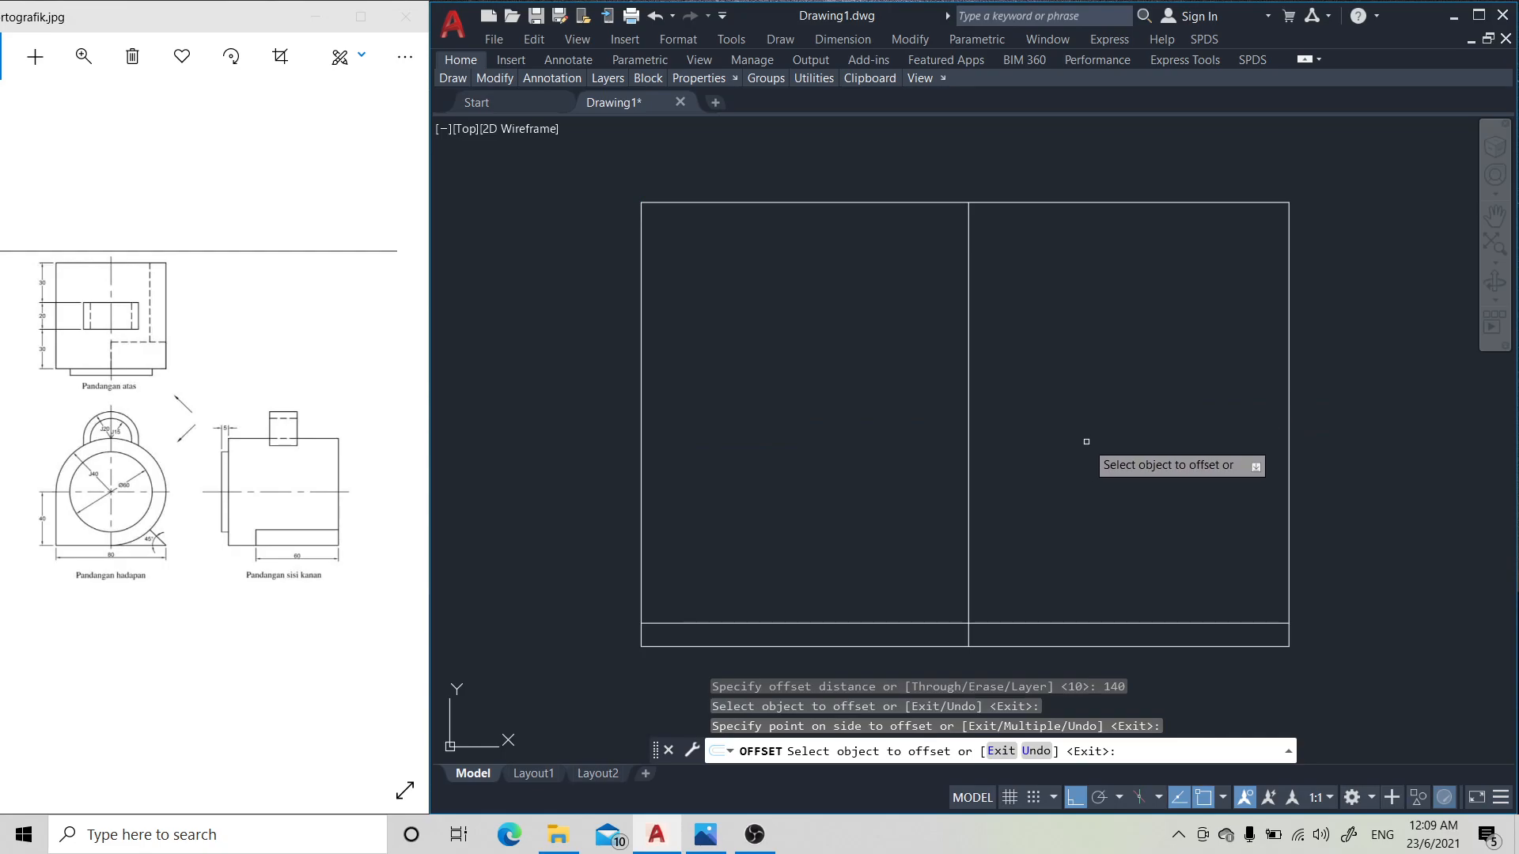
key("Return")
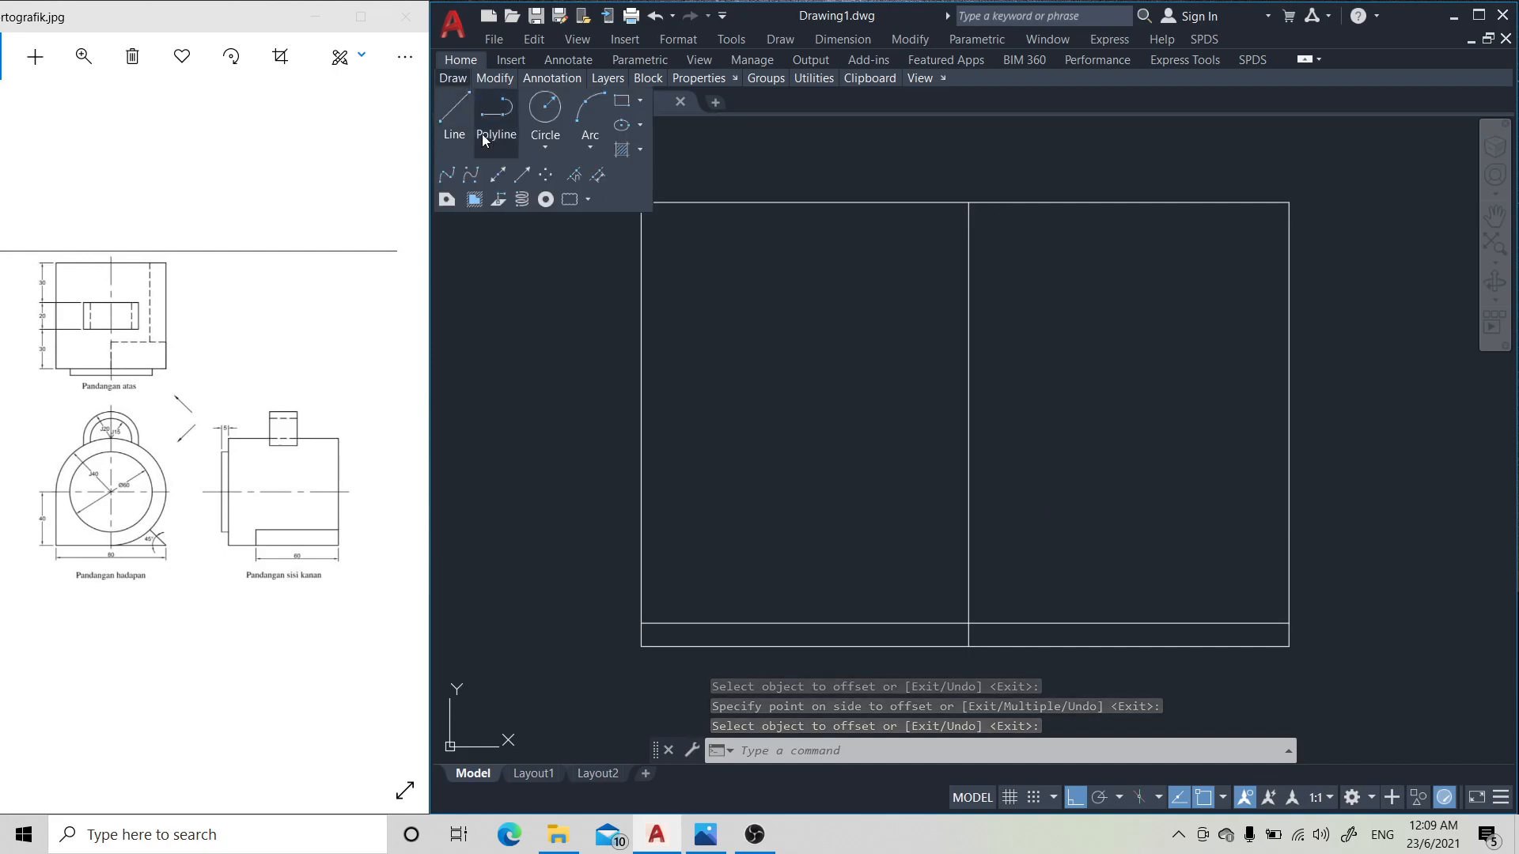
- Offset the first vertical divider 100 mm toward the border's right edge to add a second divider
mouse_move(492, 83)
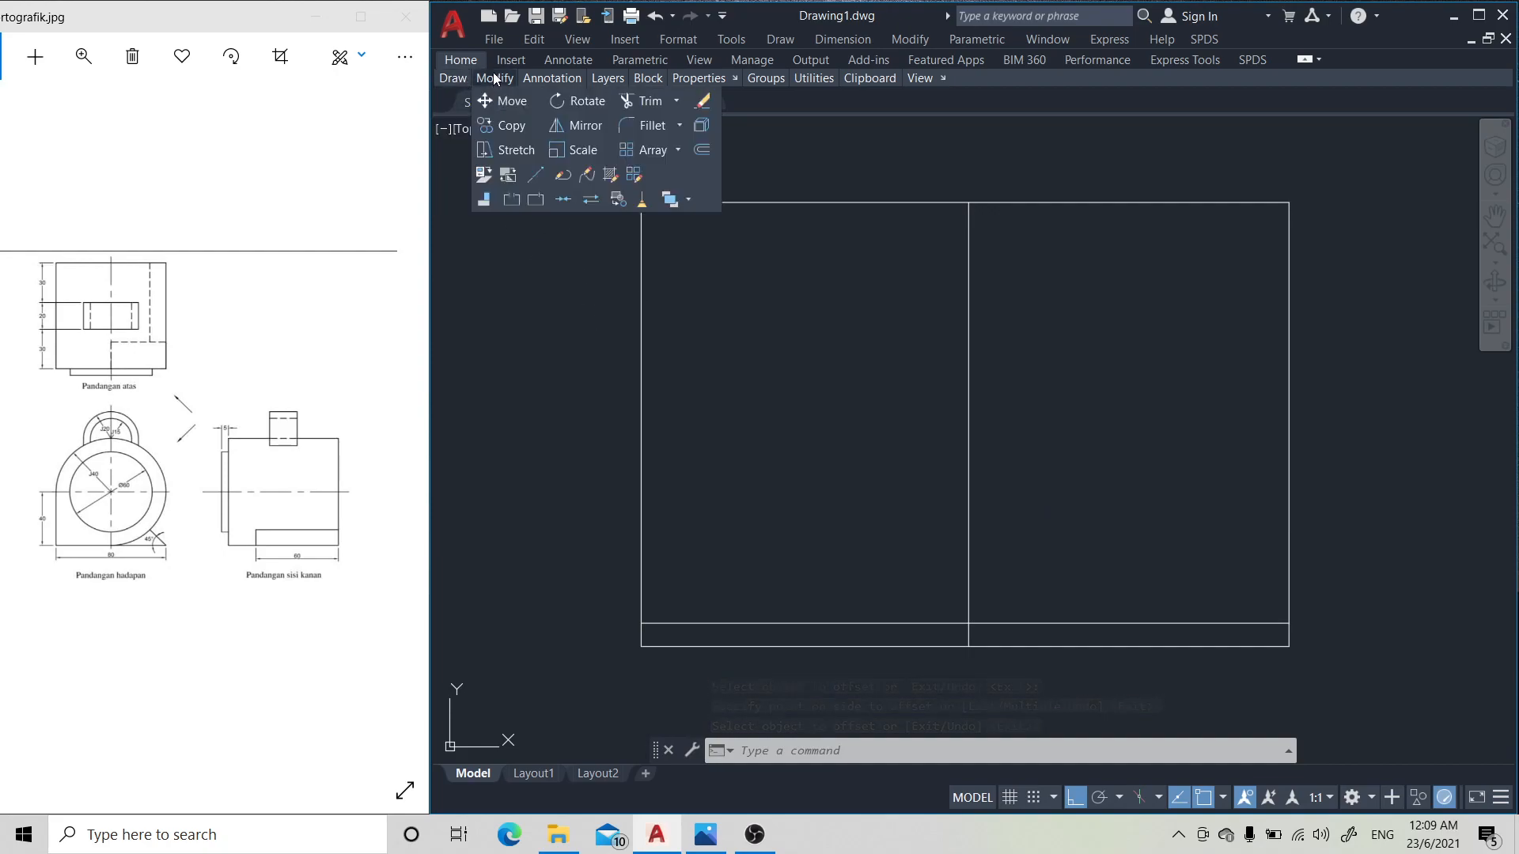
left_click(701, 148)
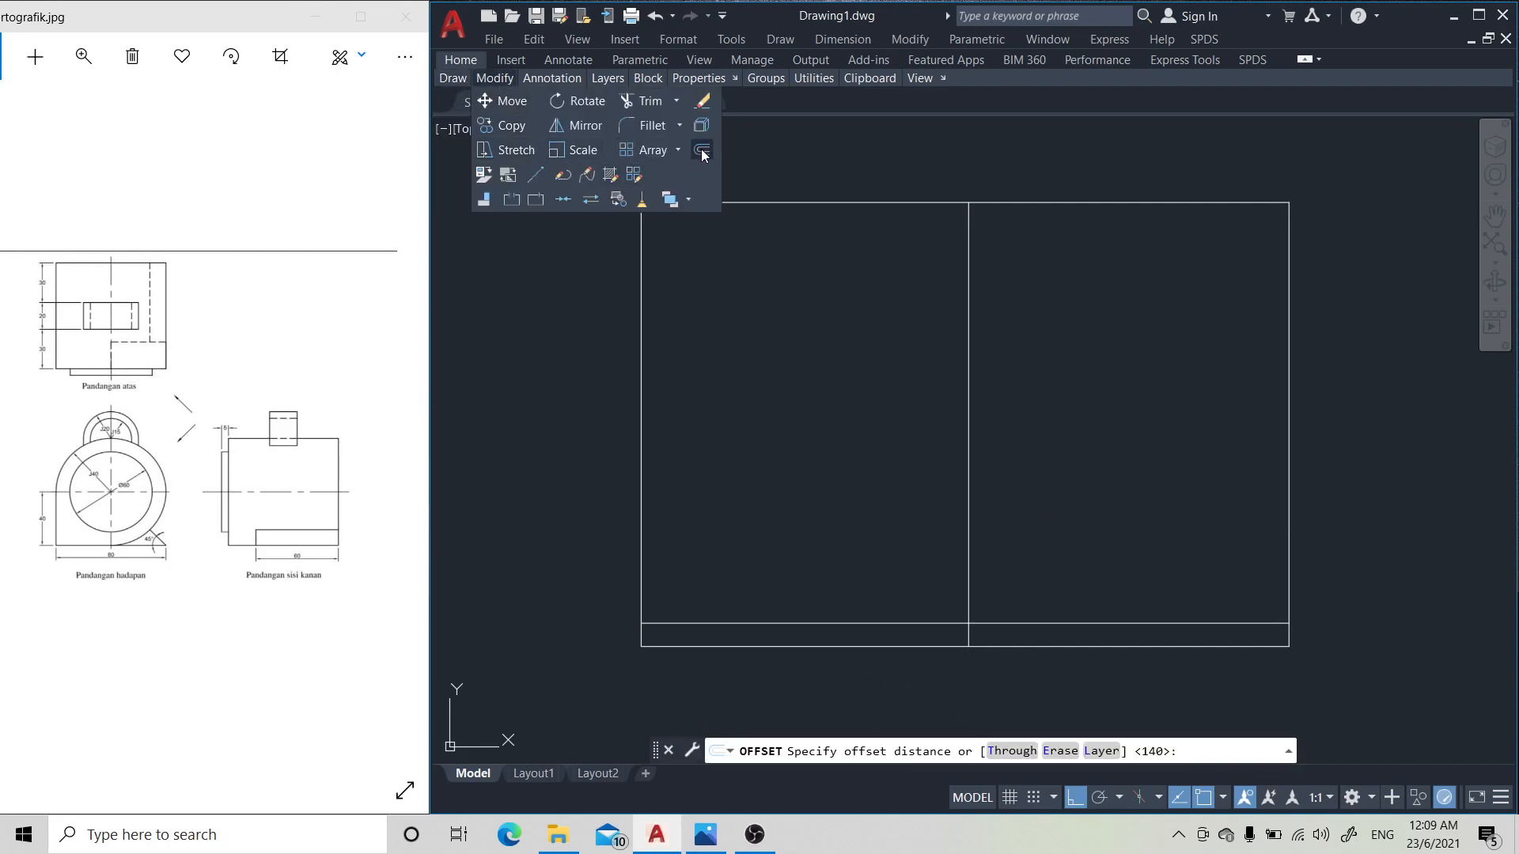
type("100")
key("Return")
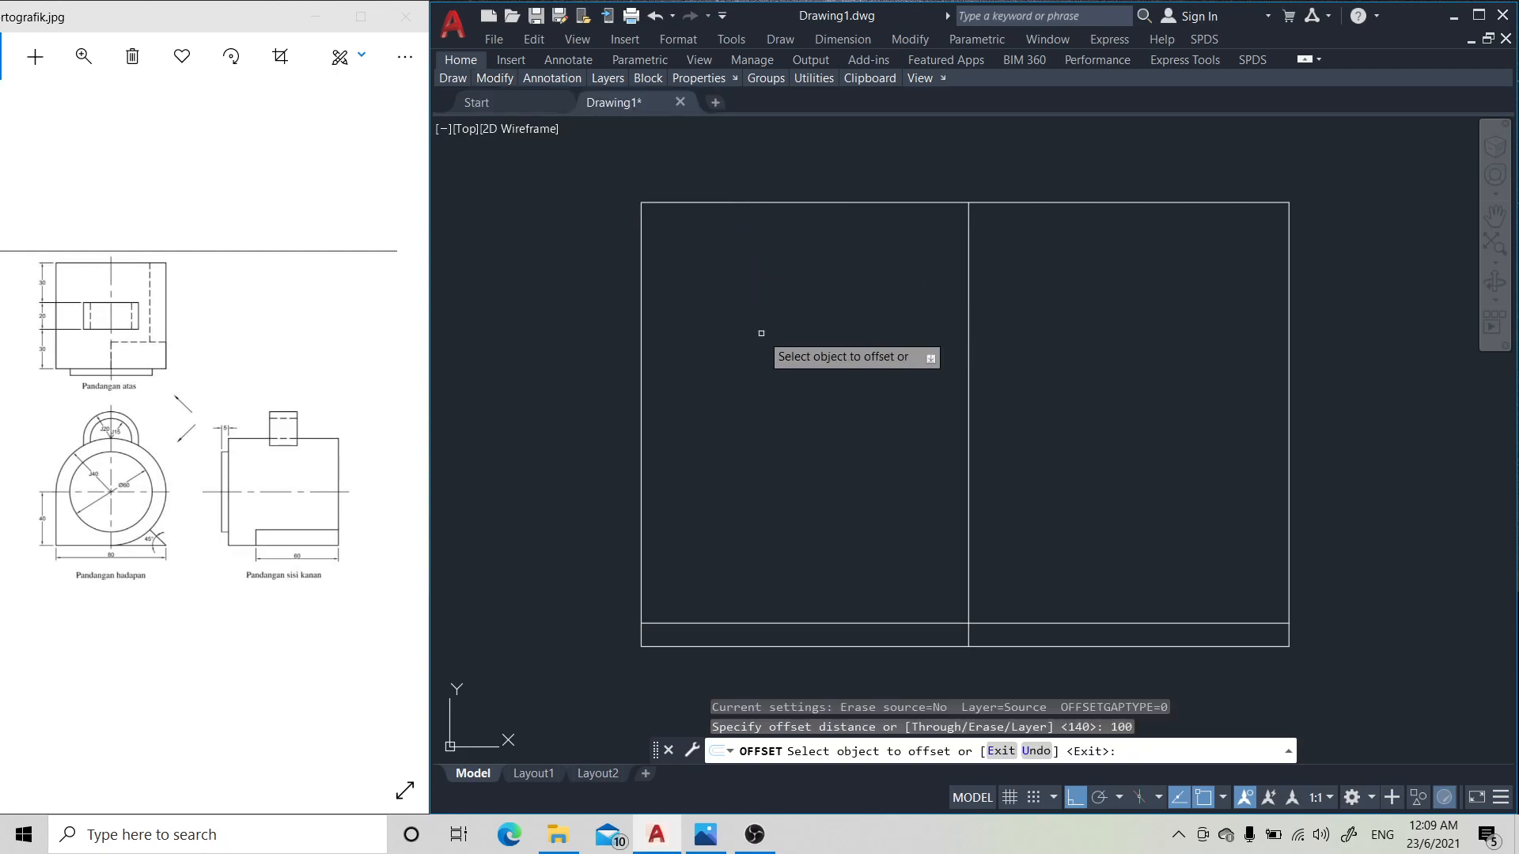
left_click(969, 373)
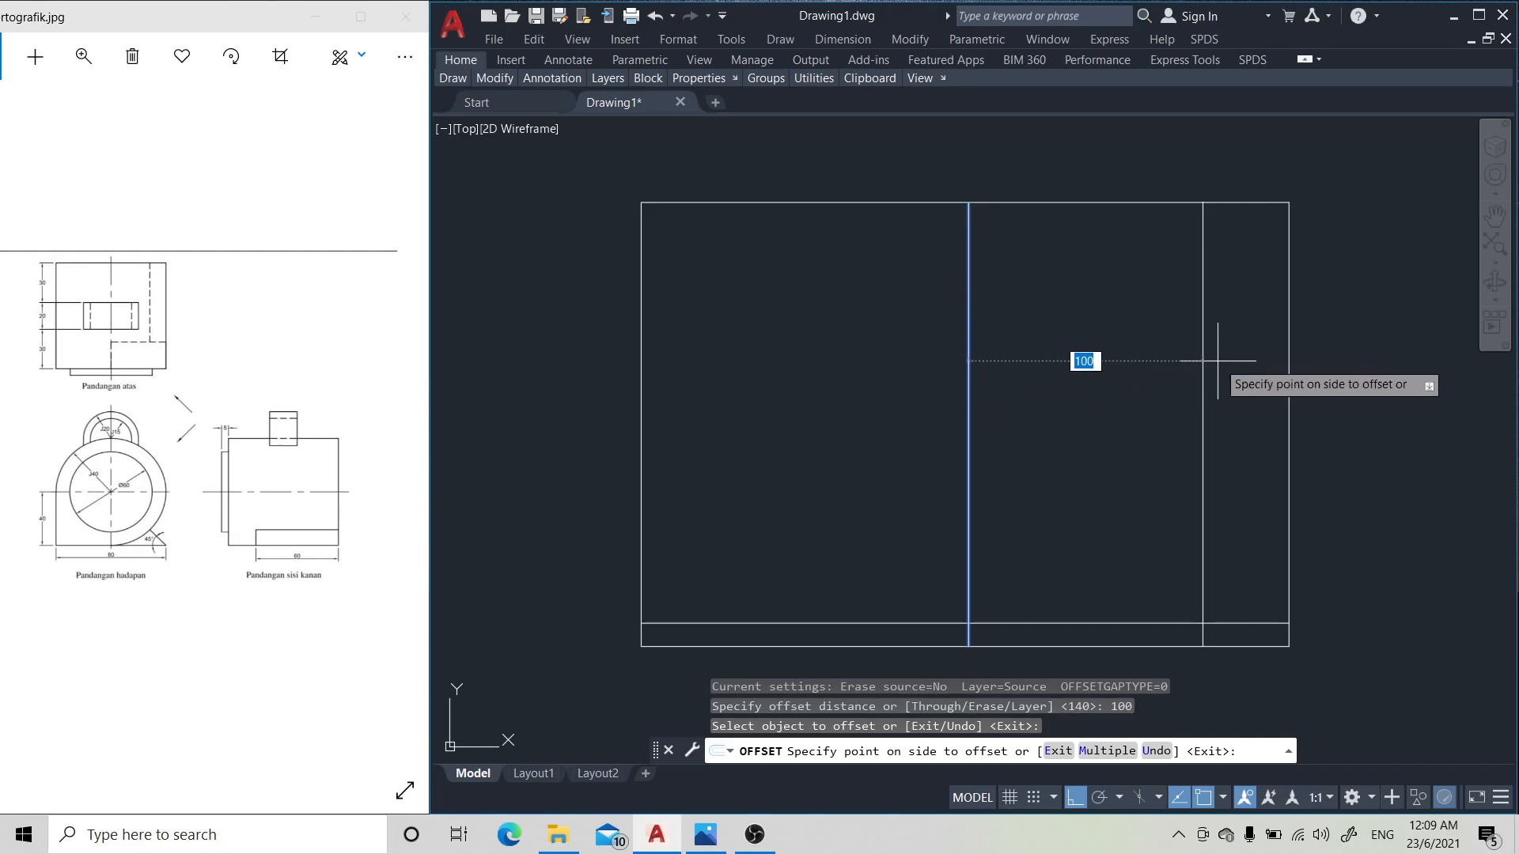
left_click(1247, 358)
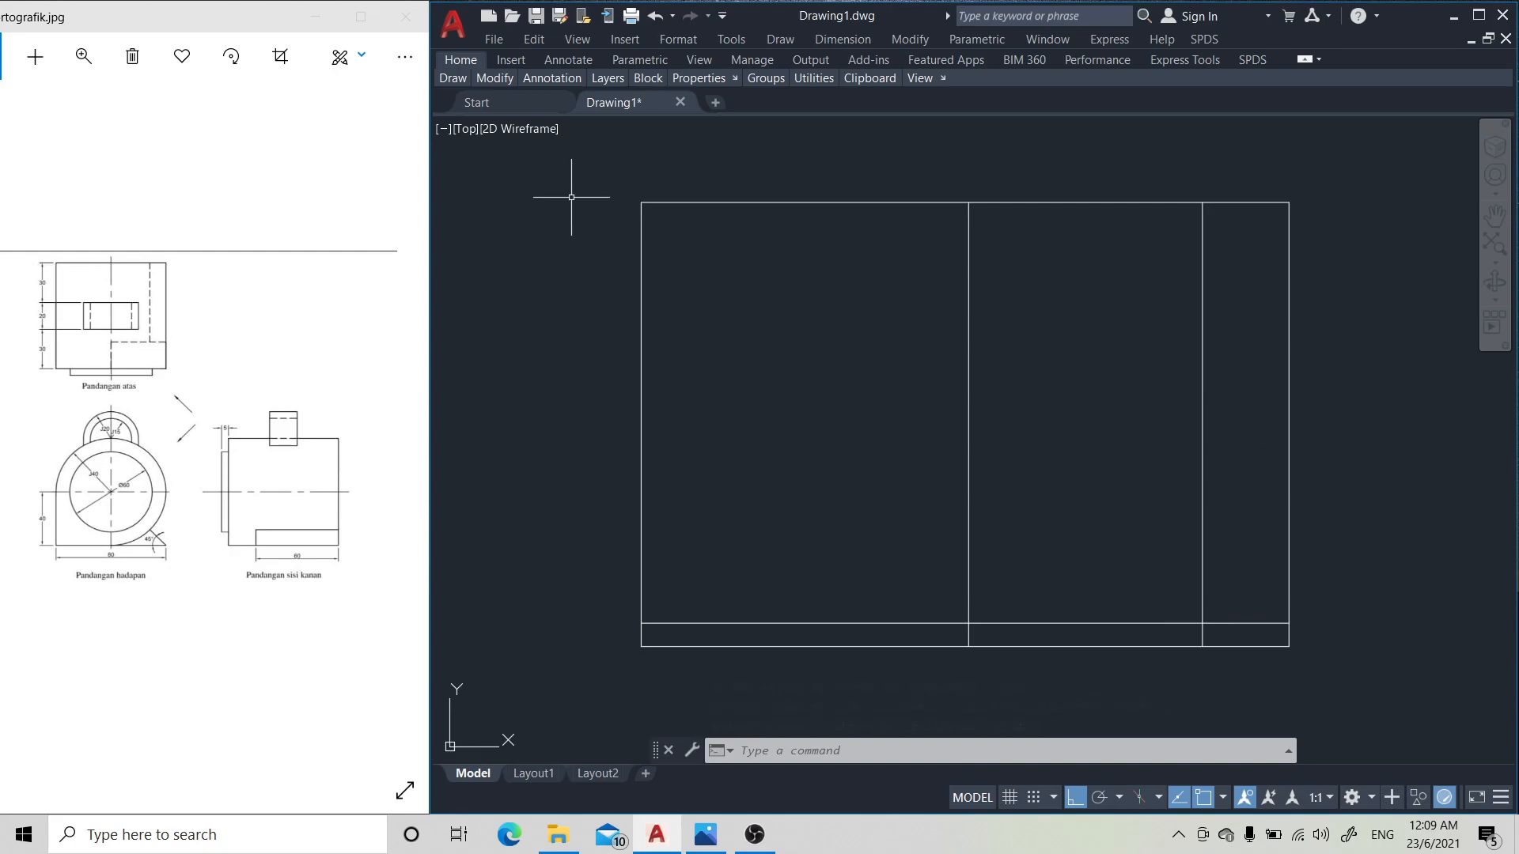
- Trim both vertical dividers above the title strip line so they remain only inside the strip
mouse_move(491, 79)
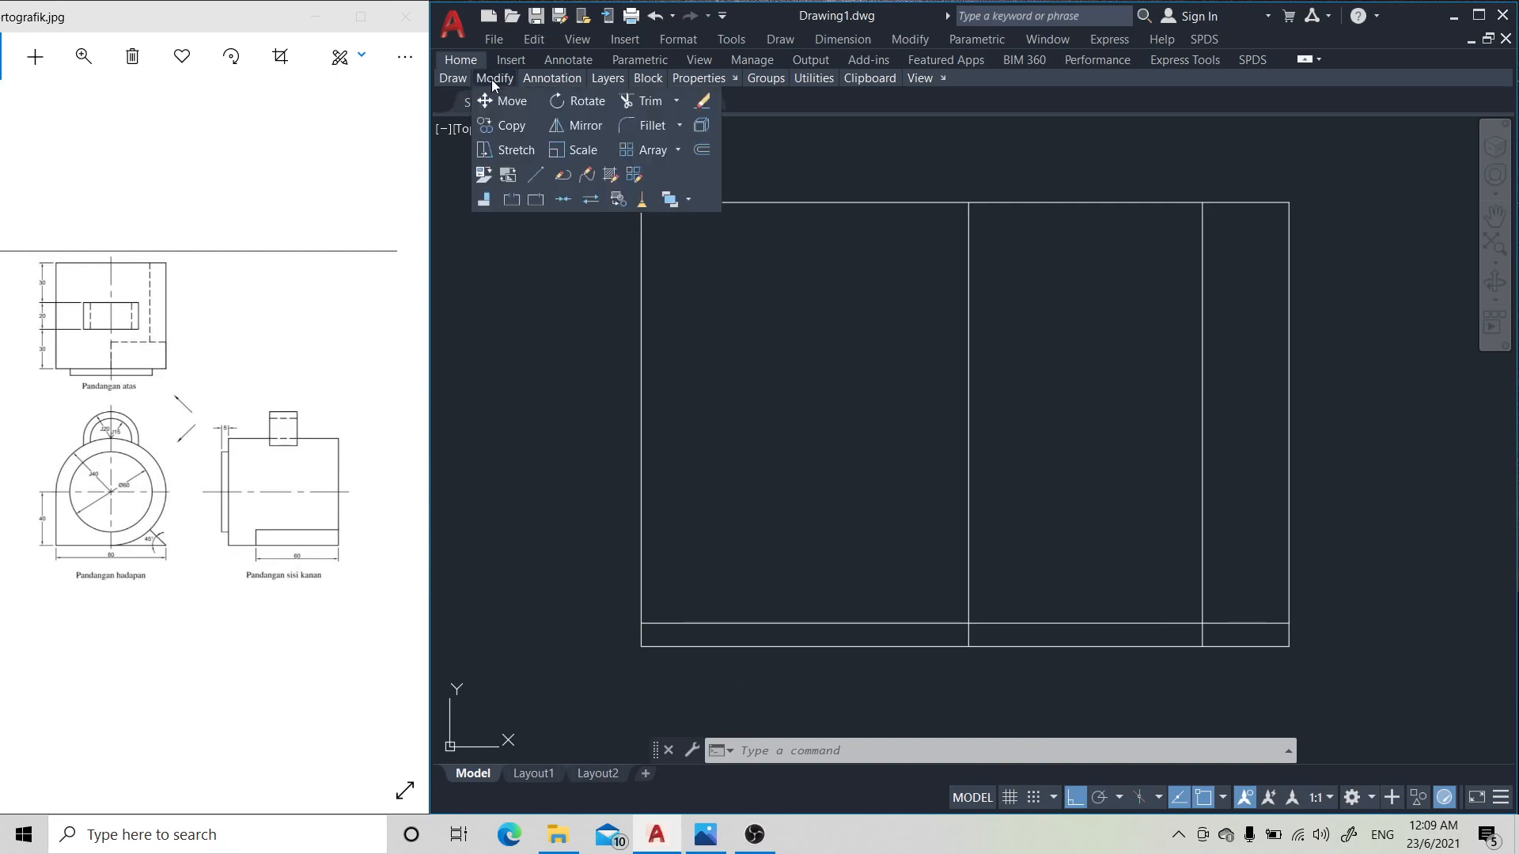
left_click(647, 102)
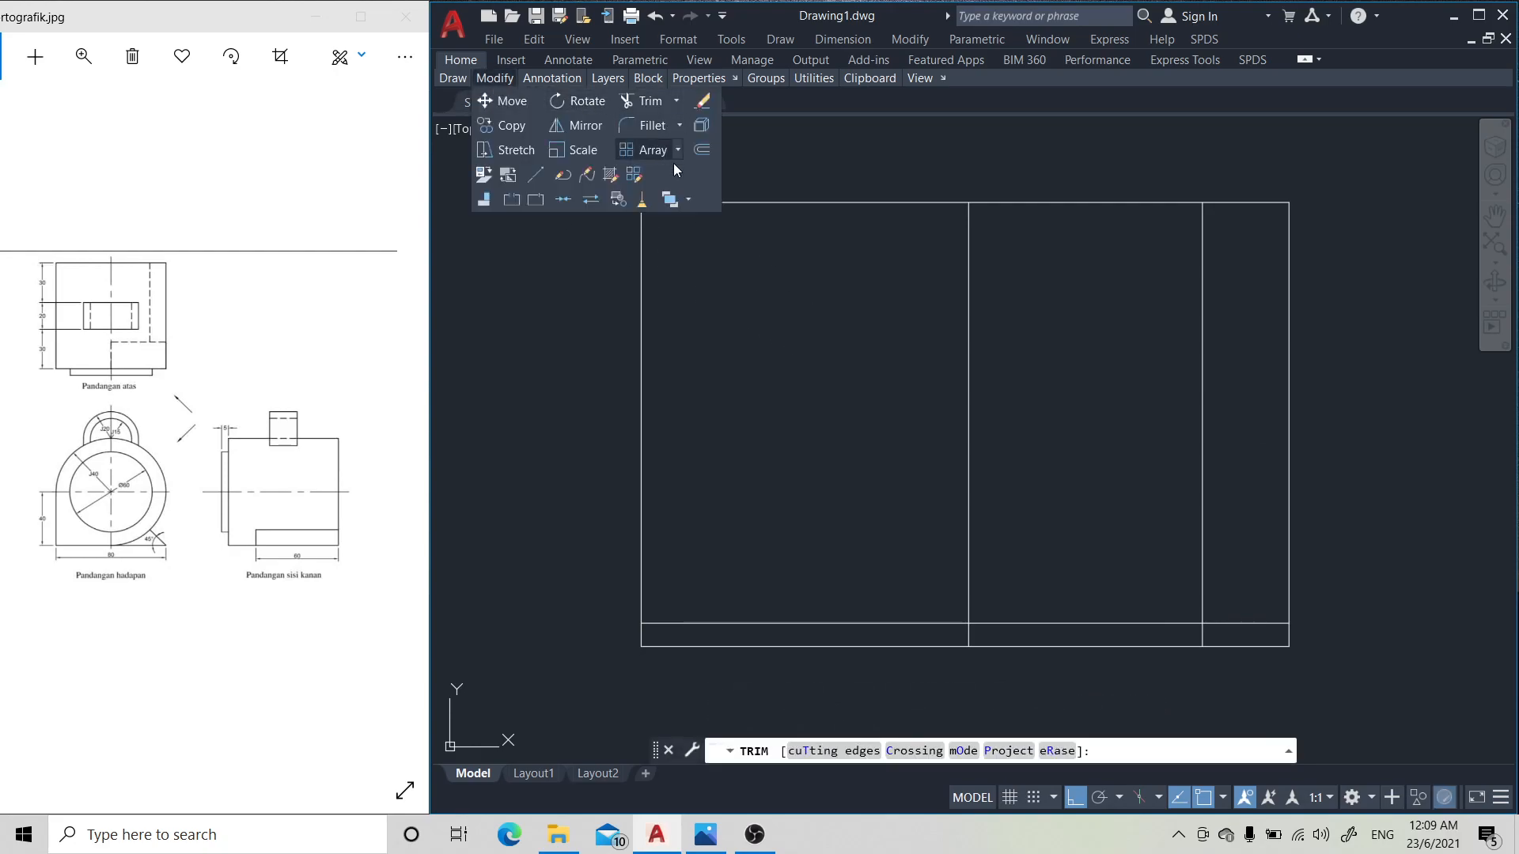
left_click(968, 317)
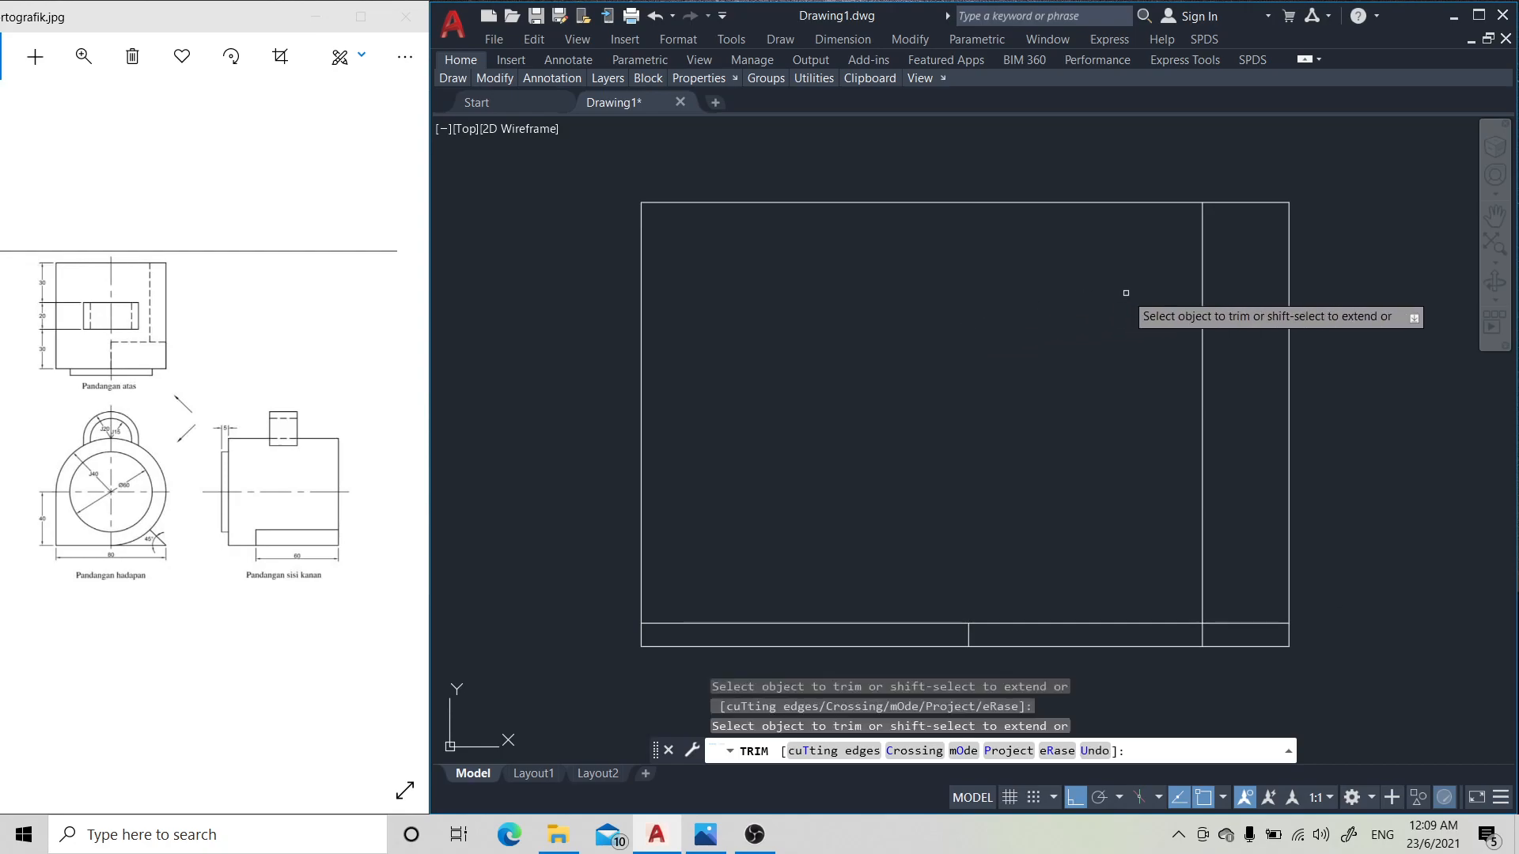
left_click(1202, 327)
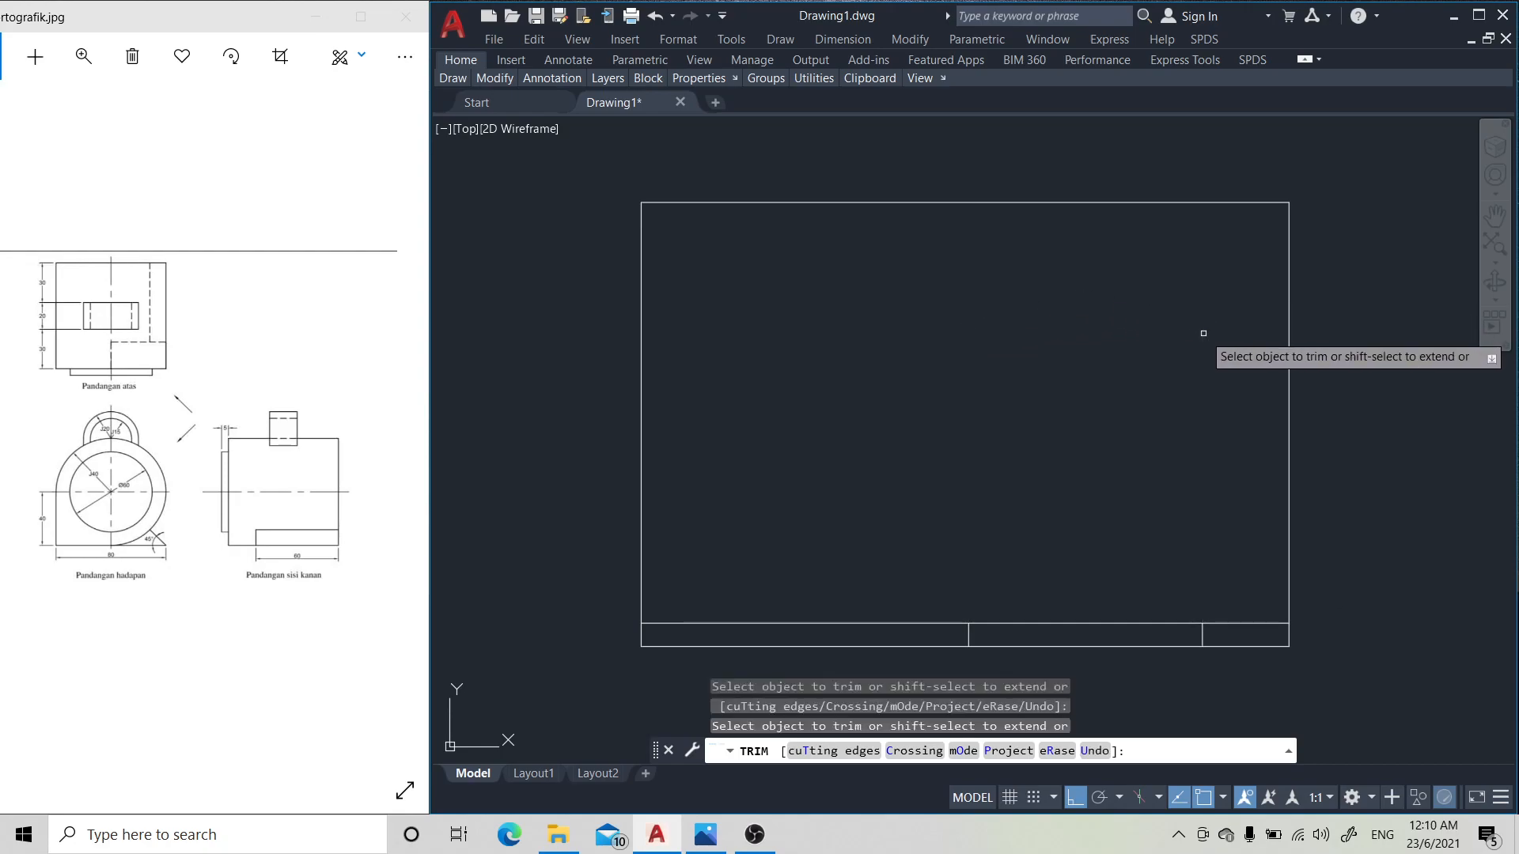
key("Return")
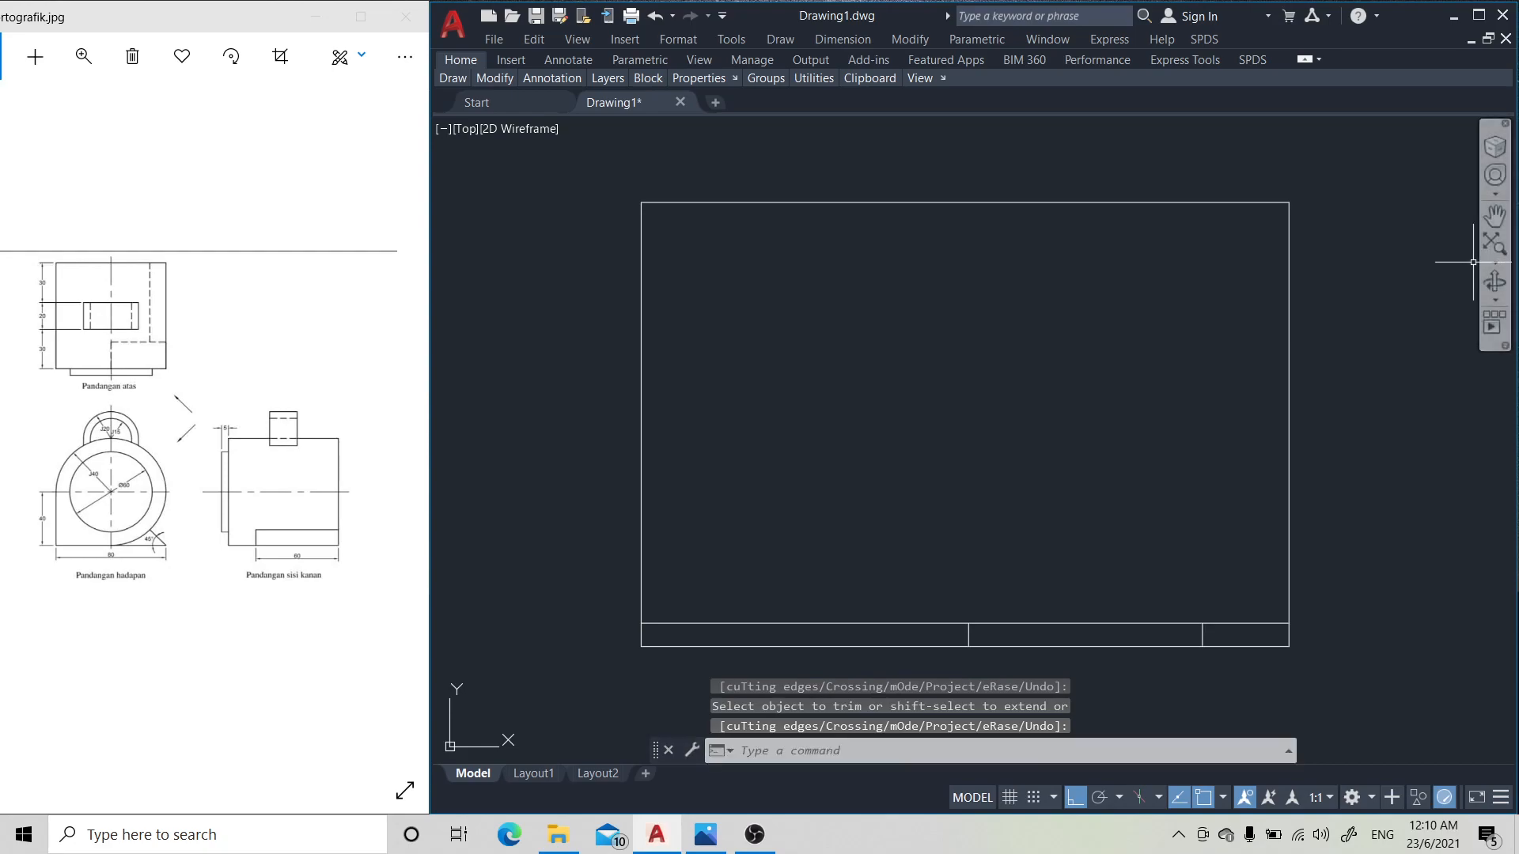
left_click(1495, 215)
mouse_move(1392, 311)
left_mouse_down()
mouse_move(1272, 308)
mouse_move(1289, 271)
mouse_move(1282, 282)
left_mouse_up()
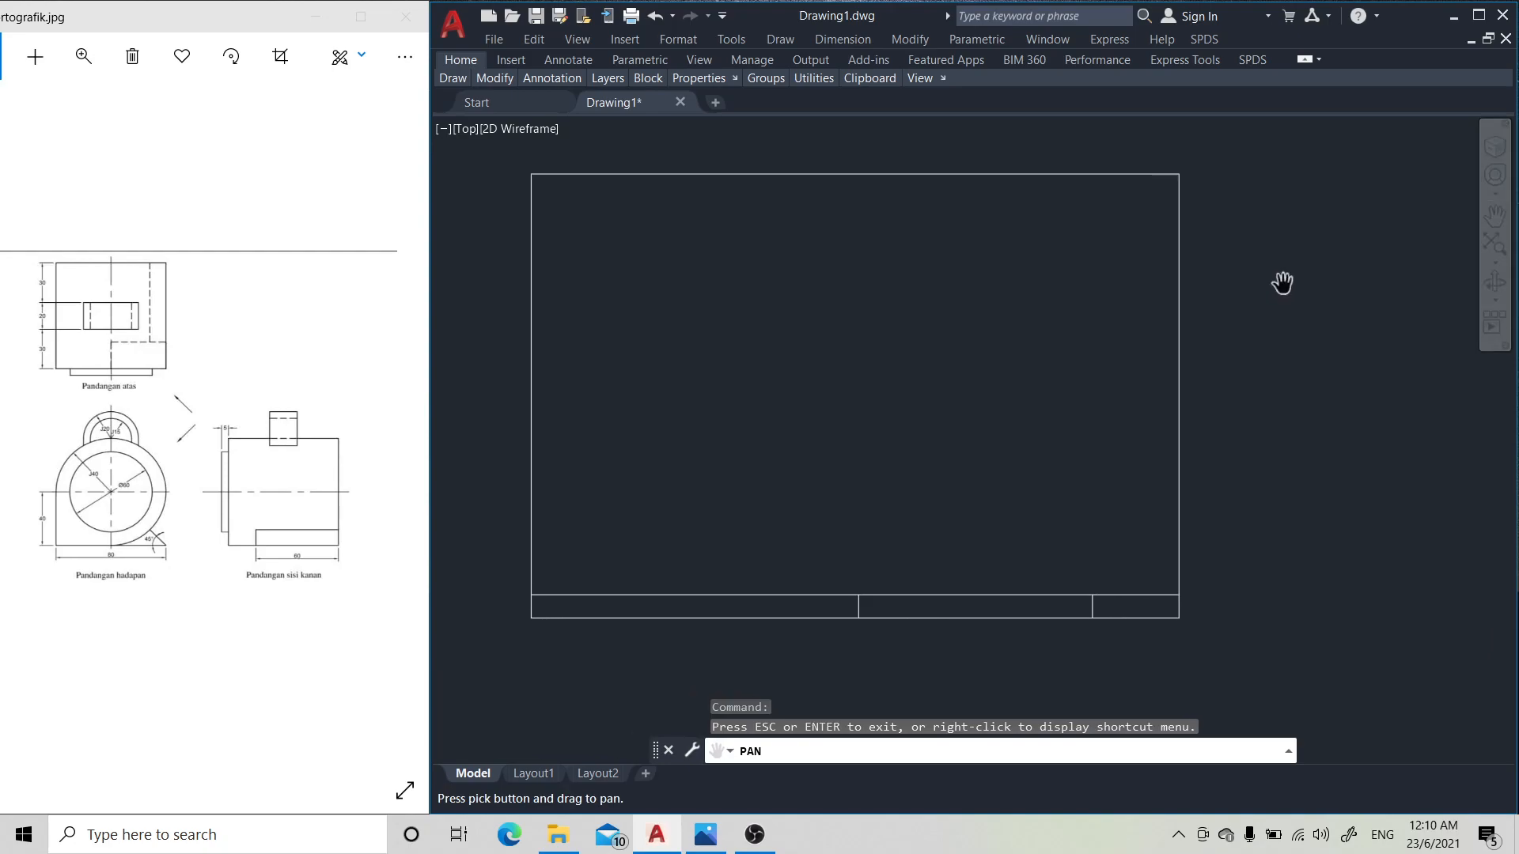
left_click(1495, 263)
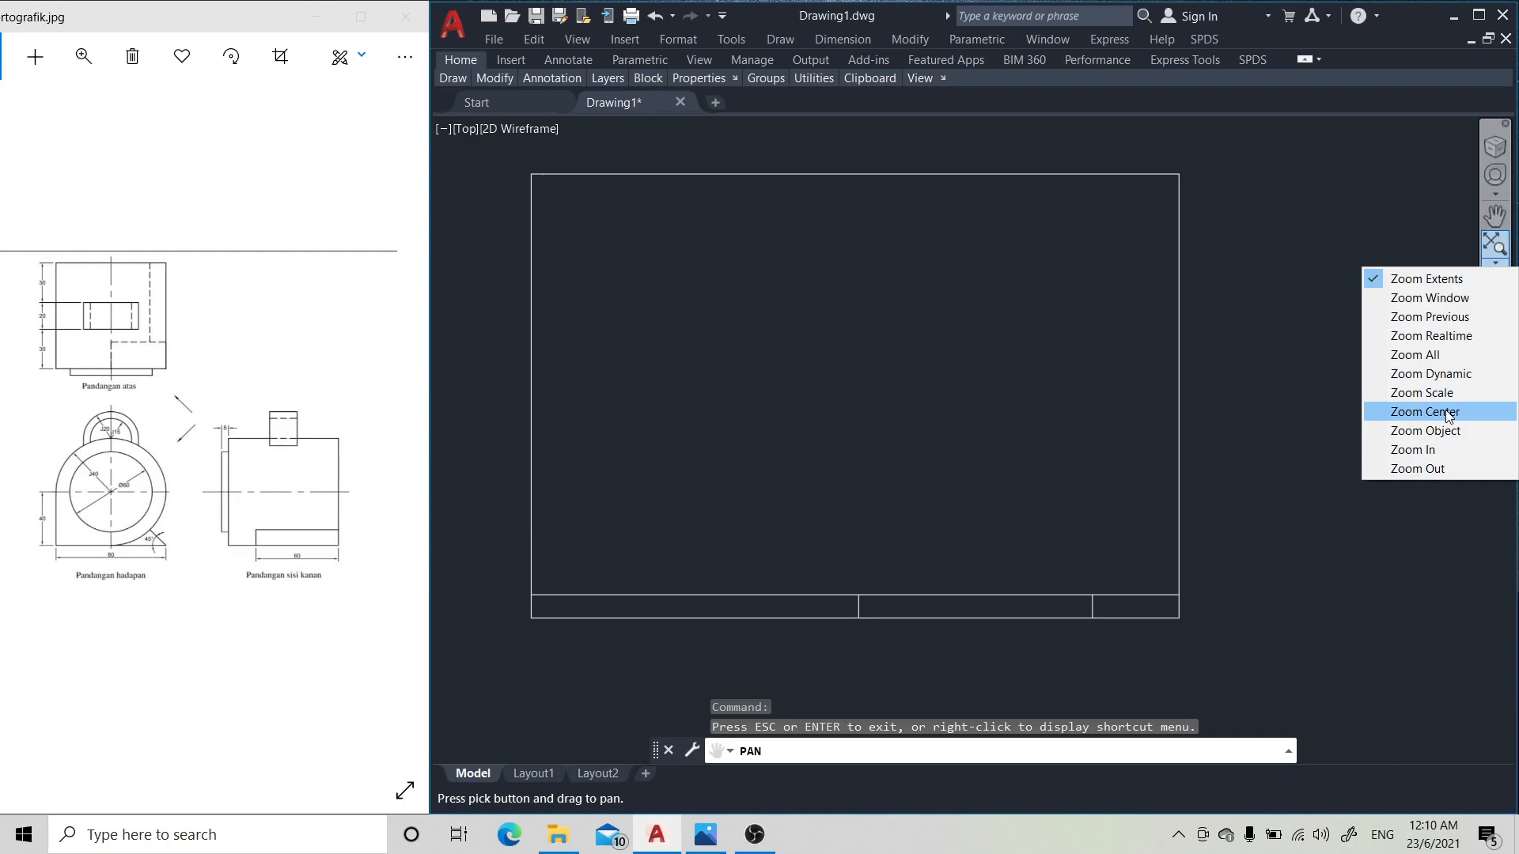
left_click(1441, 447)
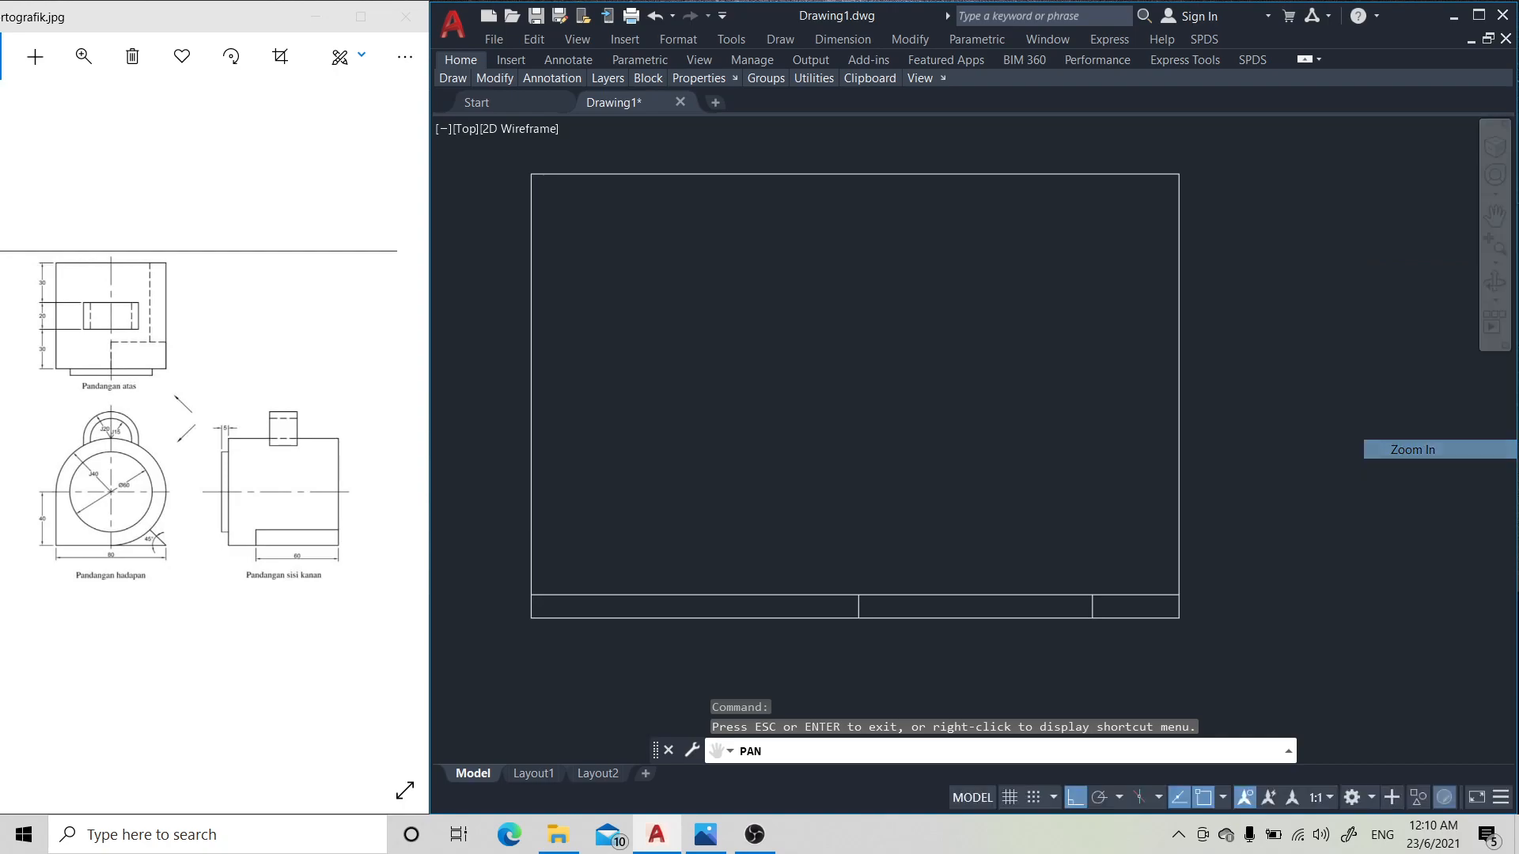
left_click(1495, 217)
left_click_drag(1190, 342, 1470, 330)
left_click_drag(1213, 366, 1231, 426)
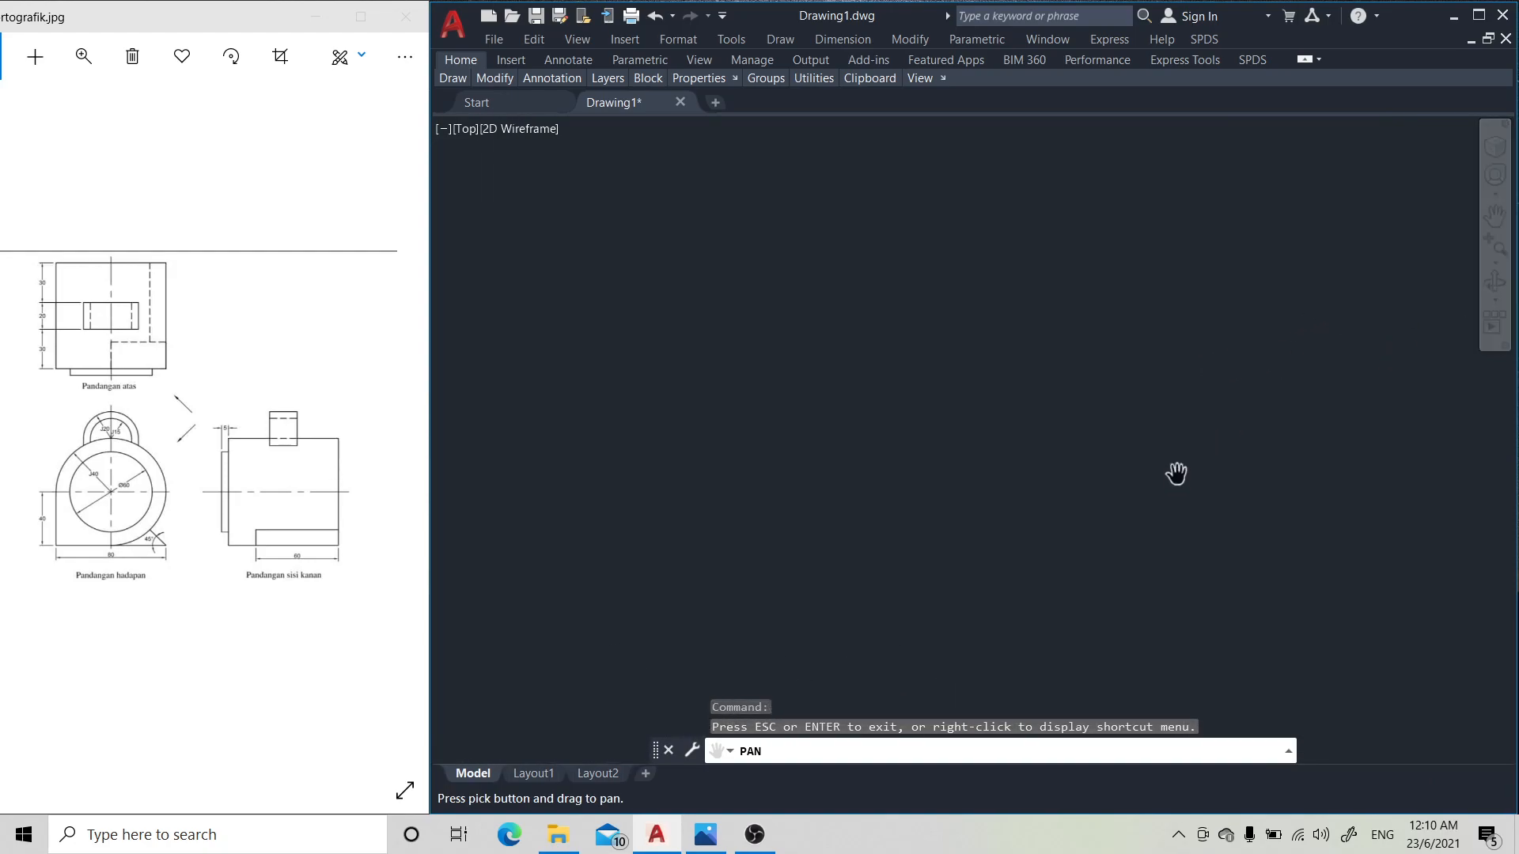
left_click(1496, 264)
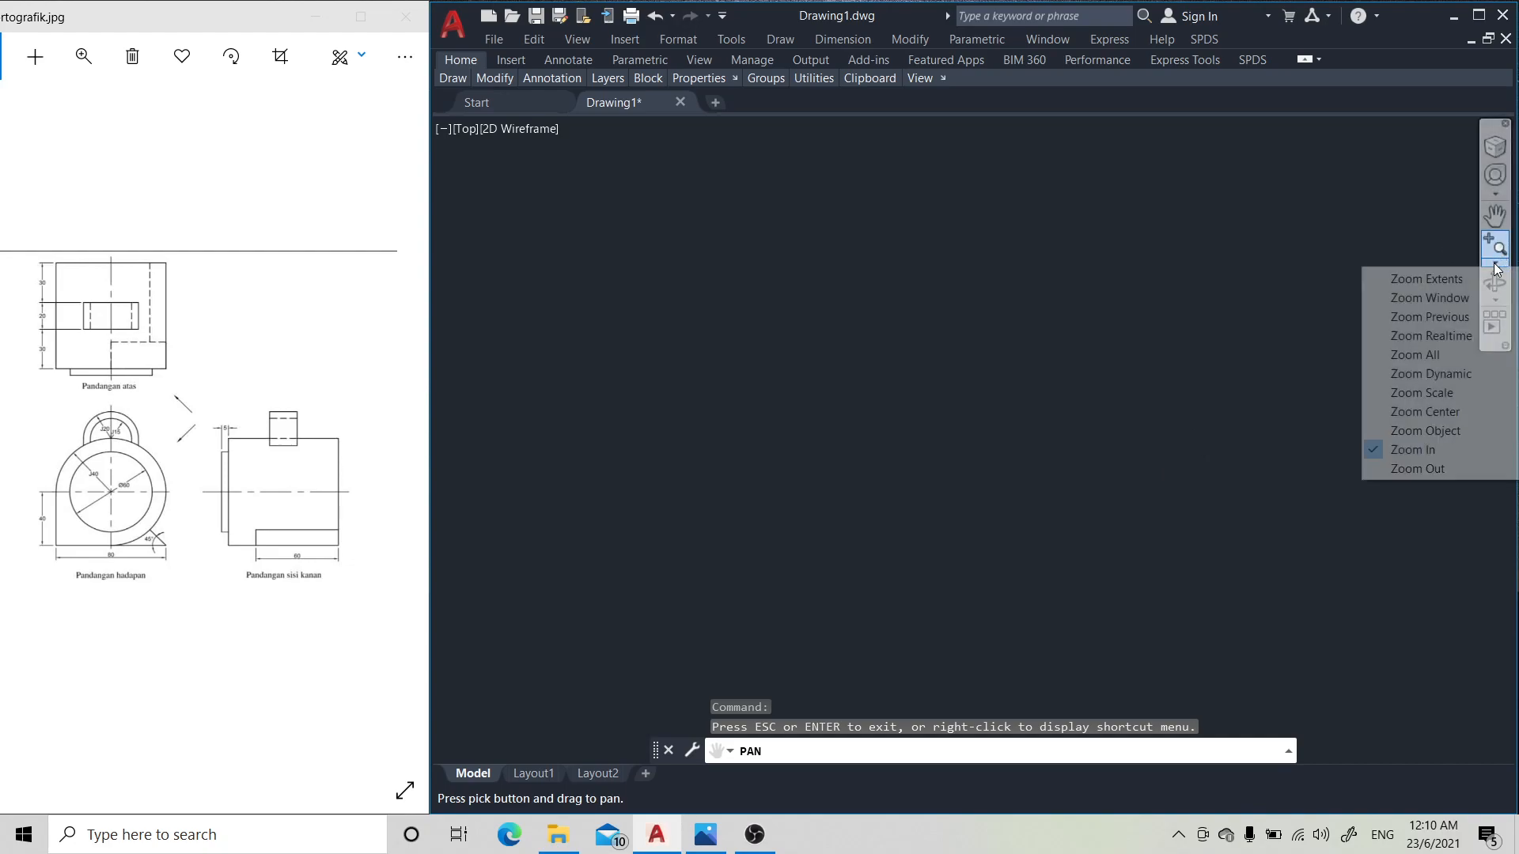
left_click(1429, 472)
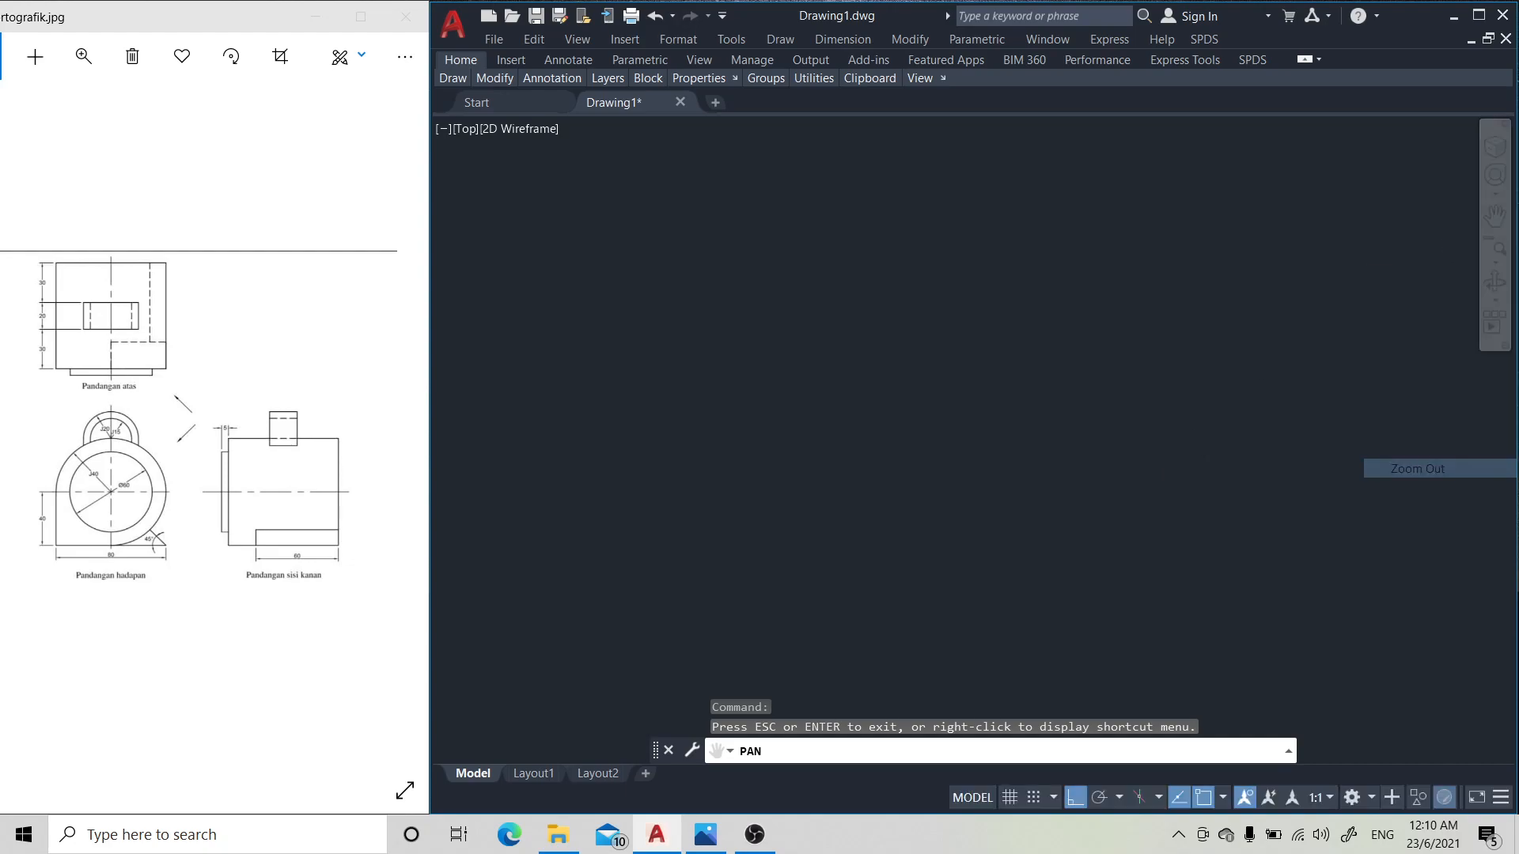
left_click(1496, 212)
mouse_move(1345, 343)
left_mouse_down()
mouse_move(1243, 328)
mouse_move(1307, 314)
left_mouse_up()
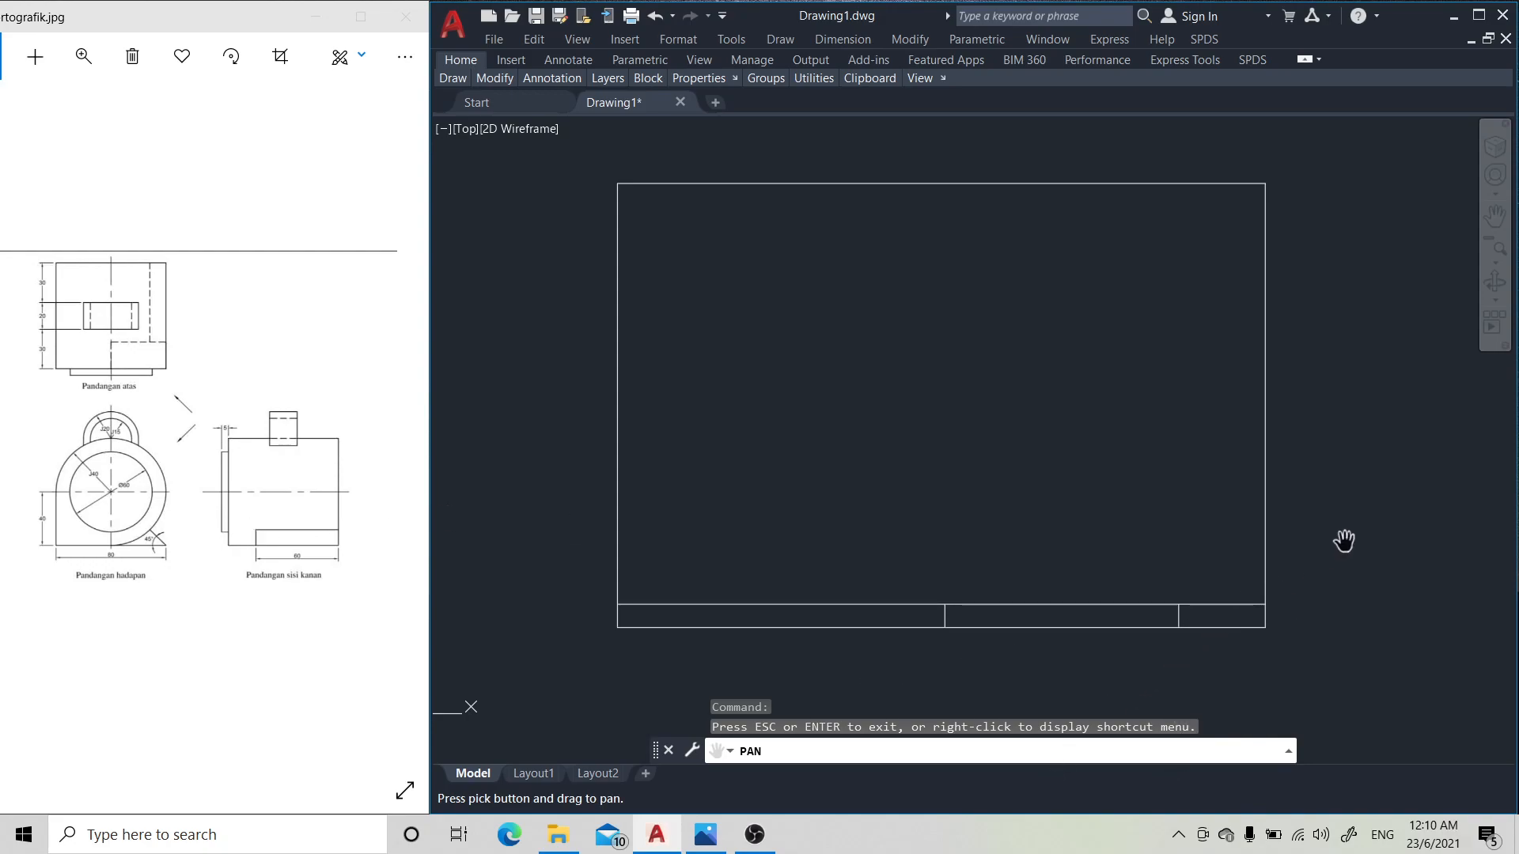
- Change the grid snap type from rectangular to isometric snap in the drafting settings
key("Escape")
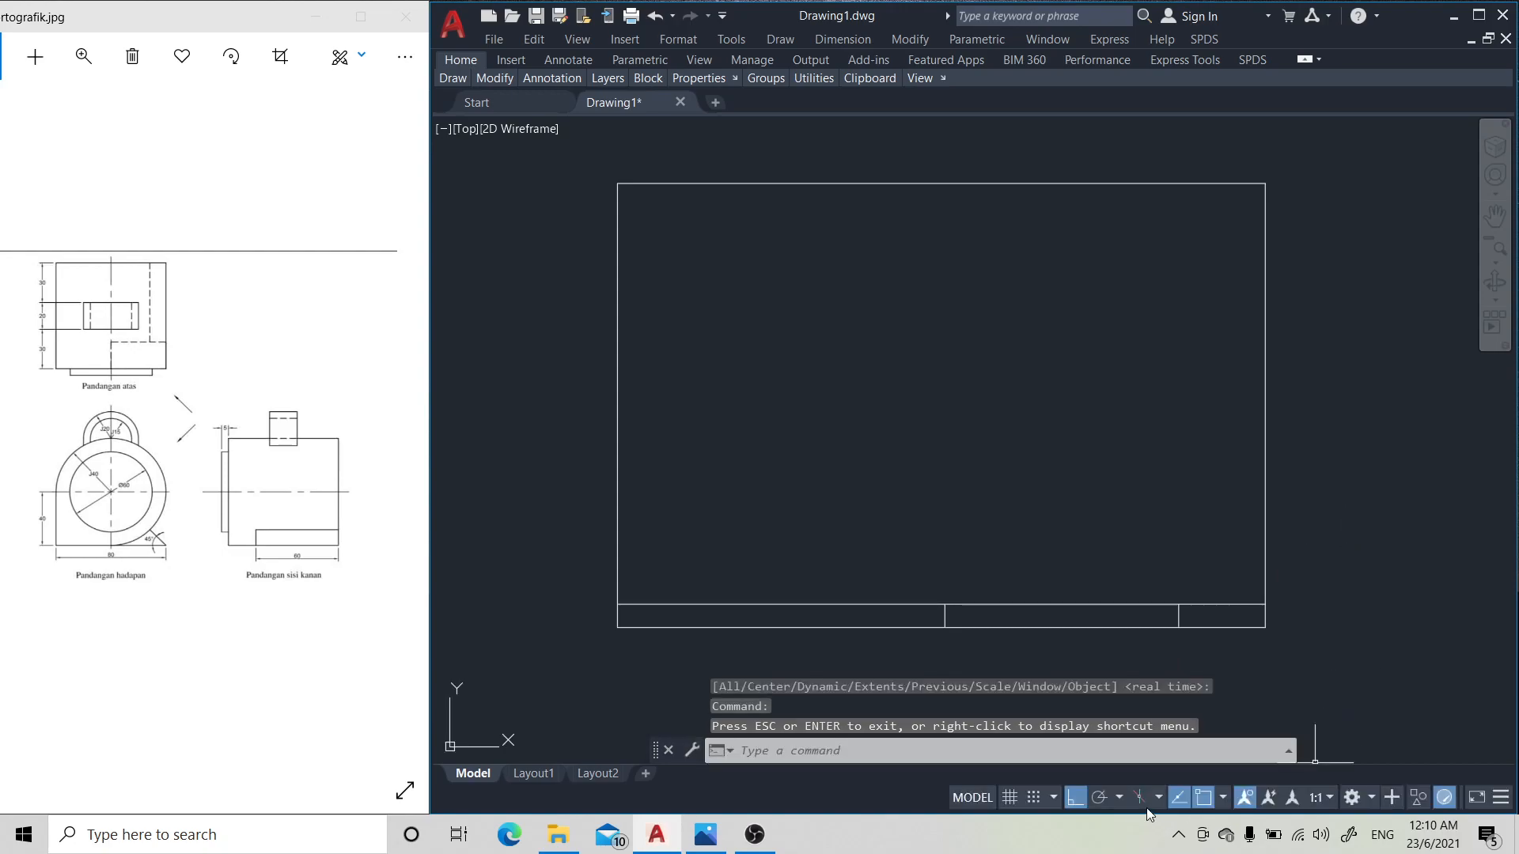
left_click(1053, 797)
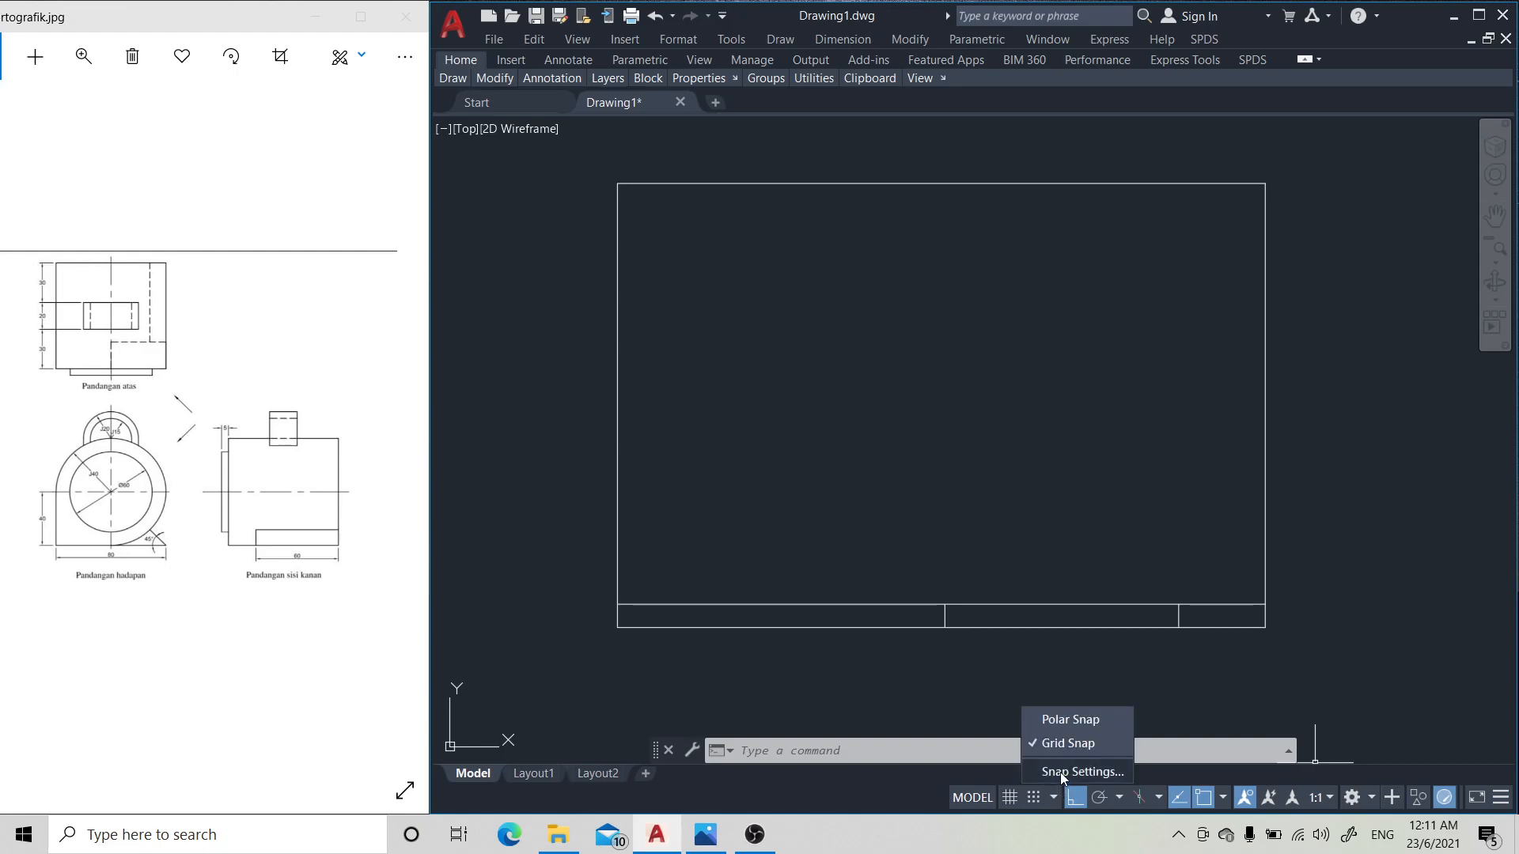
left_click(1060, 772)
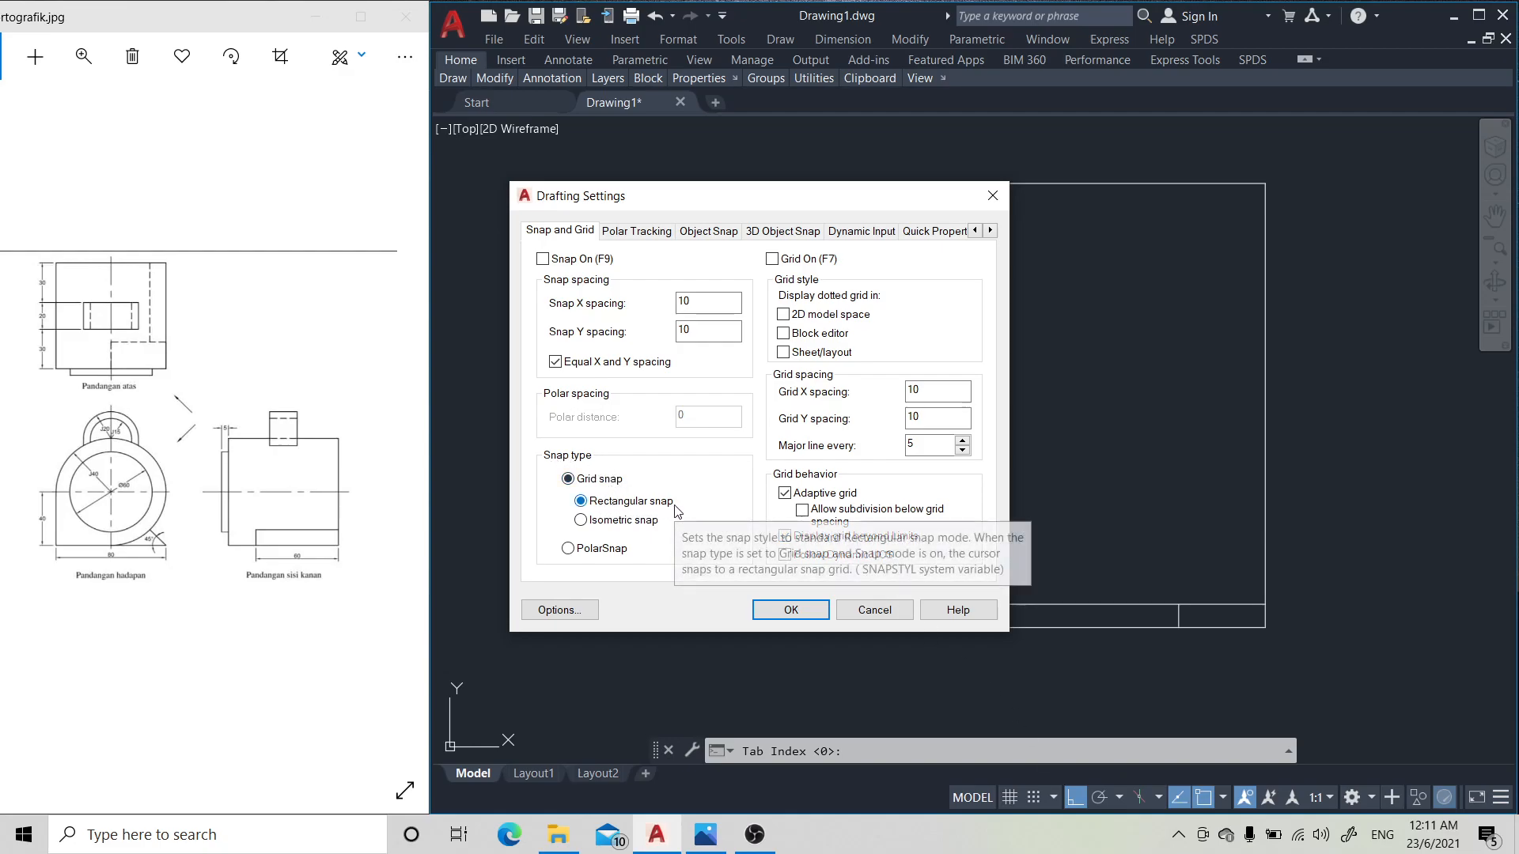
left_click(583, 522)
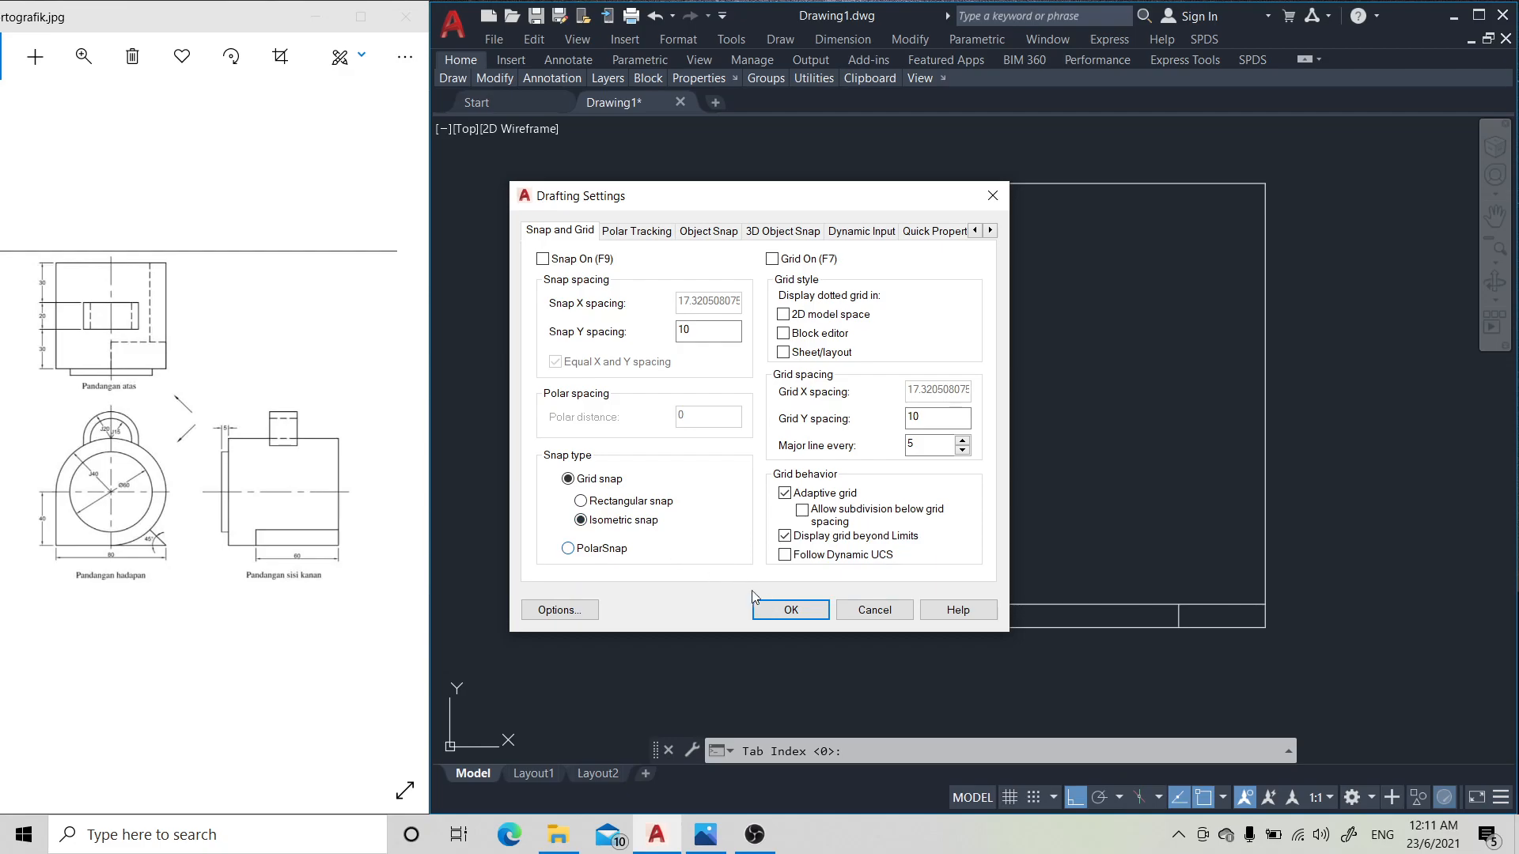
left_click(789, 610)
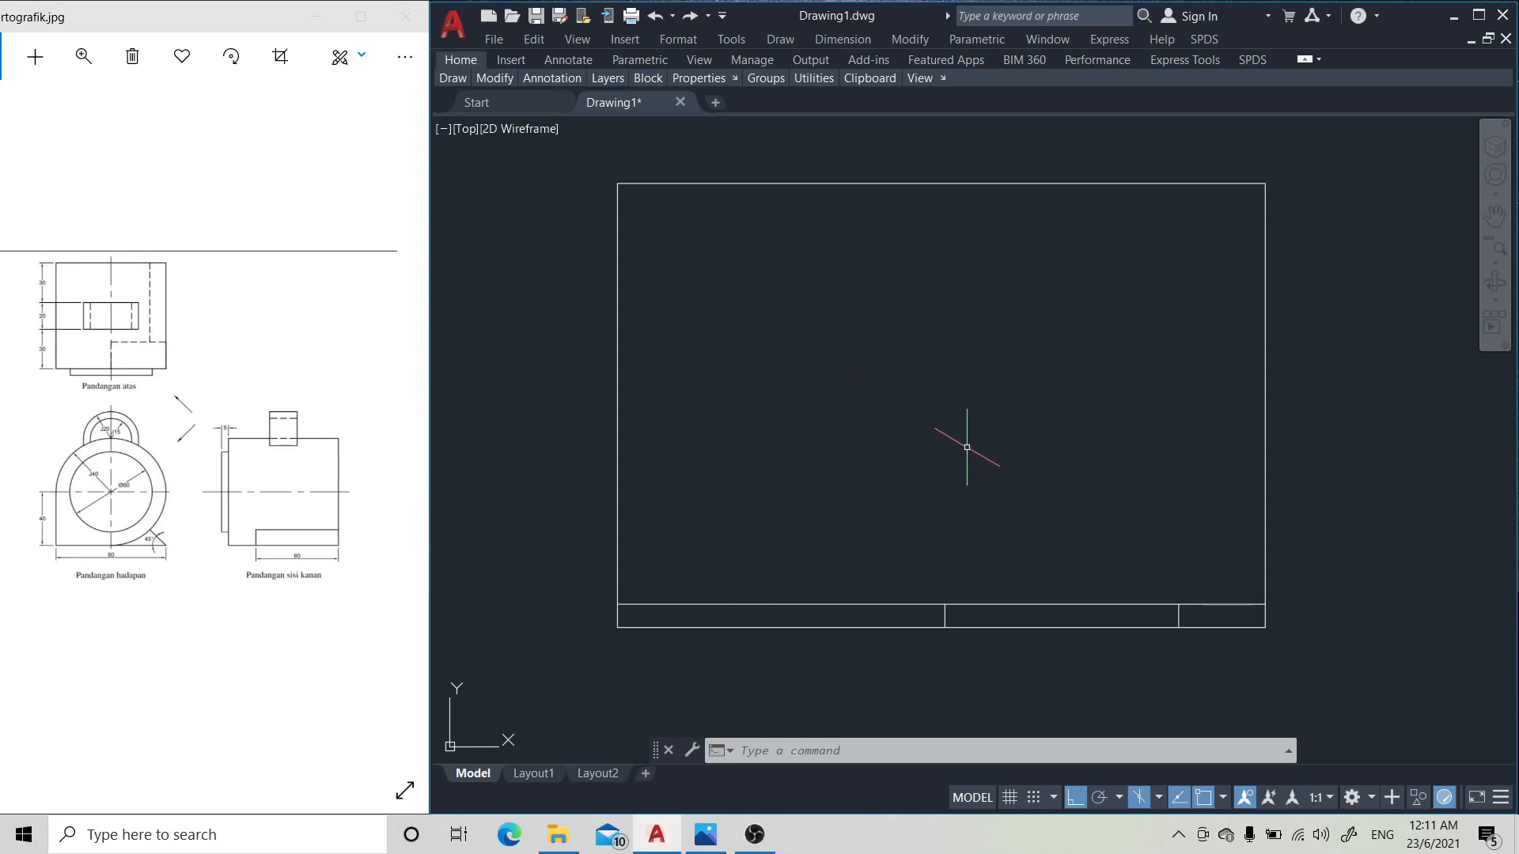
- Switch the isometric drafting plane through isoplane Left, isoplane Right and isoplane Top to compare the cursor directions
left_click(1160, 800)
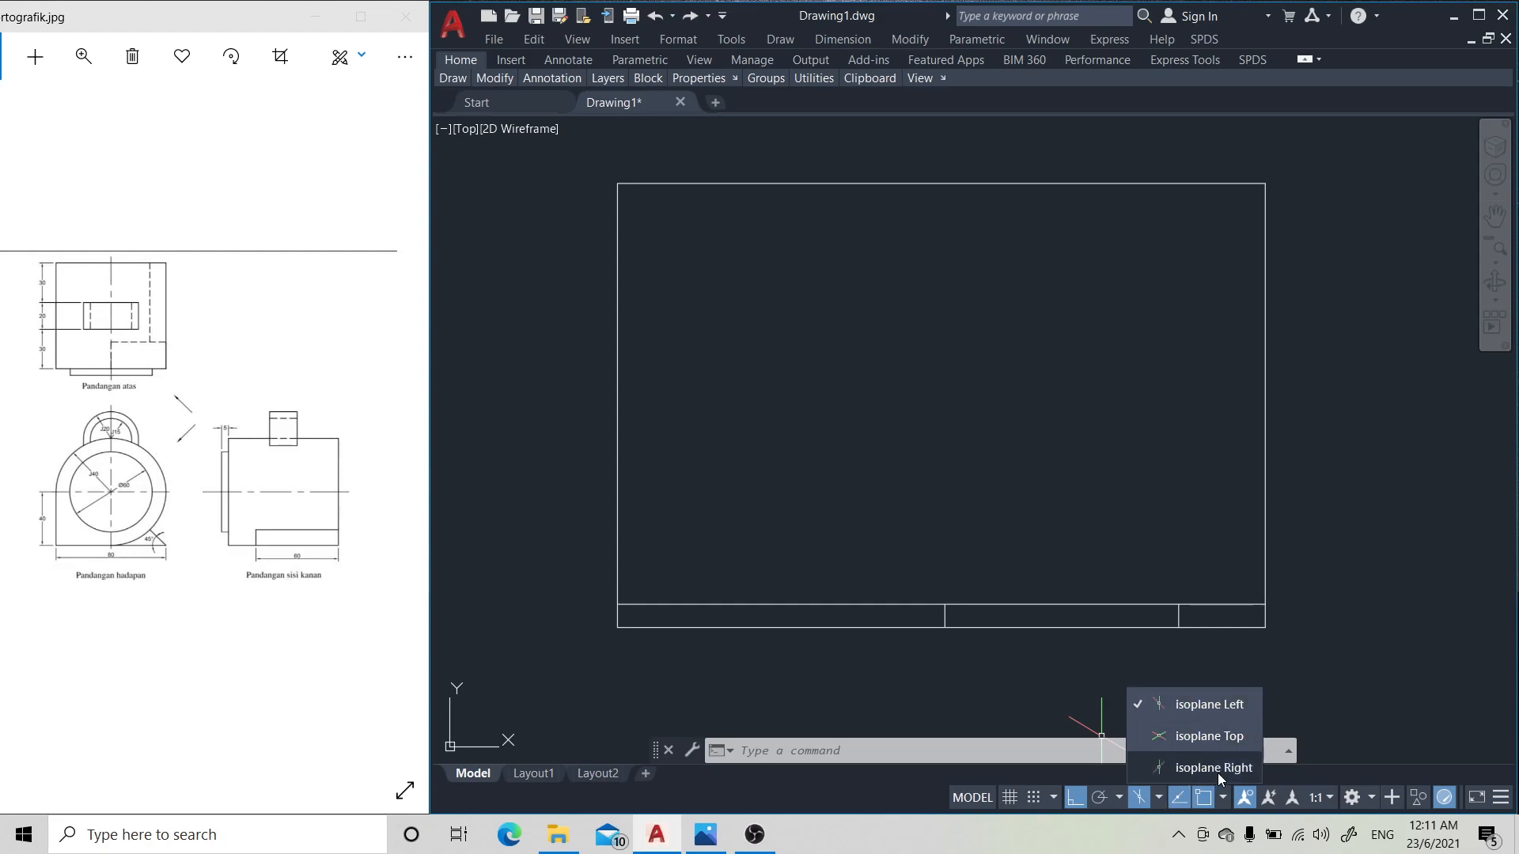
left_click(1156, 700)
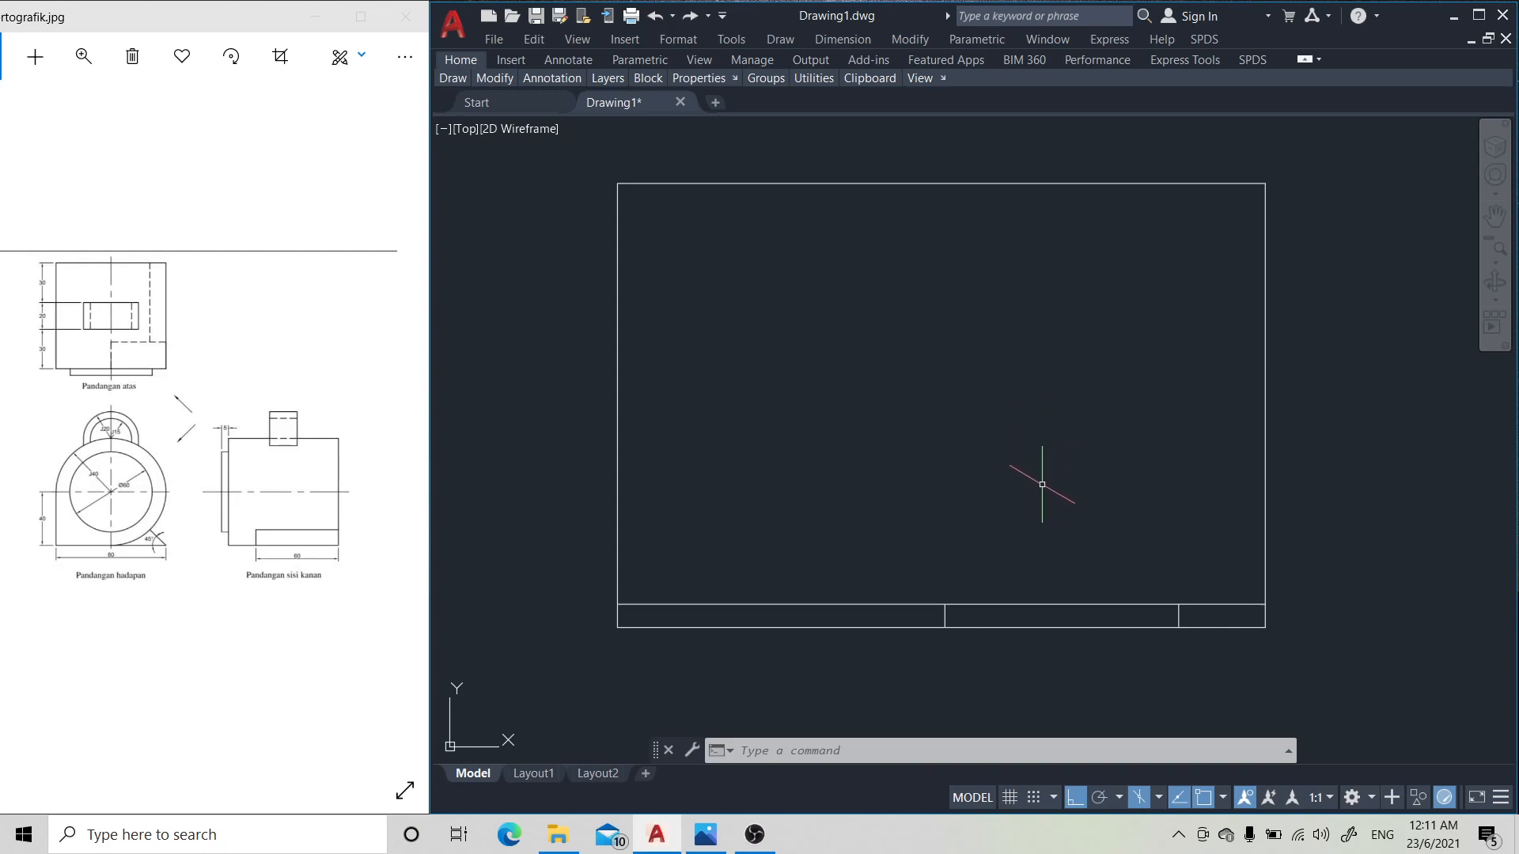
left_click(1159, 798)
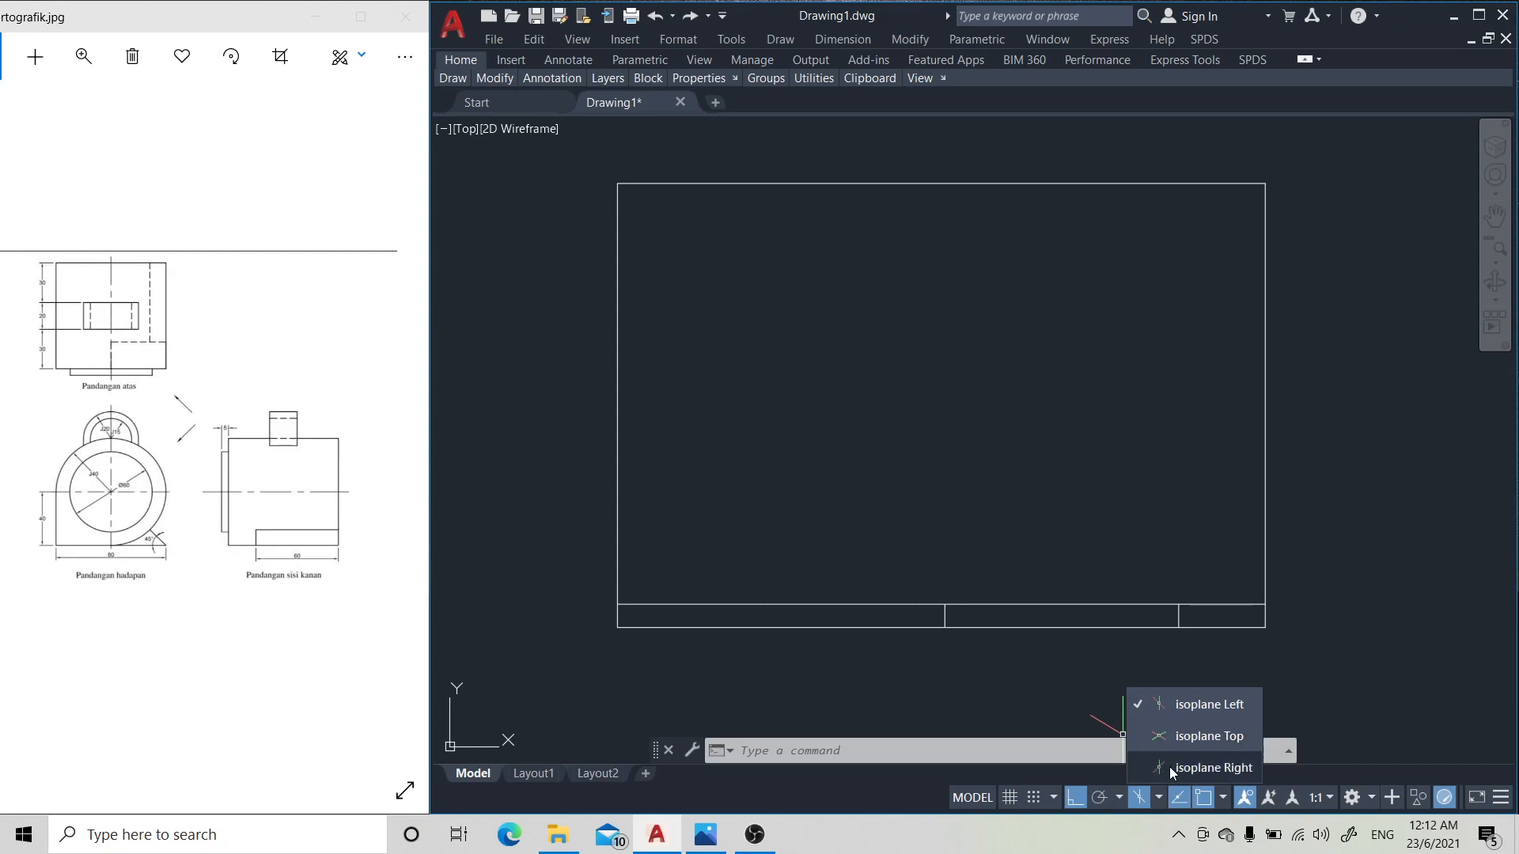
left_click(1171, 768)
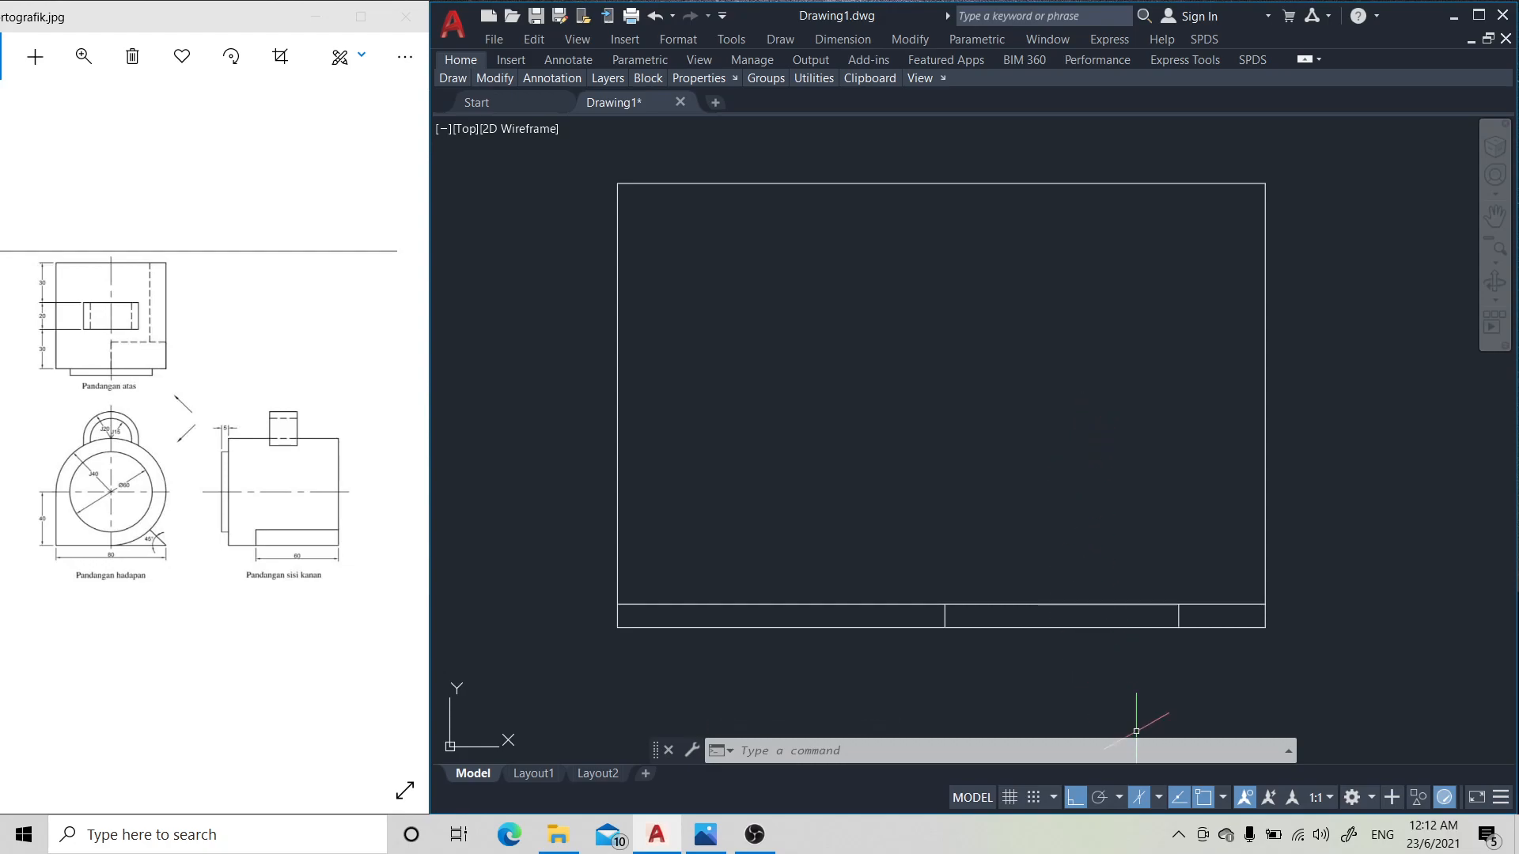
left_click(1158, 799)
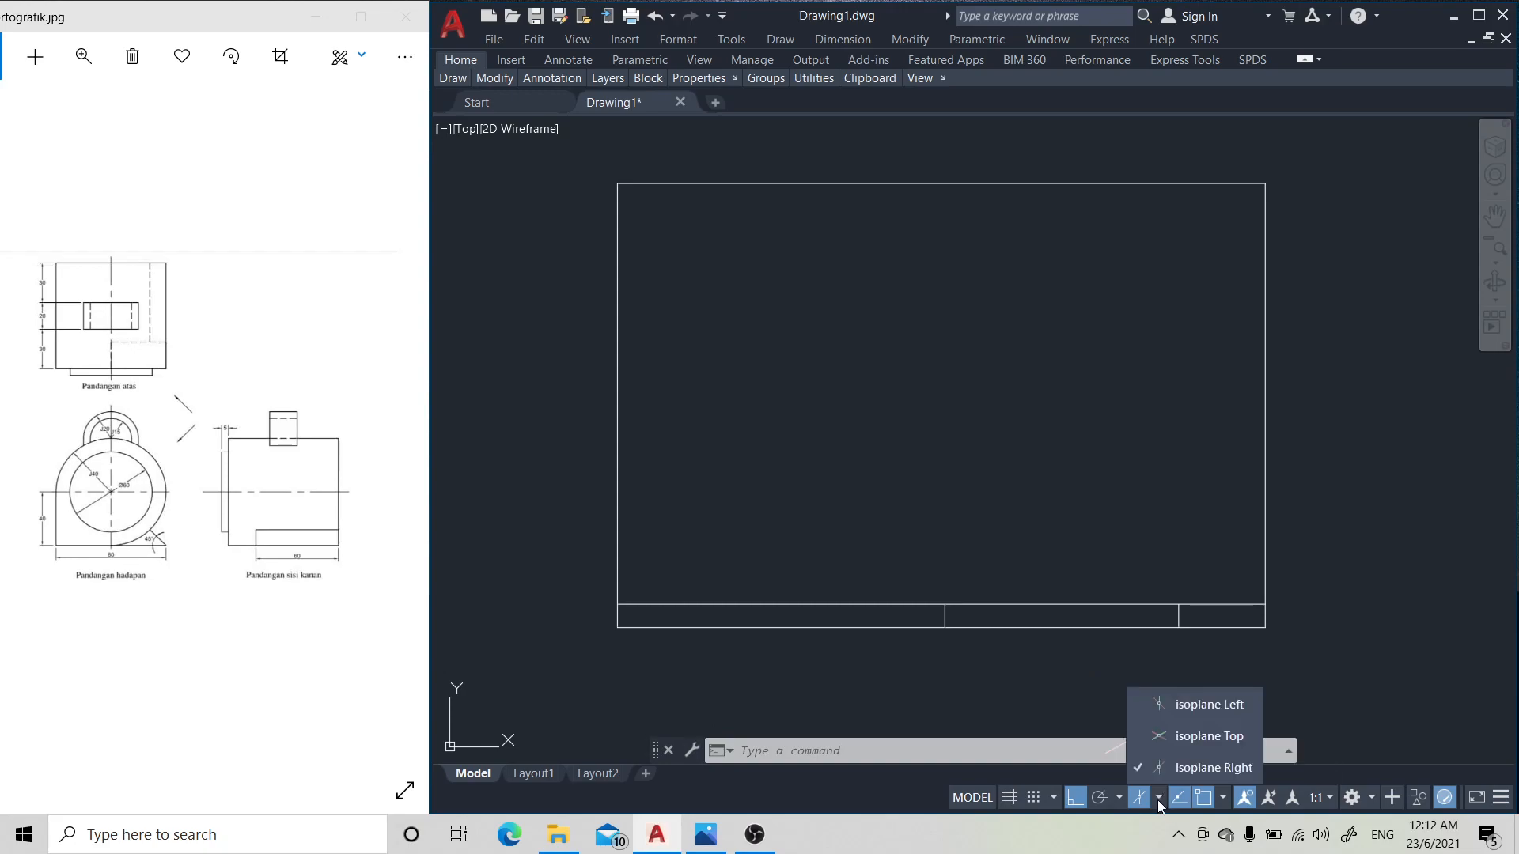
left_click(1167, 735)
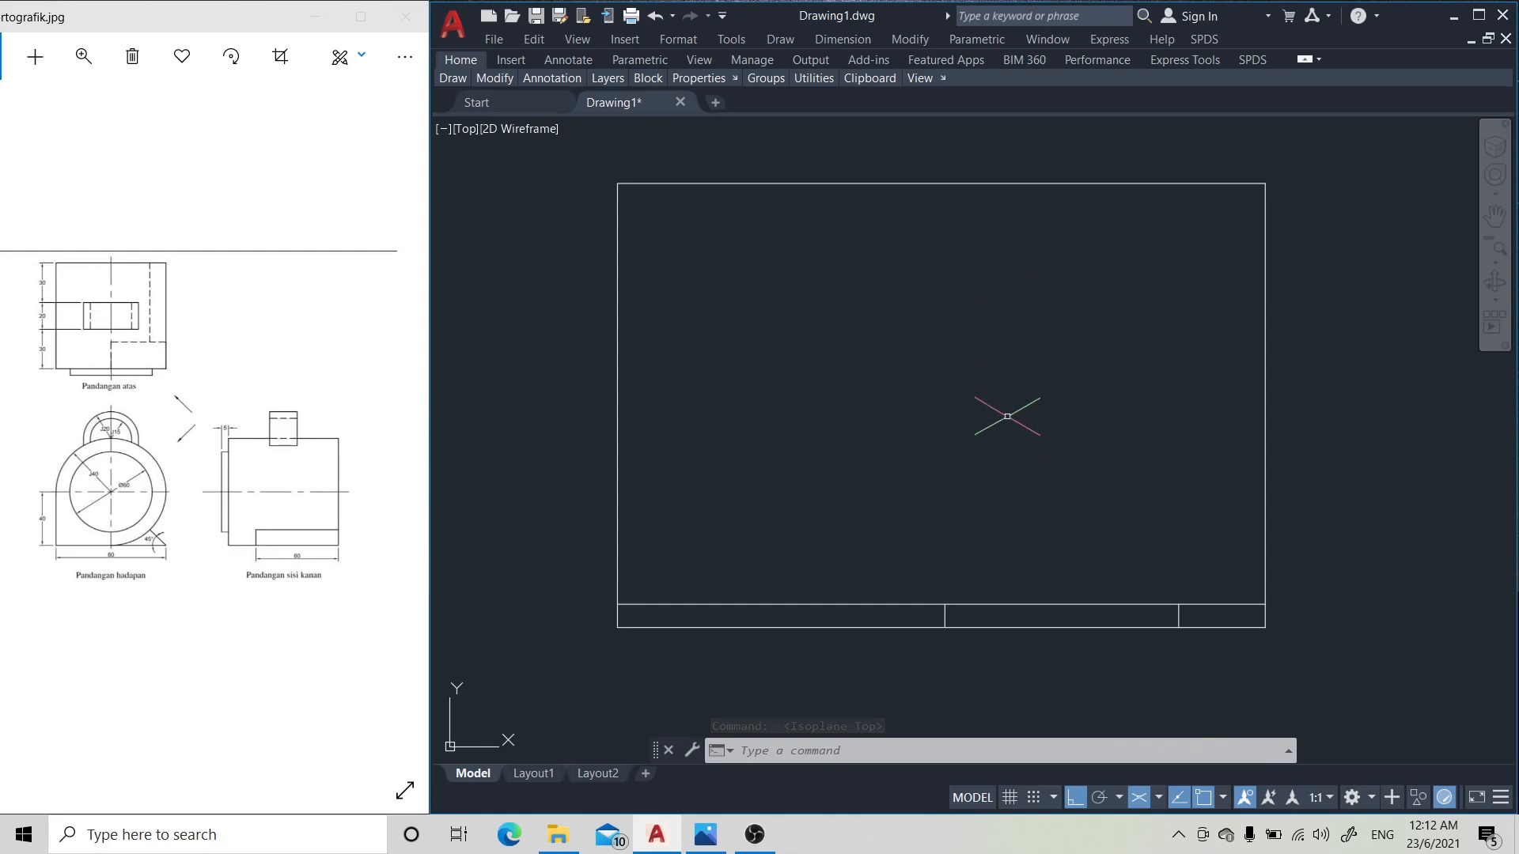
left_click(1159, 798)
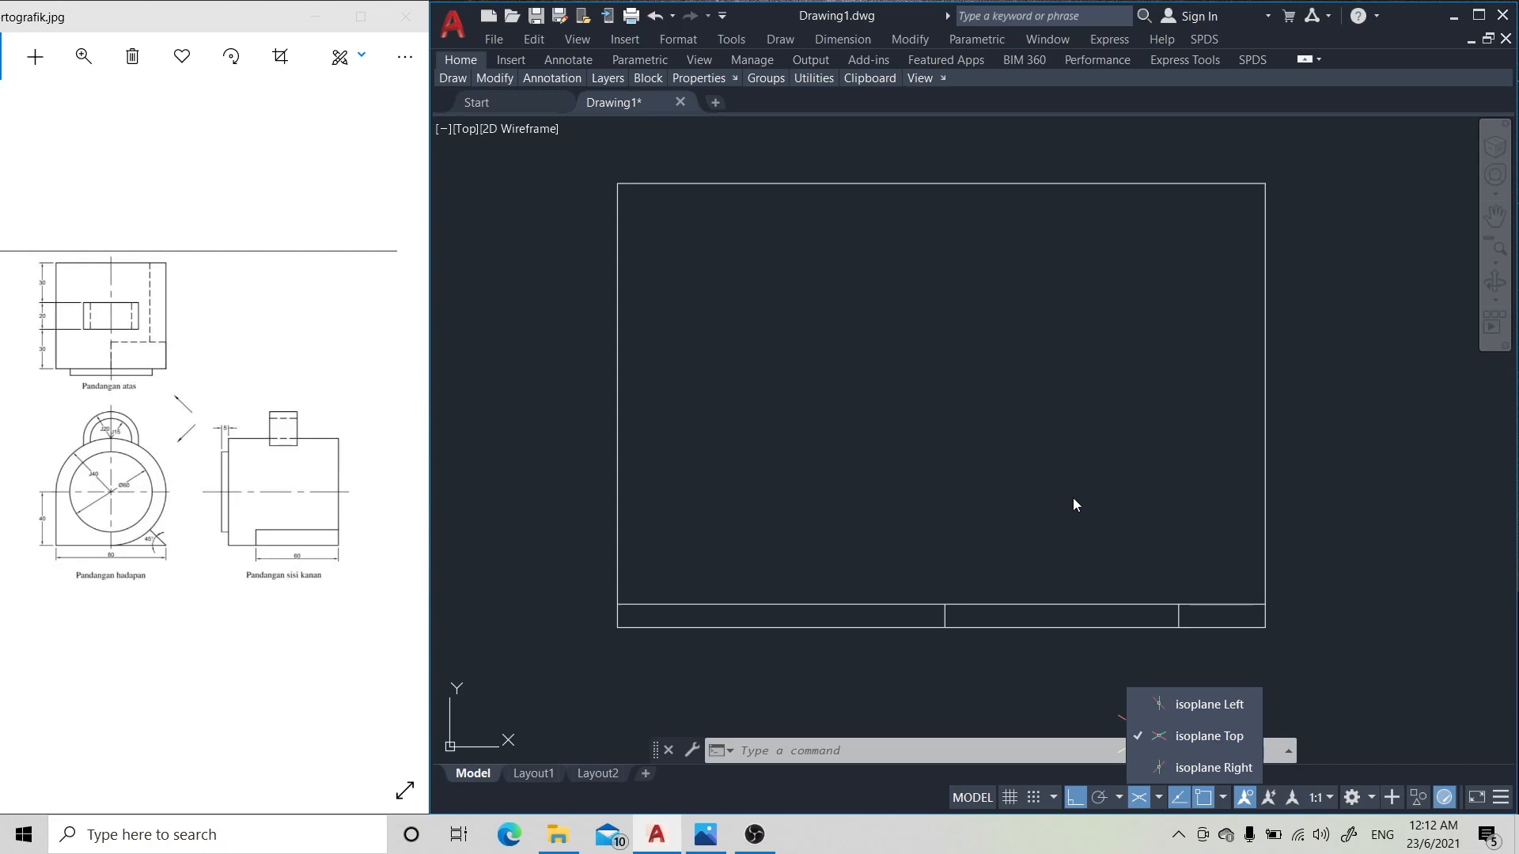
left_click(1031, 622)
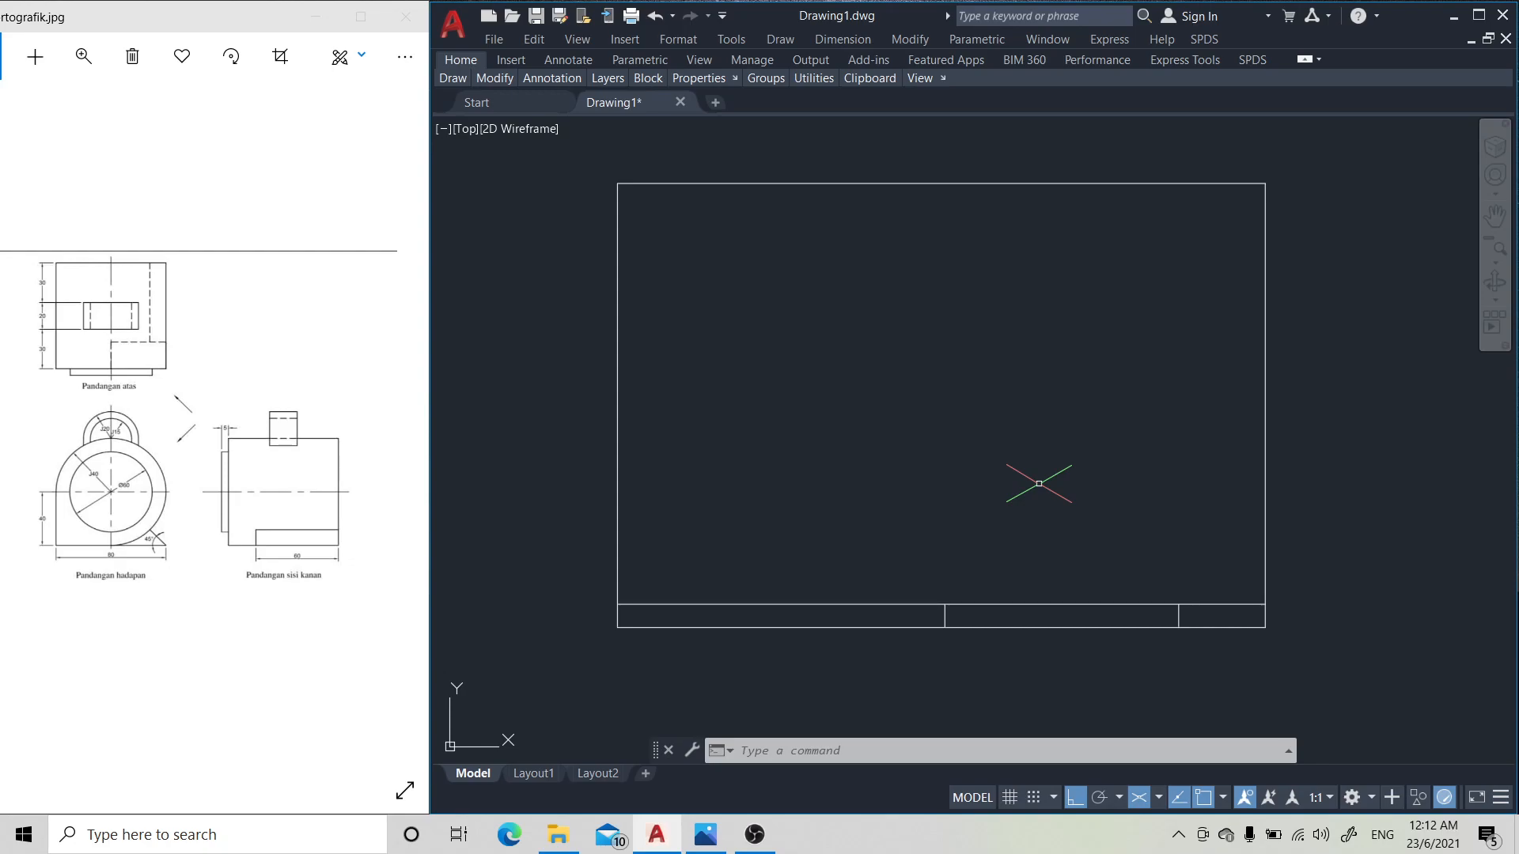
- Cycle repeatedly through the three isoplanes, ending on isoplane Right
key("F5")
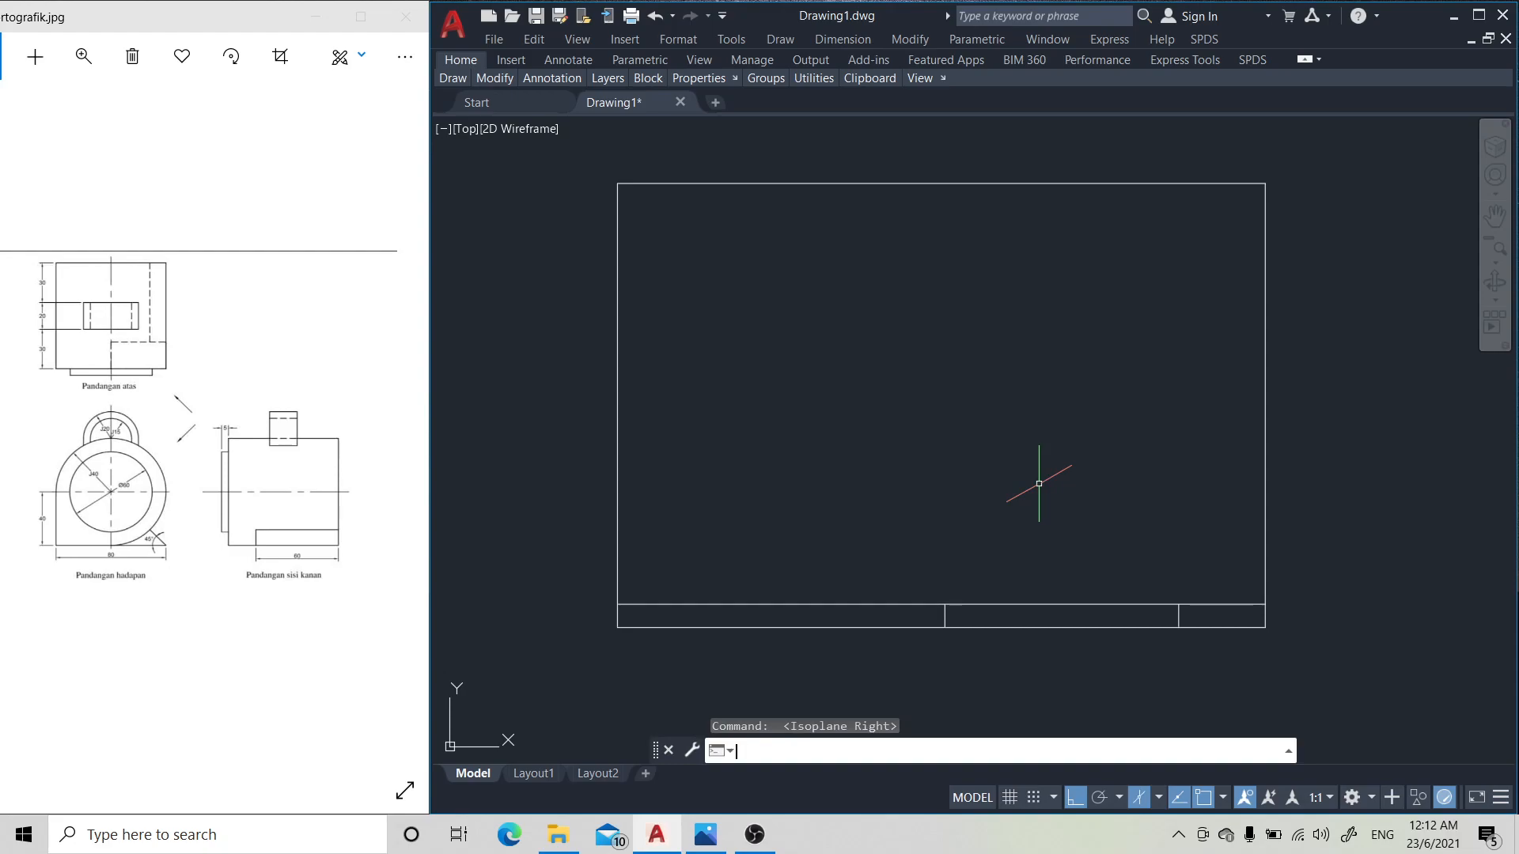
key("F5")
key("F5")
key("F5")
key("F5")
key("F5")
key("F5")
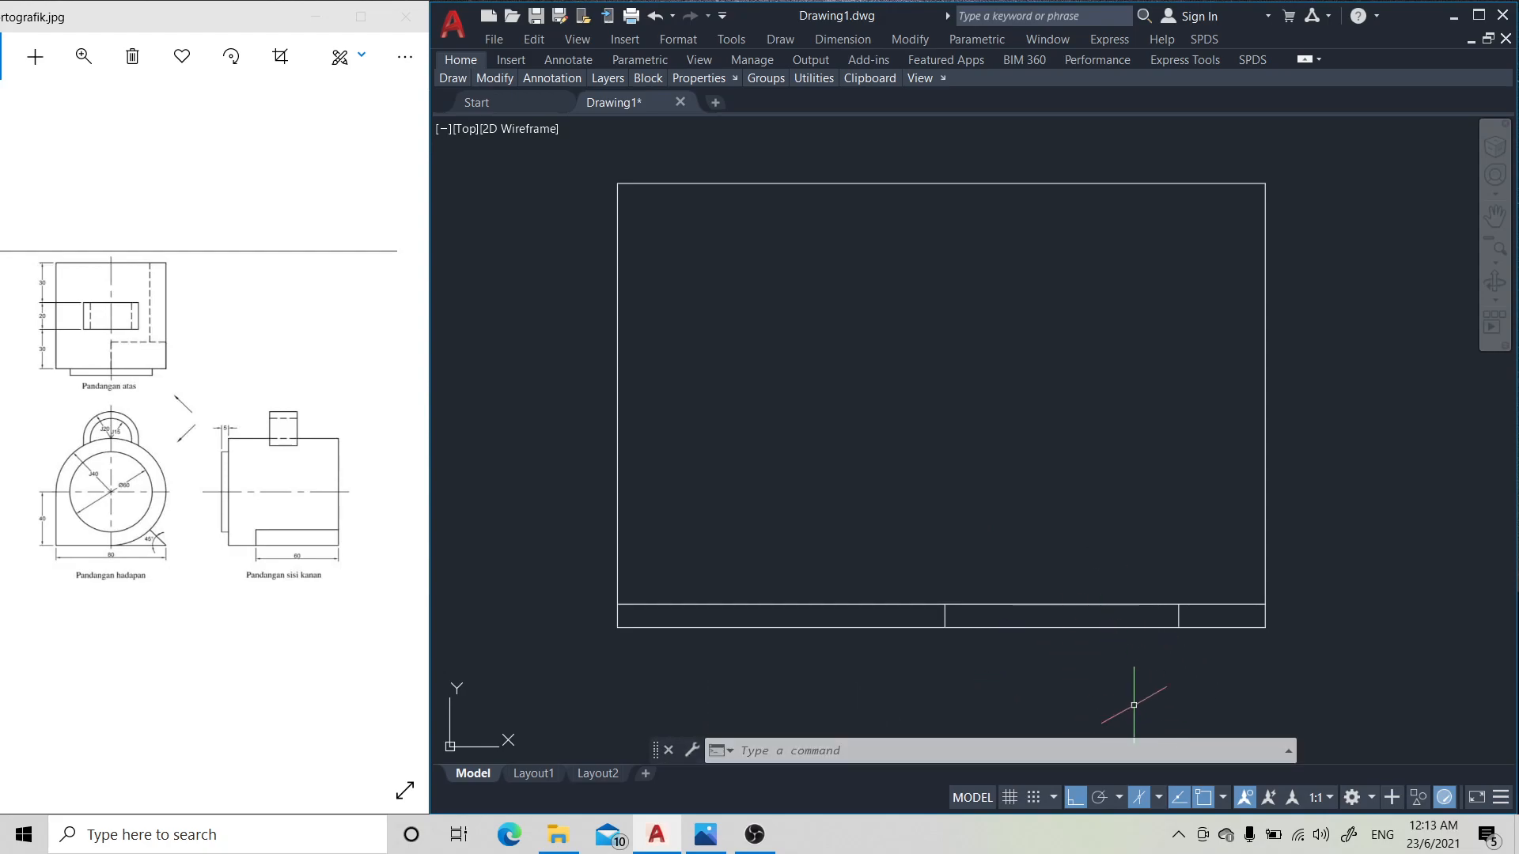
- Select the 30, 60, 90, 120 polar tracking angles and make the BINAAN layer current
left_click(1119, 796)
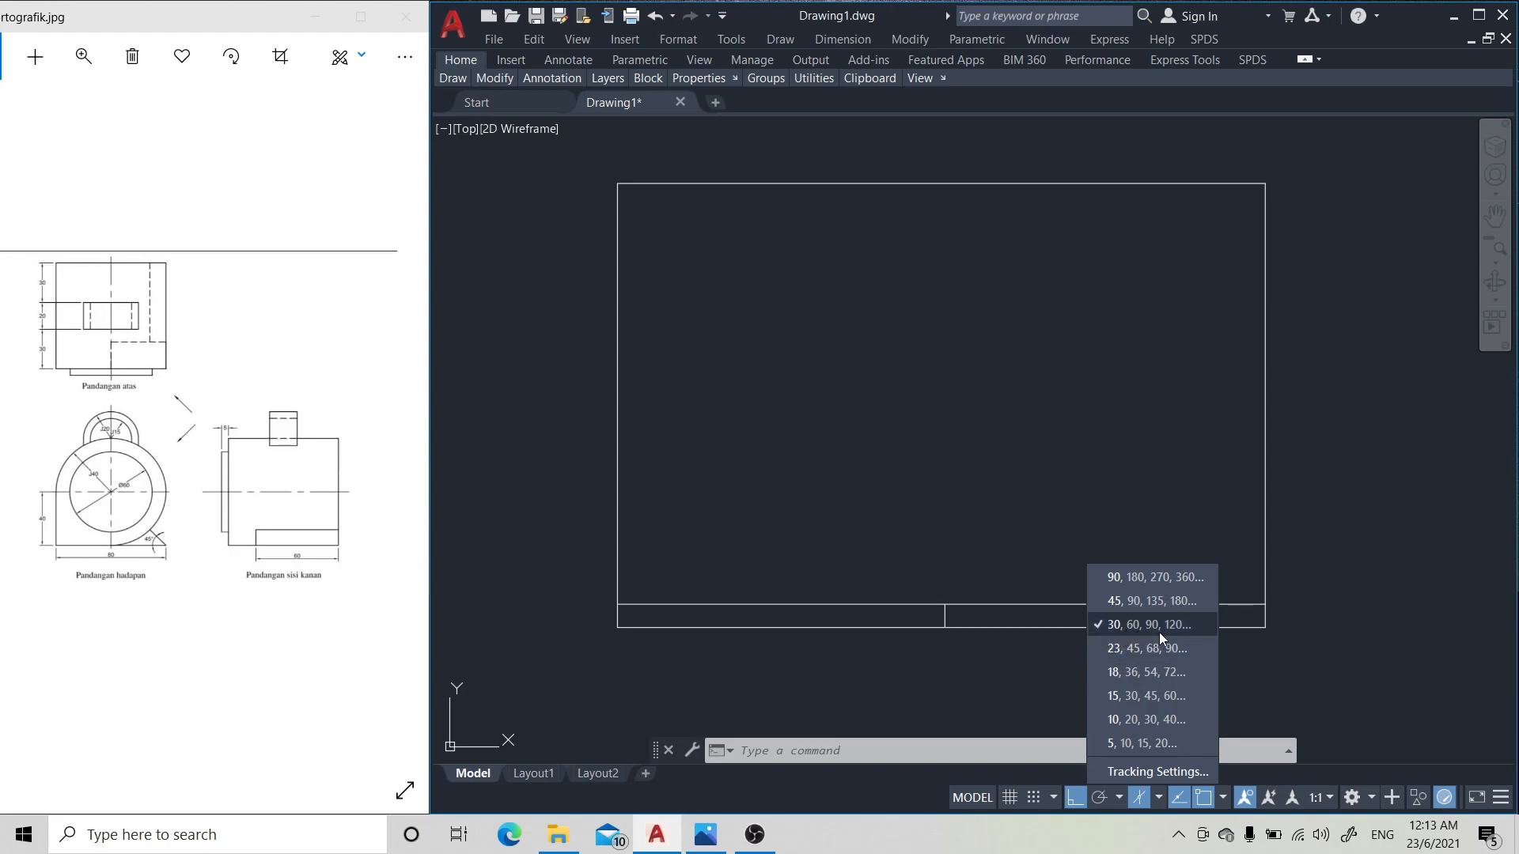
left_click(1117, 625)
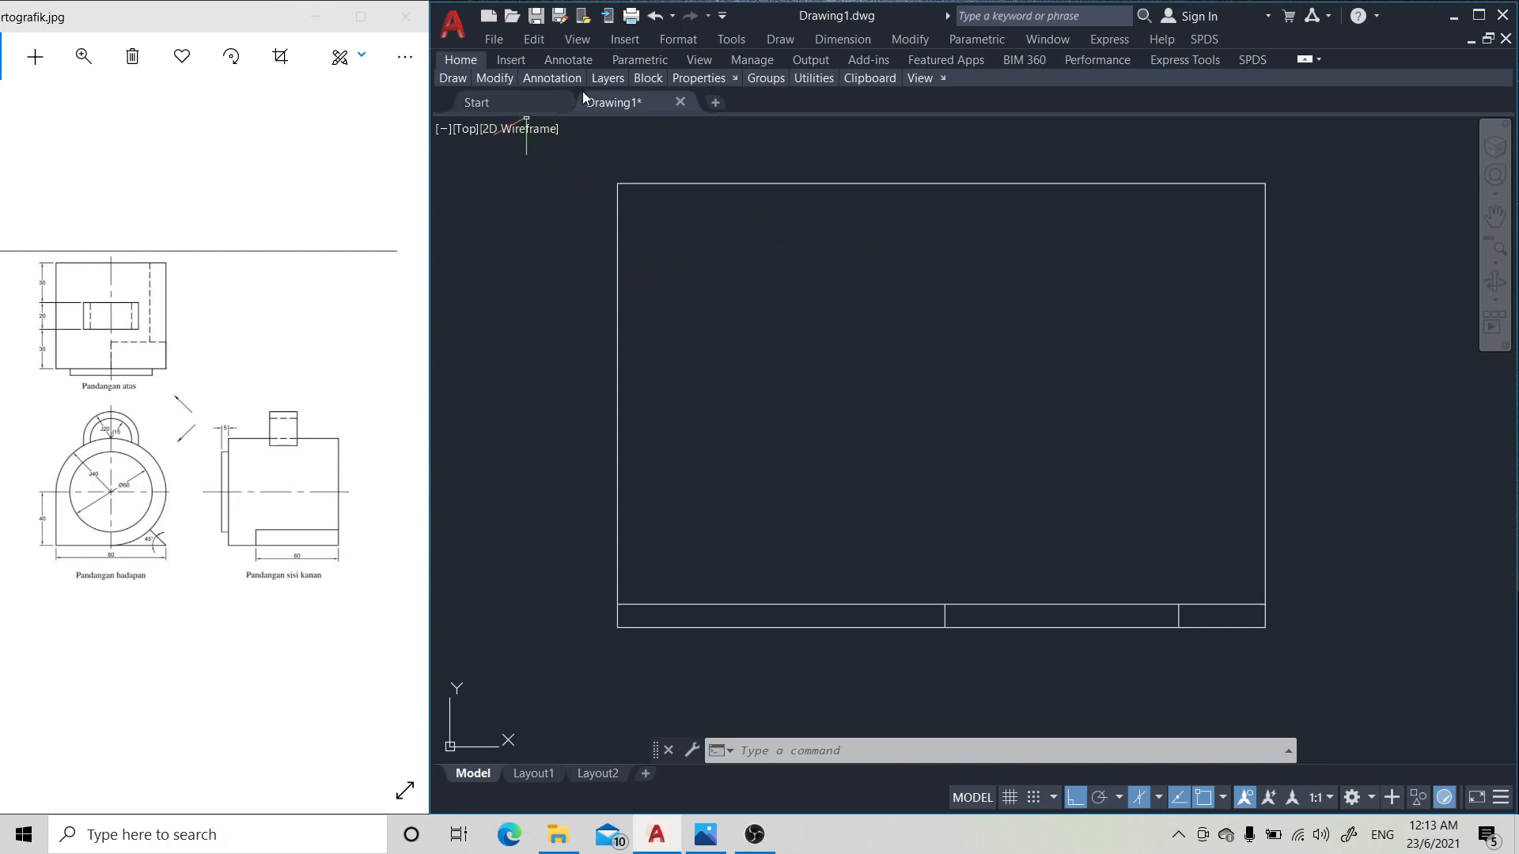
mouse_move(611, 78)
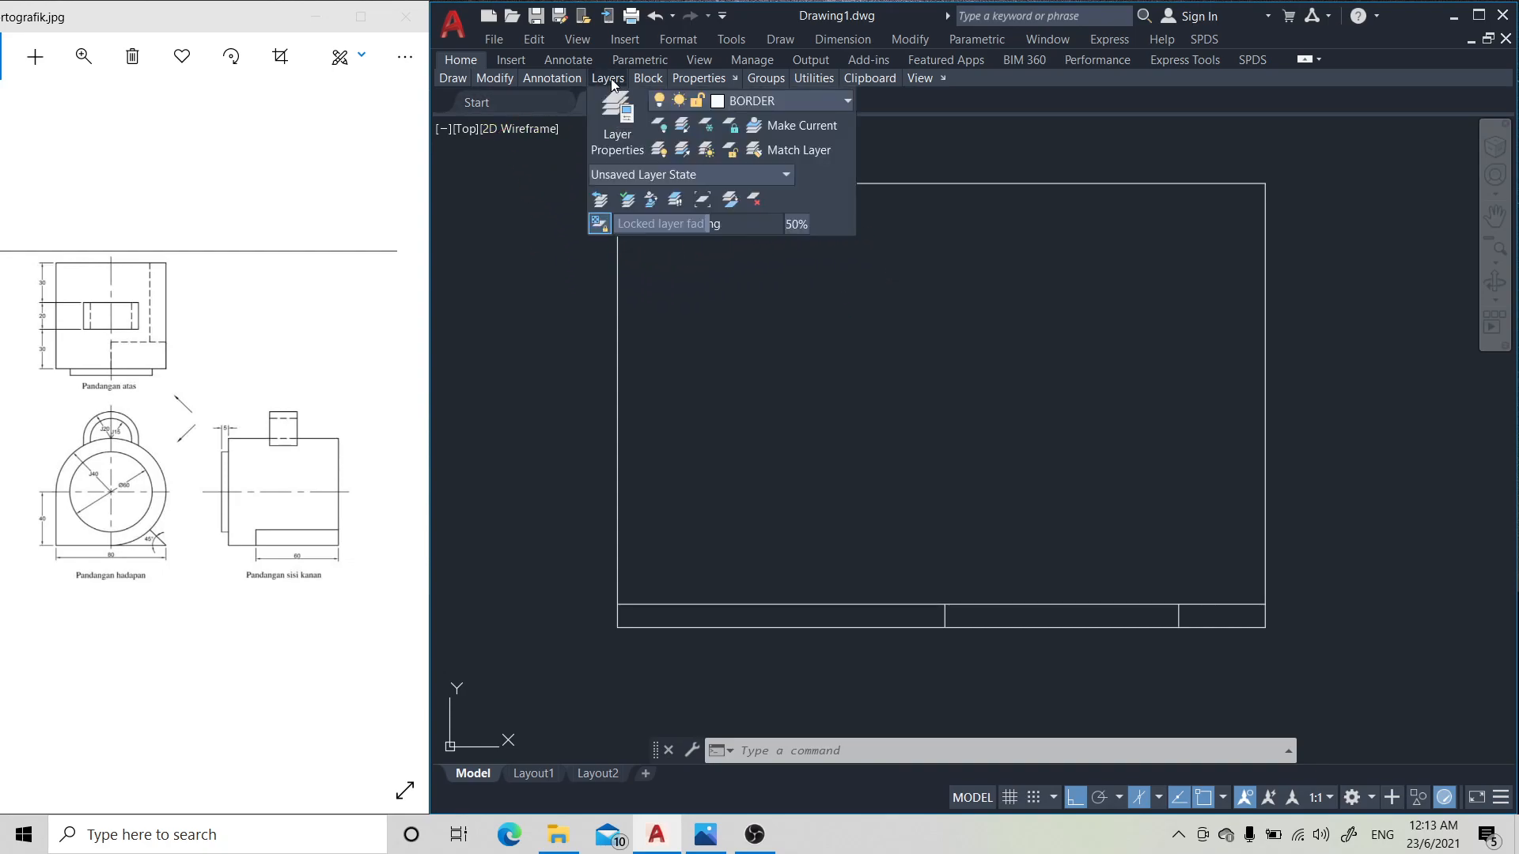
left_click(810, 102)
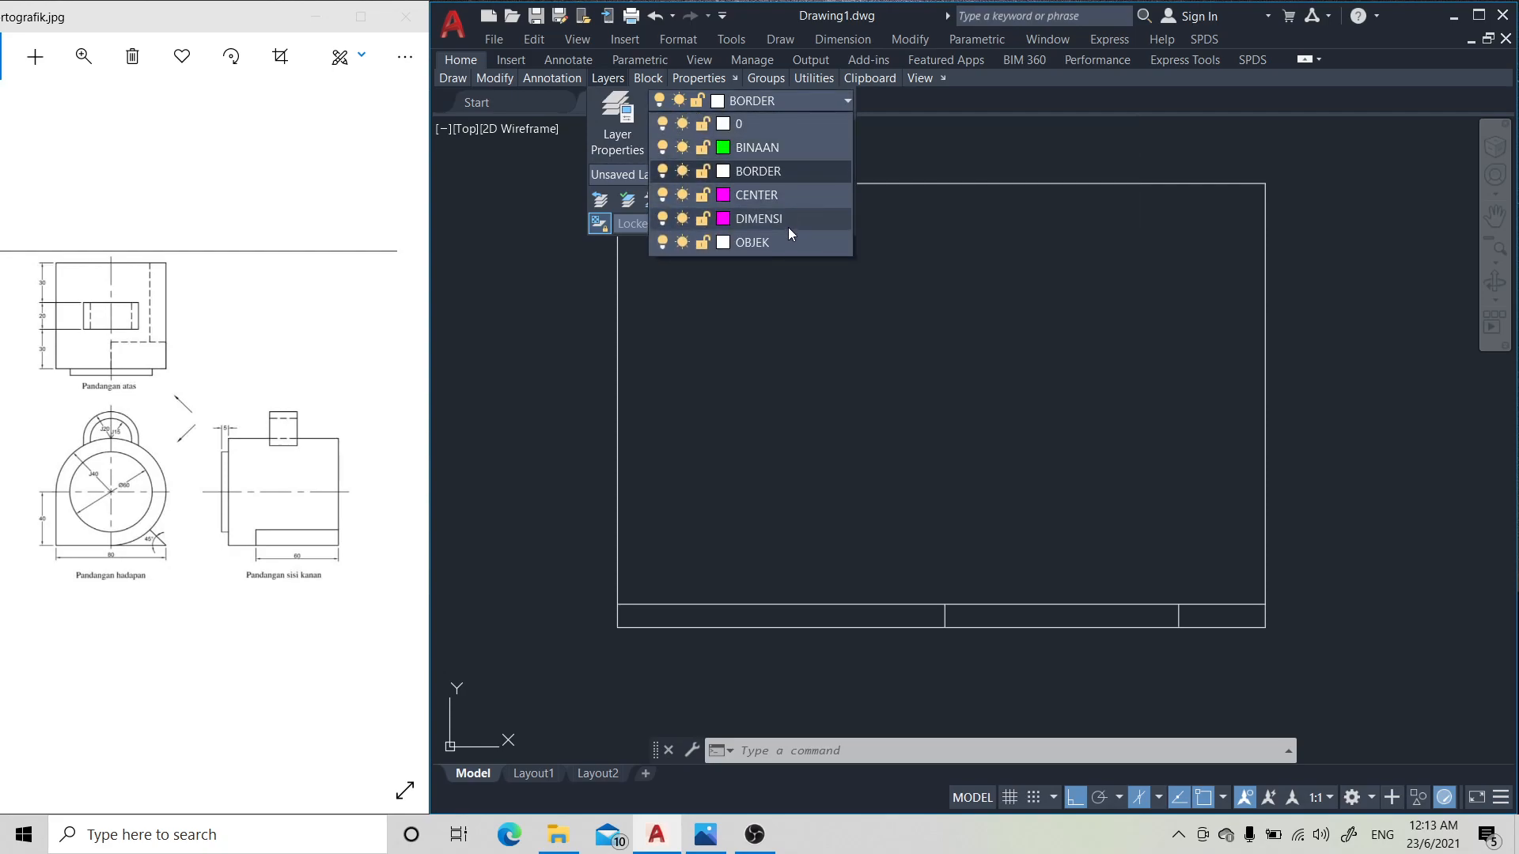
left_click(788, 148)
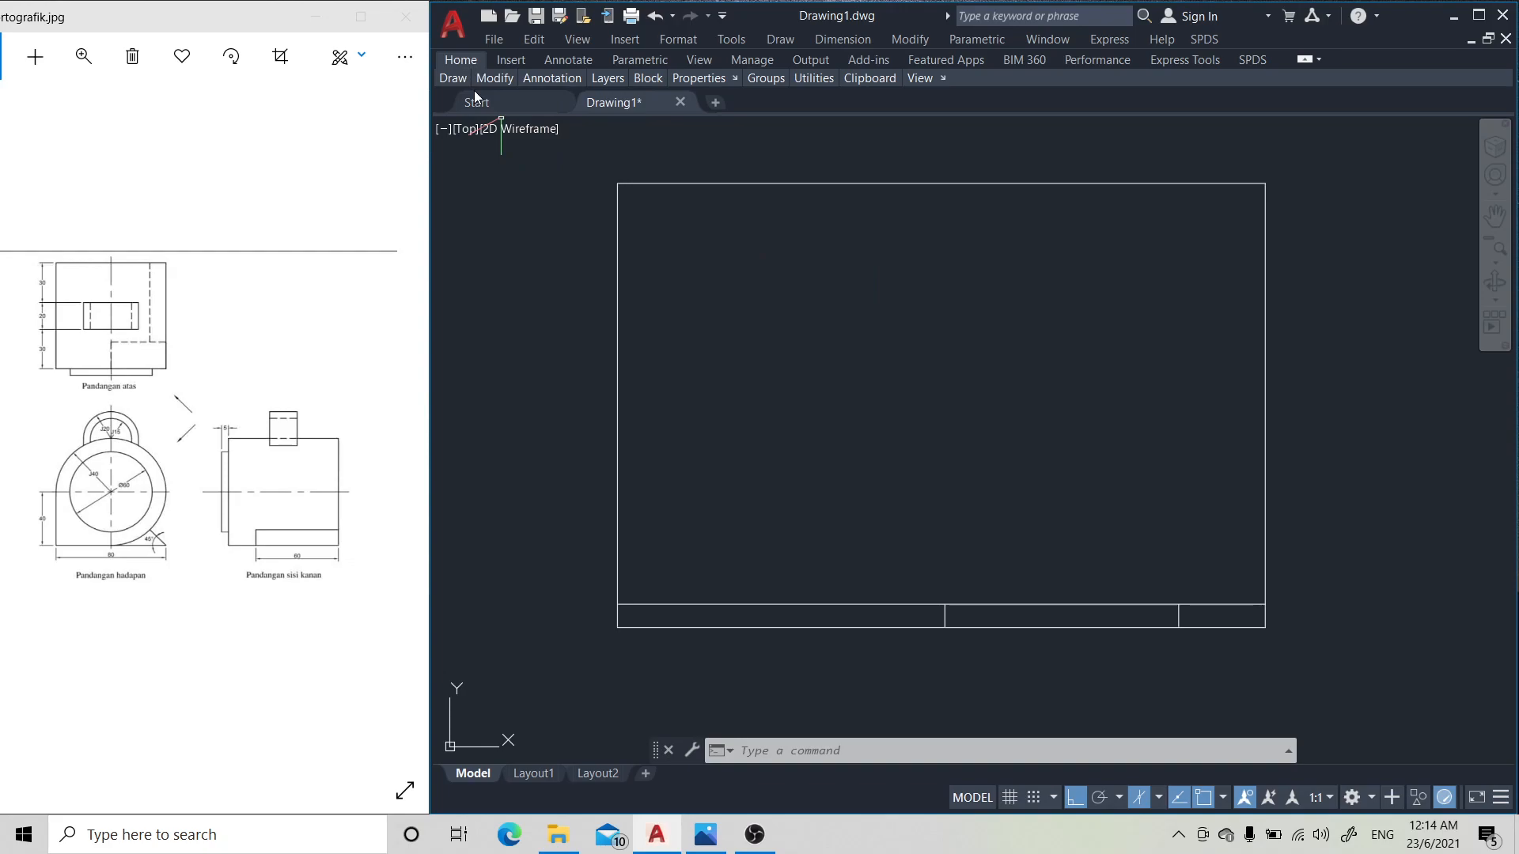
- In isoplane Left, draw an 80 mm line at 330° inside the border's left half, continuing with an 80 mm vertical line upward
mouse_move(454, 87)
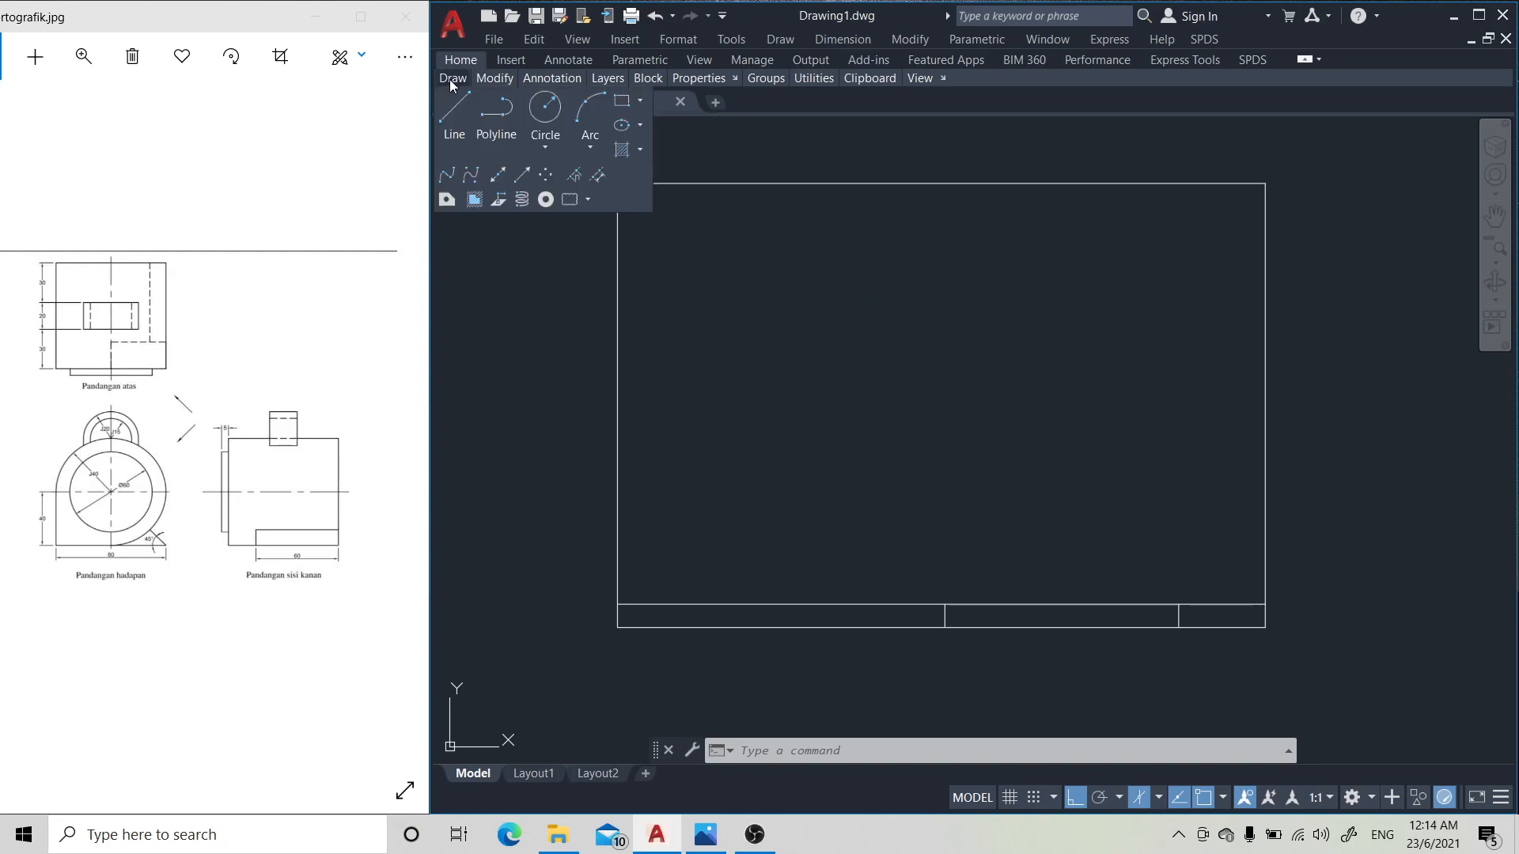
left_click(458, 111)
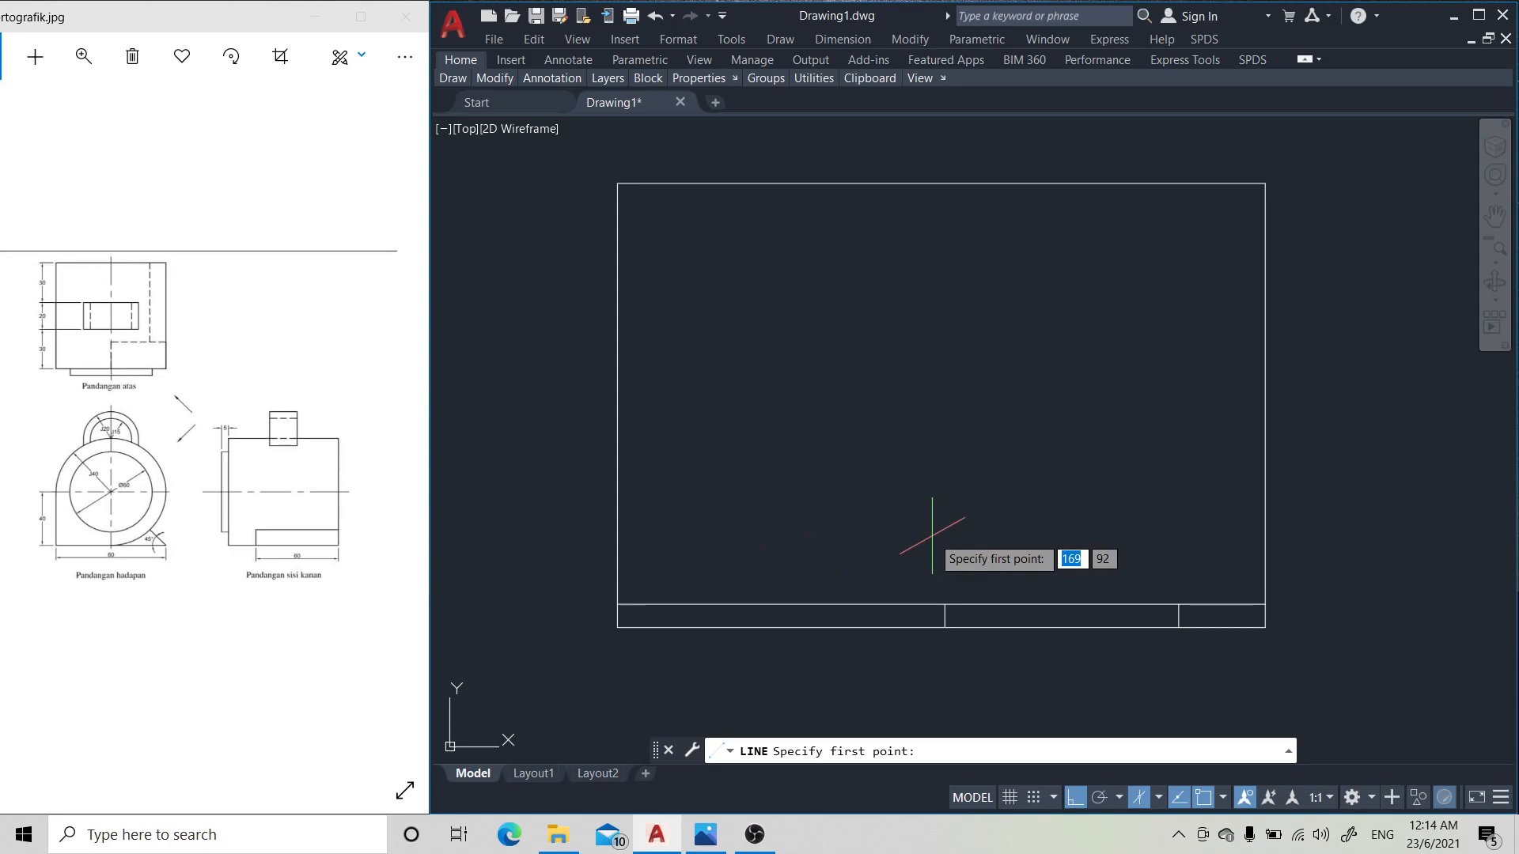
left_click(736, 434)
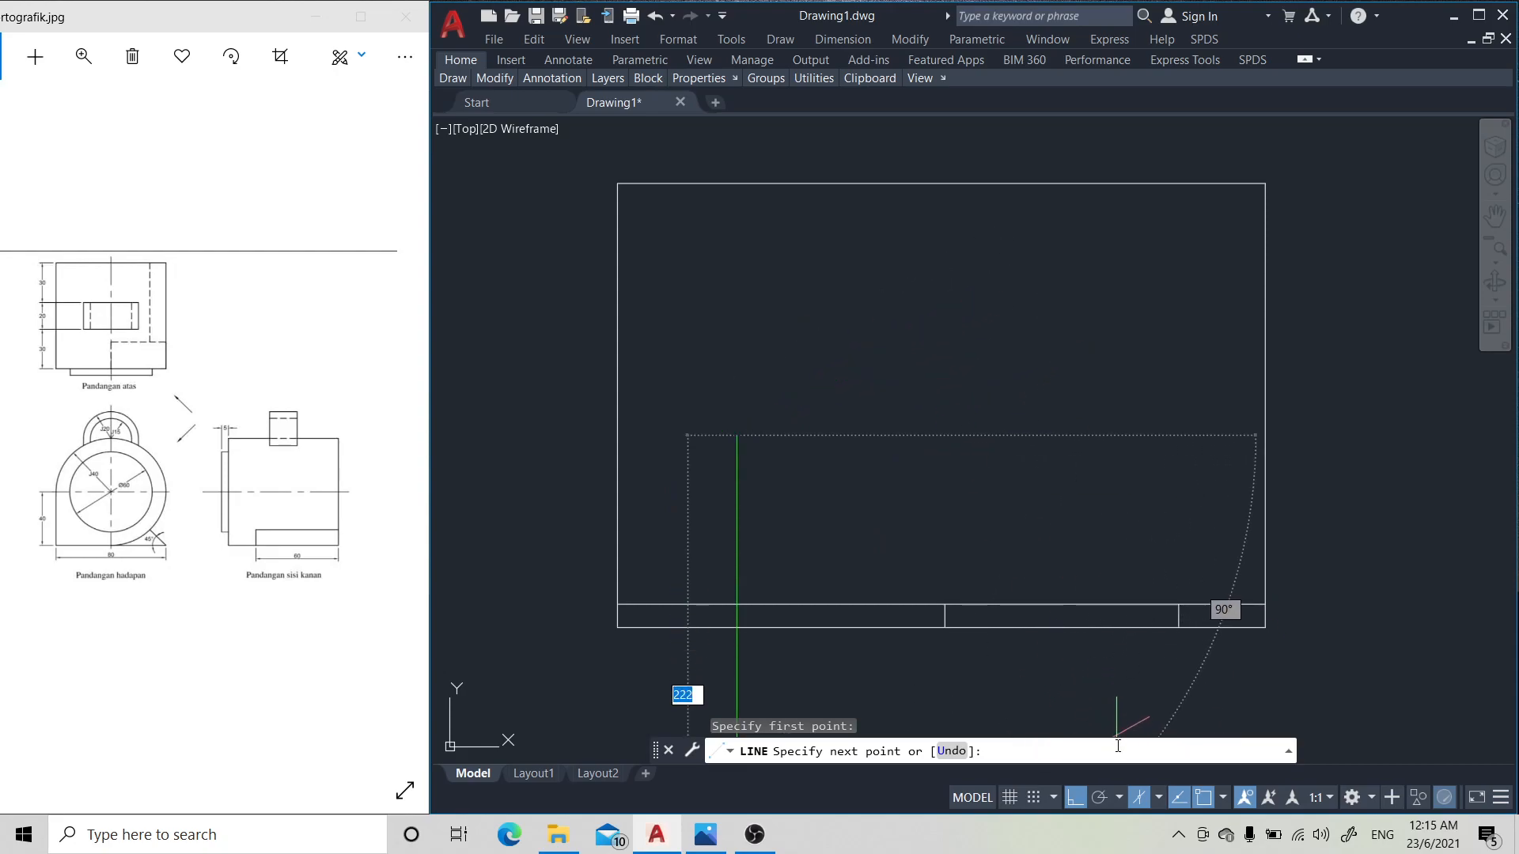
left_click(1157, 799)
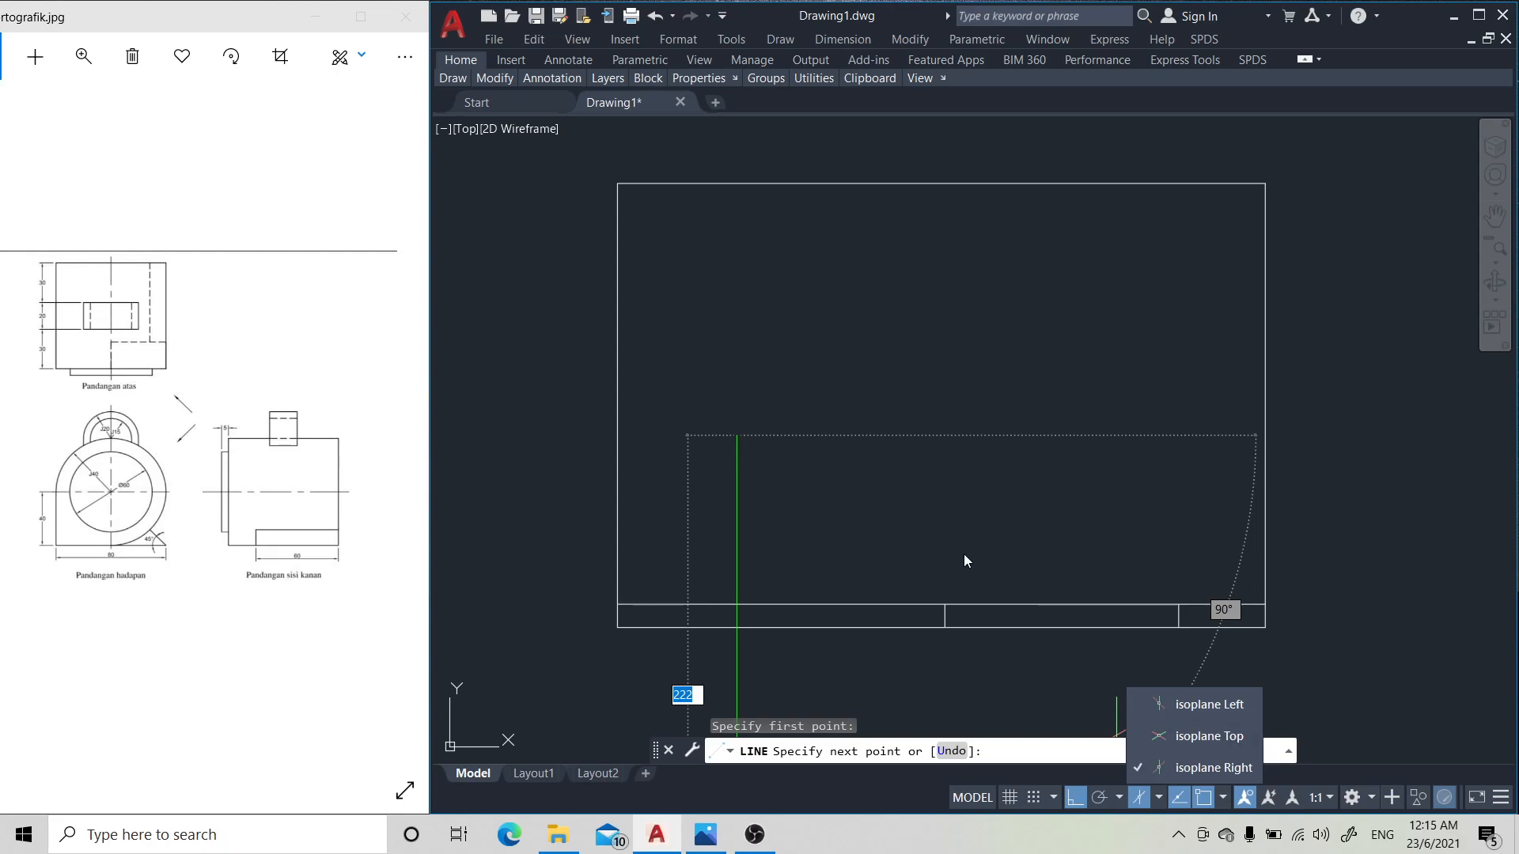
left_click(1173, 703)
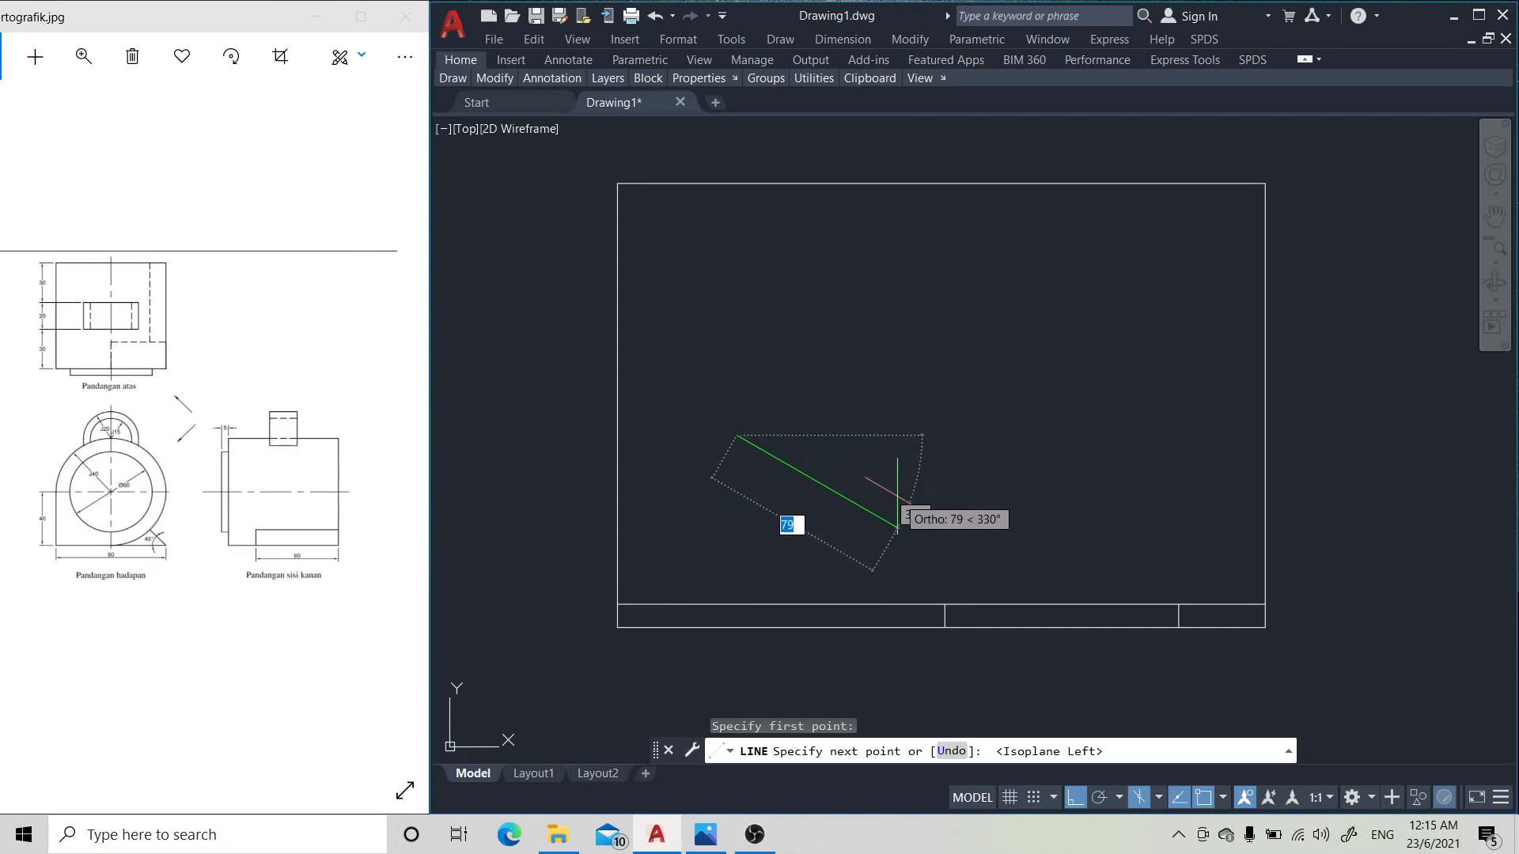
type("80")
key("Return")
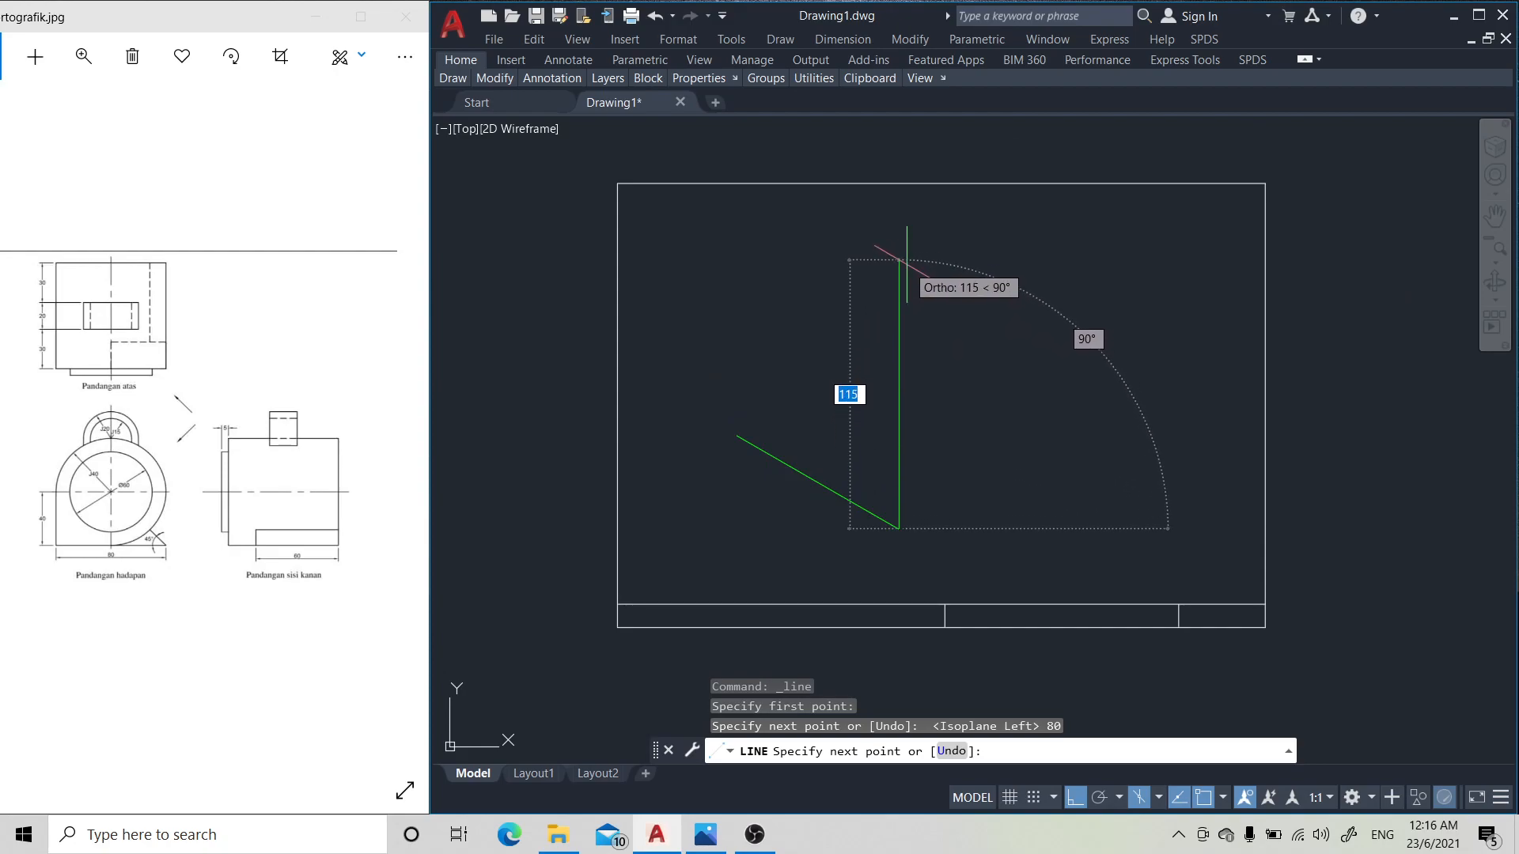
type("80")
key("Return")
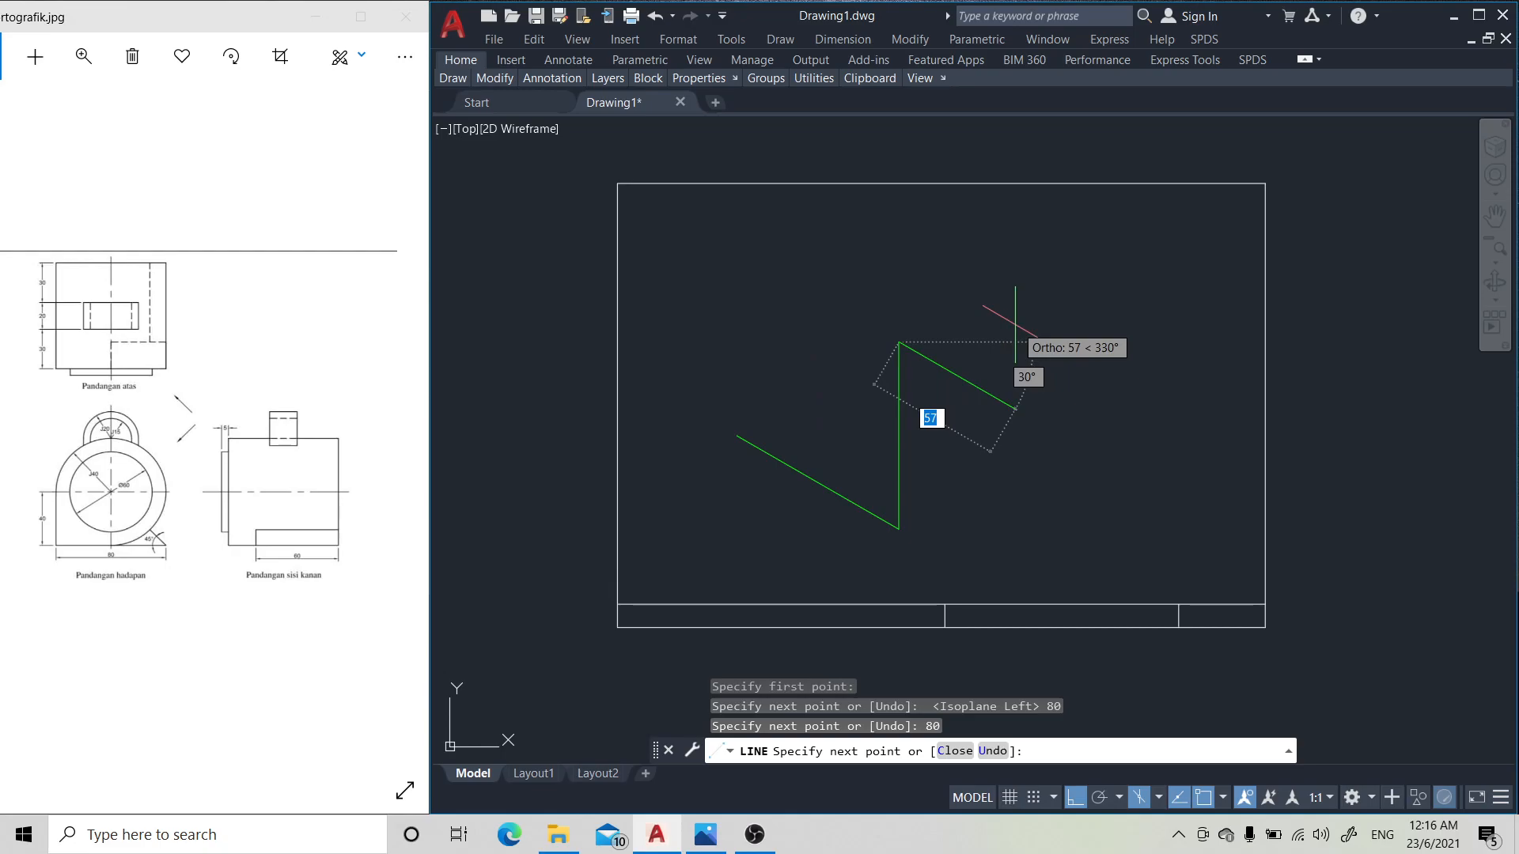
key("Return")
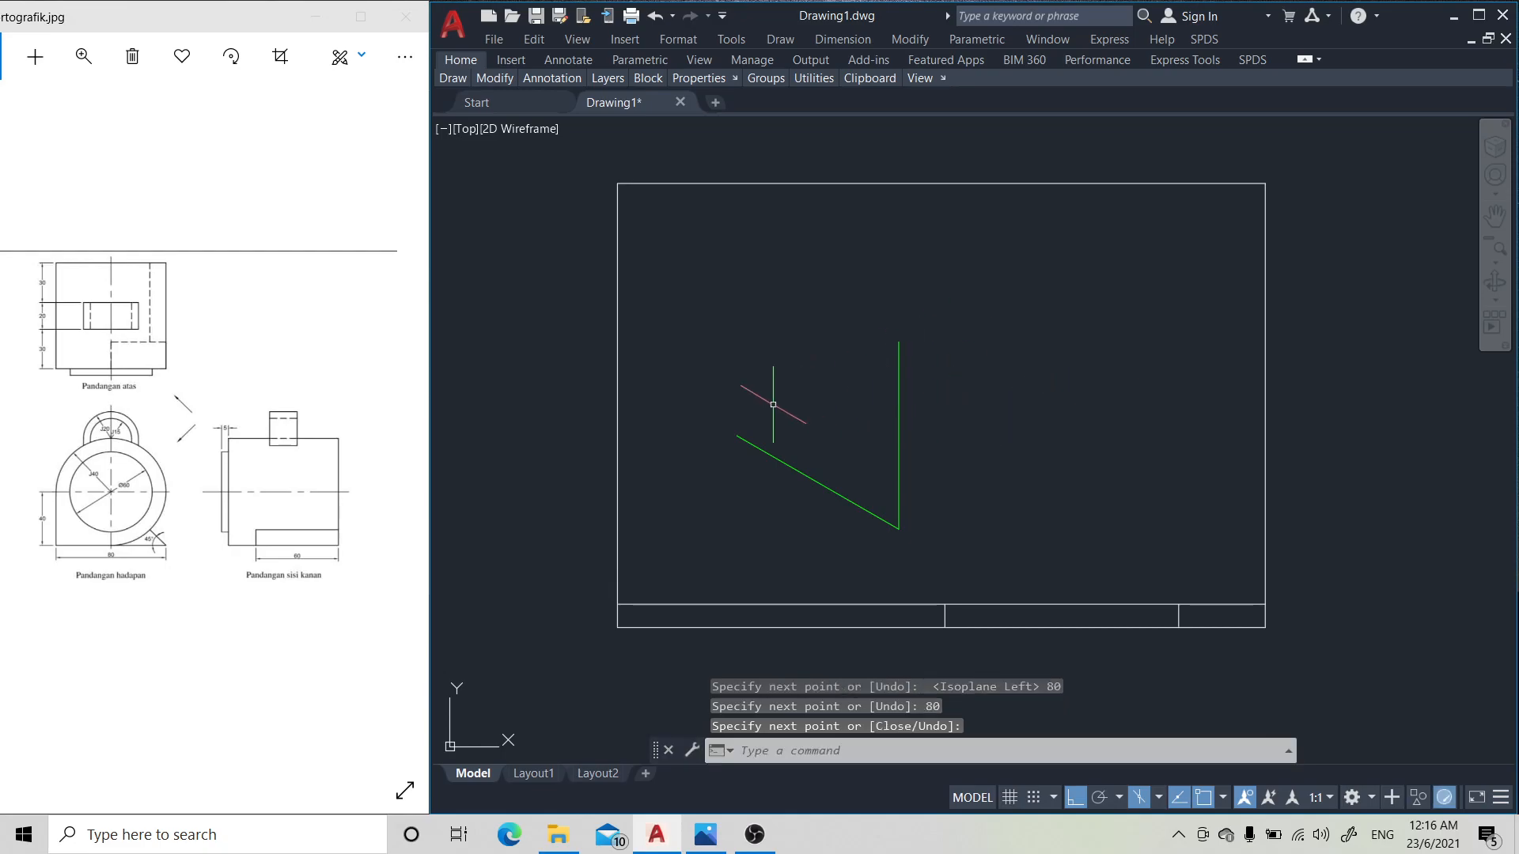
- From the lower corner, draw an 80 mm line at 30° in isoplane Top, continuing with an 80 mm vertical line upward in isoplane Right
mouse_move(458, 80)
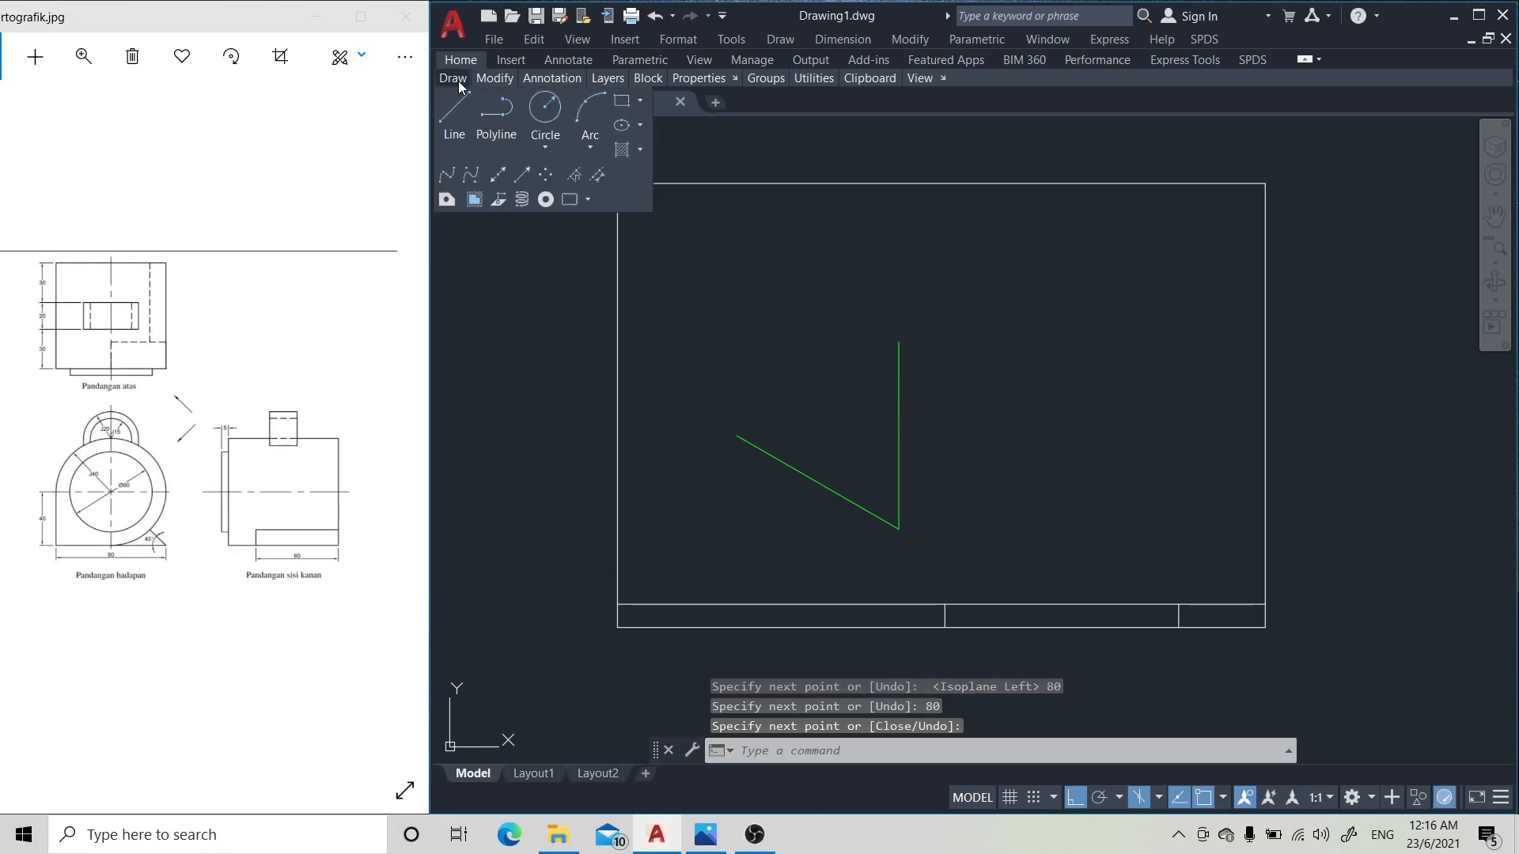
left_click(467, 113)
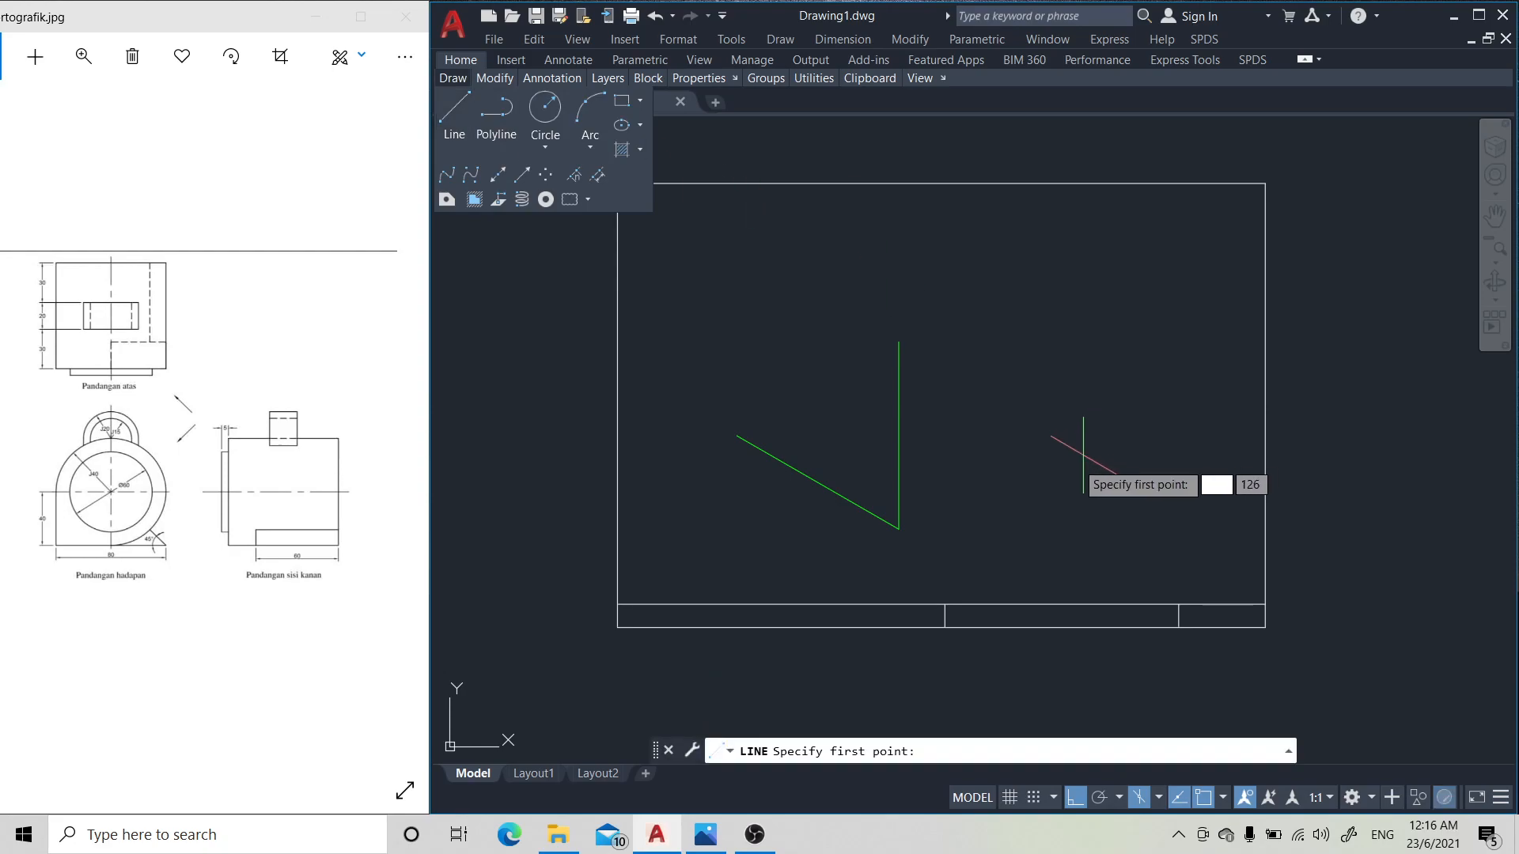
left_click(900, 529)
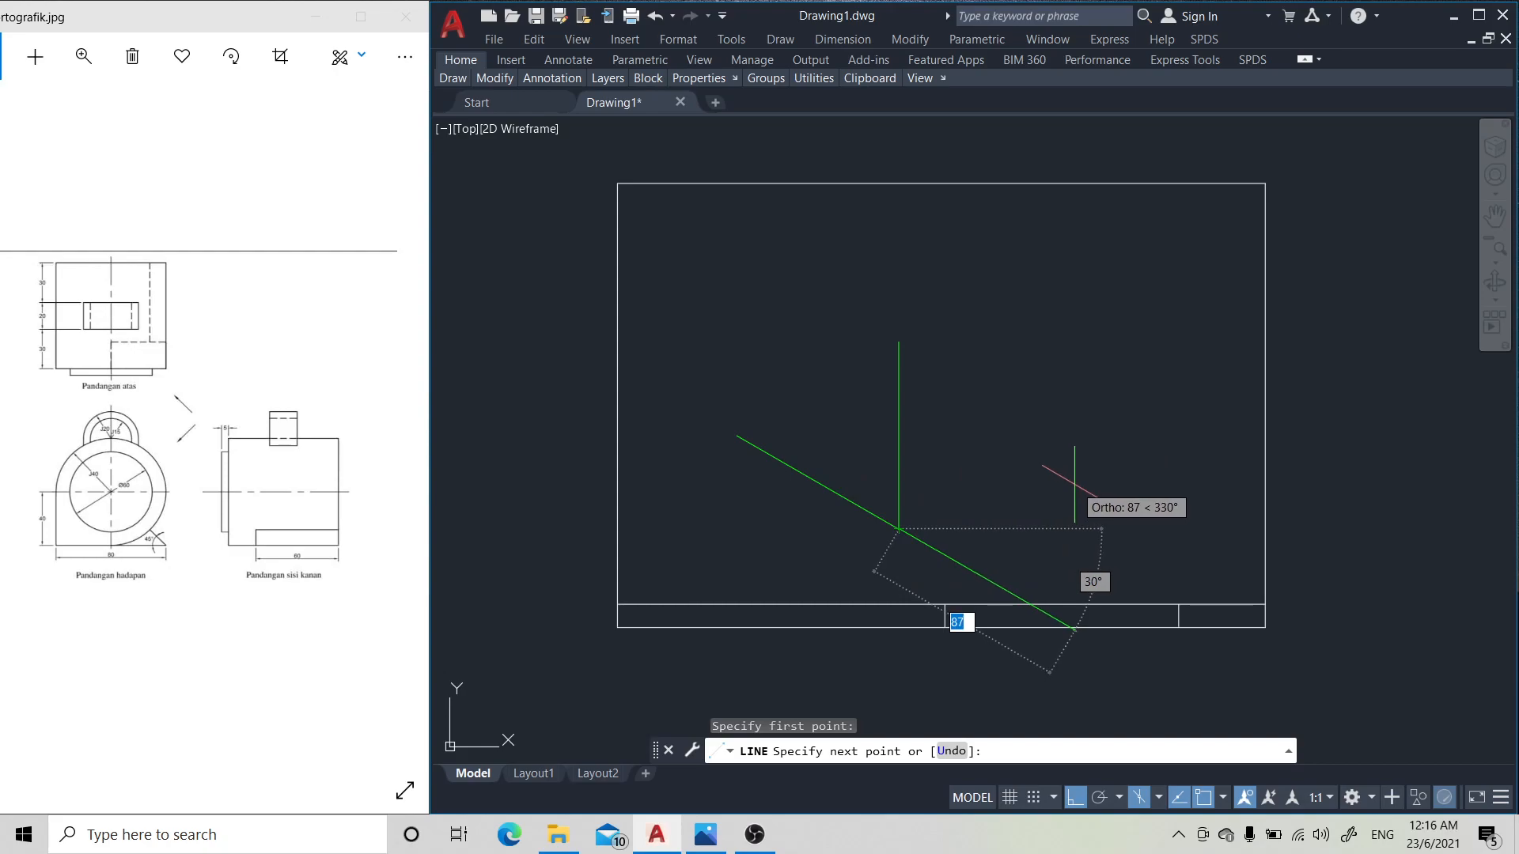
key("F5")
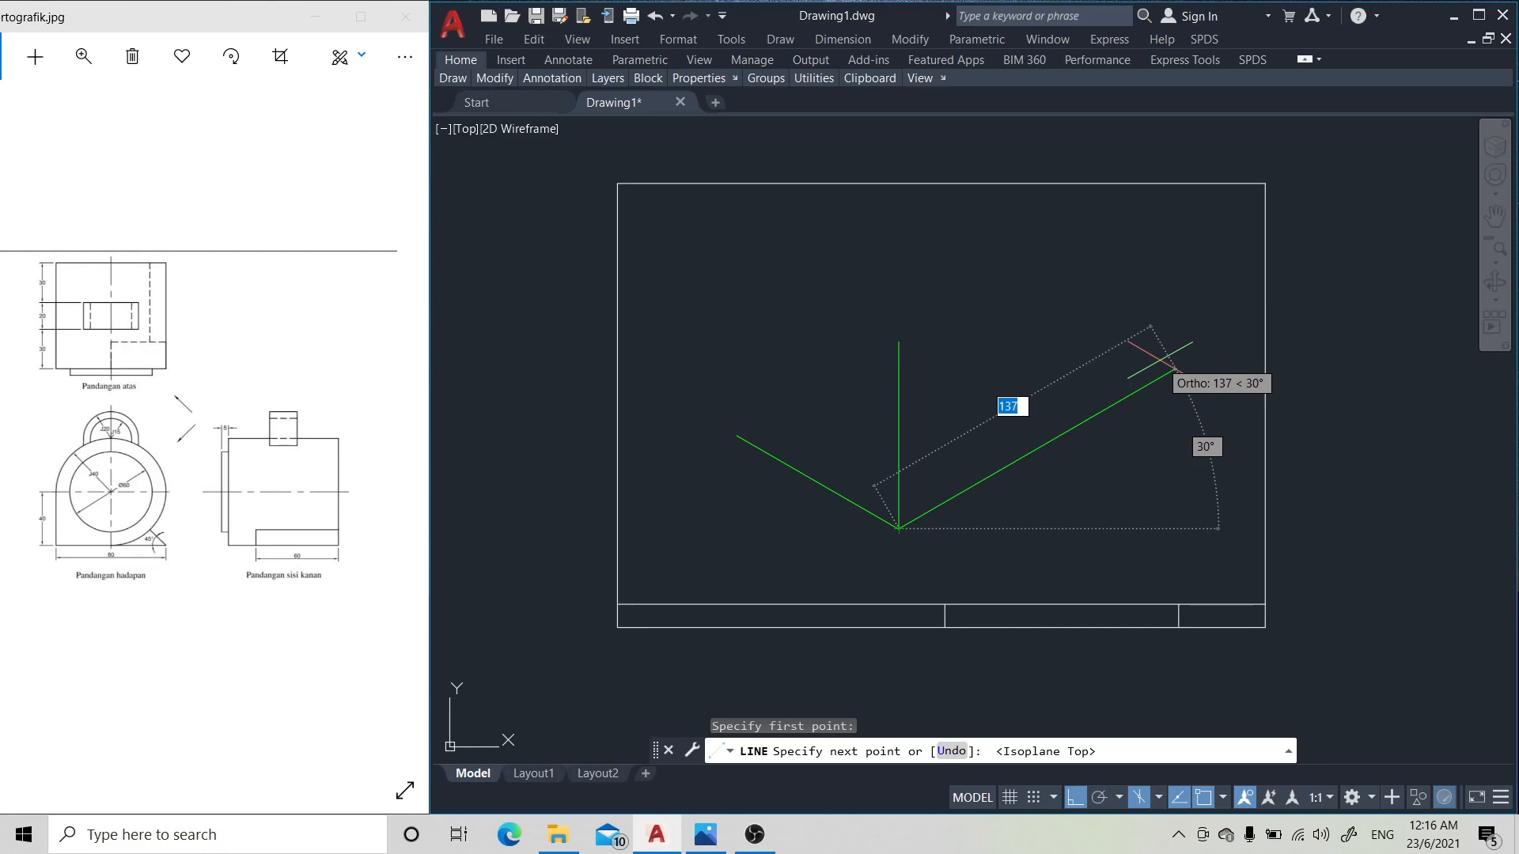
type("80")
key("Return")
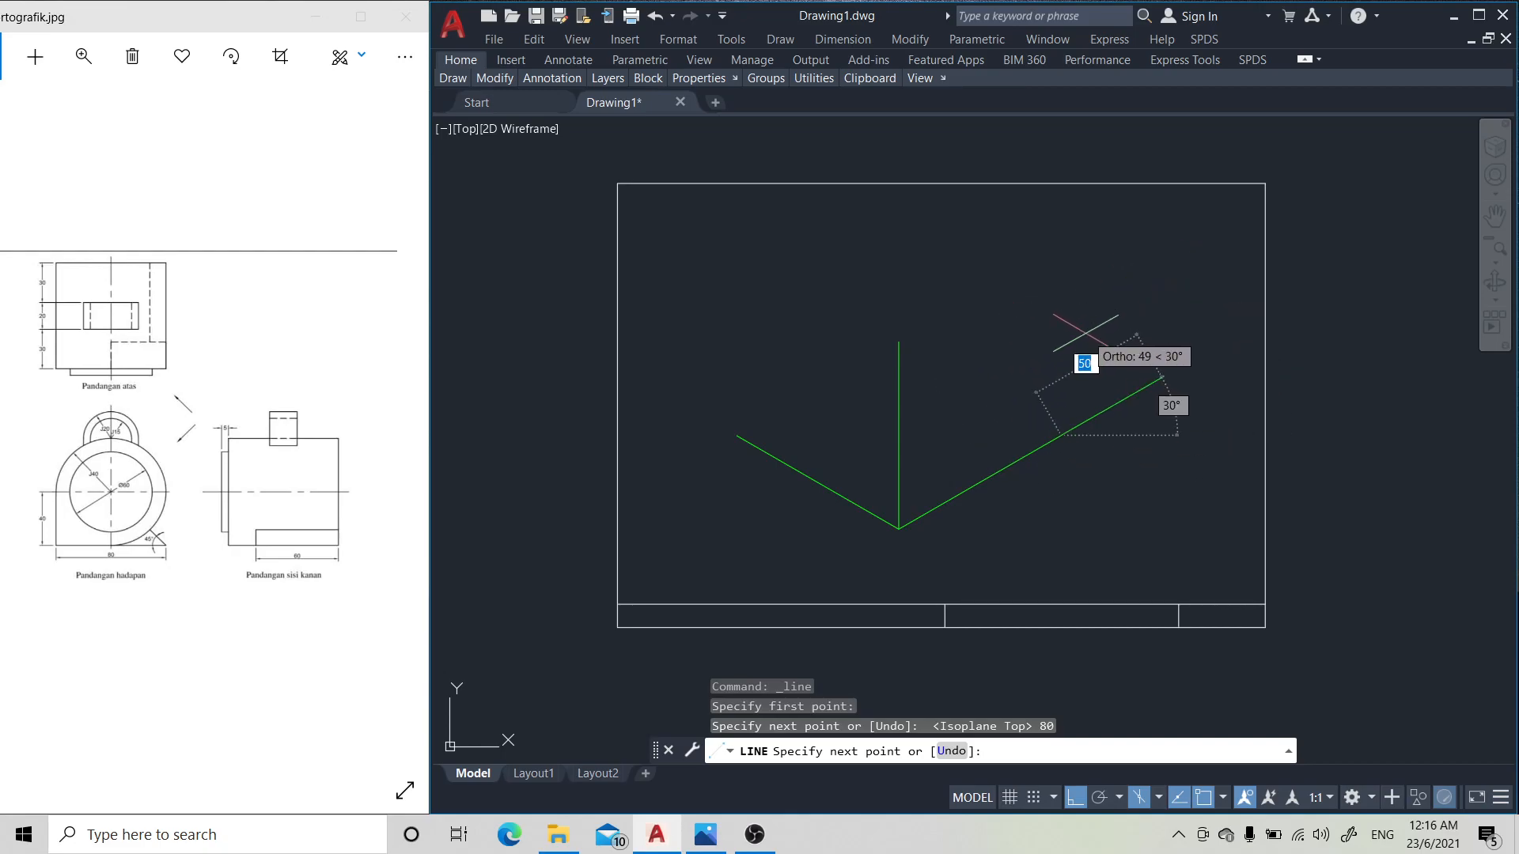
key("F5")
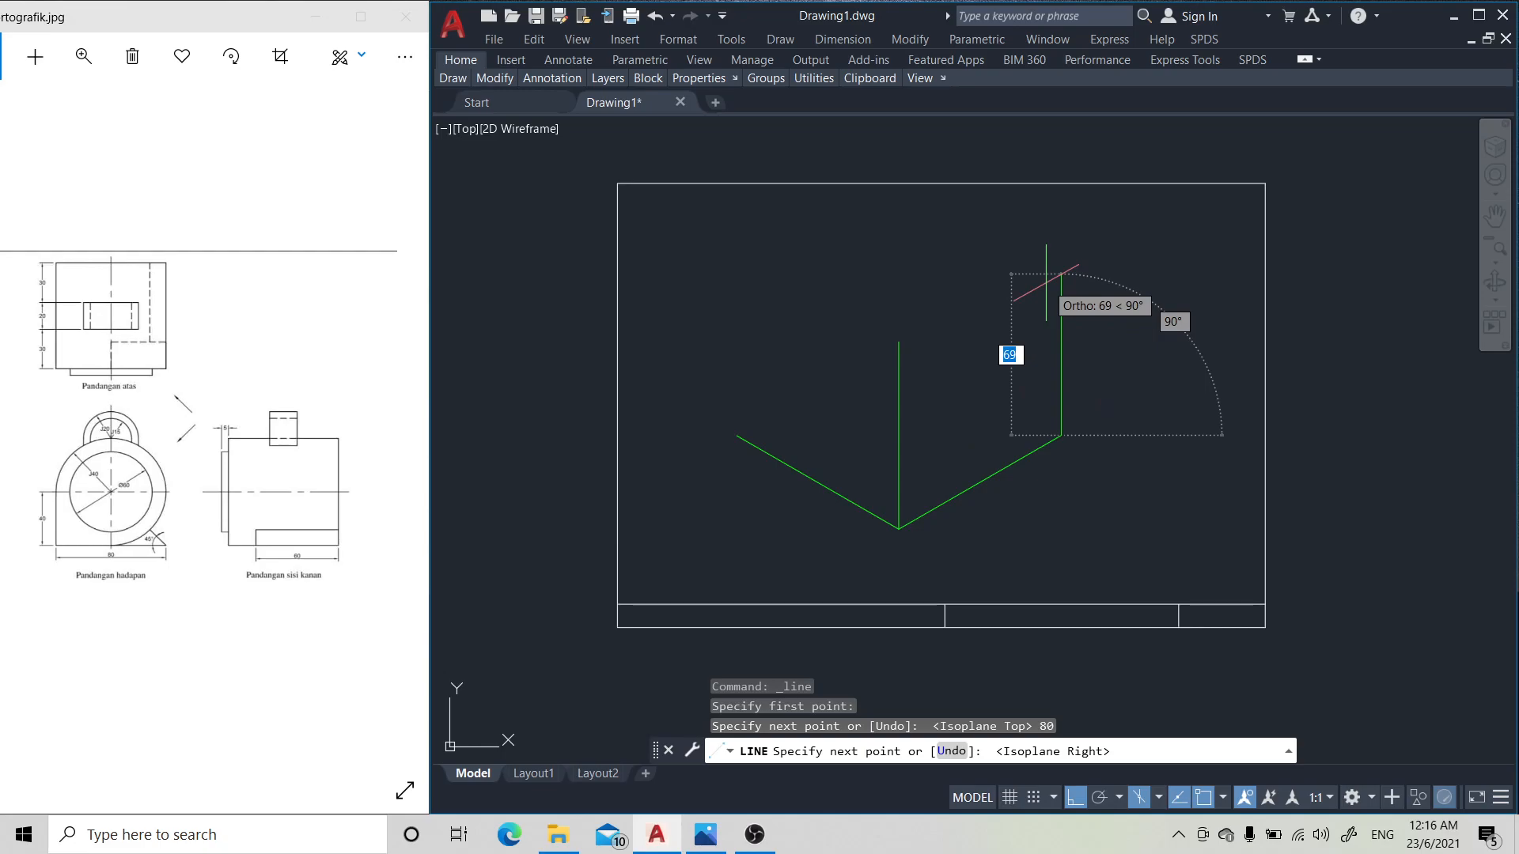
type("80")
key("Return")
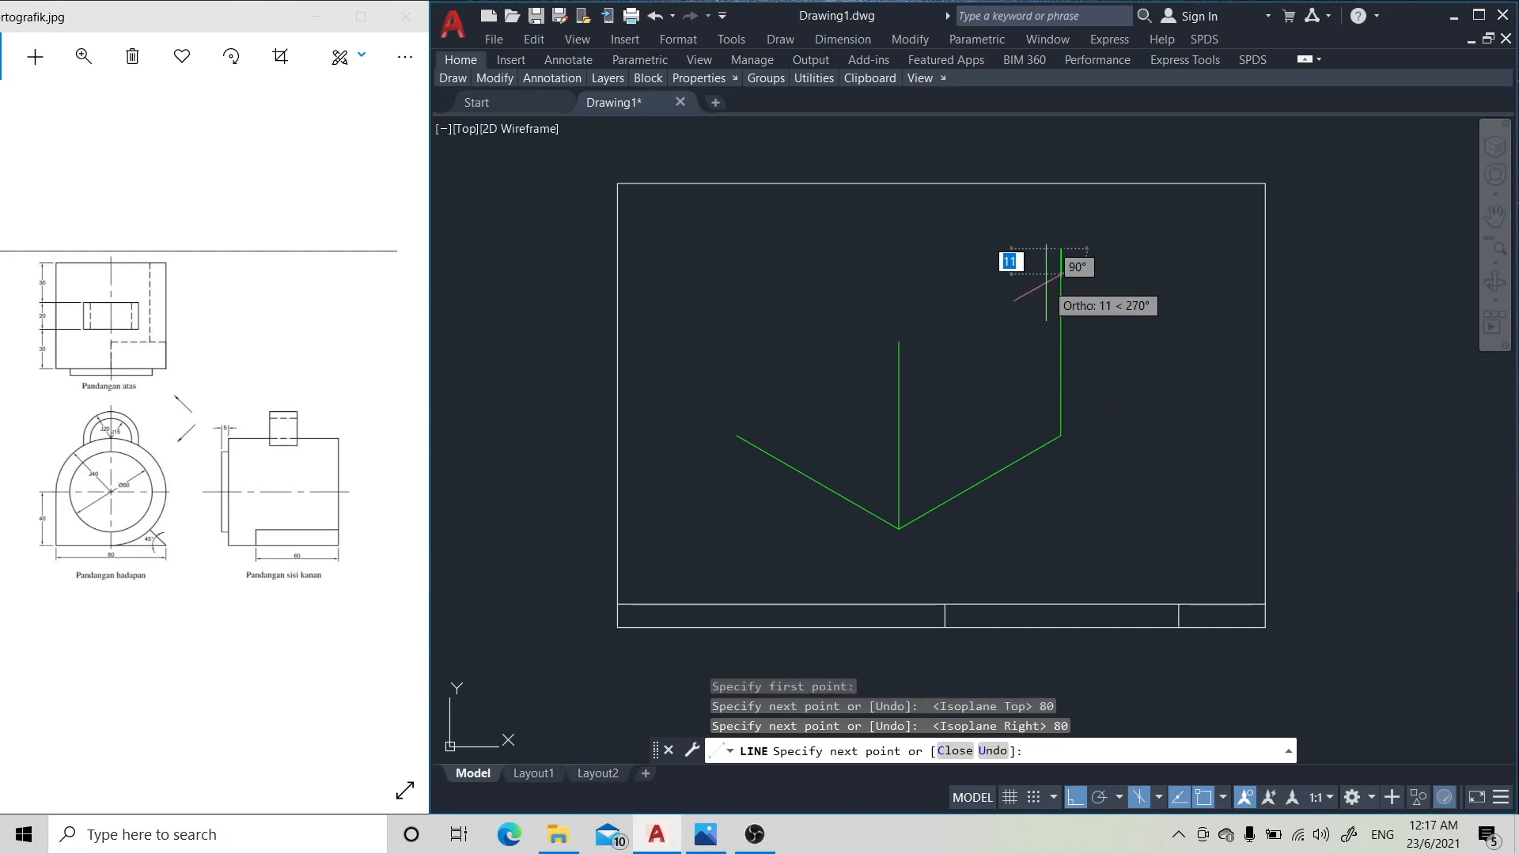
- Connect the right face to the centre edge's top, then draw an 80 mm line at 150° in isoplane Left and close the left face vertically
left_click(898, 342)
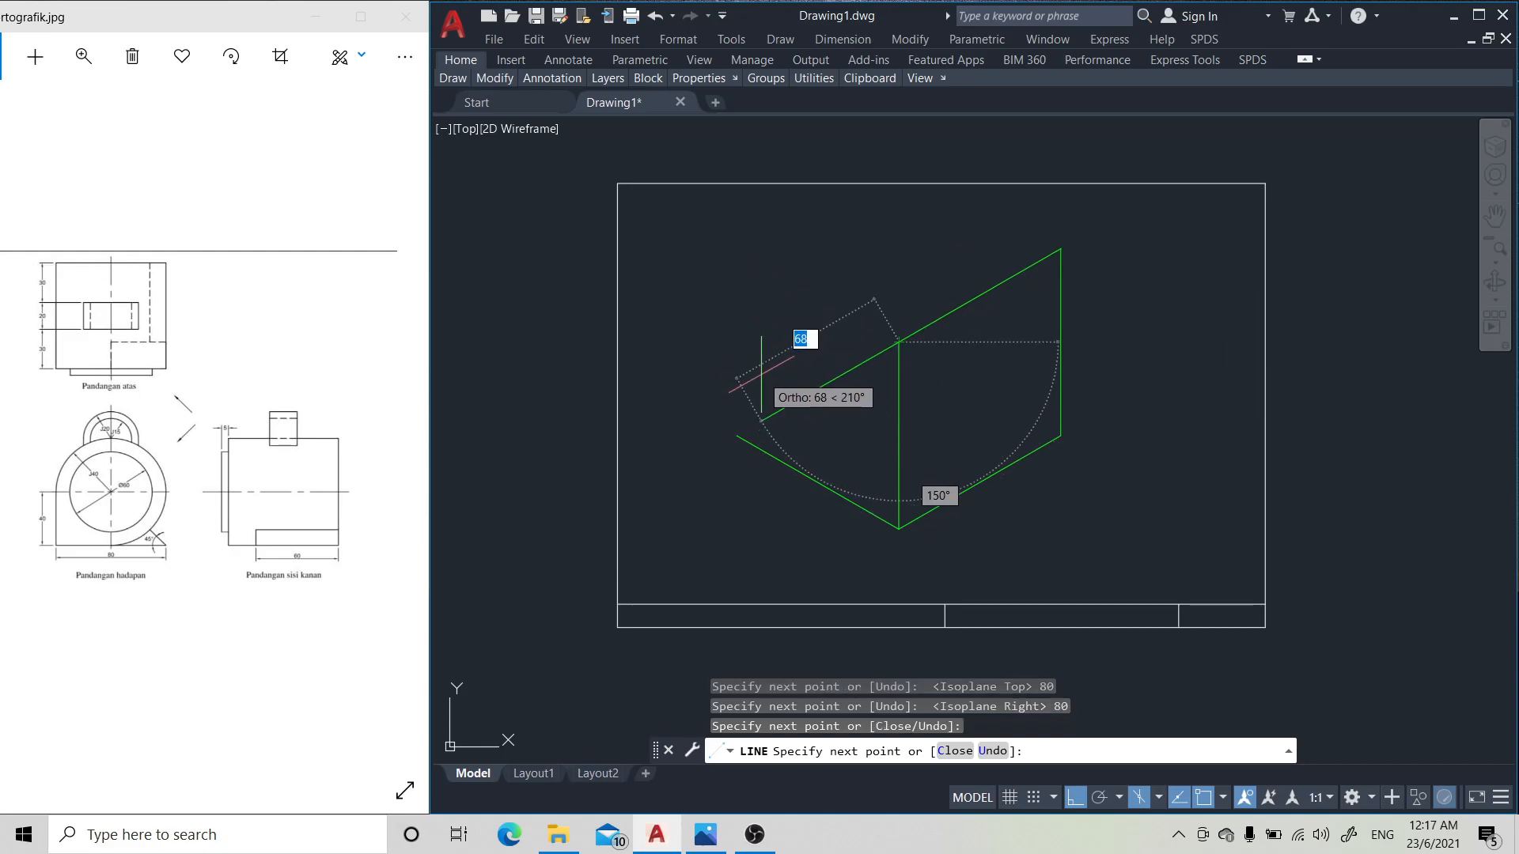
key("F5")
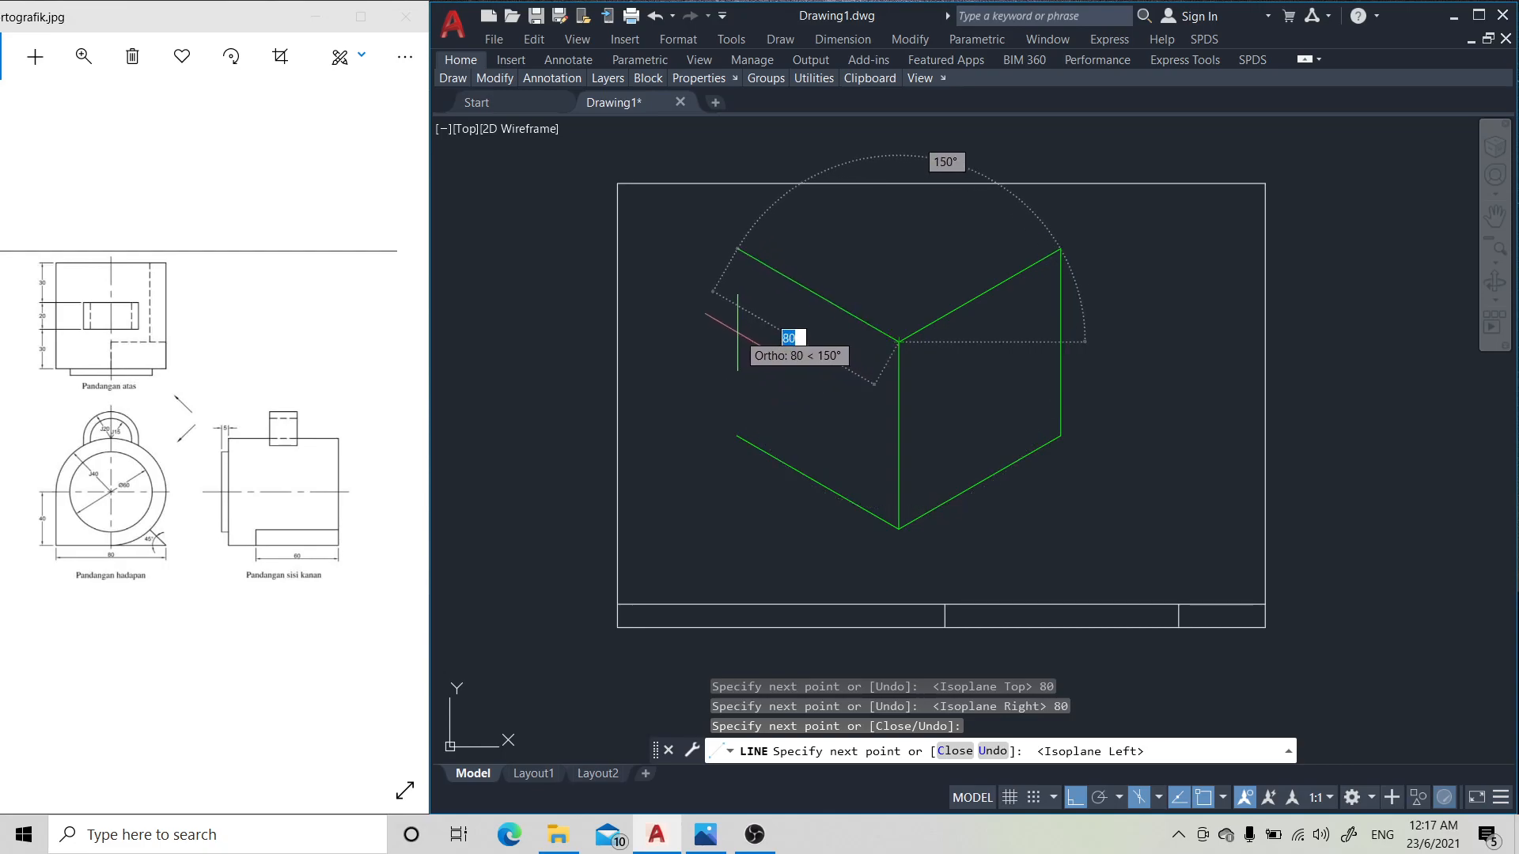
type("8")
key("Return")
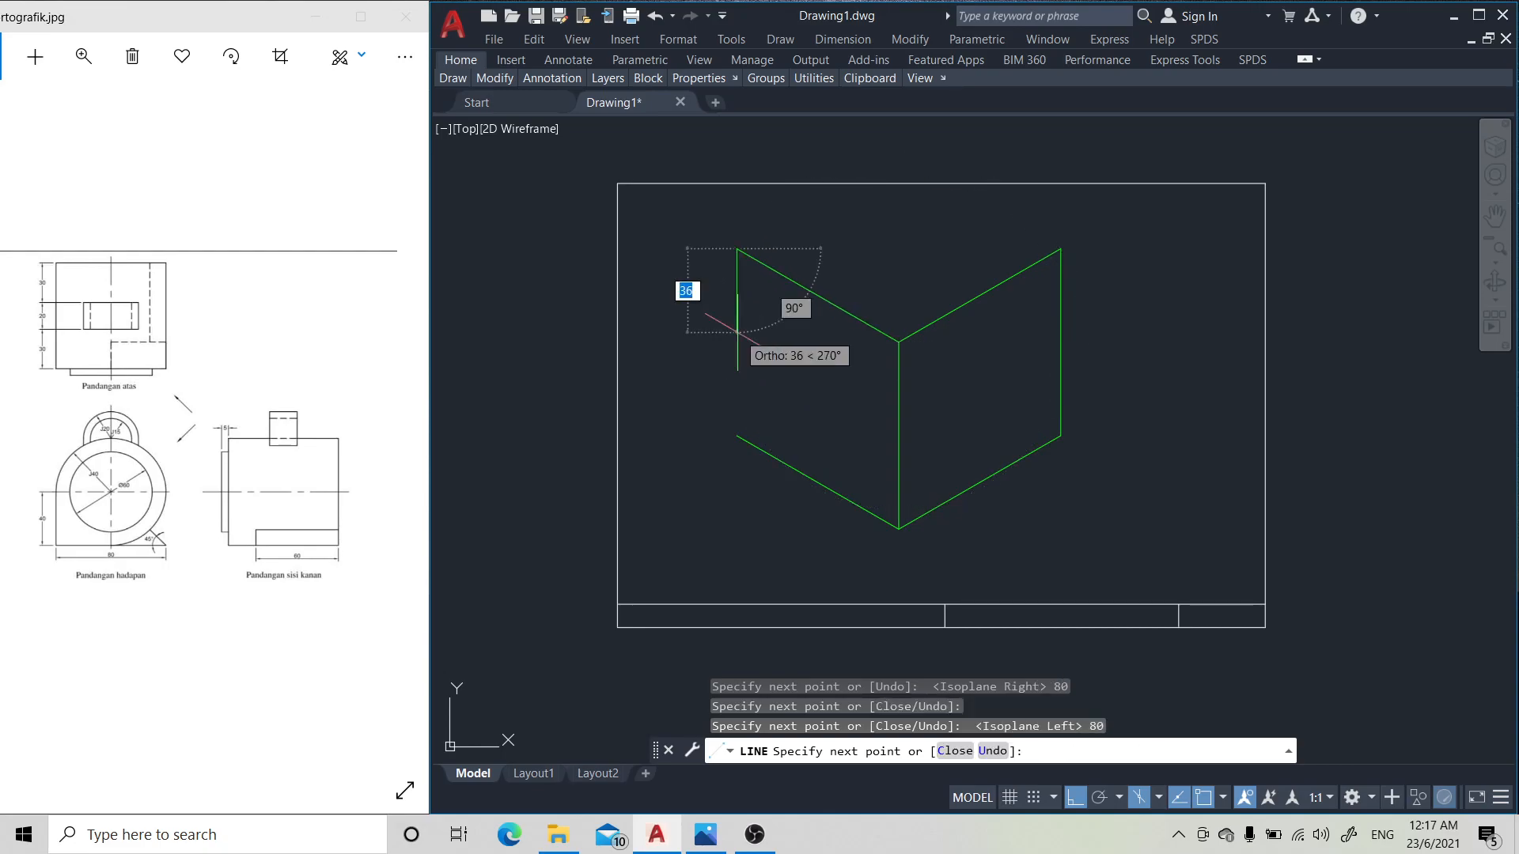
left_click(737, 435)
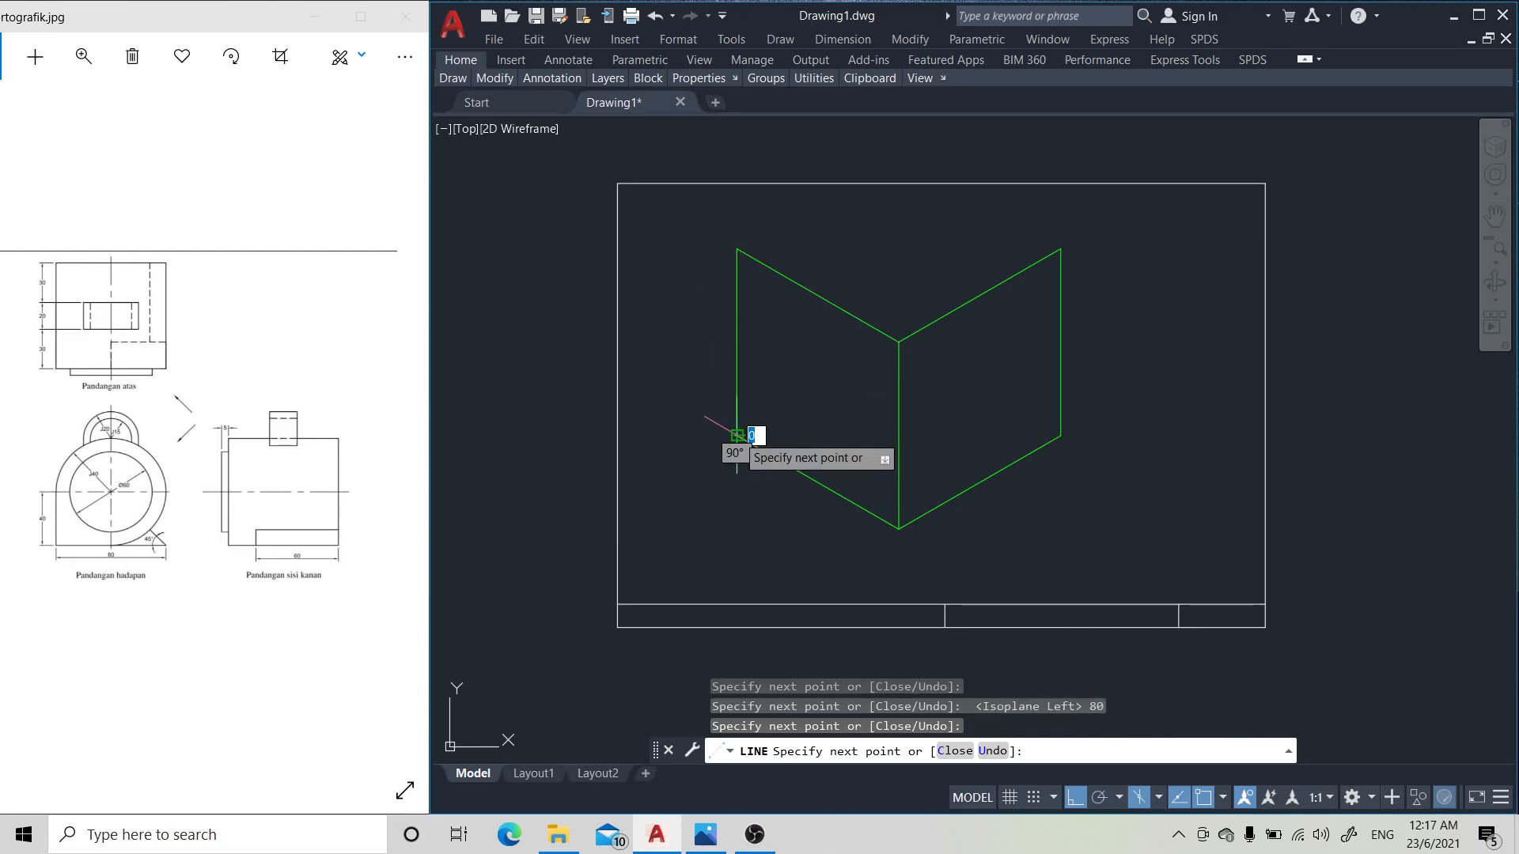
key("Return")
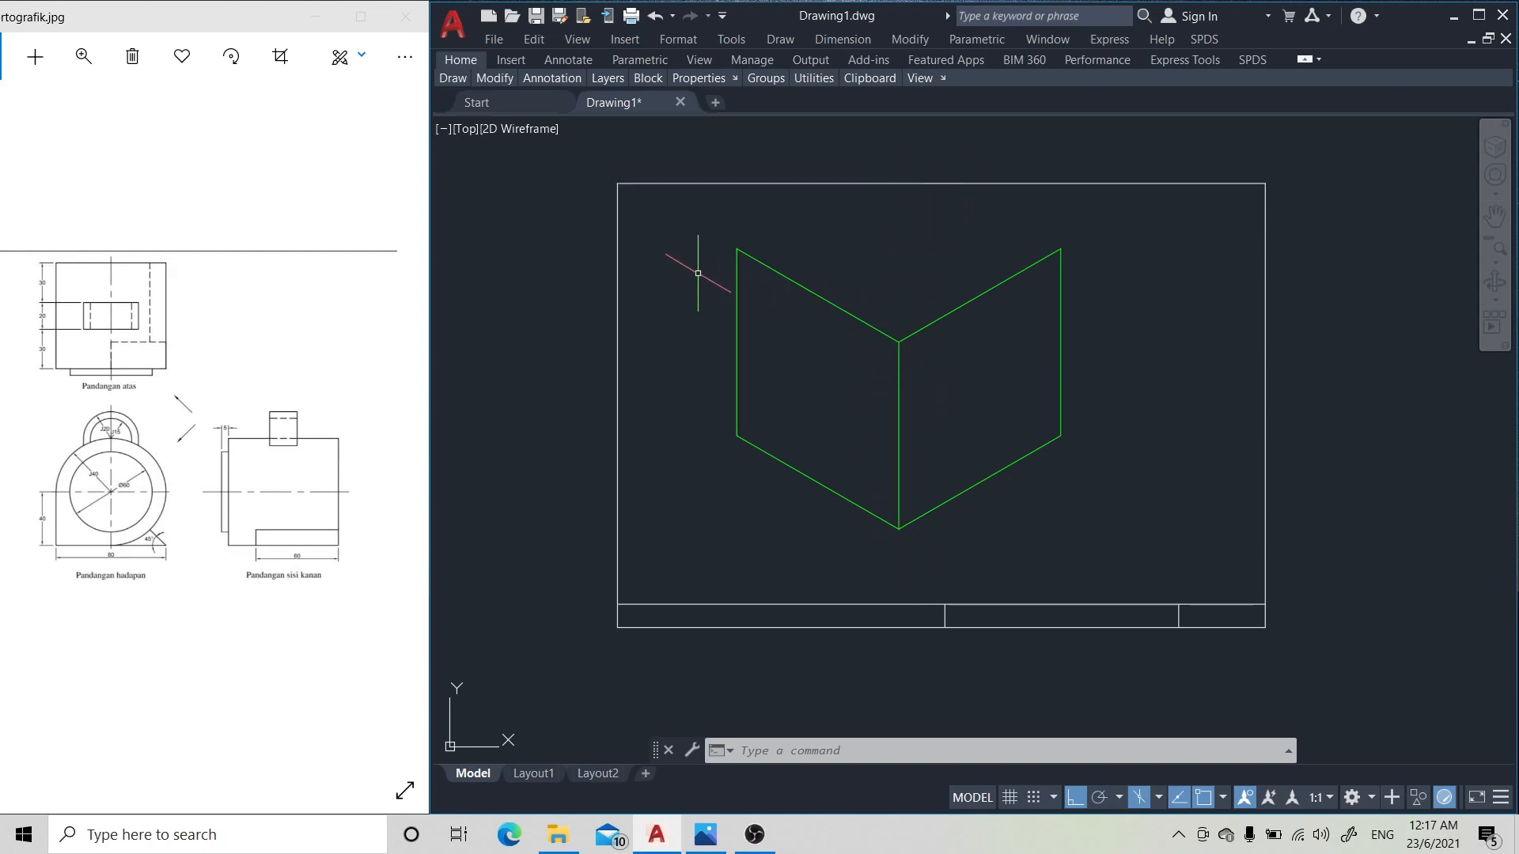
- Move the two joined faces straight down, using their lowest shared corner as base point, keeping them just above the title strip
mouse_move(495, 80)
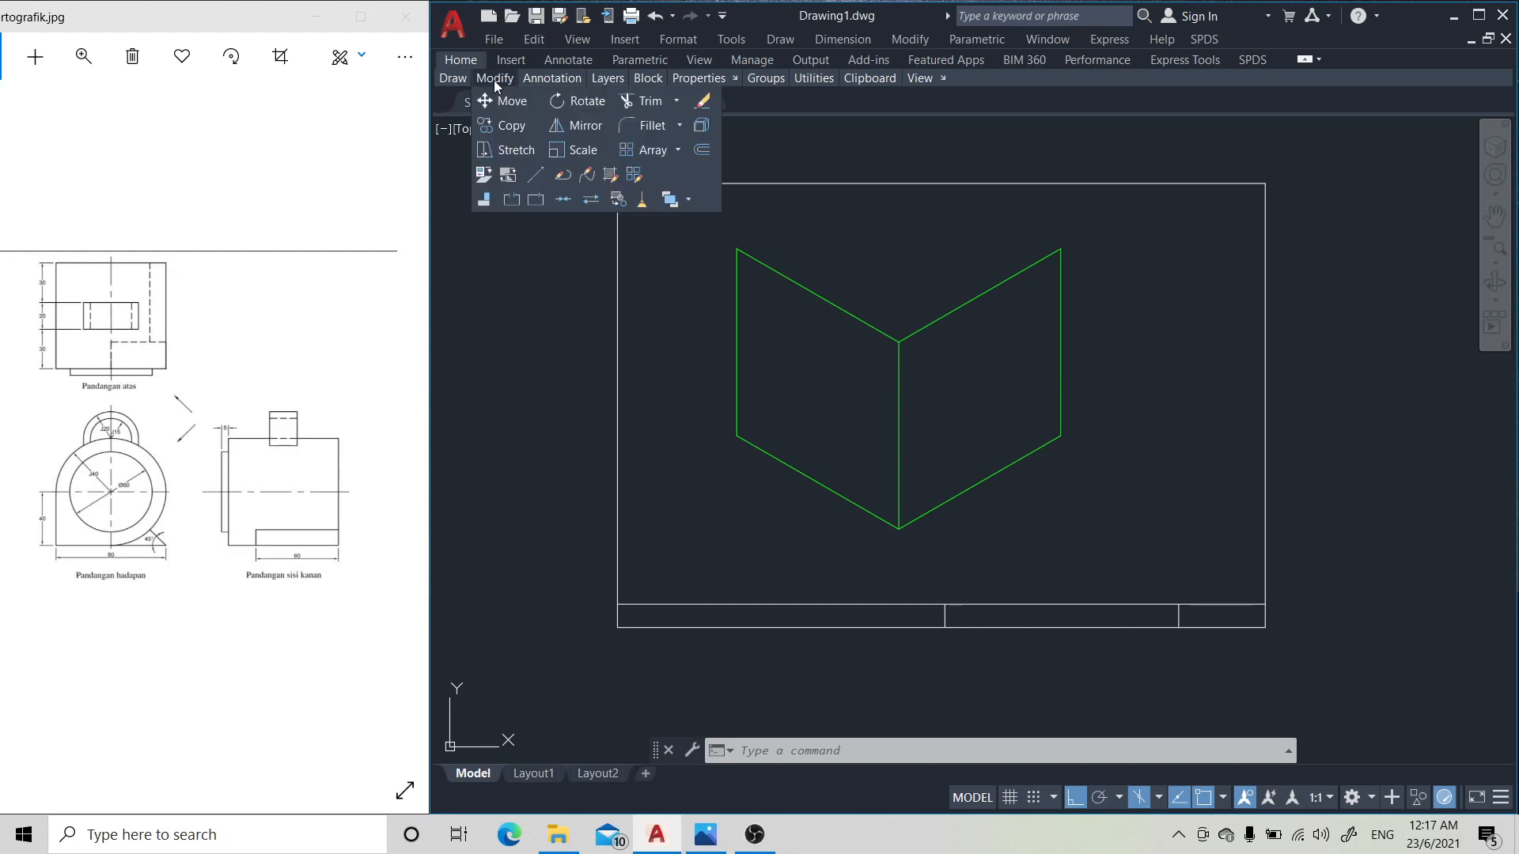
left_click(498, 101)
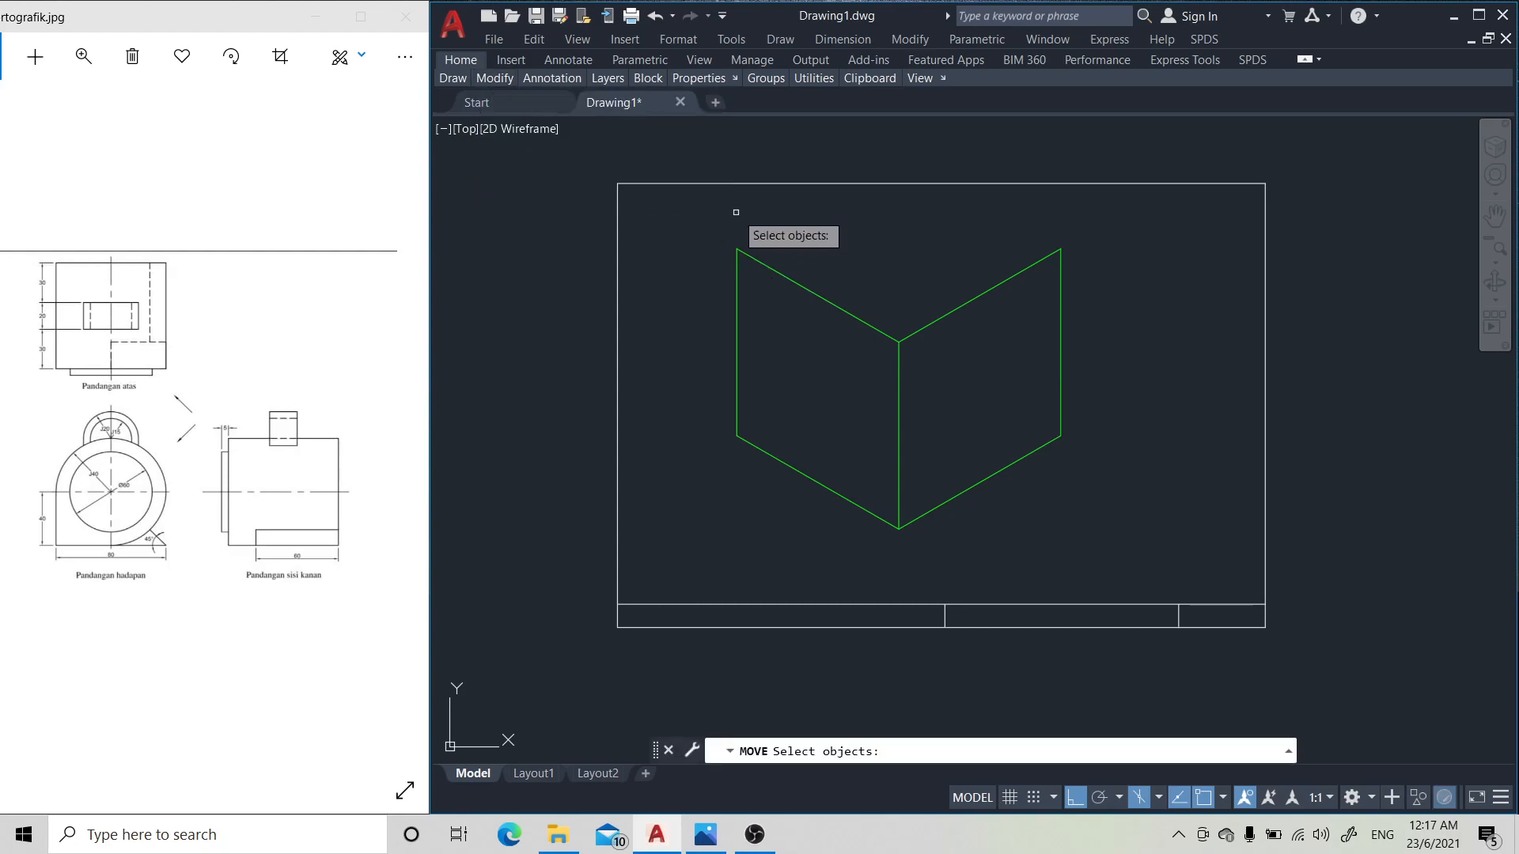
left_click(695, 220)
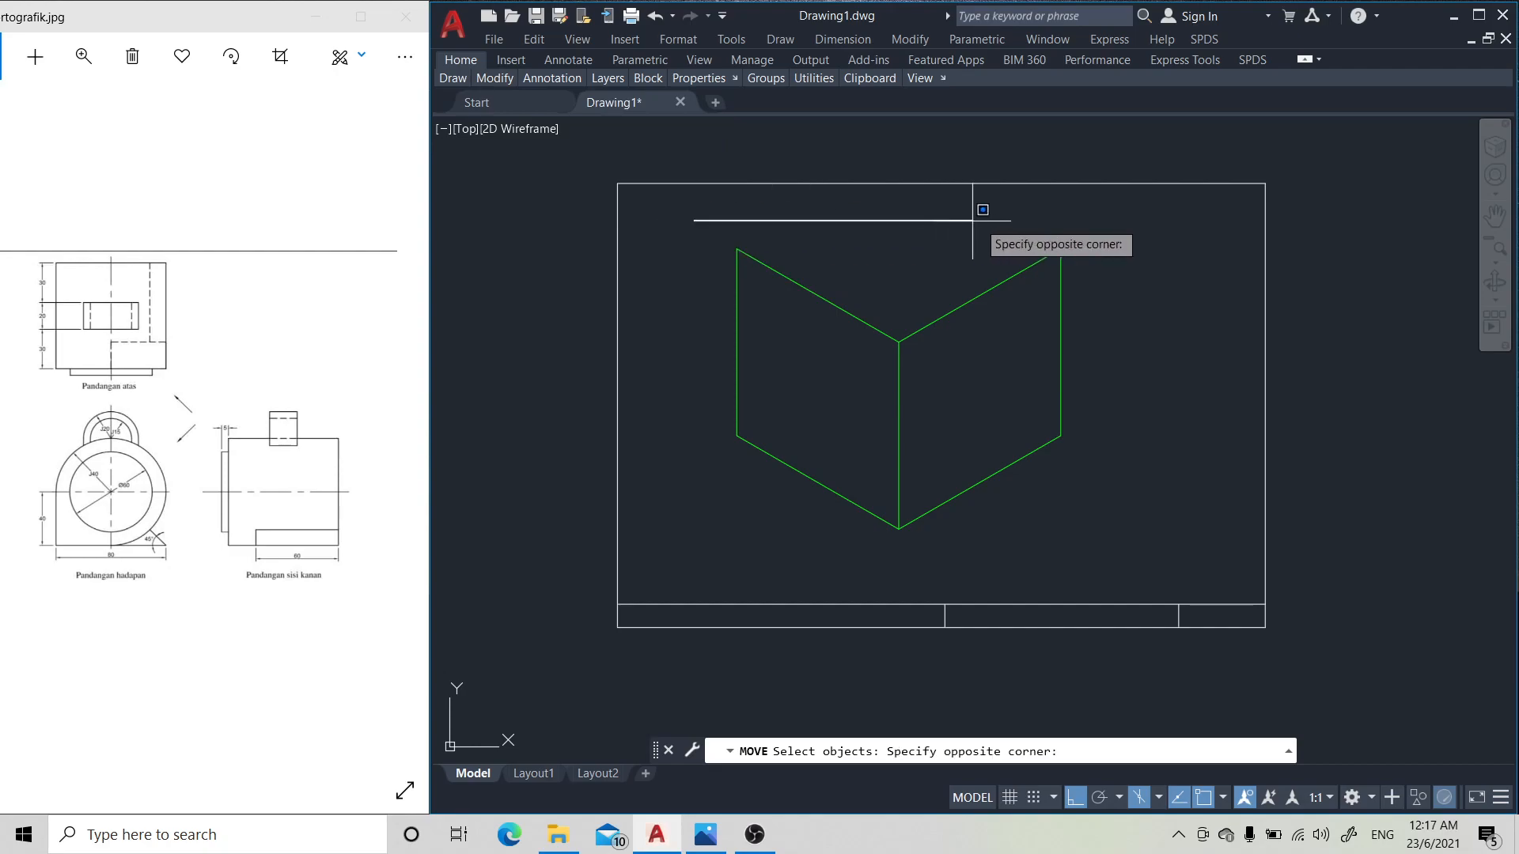
left_click(1127, 553)
key("Return")
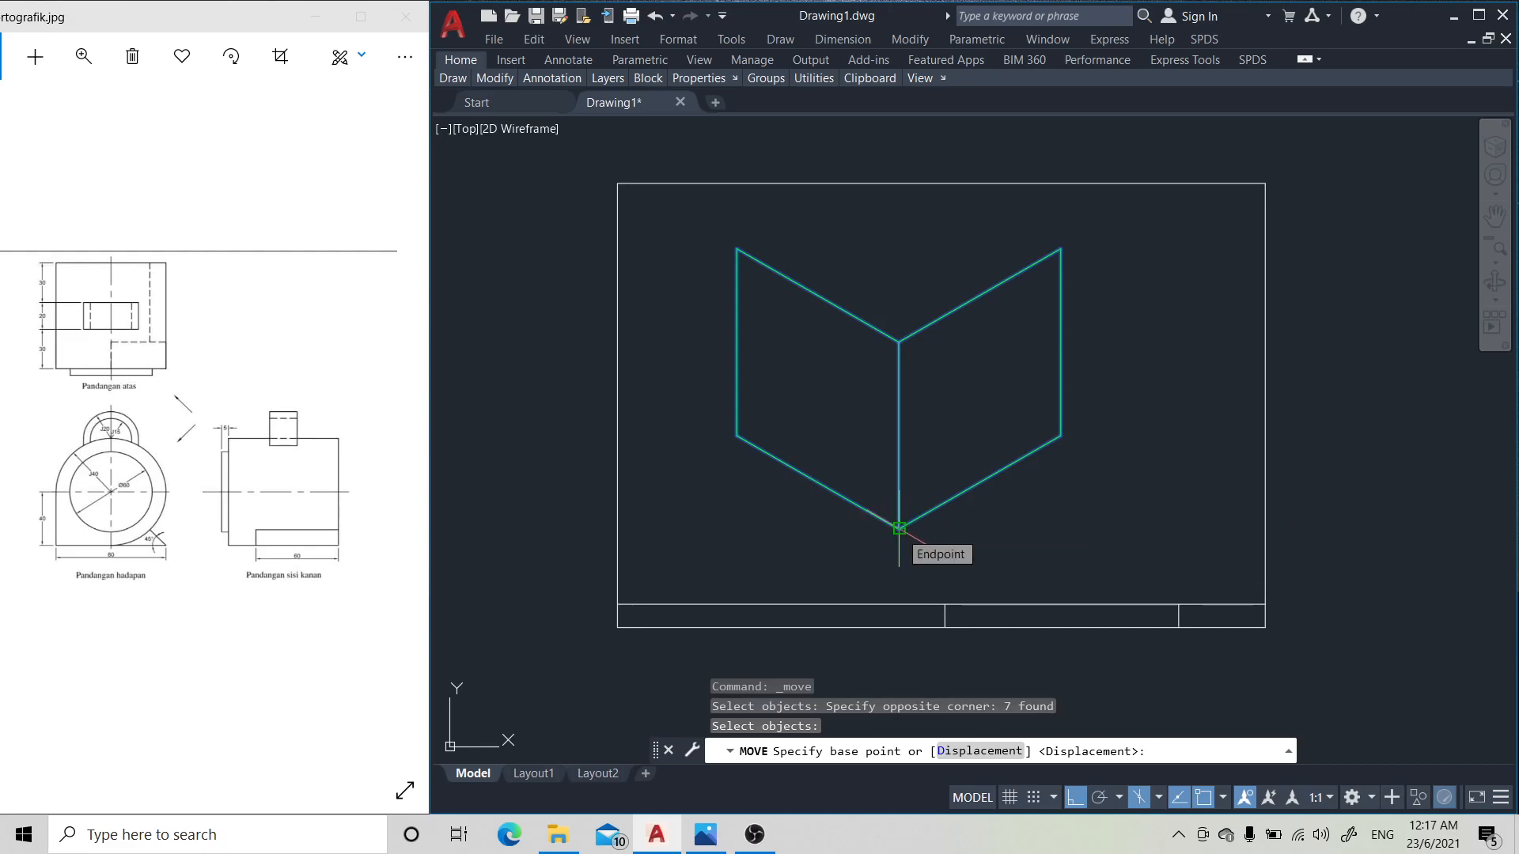
left_click(899, 528)
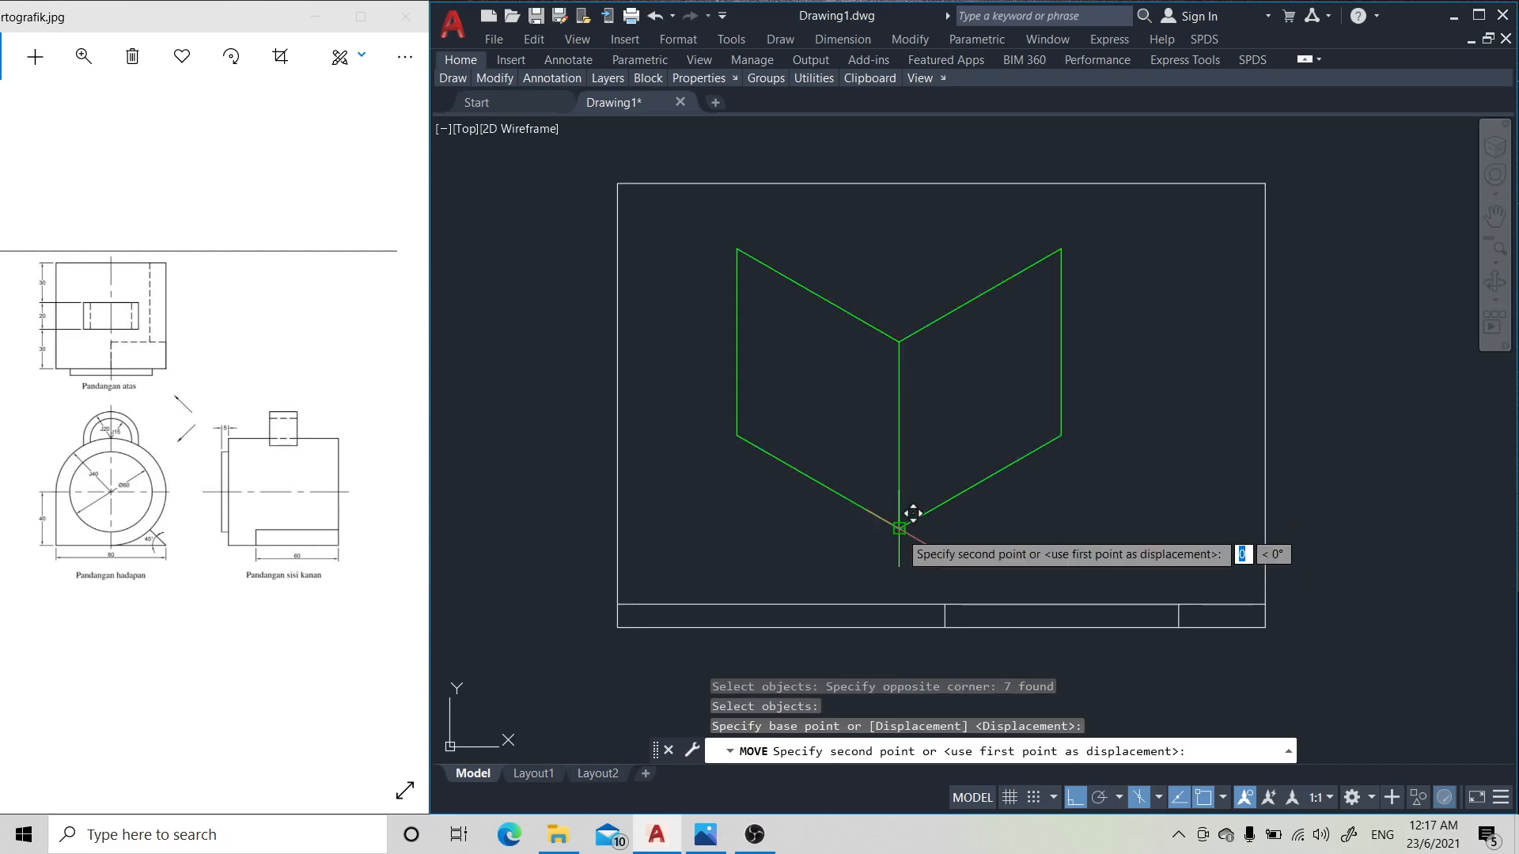
left_click(913, 572)
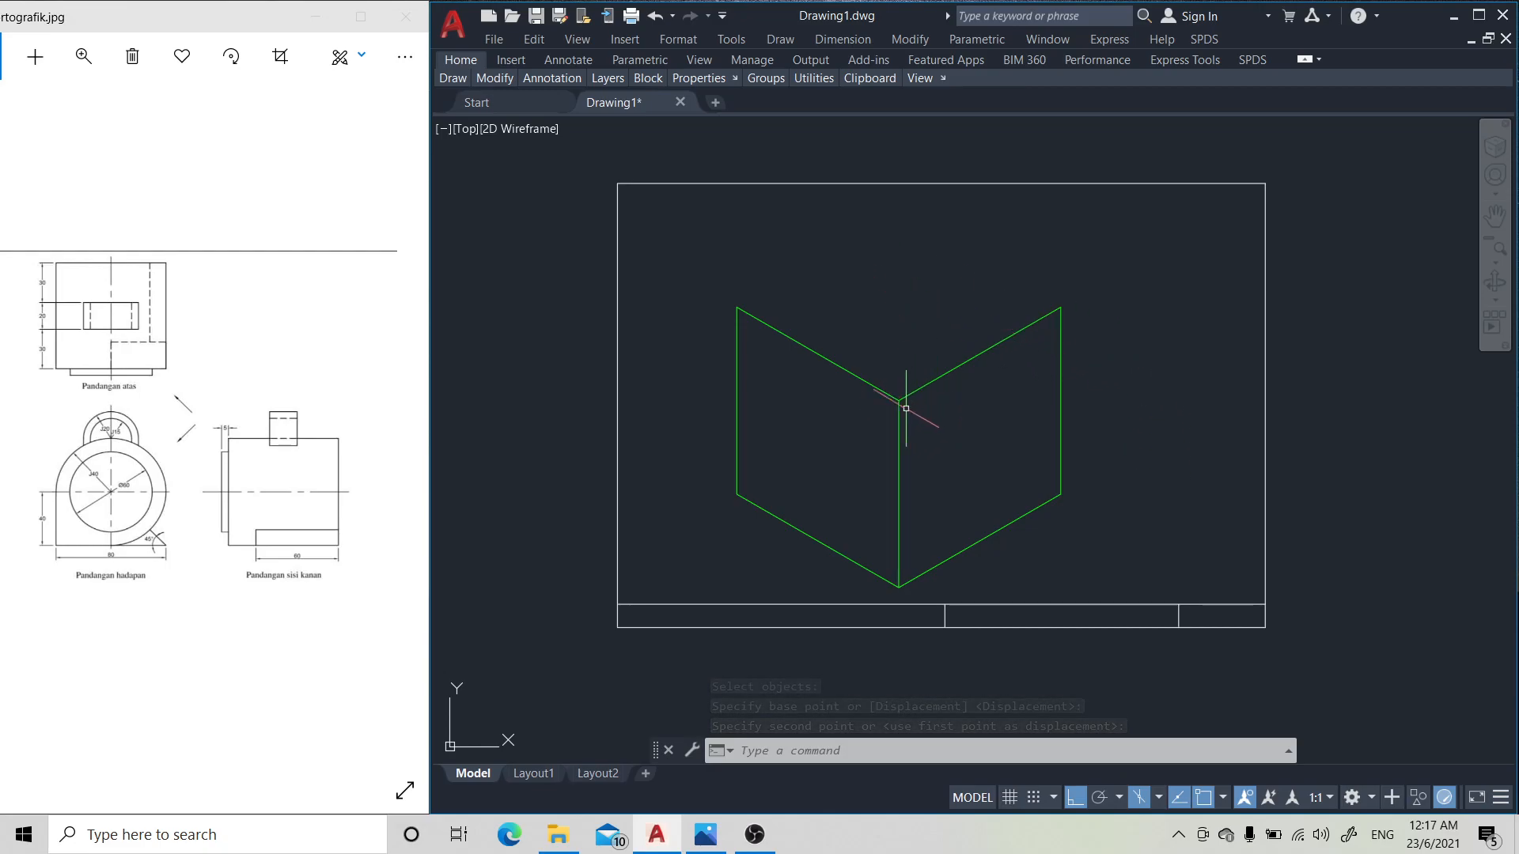
left_click(1030, 355)
left_click(1030, 354)
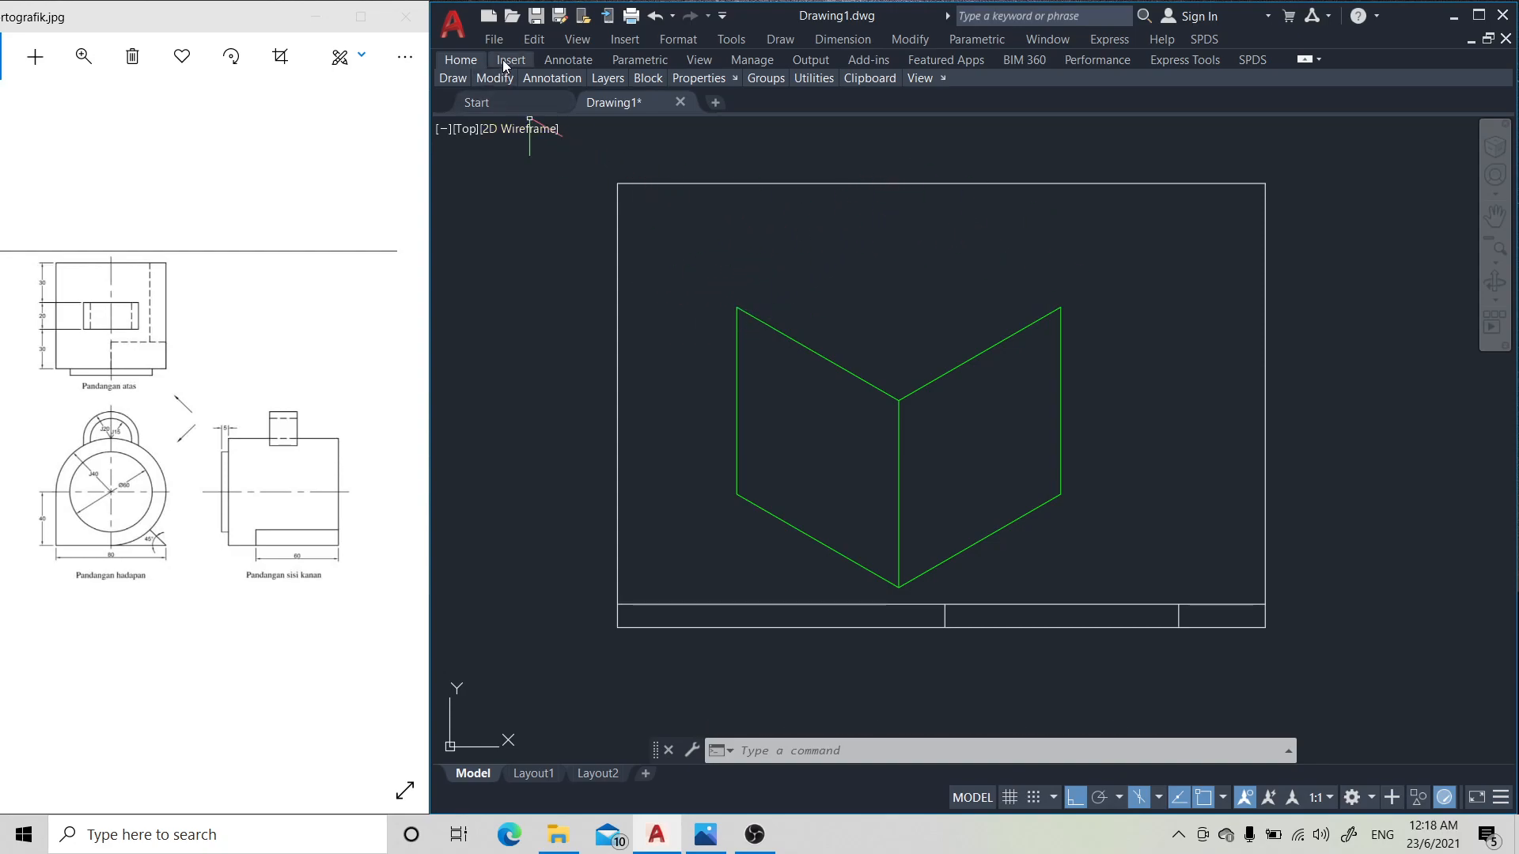
- In isoplane Top, draw an 80 mm line at 30° from the left face's upper outer corner and connect it to the right face's upper outer corner
mouse_move(453, 79)
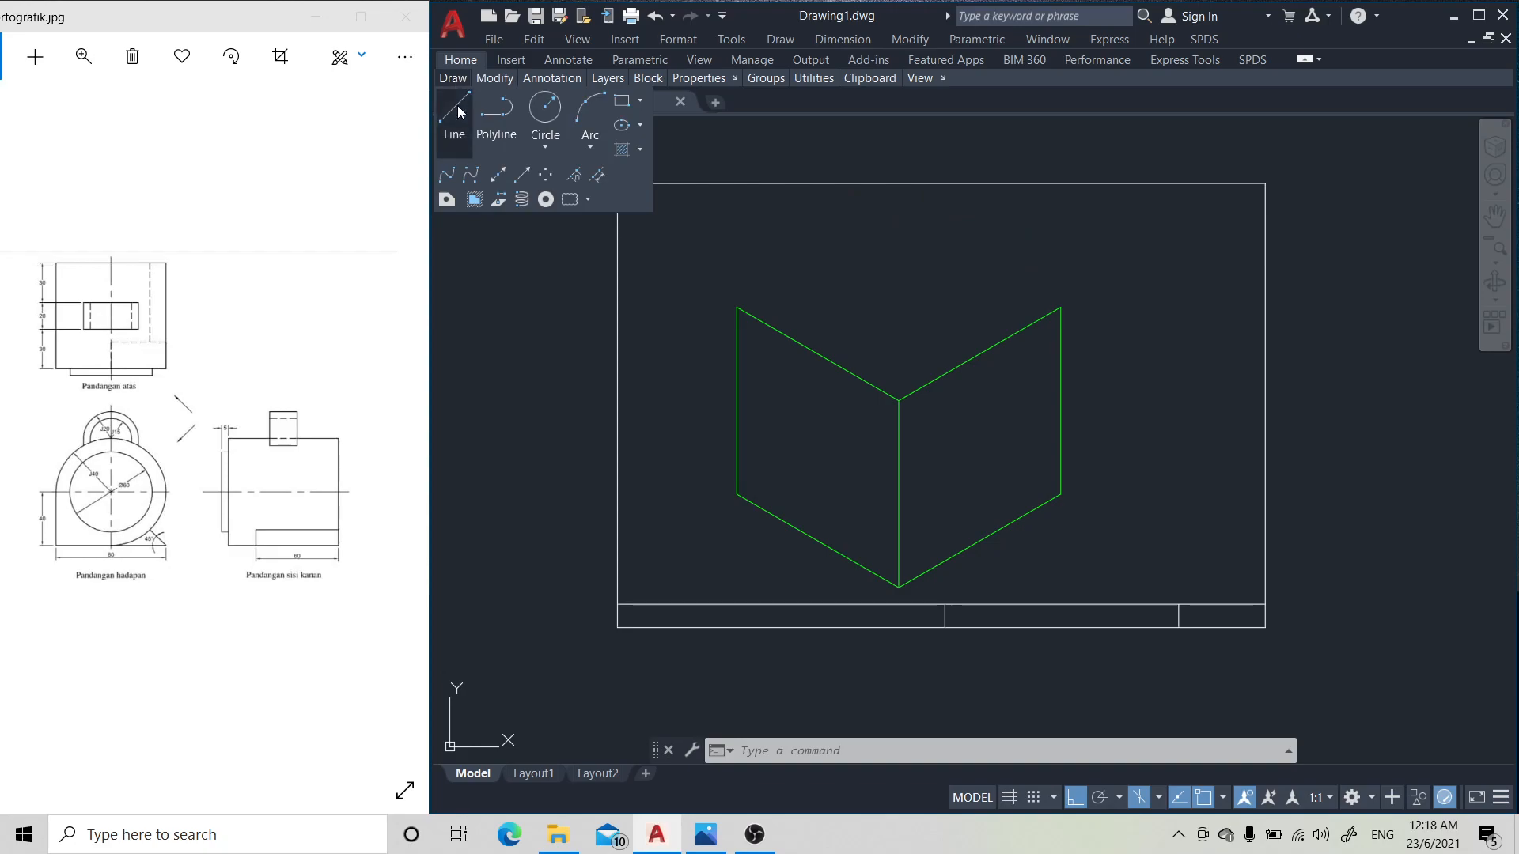
left_click(454, 111)
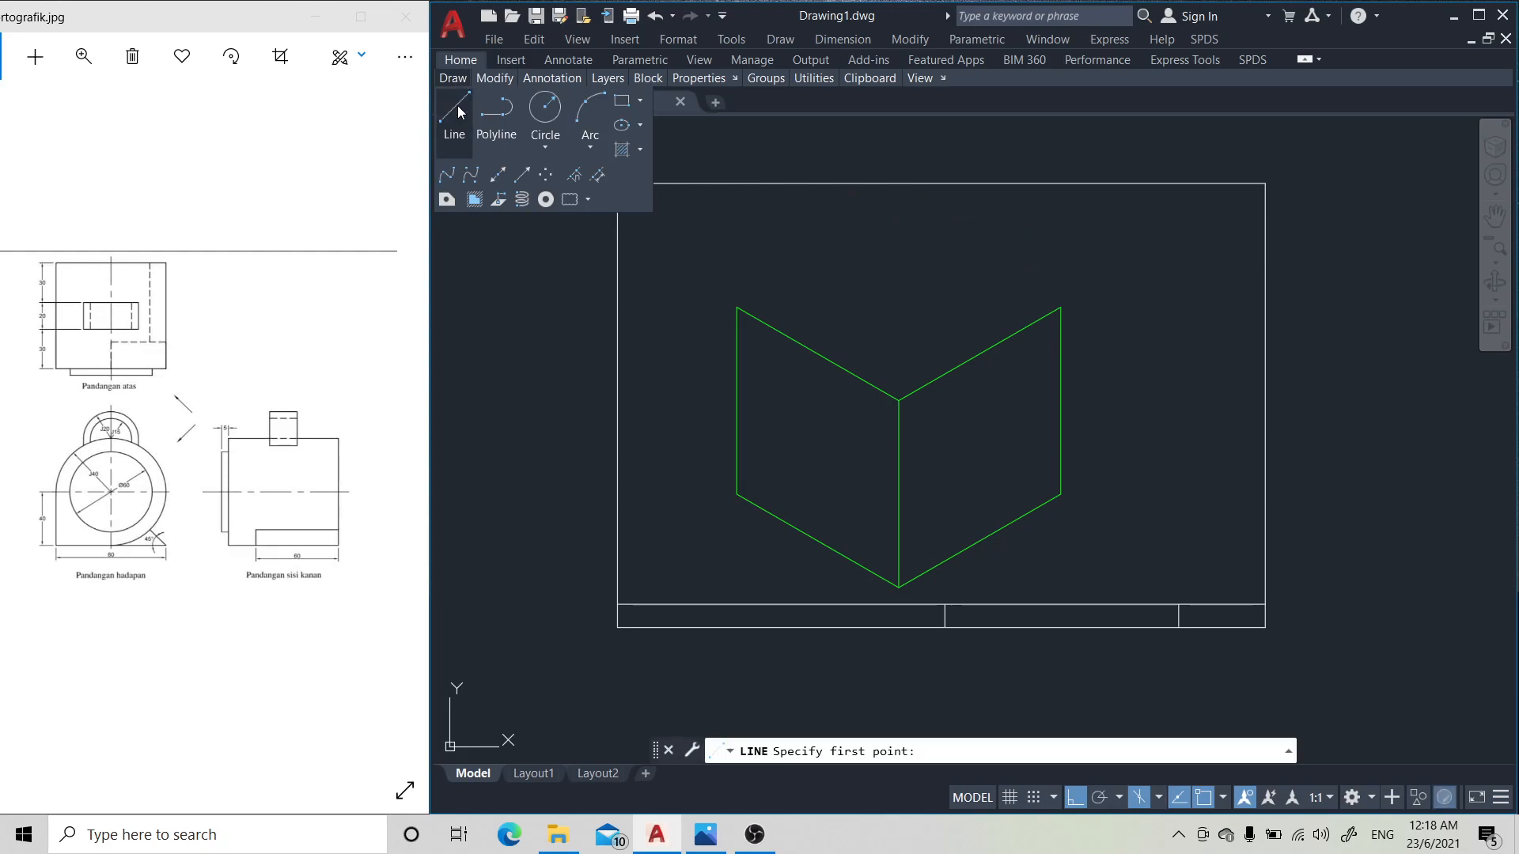
left_click(739, 309)
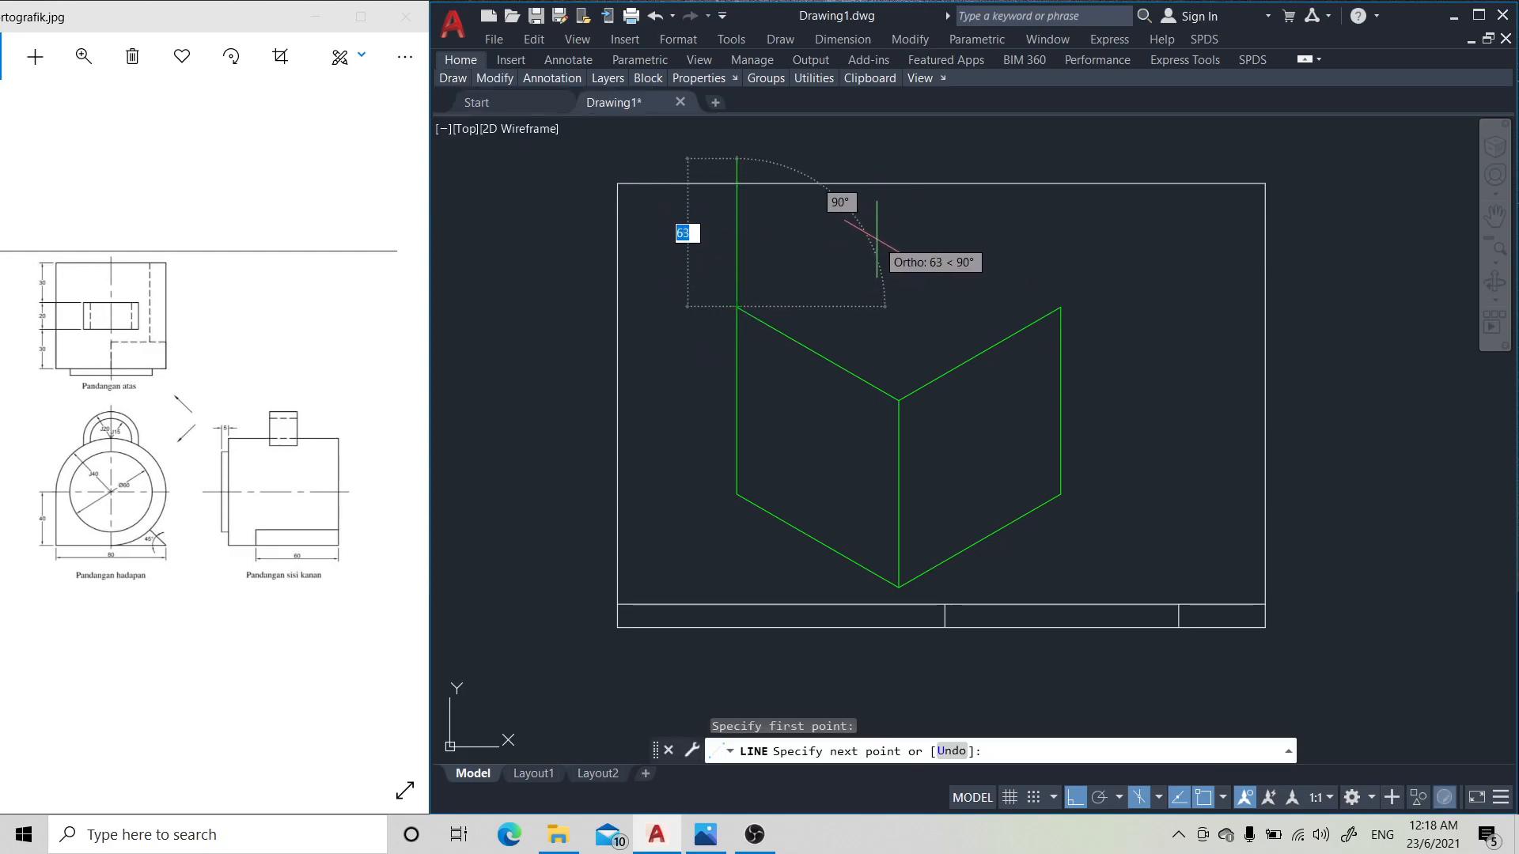
key("F5")
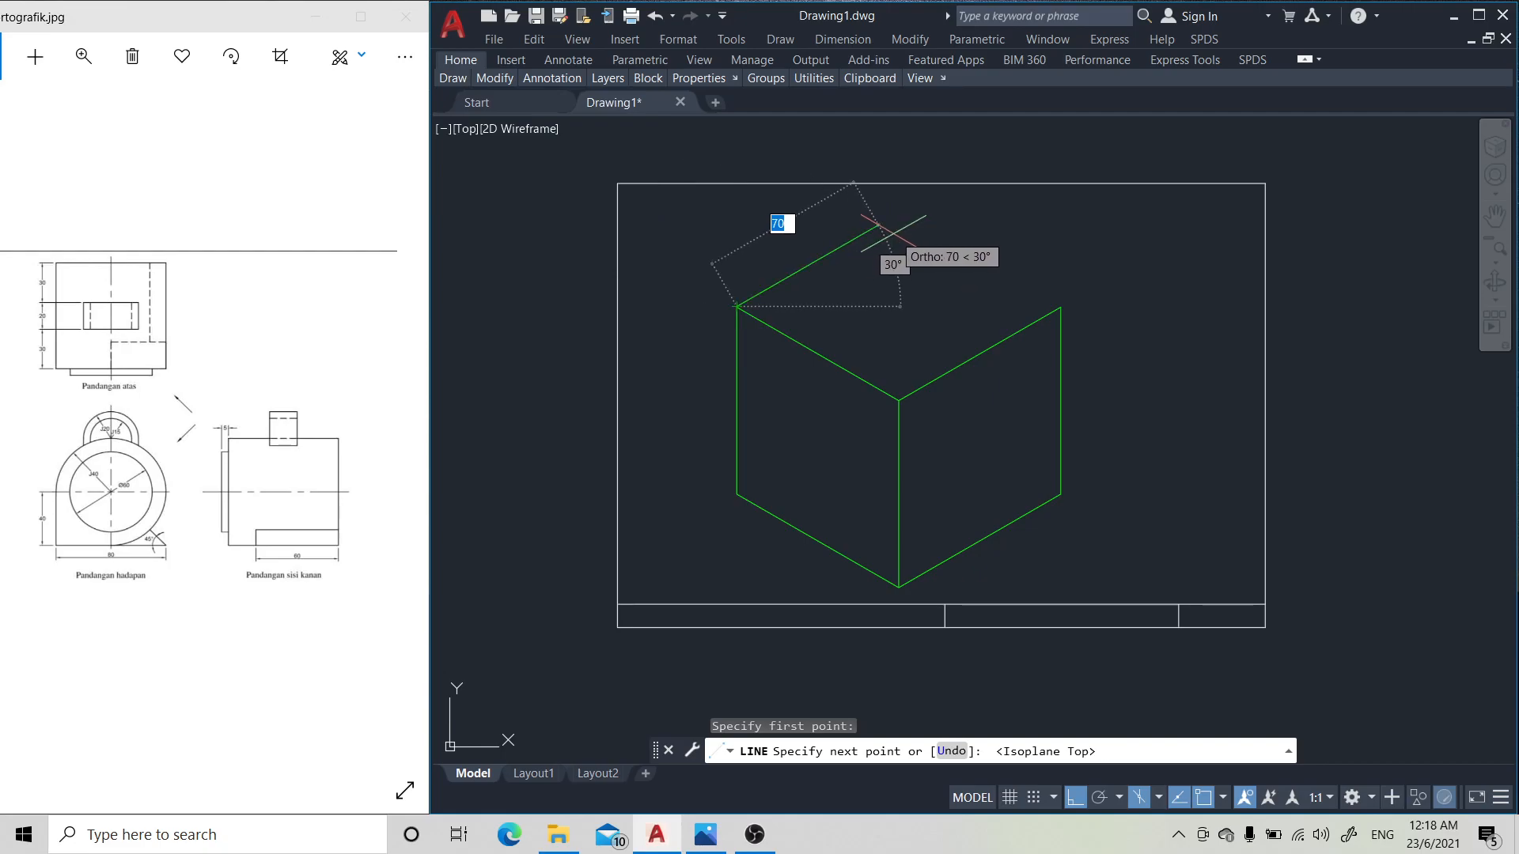
type("80")
key("Return")
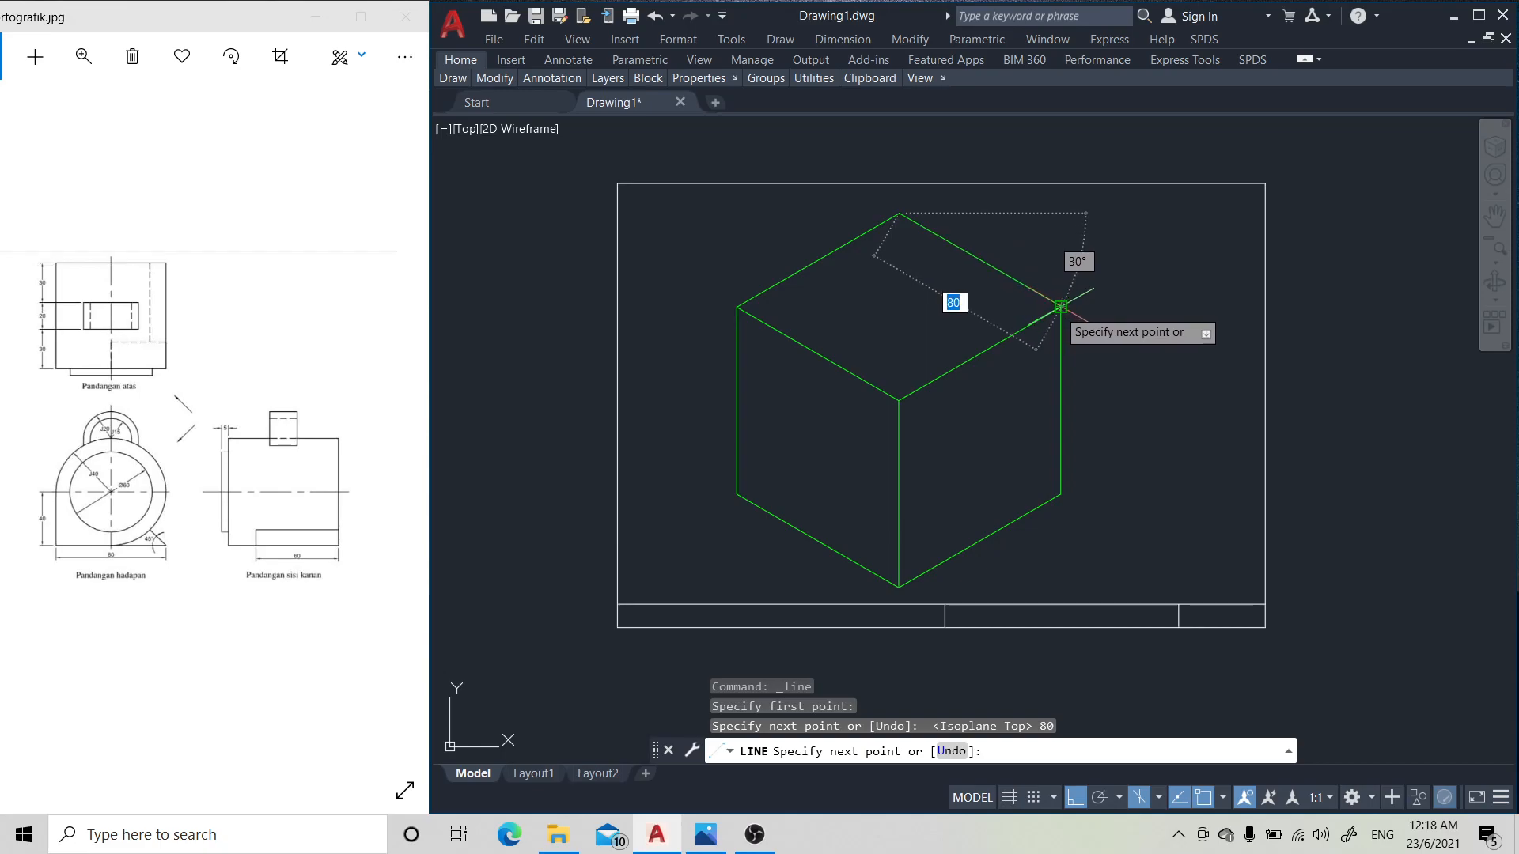
left_click(1061, 307)
key("Return")
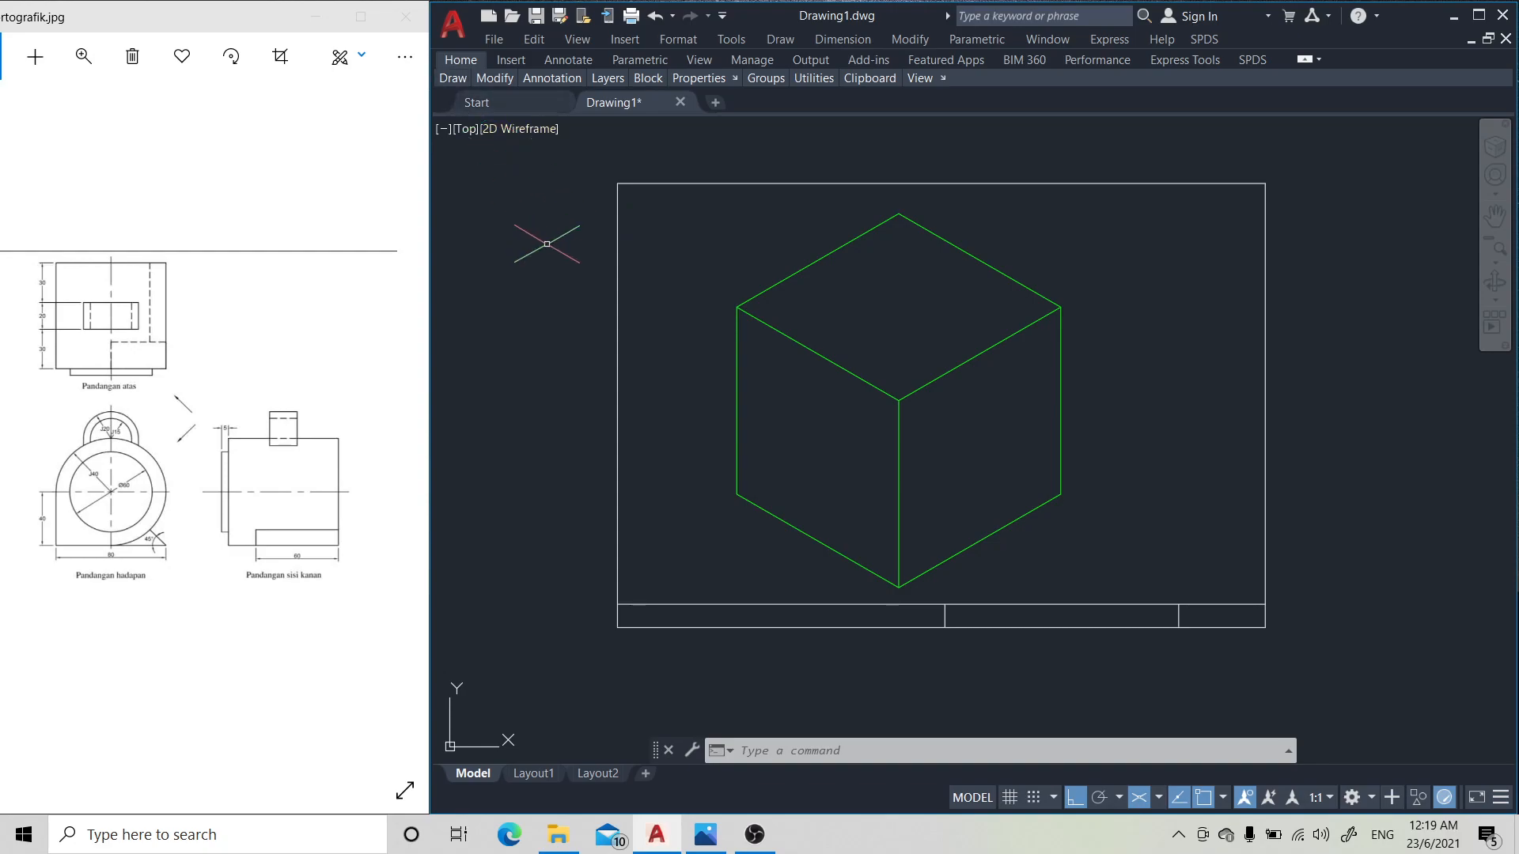
mouse_move(459, 81)
mouse_move(593, 75)
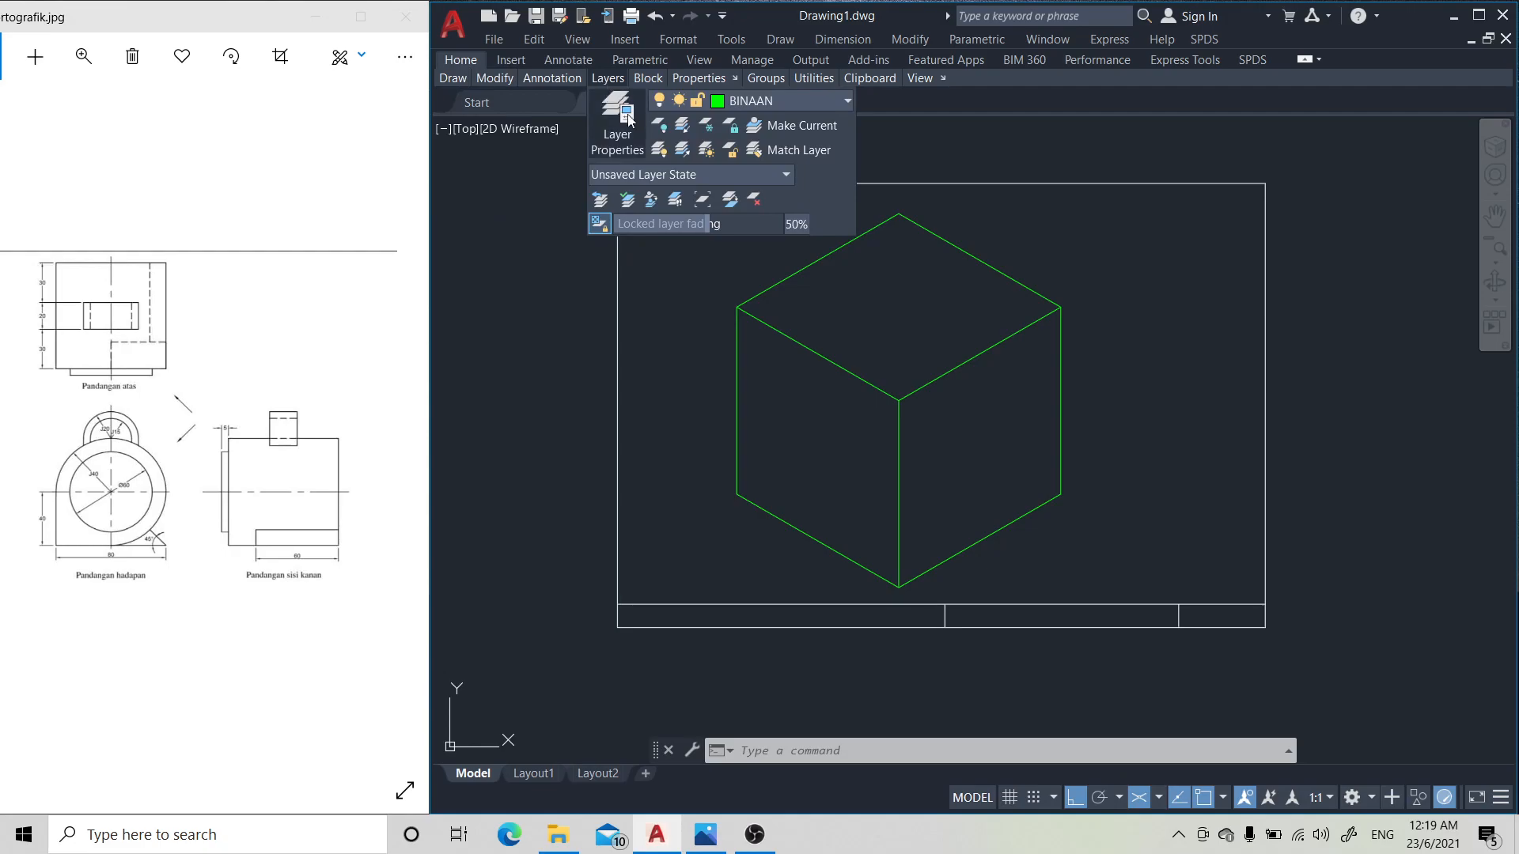
left_click(834, 97)
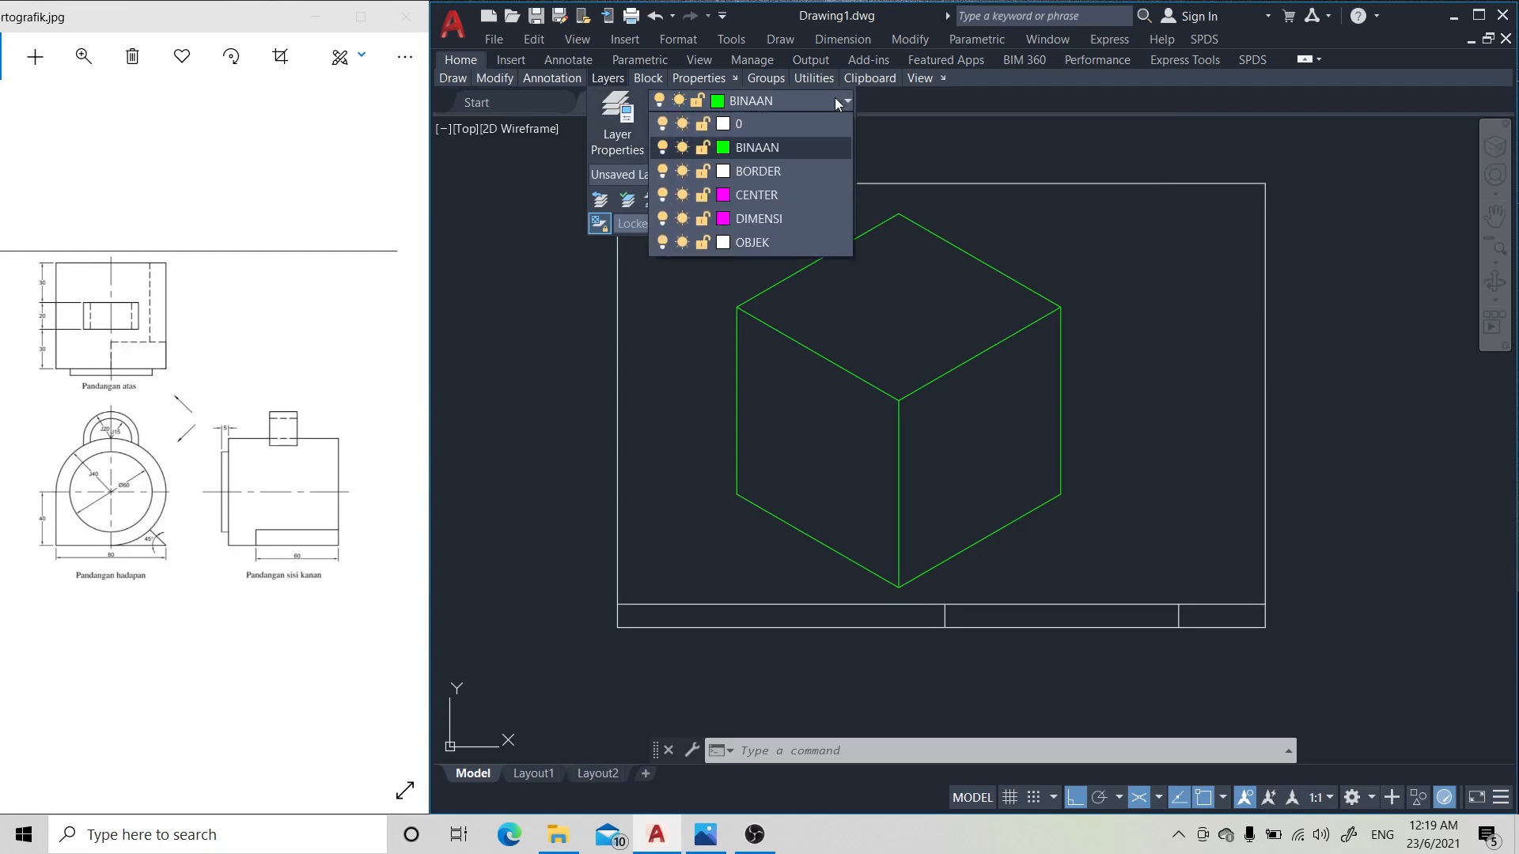
left_click(783, 240)
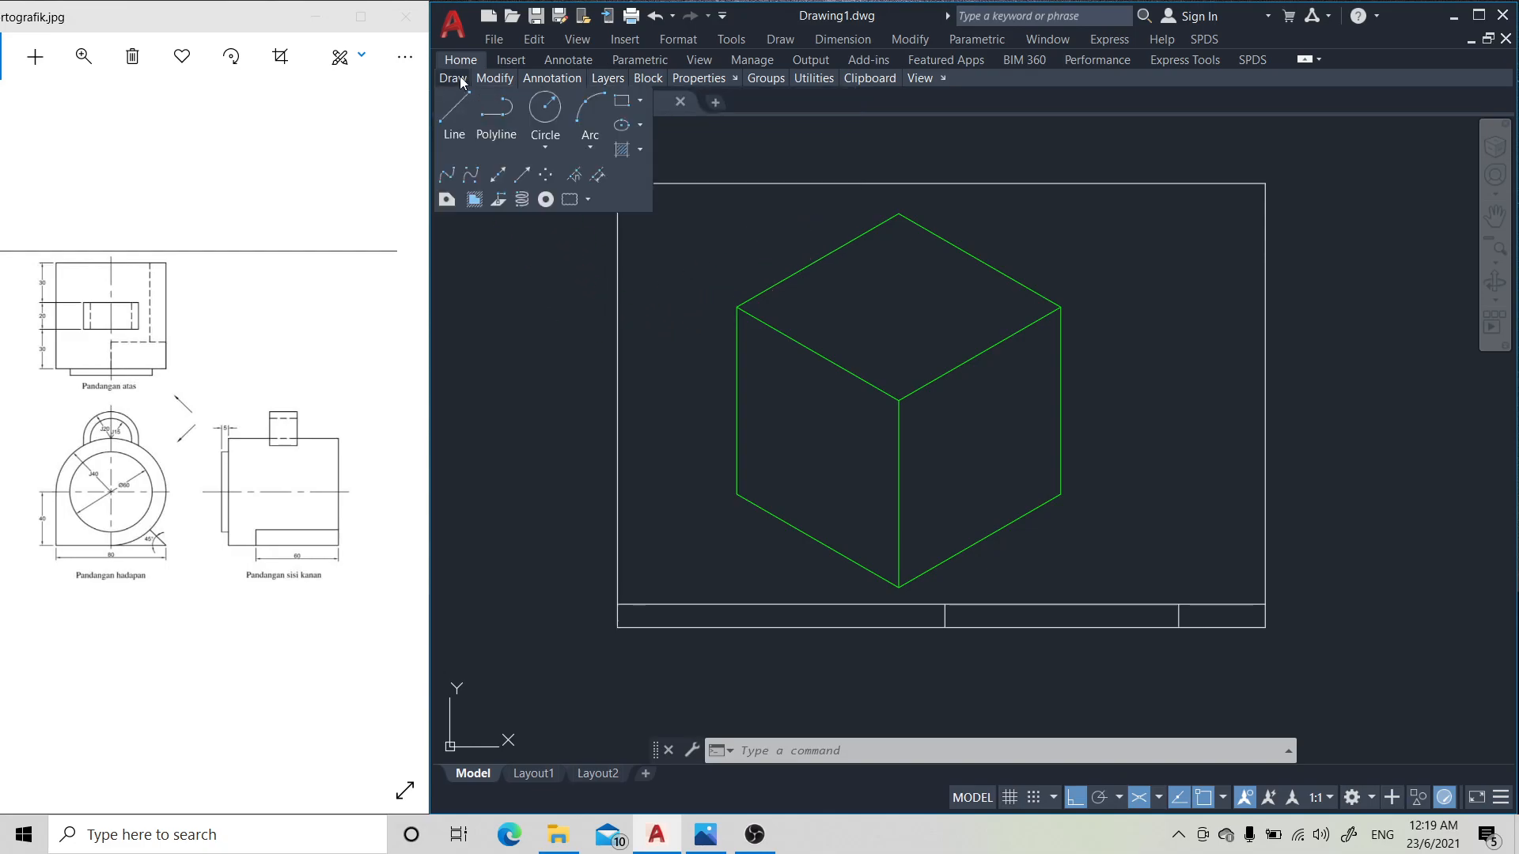
left_click(639, 127)
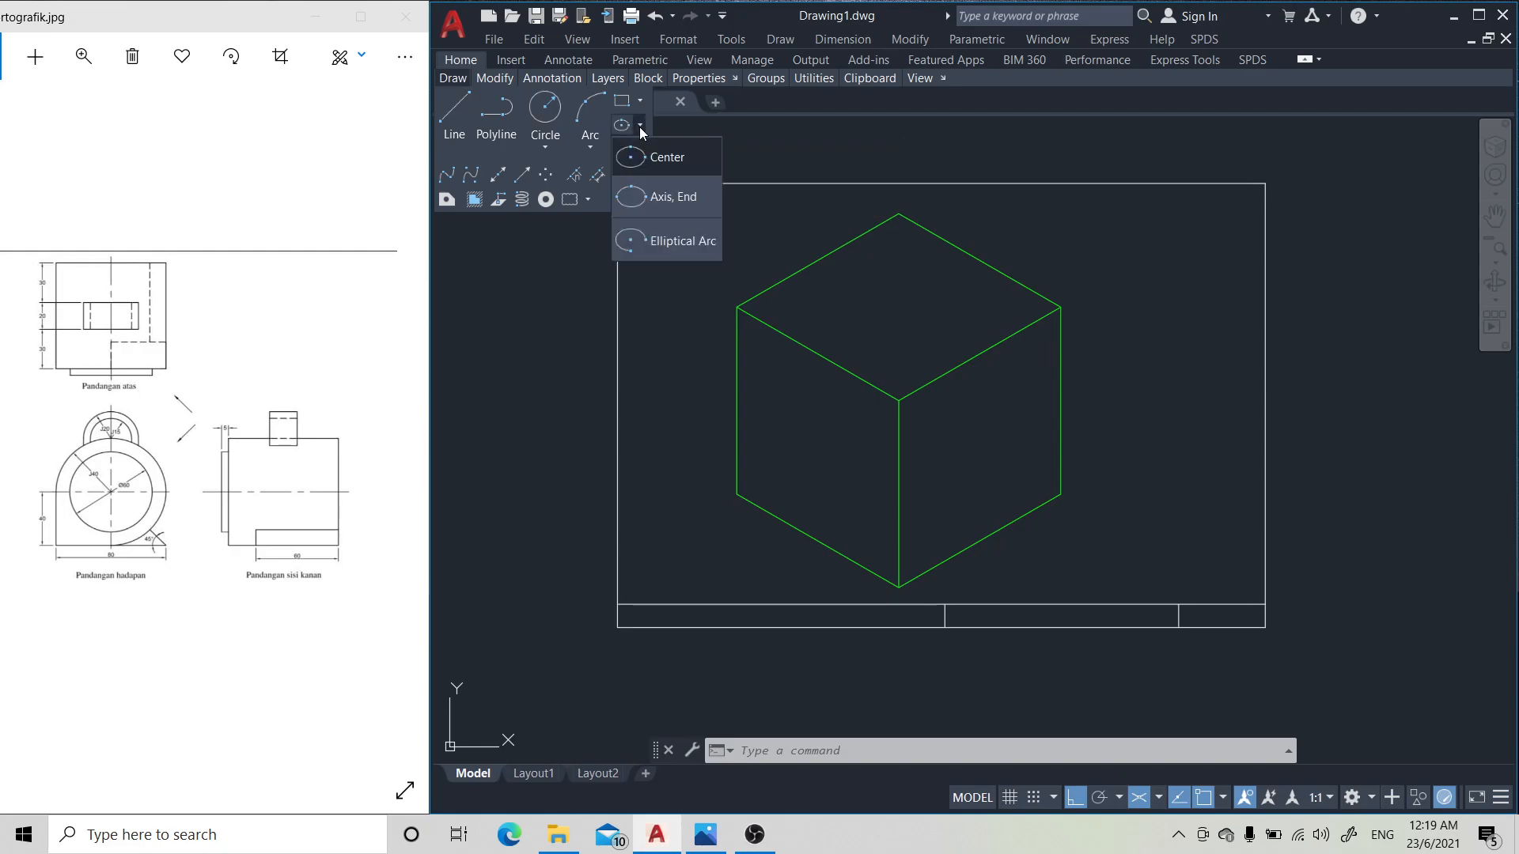
left_click(658, 196)
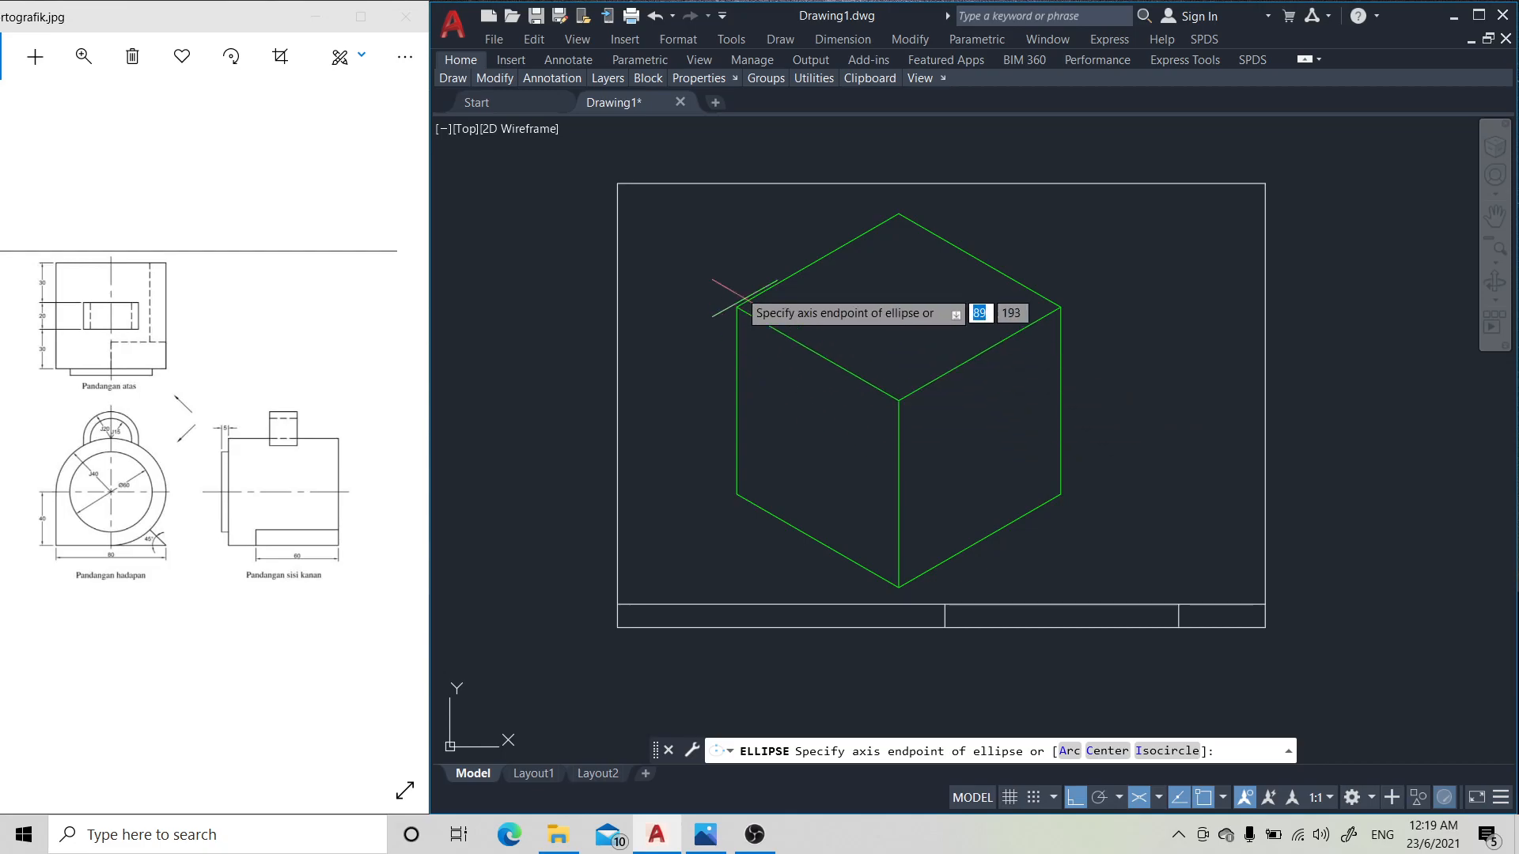
left_click(826, 427)
left_click(902, 340)
key("Escape")
left_click(902, 353)
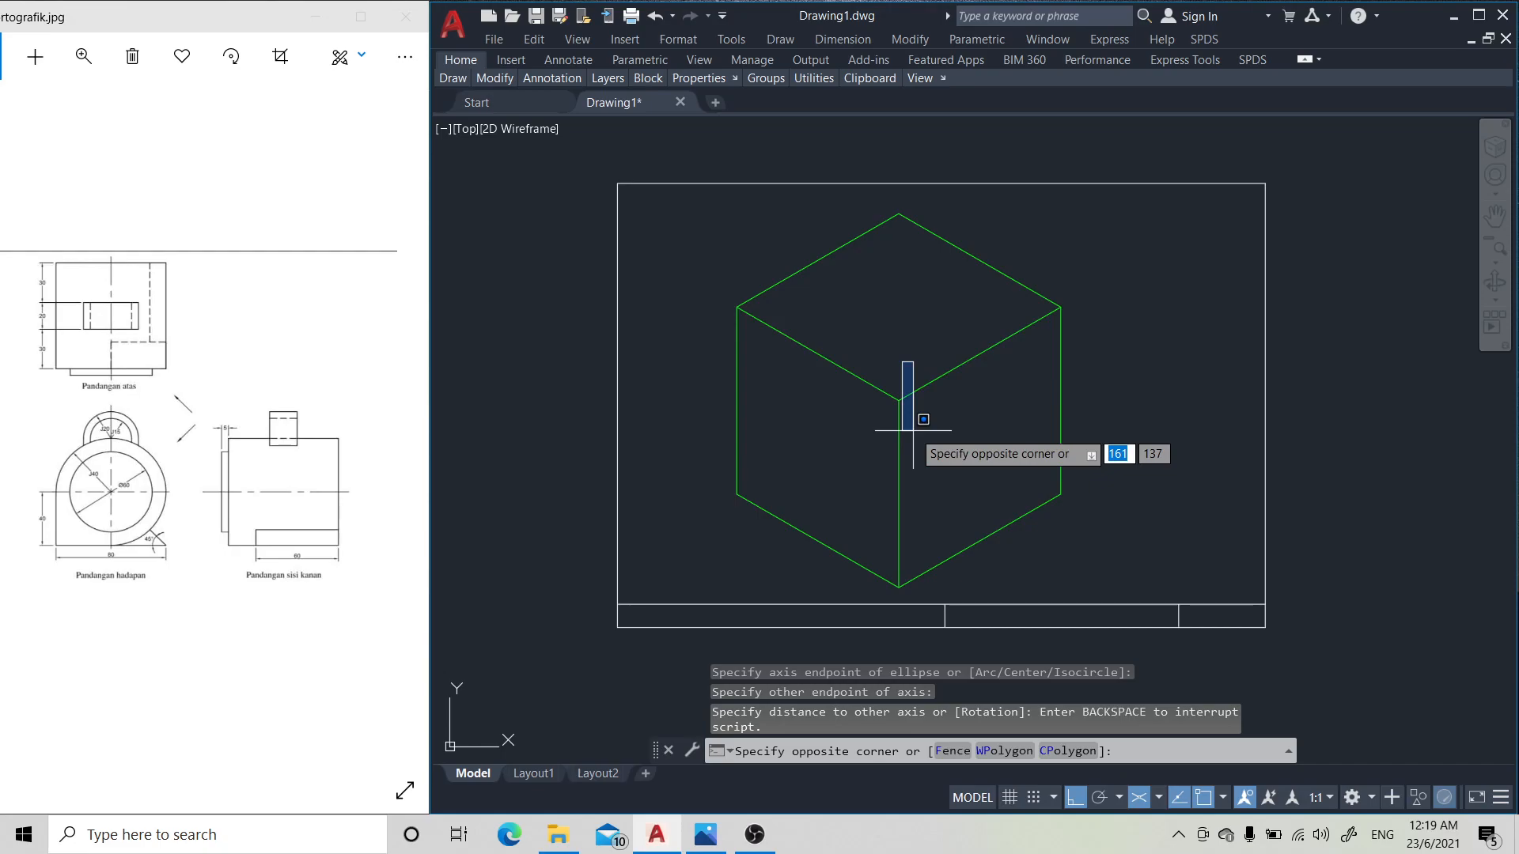
left_click(908, 339)
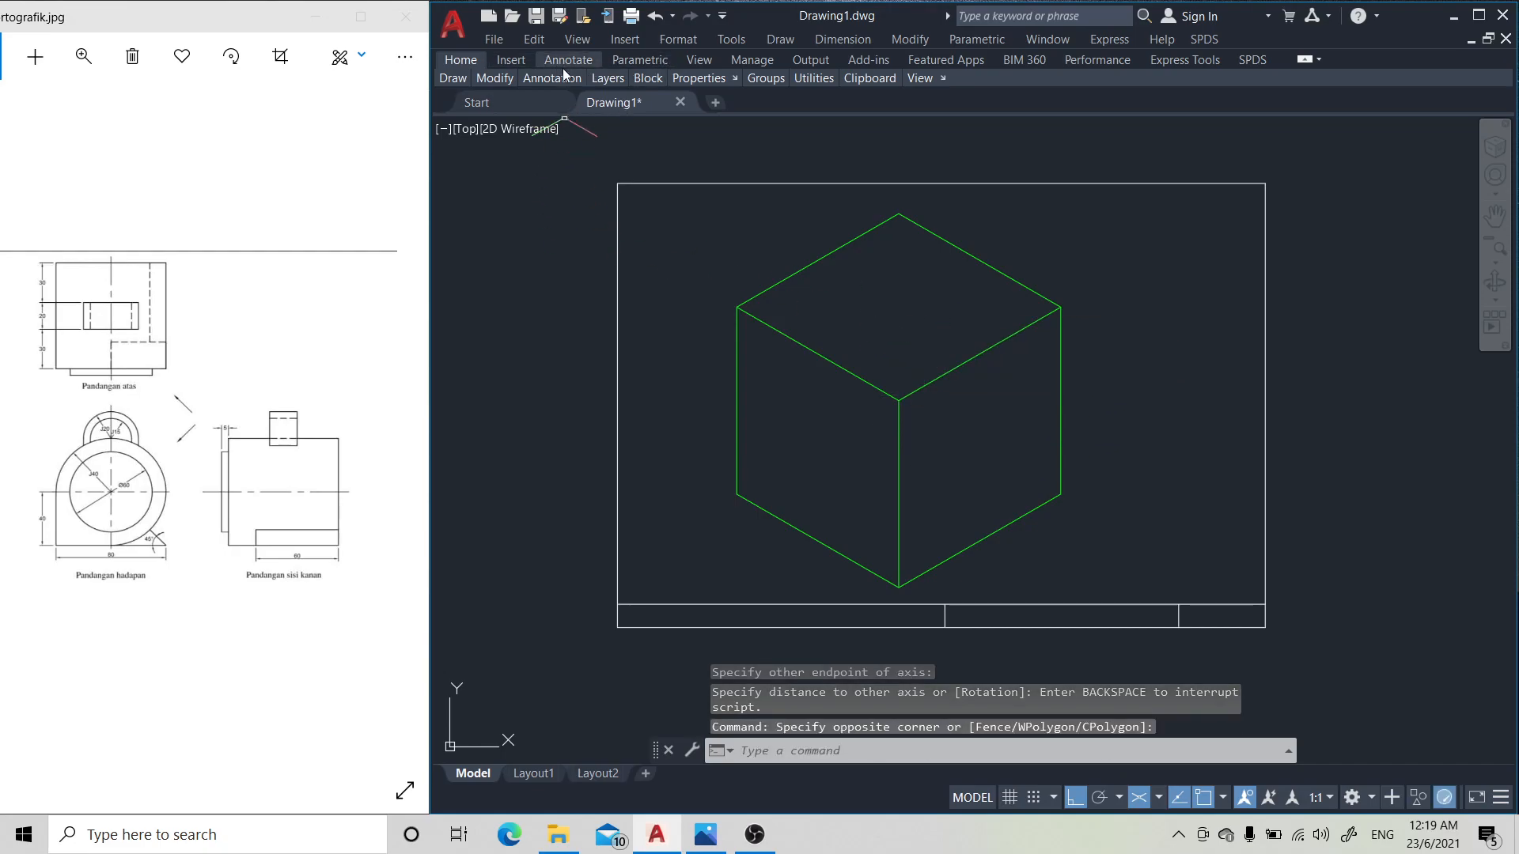
mouse_move(594, 79)
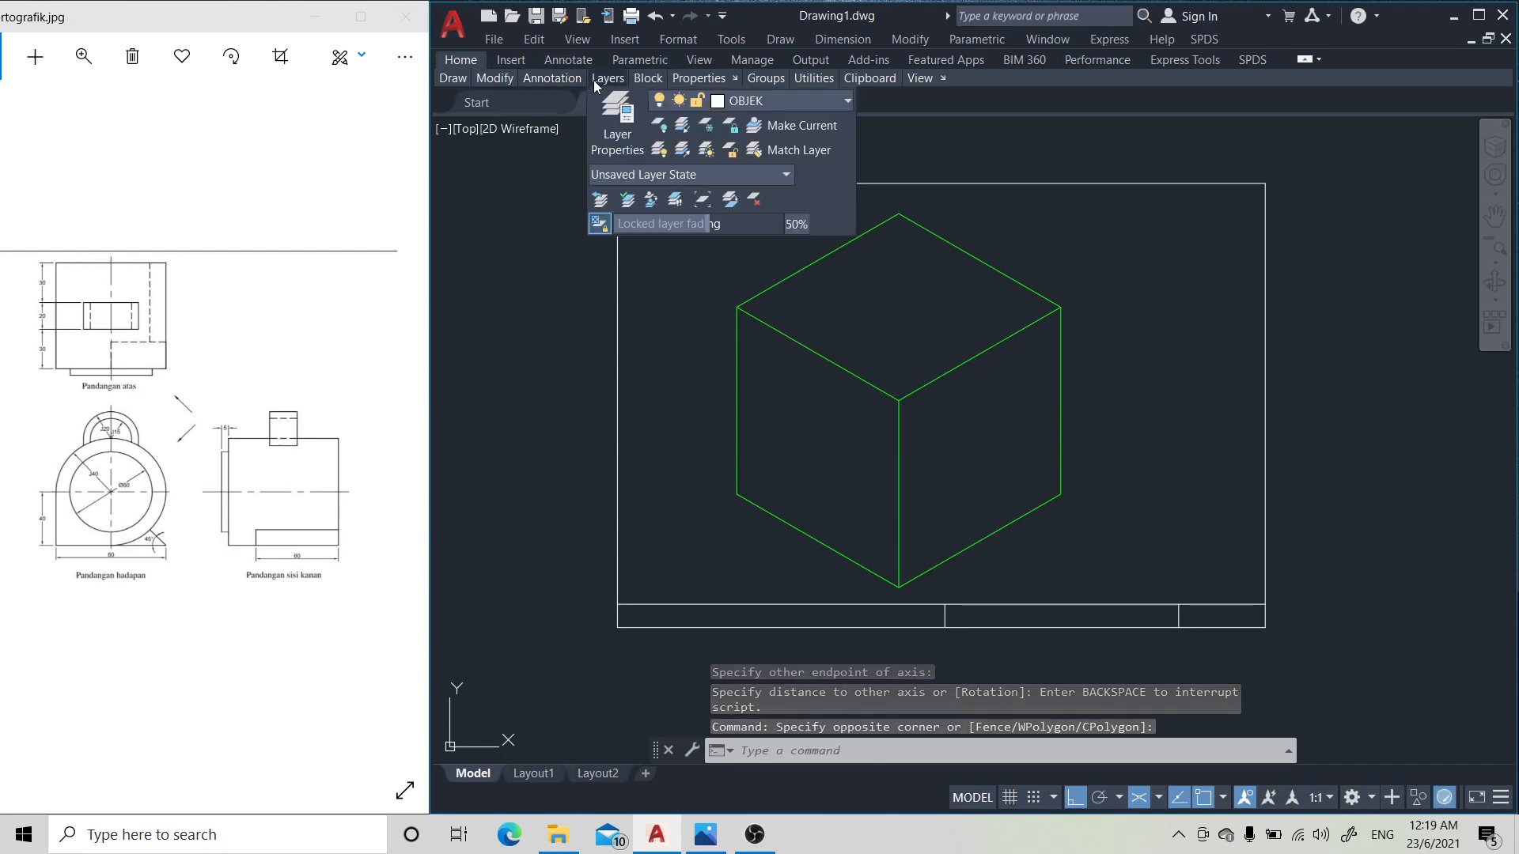
left_click(781, 96)
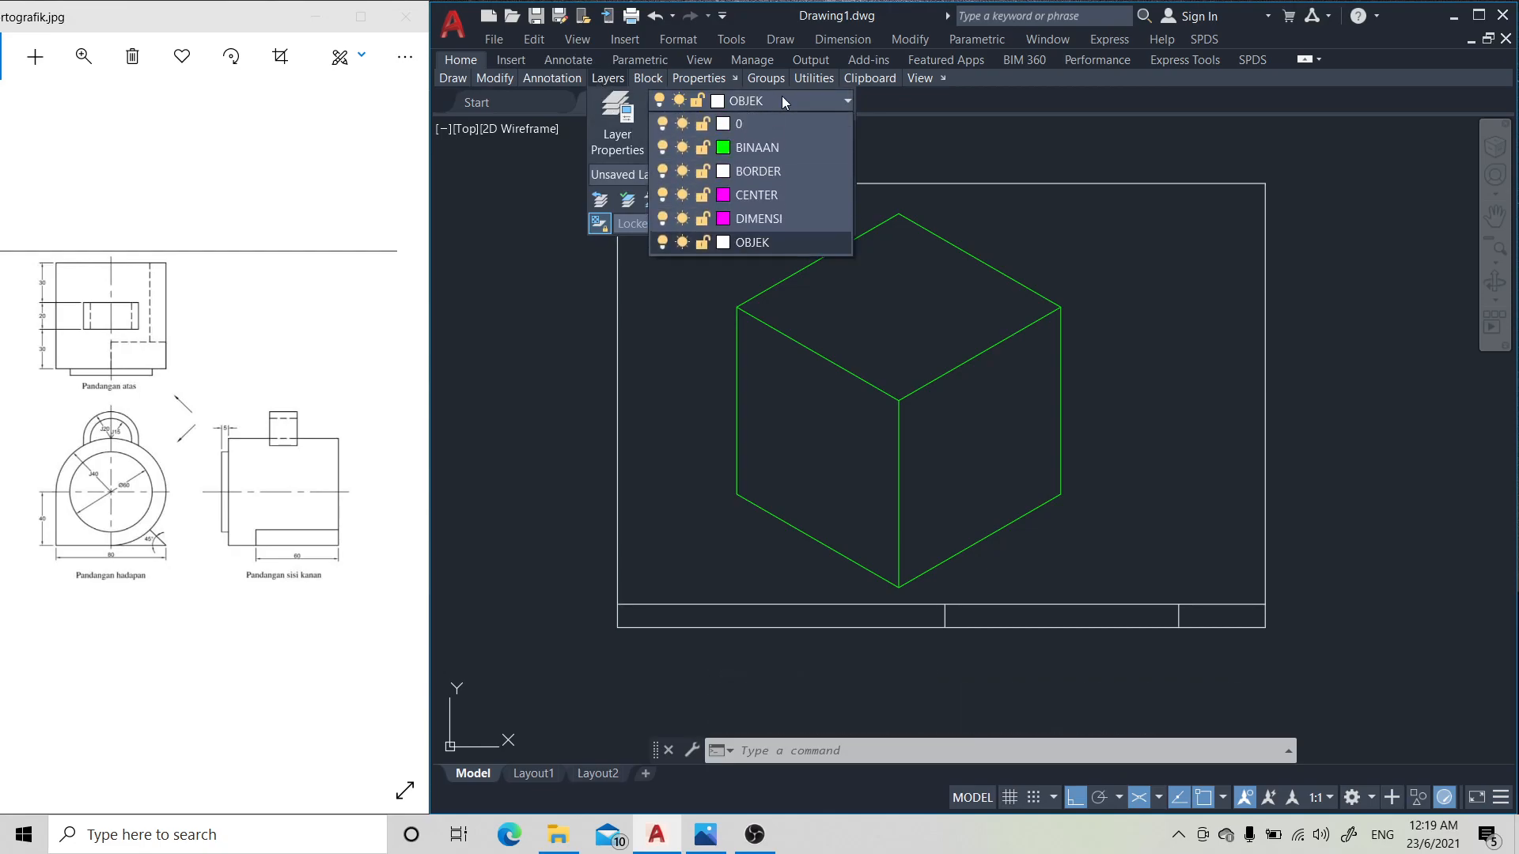
left_click(771, 147)
- Copy the left face's upper edge 40 mm straight down in isoplane Right, from its endpoint at the centre corner
mouse_move(455, 82)
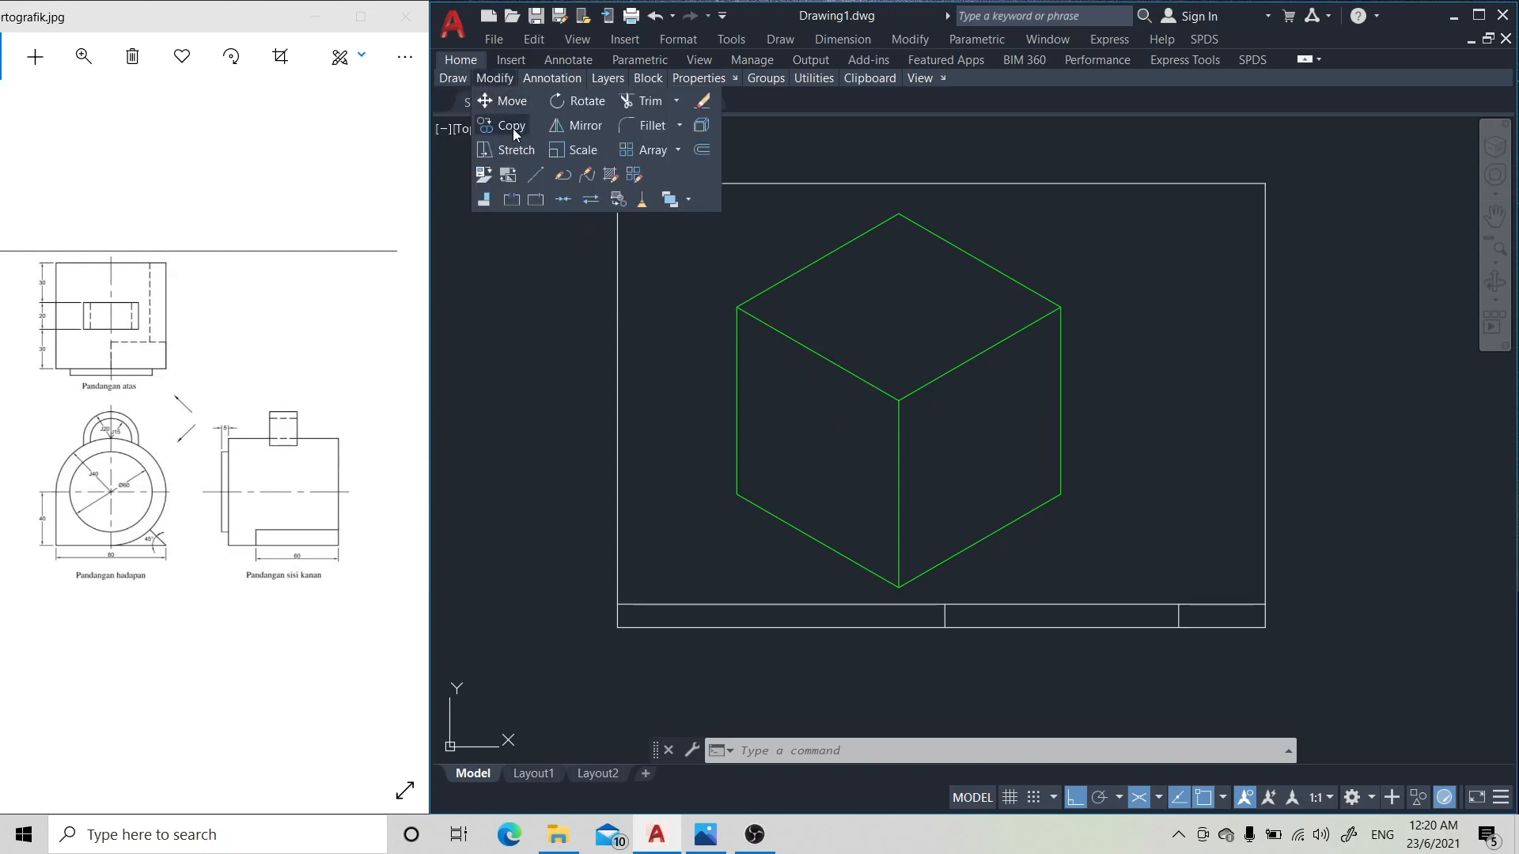
left_click(513, 128)
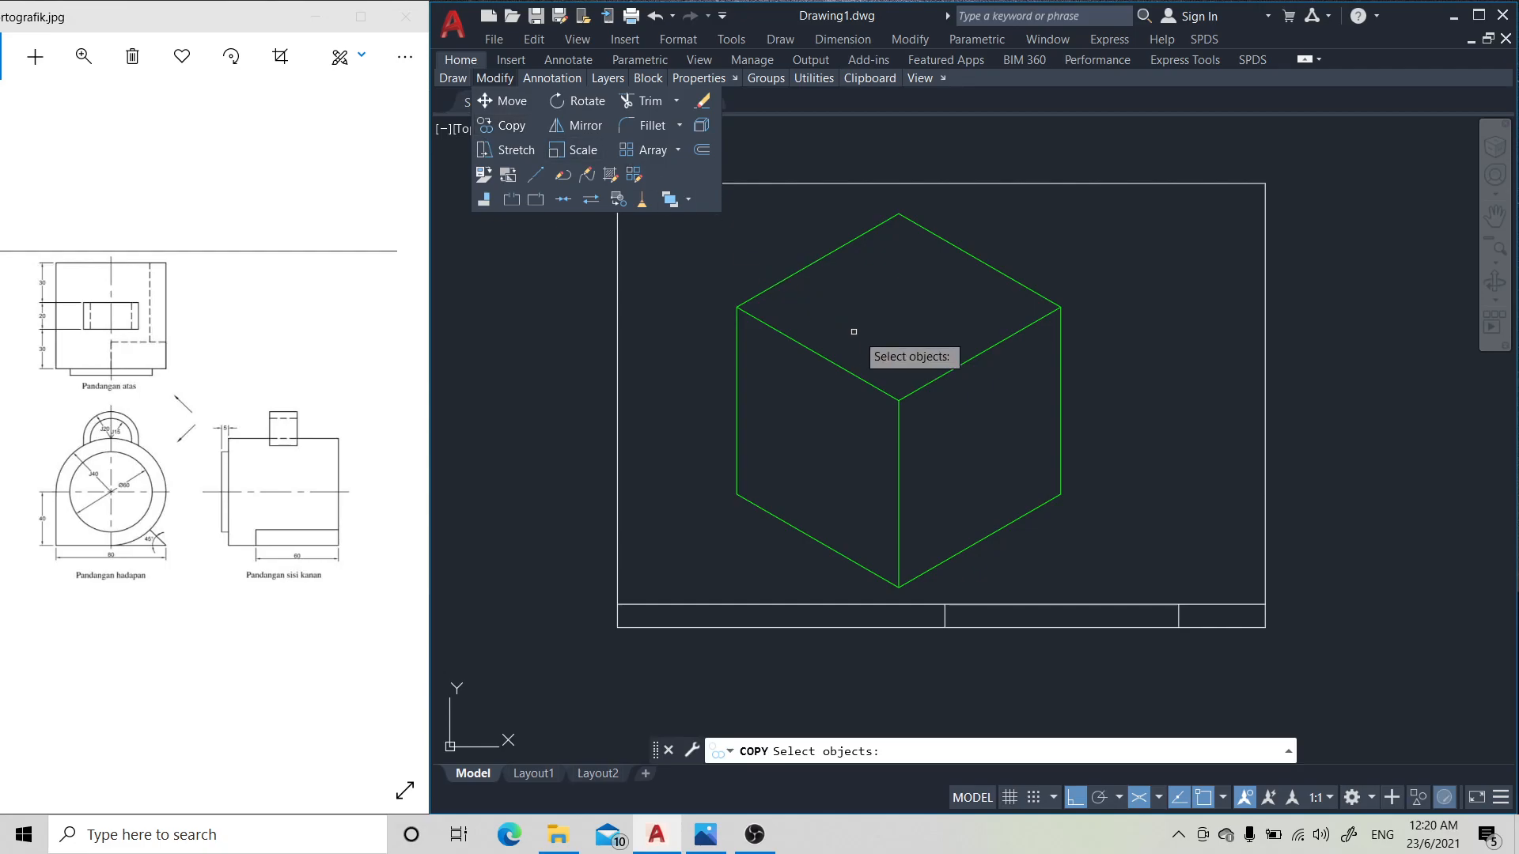
left_click(852, 372)
key("Return")
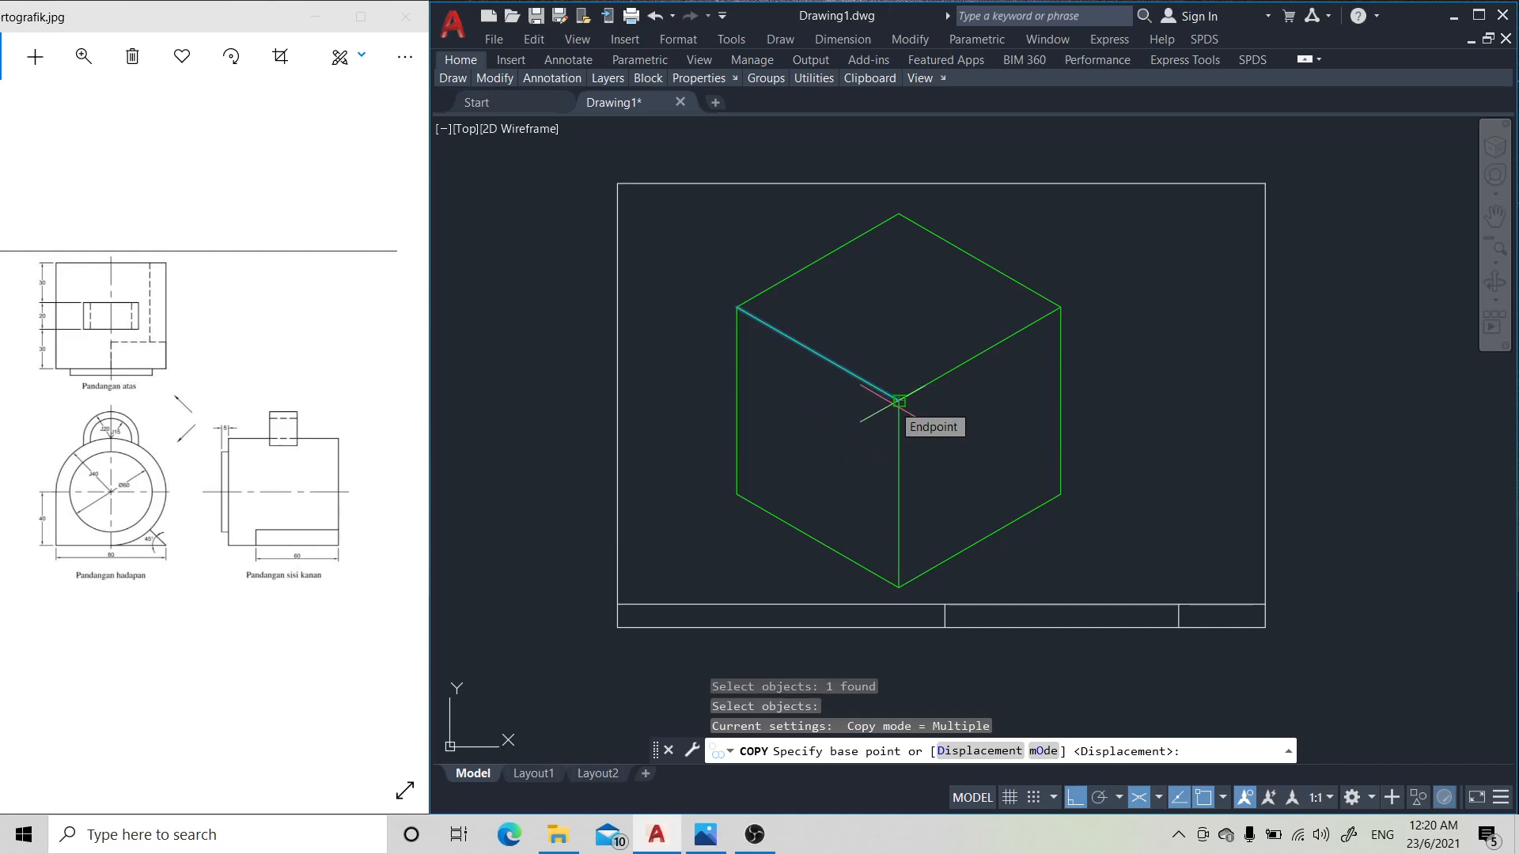
left_click(900, 401)
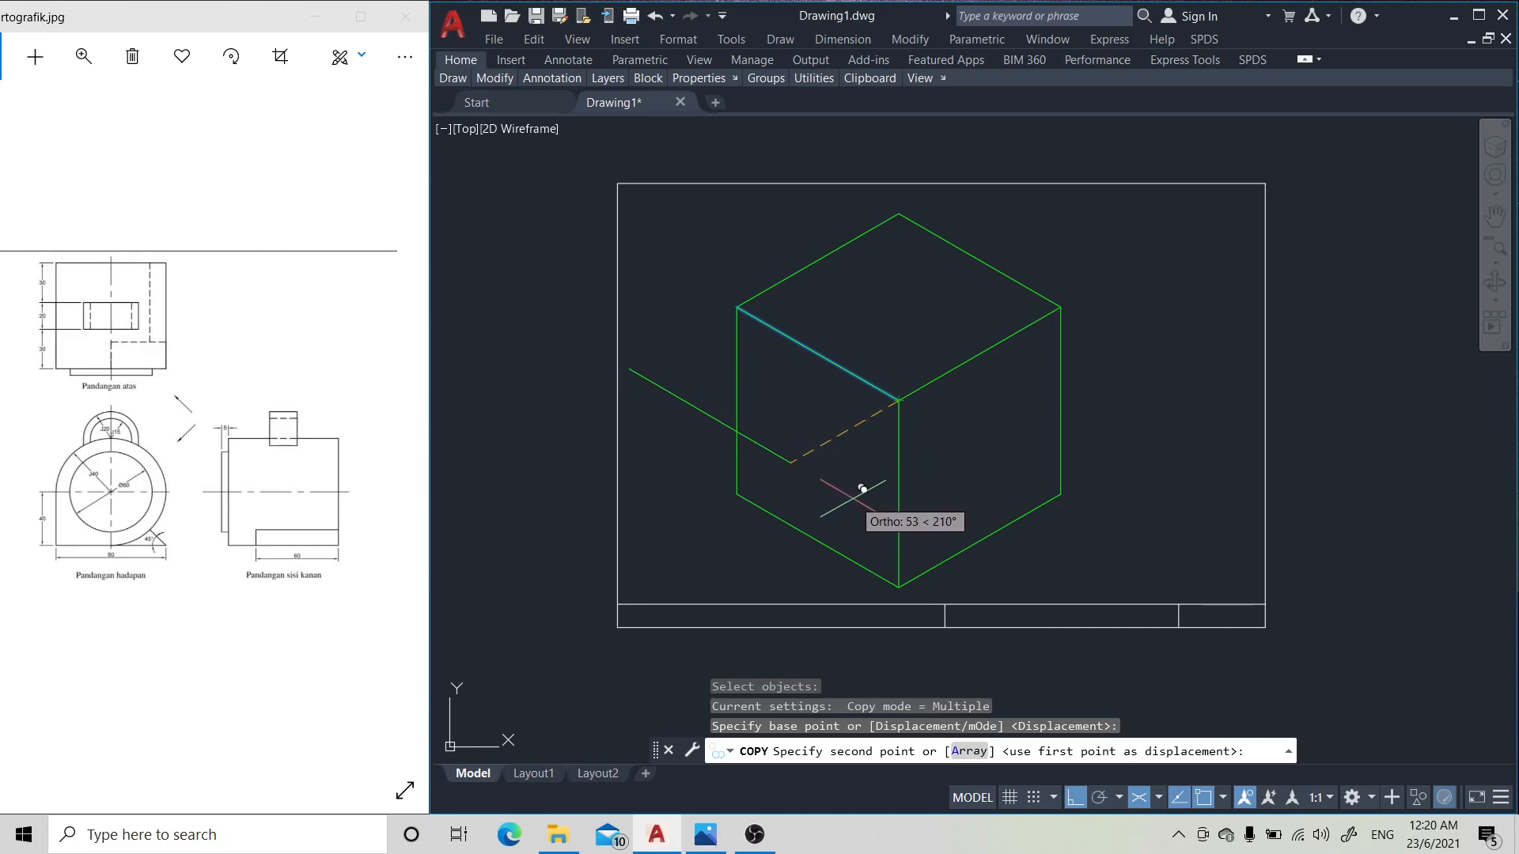
key("F5")
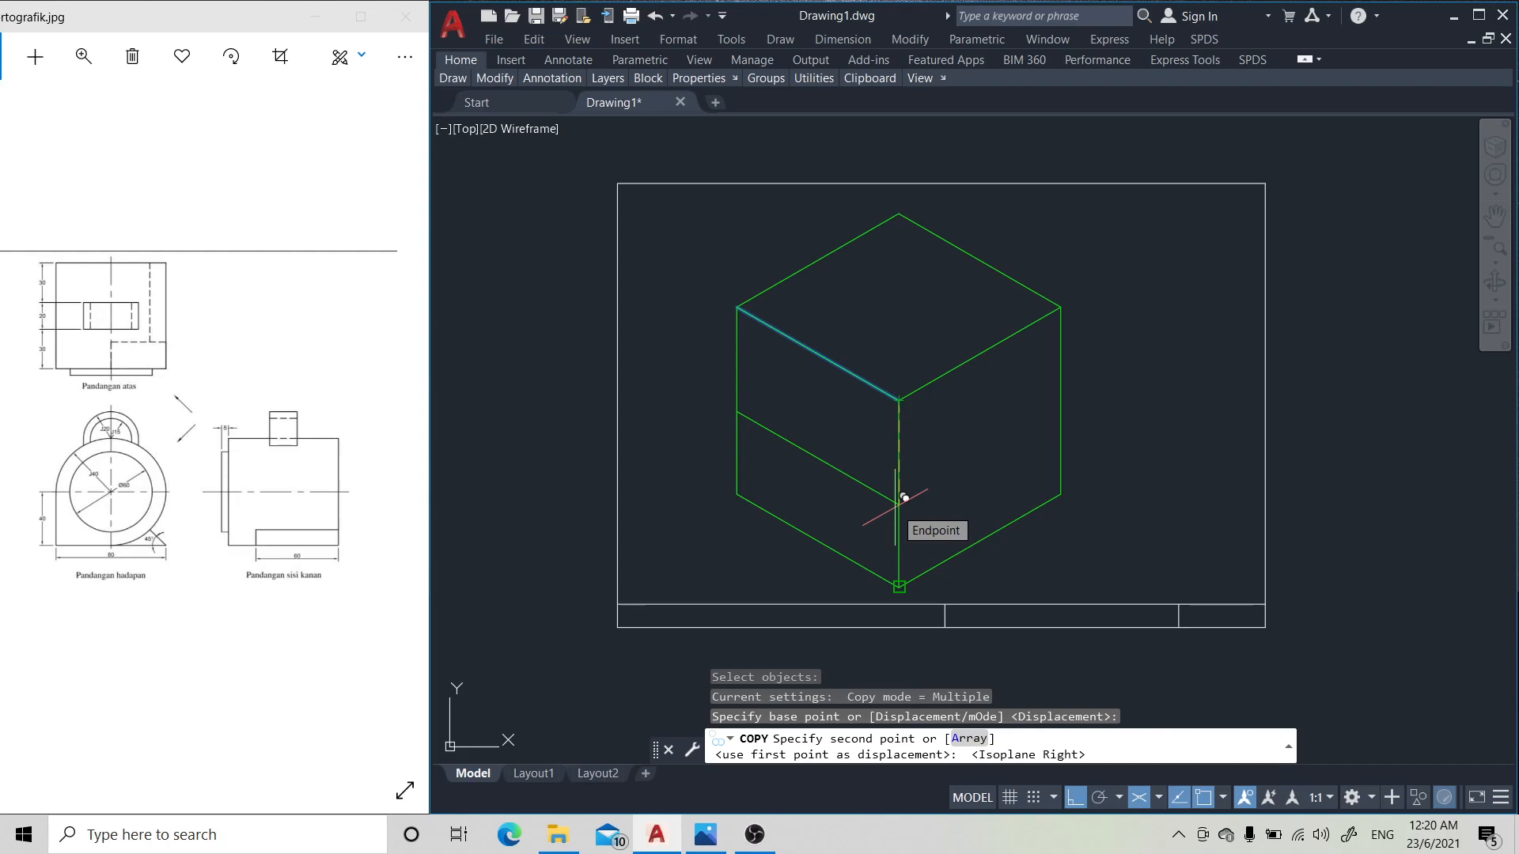
type("40")
key("Return")
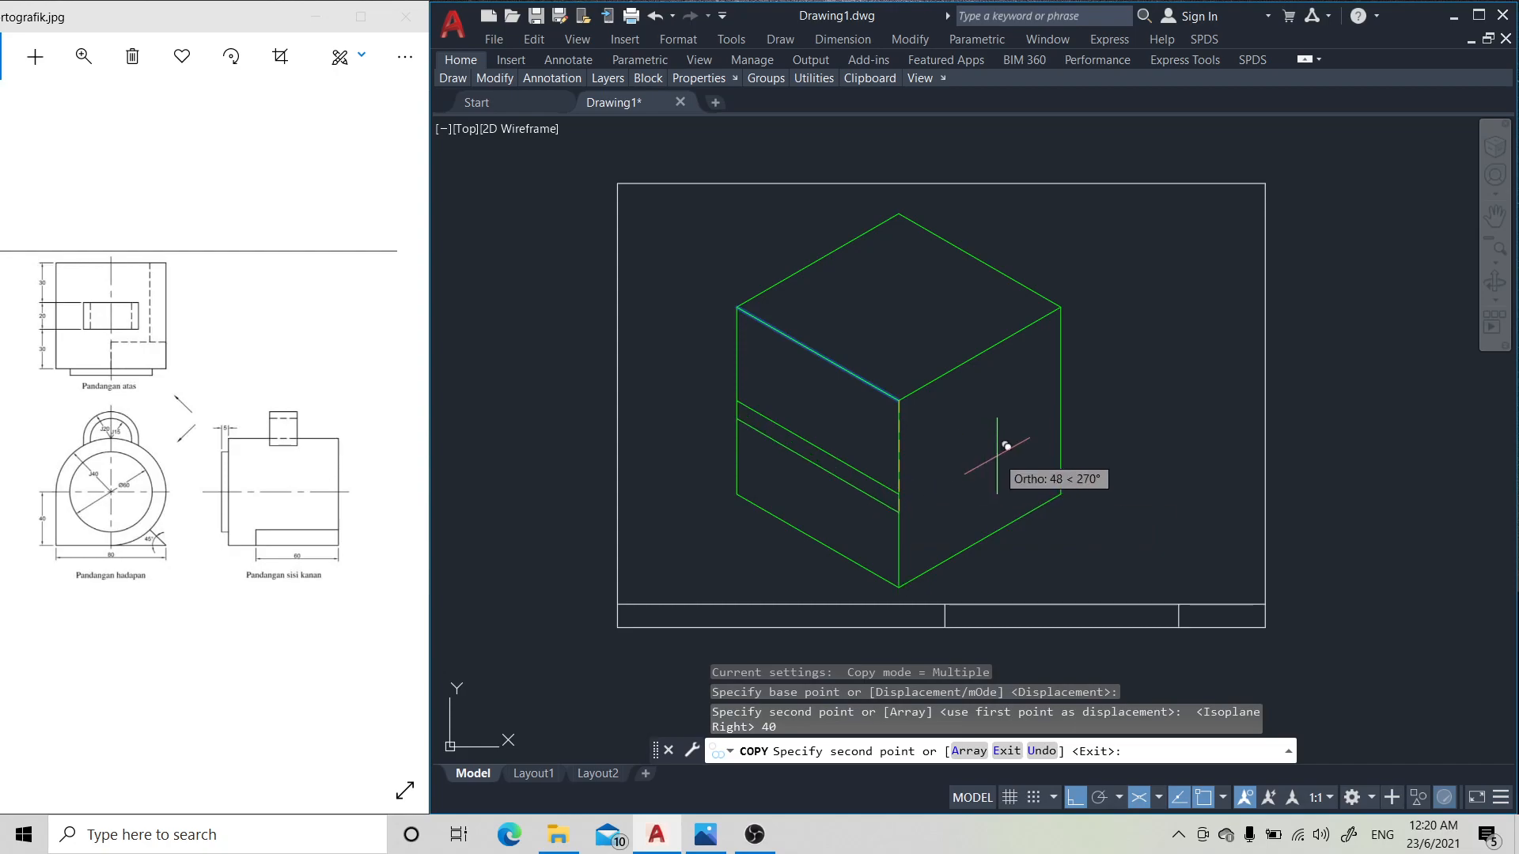
key("Return")
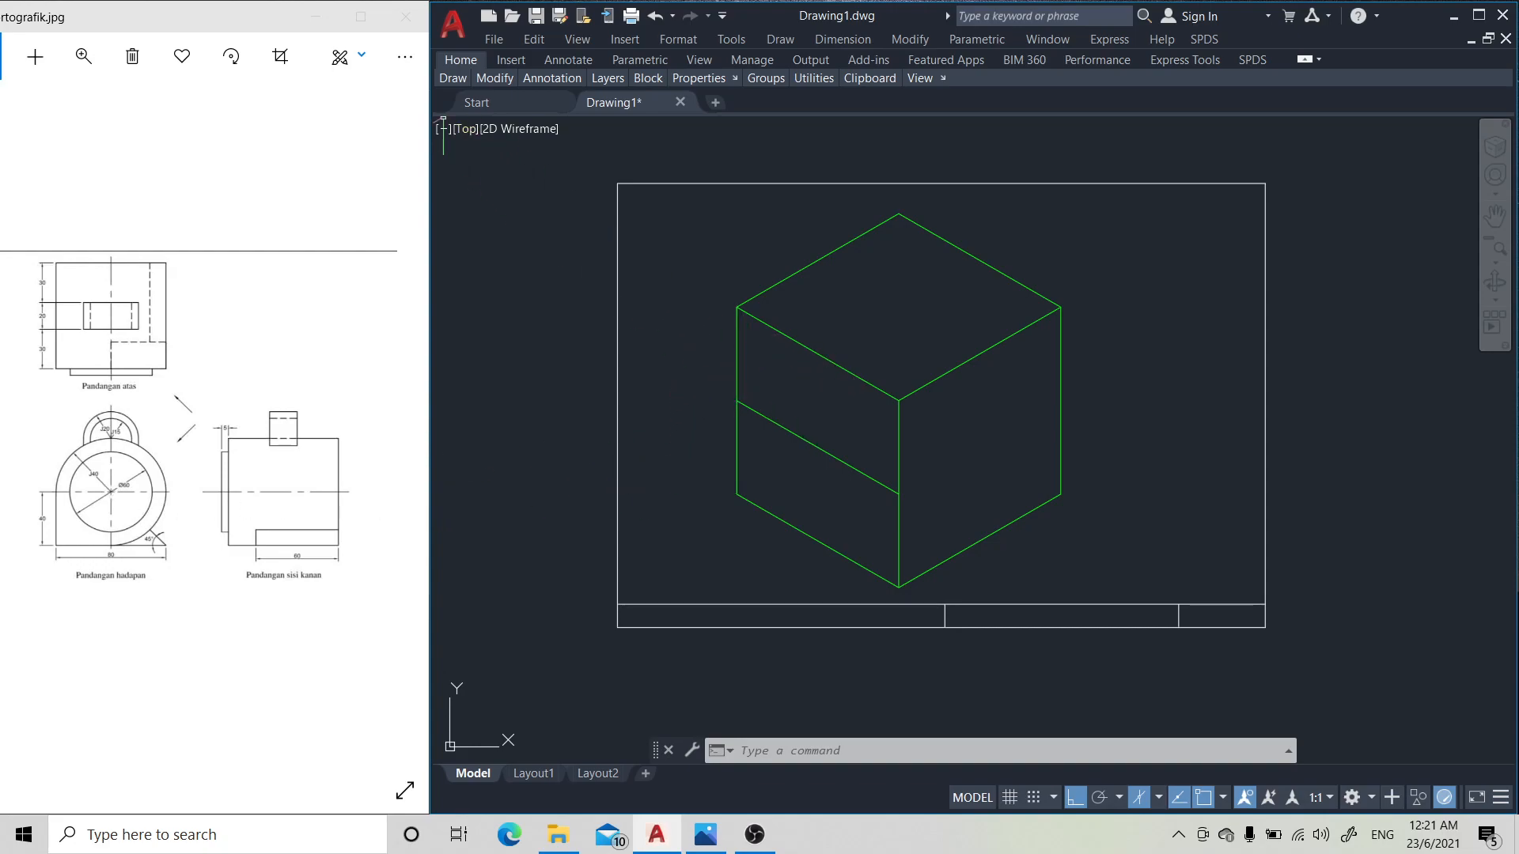
mouse_move(490, 77)
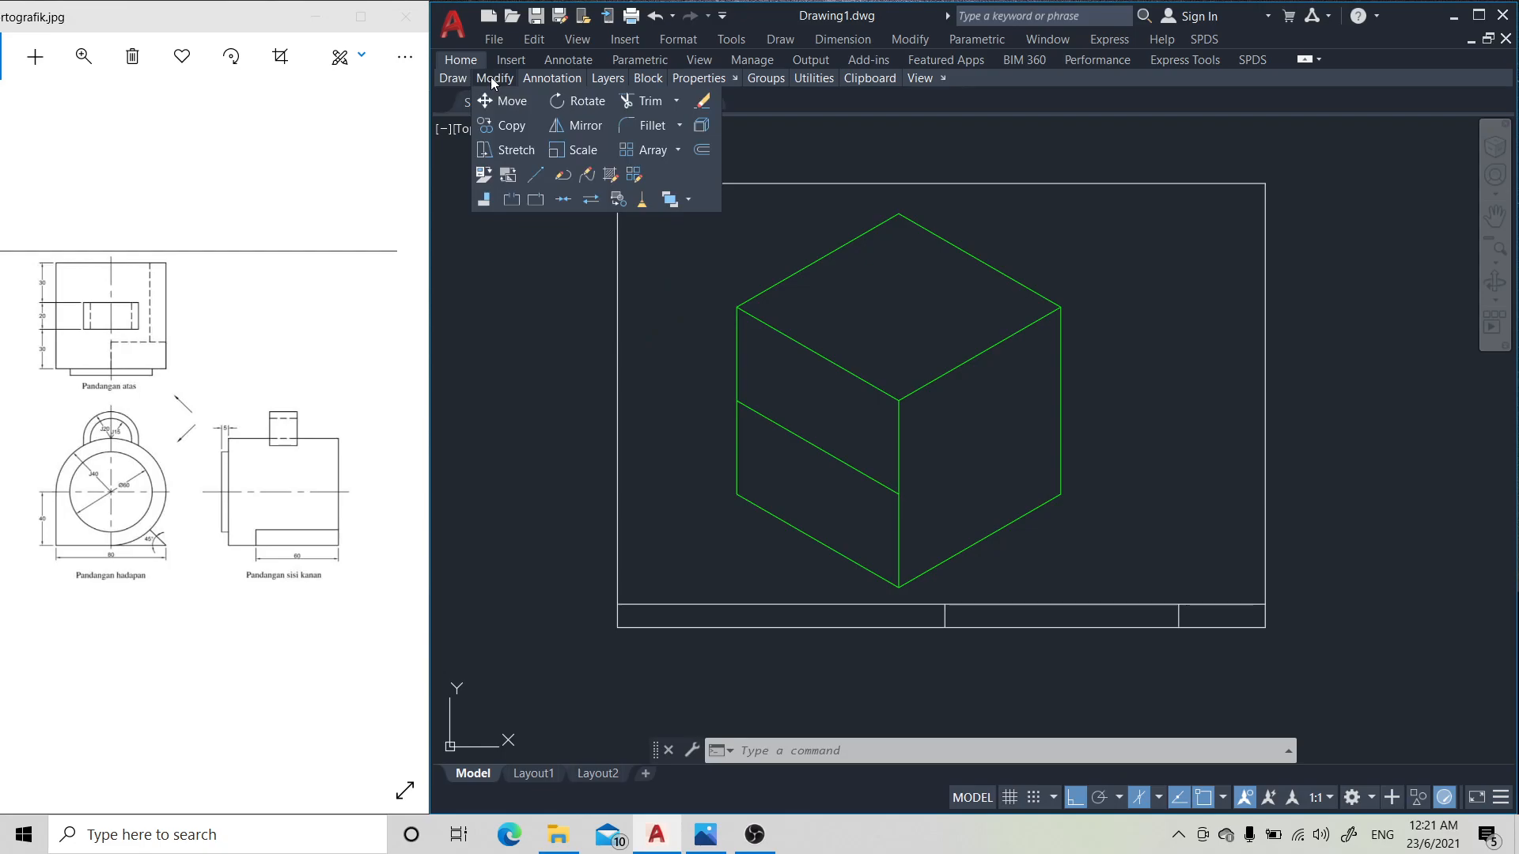
- Copy the left face's outer vertical edge 40 mm along the upper edge towards the centre corner, in isoplane Left
left_click(507, 125)
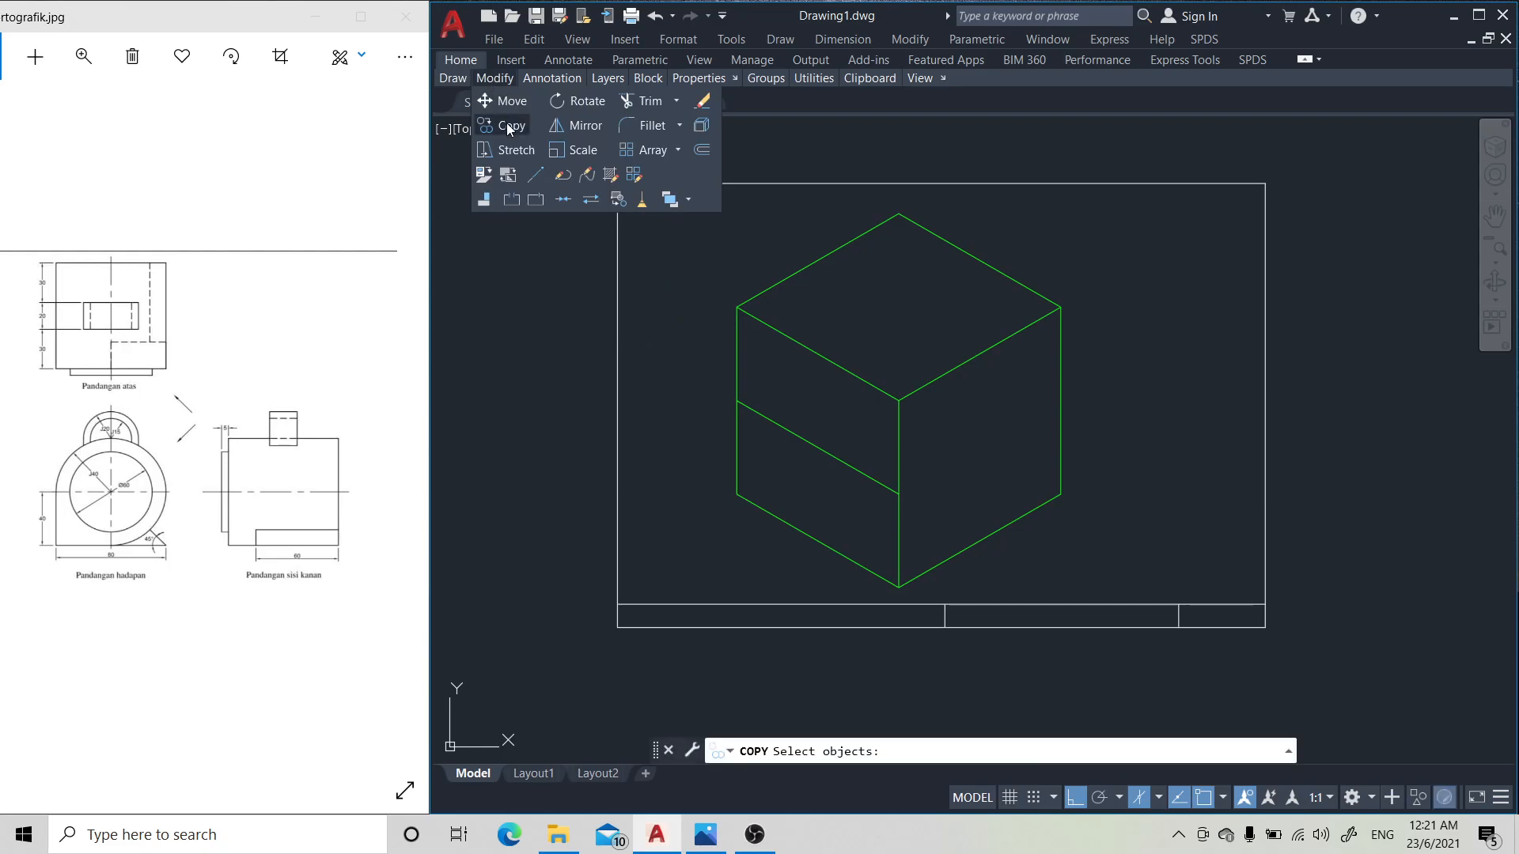
left_click(737, 367)
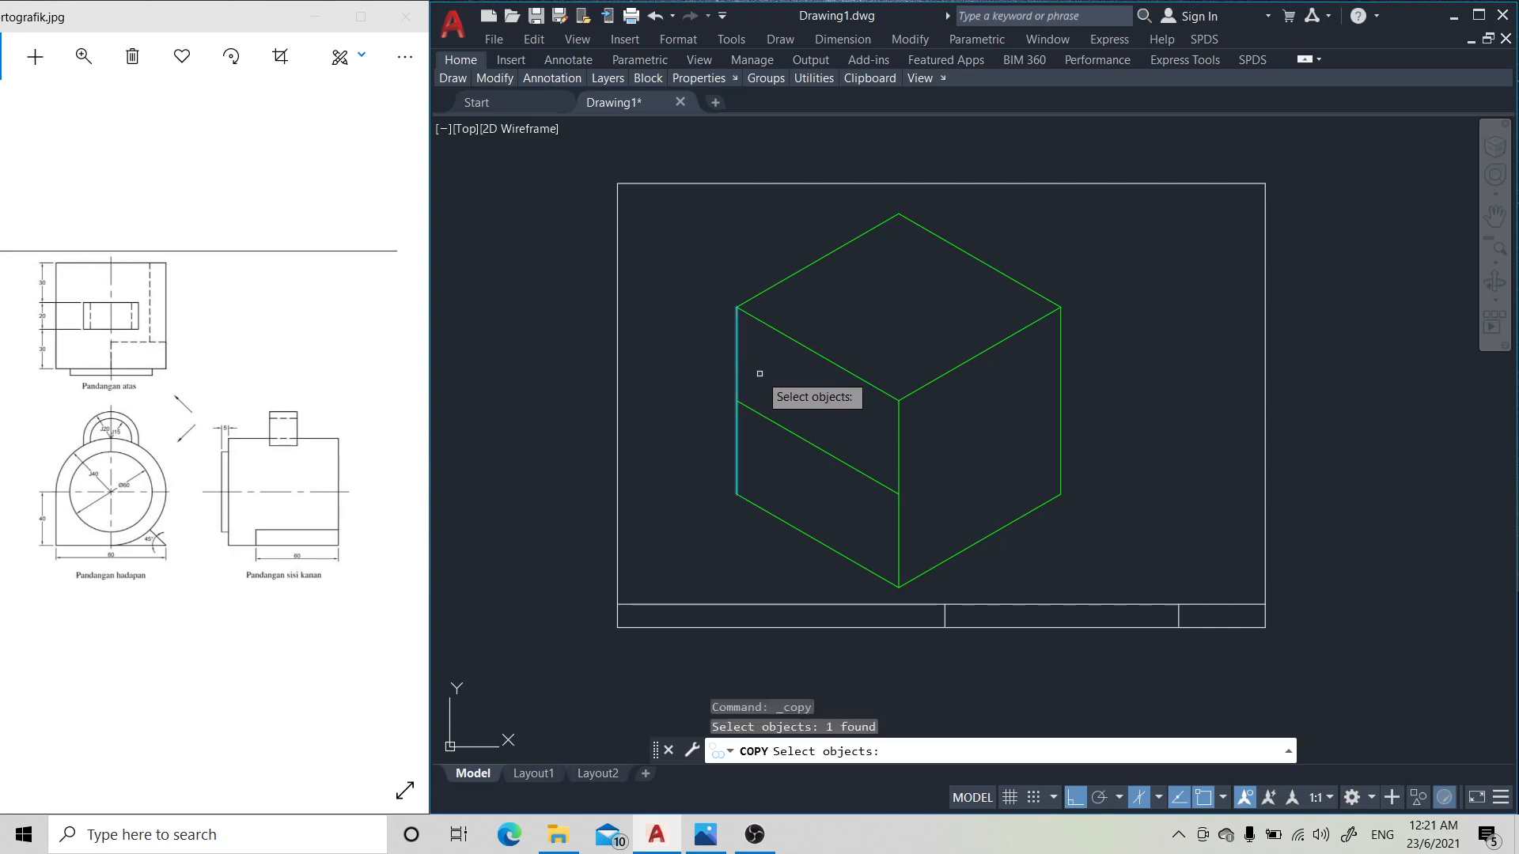
key("Return")
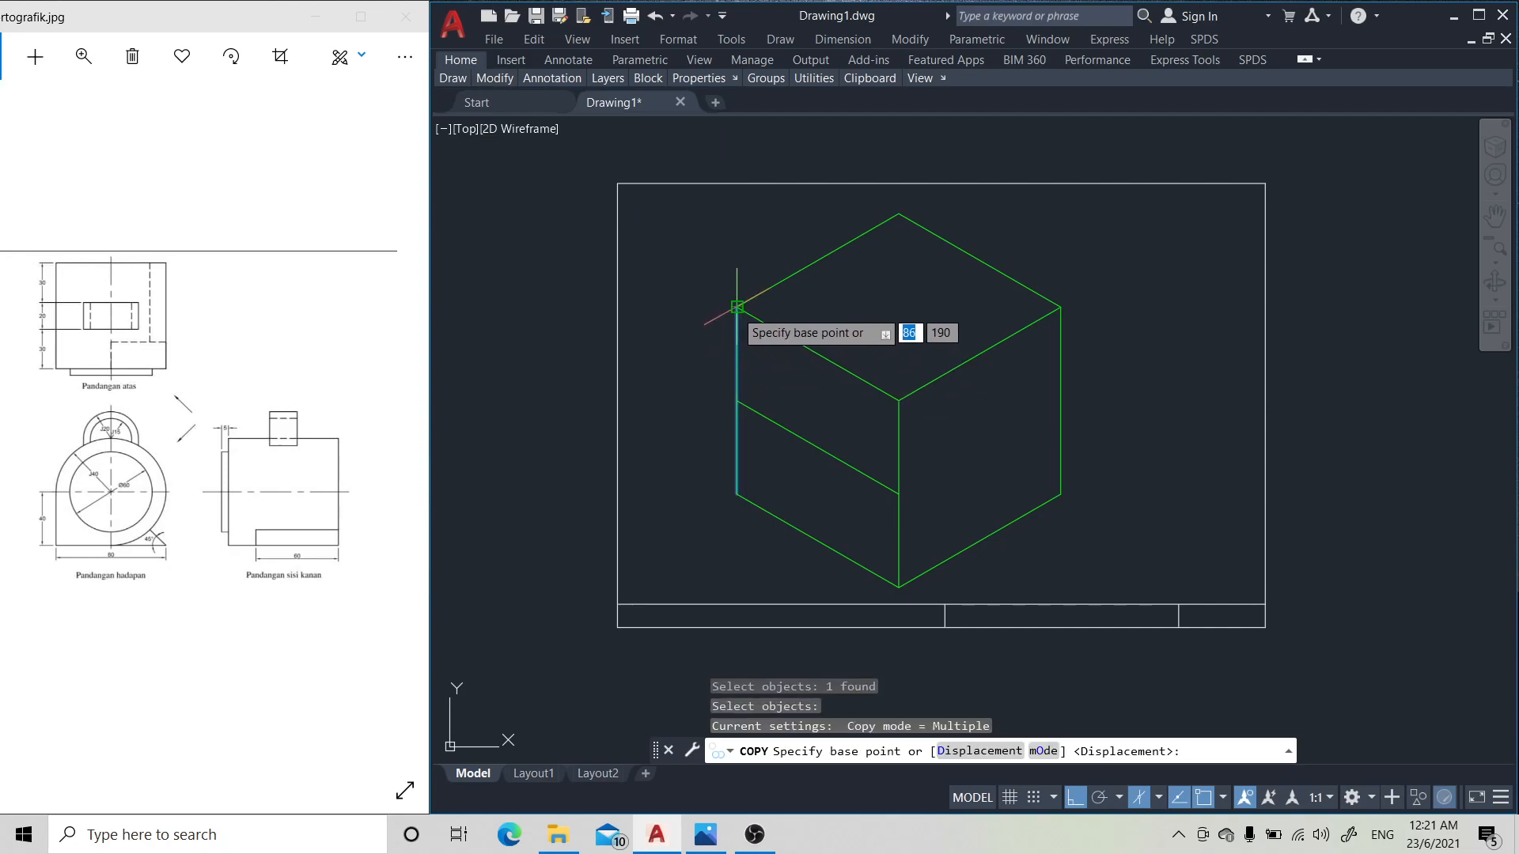
left_click(736, 307)
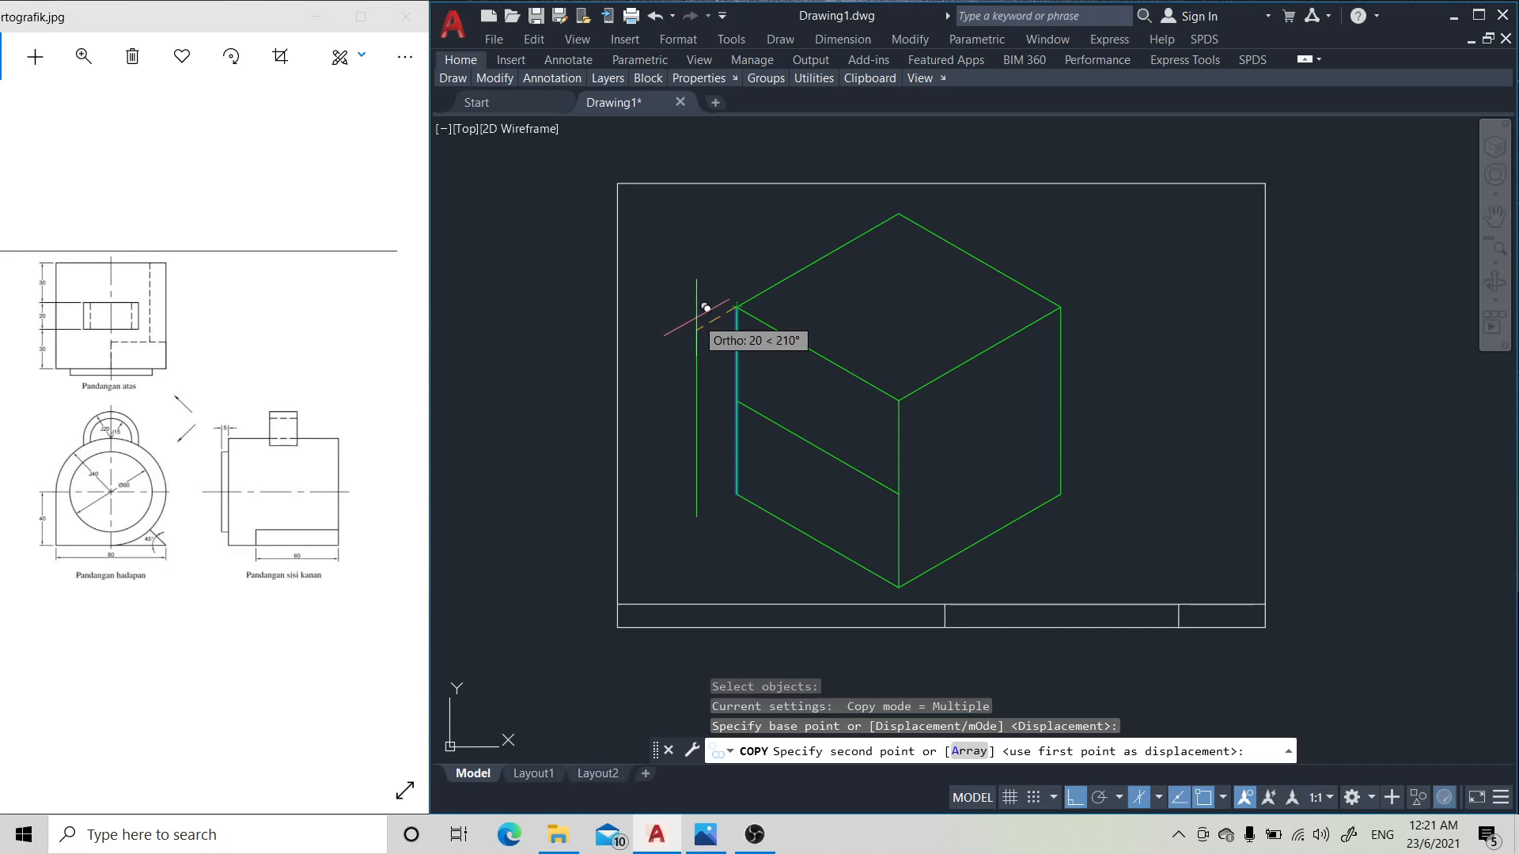
key("F5")
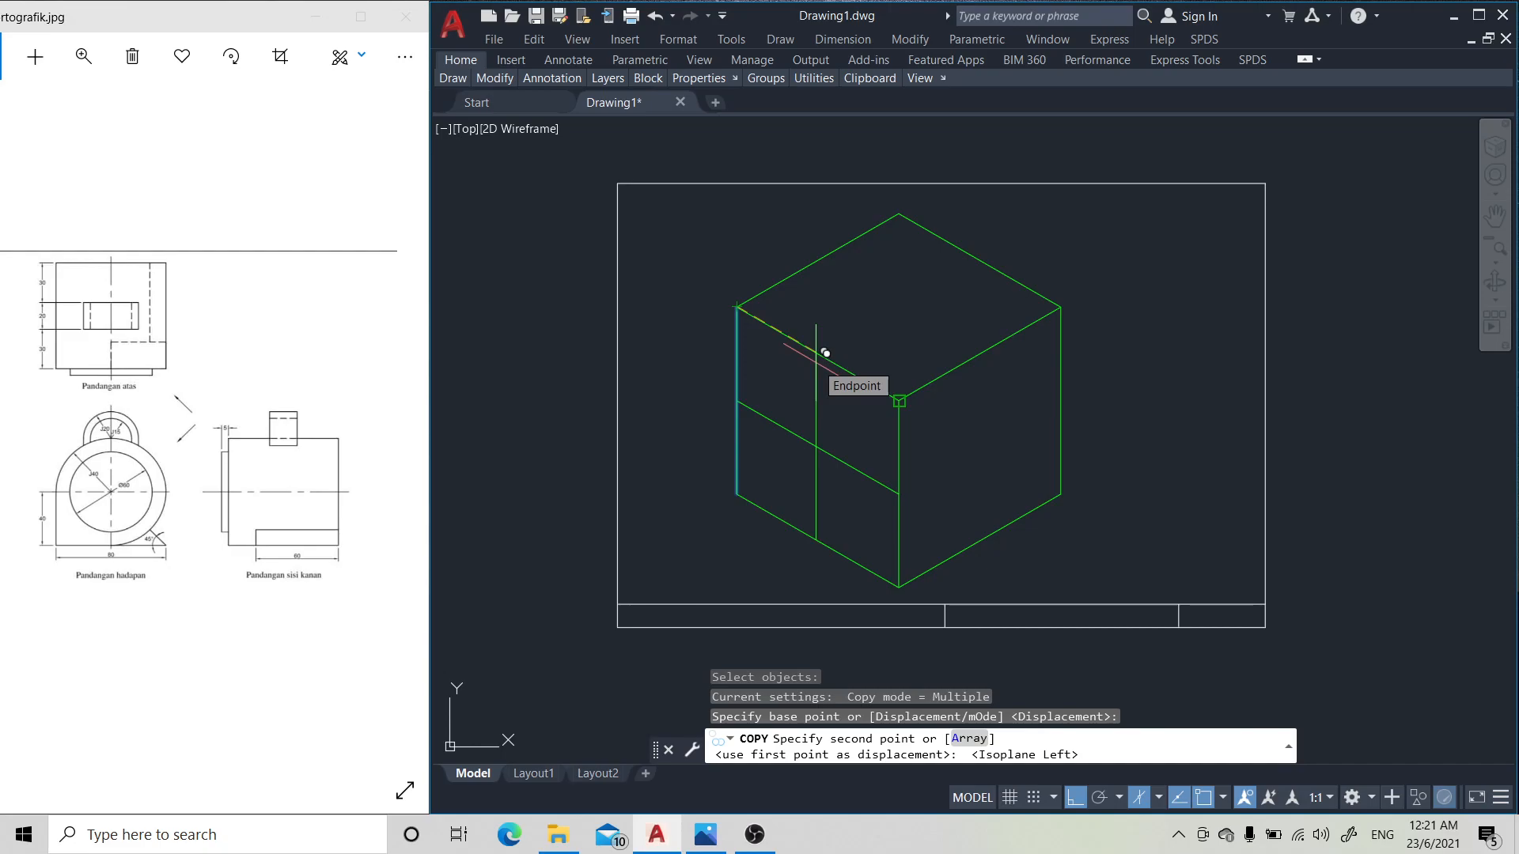
type("40")
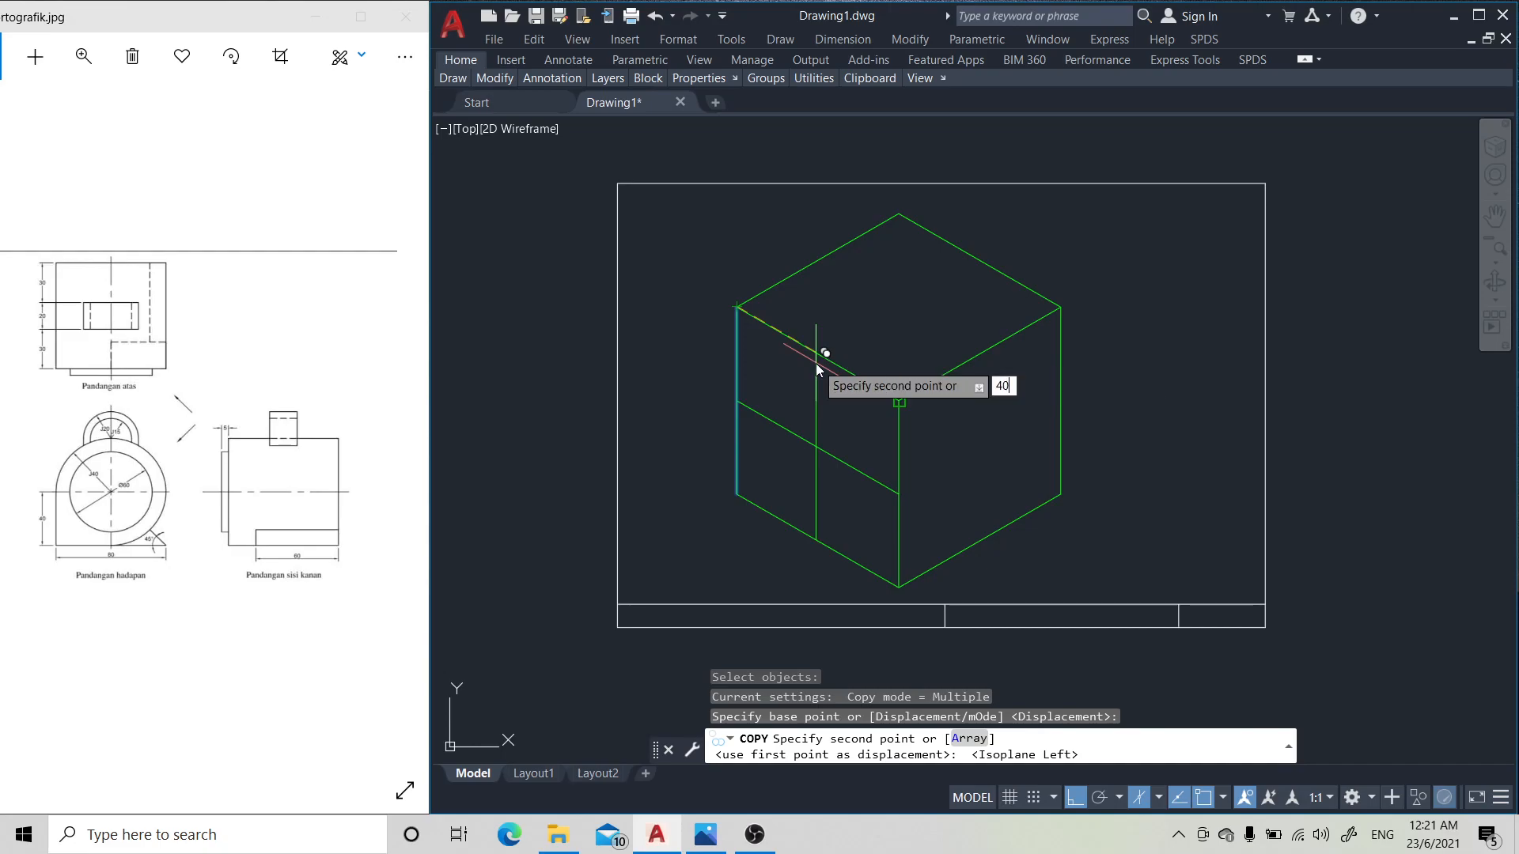
key("Return")
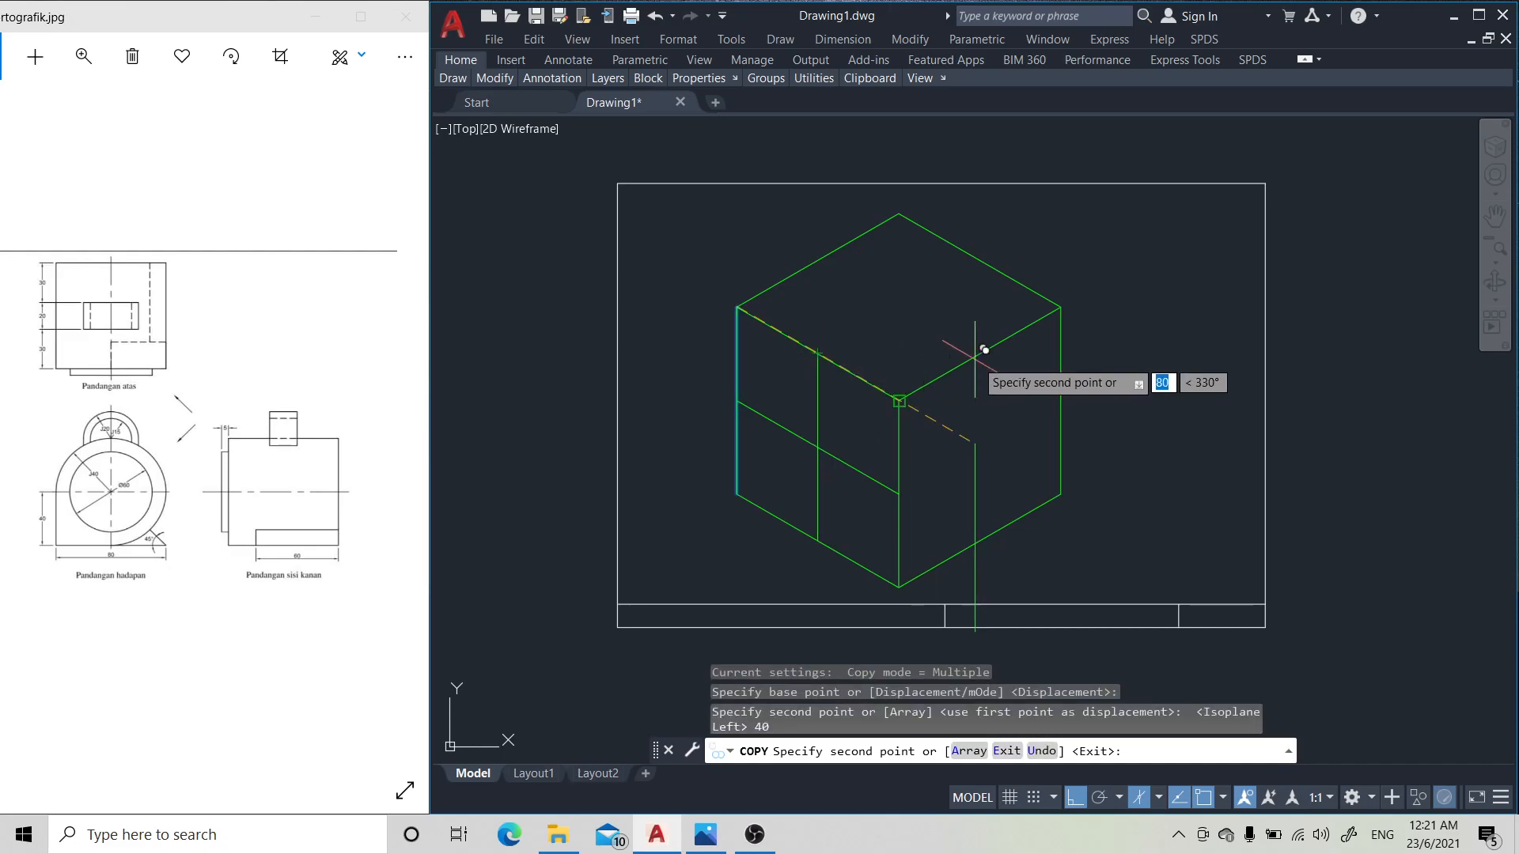
key("Return")
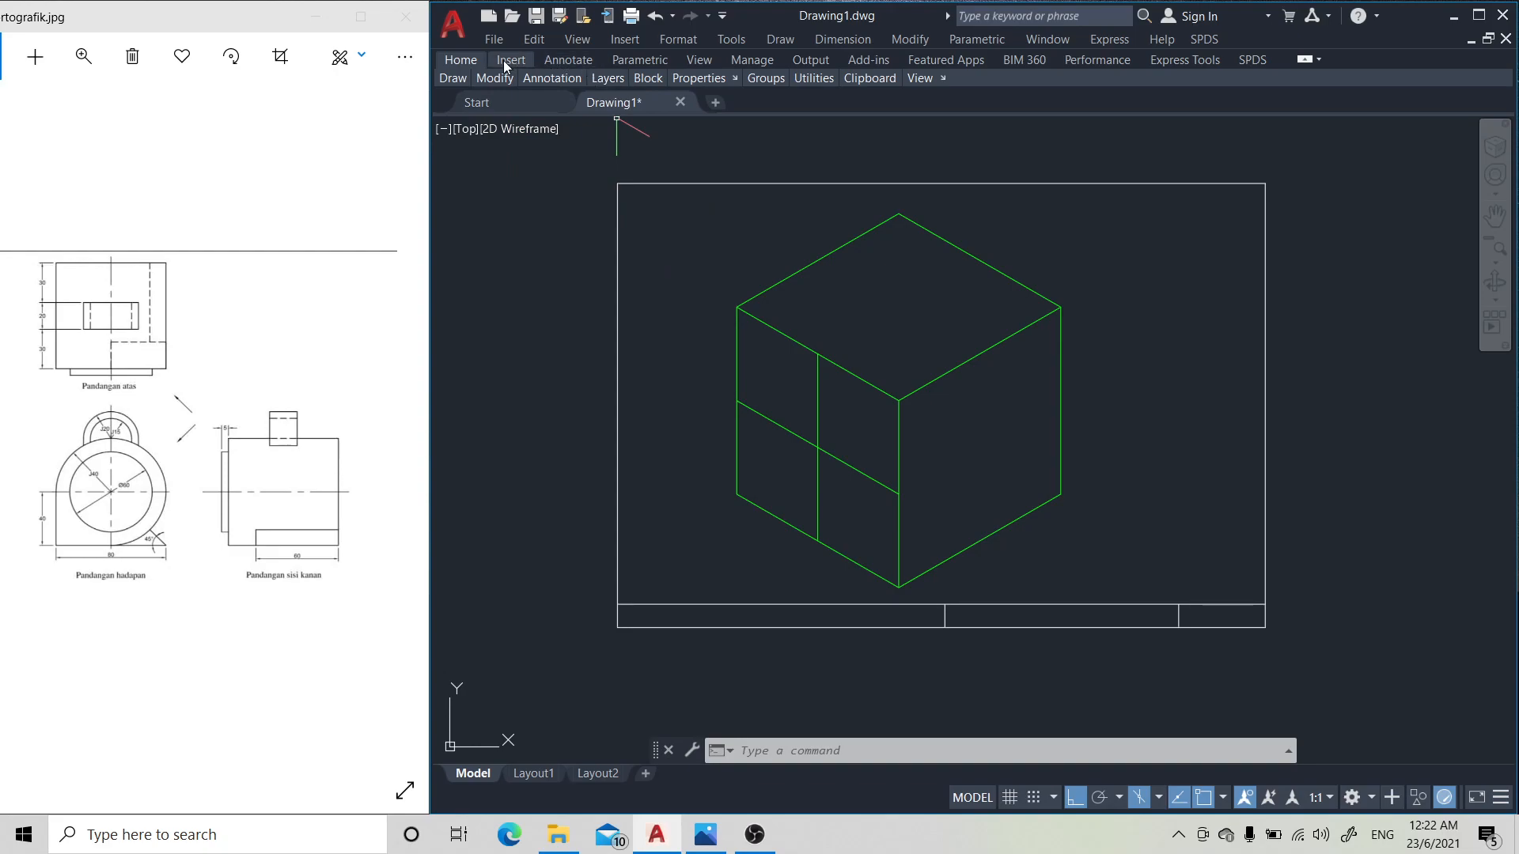
- Make OBJEK the current layer
mouse_move(595, 76)
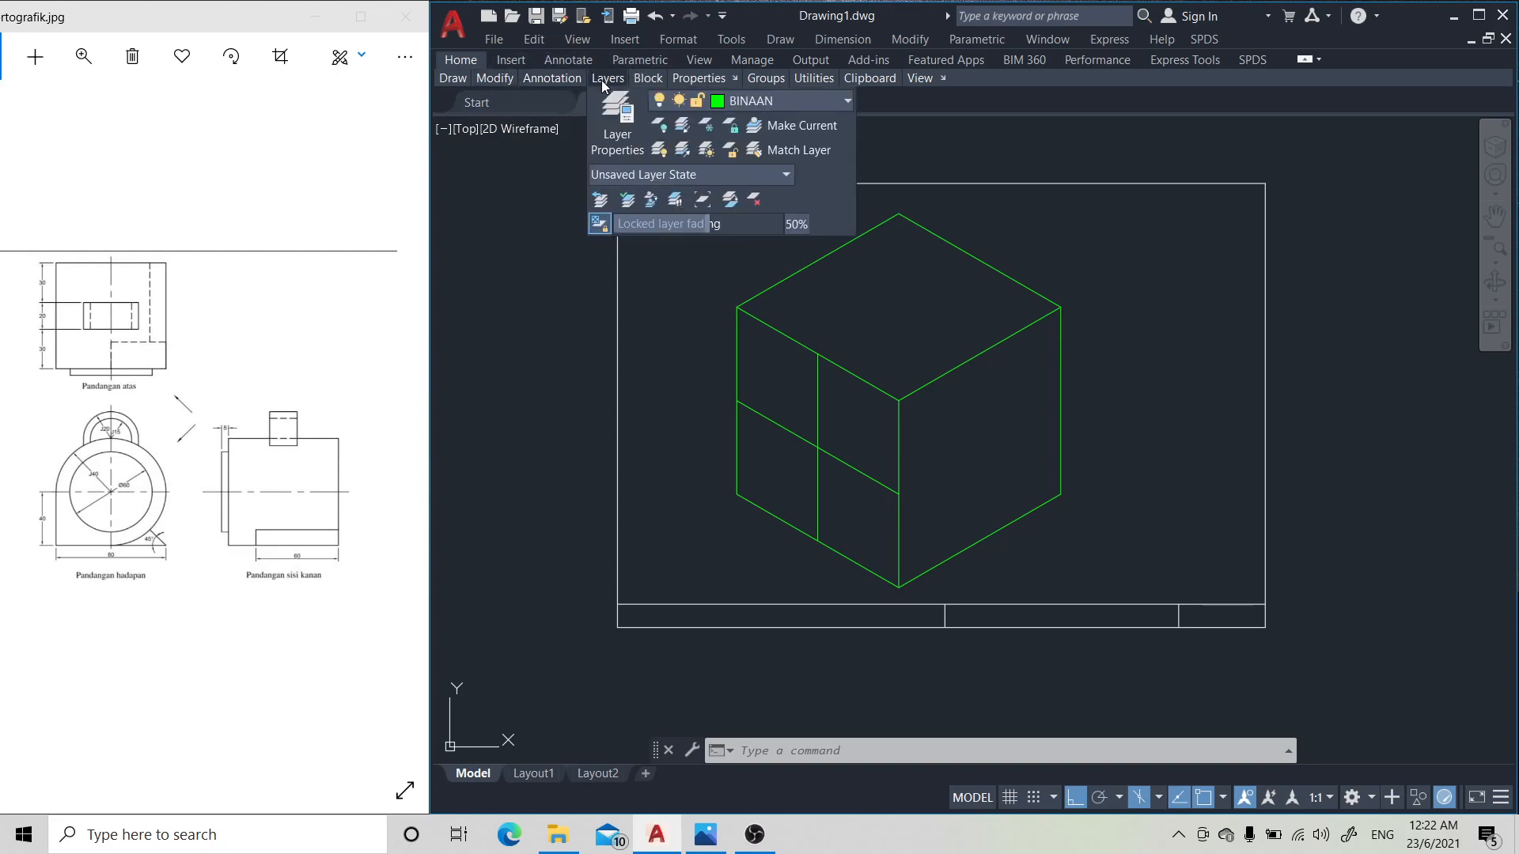
left_click(787, 100)
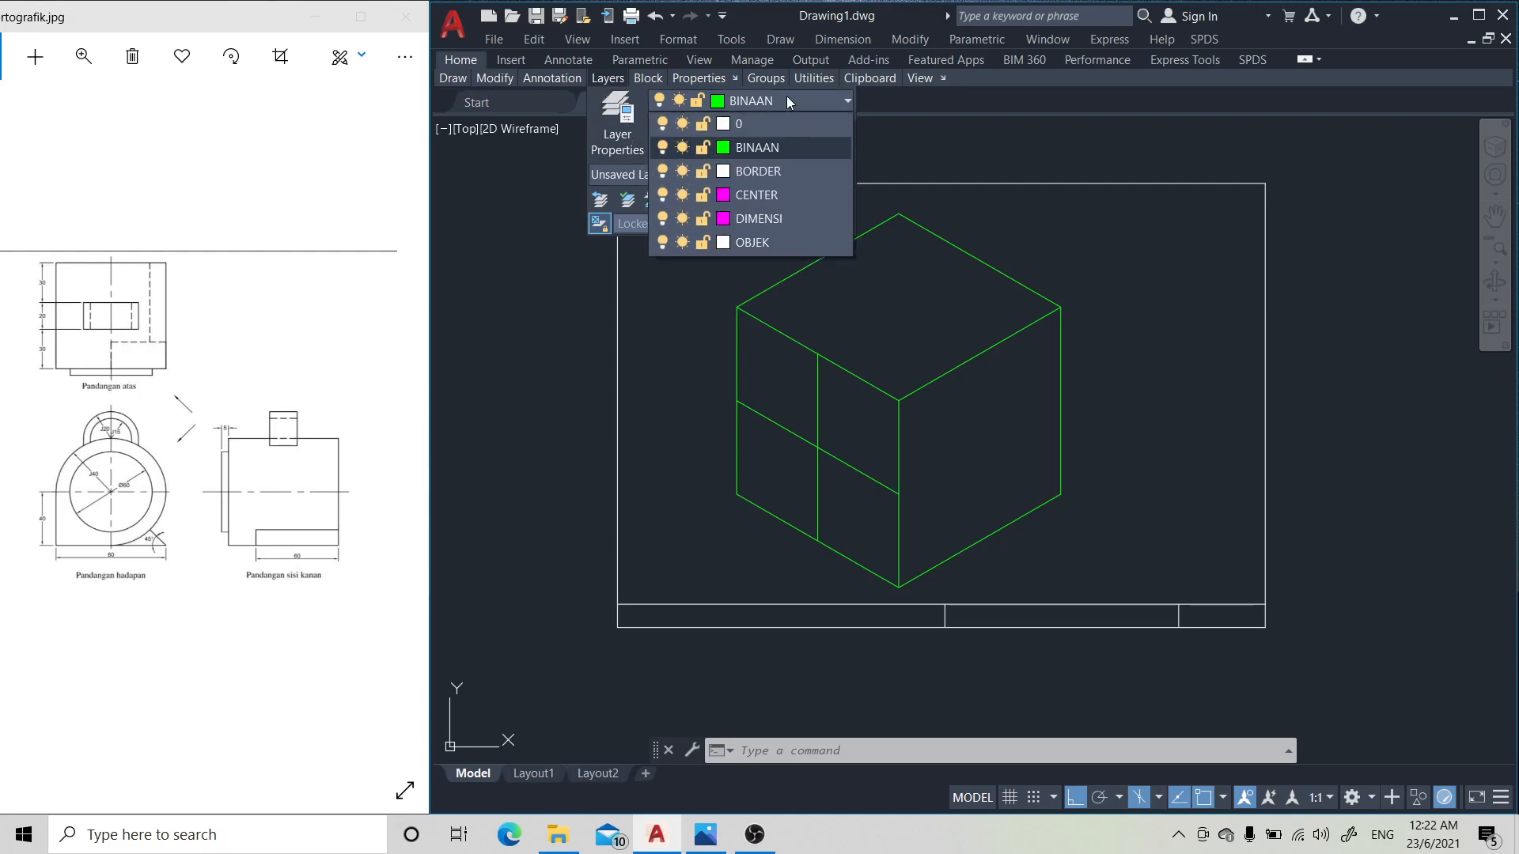
left_click(765, 245)
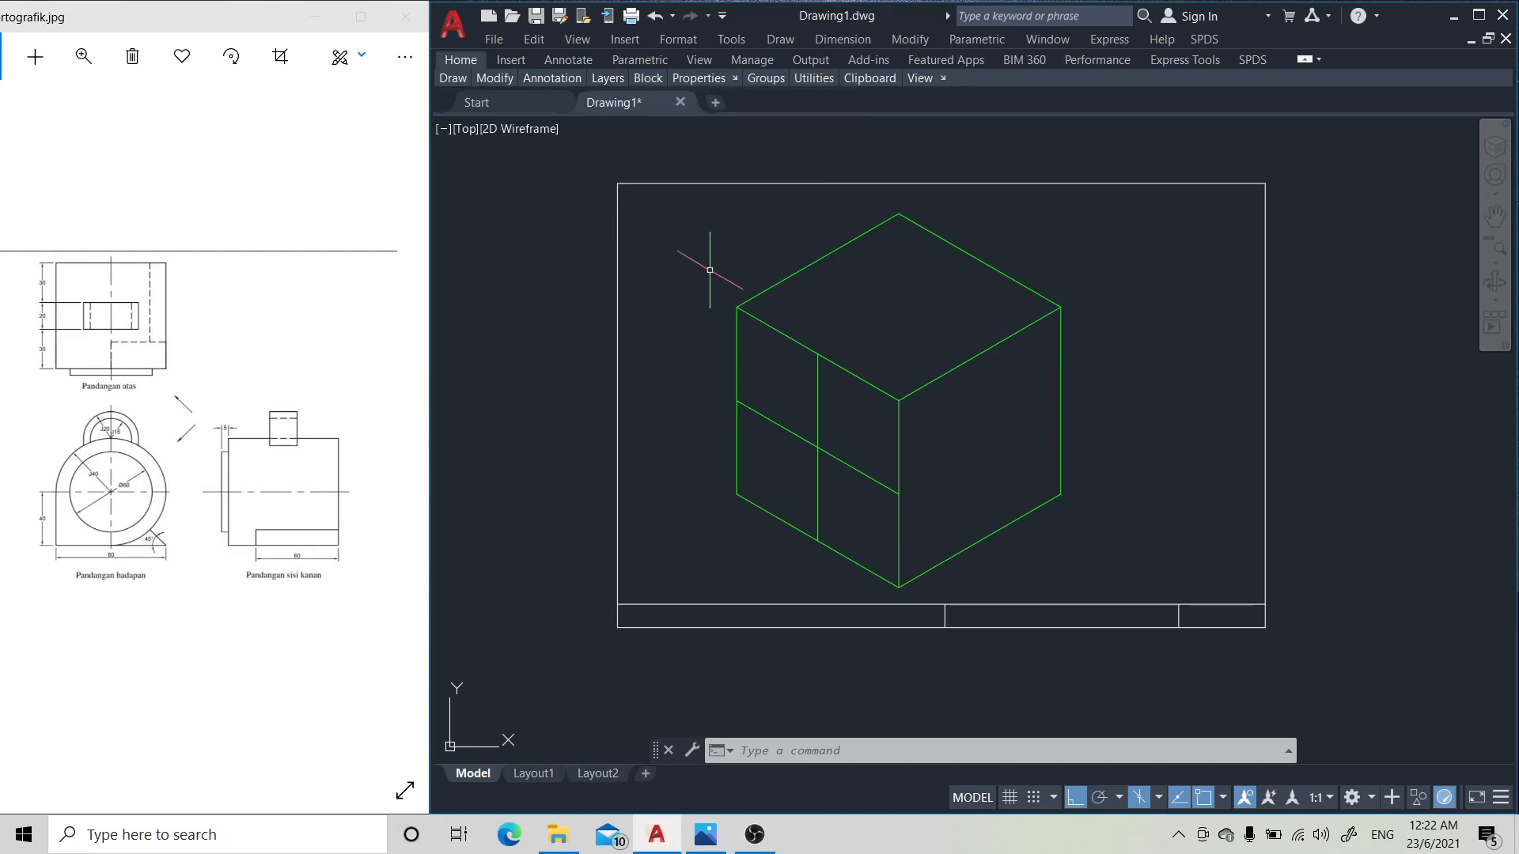
- Draw an isocircle of radius 40 mm in isoplane Left, centred where the left face's two construction lines cross
mouse_move(494, 78)
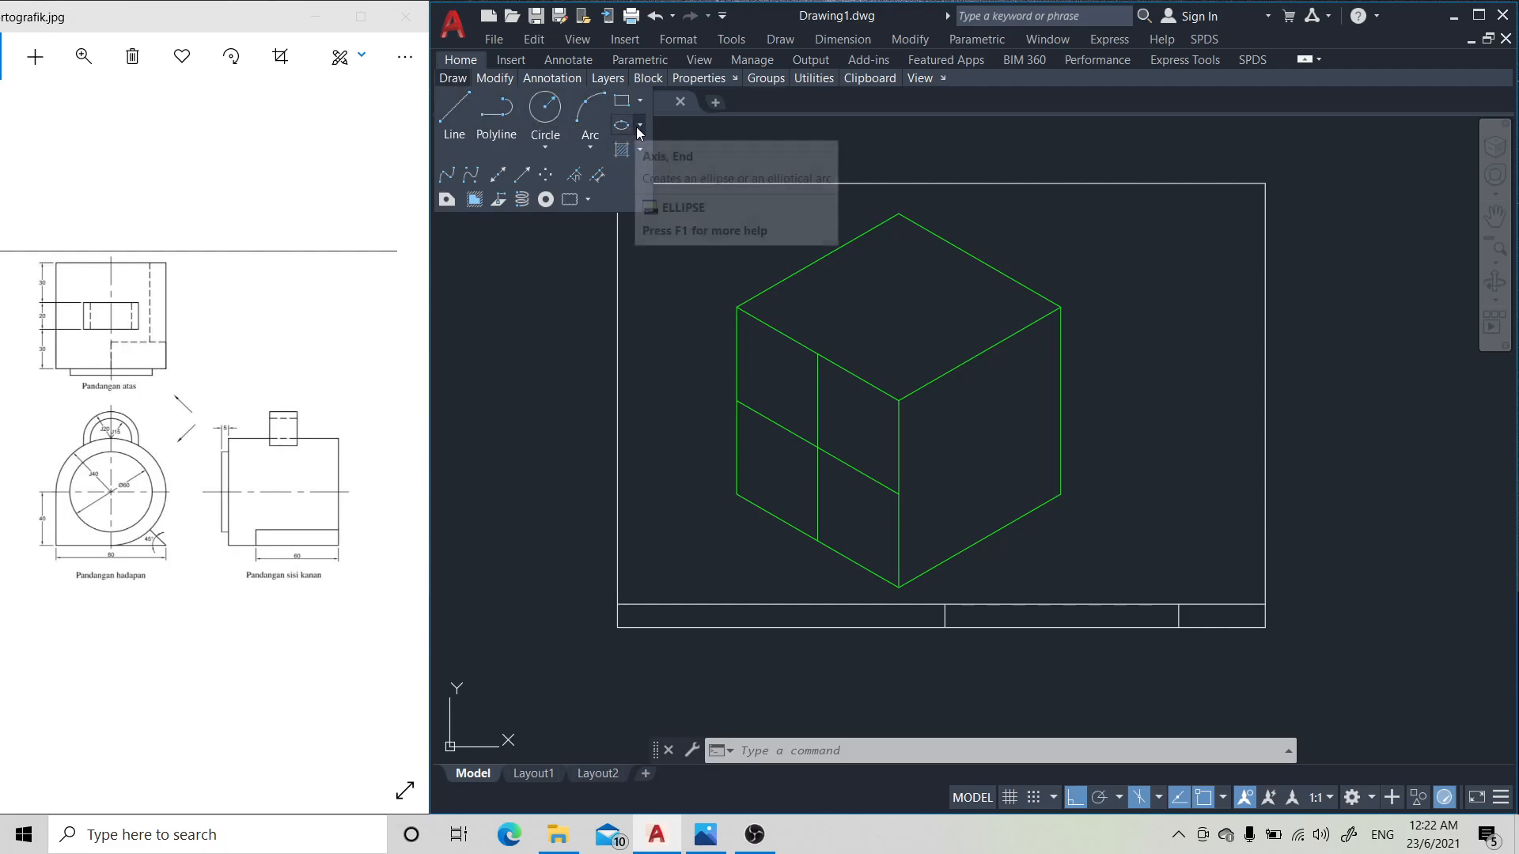
left_click(640, 125)
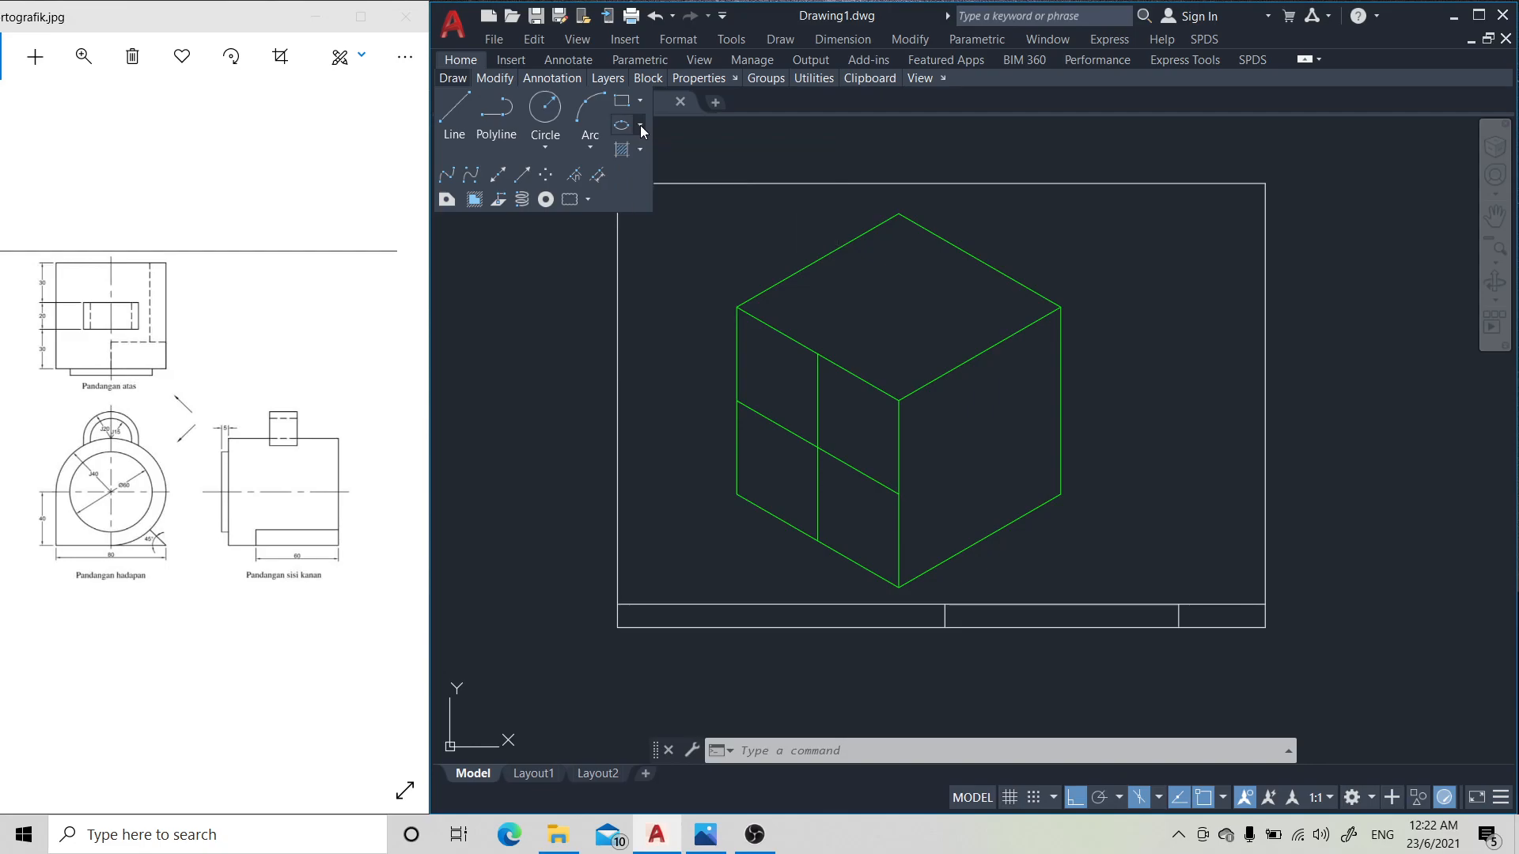
left_click(661, 198)
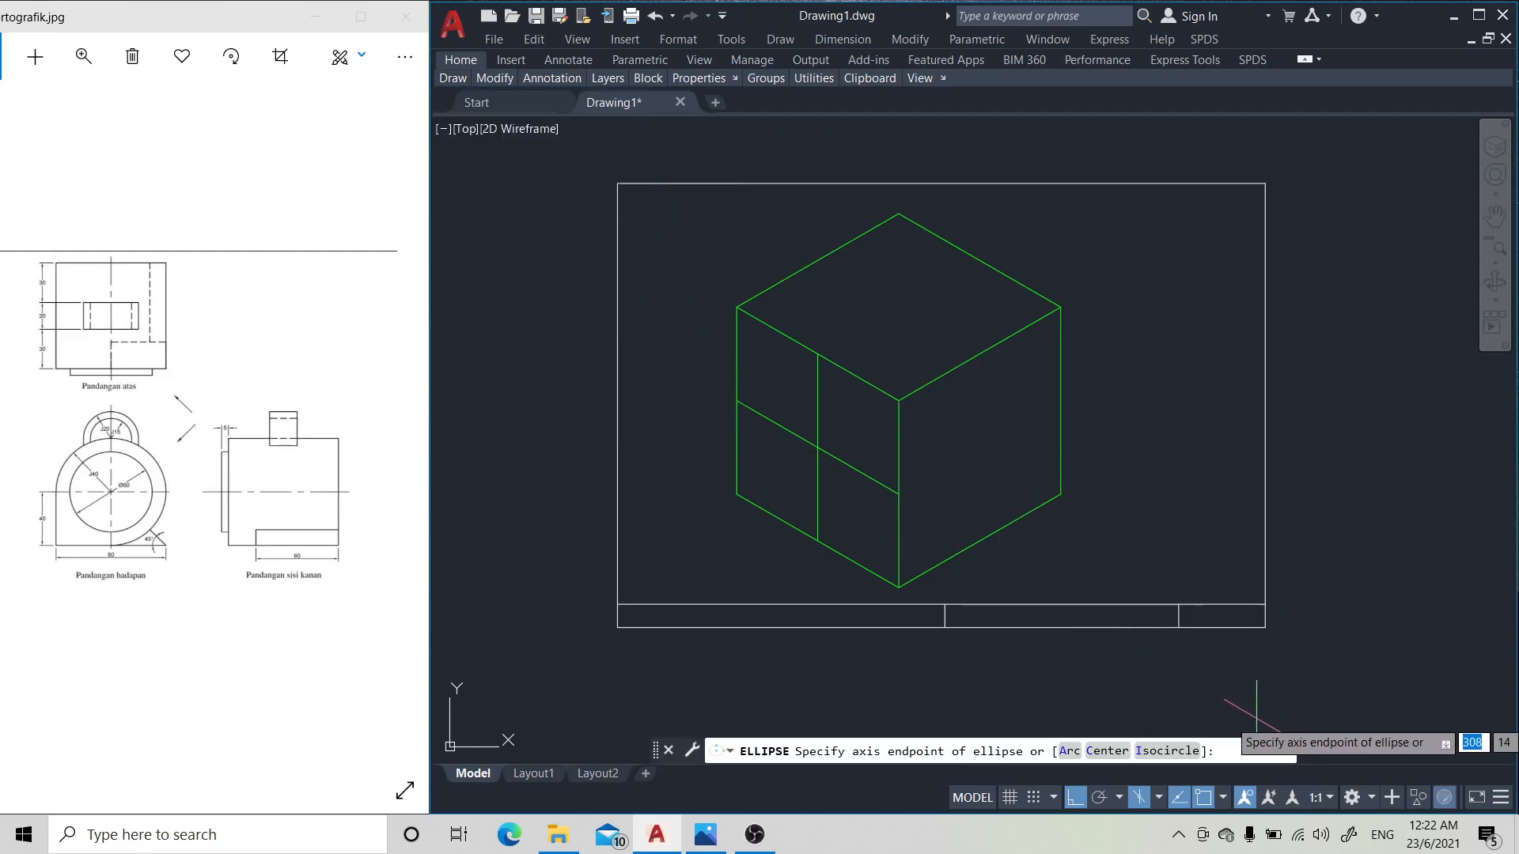
left_click(1168, 752)
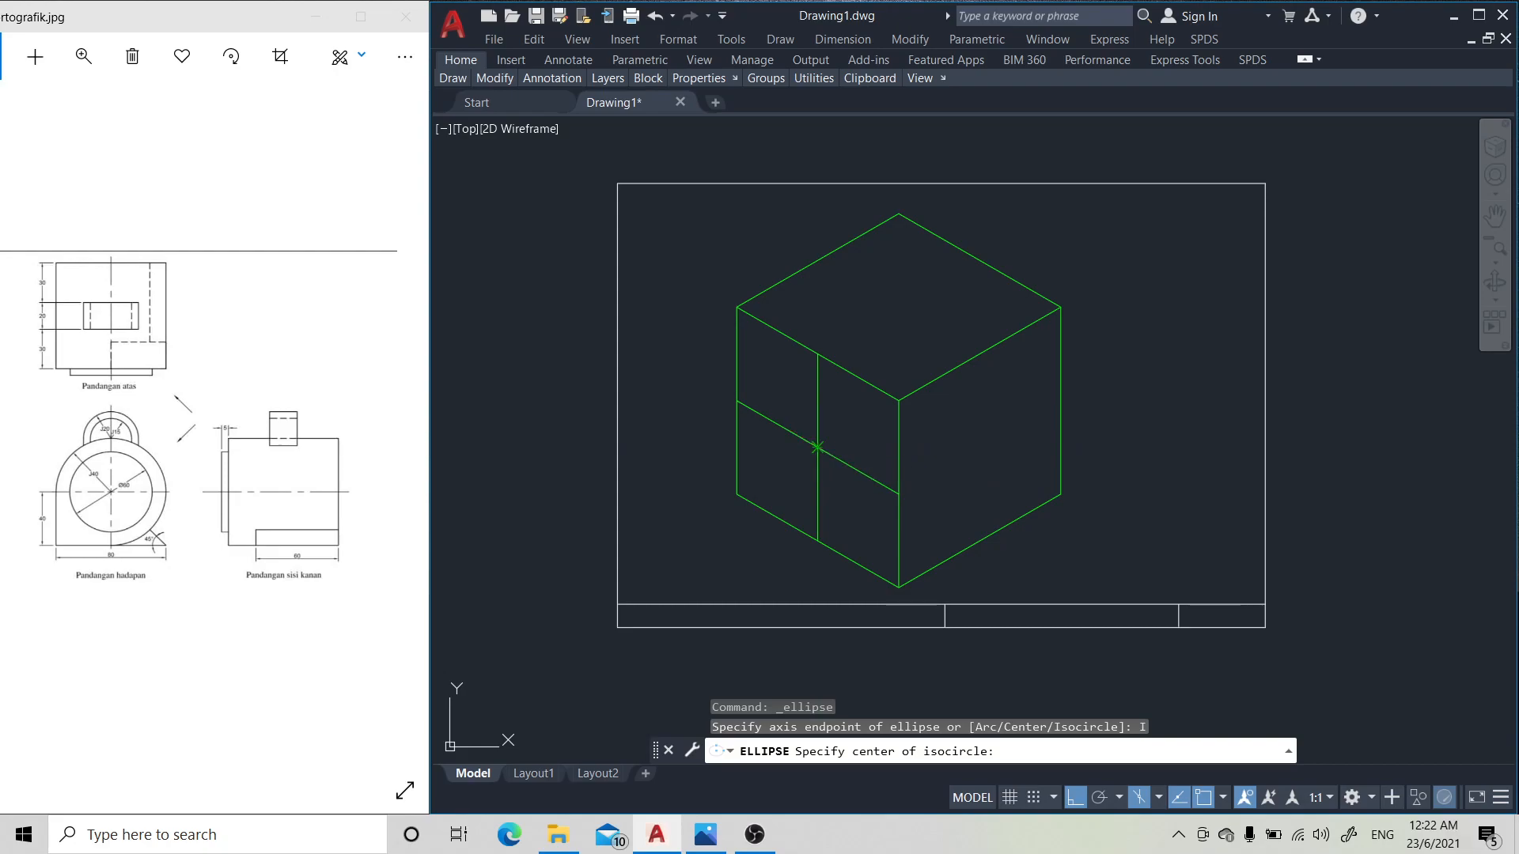
left_click(818, 447)
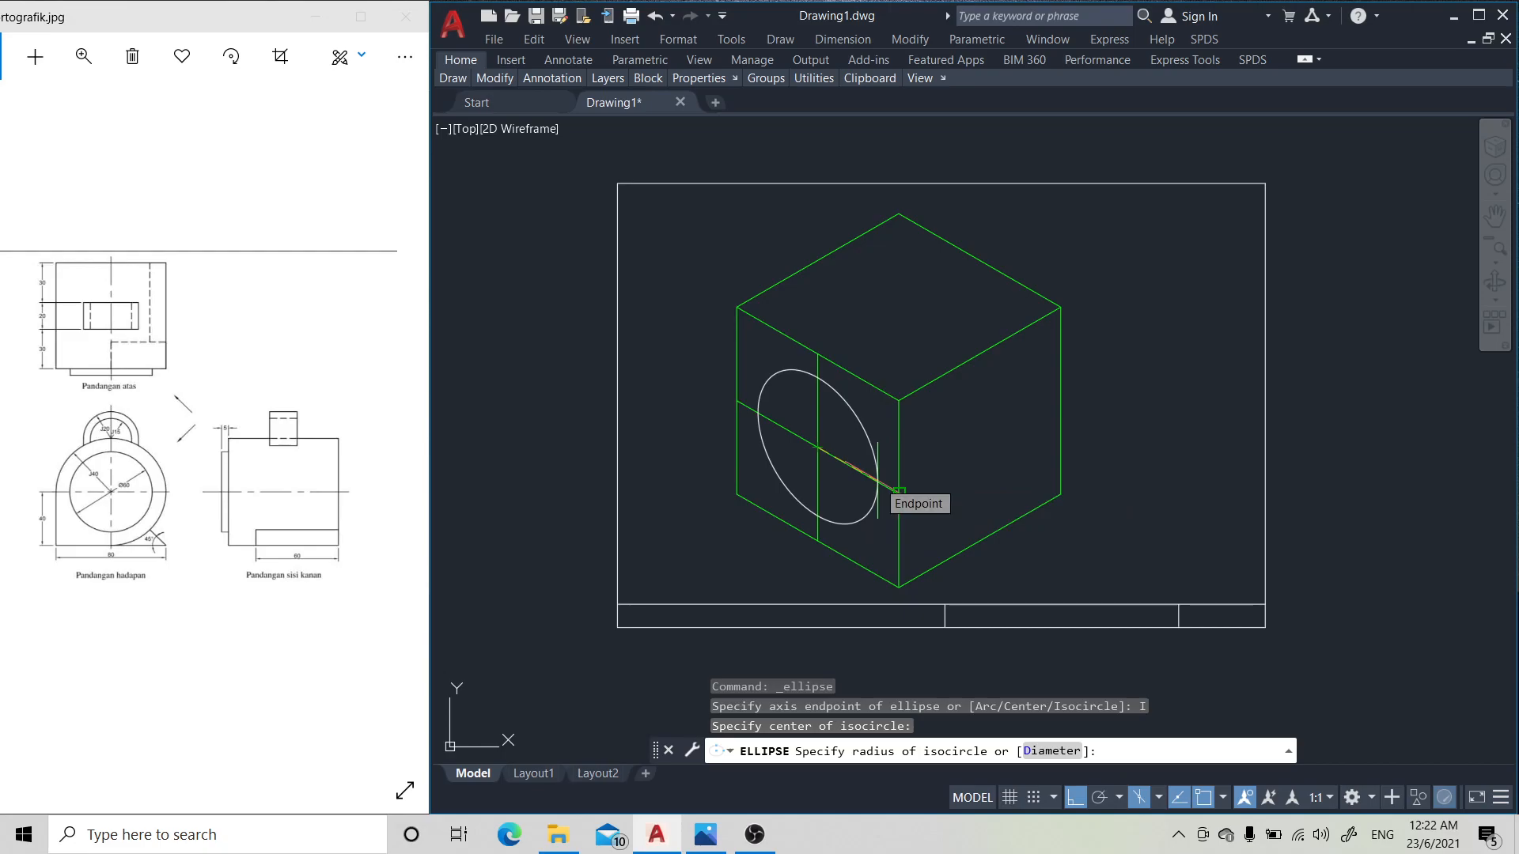
key("F5")
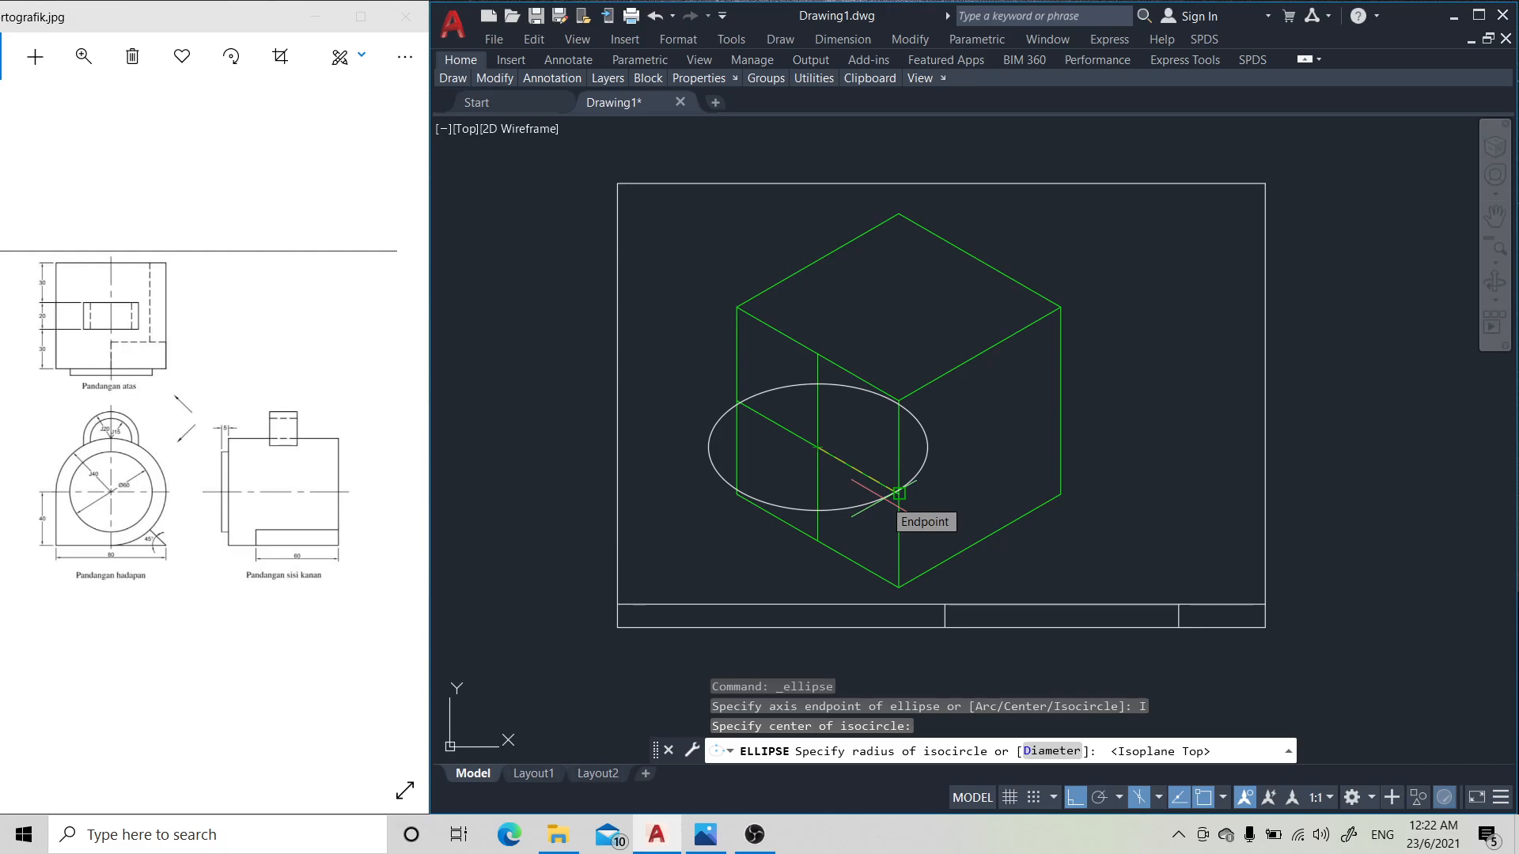
key("F5")
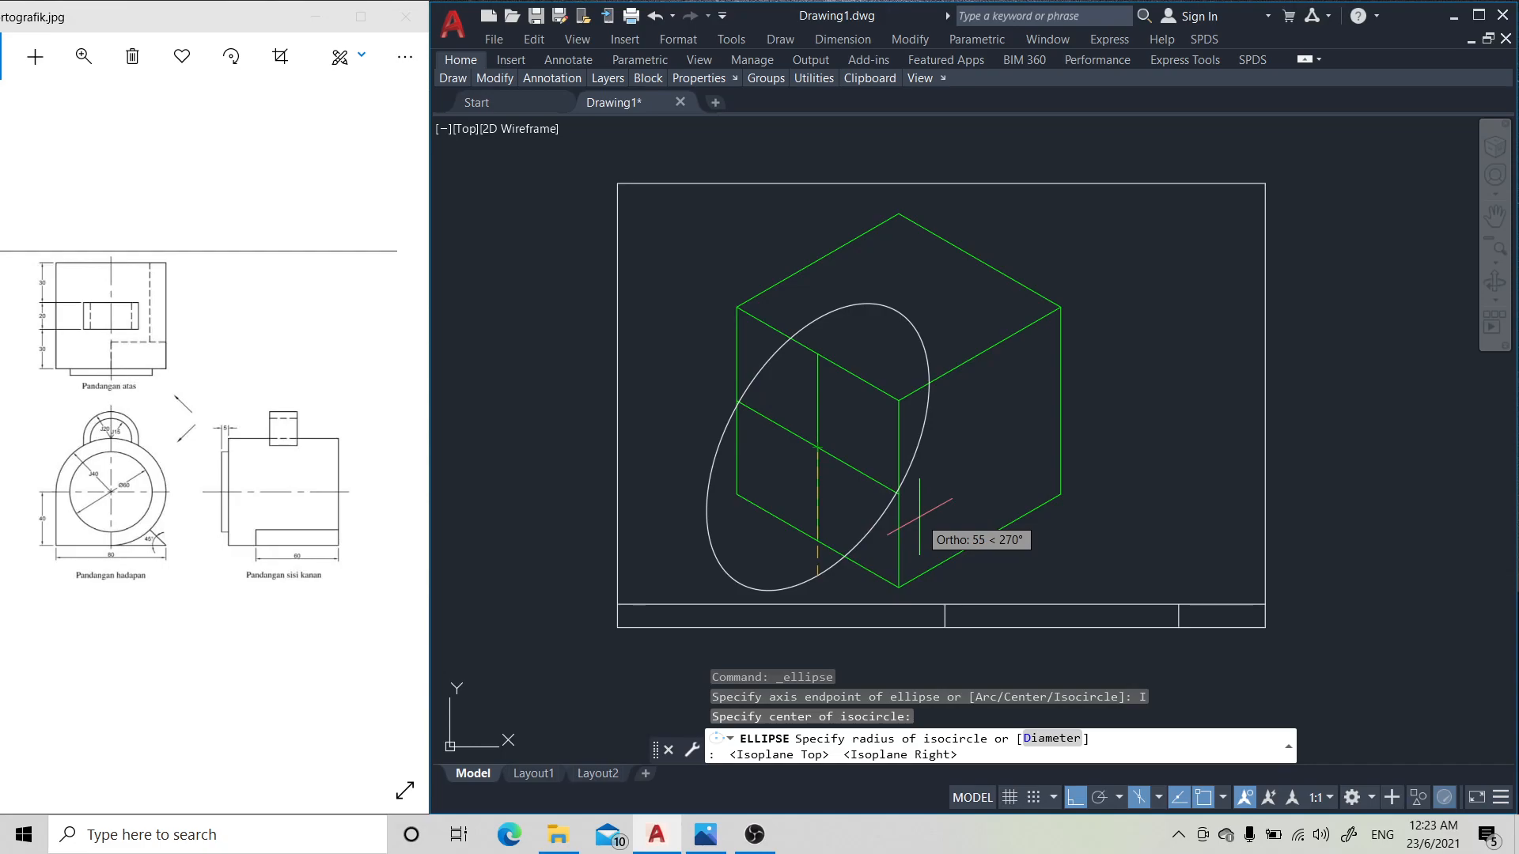
key("F5")
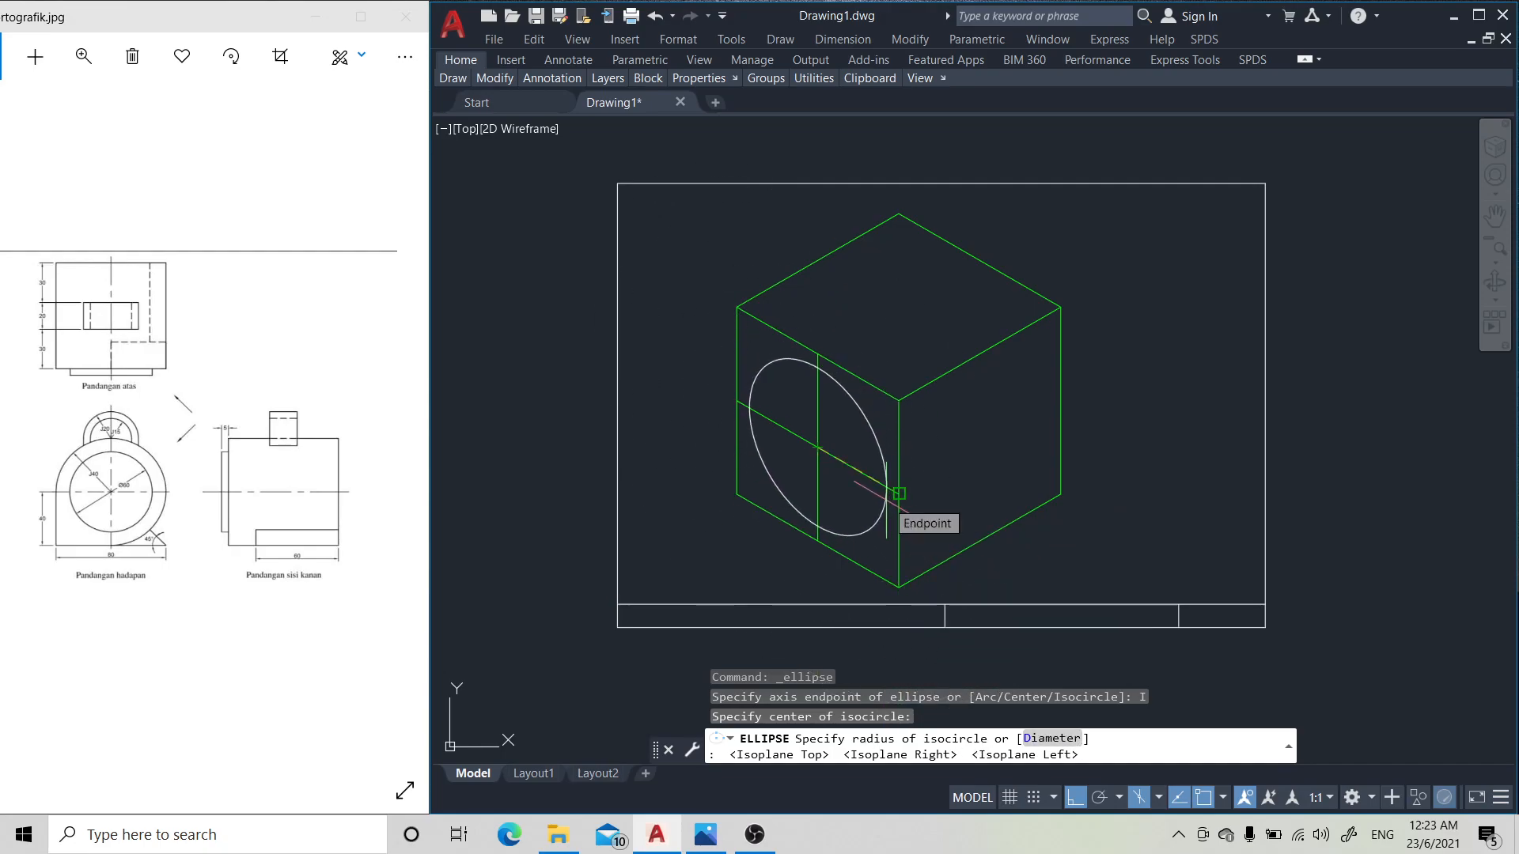
type("40")
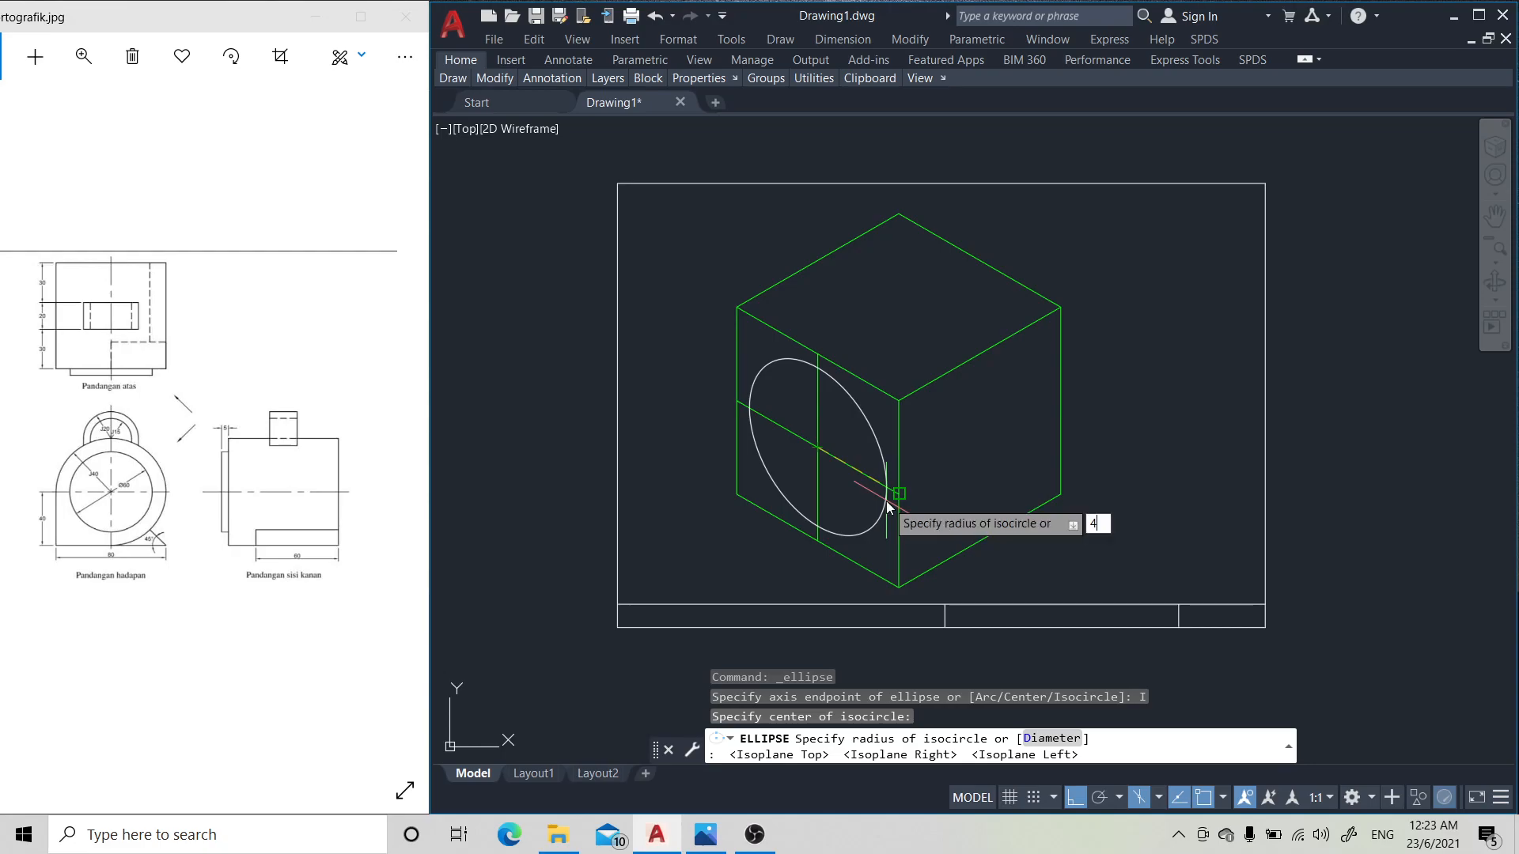
key("Return")
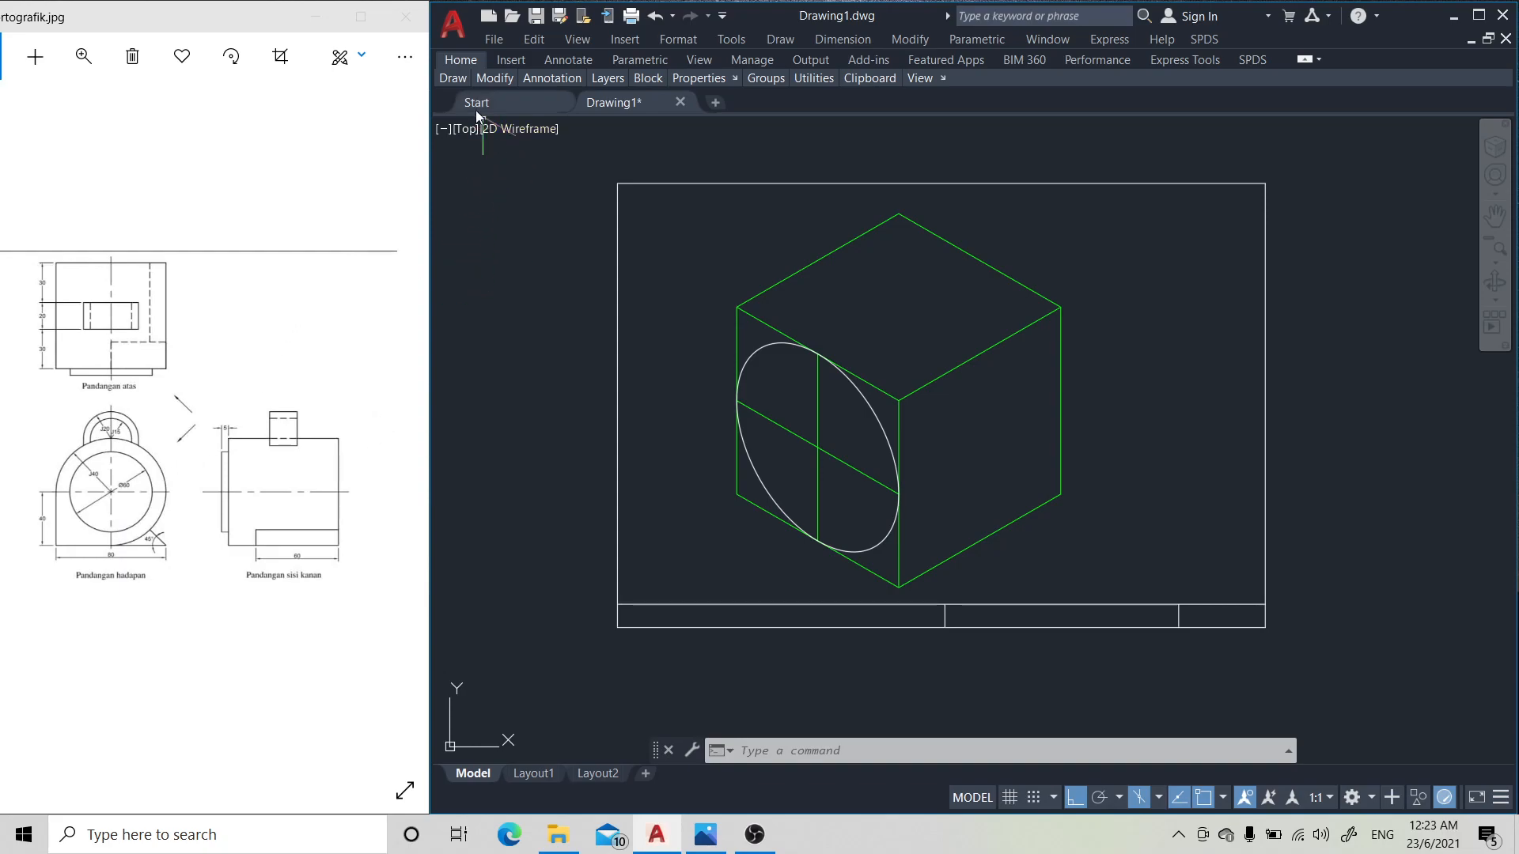
mouse_move(465, 84)
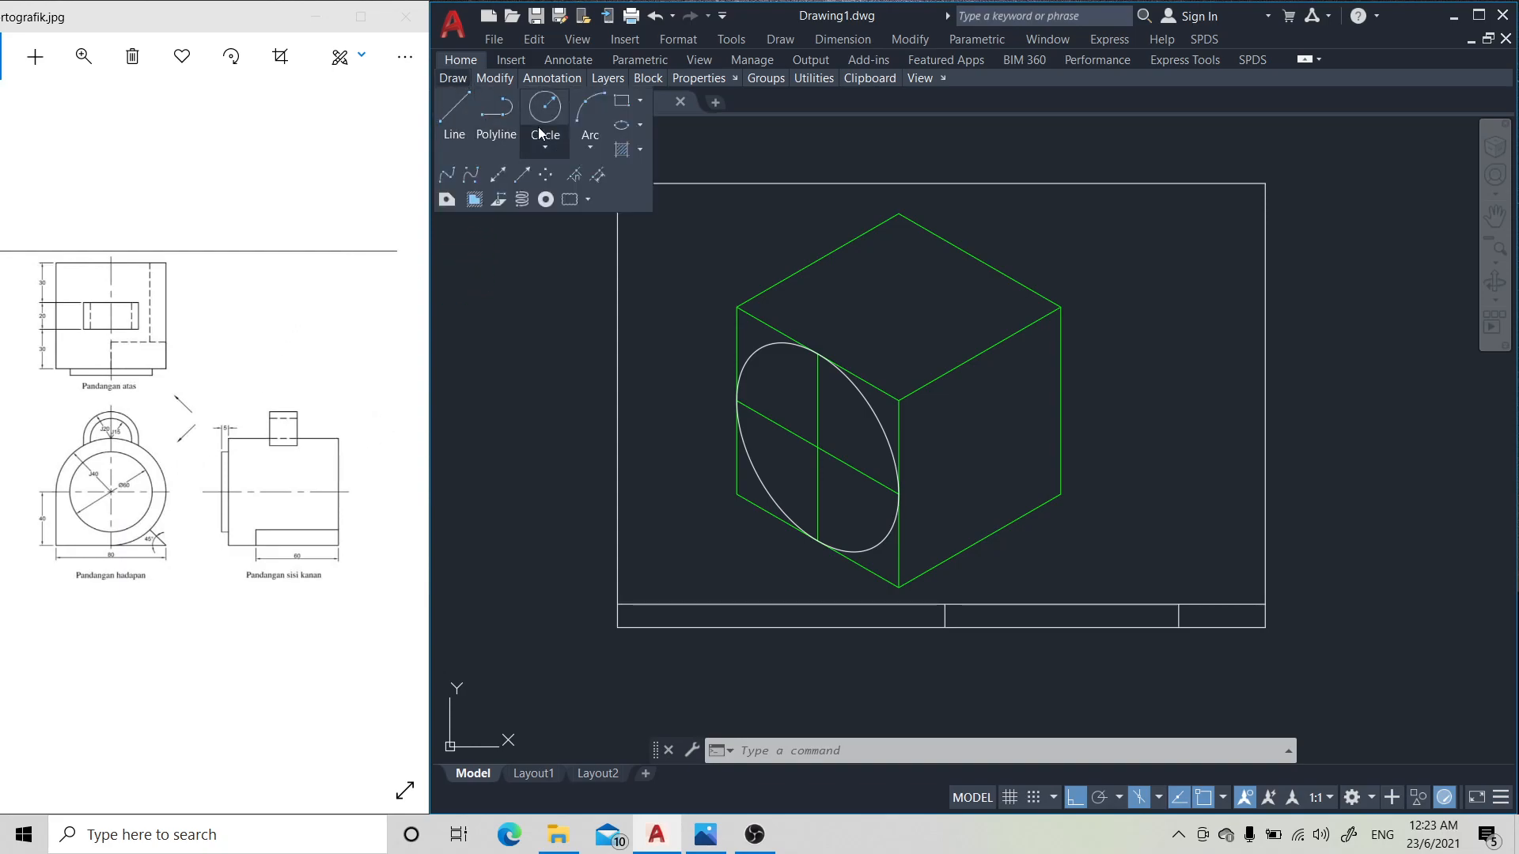
left_click(640, 125)
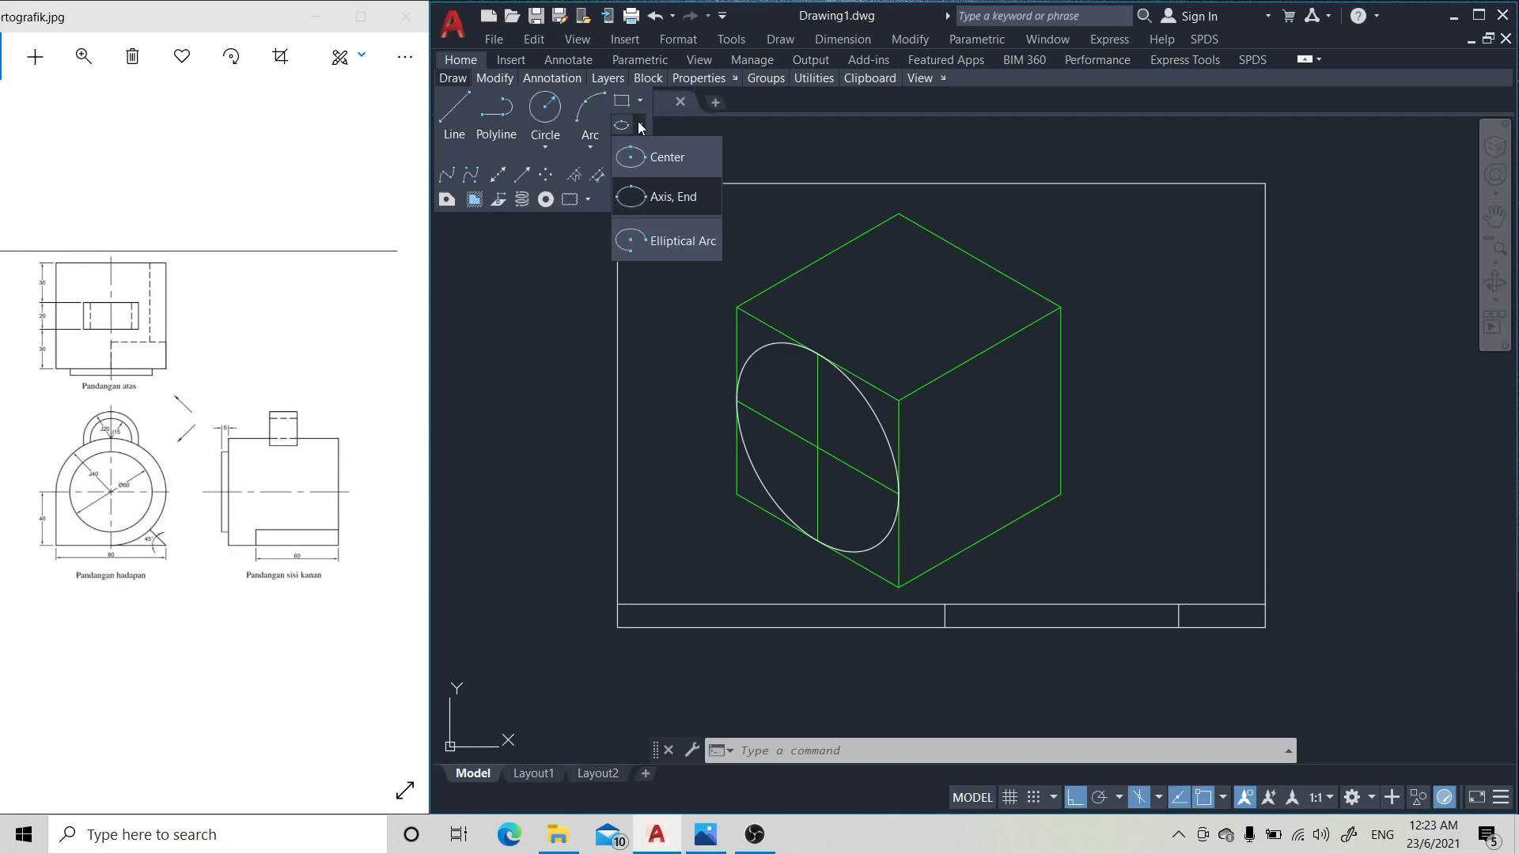
left_click(653, 193)
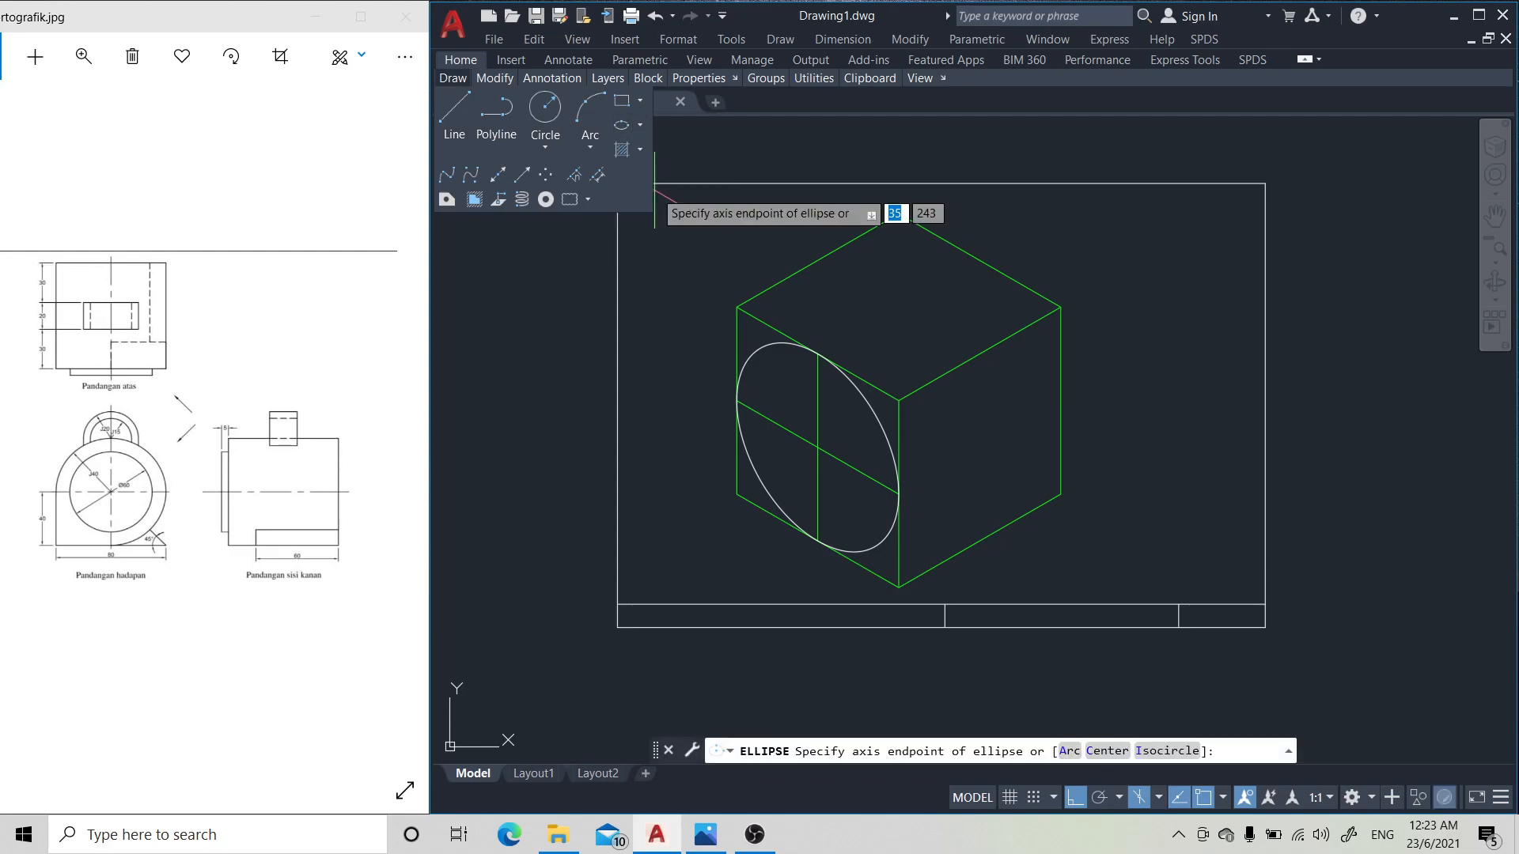
left_click(1169, 752)
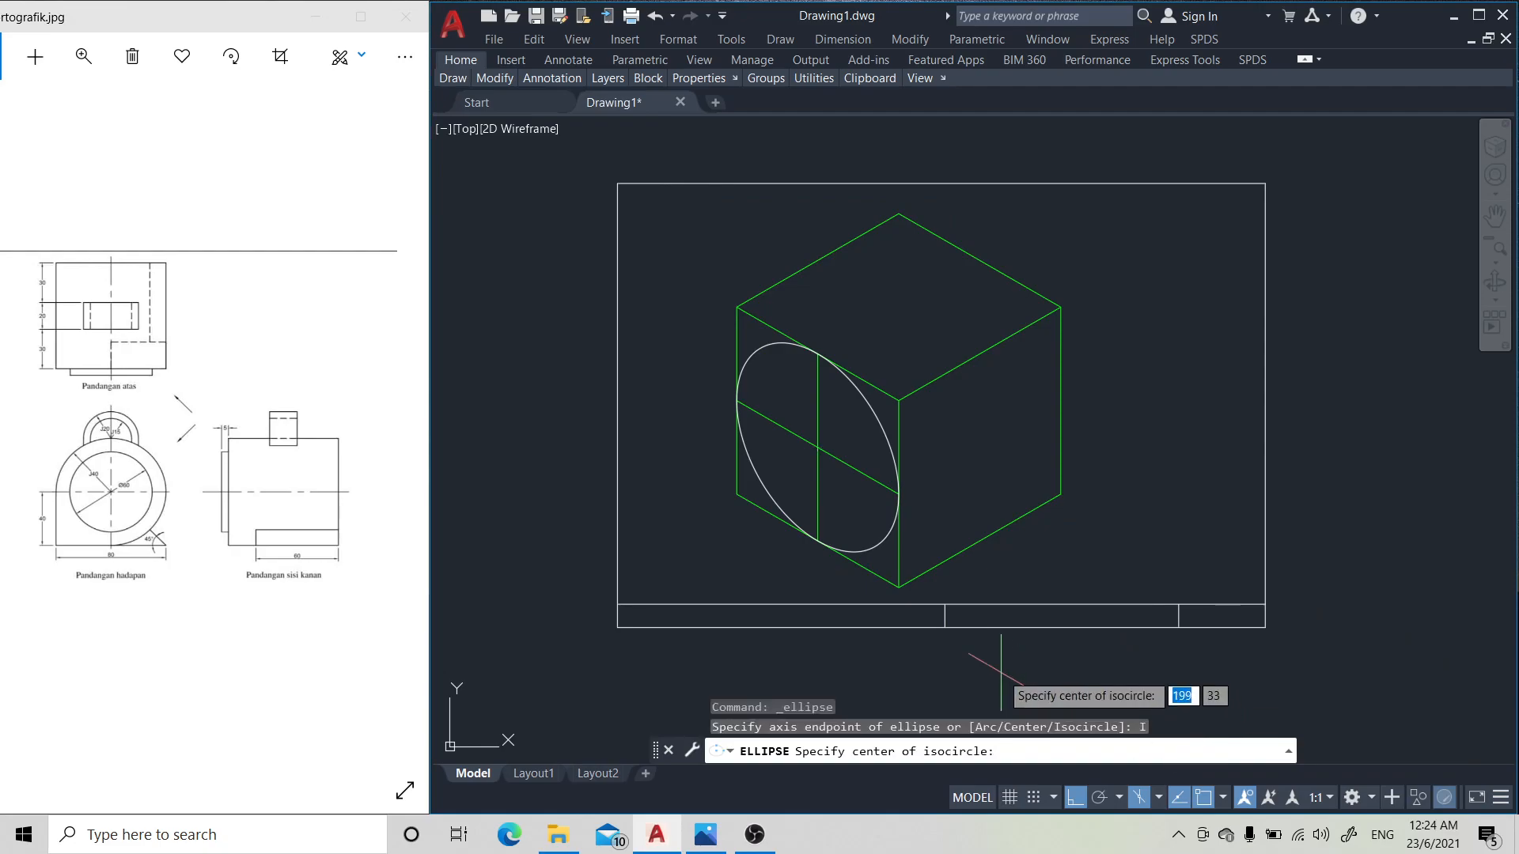
left_click(719, 587)
left_click(671, 727)
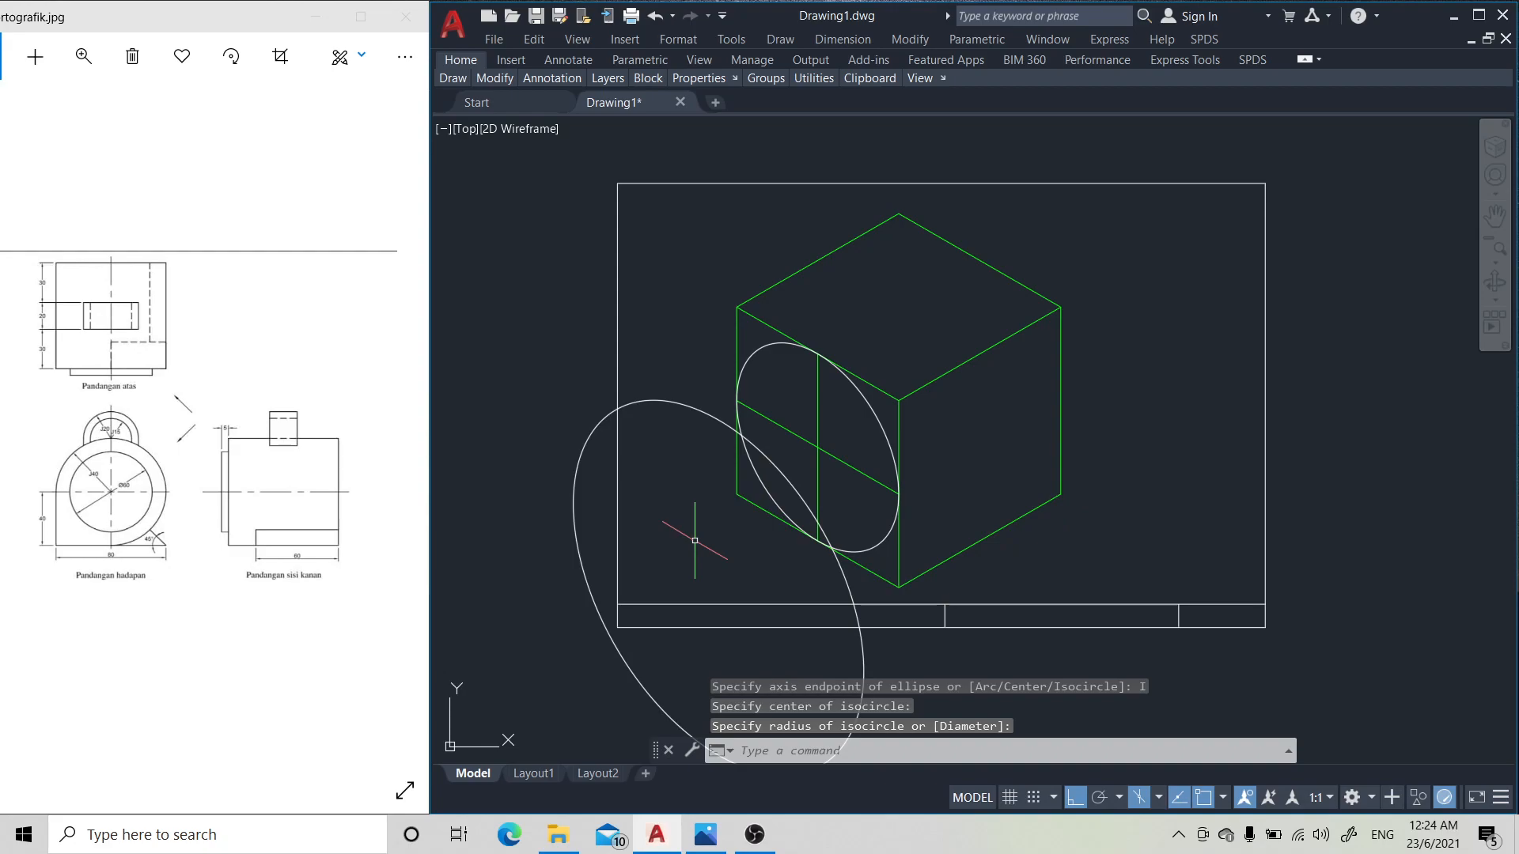
left_click(695, 538)
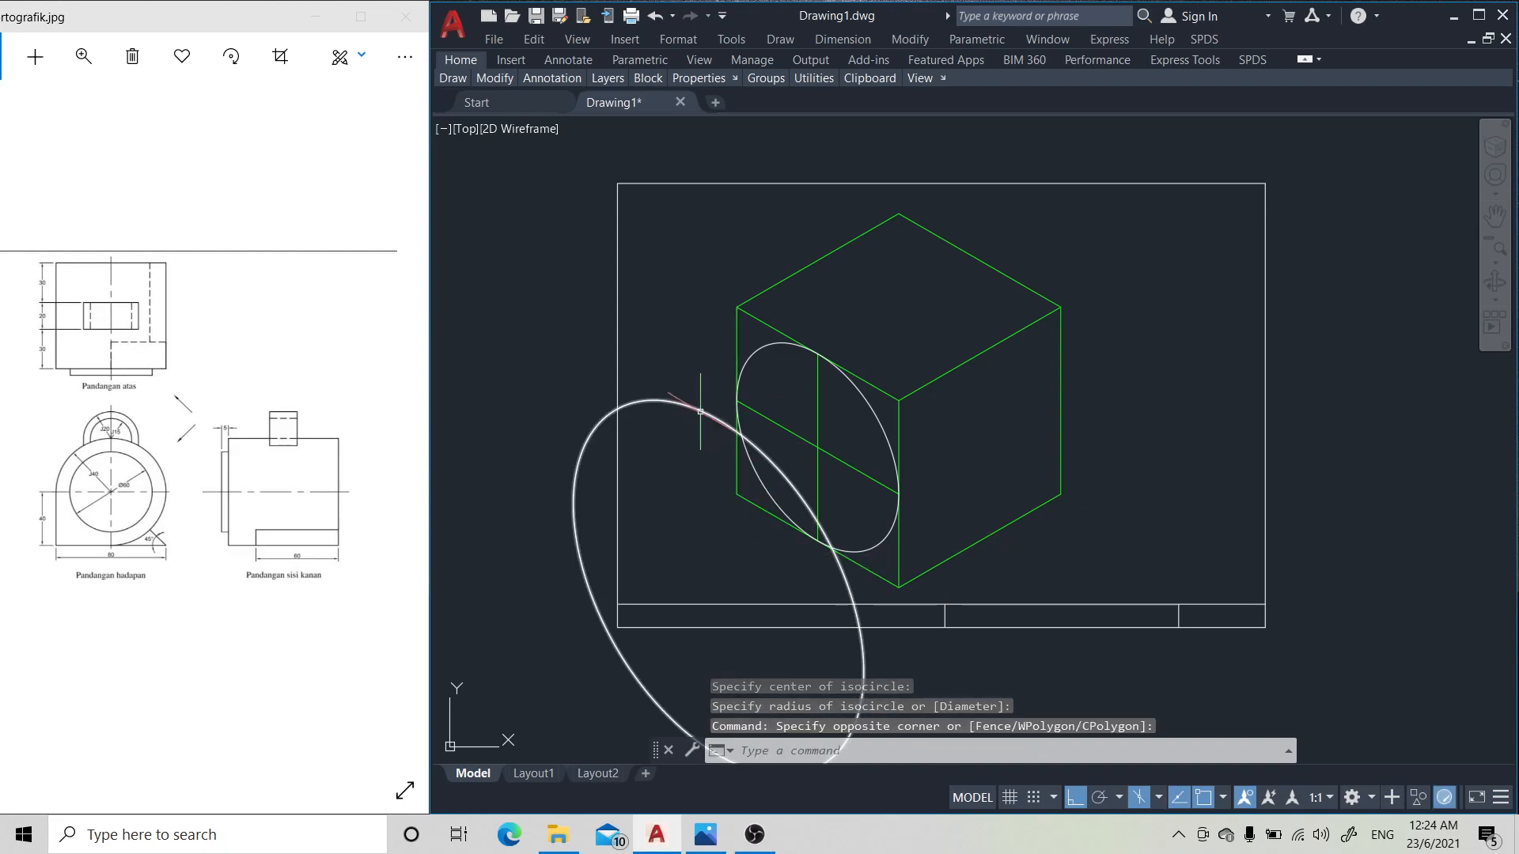
left_click(700, 411)
key("Delete")
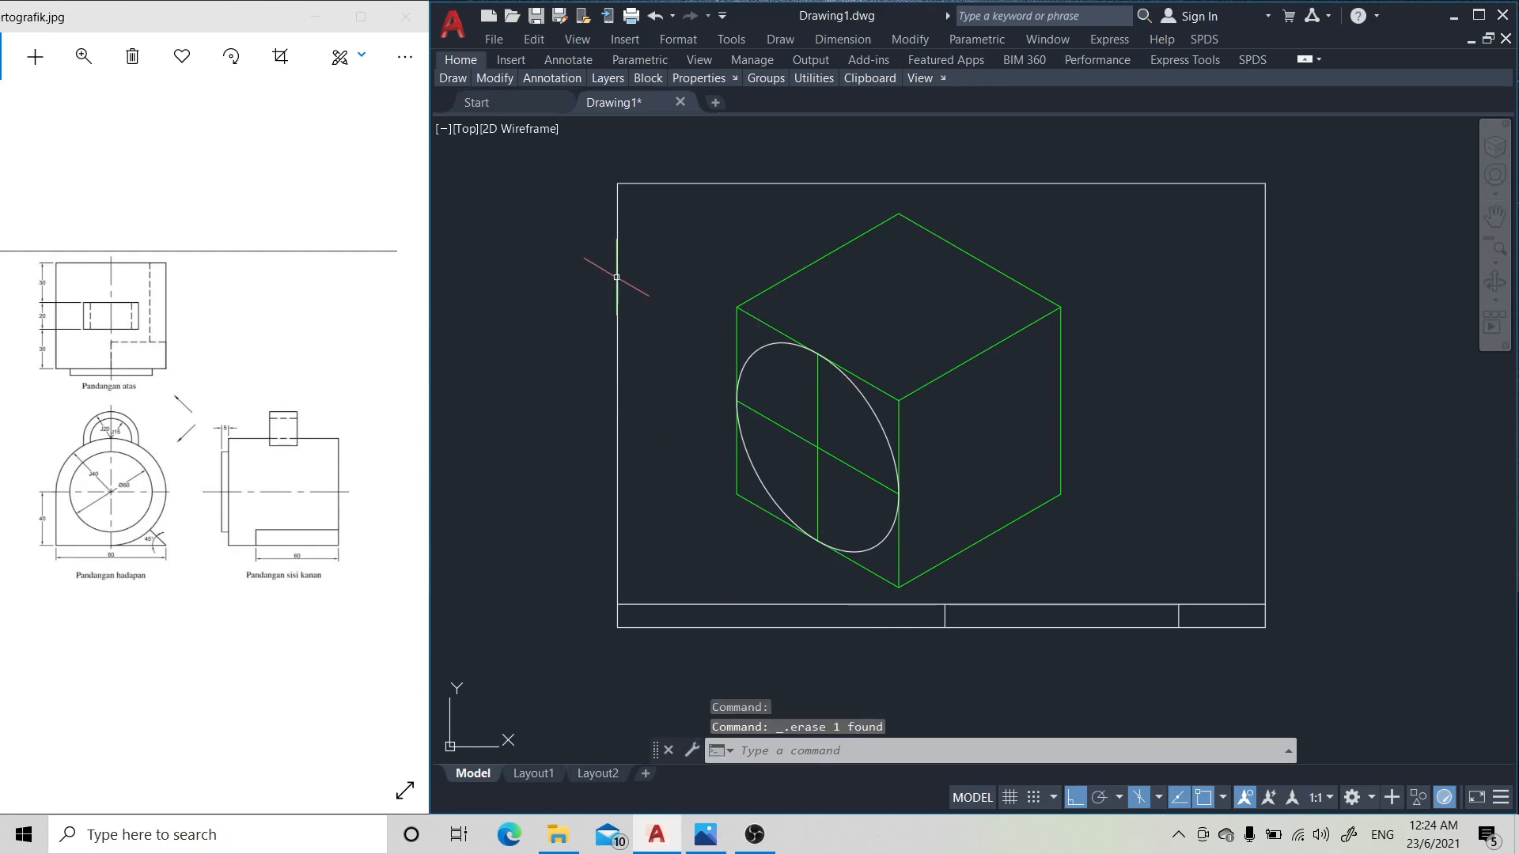
- Draw a concentric isocircle of radius 30 mm on the left face, centred on the crossing of the construction lines
mouse_move(456, 80)
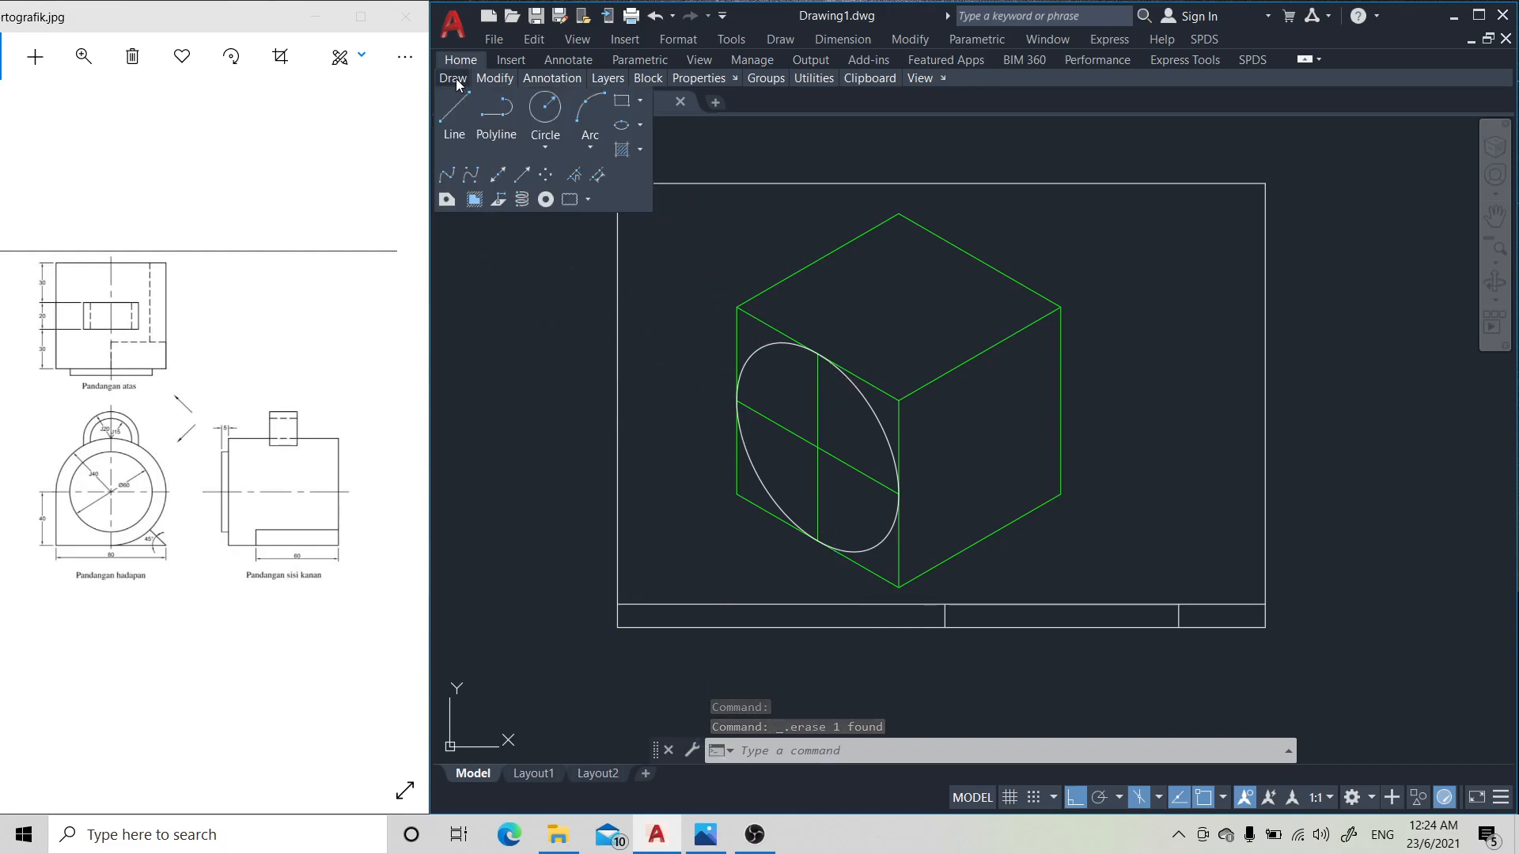
left_click(639, 125)
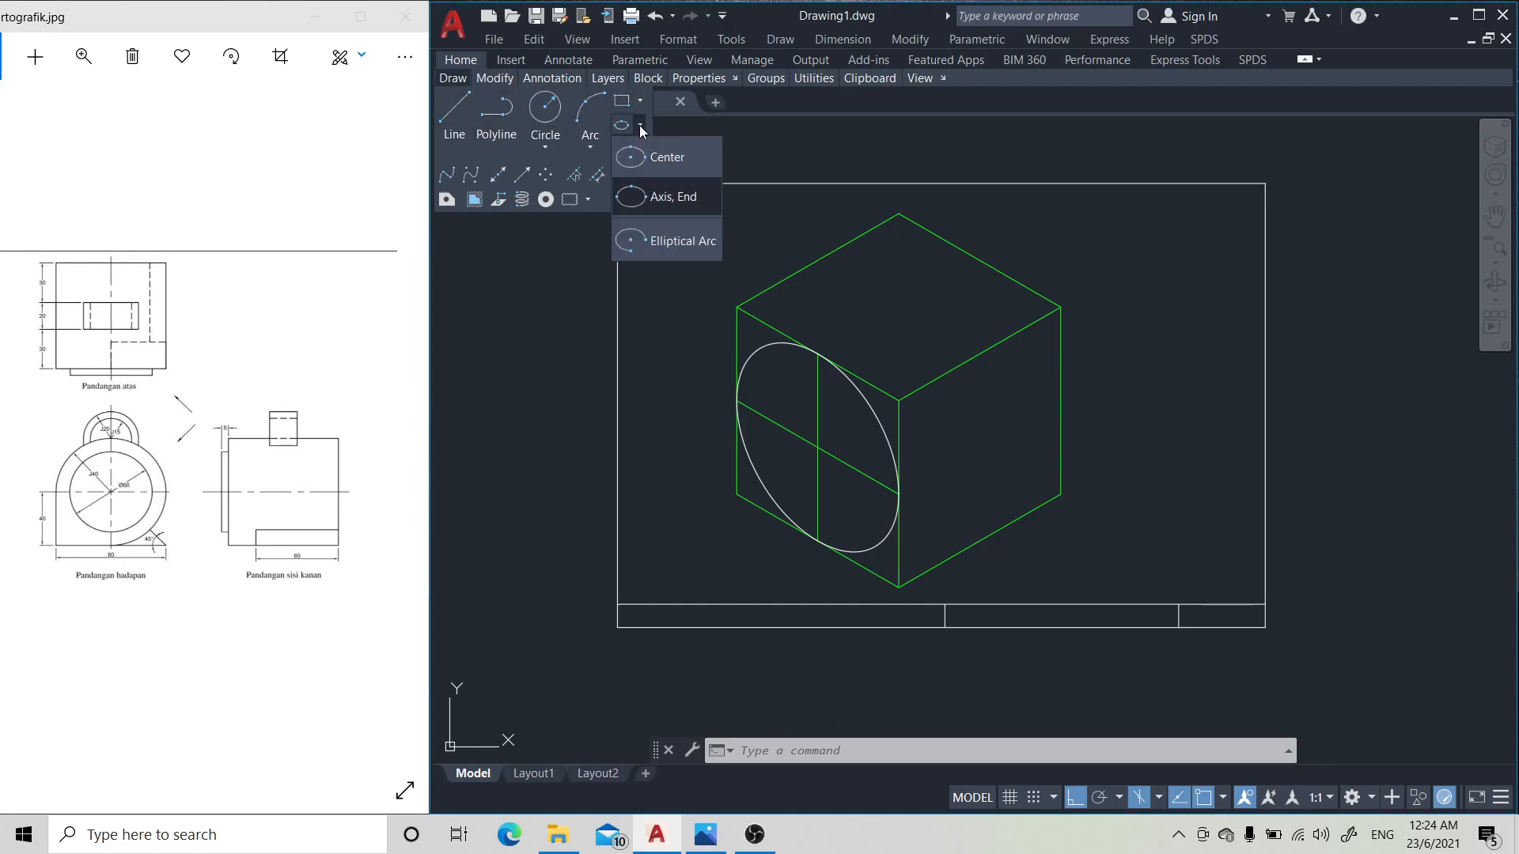
left_click(665, 188)
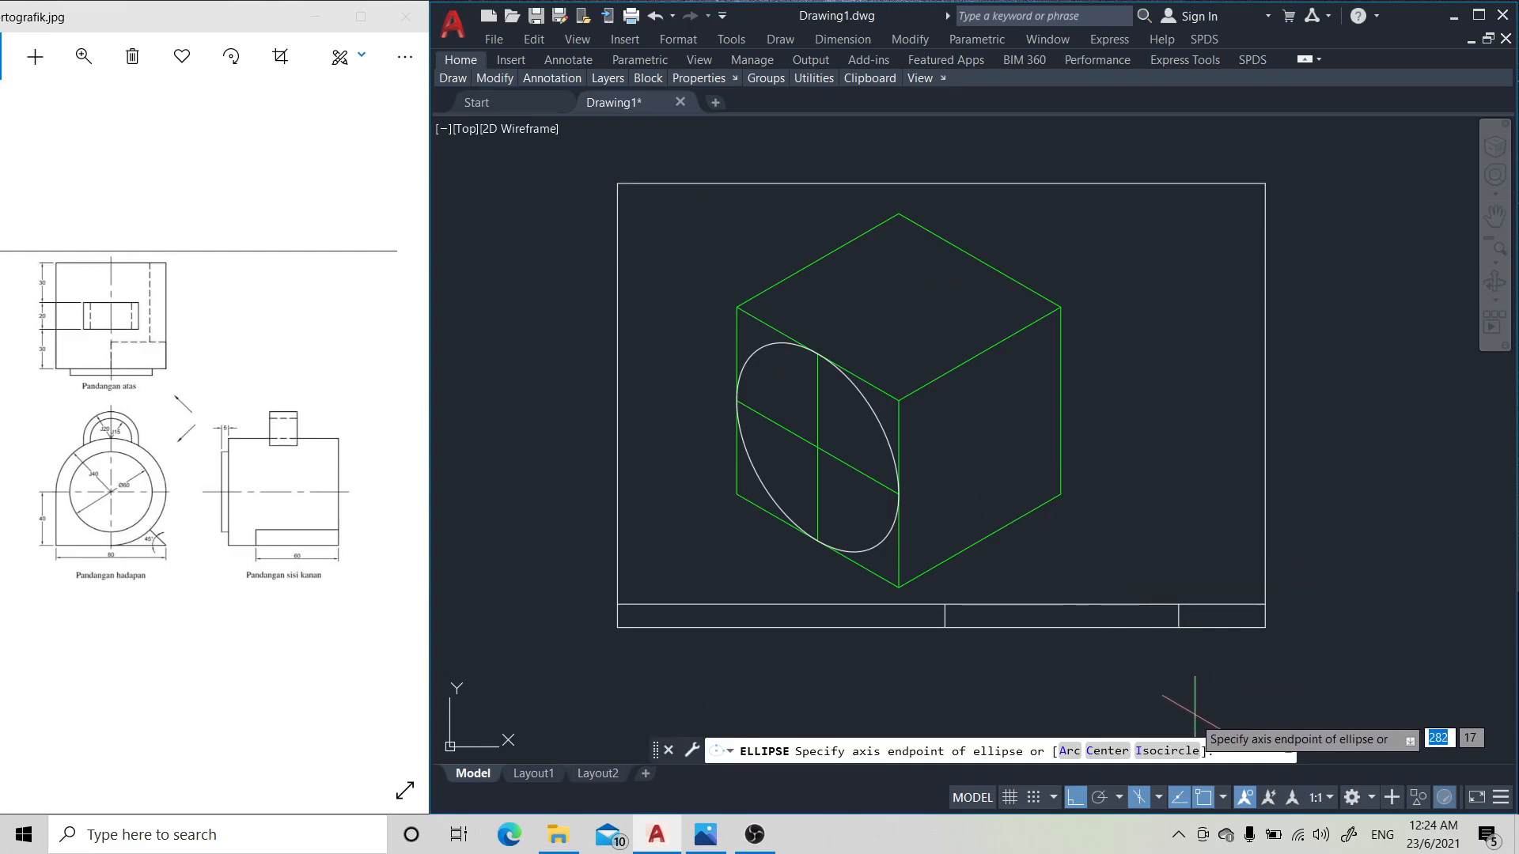
left_click(1166, 752)
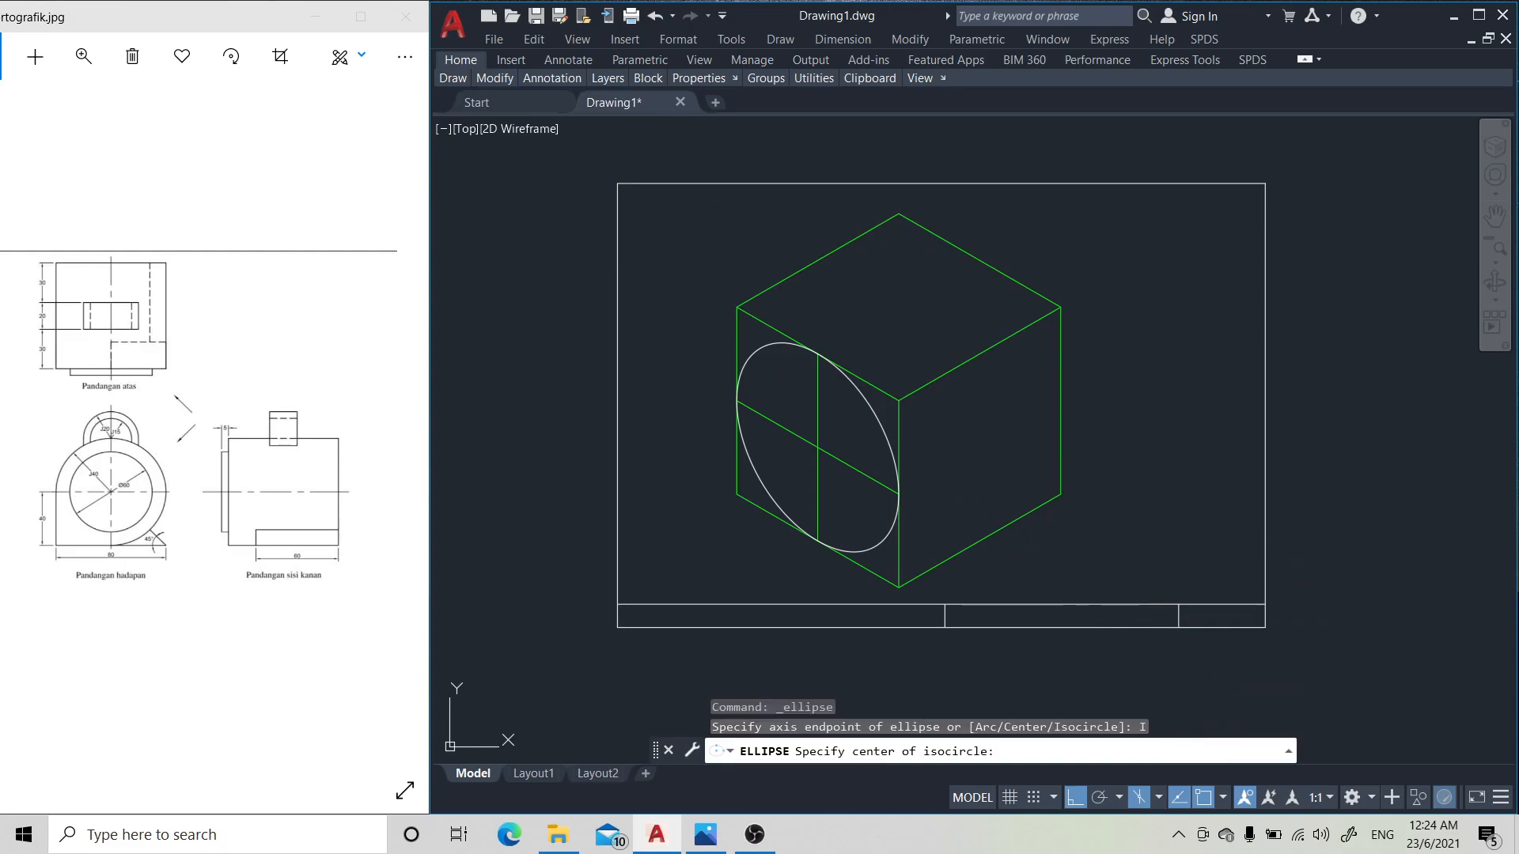
left_click(817, 447)
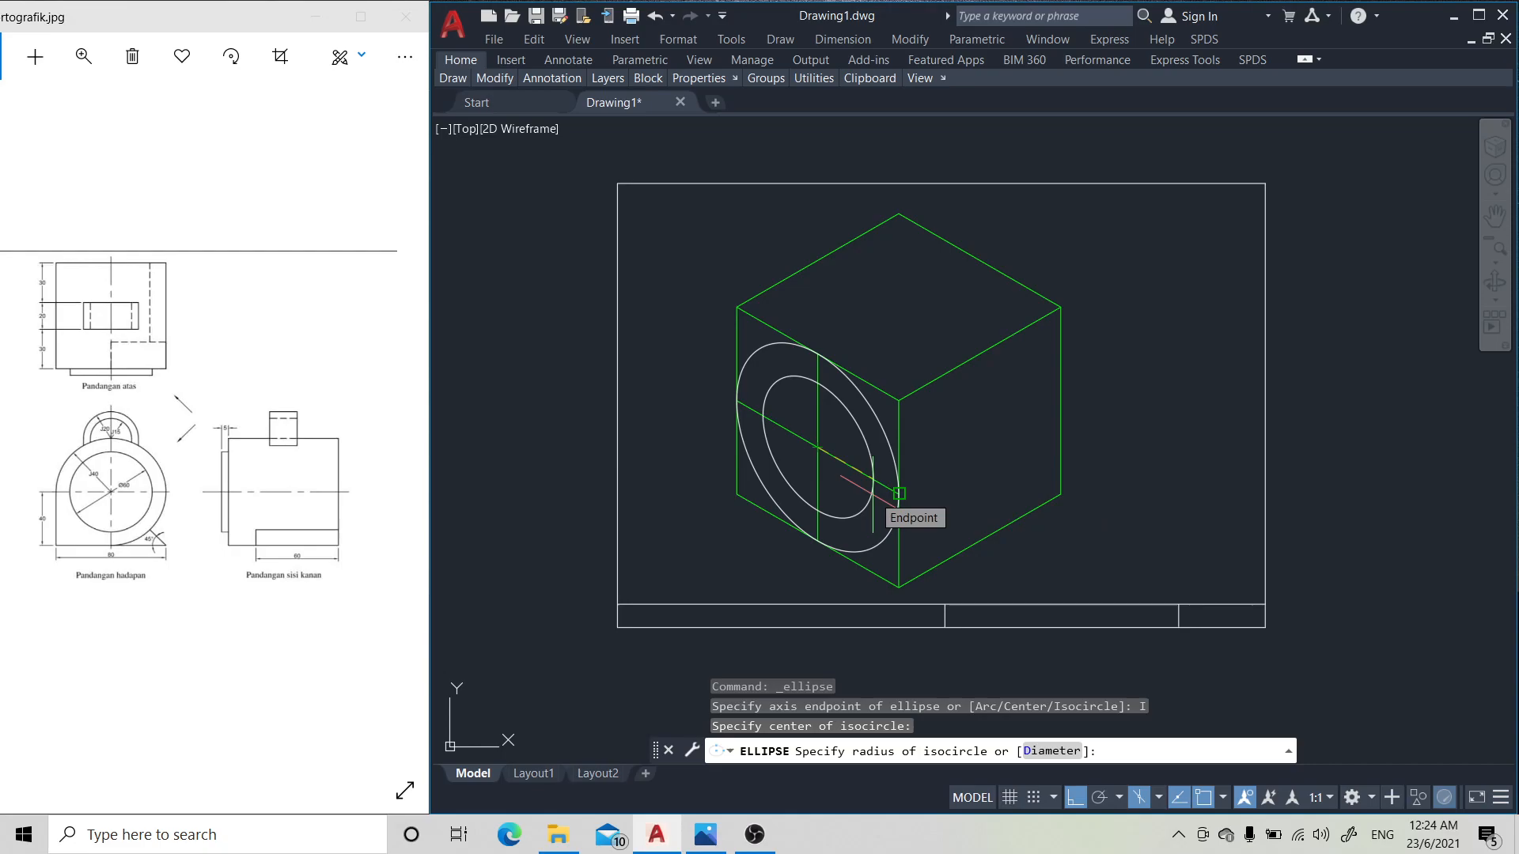
type("30")
key("Return")
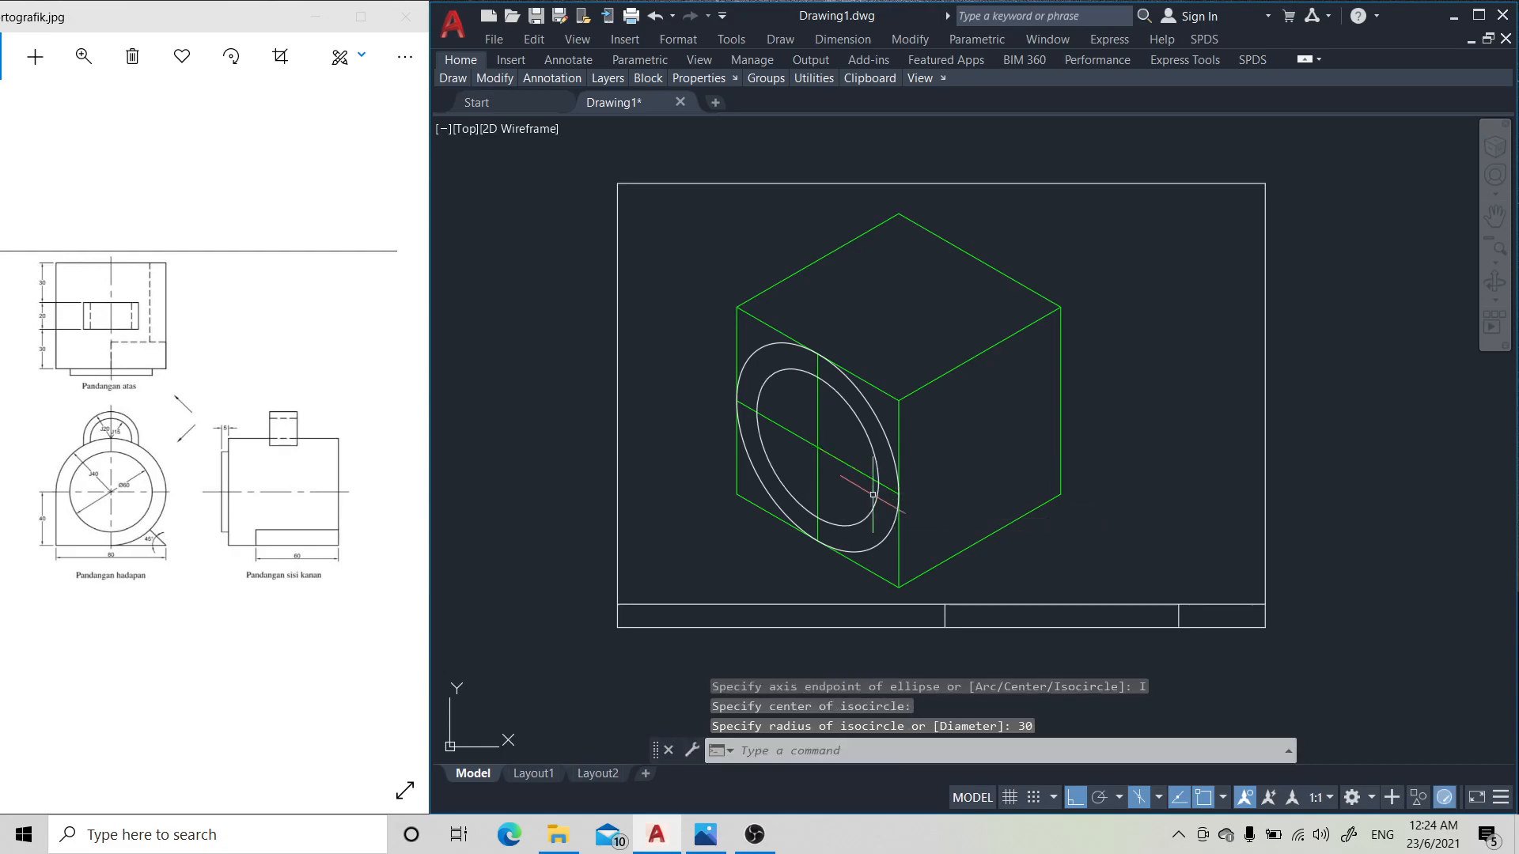
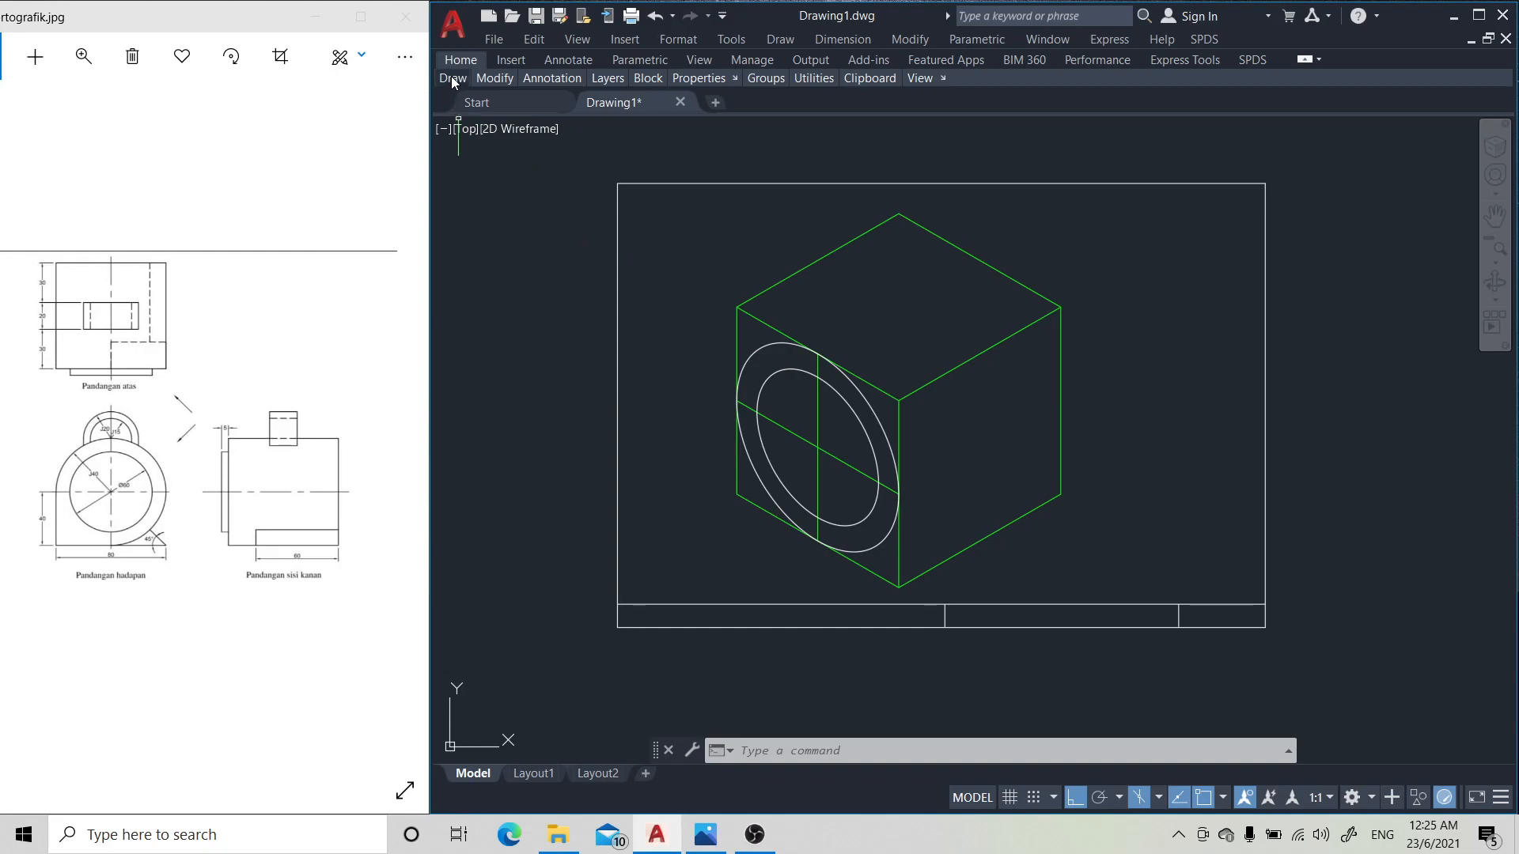
mouse_move(451, 77)
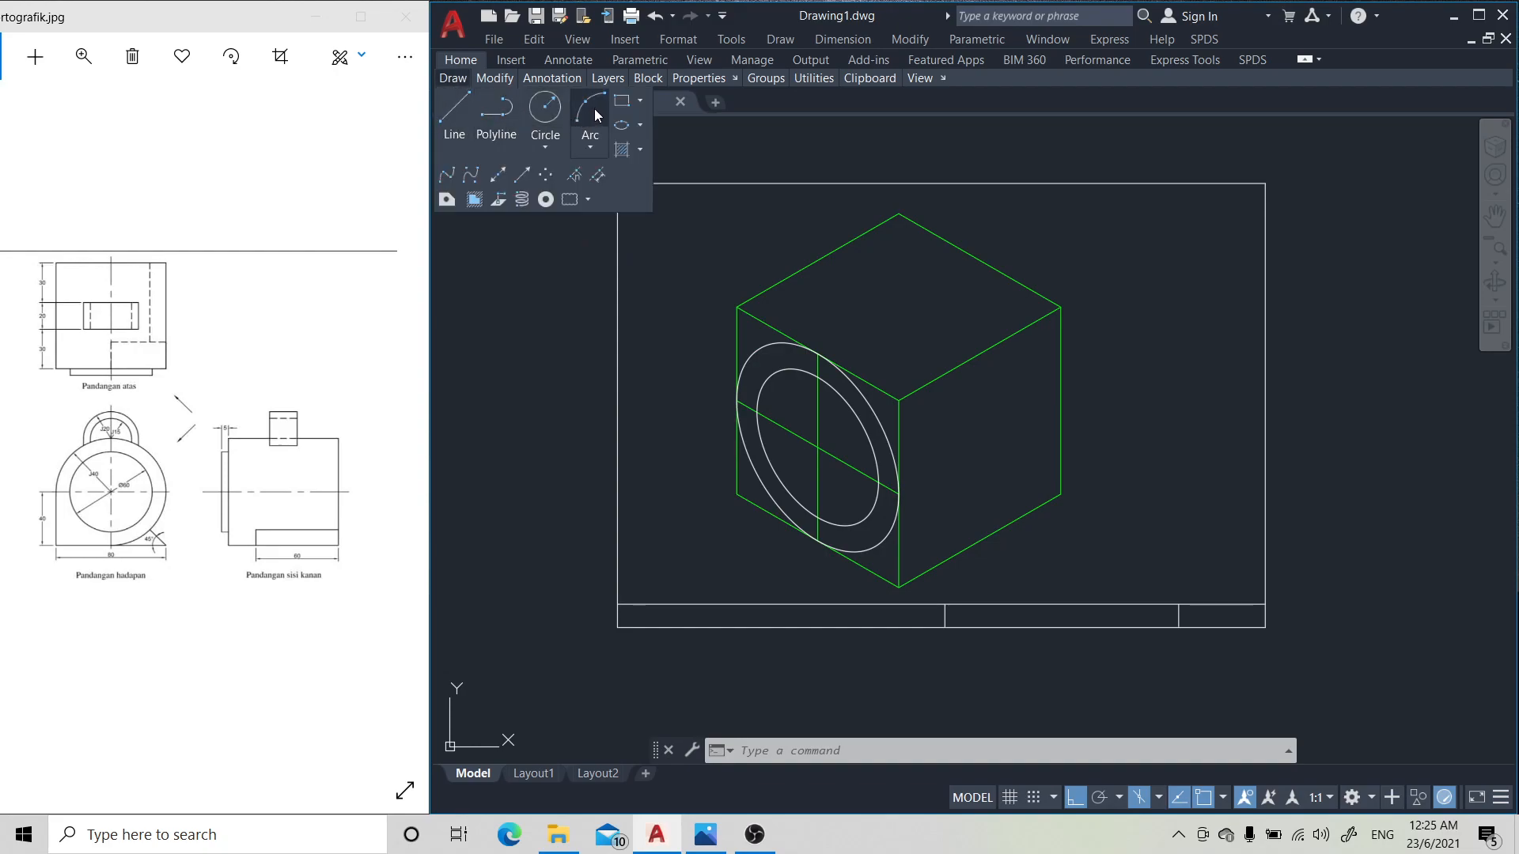
left_click(642, 131)
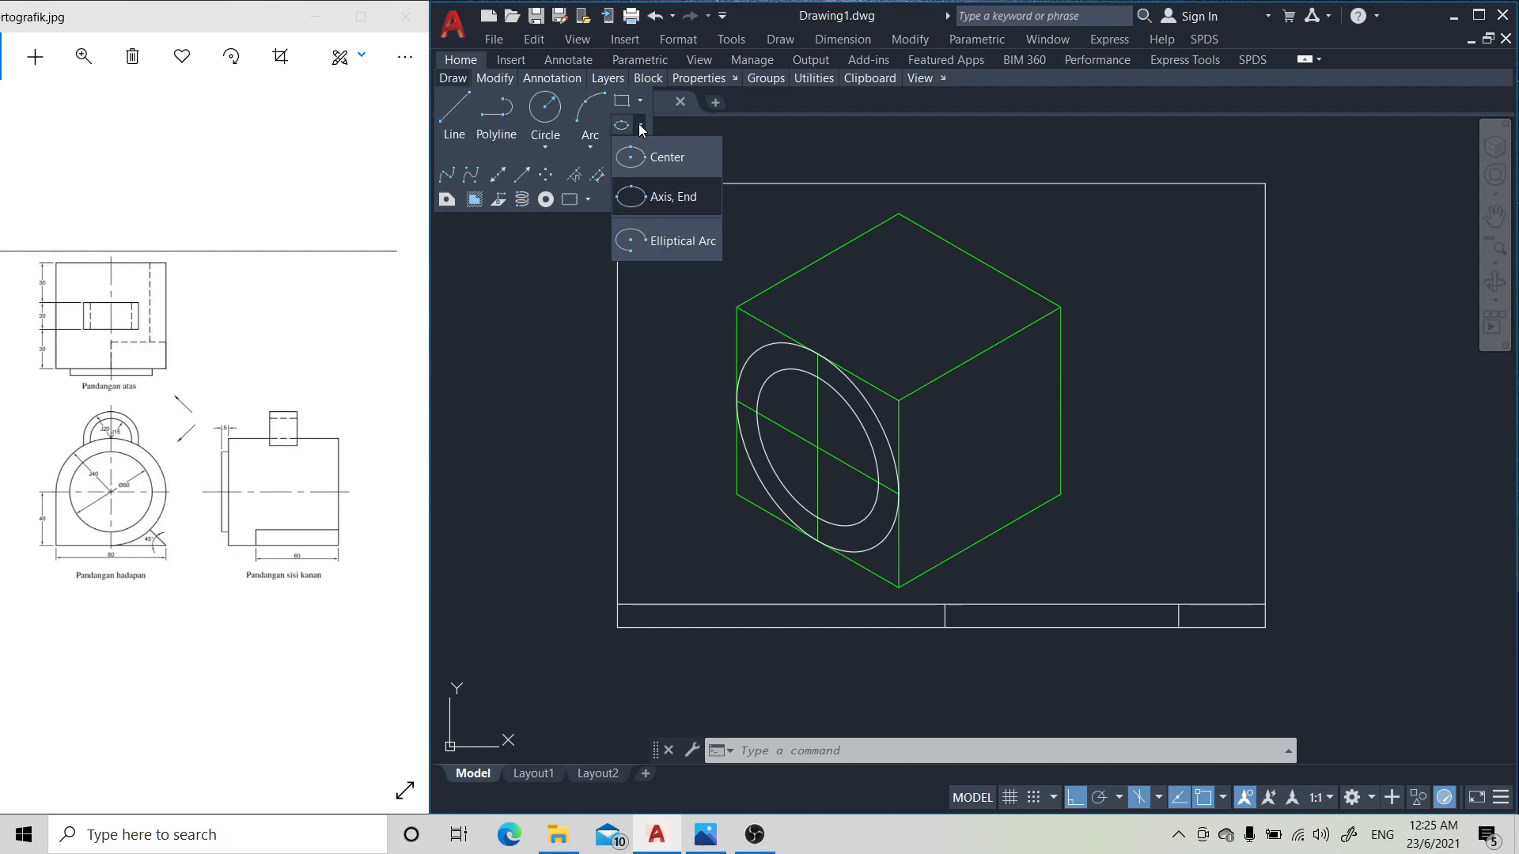
left_click(663, 195)
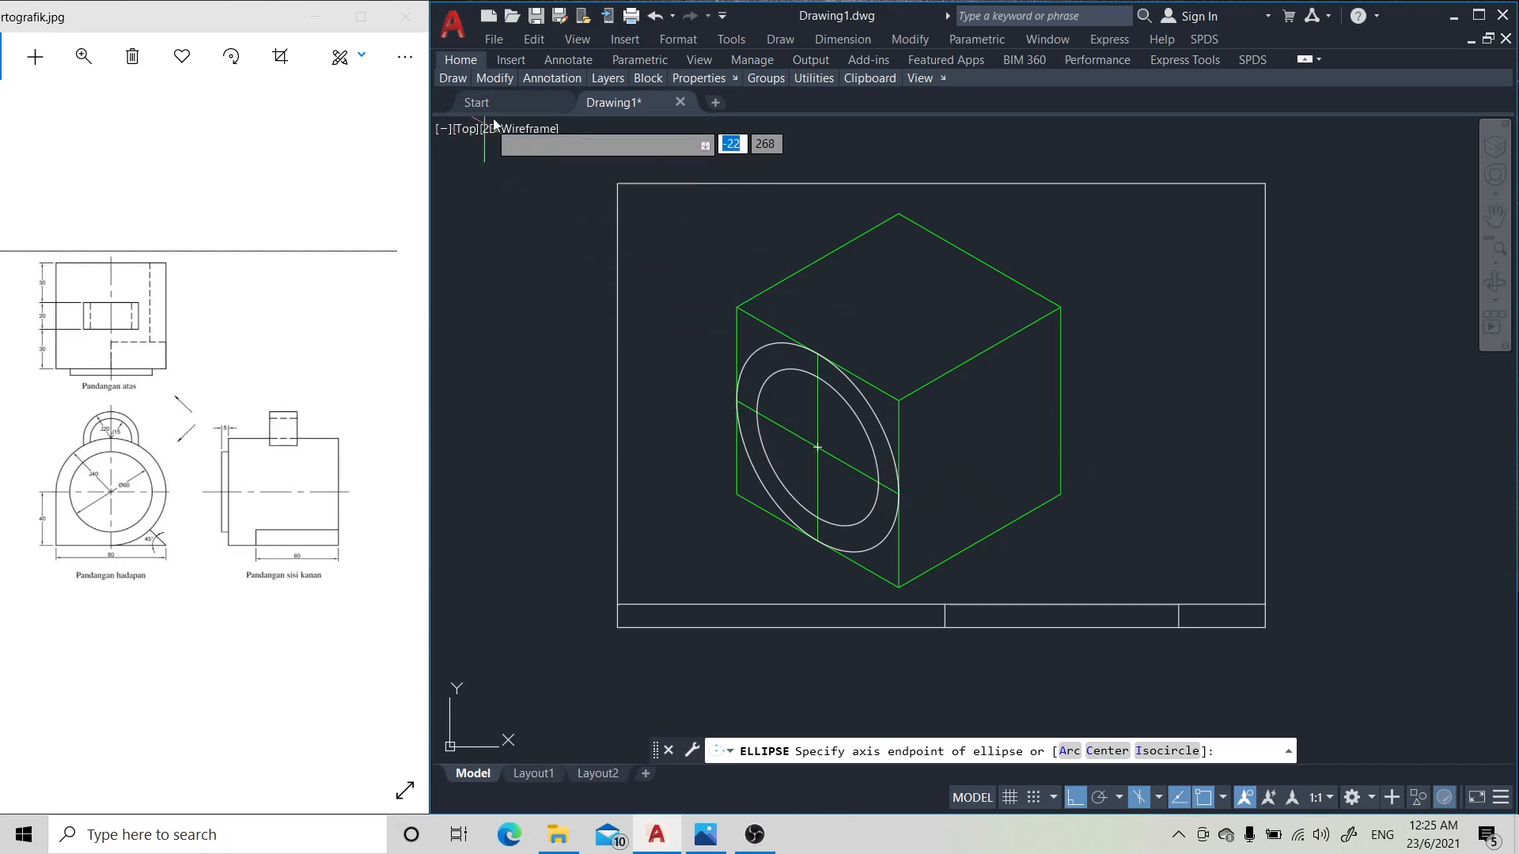
- Make the green construction-line layer current
mouse_move(523, 78)
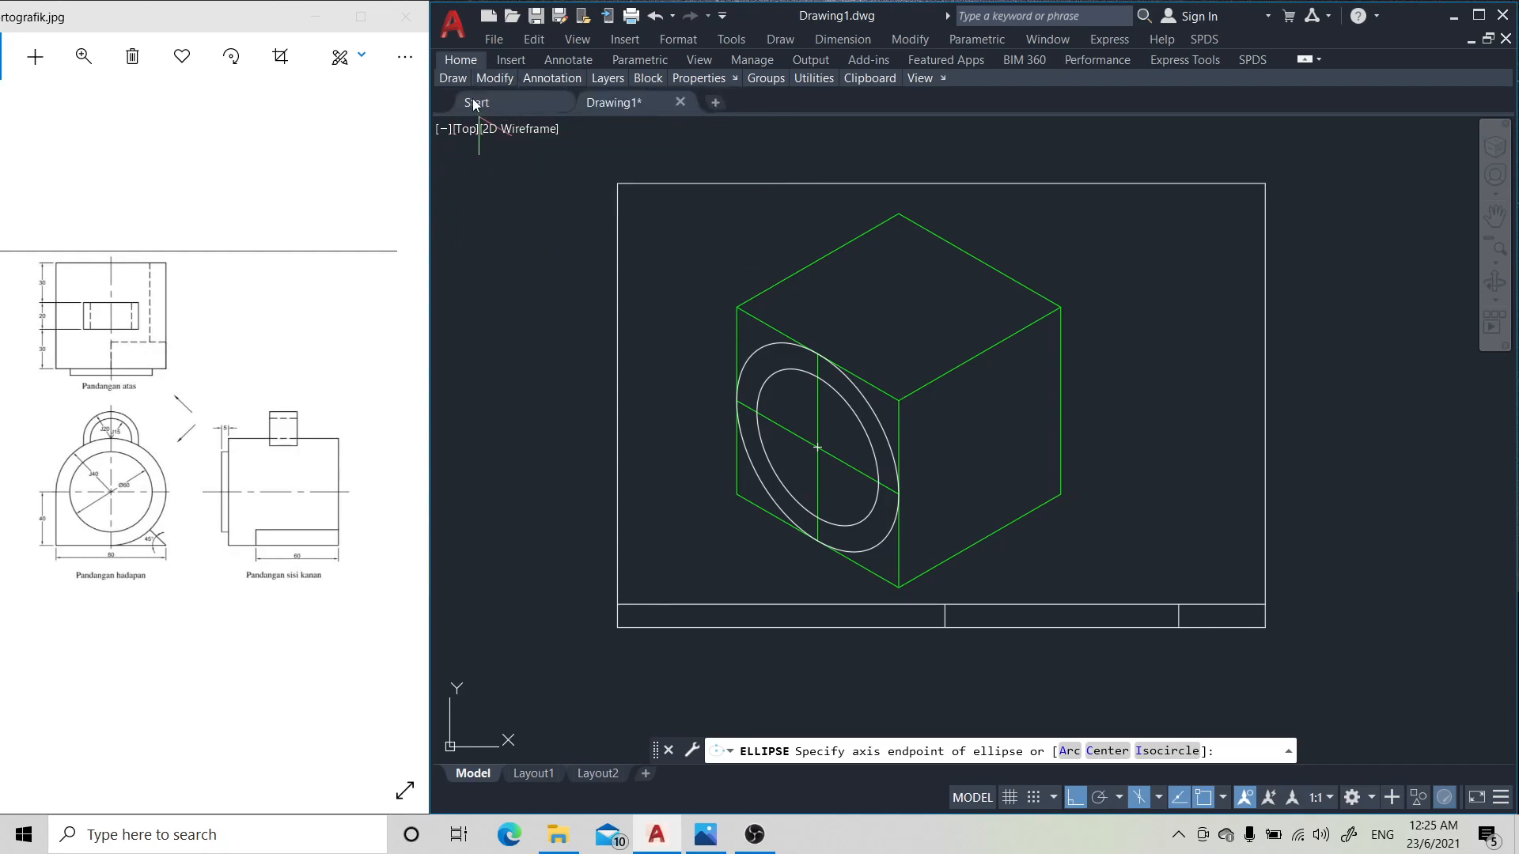
mouse_move(599, 77)
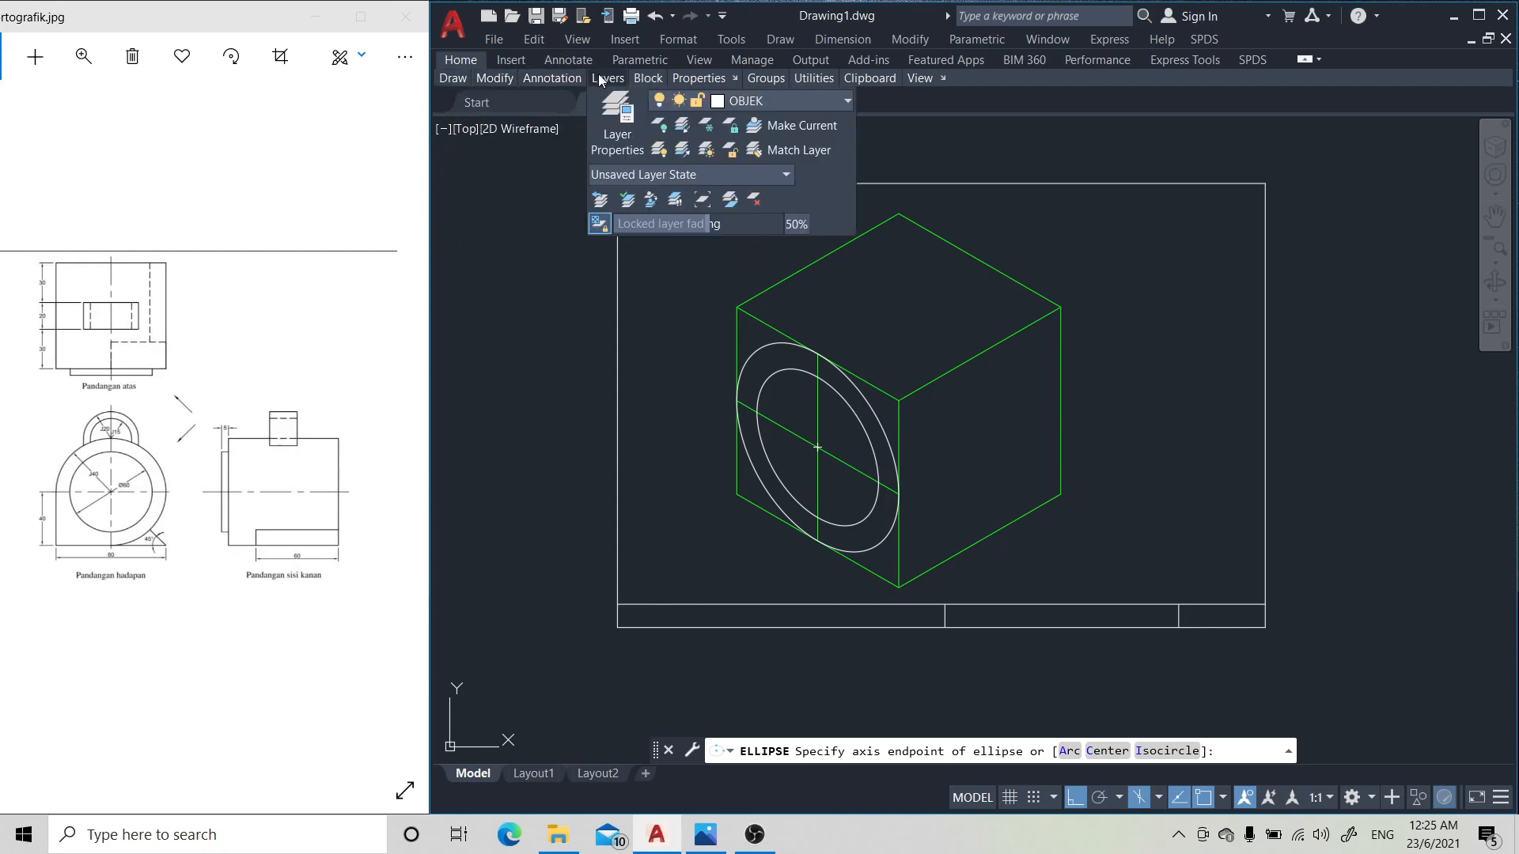
left_click(799, 97)
left_click(786, 150)
- Draw a 5 mm construction line outward from the crossing of the left face's construction lines, in isoplane Top
mouse_move(449, 80)
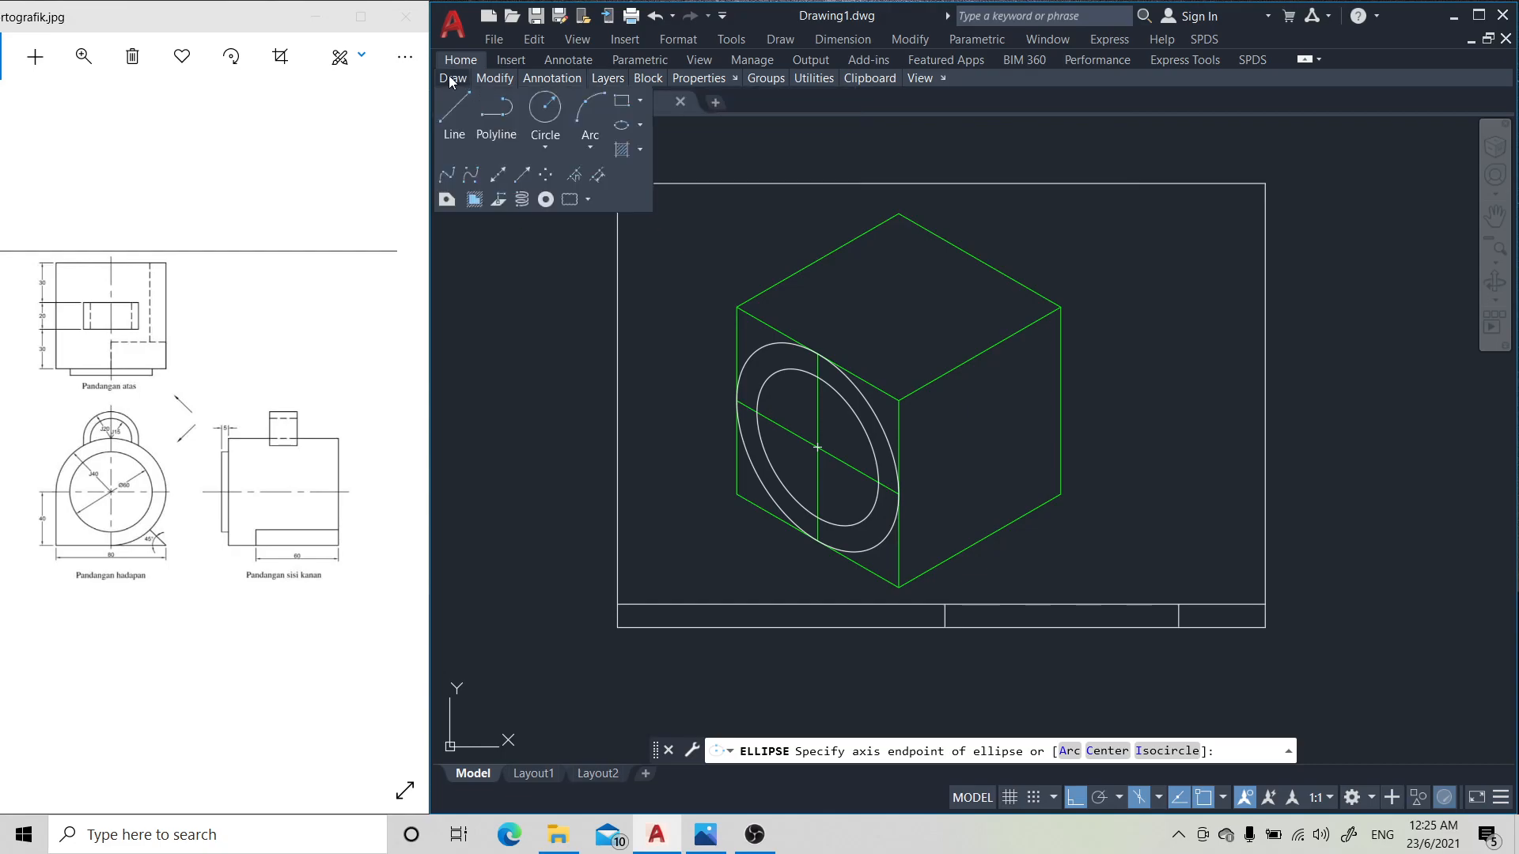
left_click(457, 111)
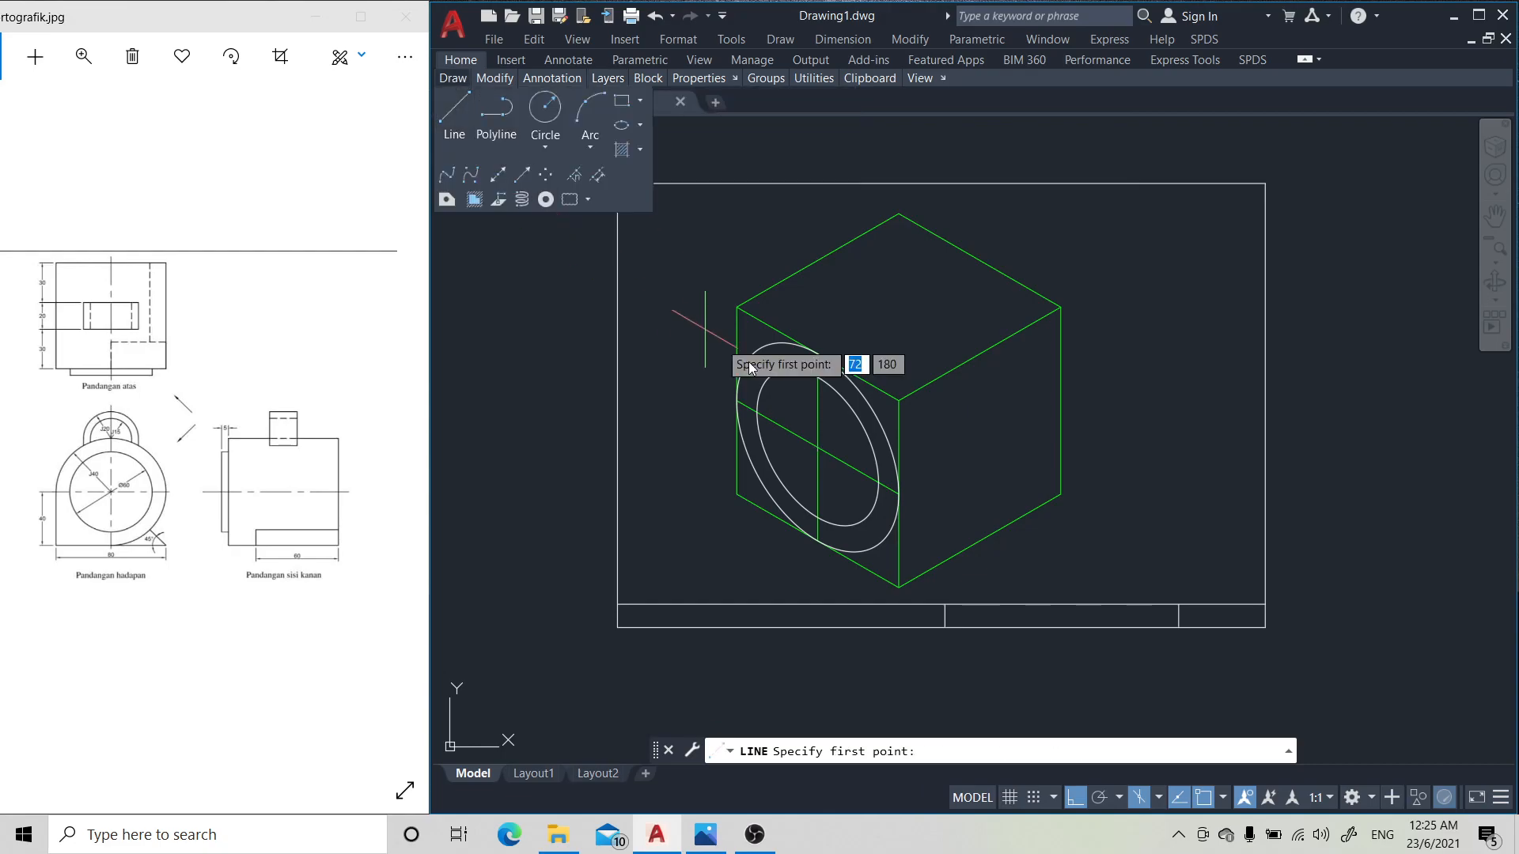
left_click(818, 447)
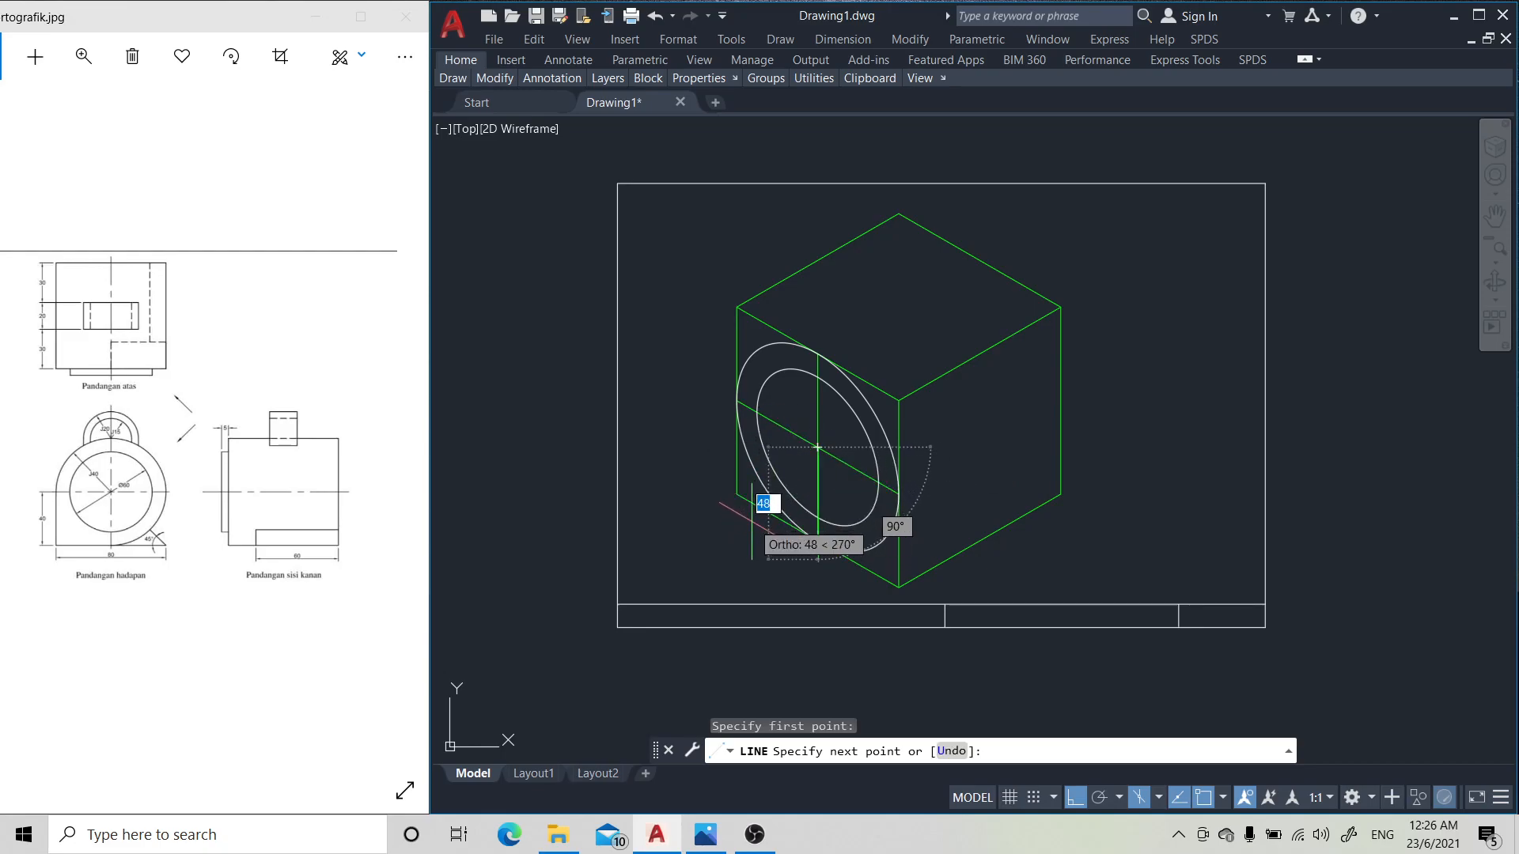
key("F5")
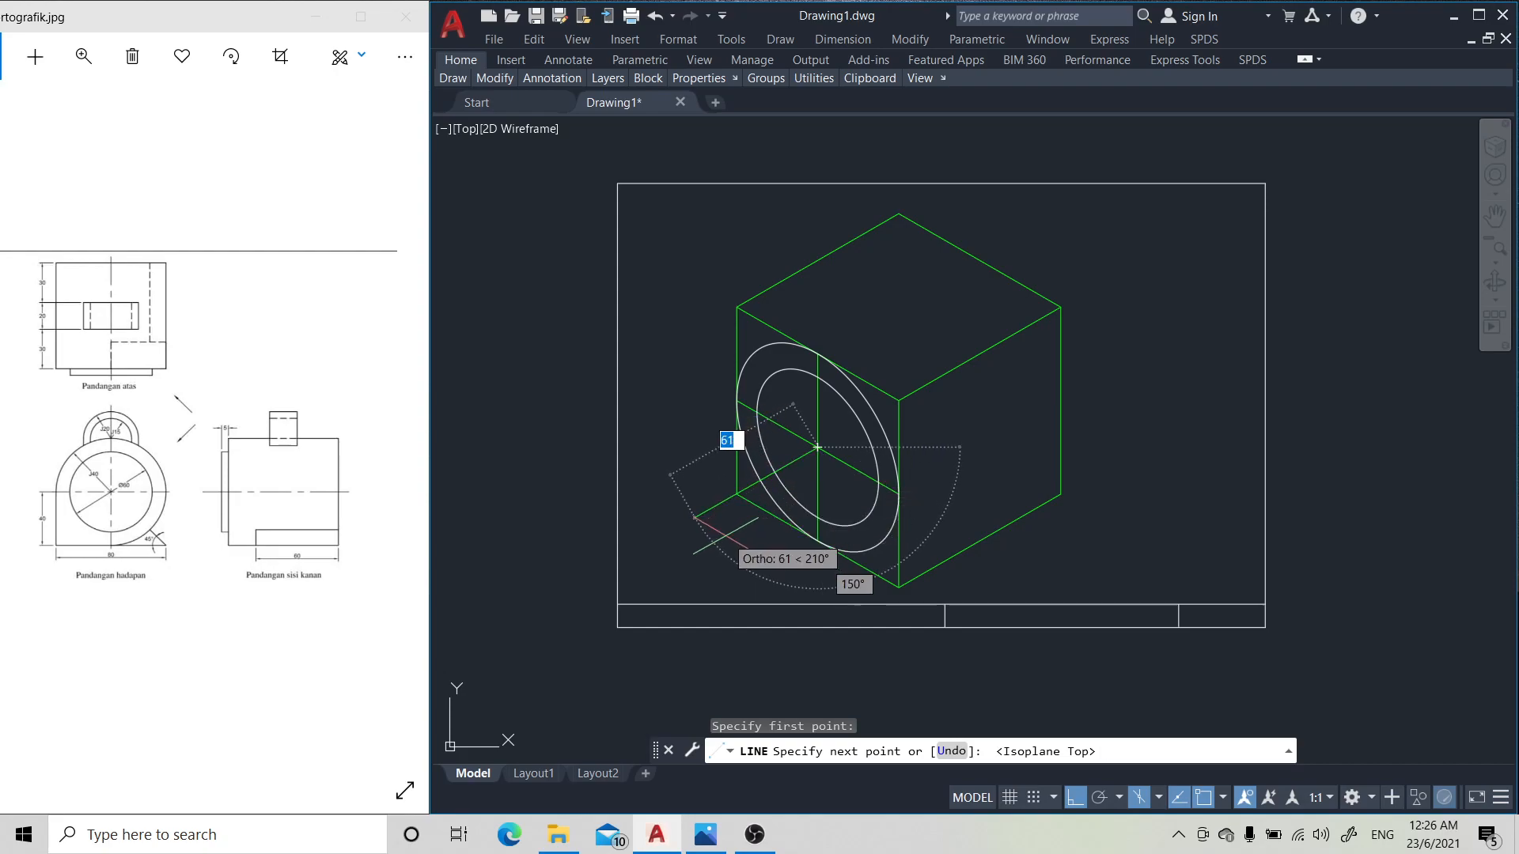
type("5")
key("Return")
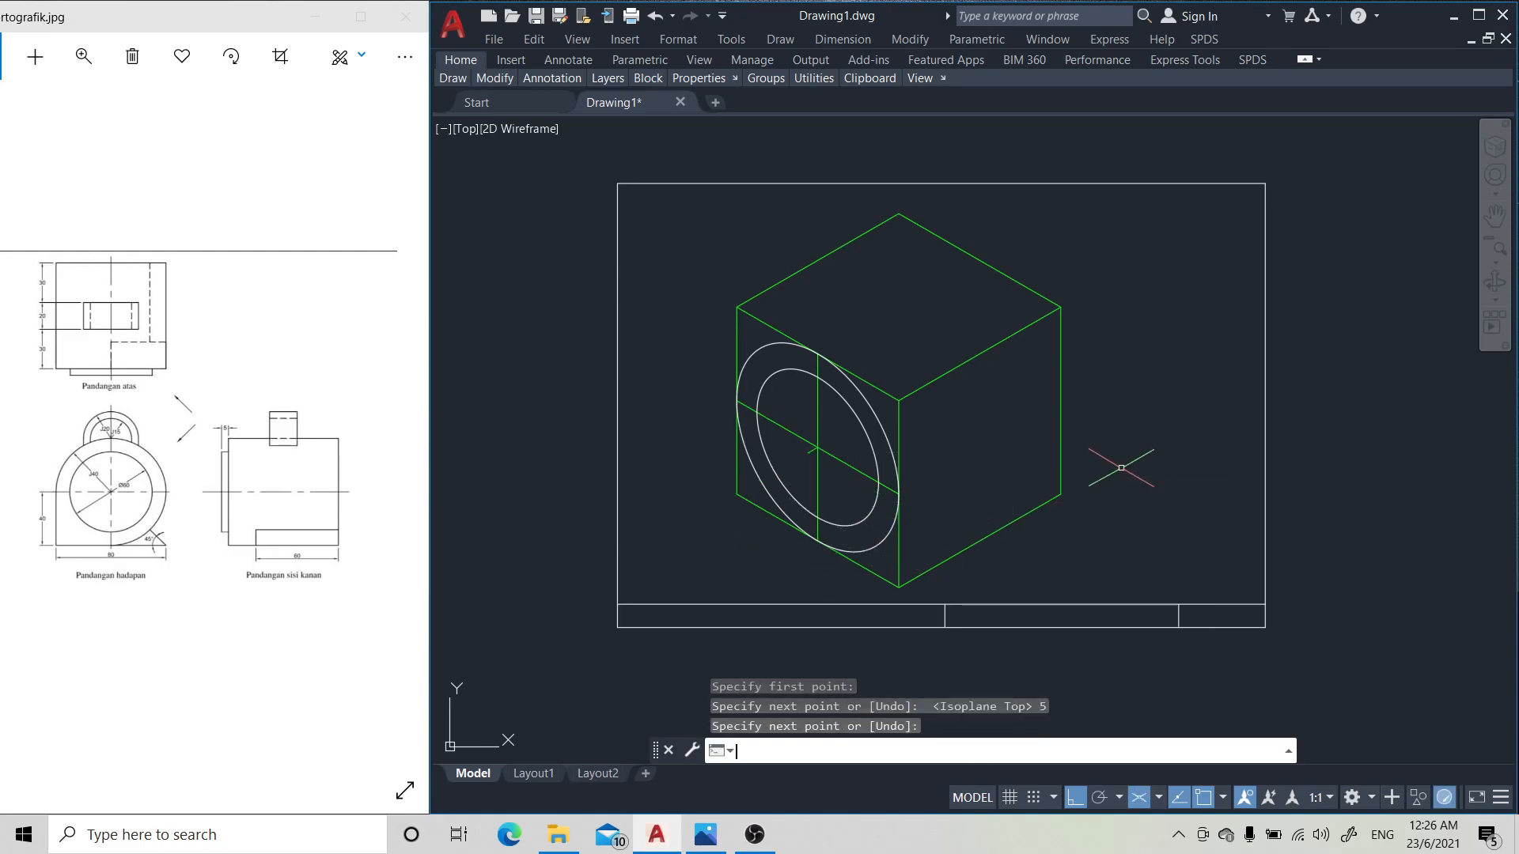
key("Return")
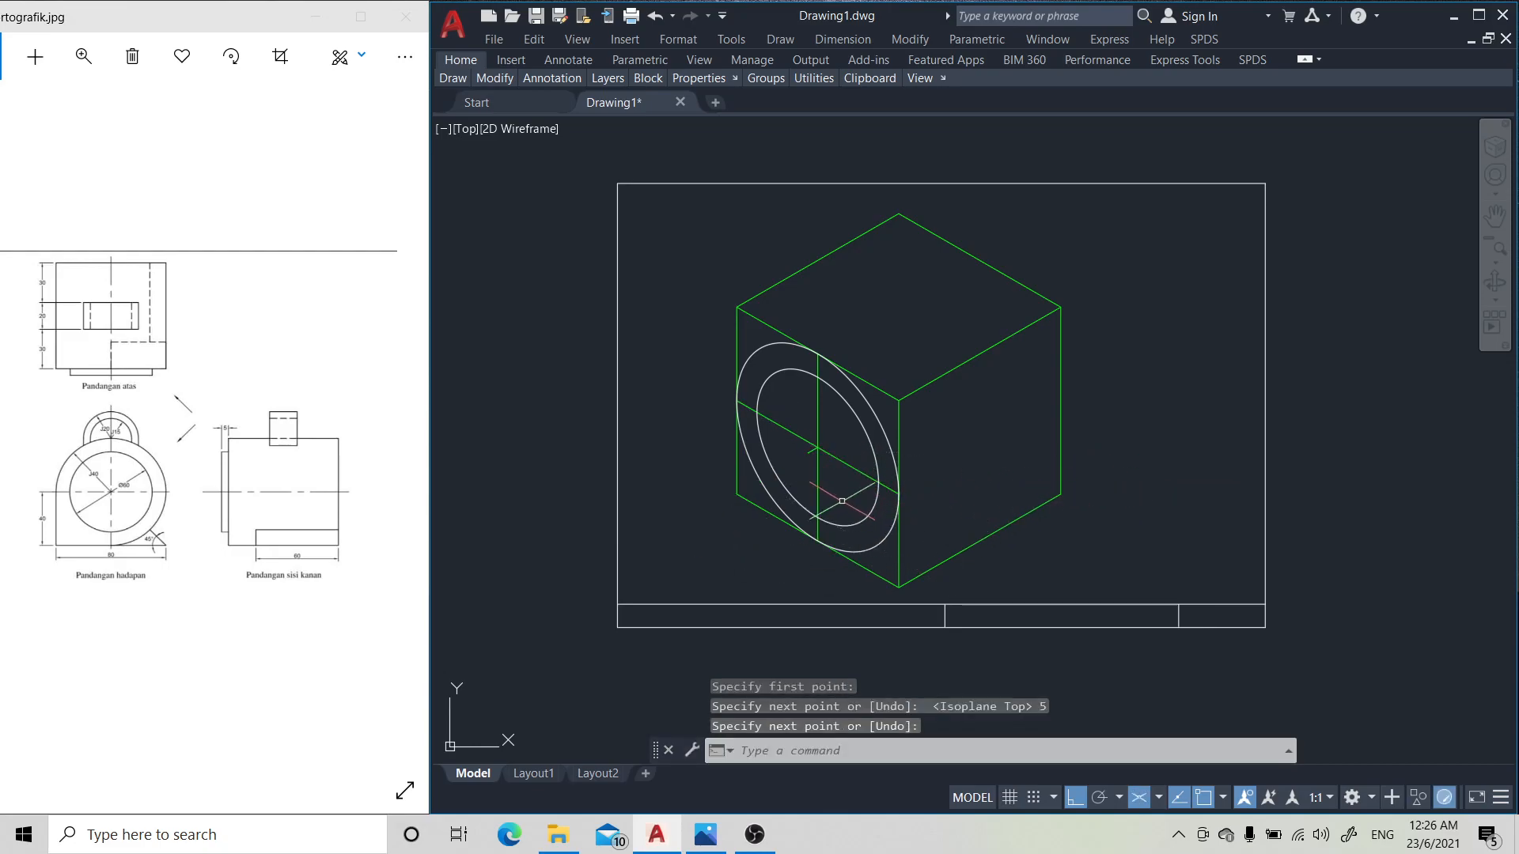
- Copy the 30 mm radius isocircle from the construction-line crossing to the outer end of the short 5 mm line
left_click(1497, 251)
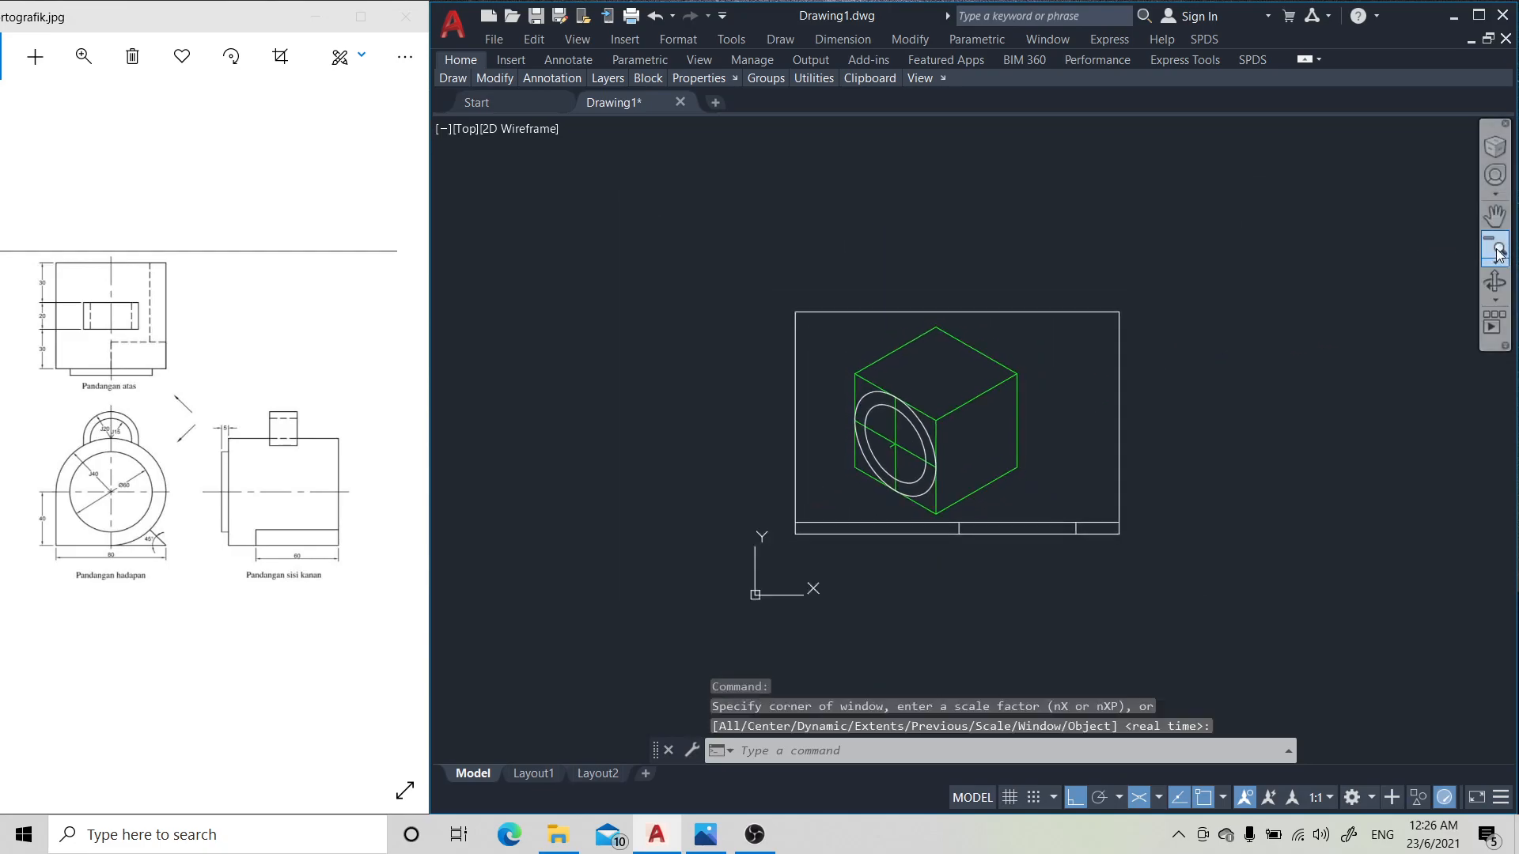
left_click(1492, 265)
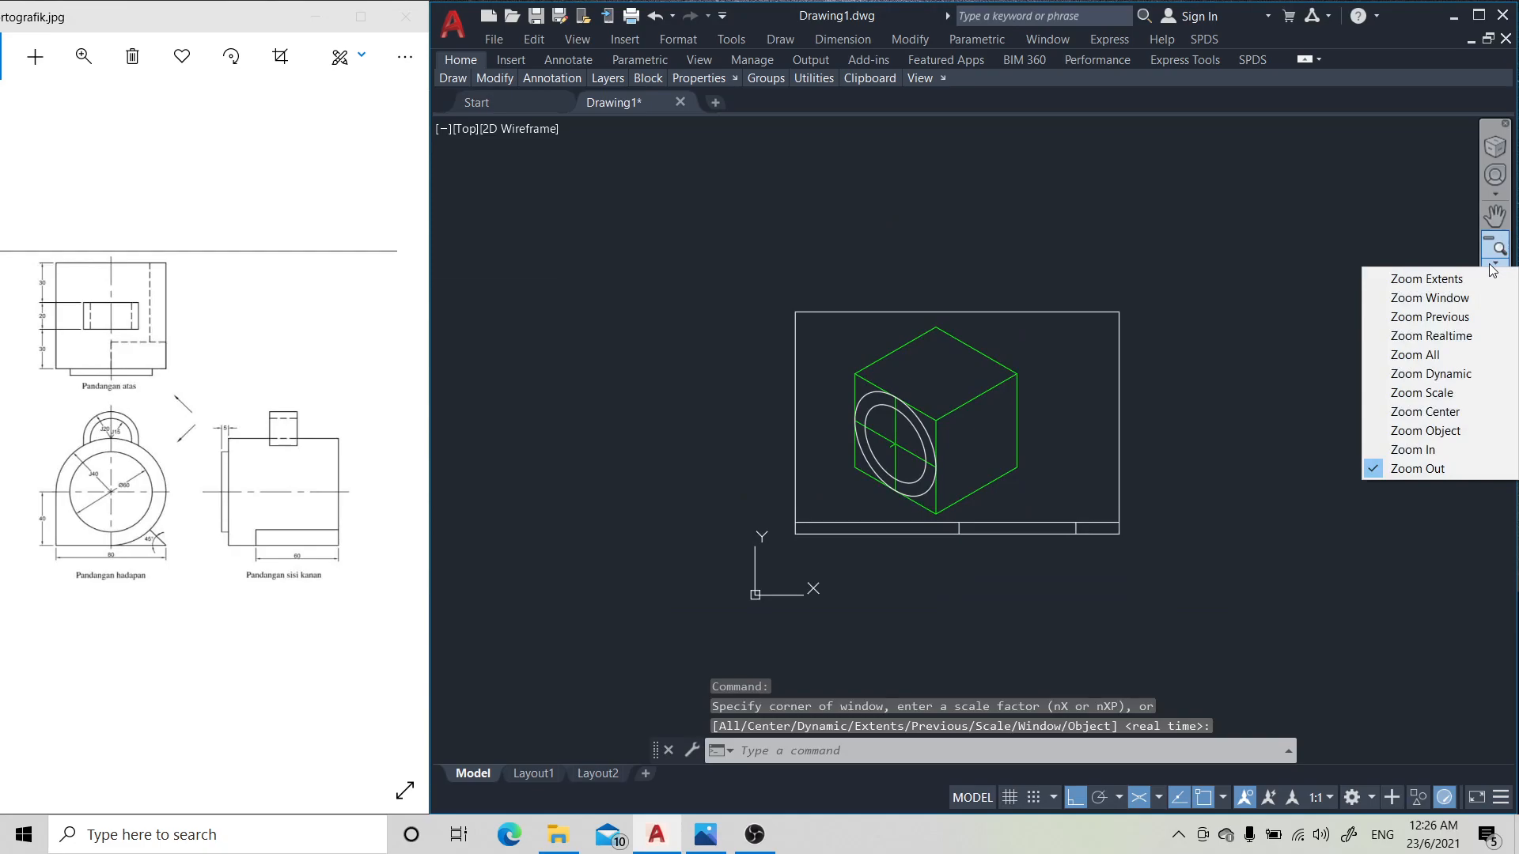
left_click(1454, 447)
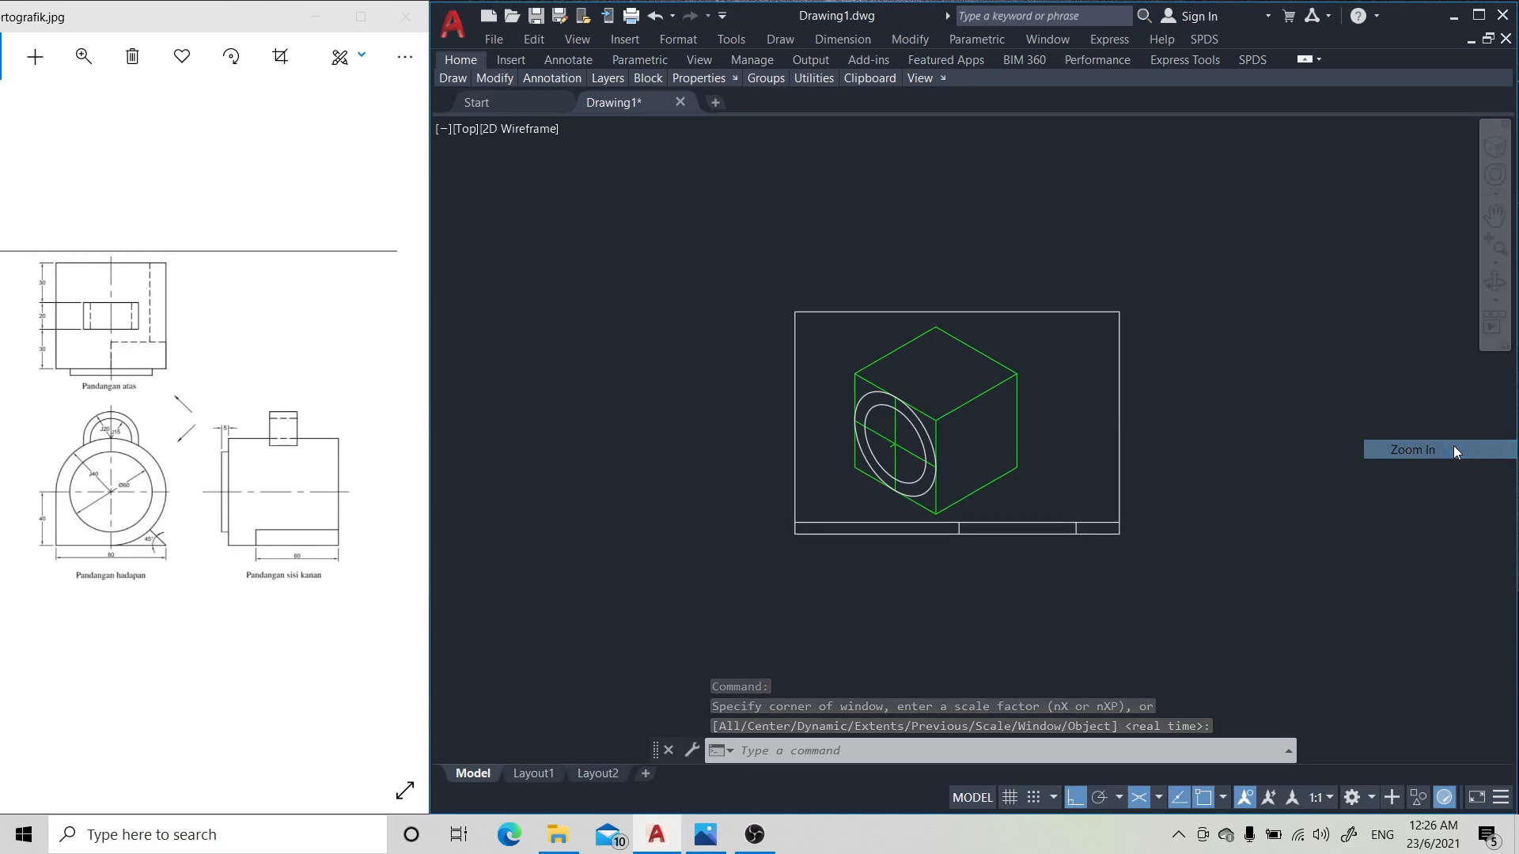
left_click(1498, 247)
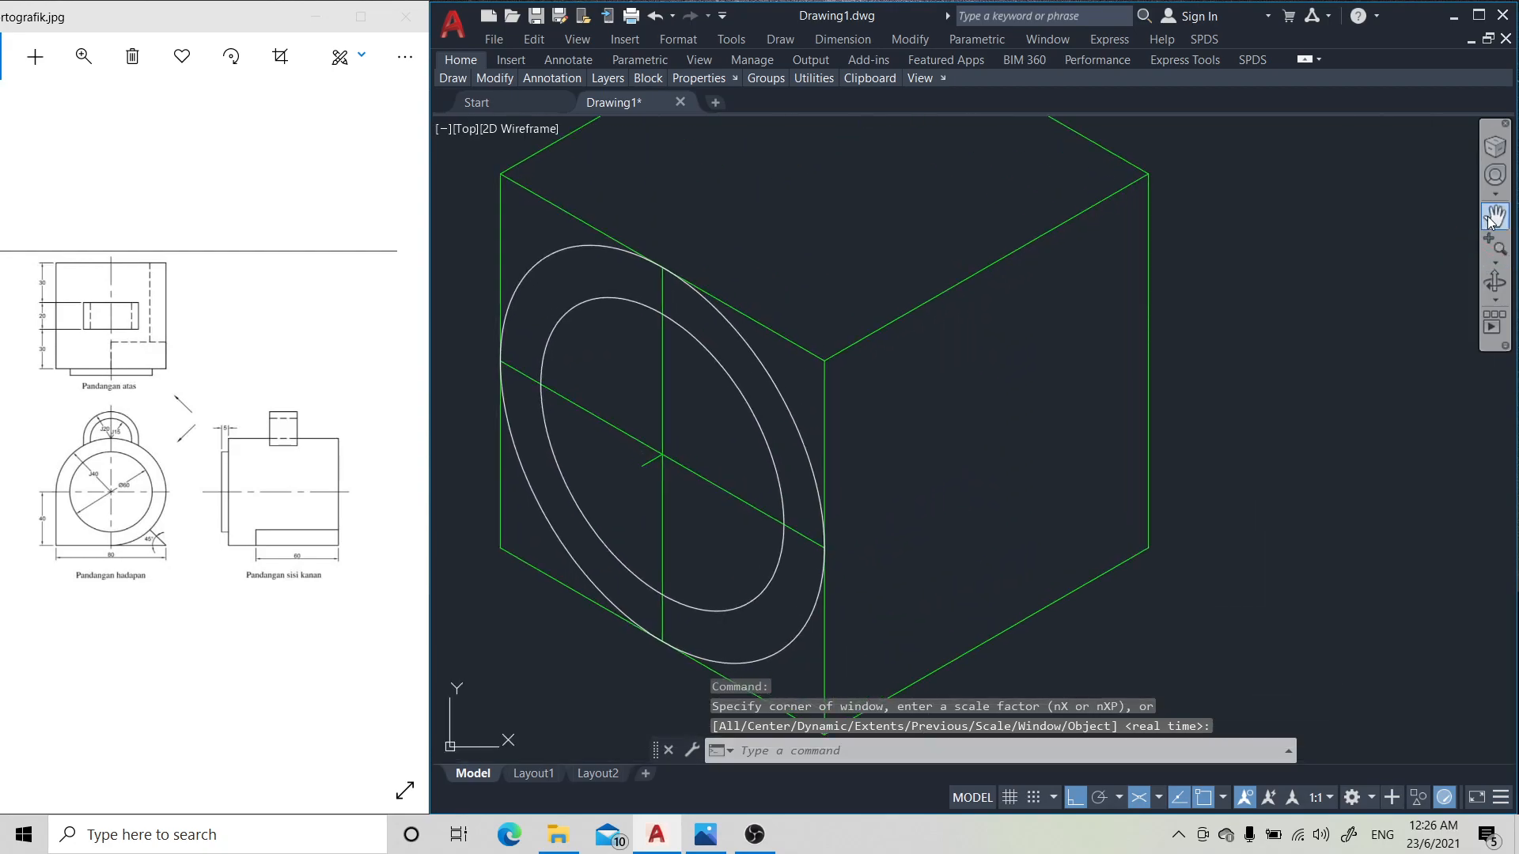
left_click(1494, 215)
left_click_drag(1013, 376, 1223, 326)
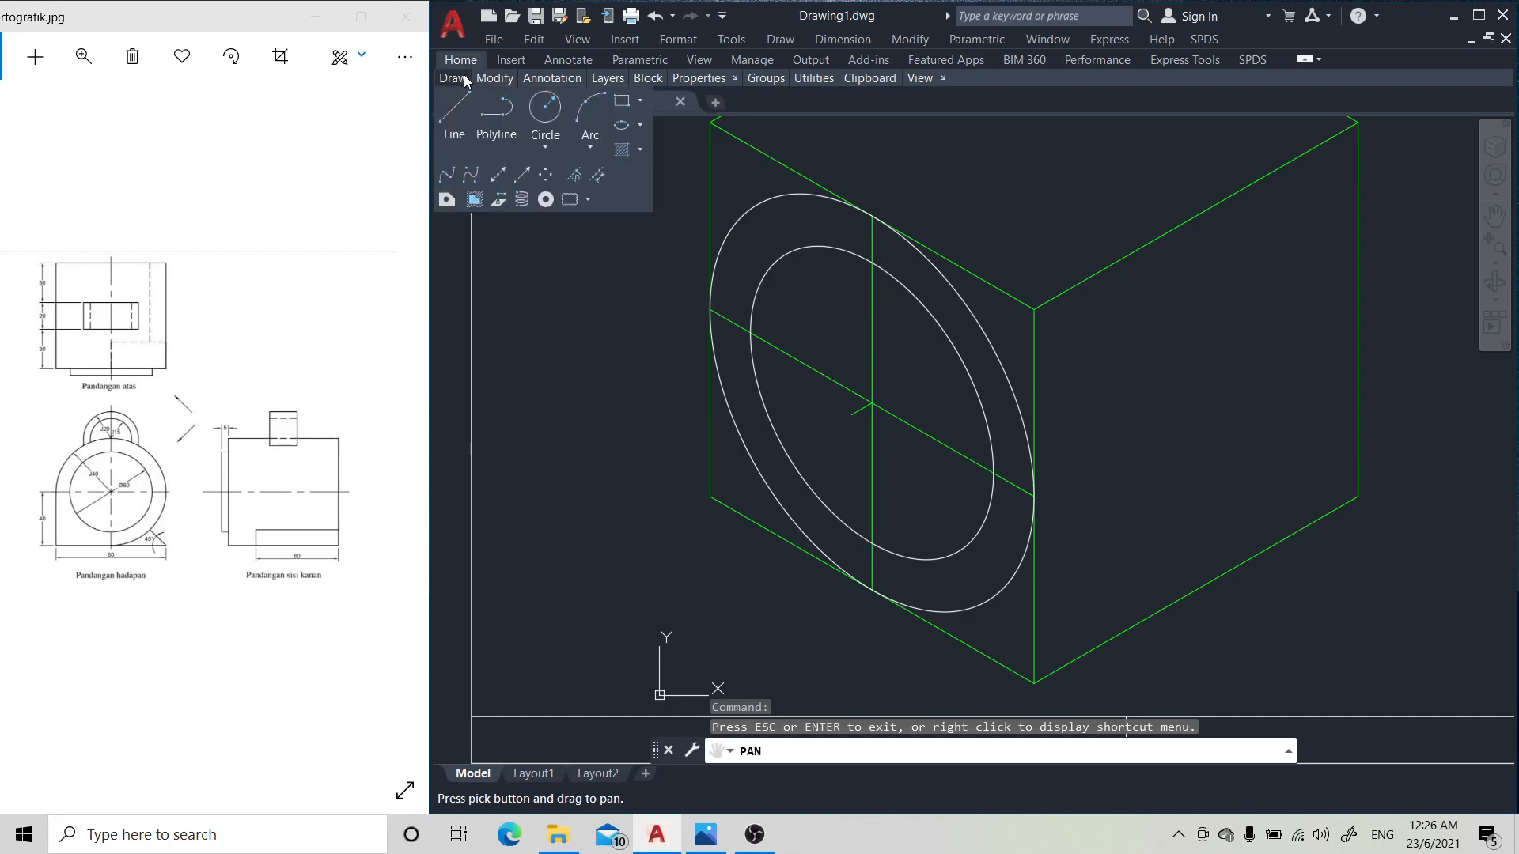
mouse_move(494, 81)
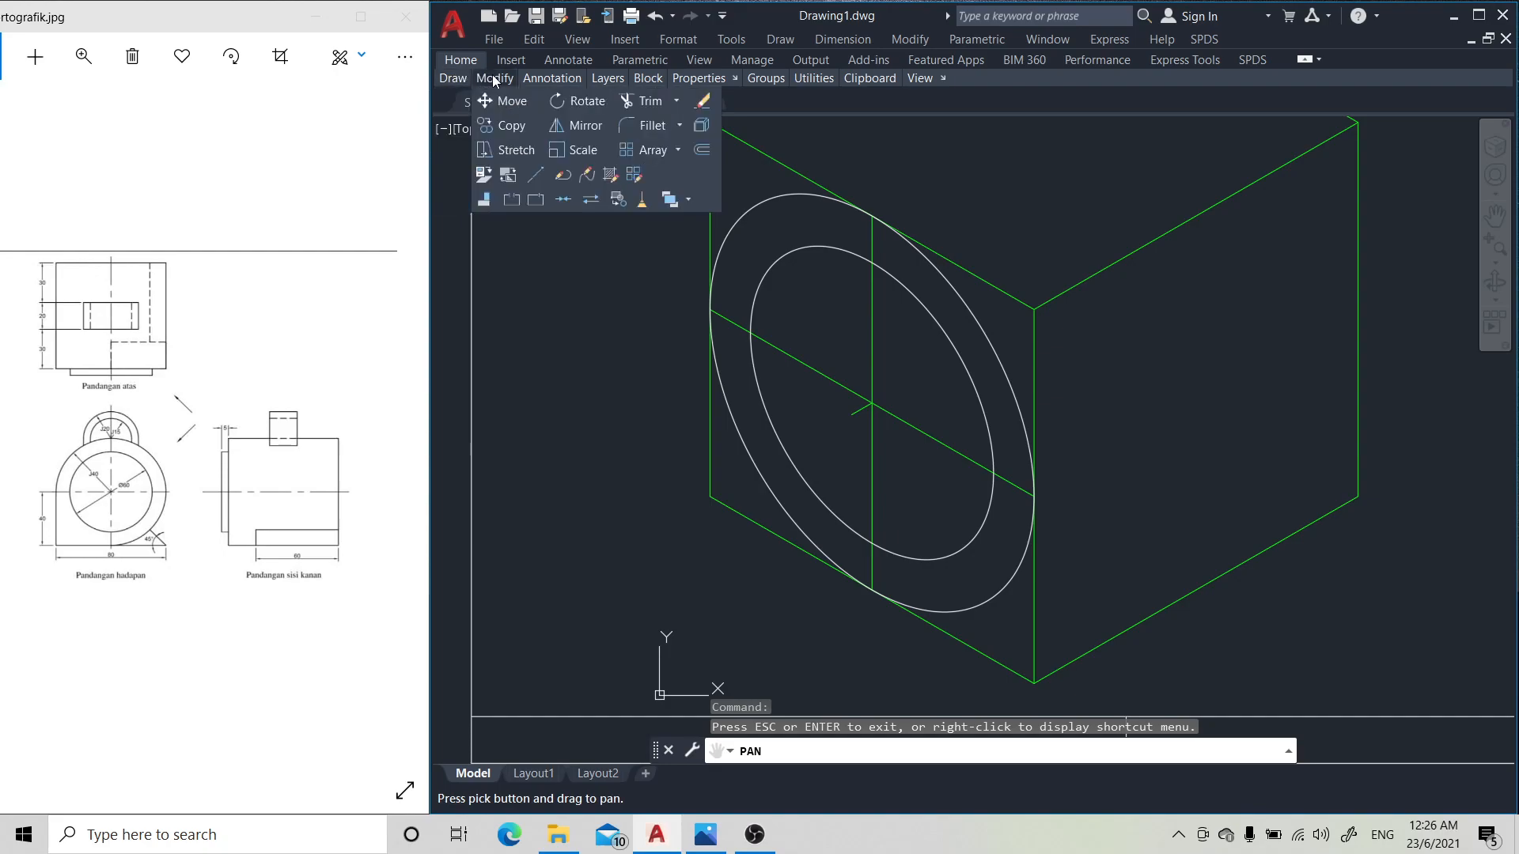
left_click(507, 125)
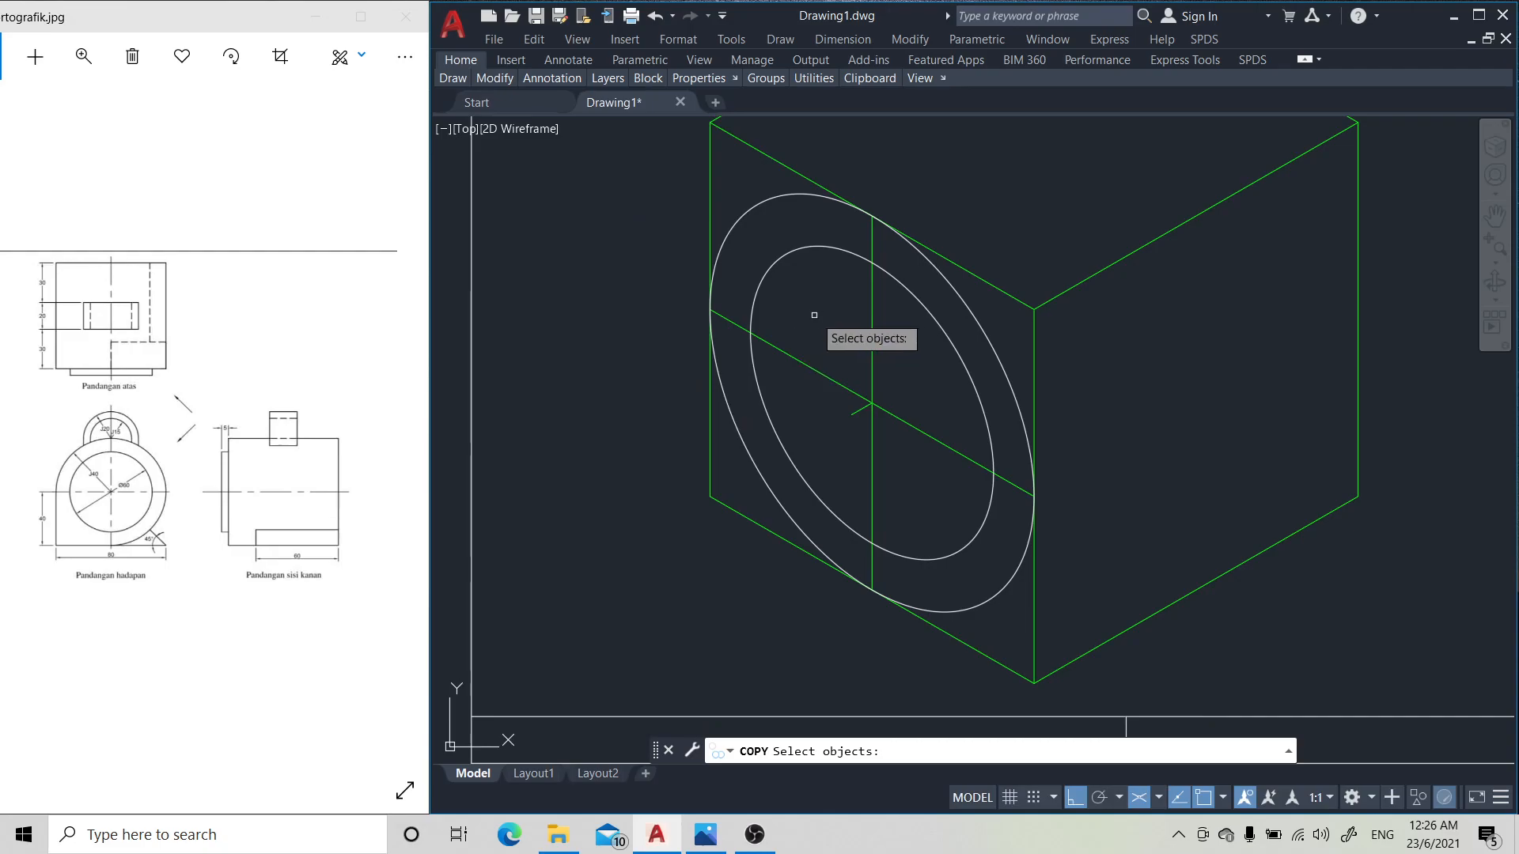
left_click(814, 247)
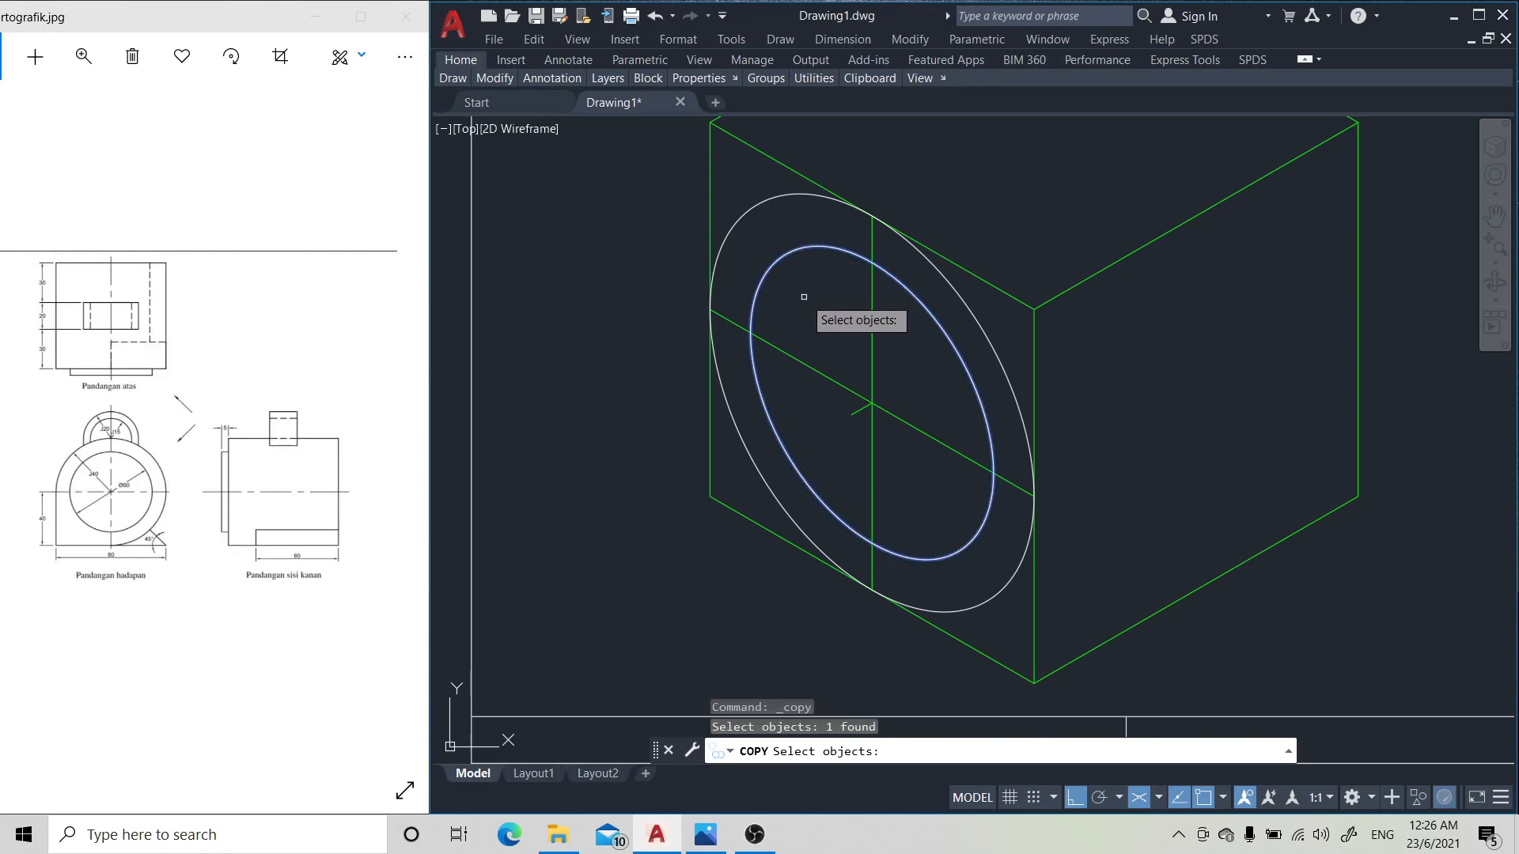
key("Return")
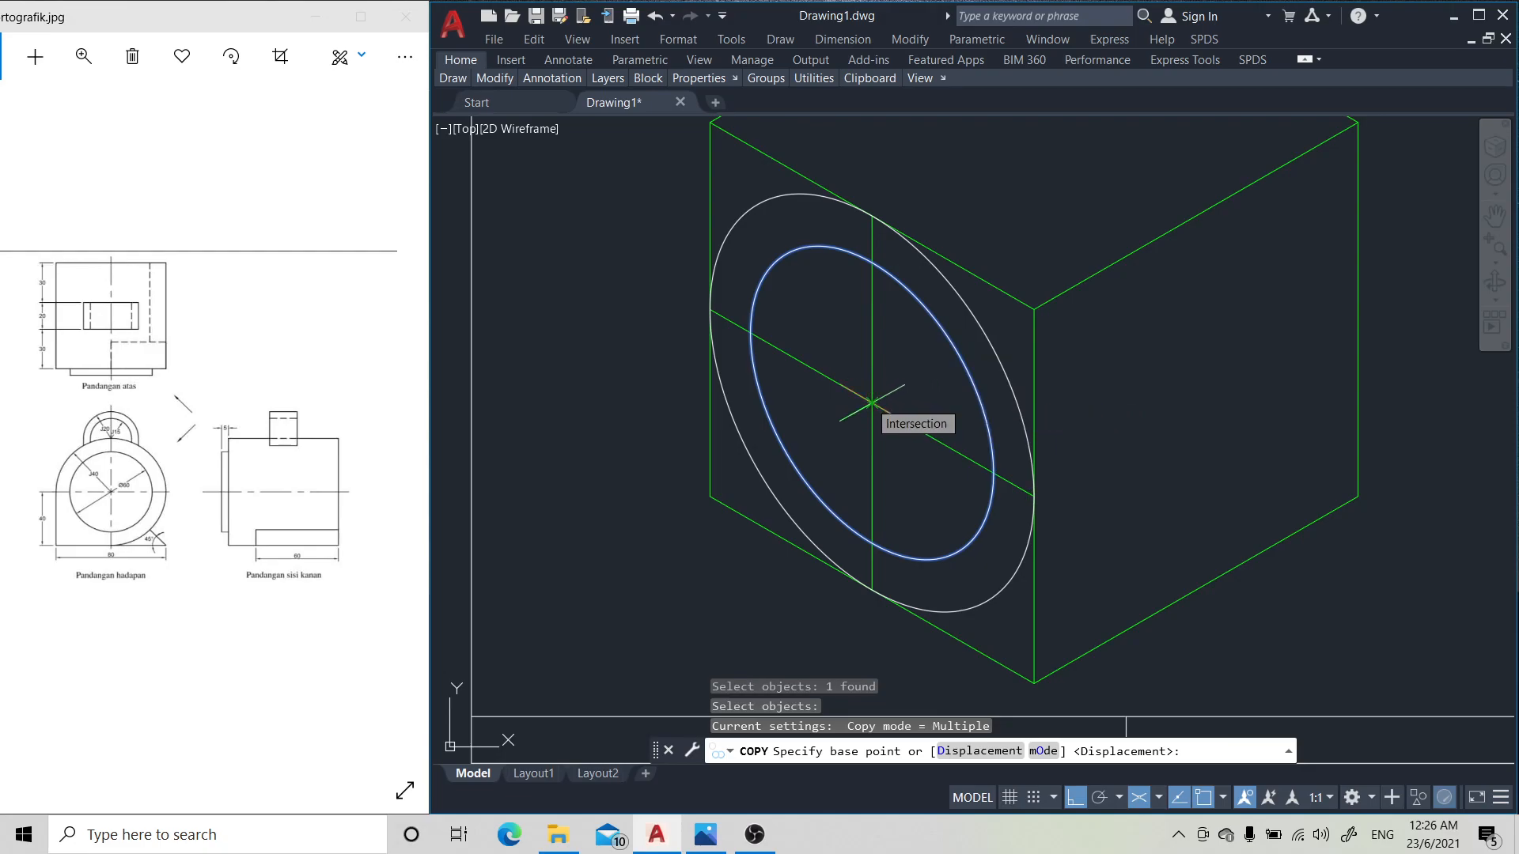
left_click(871, 403)
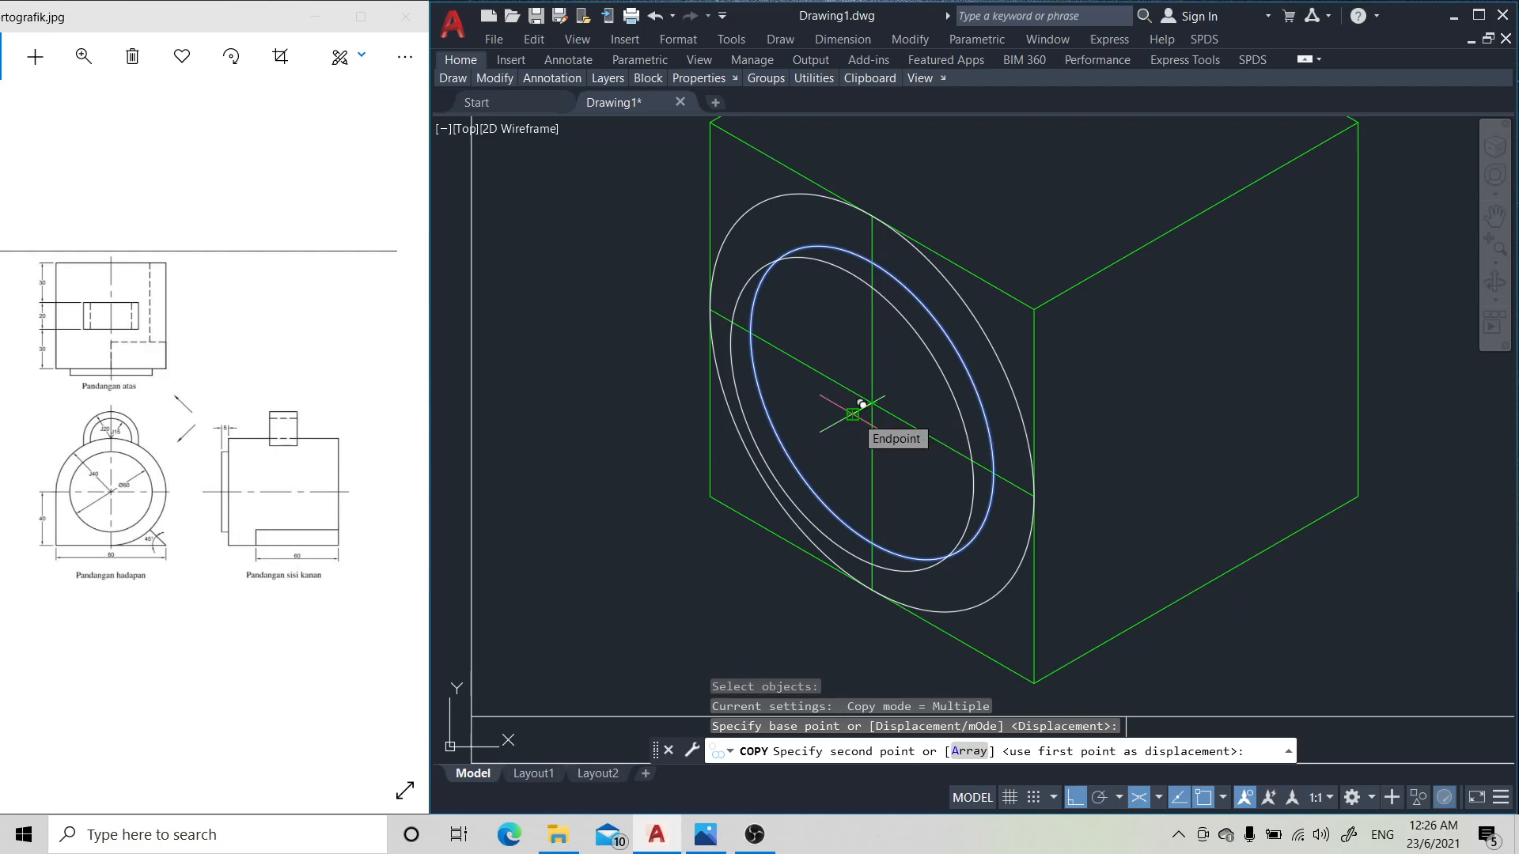
left_click(861, 404)
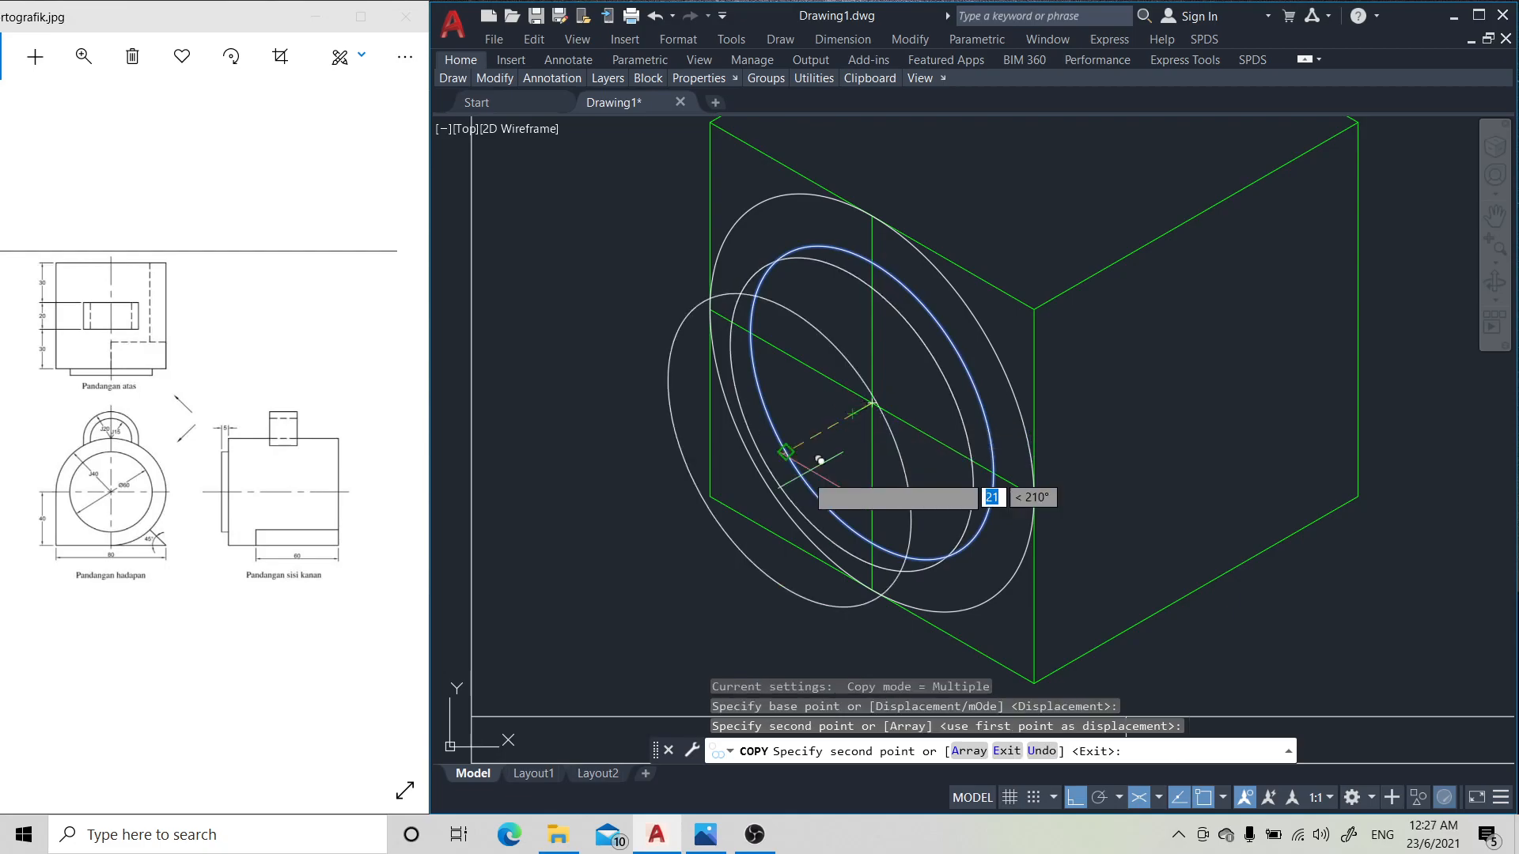
key("Return")
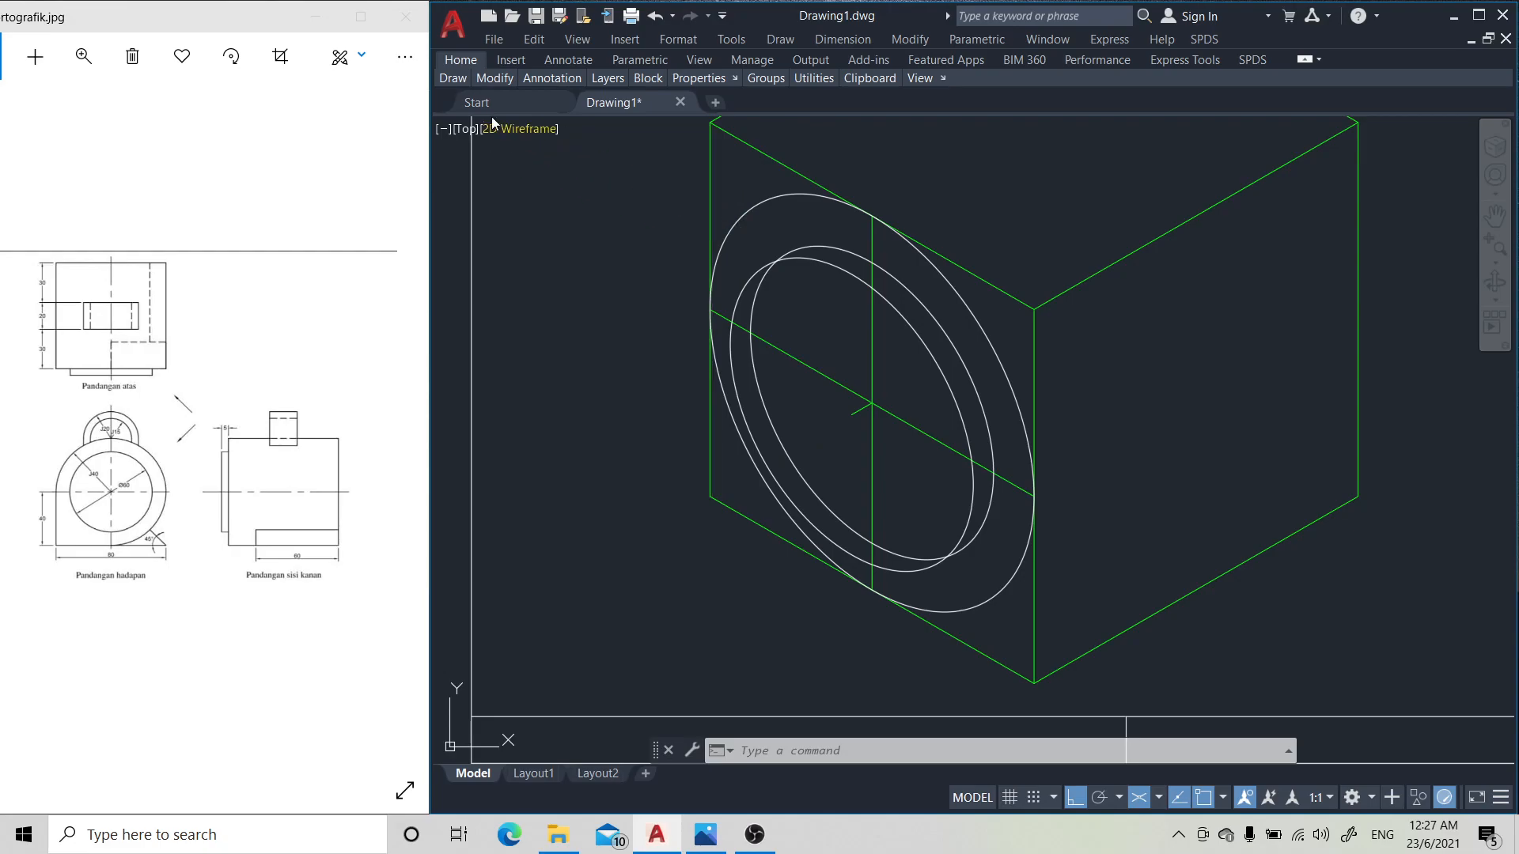
- Trim the rear 30 mm radius isocircle's hidden part behind the front copy, and the large isocircle's lower-left quarter
mouse_move(492, 87)
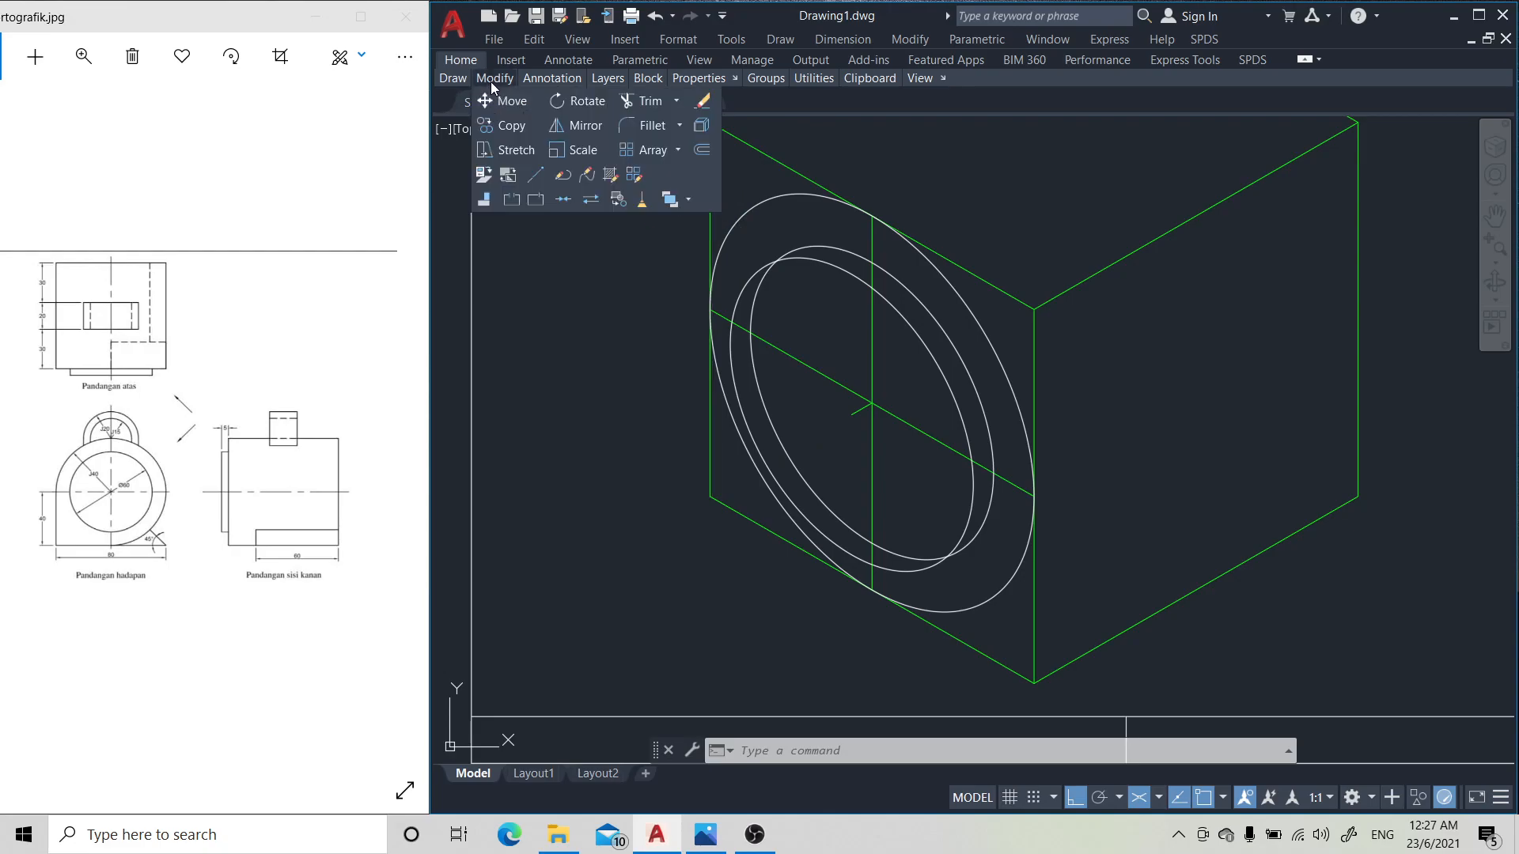
left_click(647, 101)
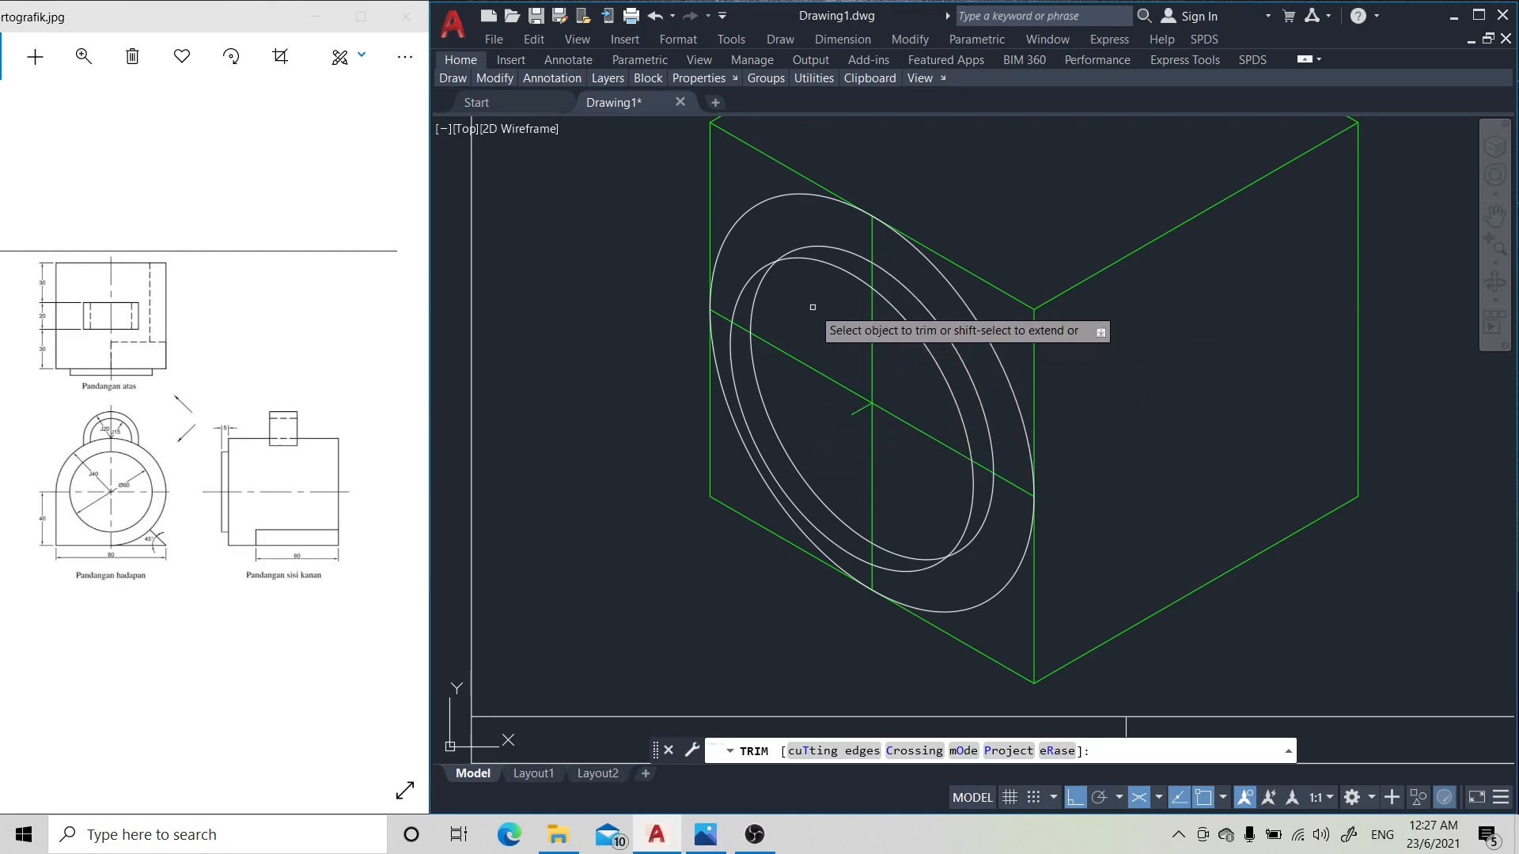
left_click(762, 283)
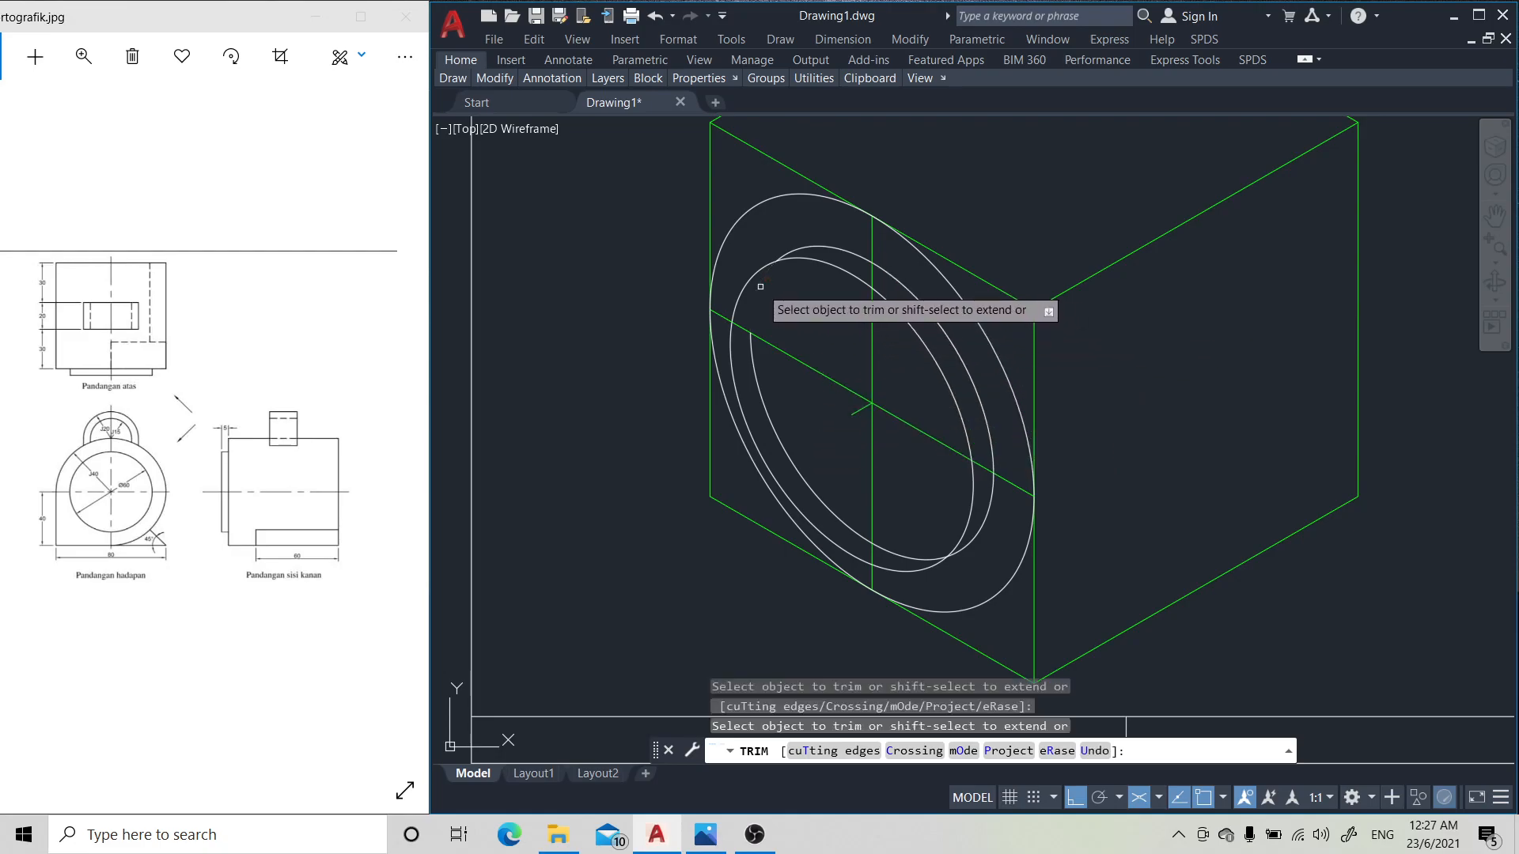
left_click(754, 357)
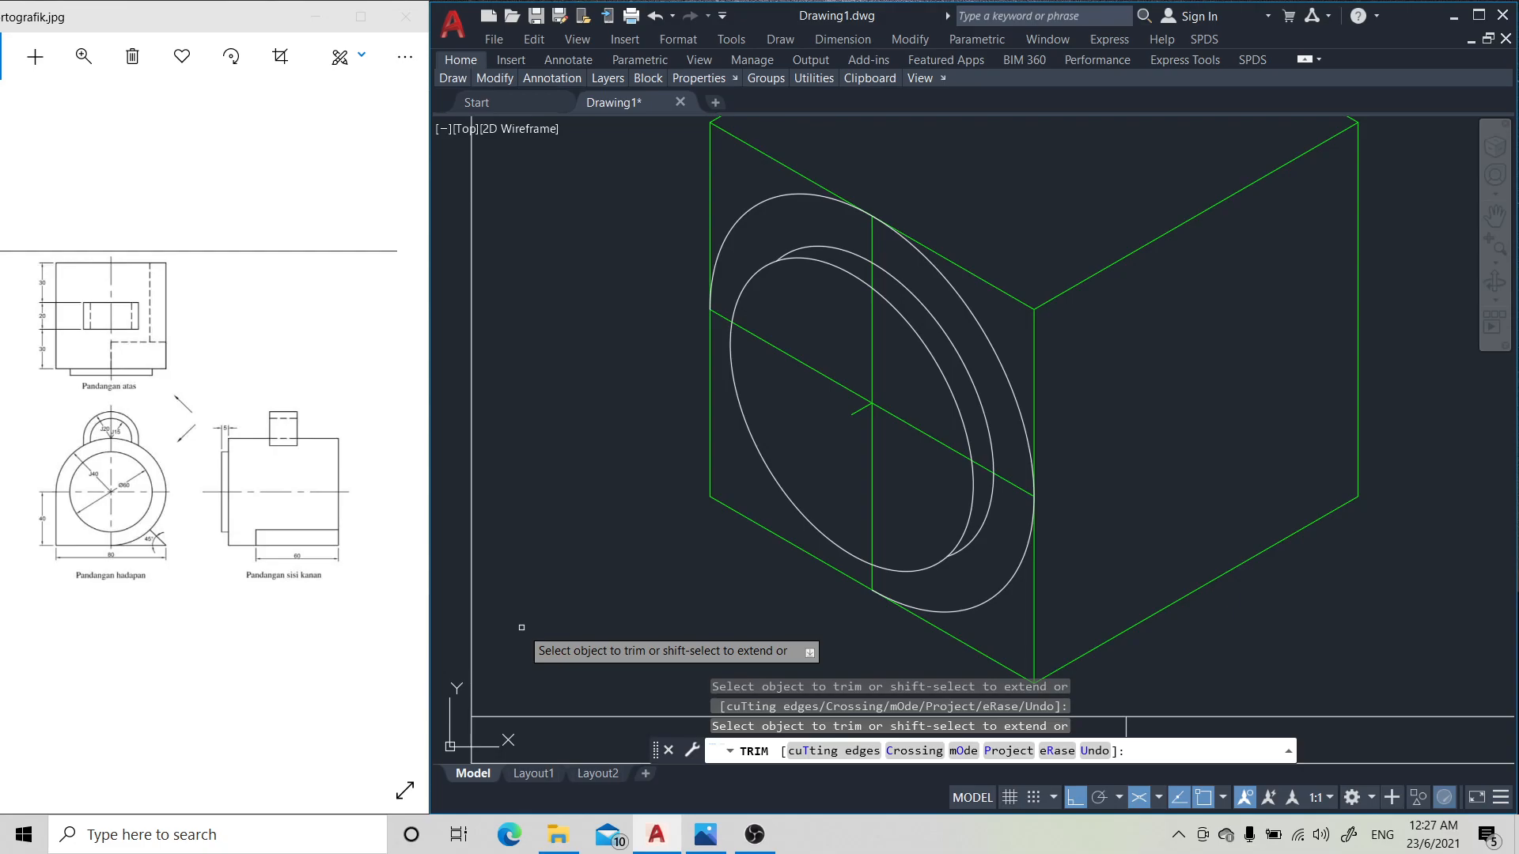
key("Return")
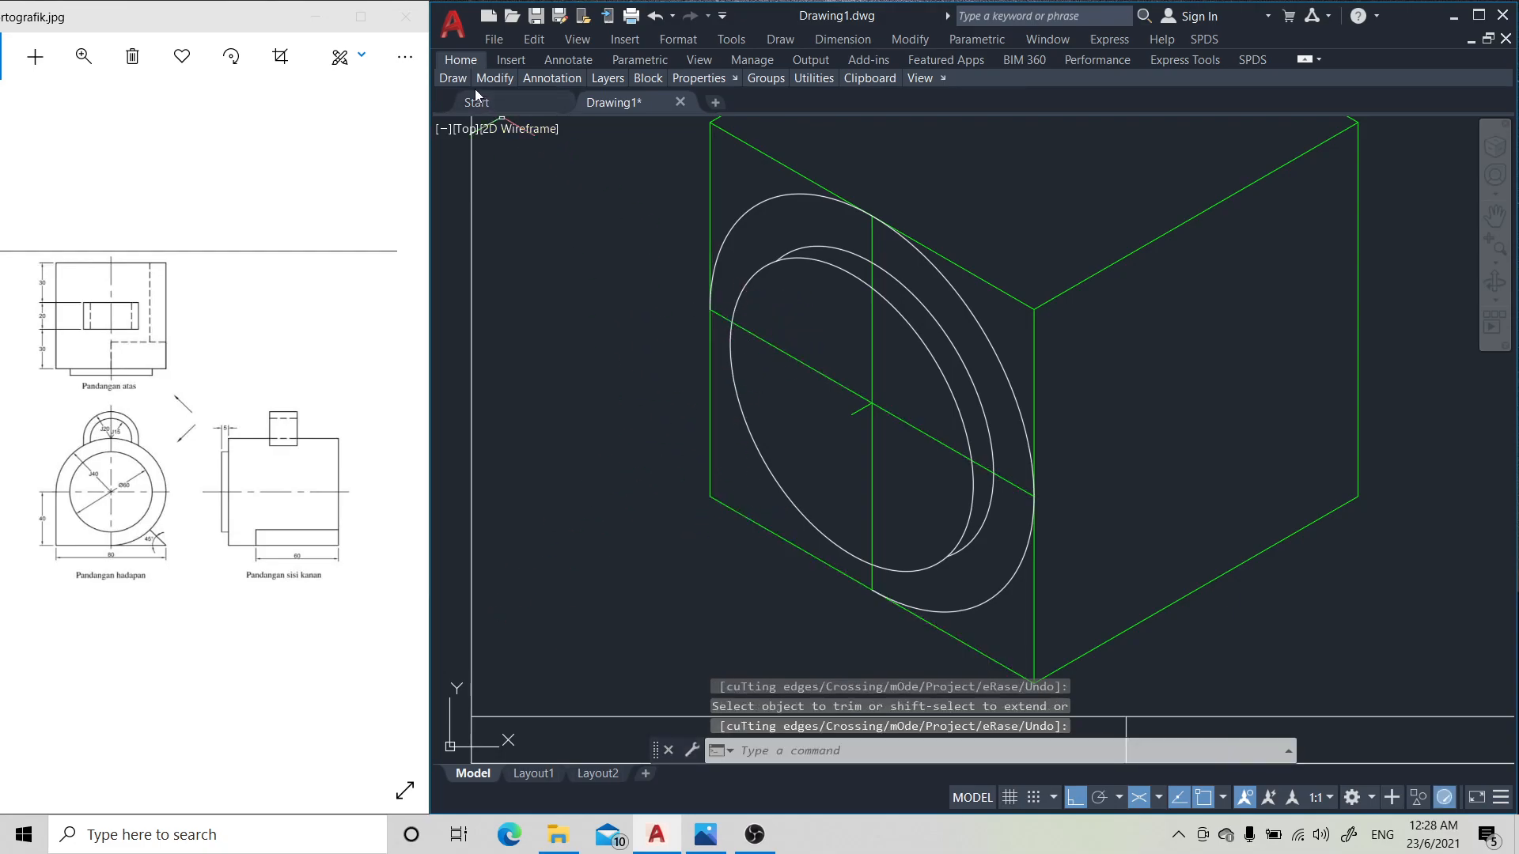
- Try an outward line about 35 mm long from the left end of the left face's horizontal centreline, and erase it
mouse_move(458, 81)
left_click(458, 117)
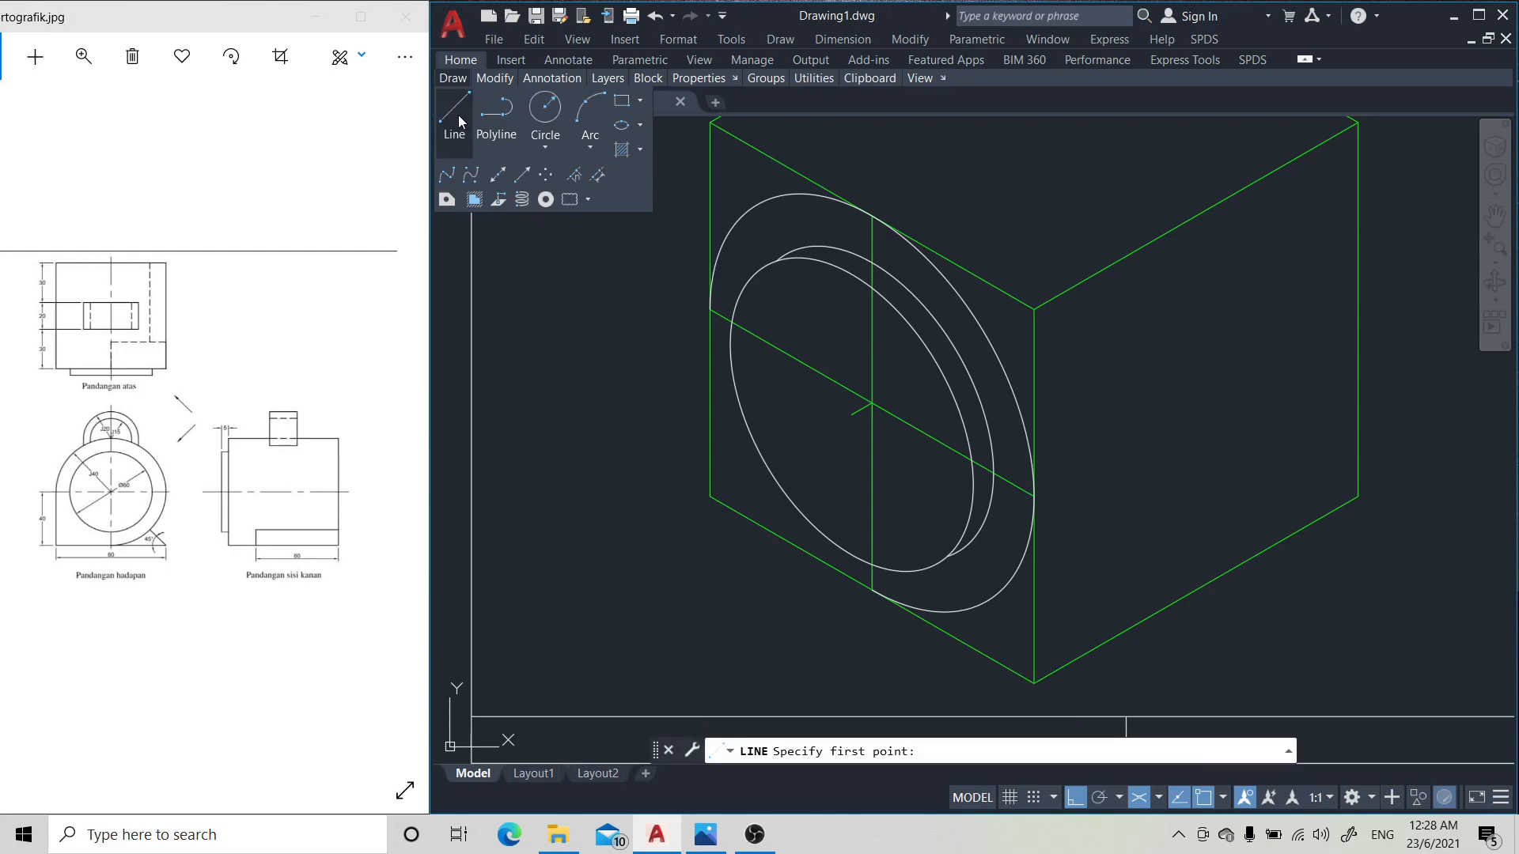
left_click(711, 308)
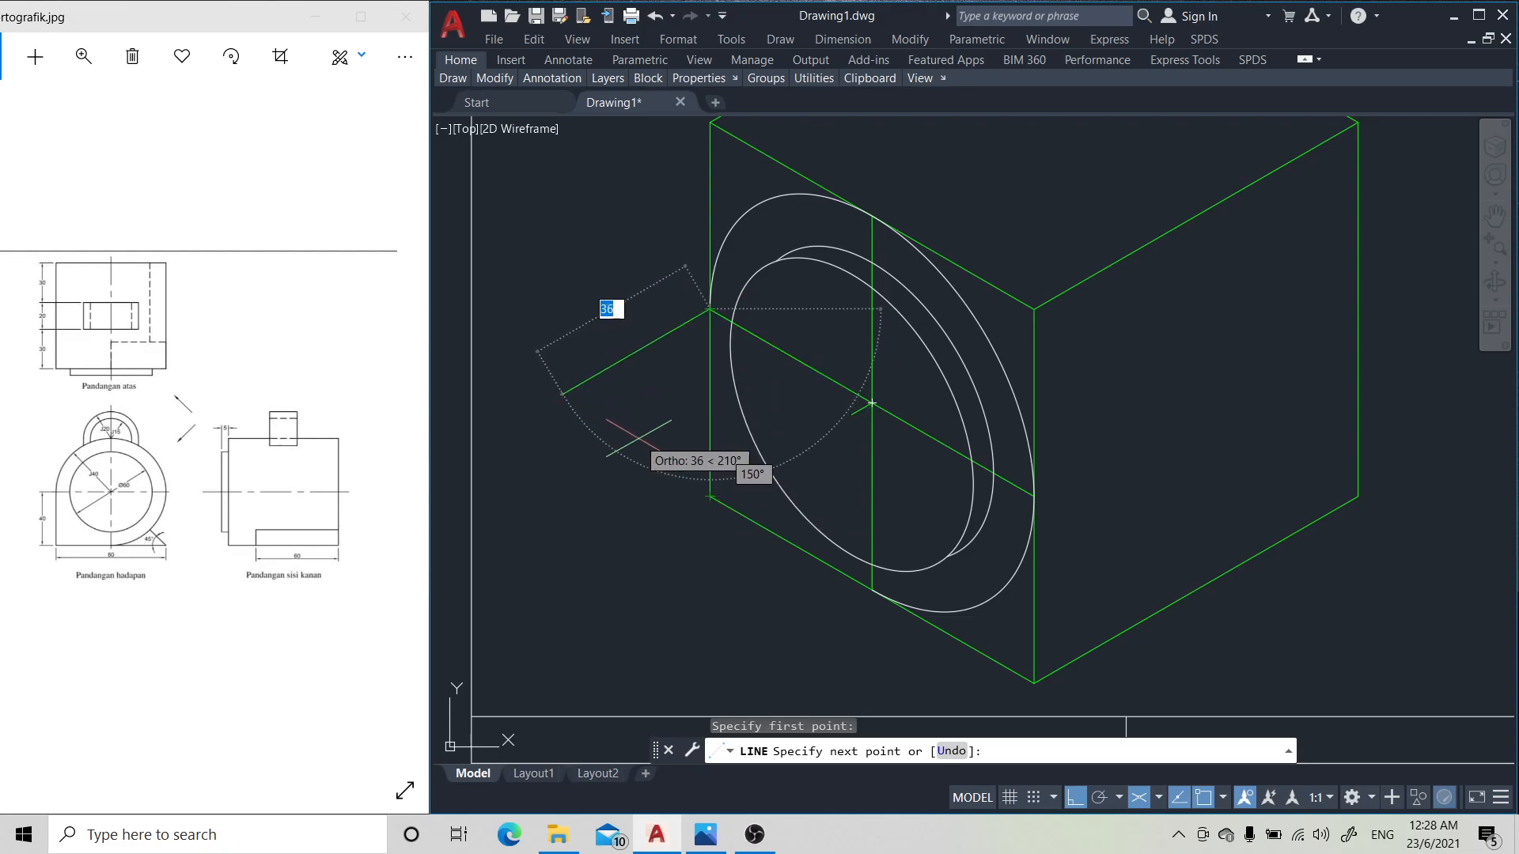
left_click(601, 410)
key("Return")
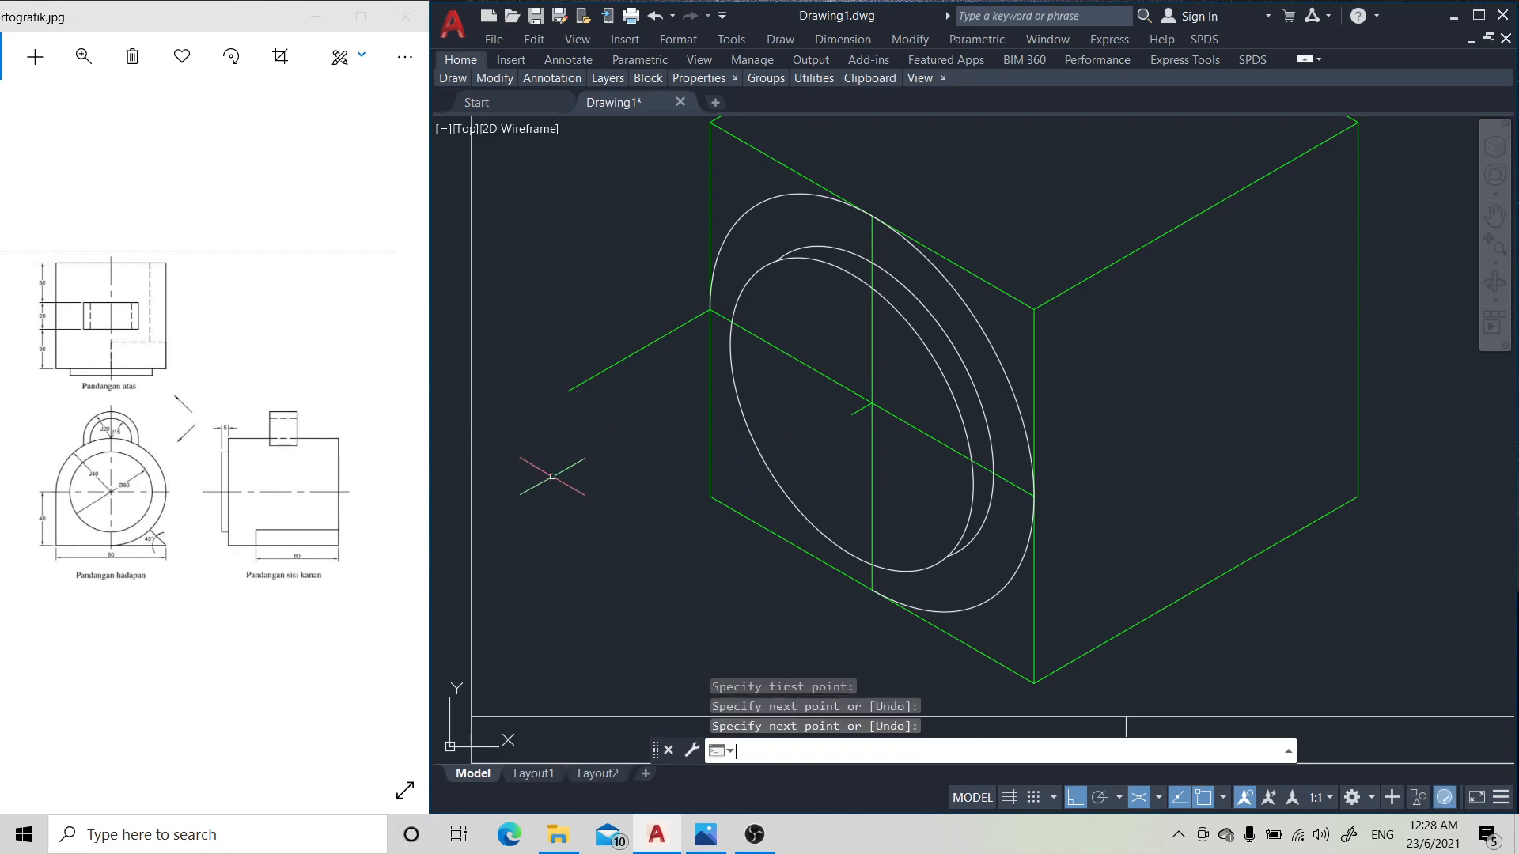
left_click(605, 370)
key("Delete")
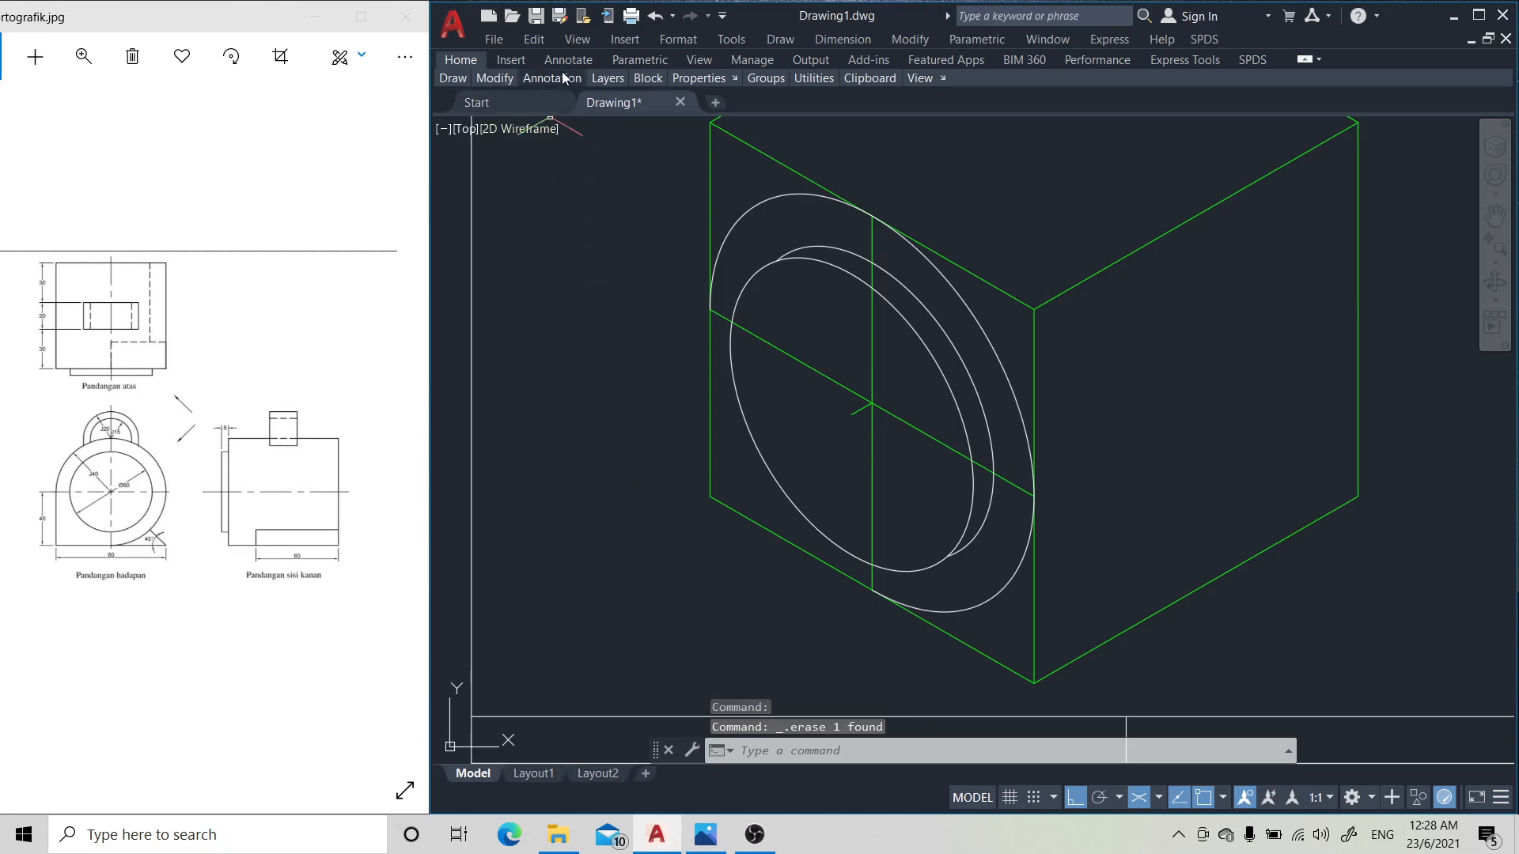
- On the OBJEK layer, draw lines down the front face's left edge from its midpoint and along the bottom edge to its midpoint
mouse_move(604, 74)
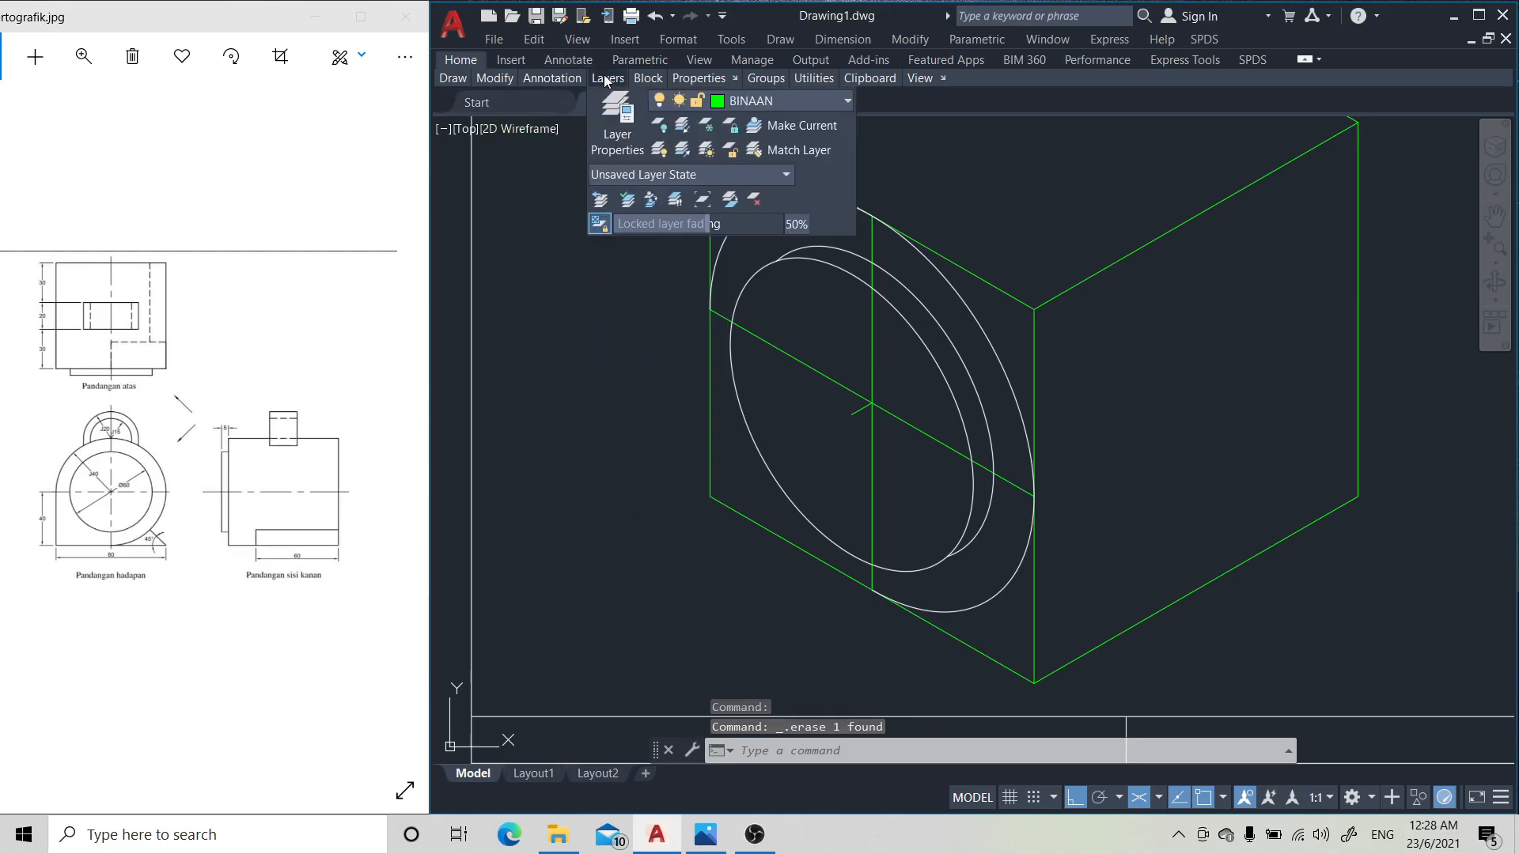
left_click(787, 104)
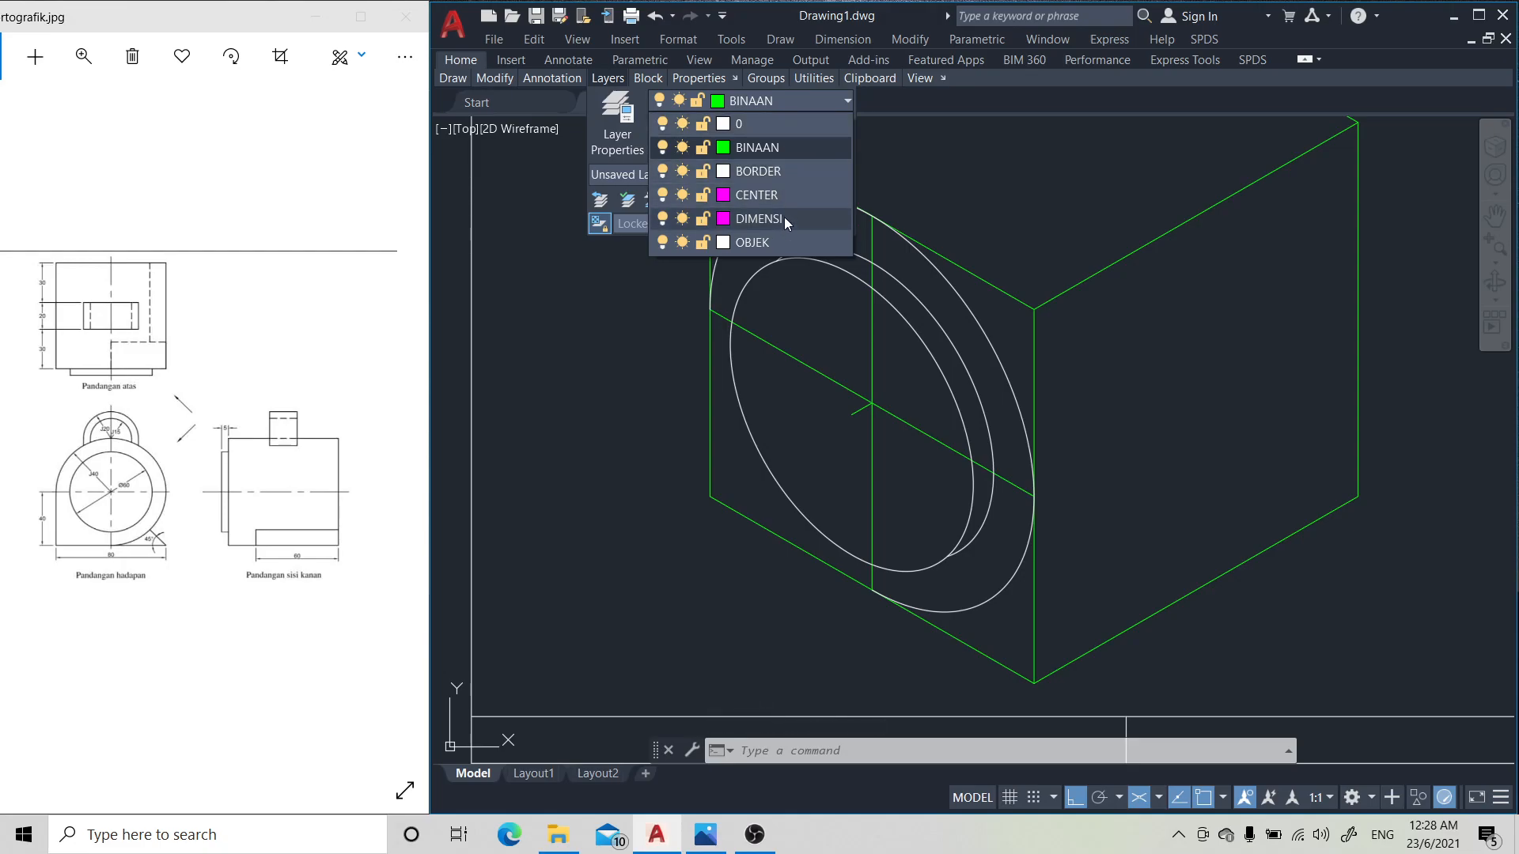
left_click(778, 242)
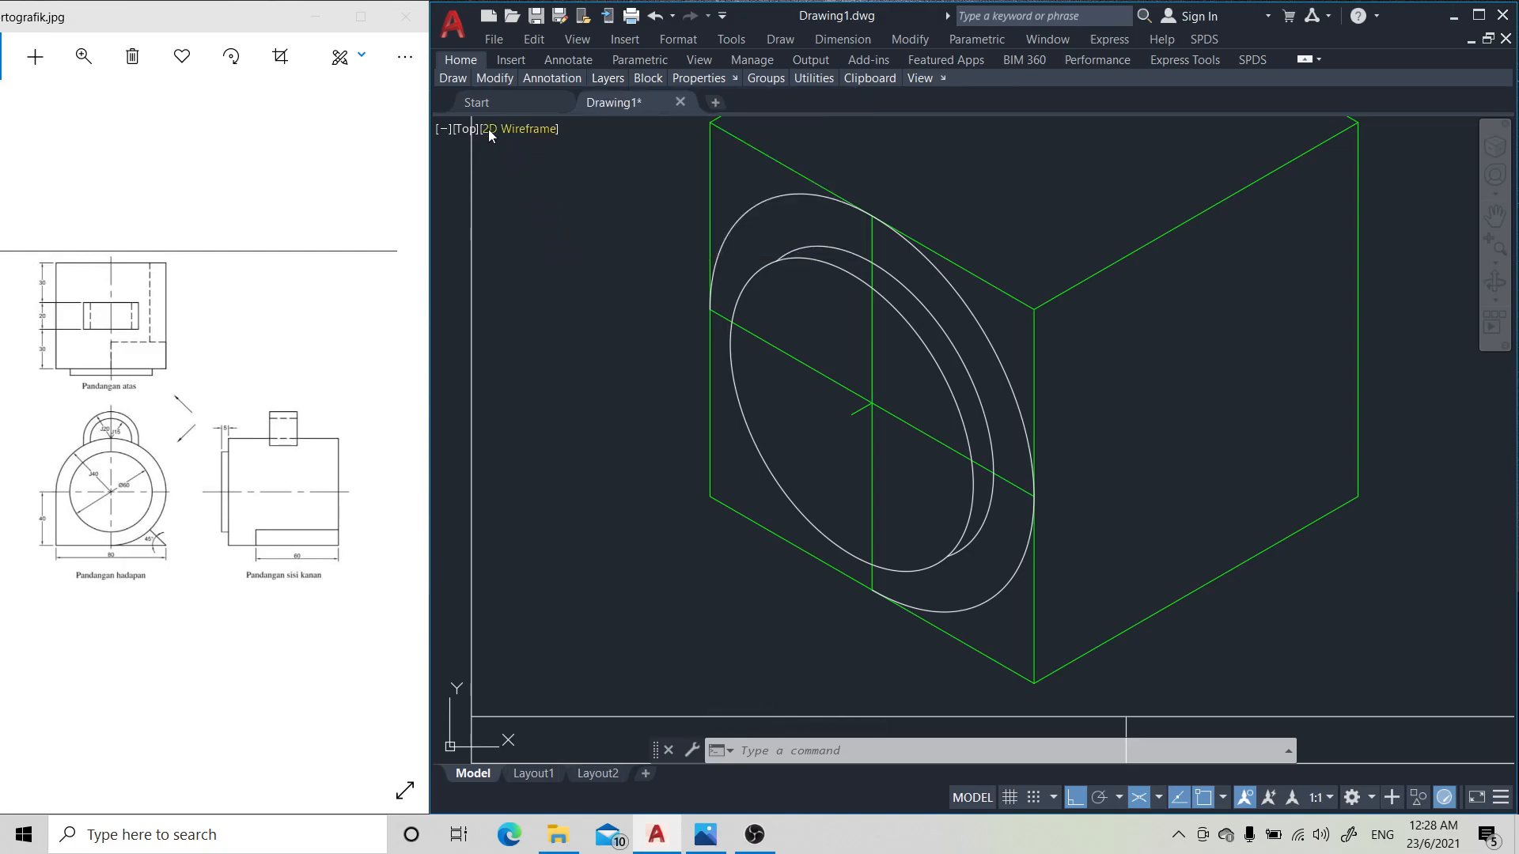
mouse_move(459, 79)
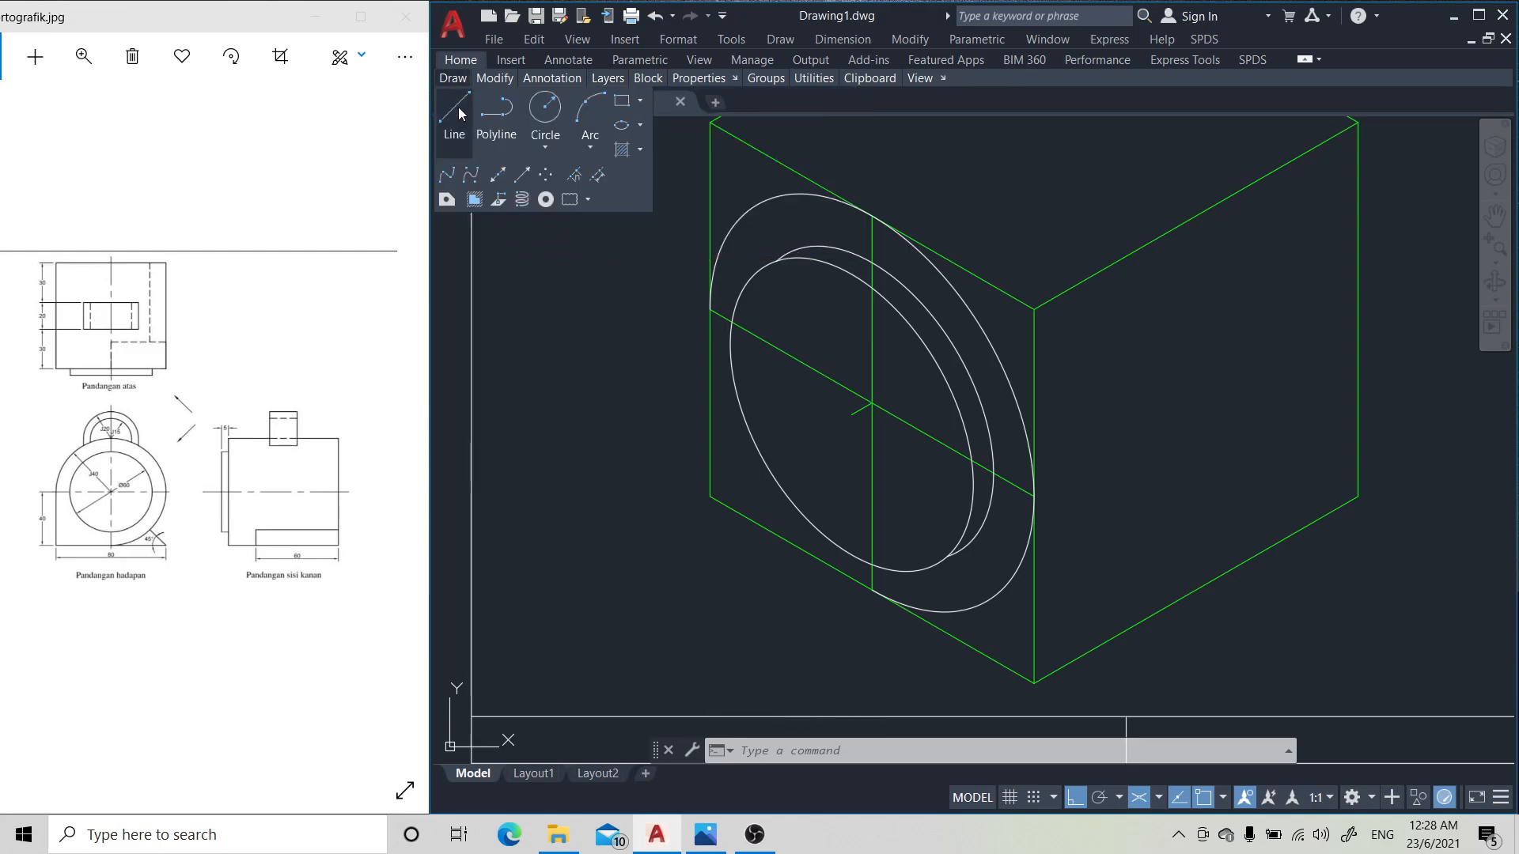
left_click(458, 116)
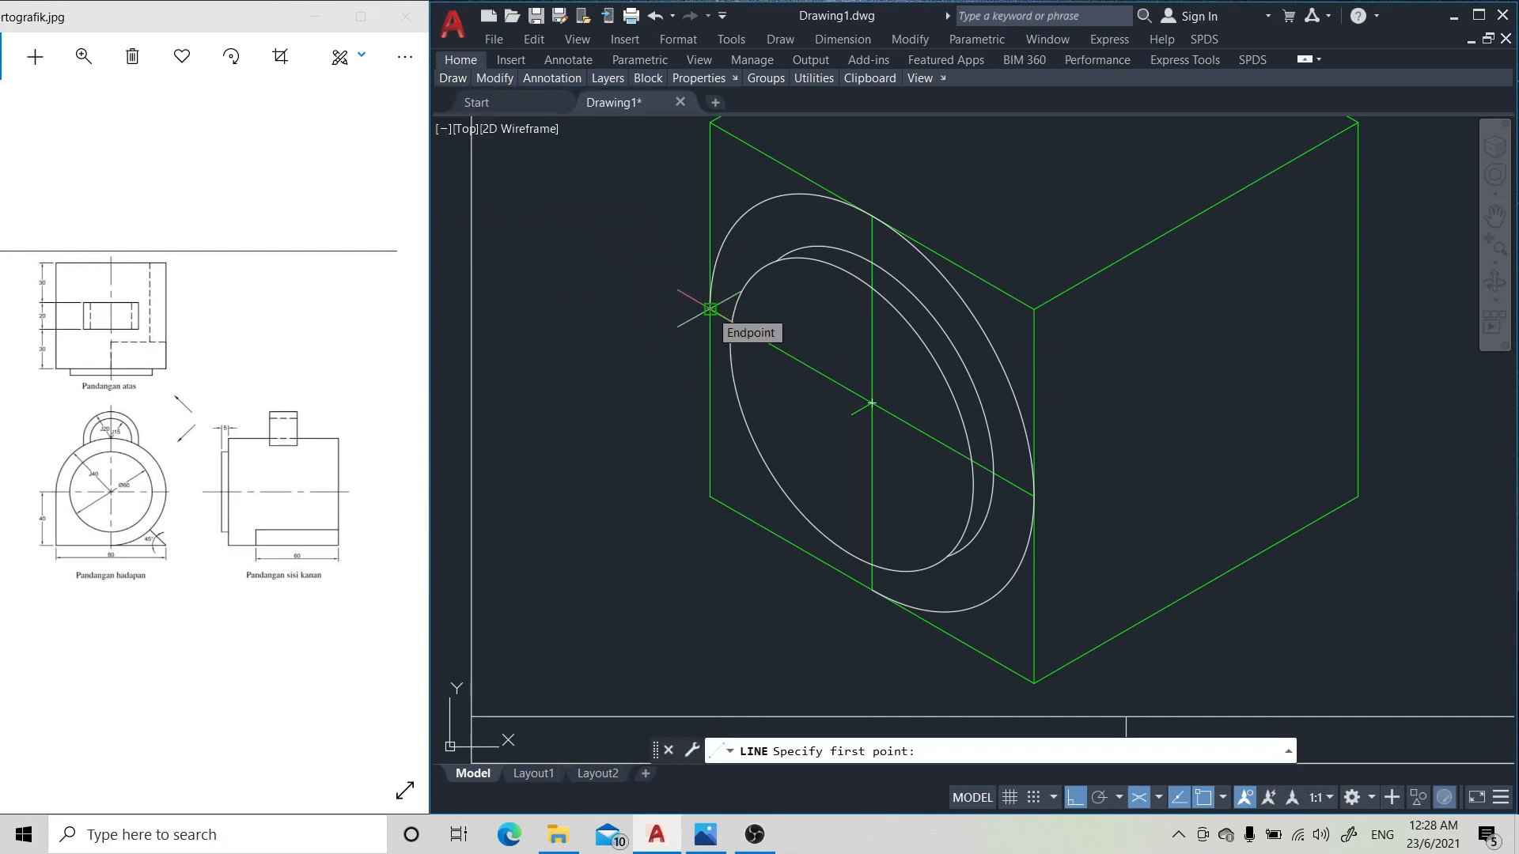
left_click(711, 309)
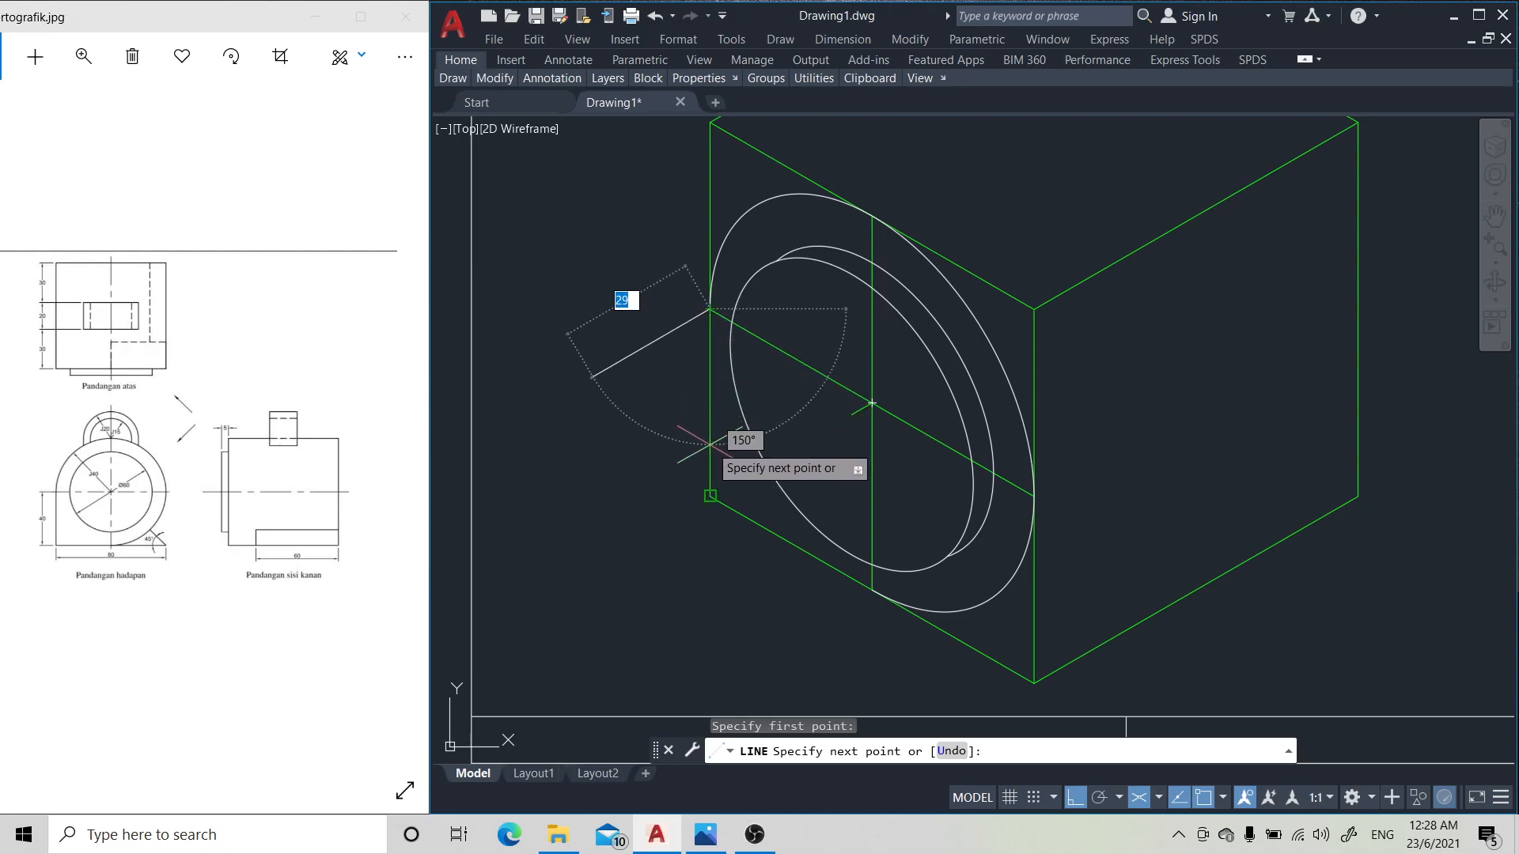
left_click(710, 496)
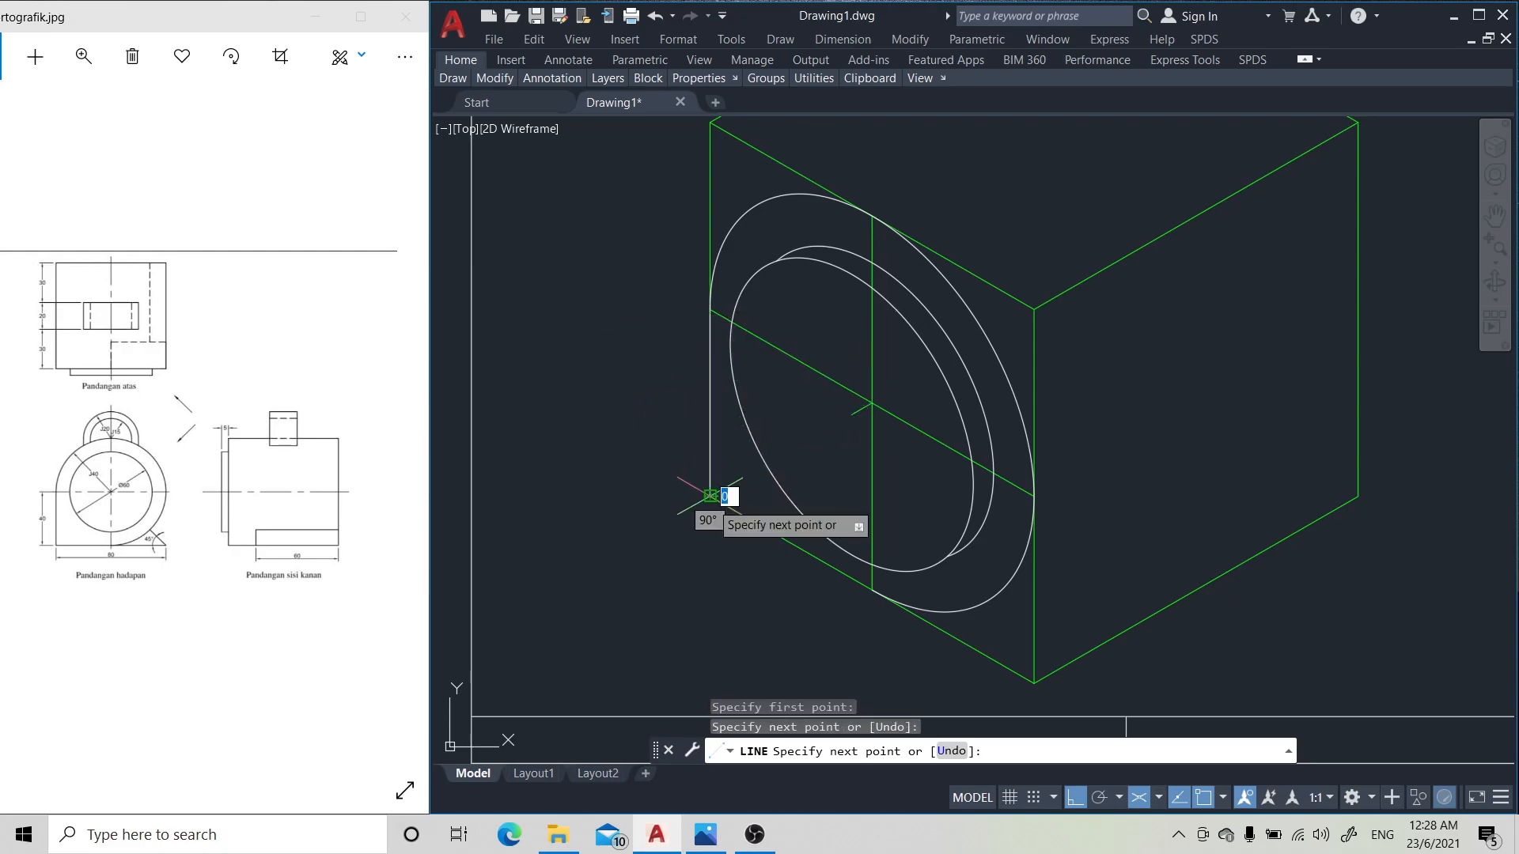
left_click(871, 590)
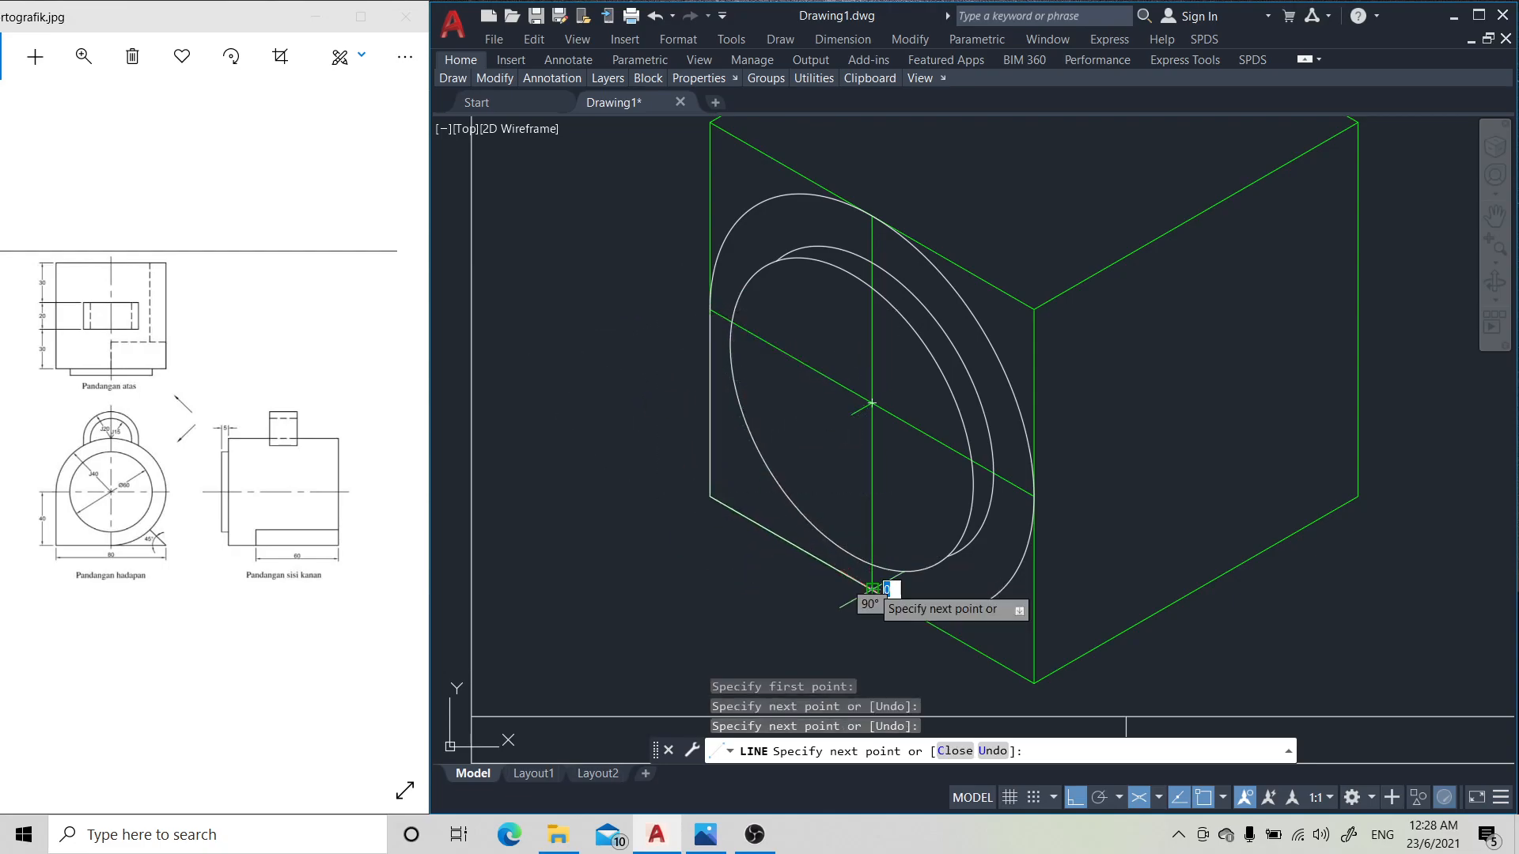
key("Return")
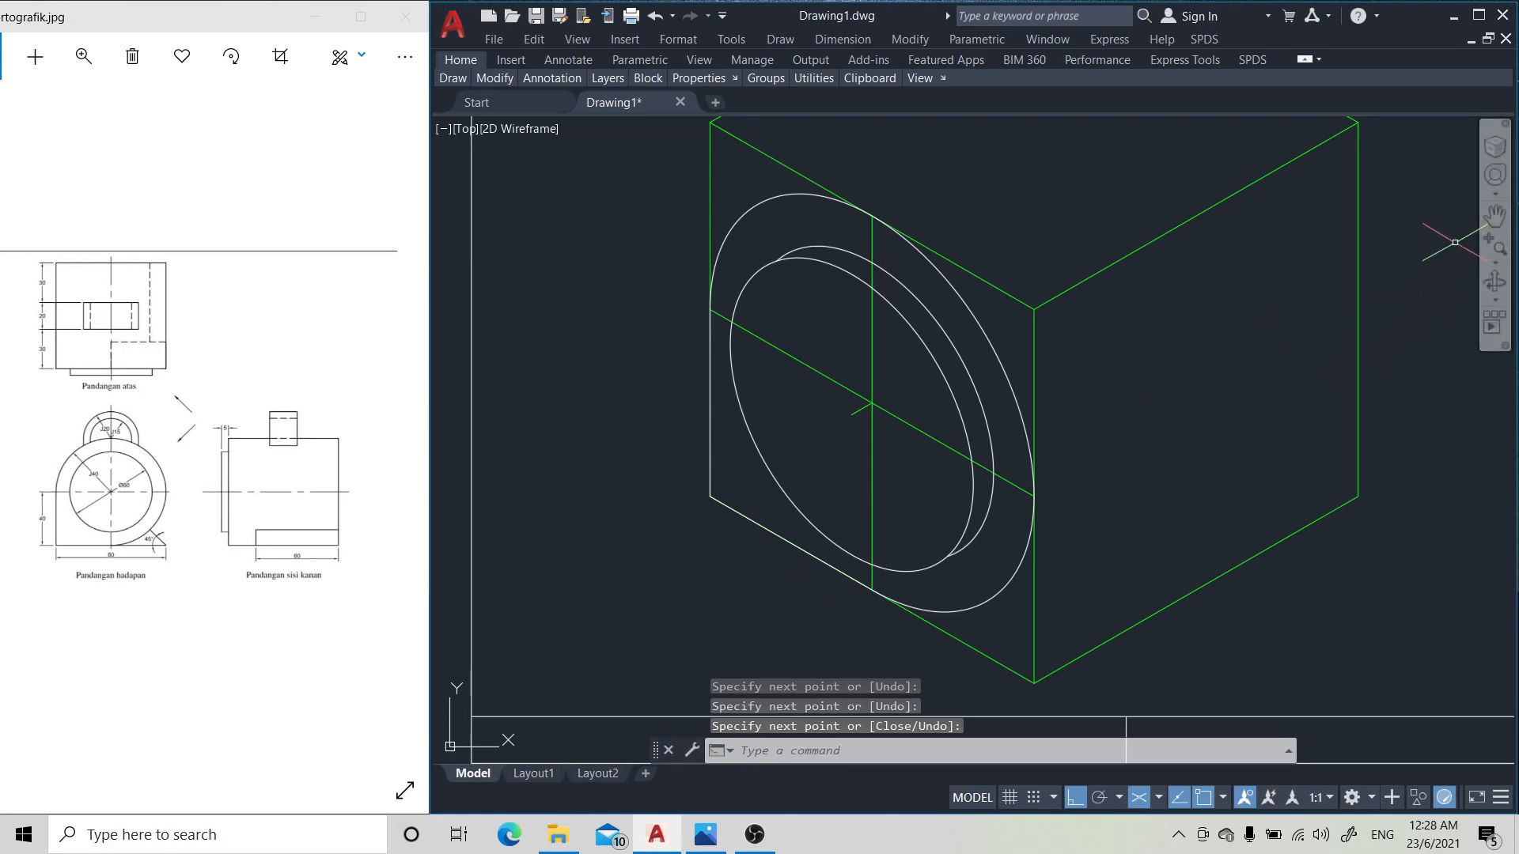
- Zoom out and recenter the view to examine the whole isometric box within the drawing border
left_click(1493, 216)
mouse_move(1376, 264)
left_mouse_down()
mouse_move(1329, 329)
mouse_move(1232, 348)
mouse_move(1215, 336)
left_mouse_up()
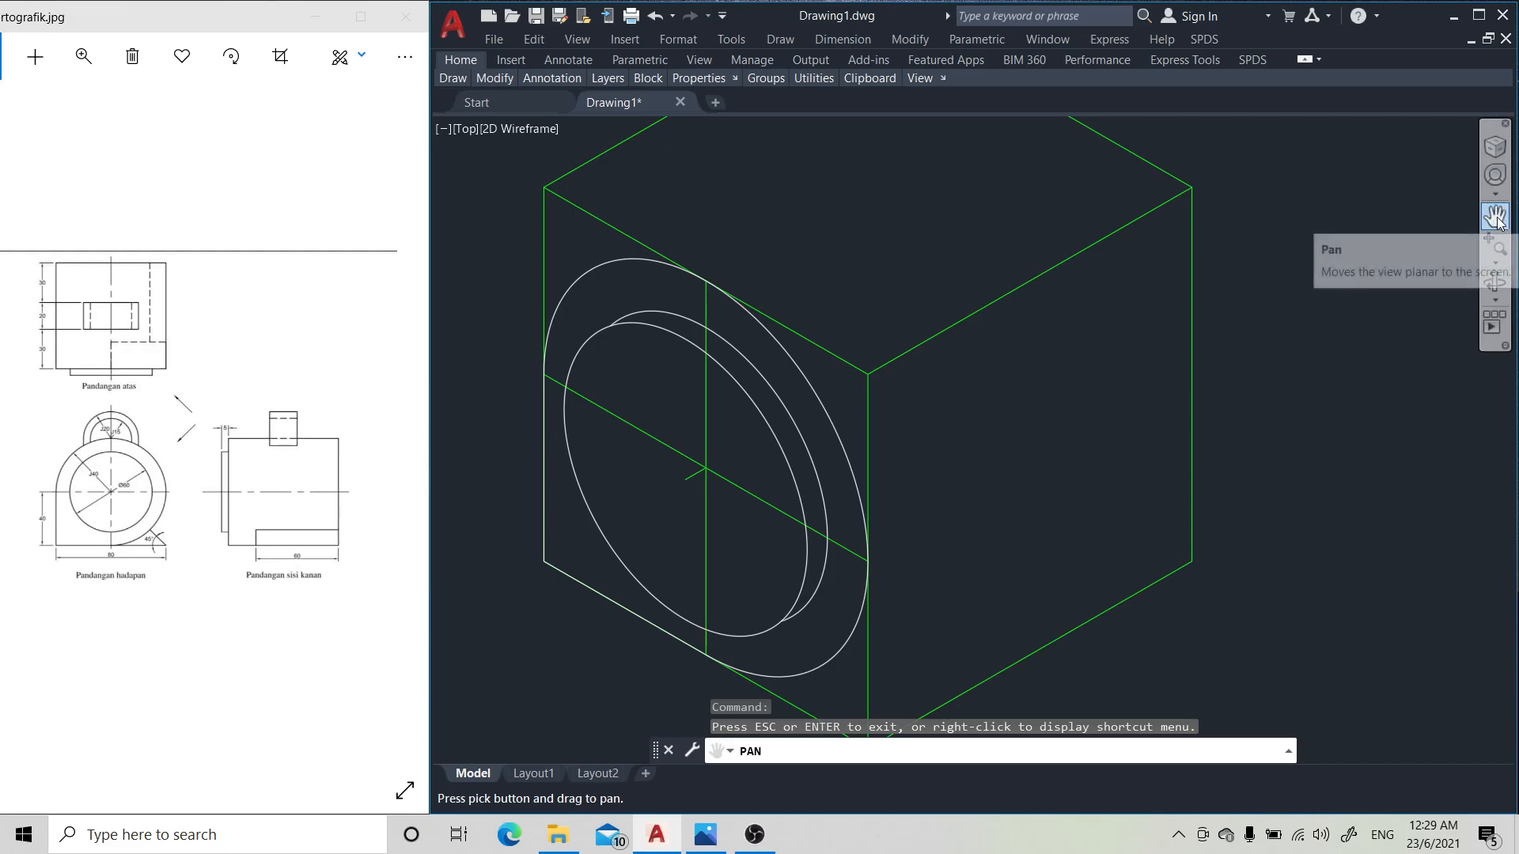
left_click_drag(1354, 268, 1357, 302)
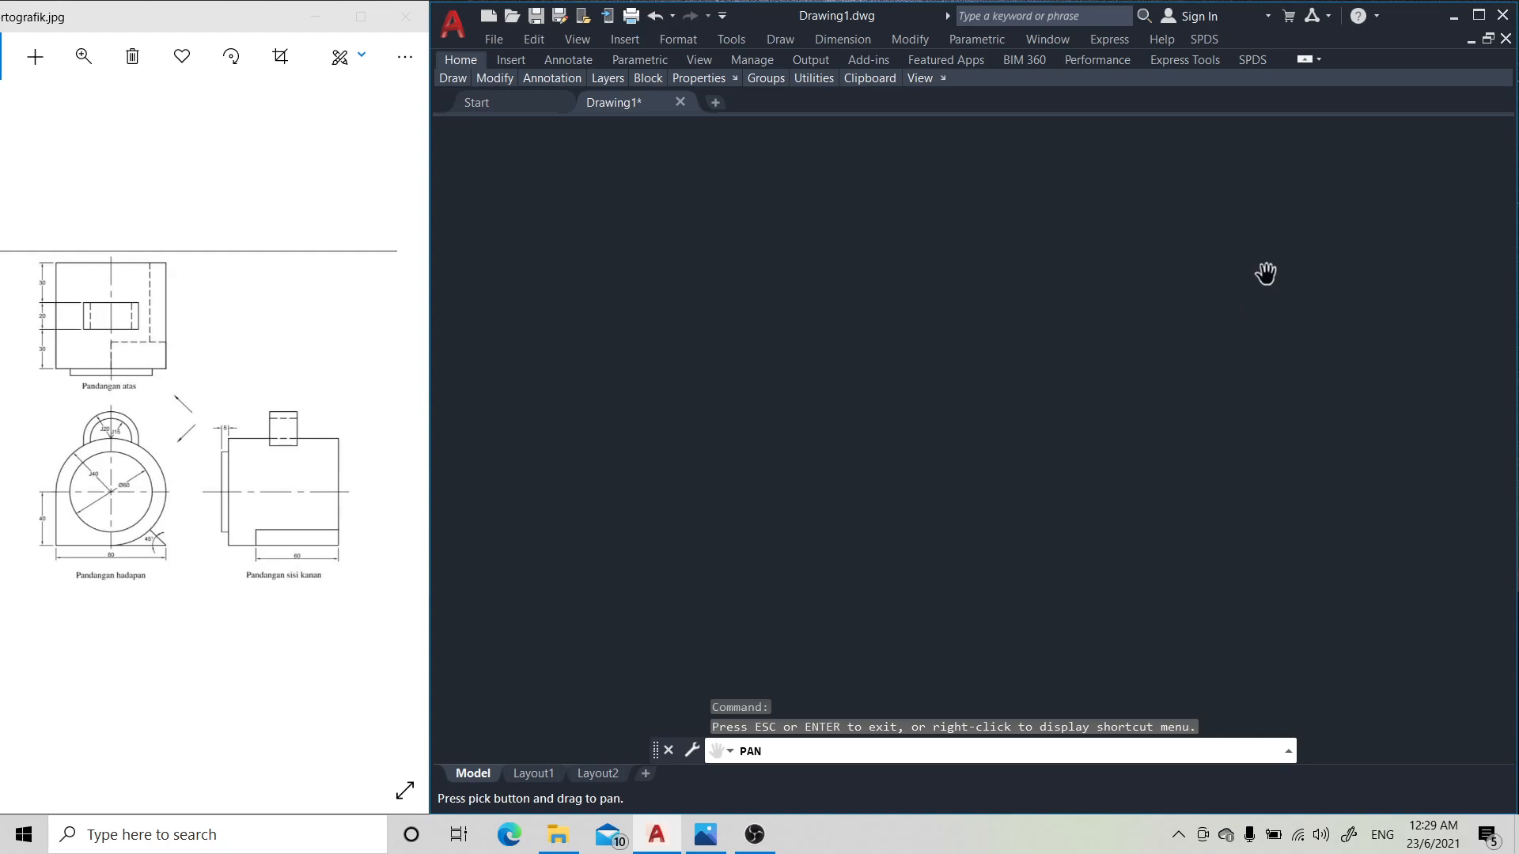
key("Escape")
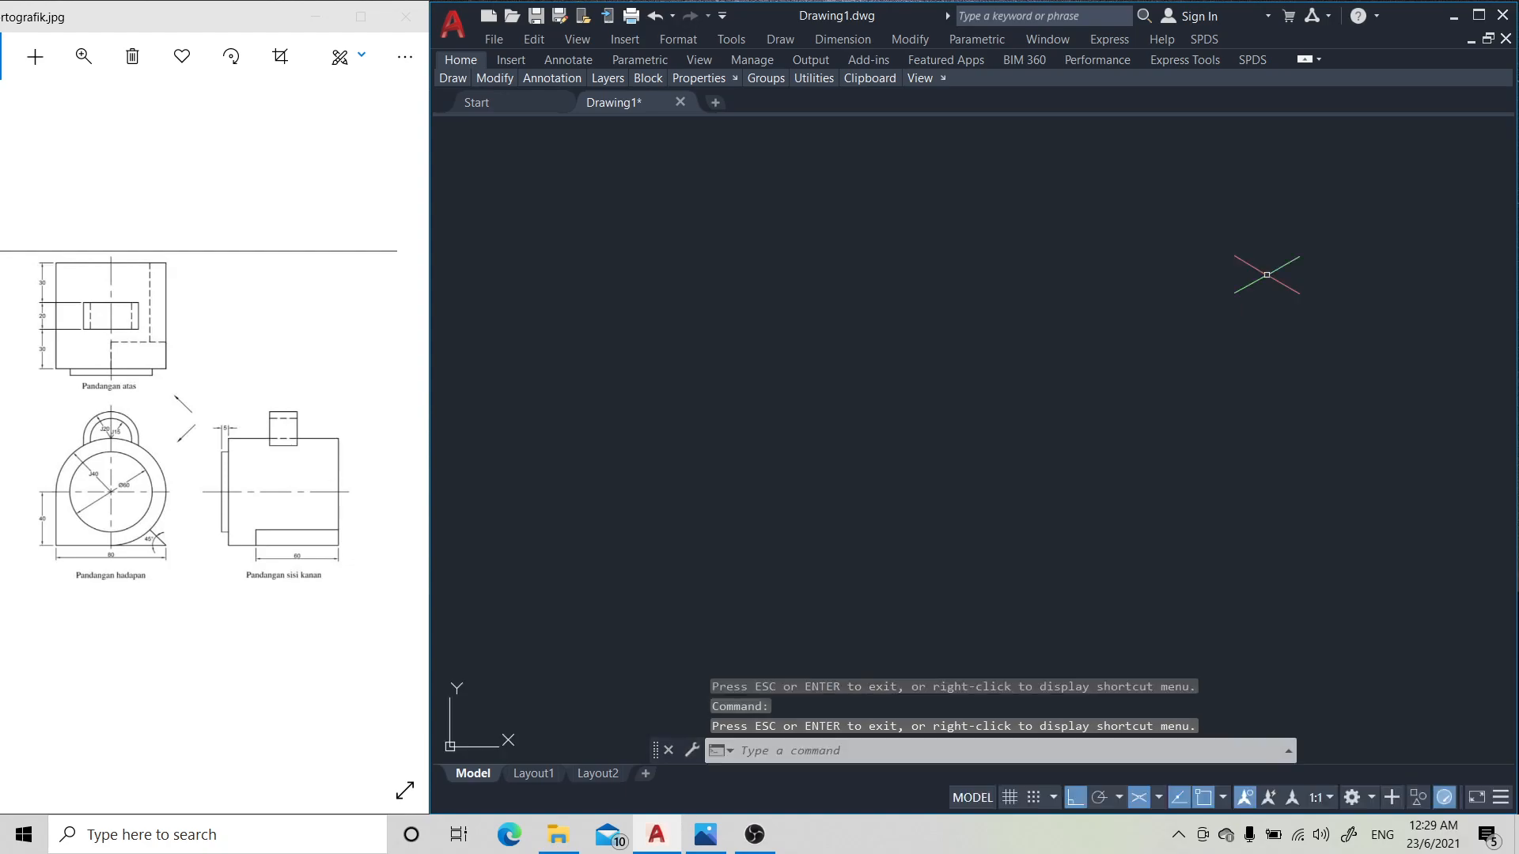
left_click(1250, 315)
left_click(1240, 321)
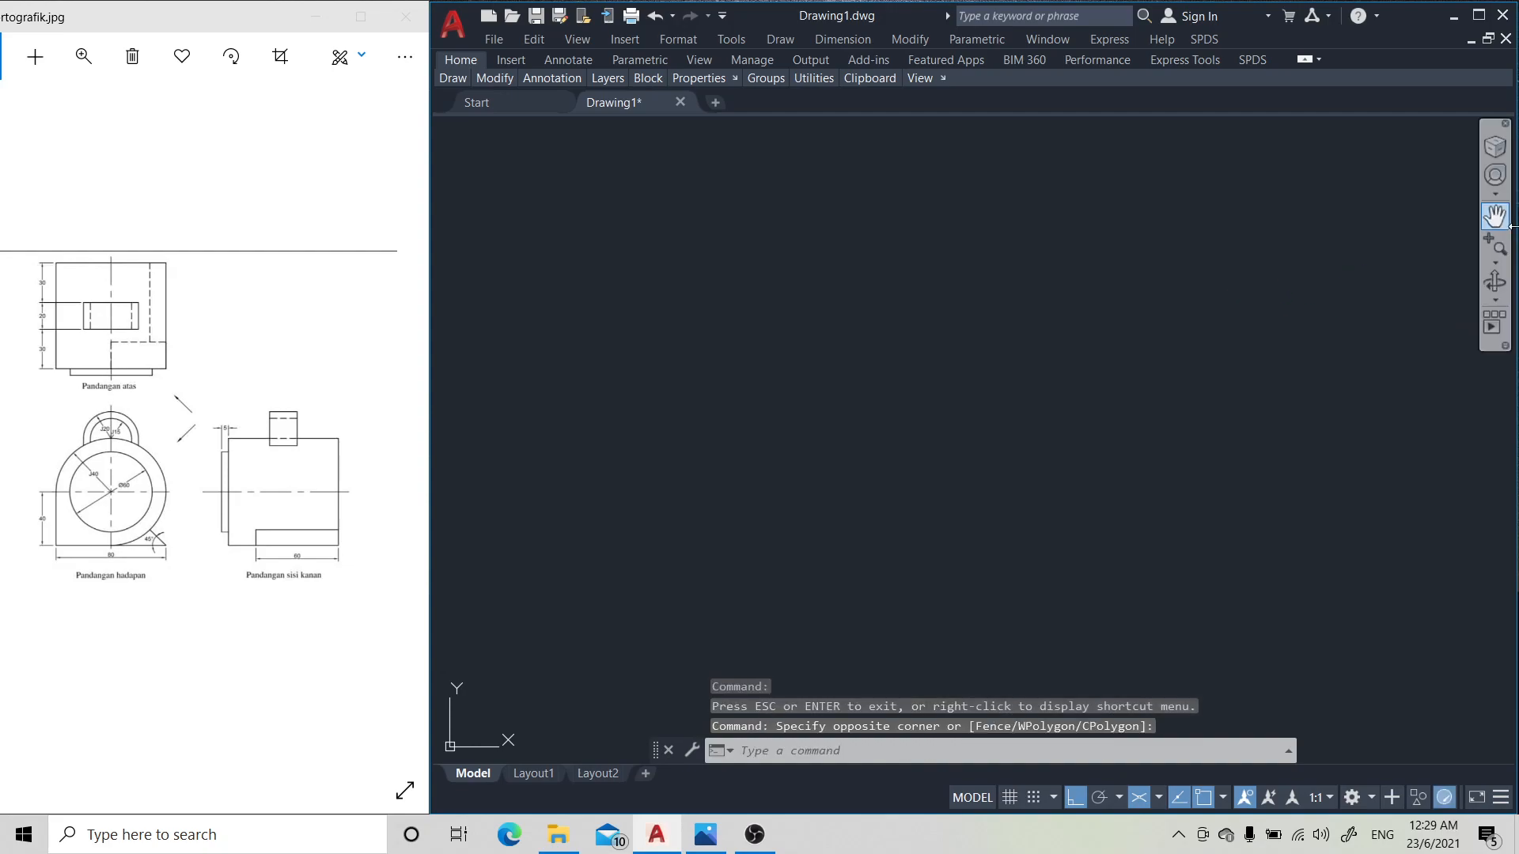
left_click(1505, 209)
mouse_move(1184, 394)
left_mouse_down()
mouse_move(1271, 305)
mouse_move(1222, 370)
mouse_move(1126, 413)
left_mouse_up()
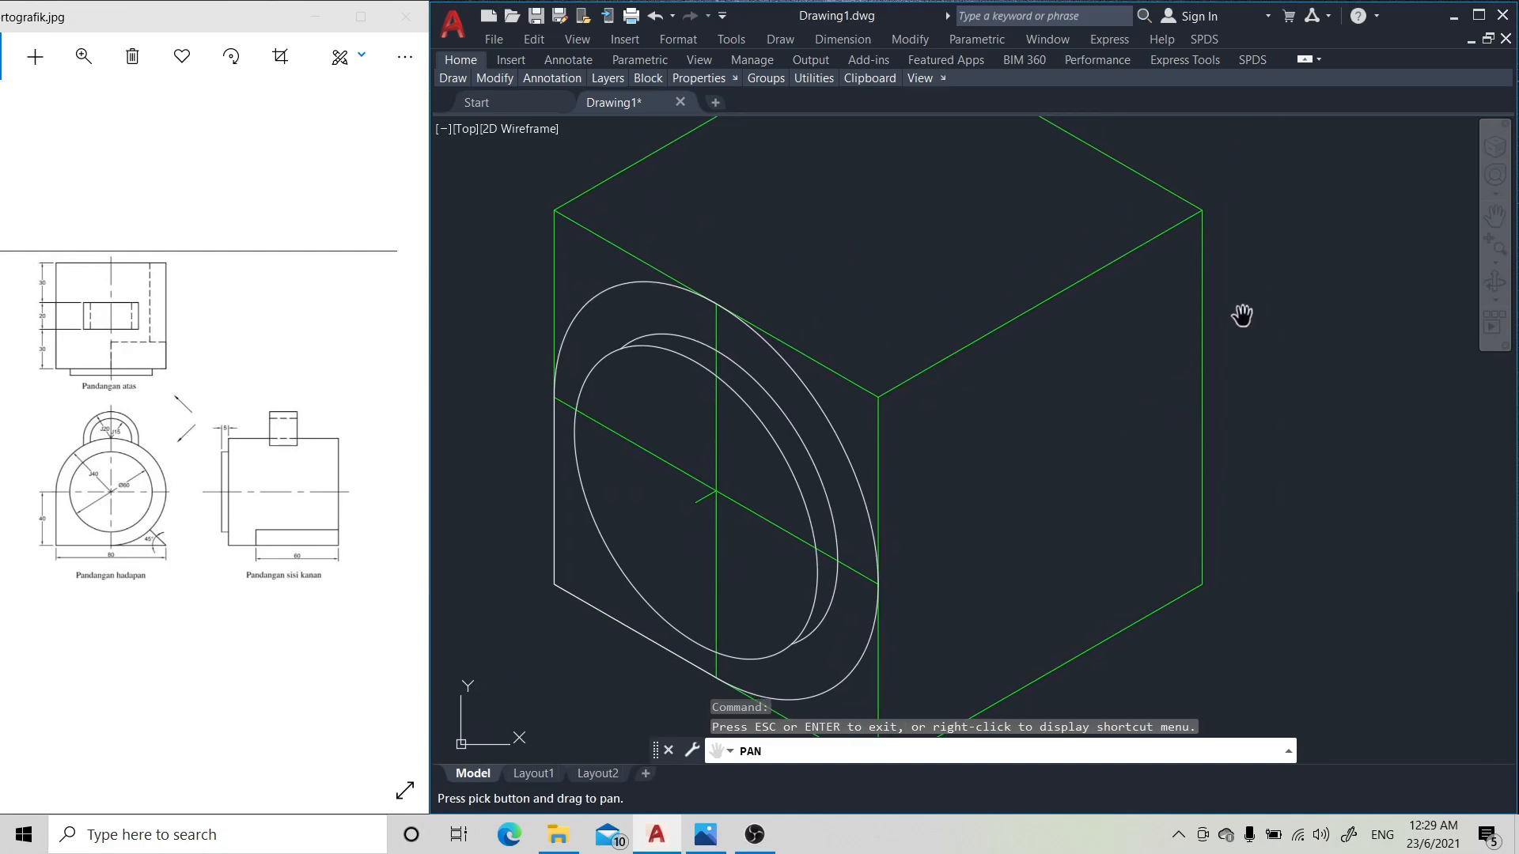
left_click(1496, 264)
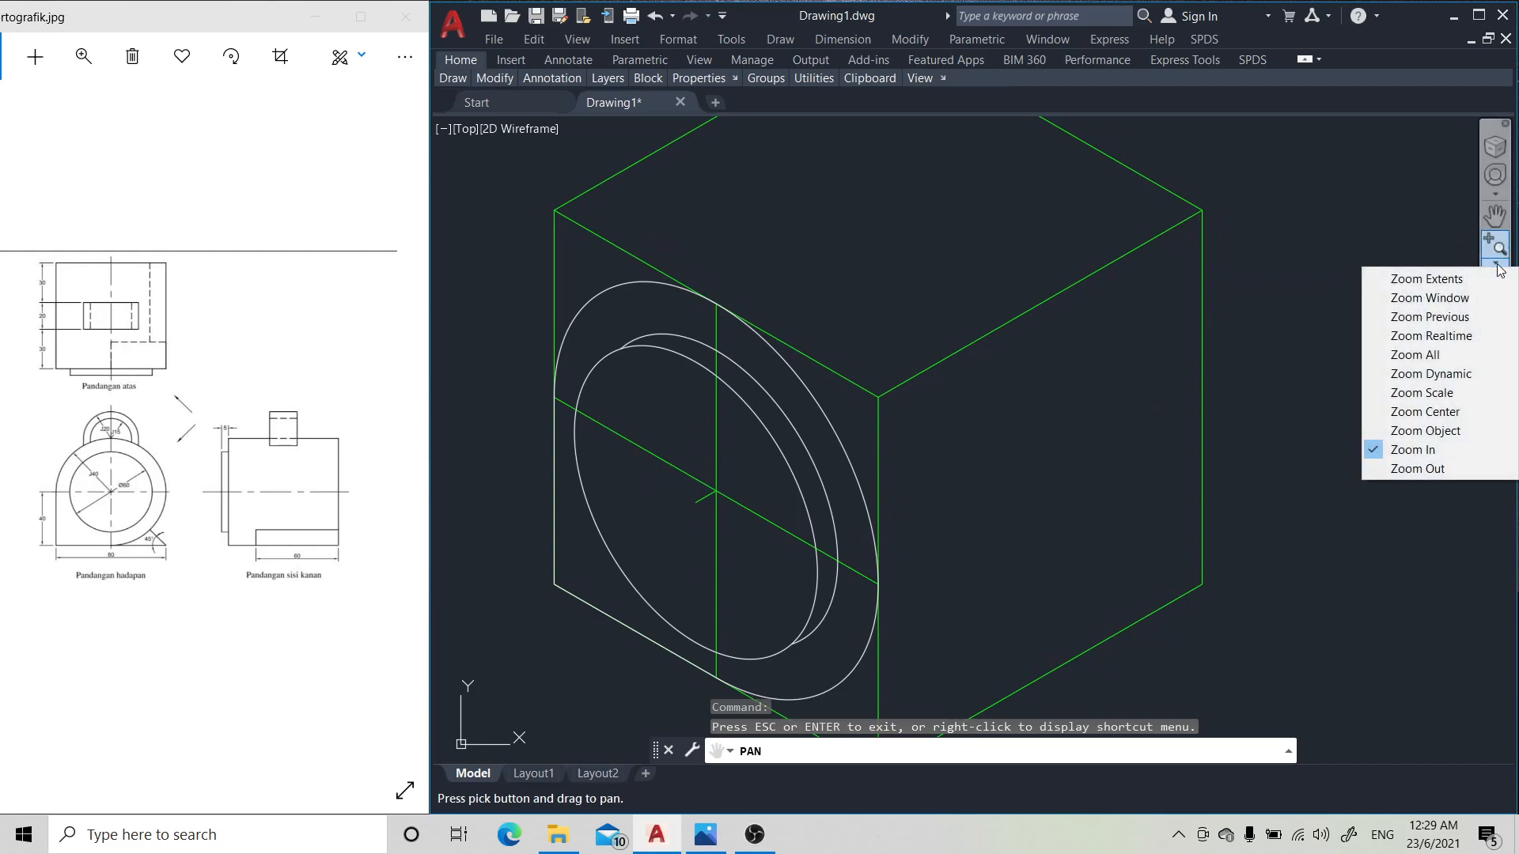
left_click(1421, 469)
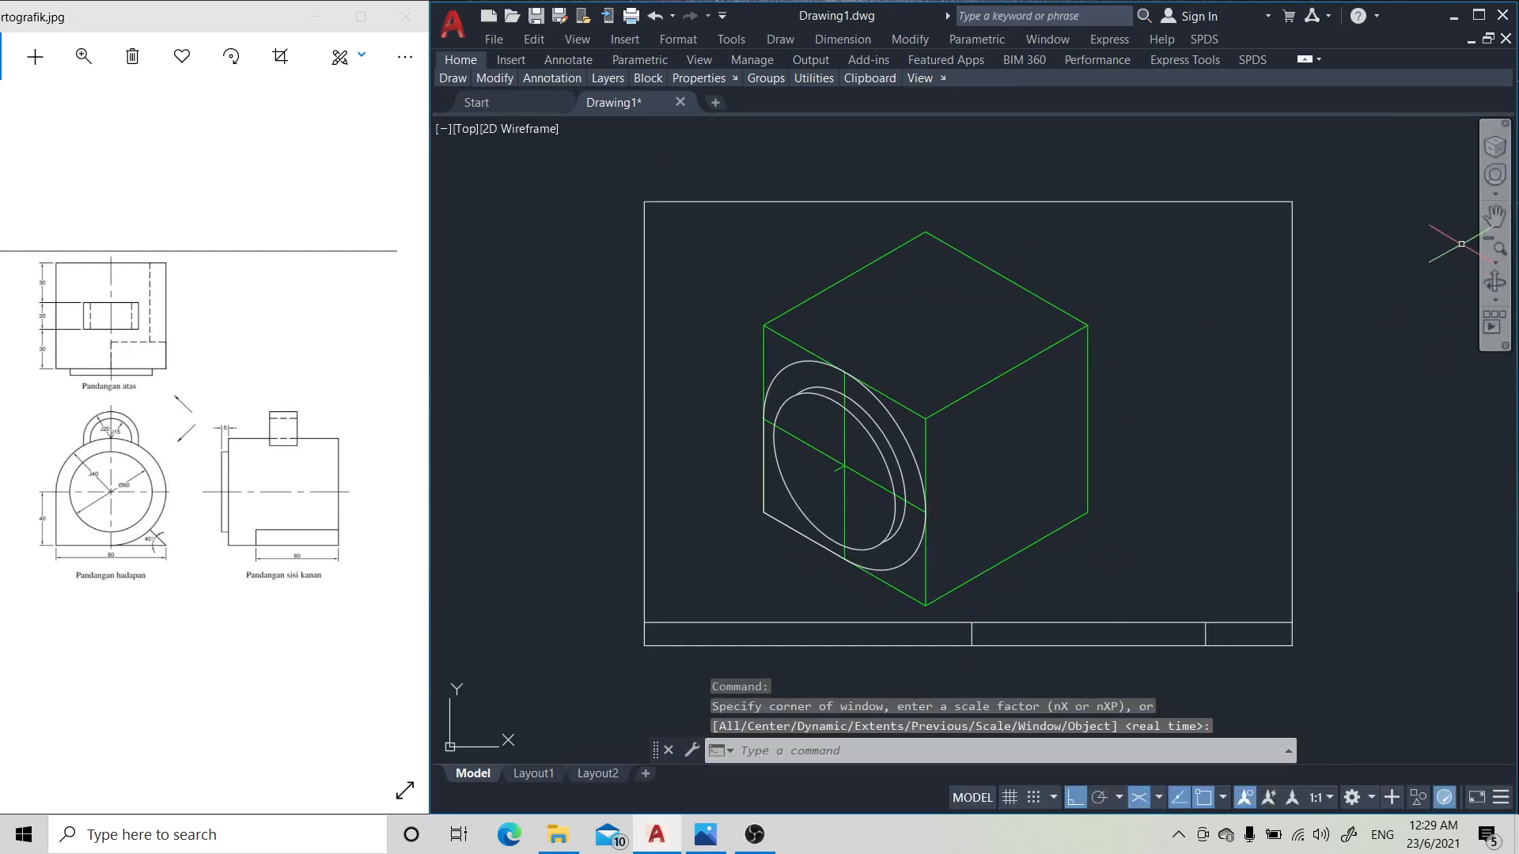
left_click(1495, 218)
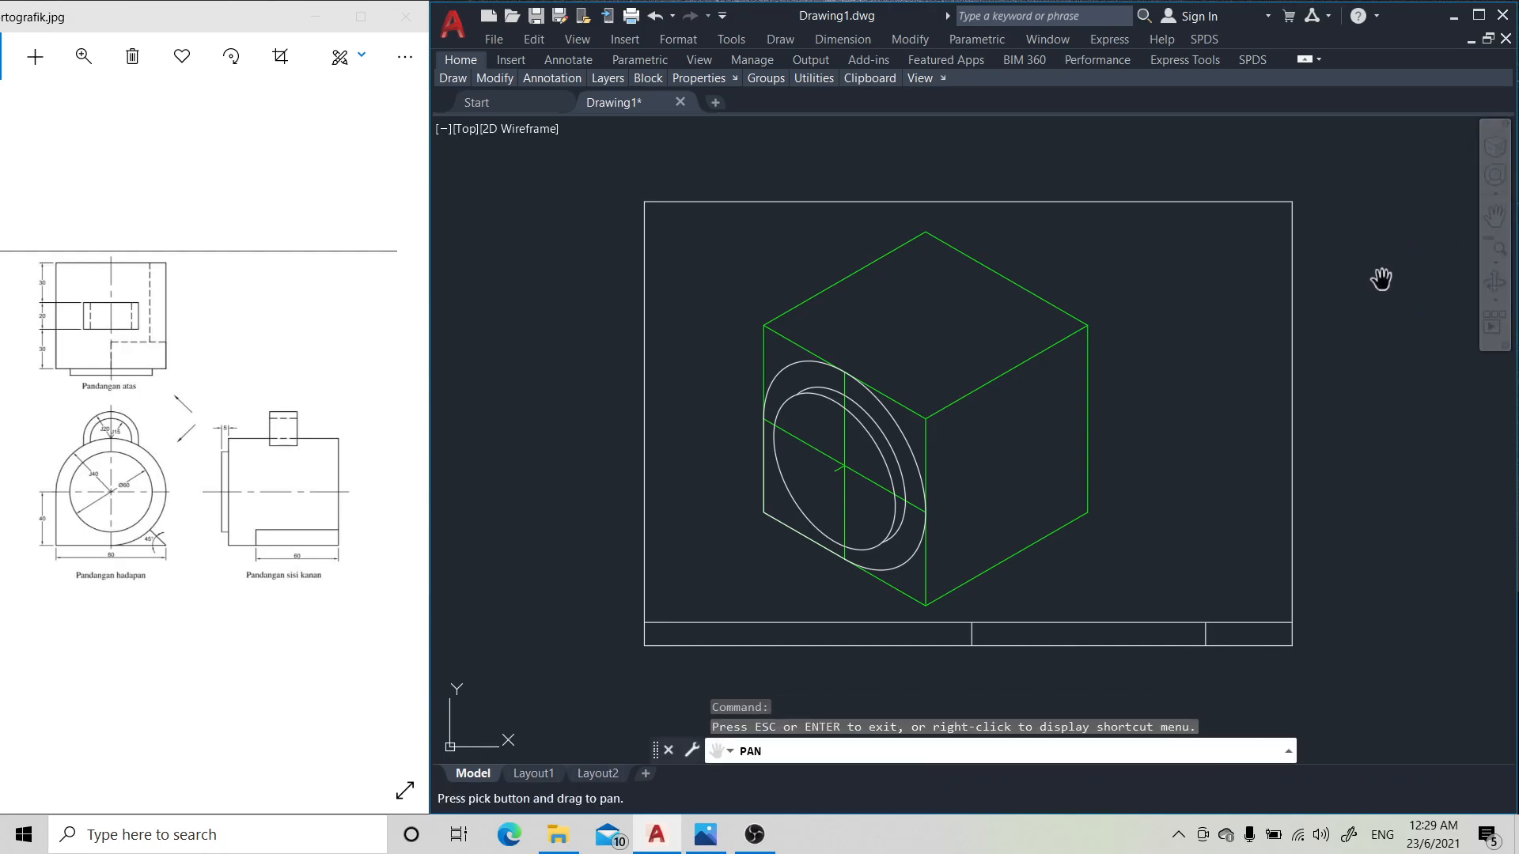
left_click_drag(1381, 281, 1297, 302)
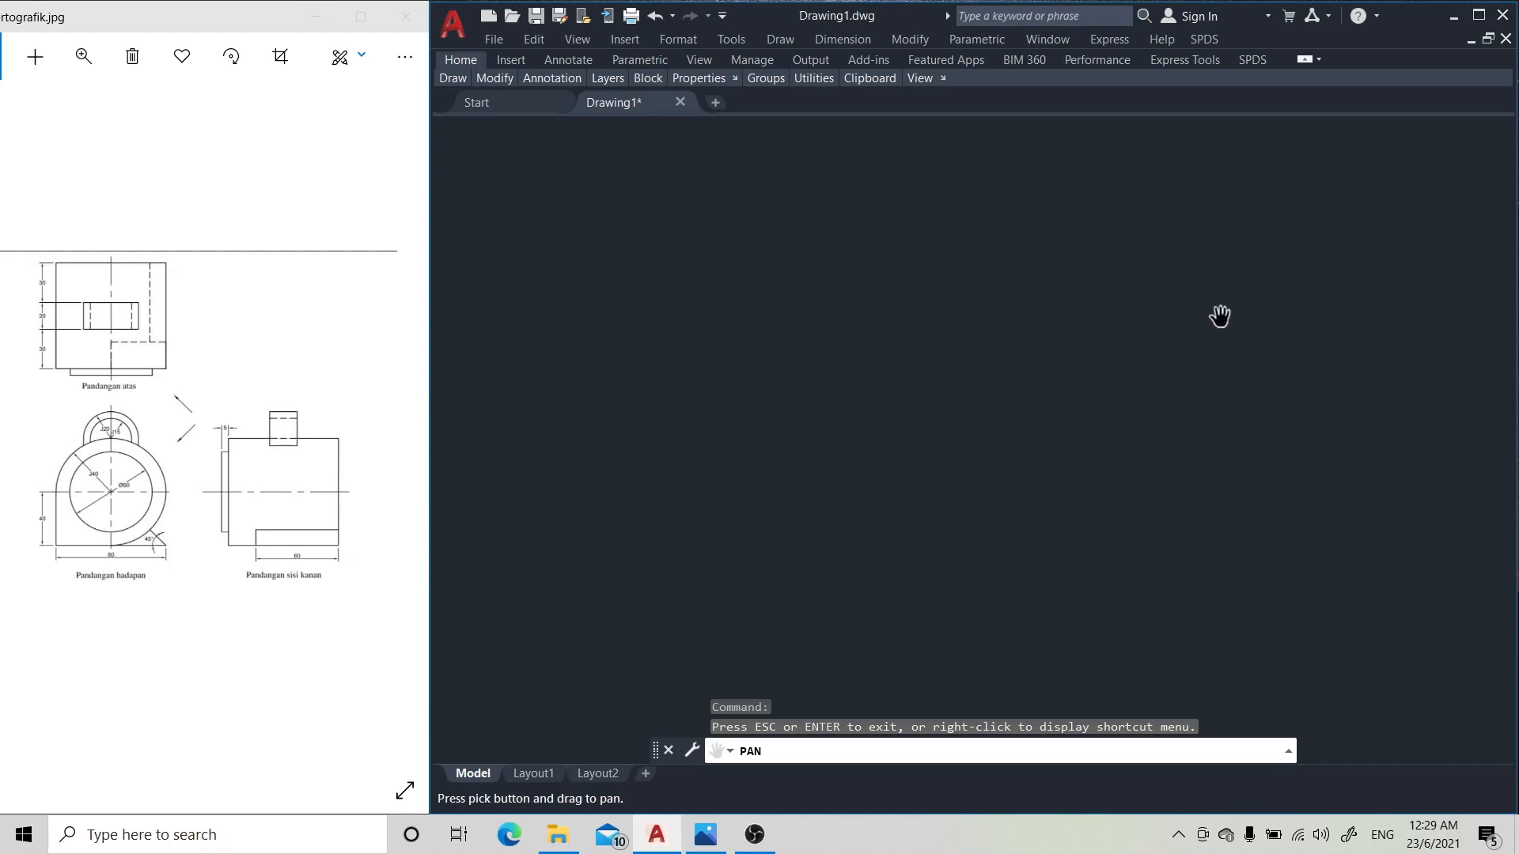
key("Escape")
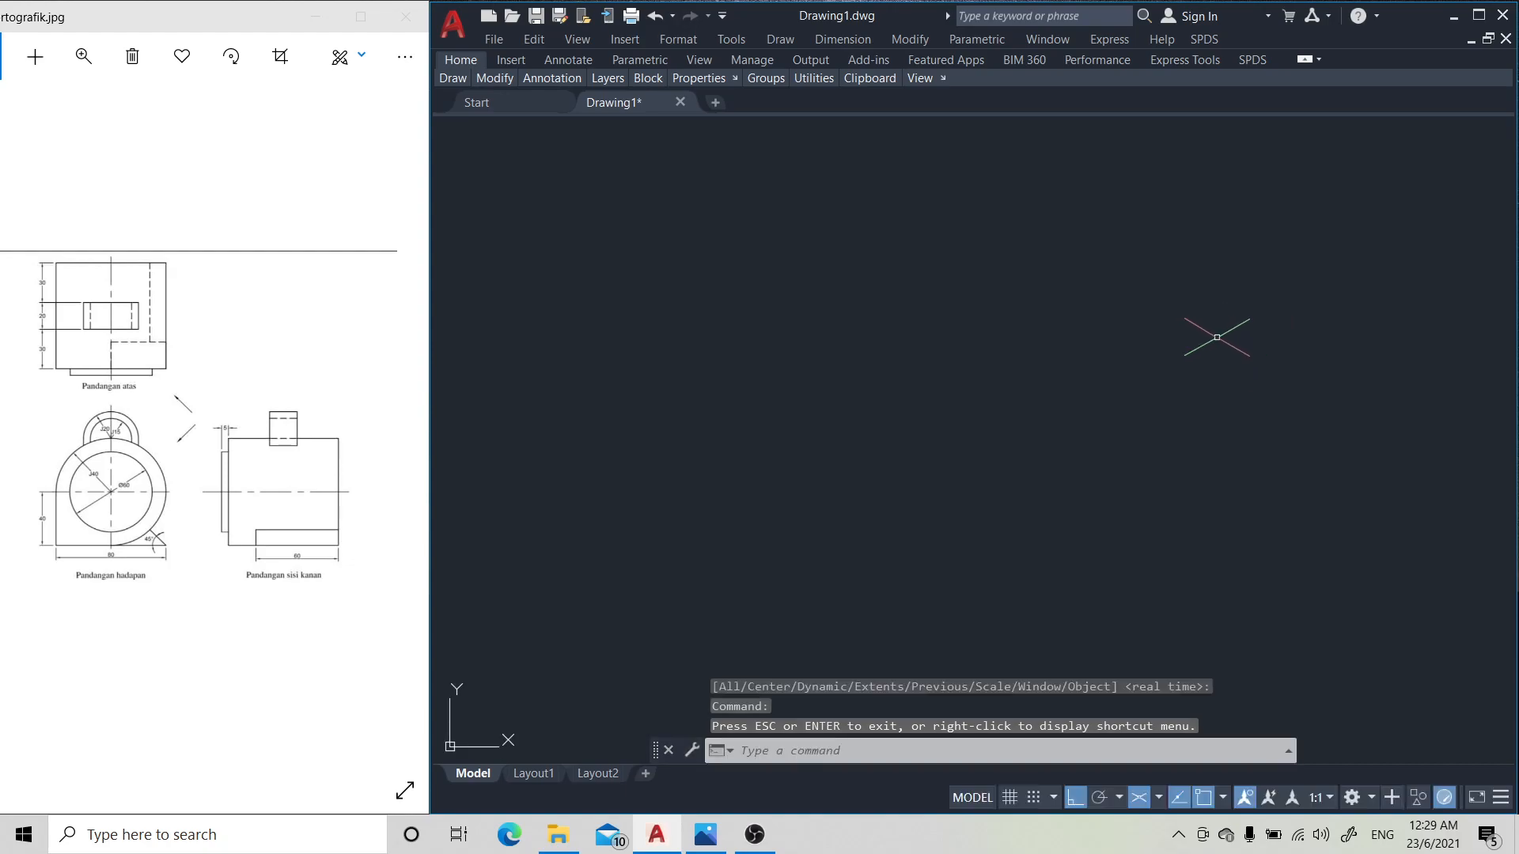
left_click(1216, 338)
left_click(1217, 337)
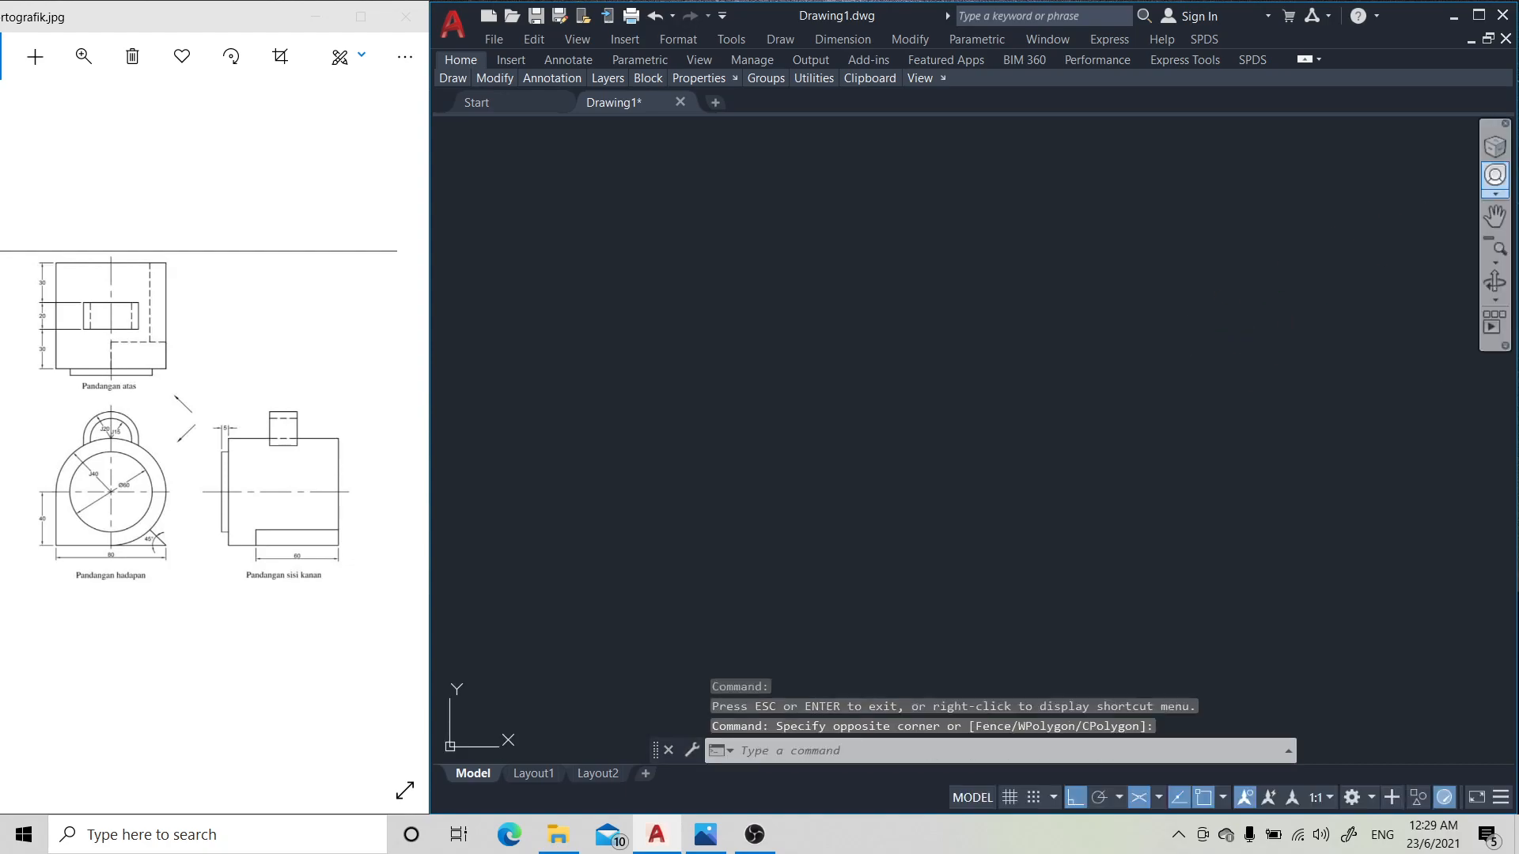
left_click(1494, 215)
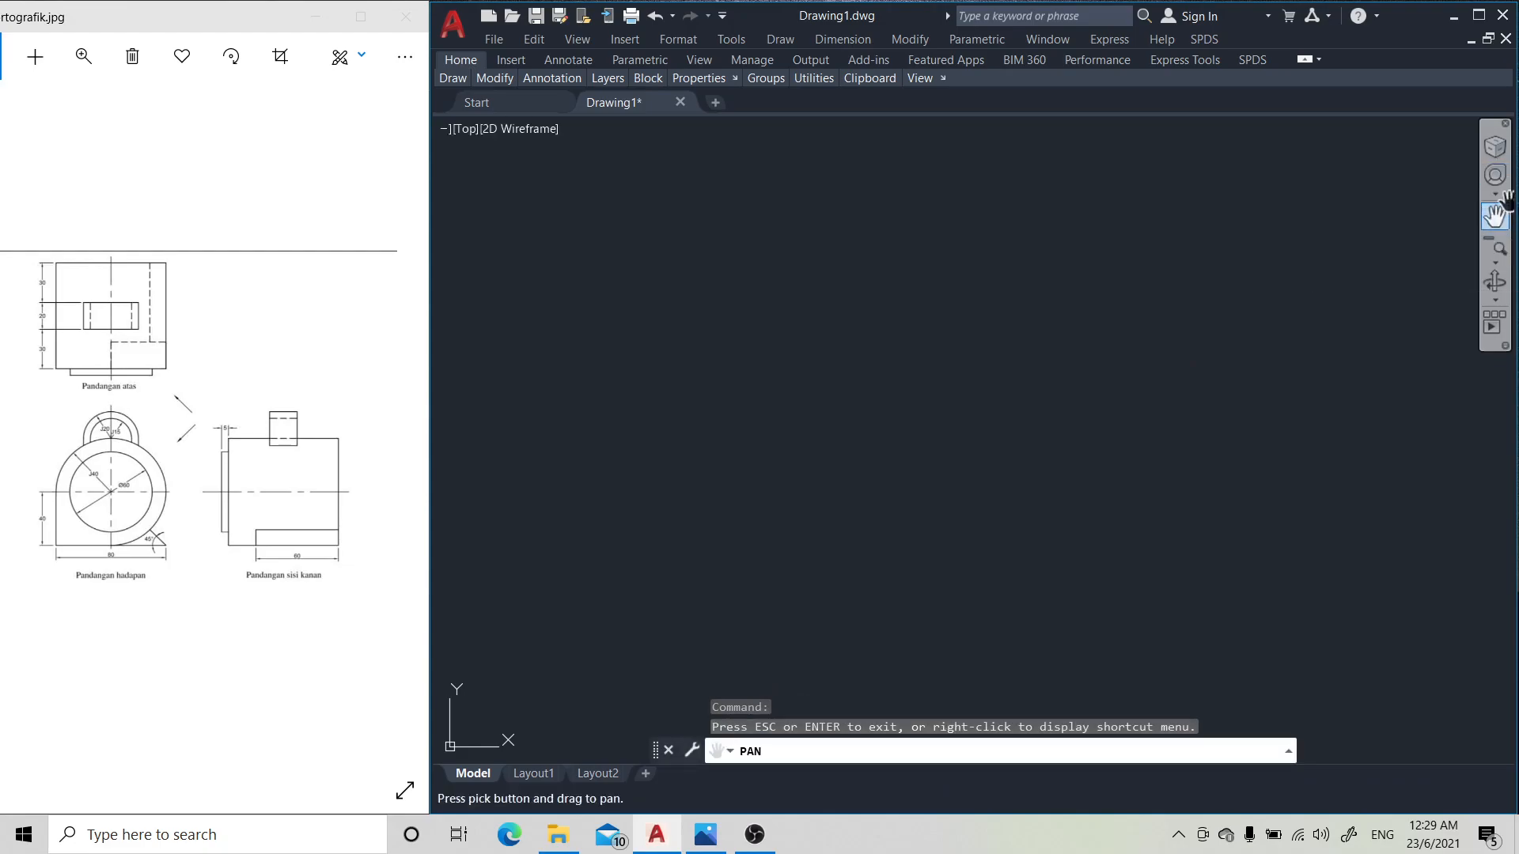
mouse_move(1265, 308)
left_mouse_down()
mouse_move(1299, 302)
mouse_move(1266, 311)
left_mouse_up()
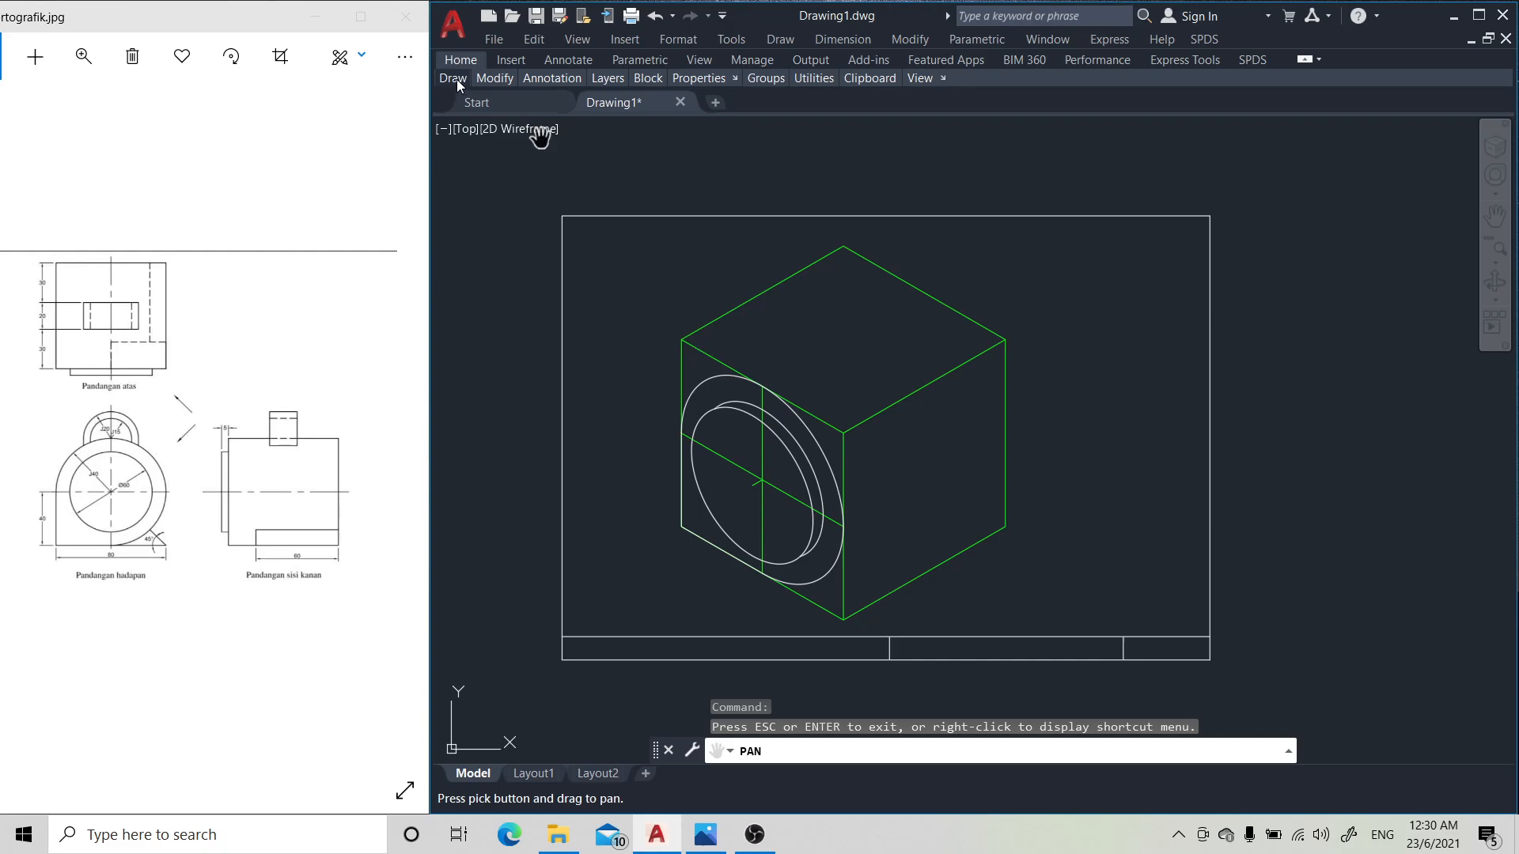
- Copy the box's upper-left top edge 40 units at 330° along the front face's top edge, using its front corner as base point
mouse_move(495, 77)
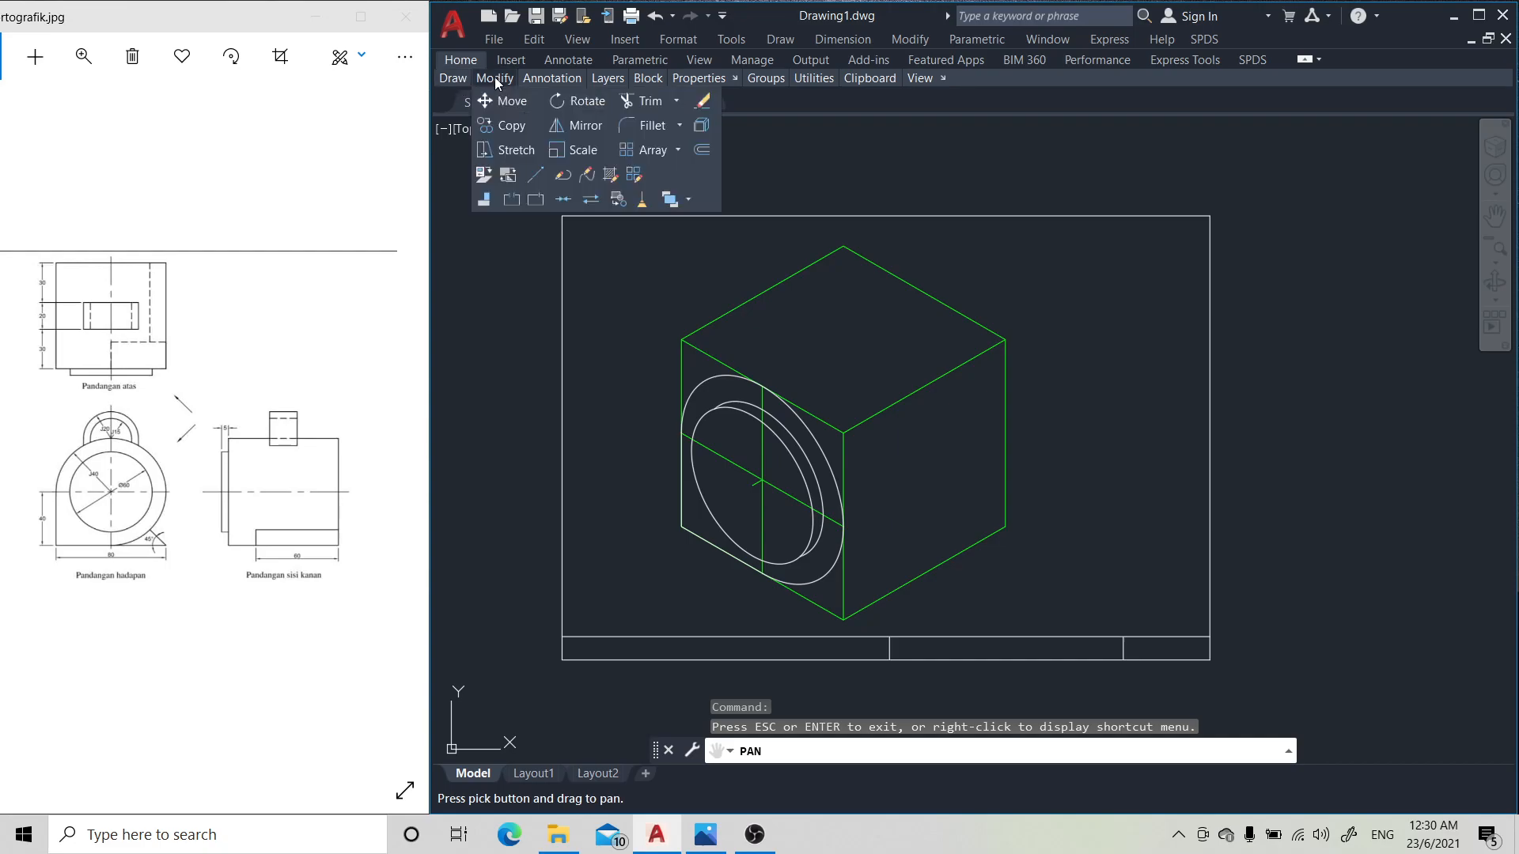
left_click(512, 126)
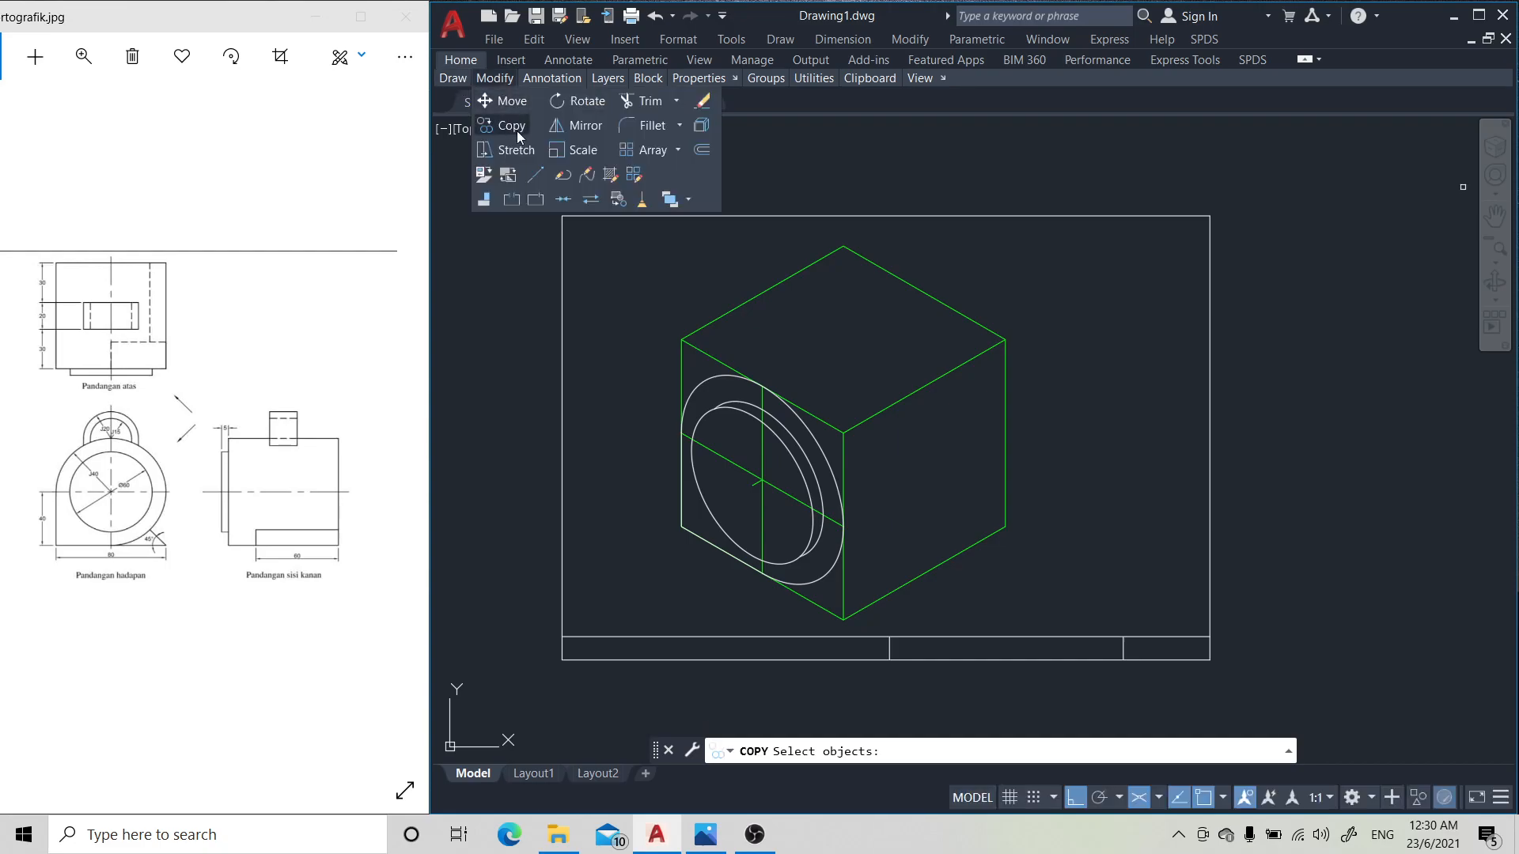
left_click(773, 286)
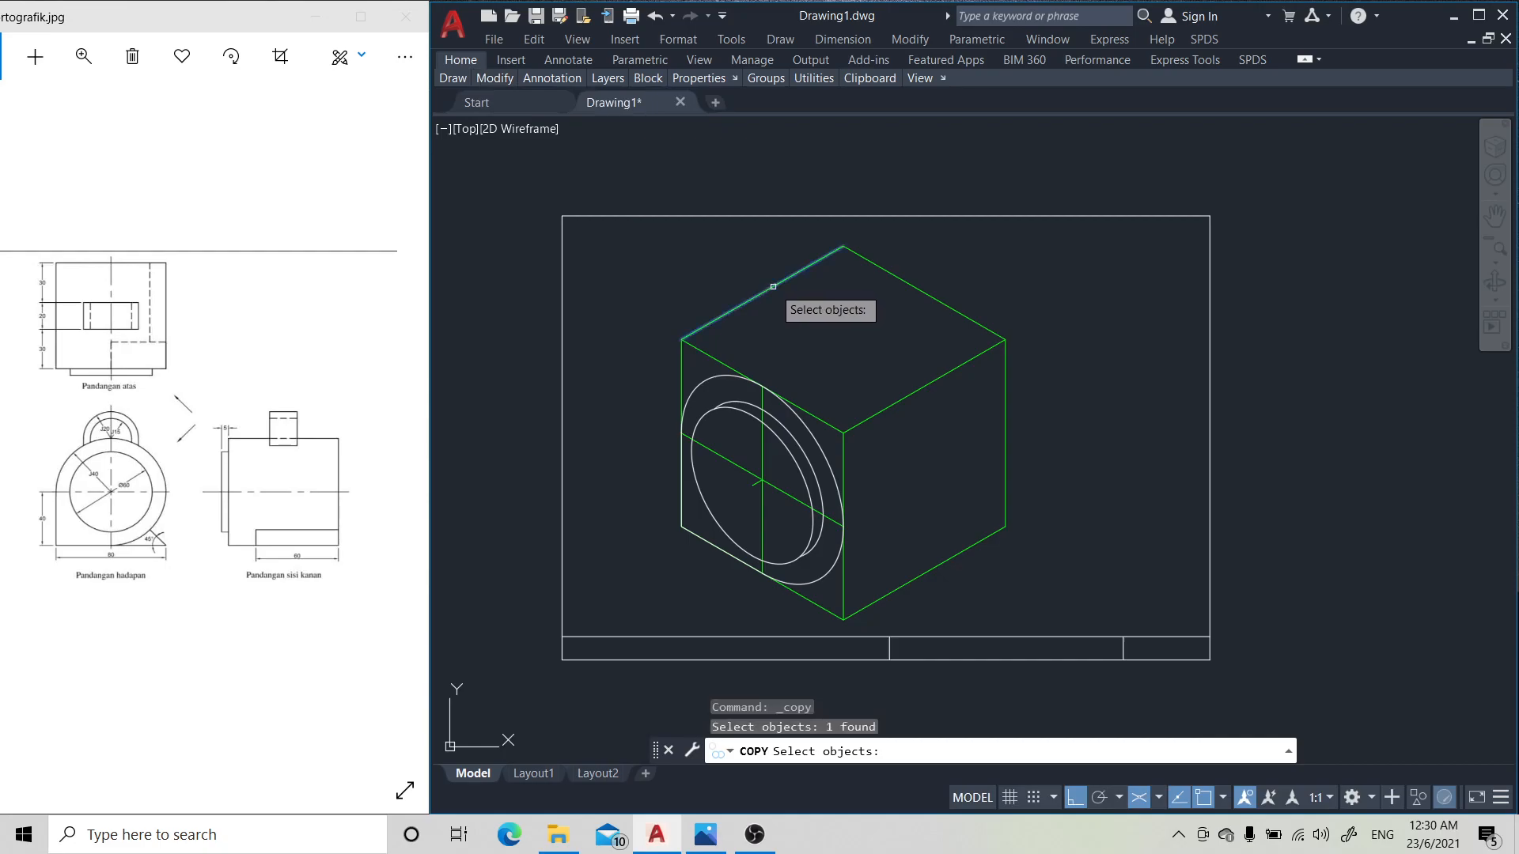
key("Return")
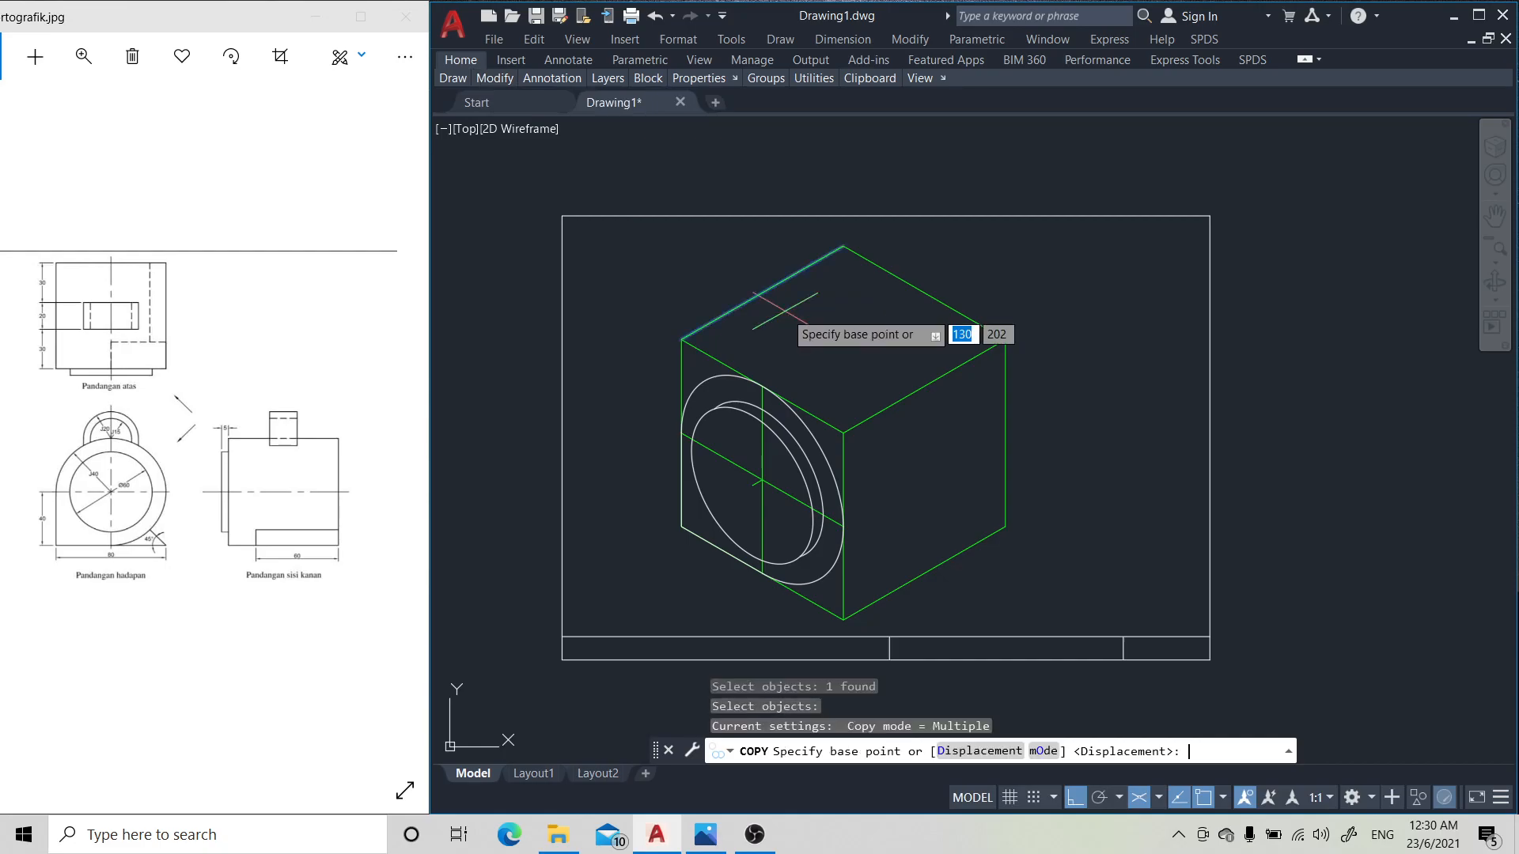
left_click(681, 340)
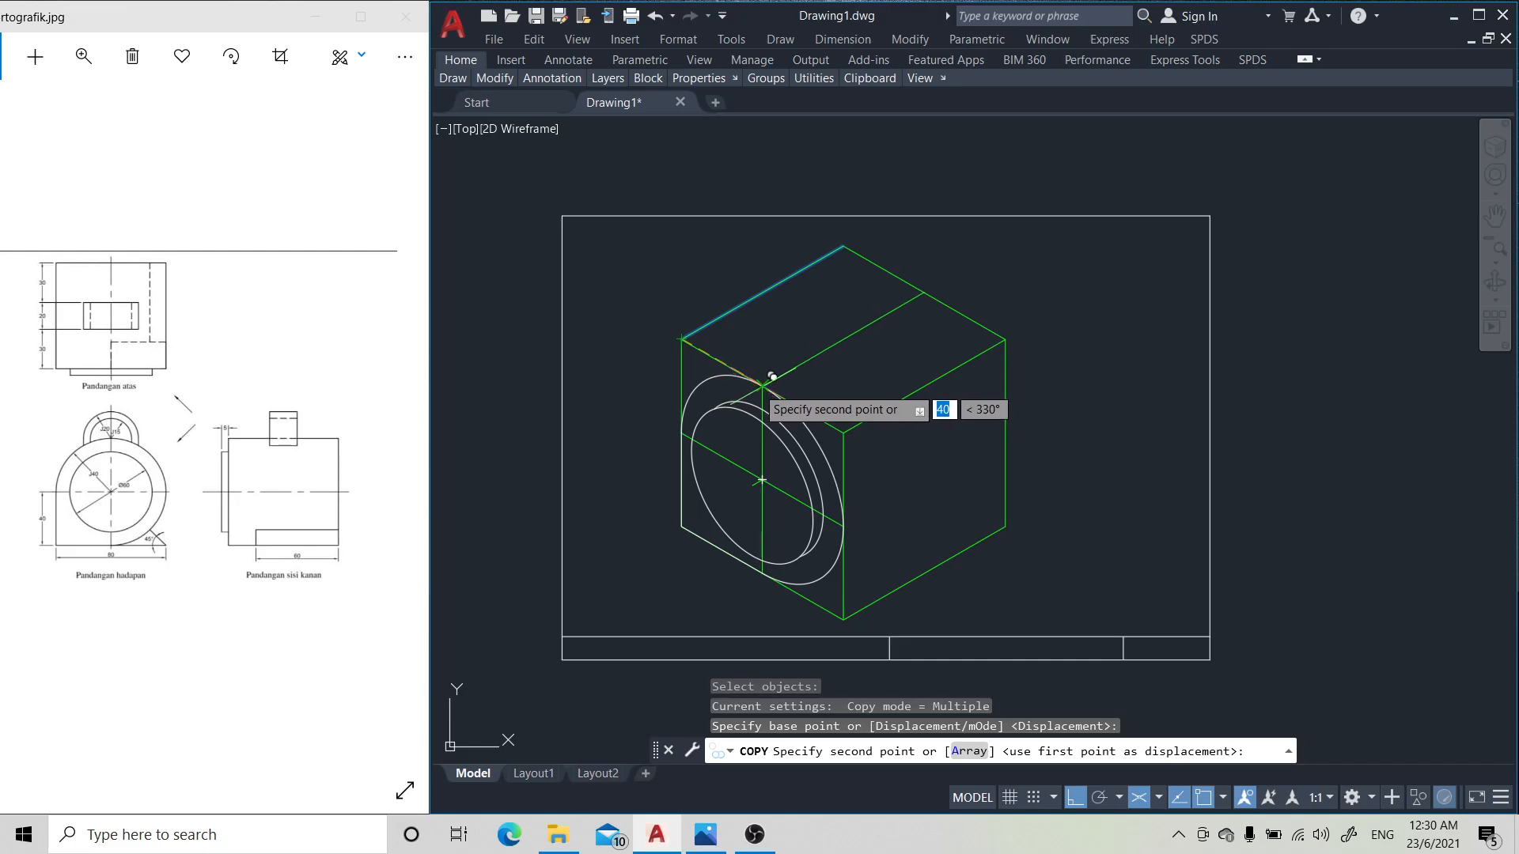
type("40")
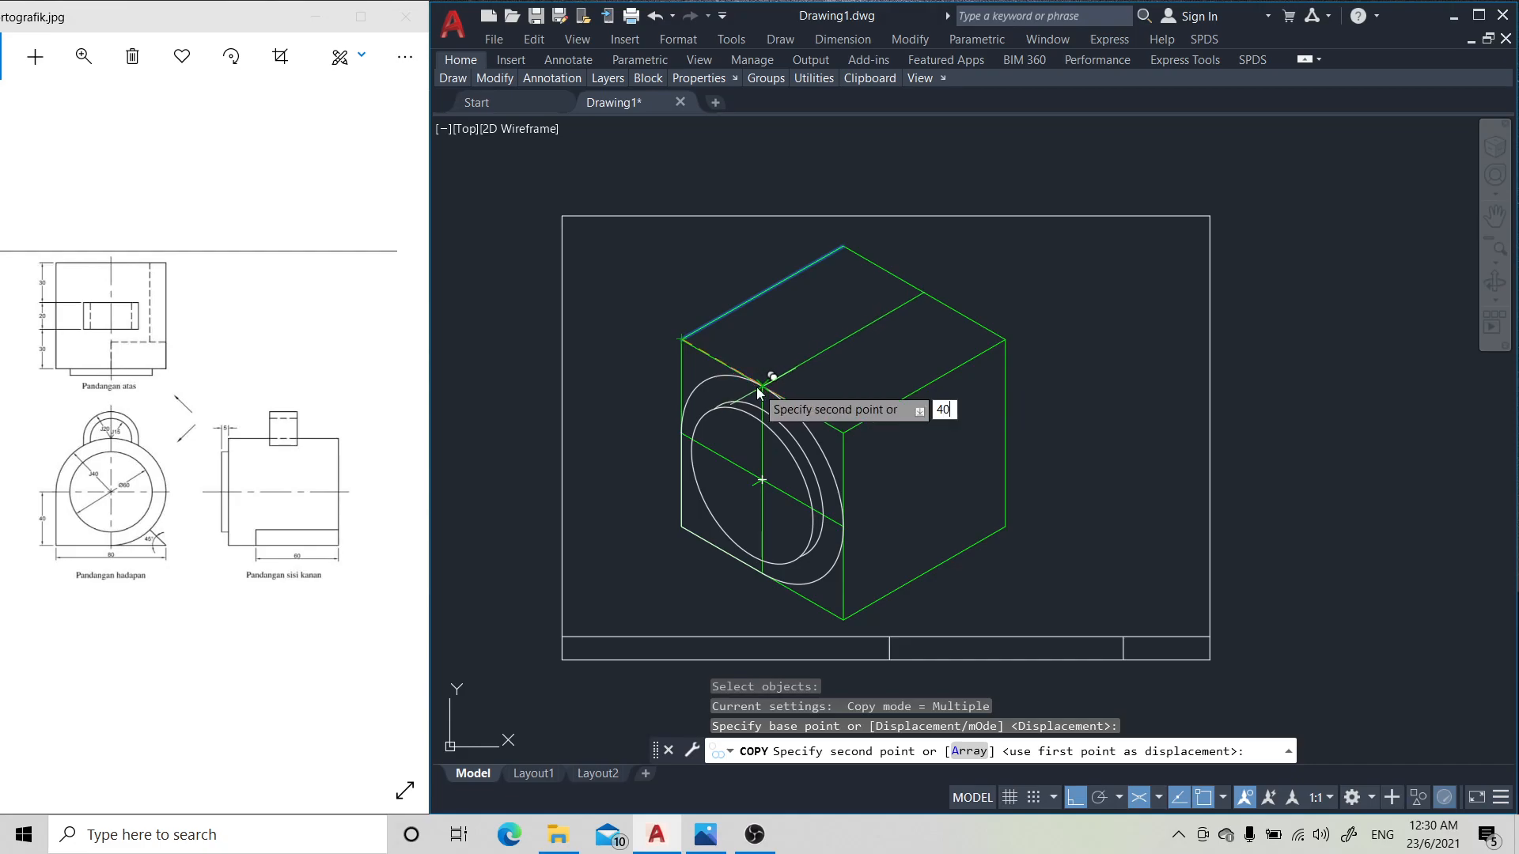
key("Return")
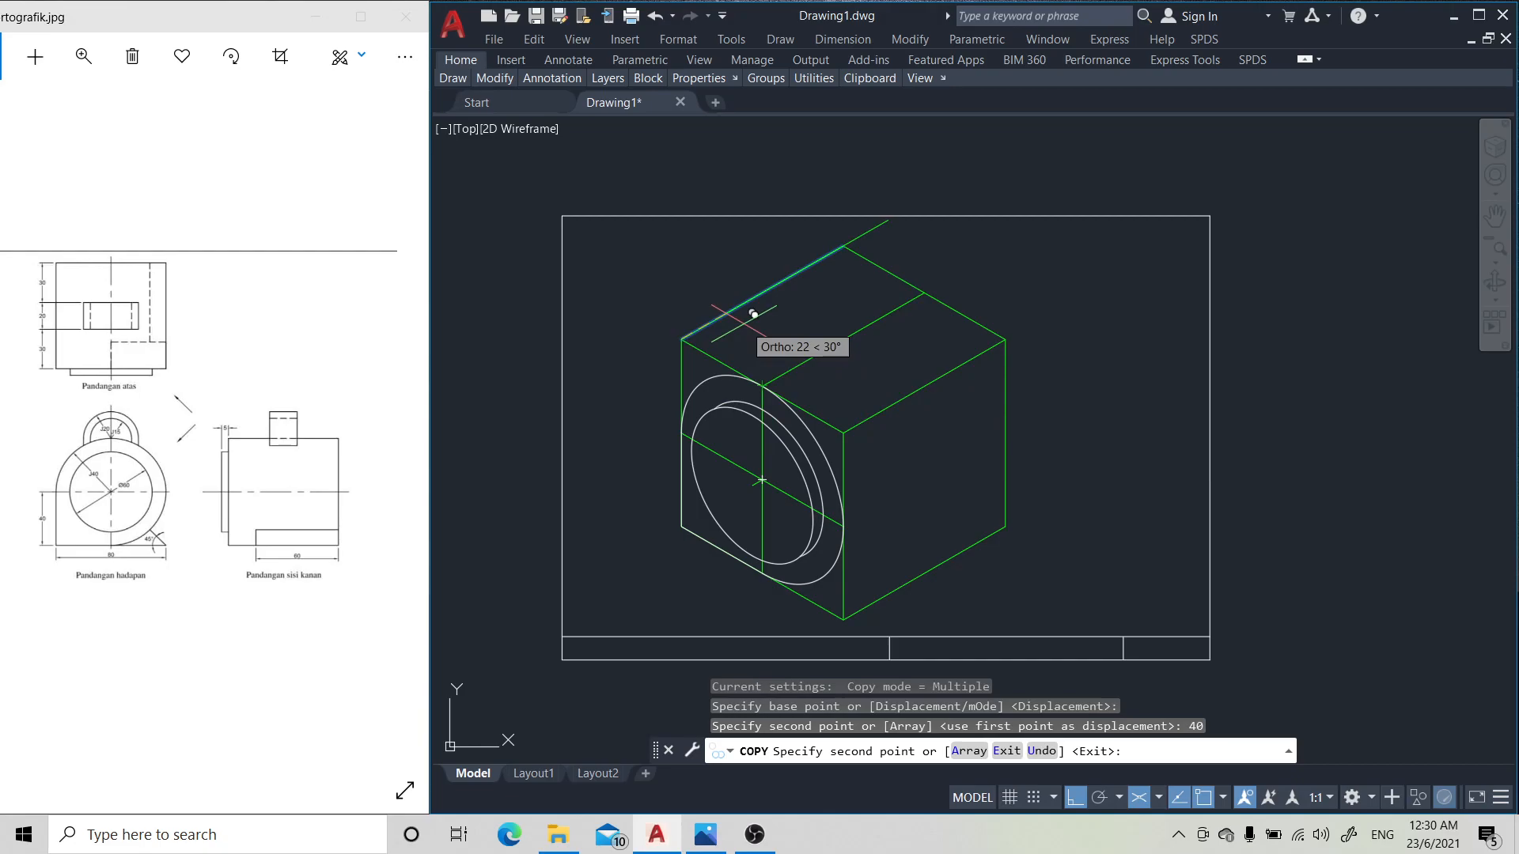
key("Return")
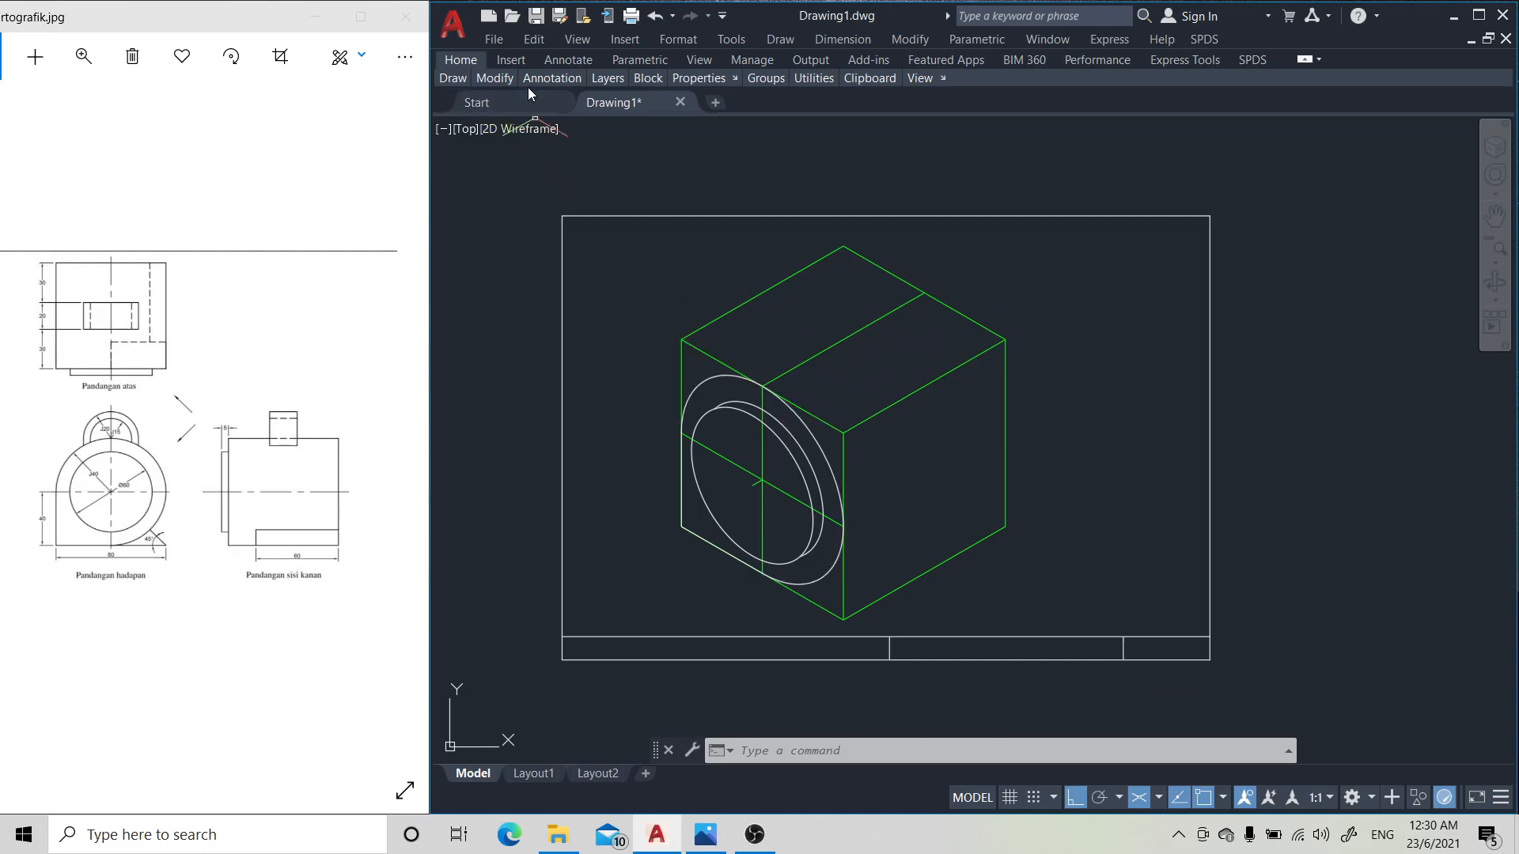
- Copy the large front arc 80 units at 30° to the box's rear face, using the front top edge's midpoint as base point
mouse_move(501, 78)
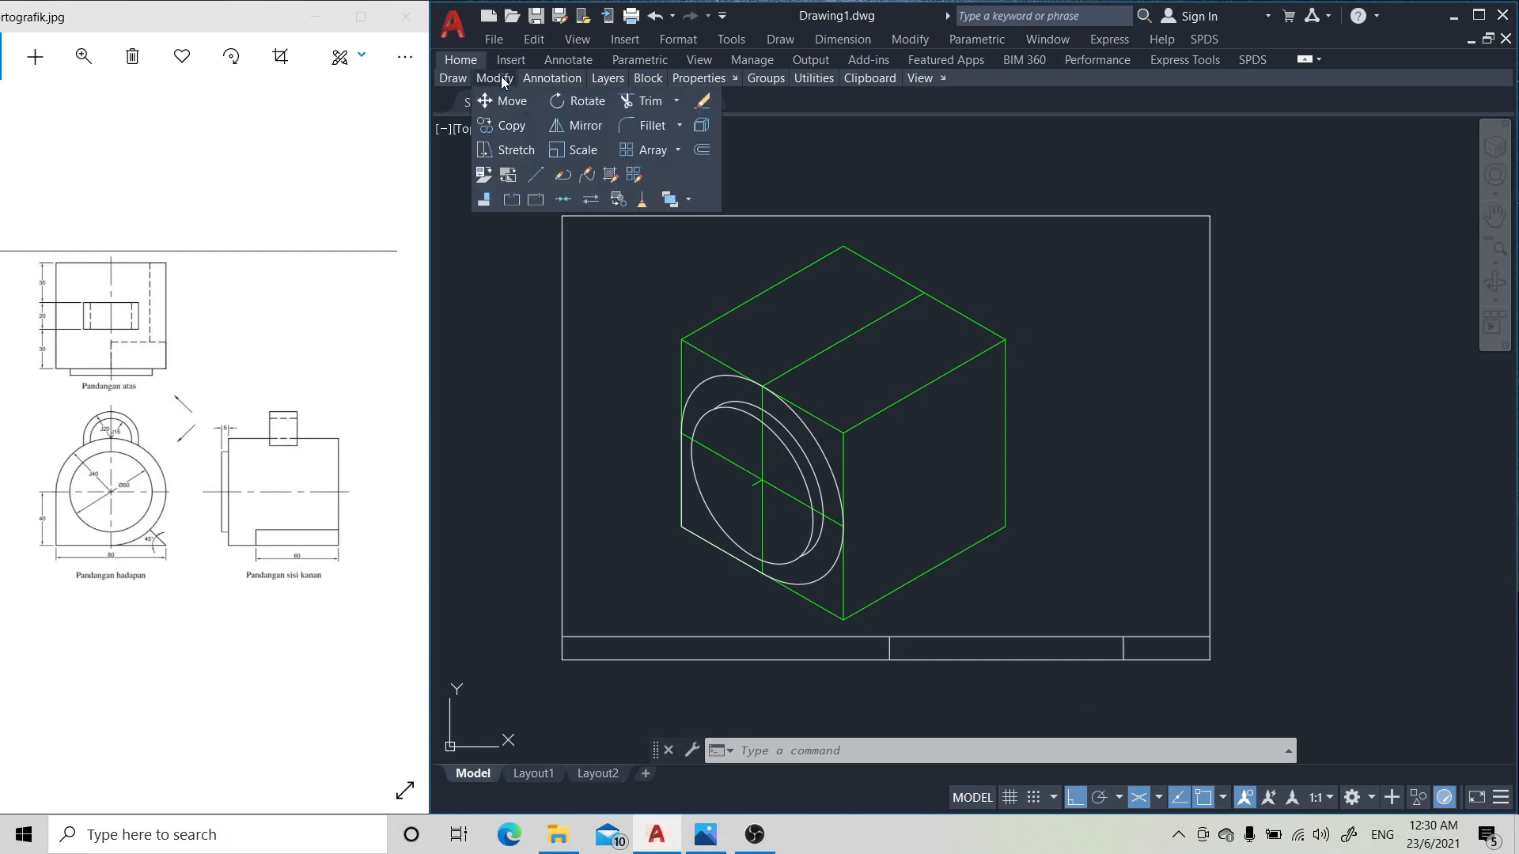
left_click(505, 126)
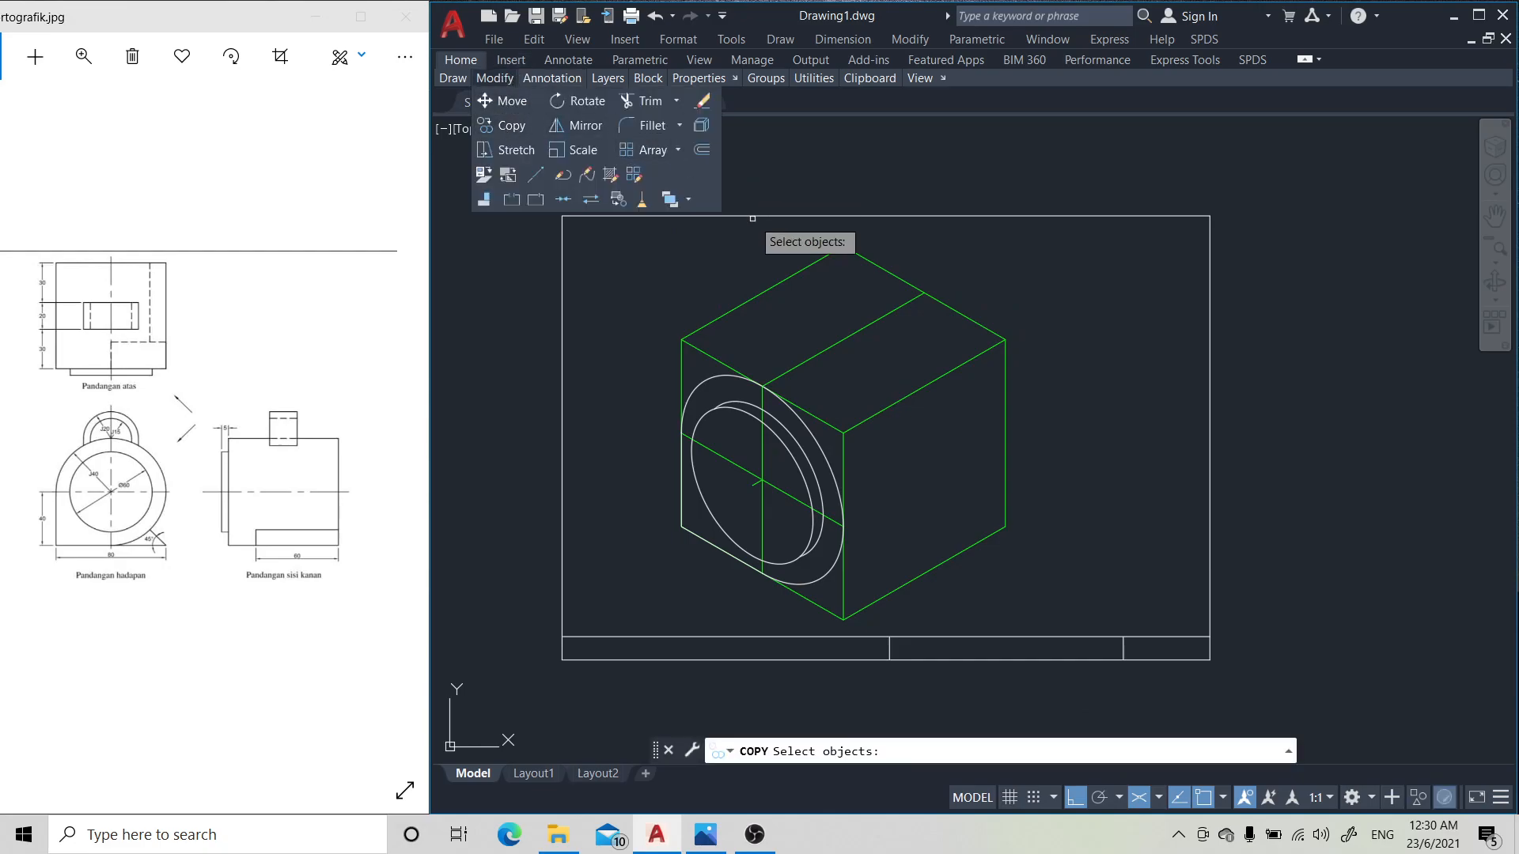
left_click(708, 379)
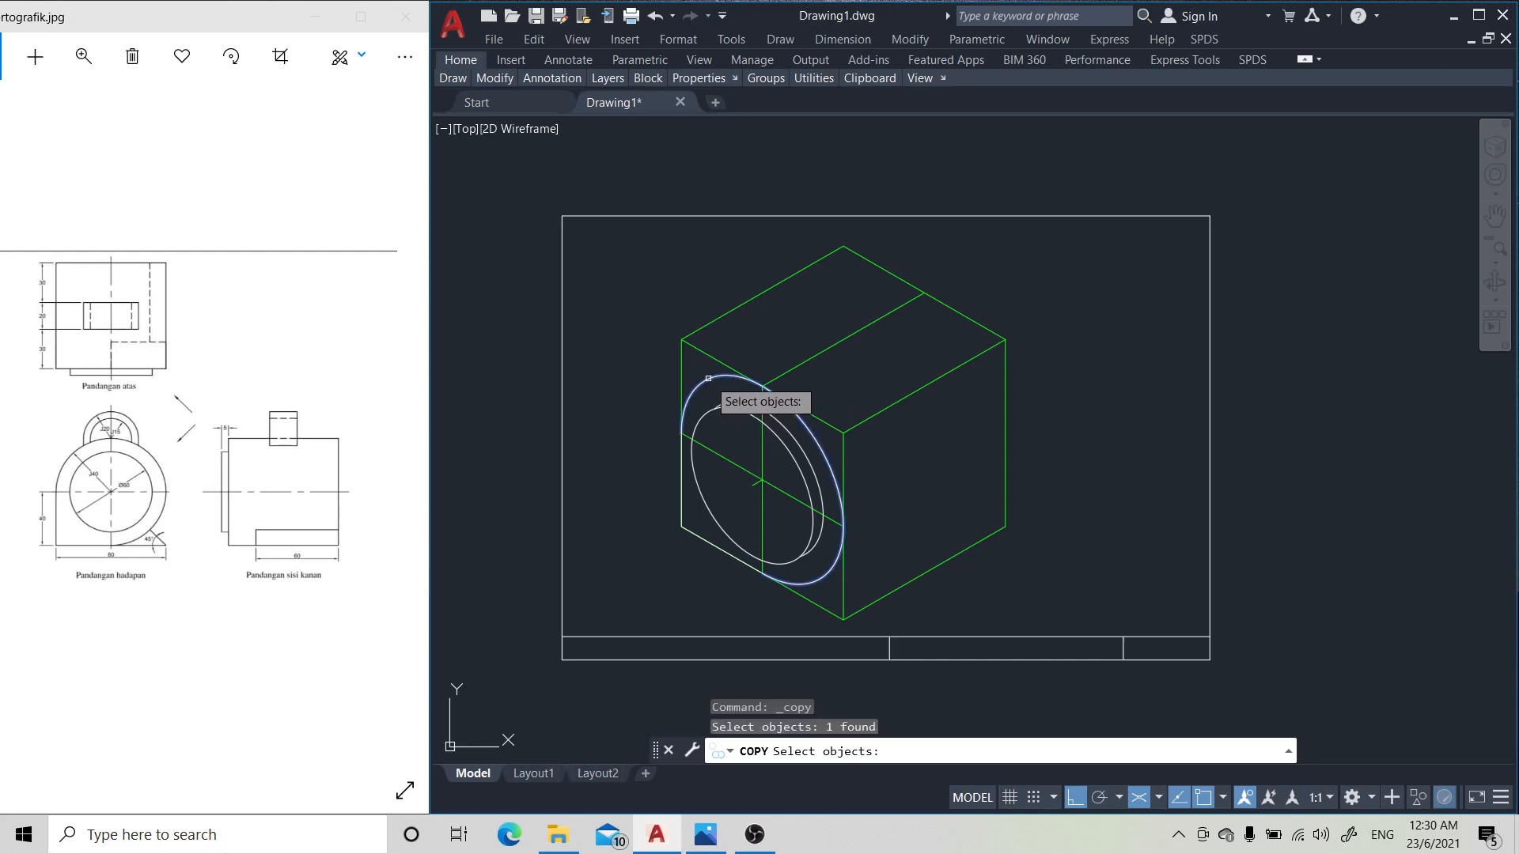
key("Return")
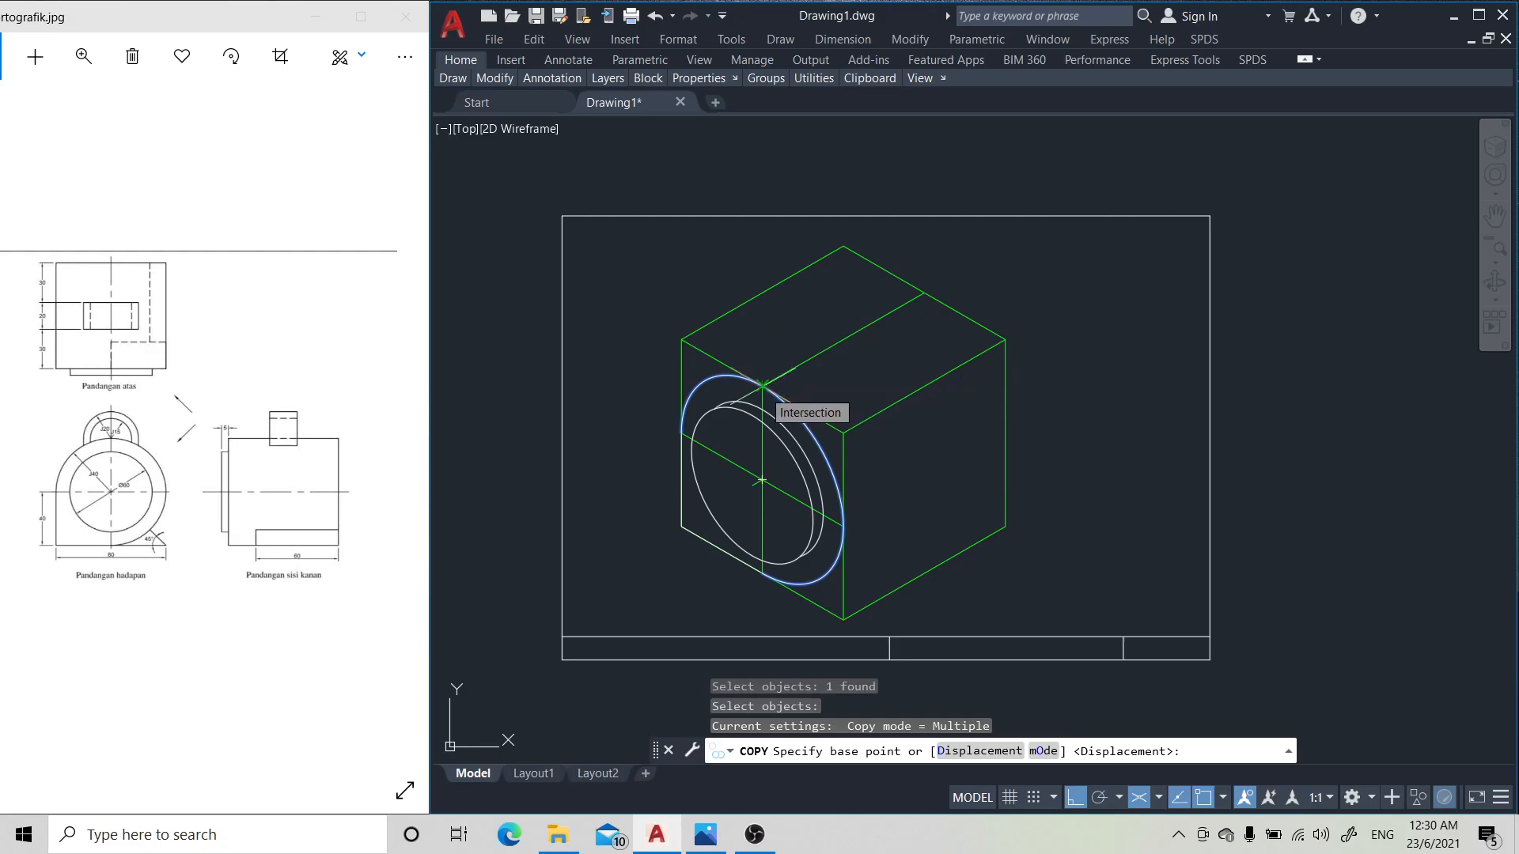
left_click(762, 385)
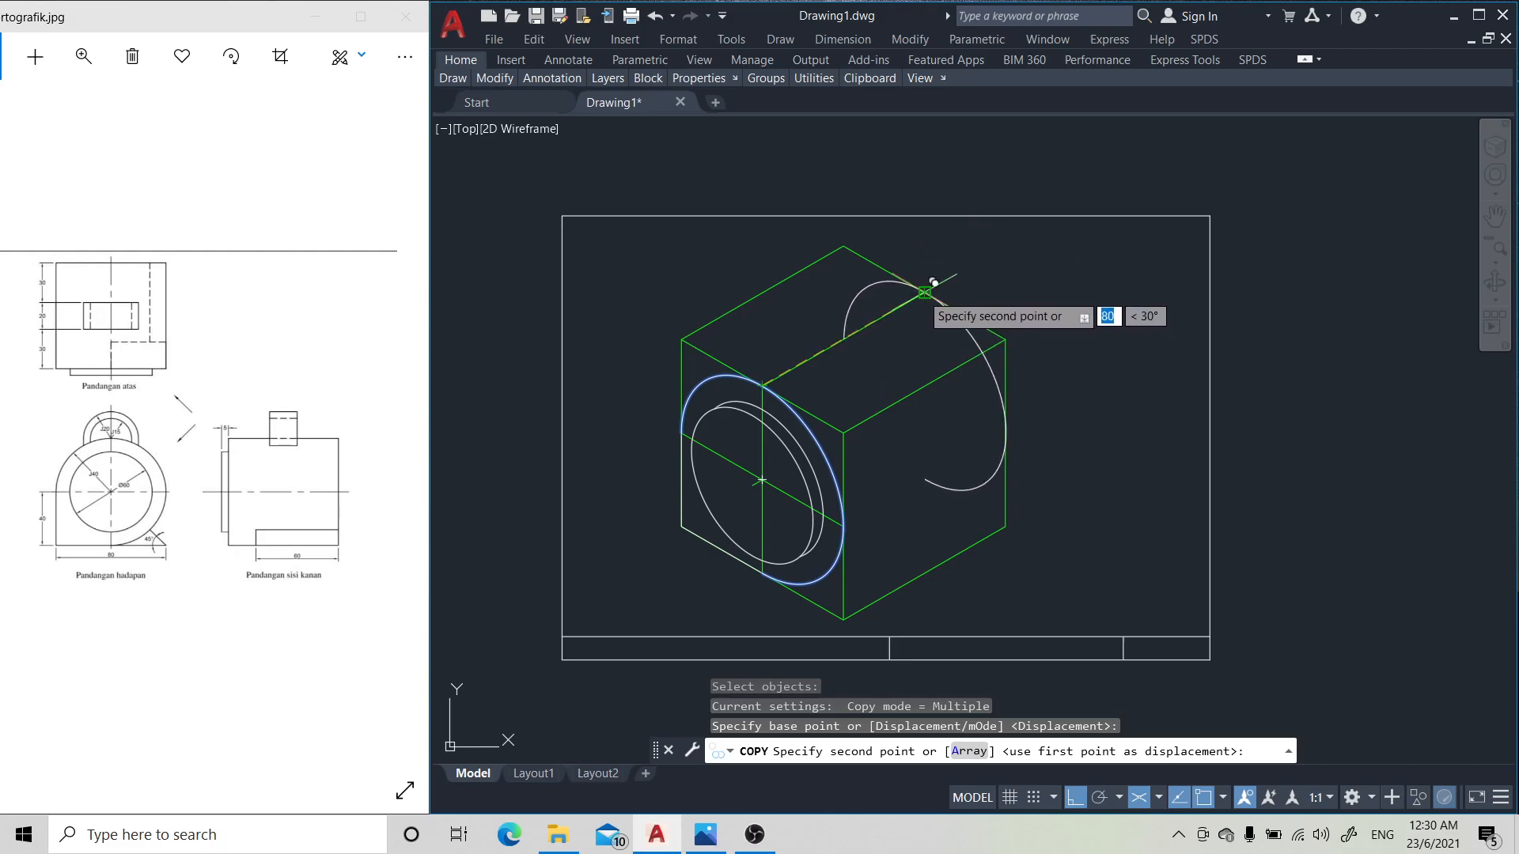
left_click(932, 283)
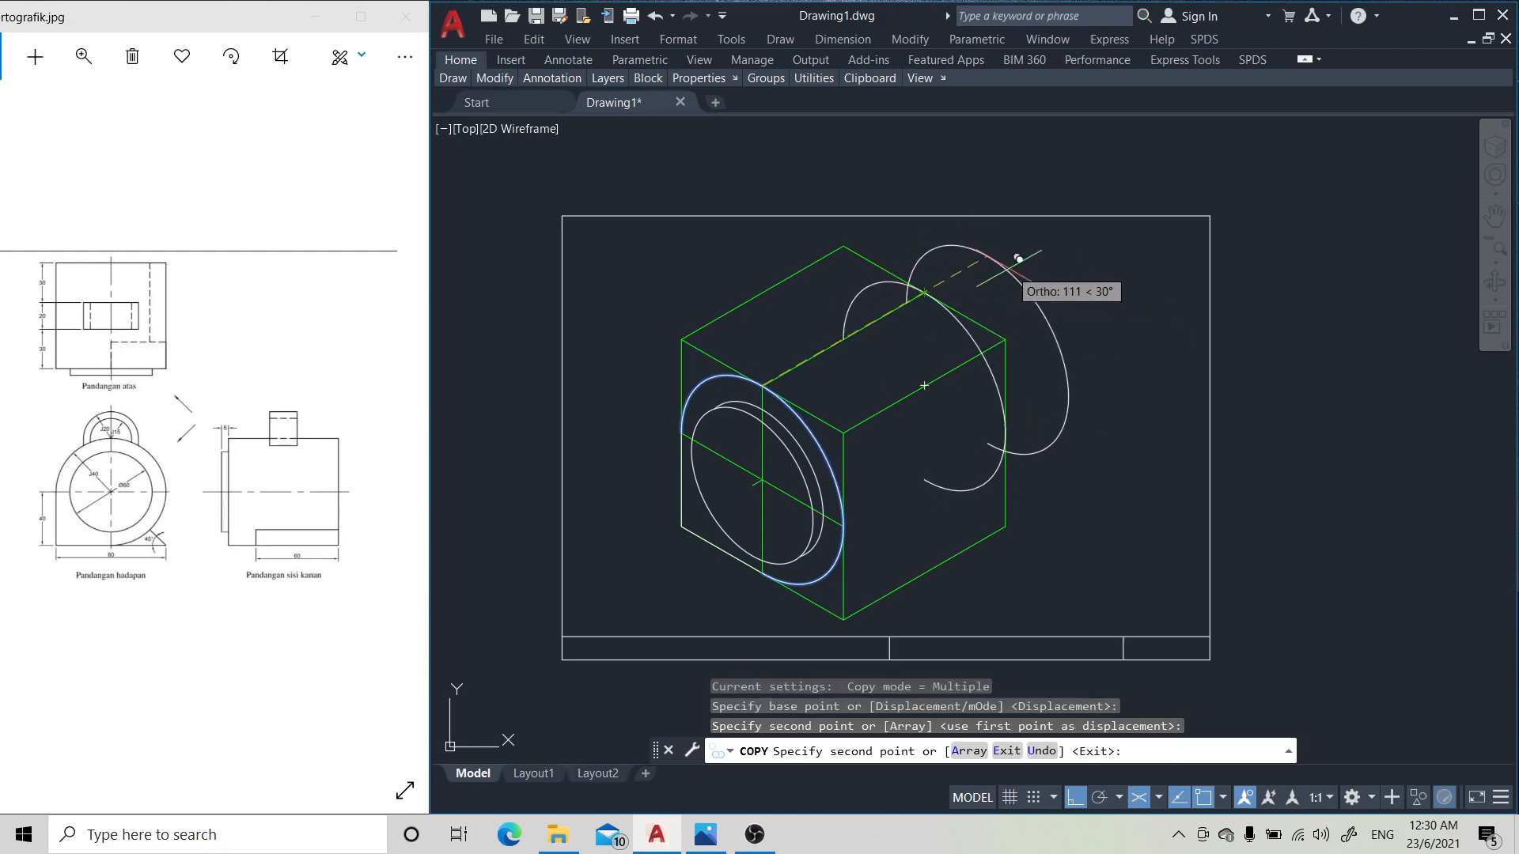
key("Return")
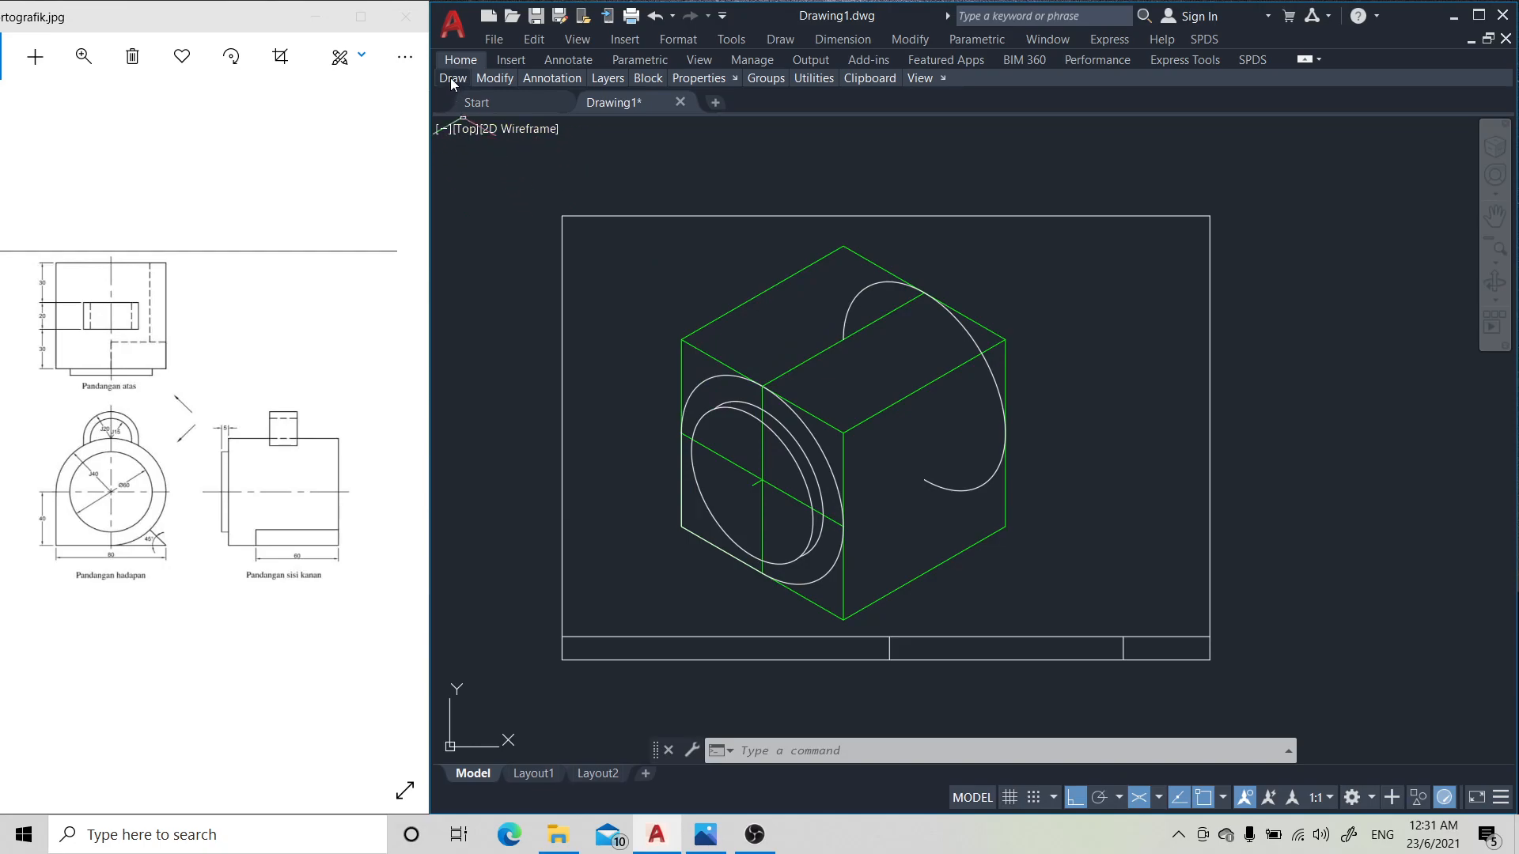
- Draw the cylinder's upper tangent line from the front arc's upper-left quadrant to the matching quadrant of the rear arc
mouse_move(450, 78)
left_click(464, 112)
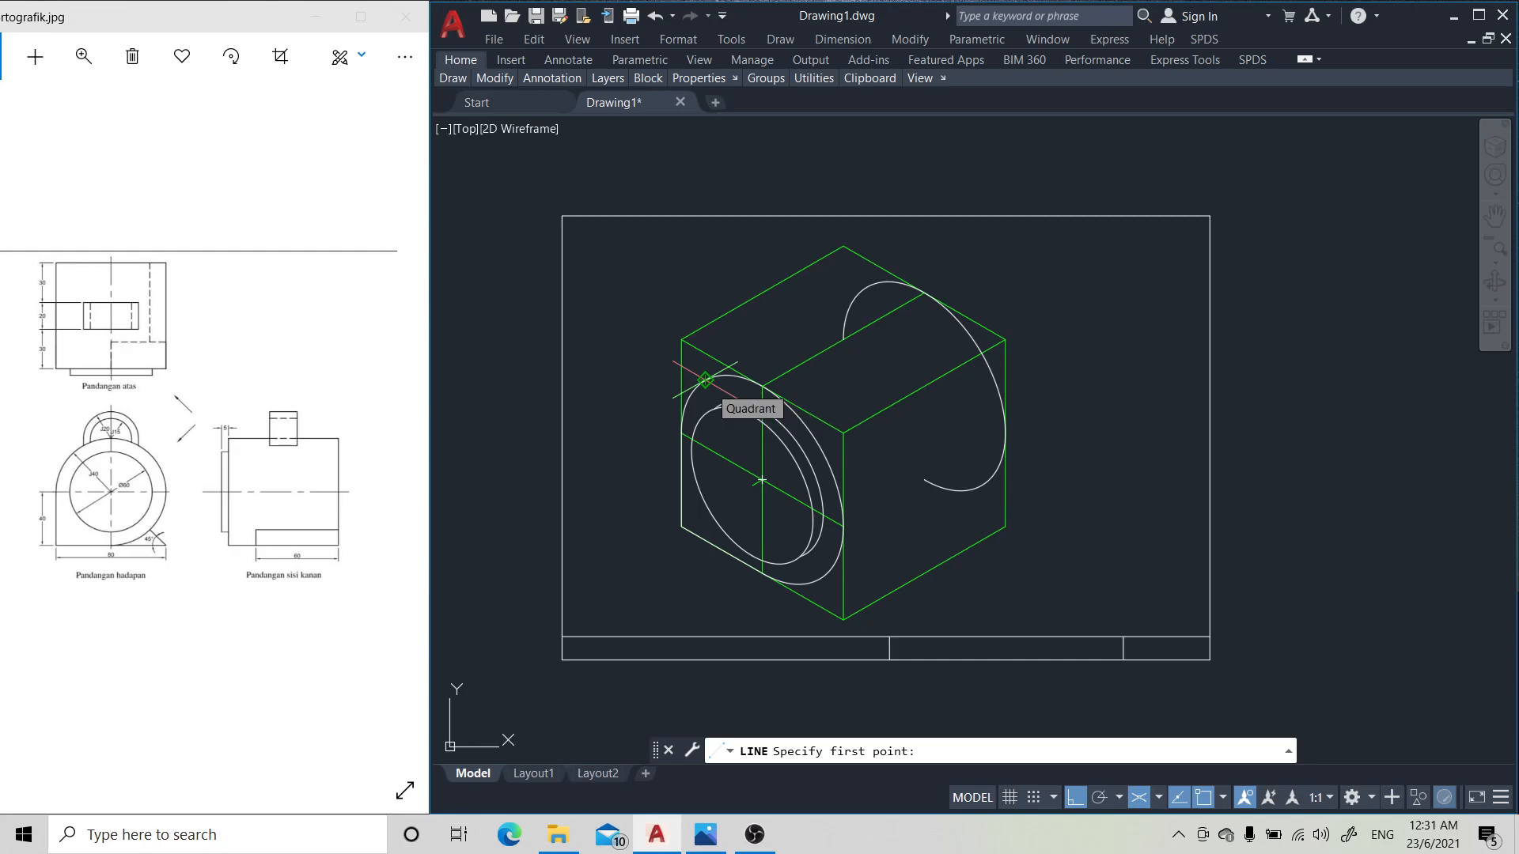
left_click(705, 381)
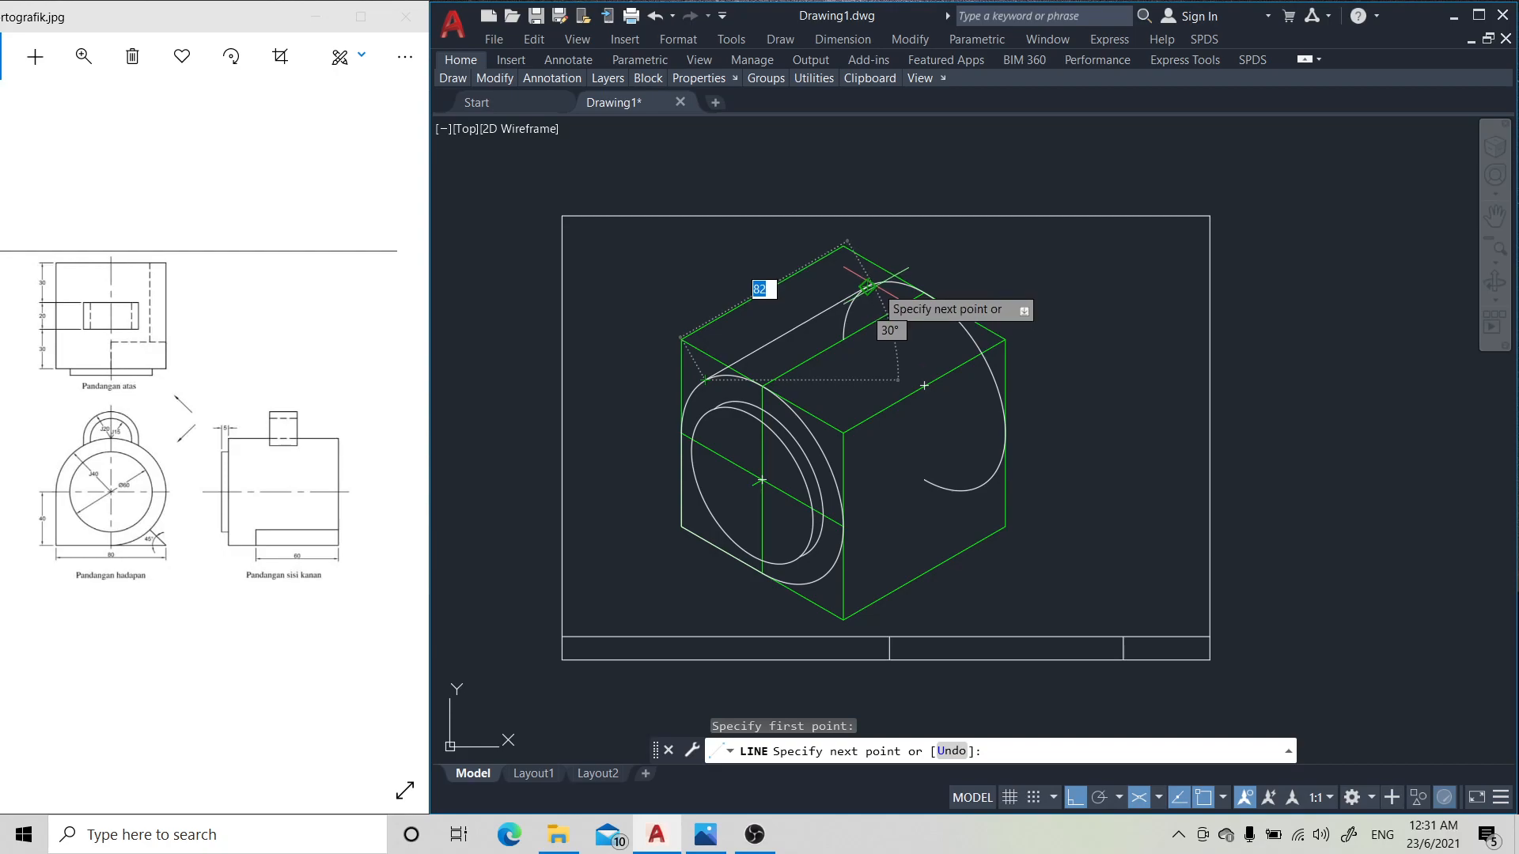
left_click(867, 287)
key("Return")
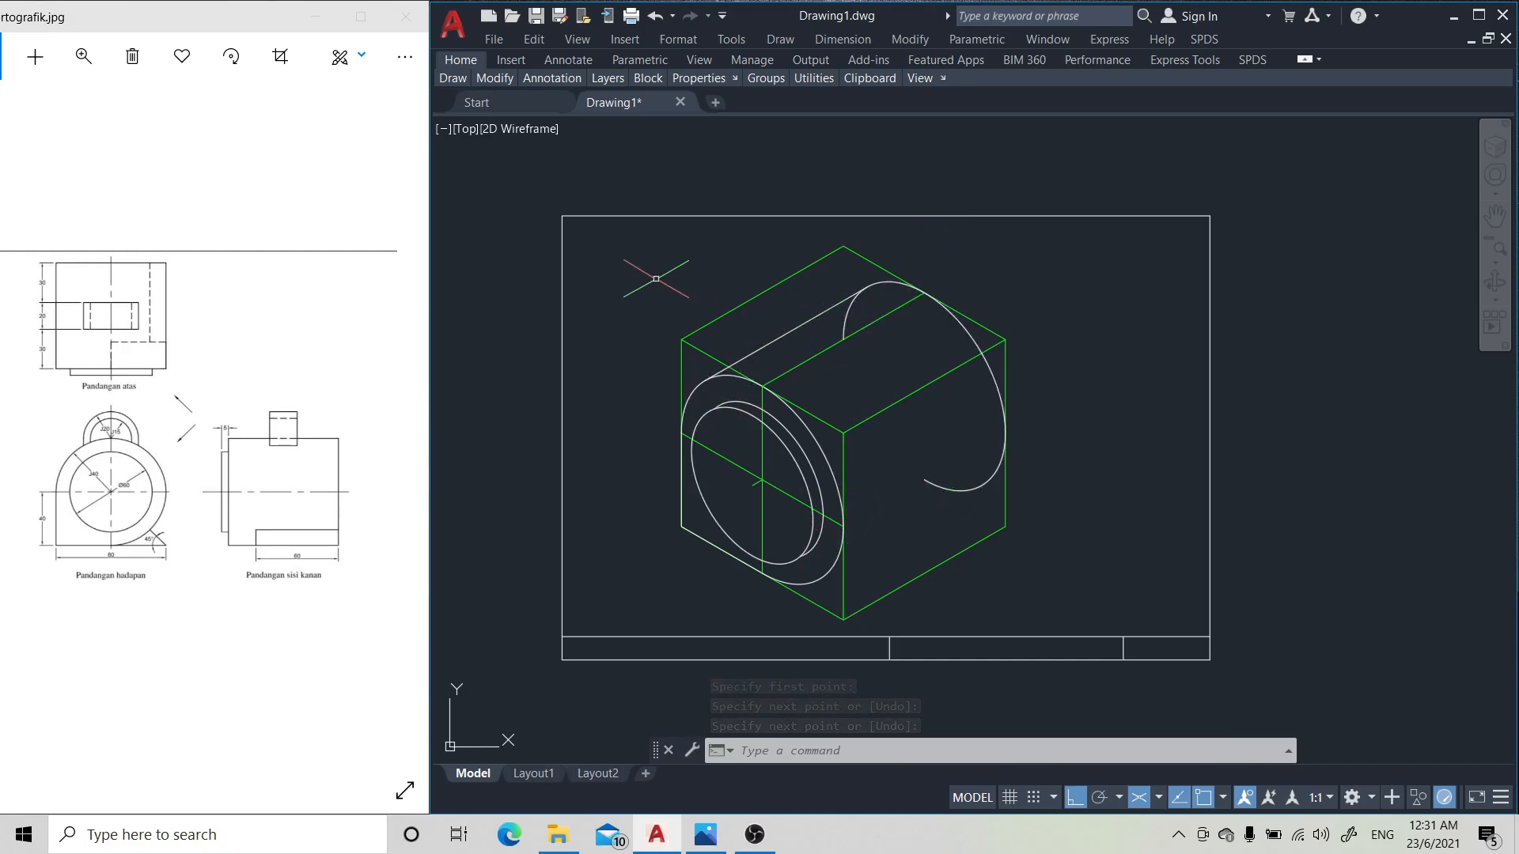
- Draw the cylinder's lower tangent line from the front arc's lower-right quadrant to the matching quadrant of the rear arc
mouse_move(453, 78)
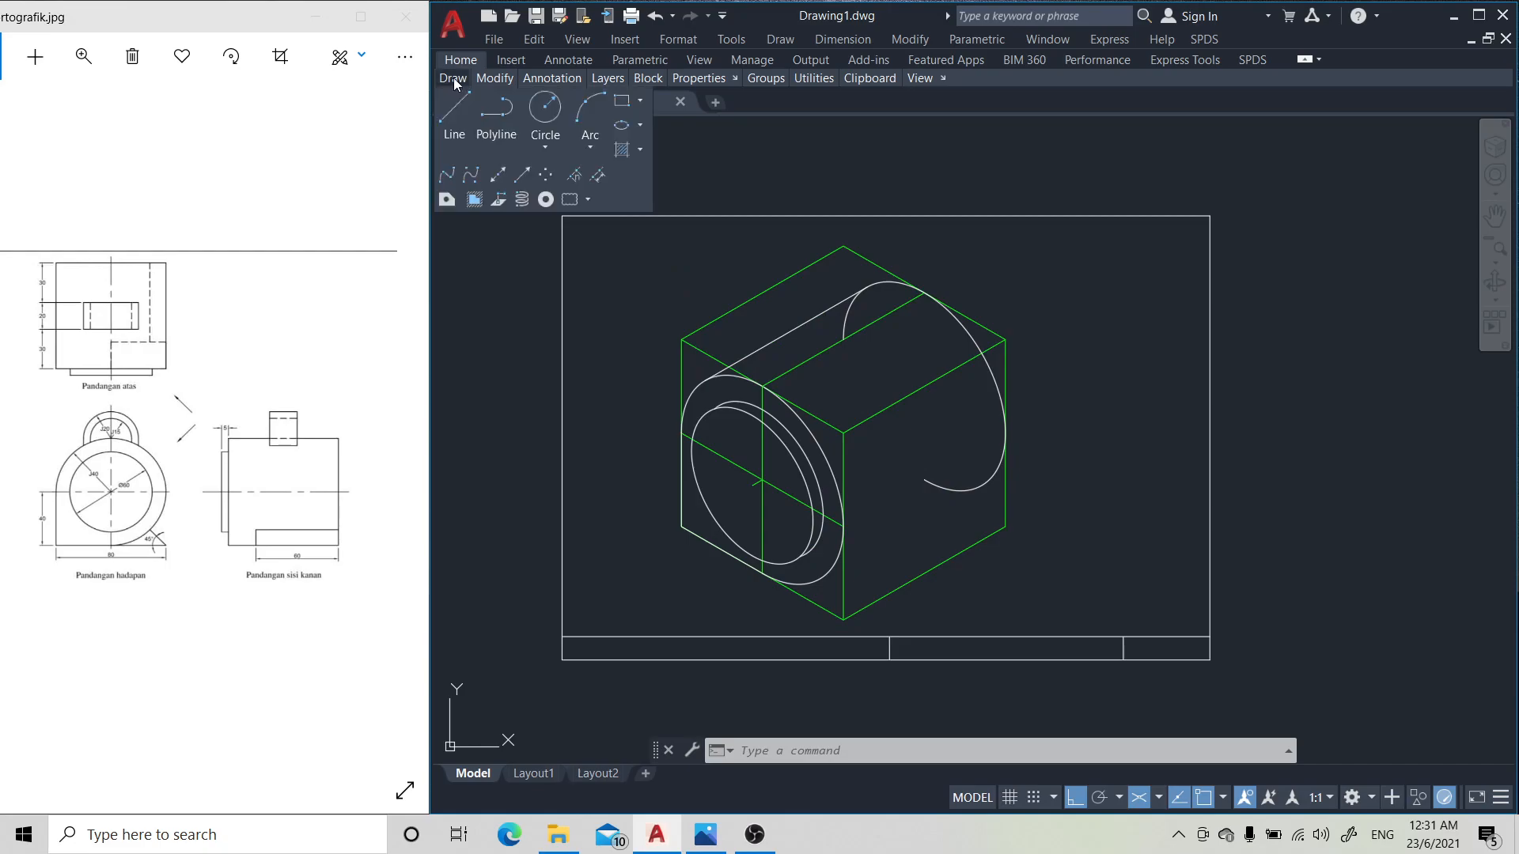
left_click(456, 108)
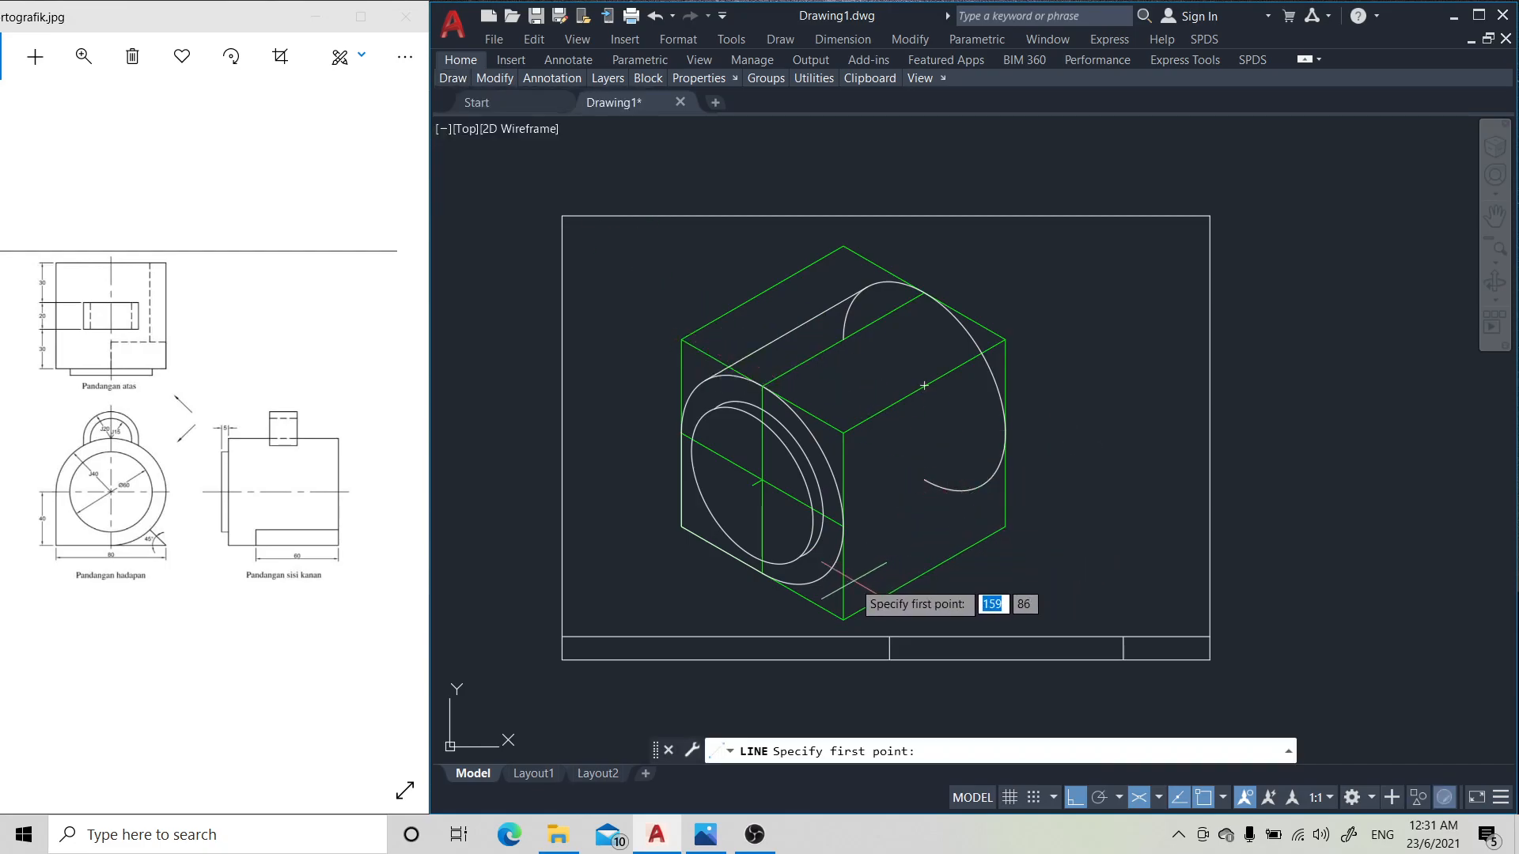
left_click(820, 578)
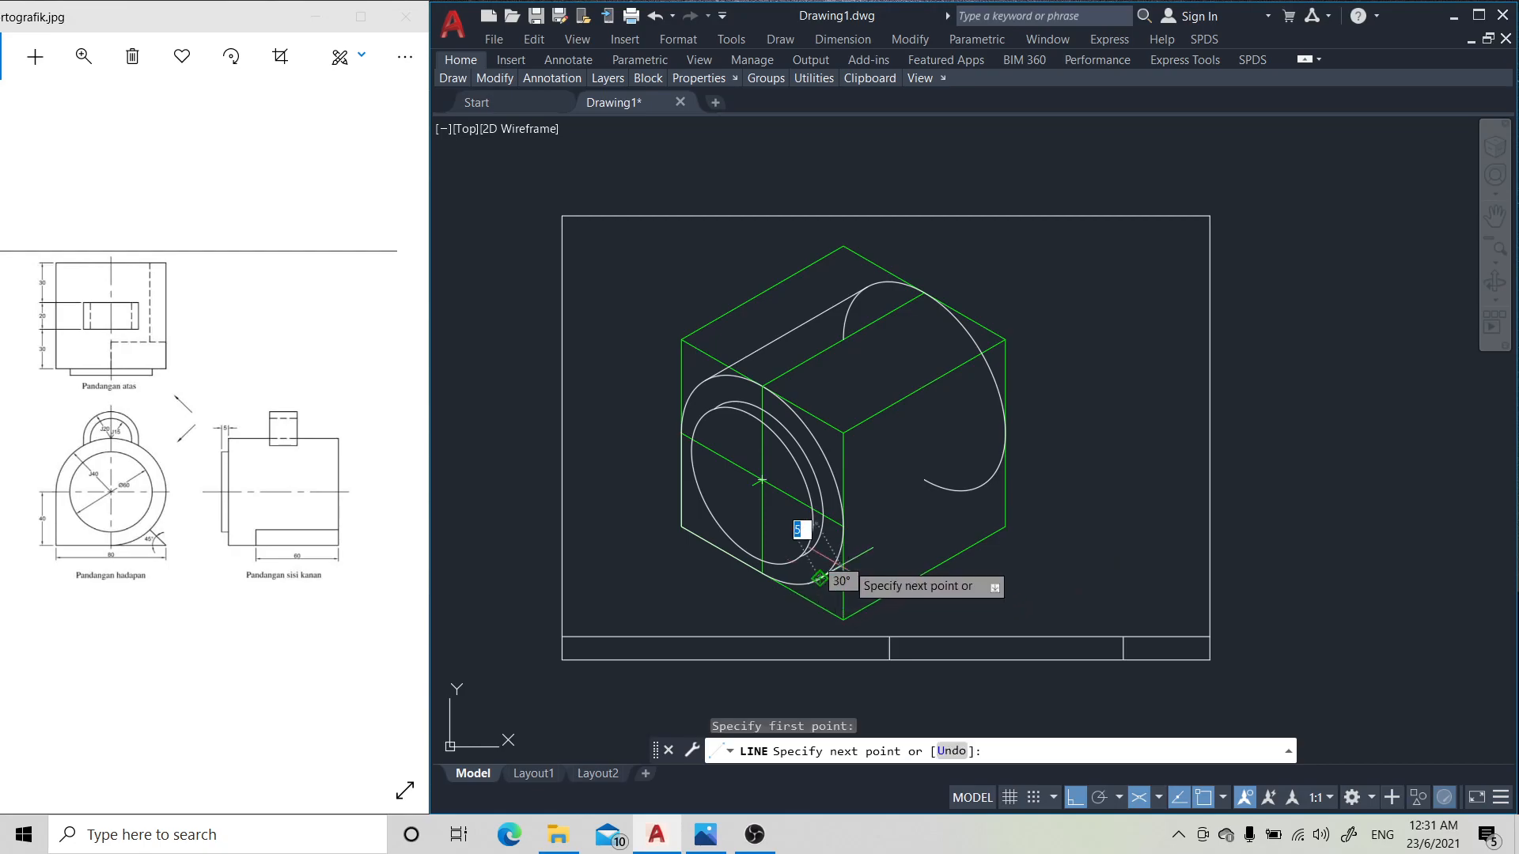
left_click(982, 485)
key("Return")
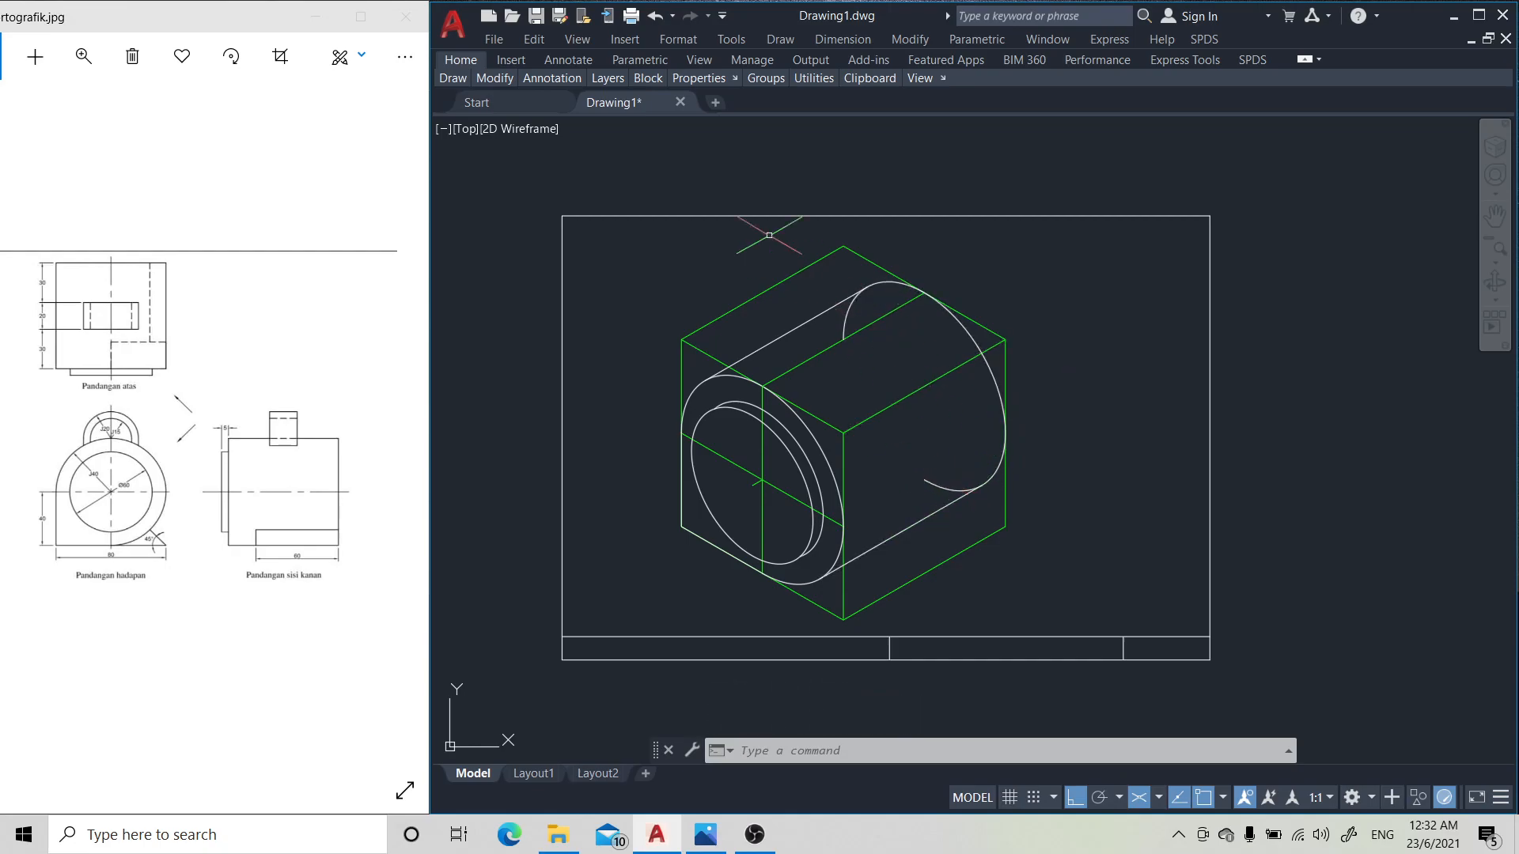
- Trim the two hidden ends of the rear arc that lie inside the upper and lower tangent lines
mouse_move(501, 77)
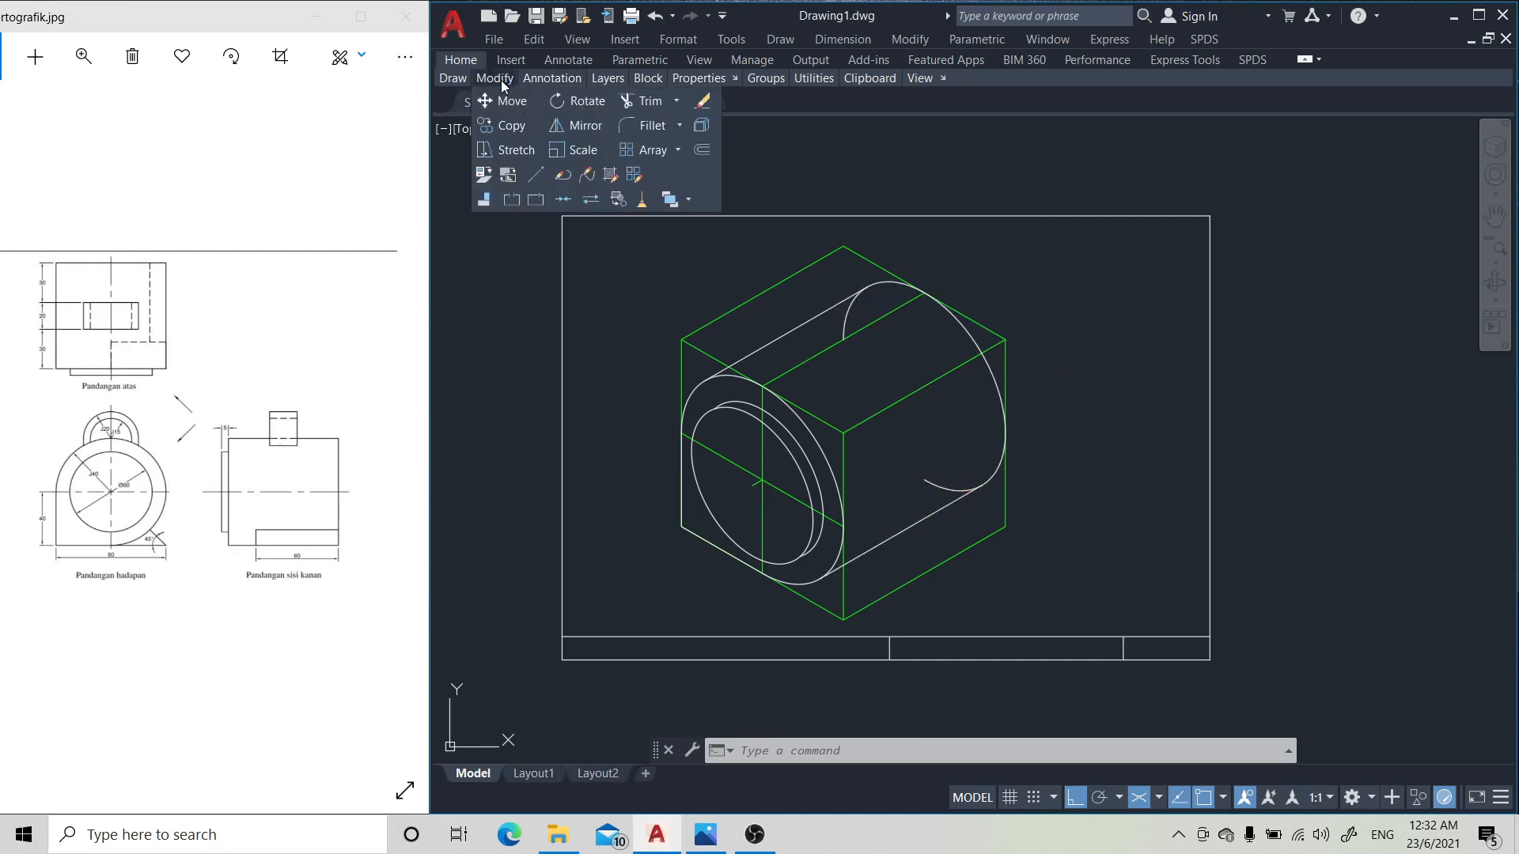
left_click(645, 102)
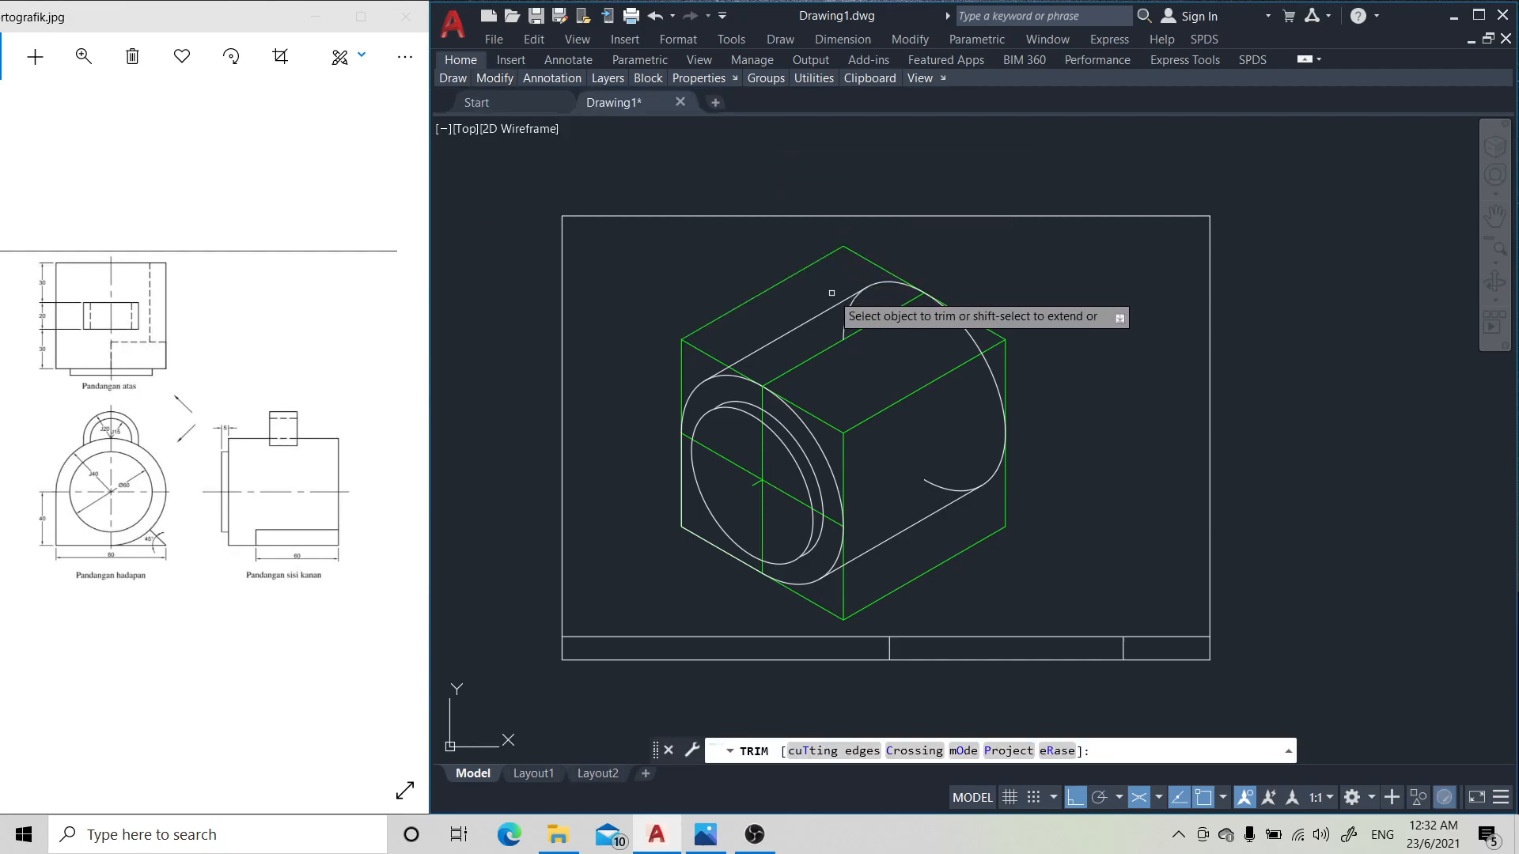
left_click(846, 319)
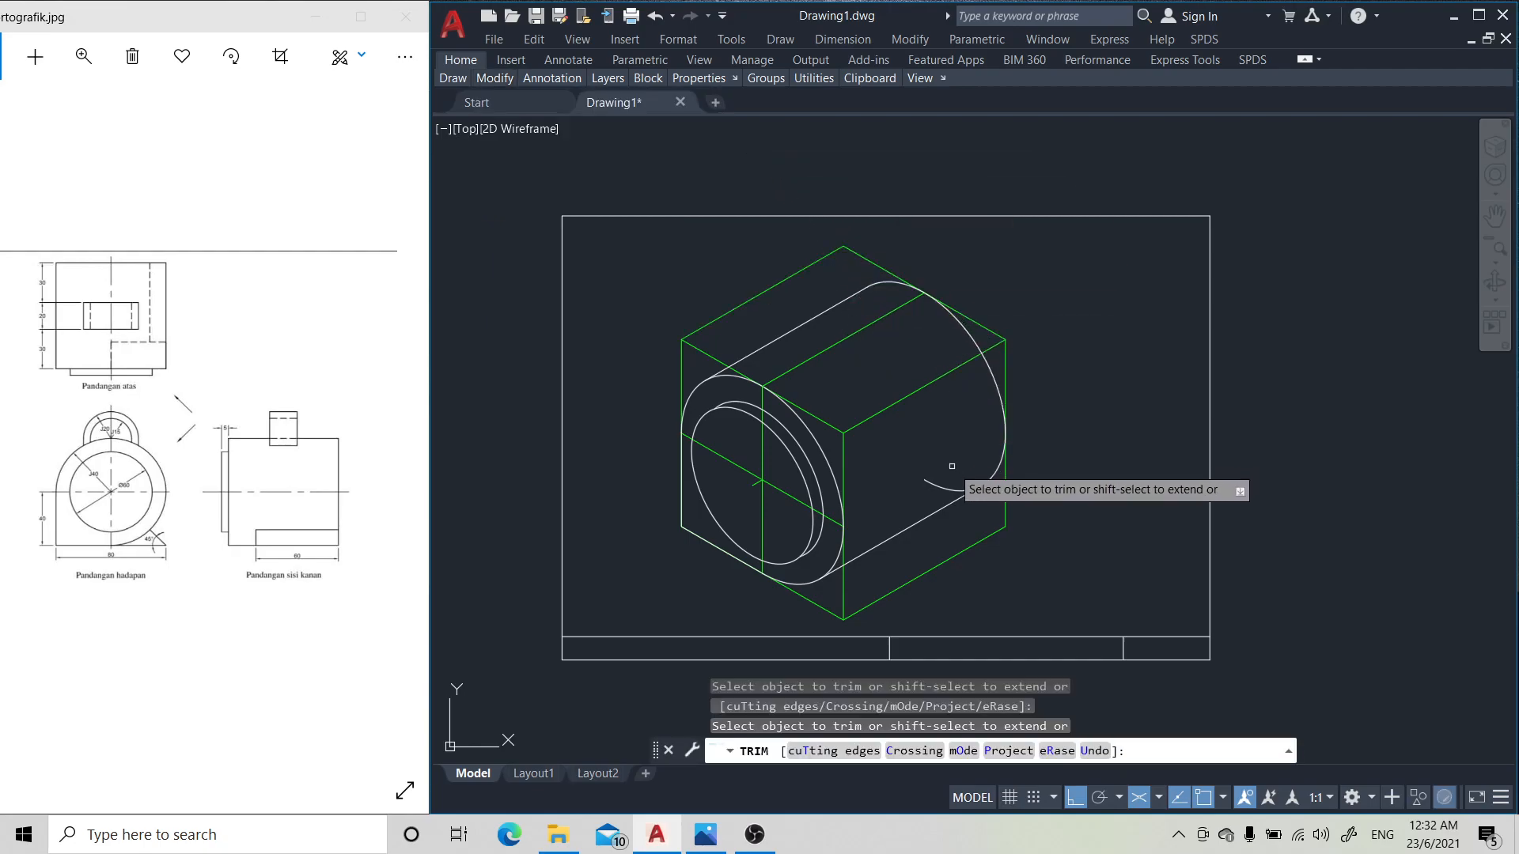
left_click(941, 489)
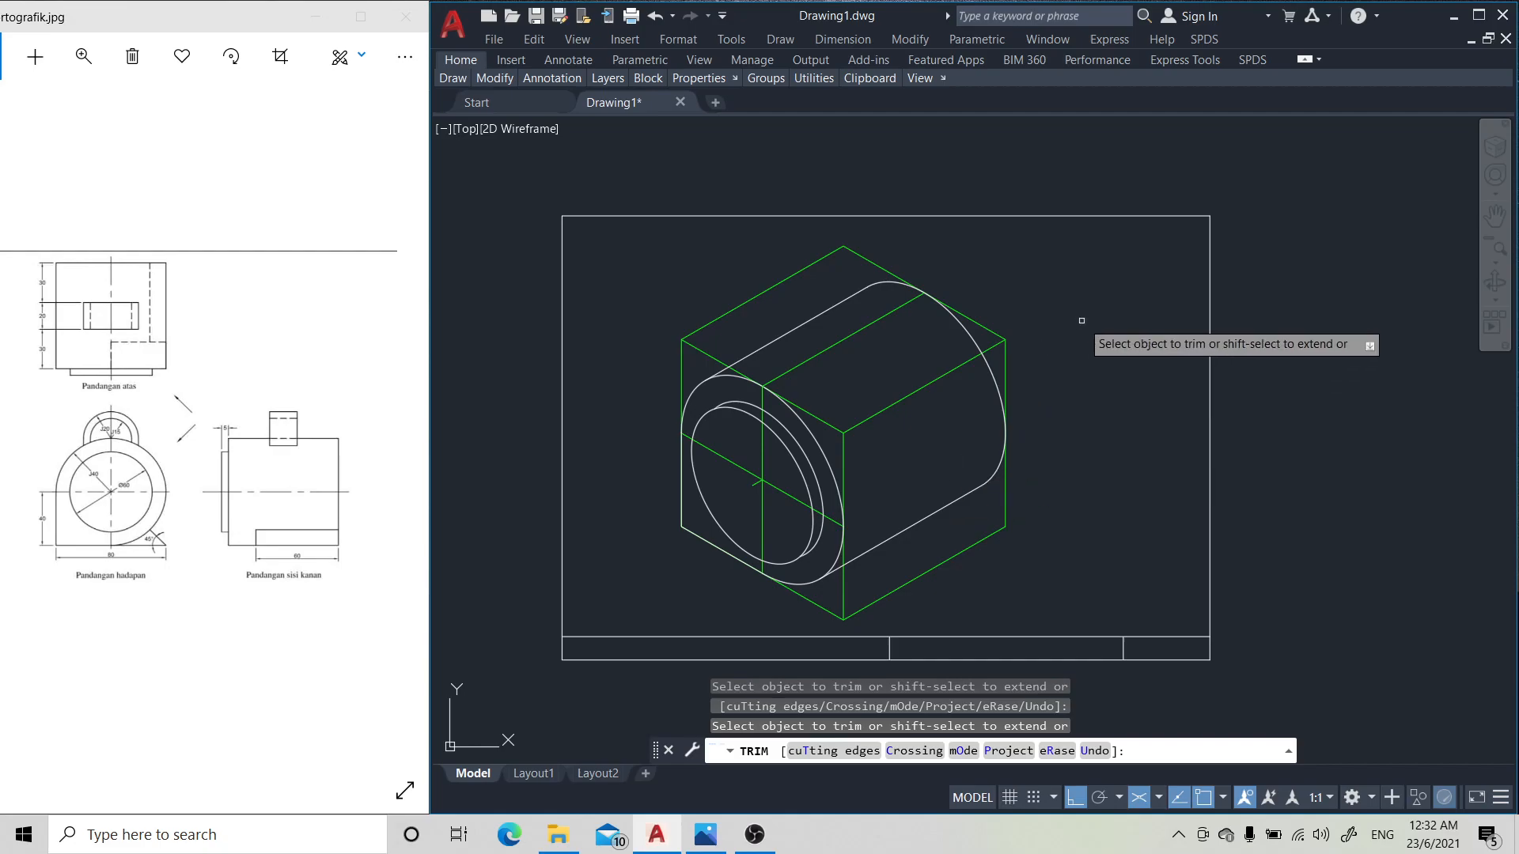
key("Return")
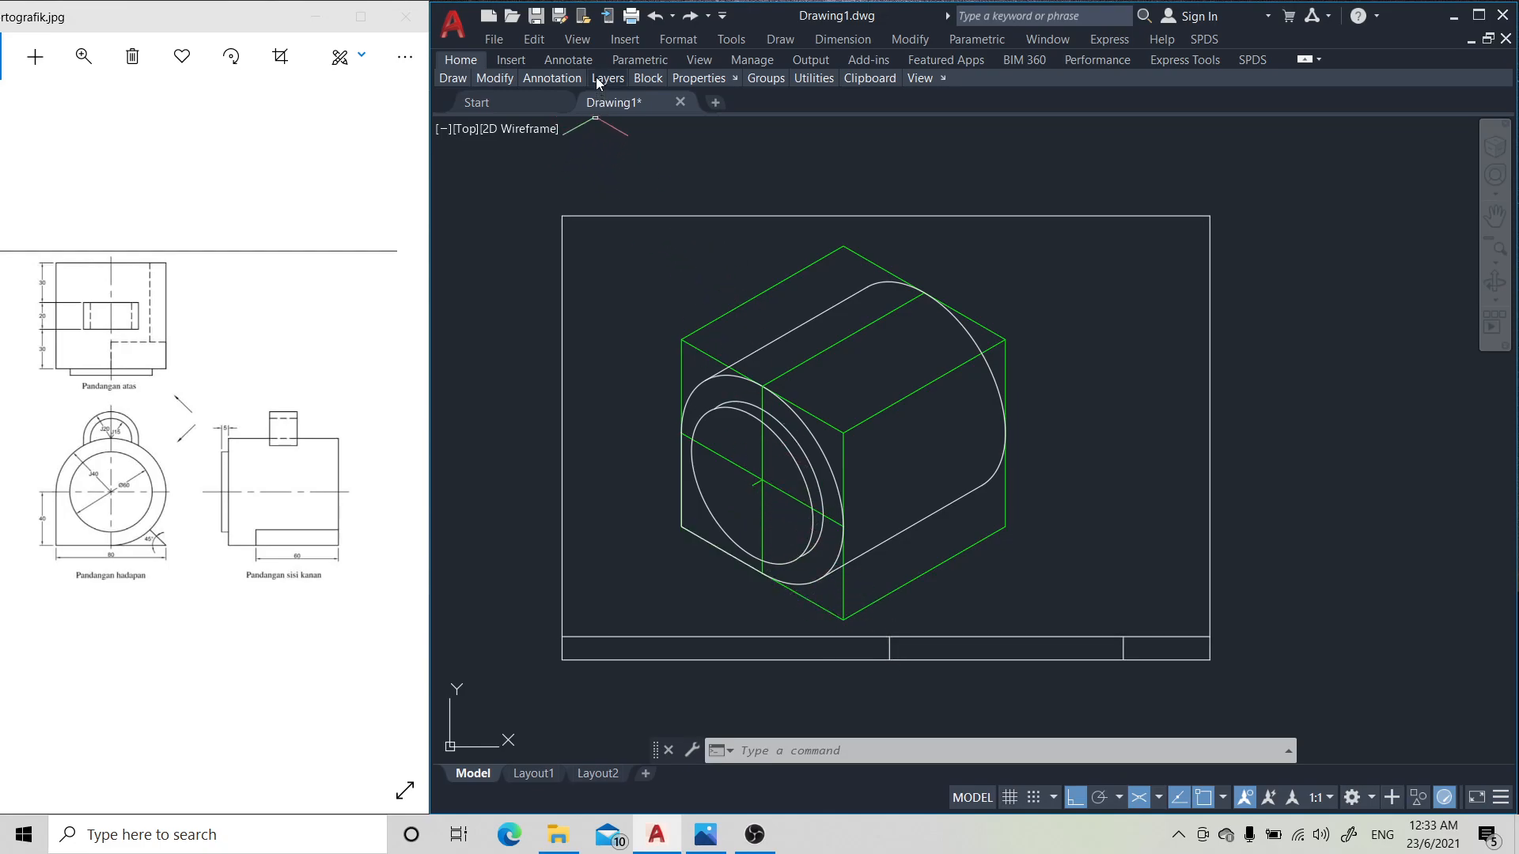
- On the BINAAN layer with Ortho off, draw a diagonal line from the front face's bottom-right corner to the front face's centre
mouse_move(598, 78)
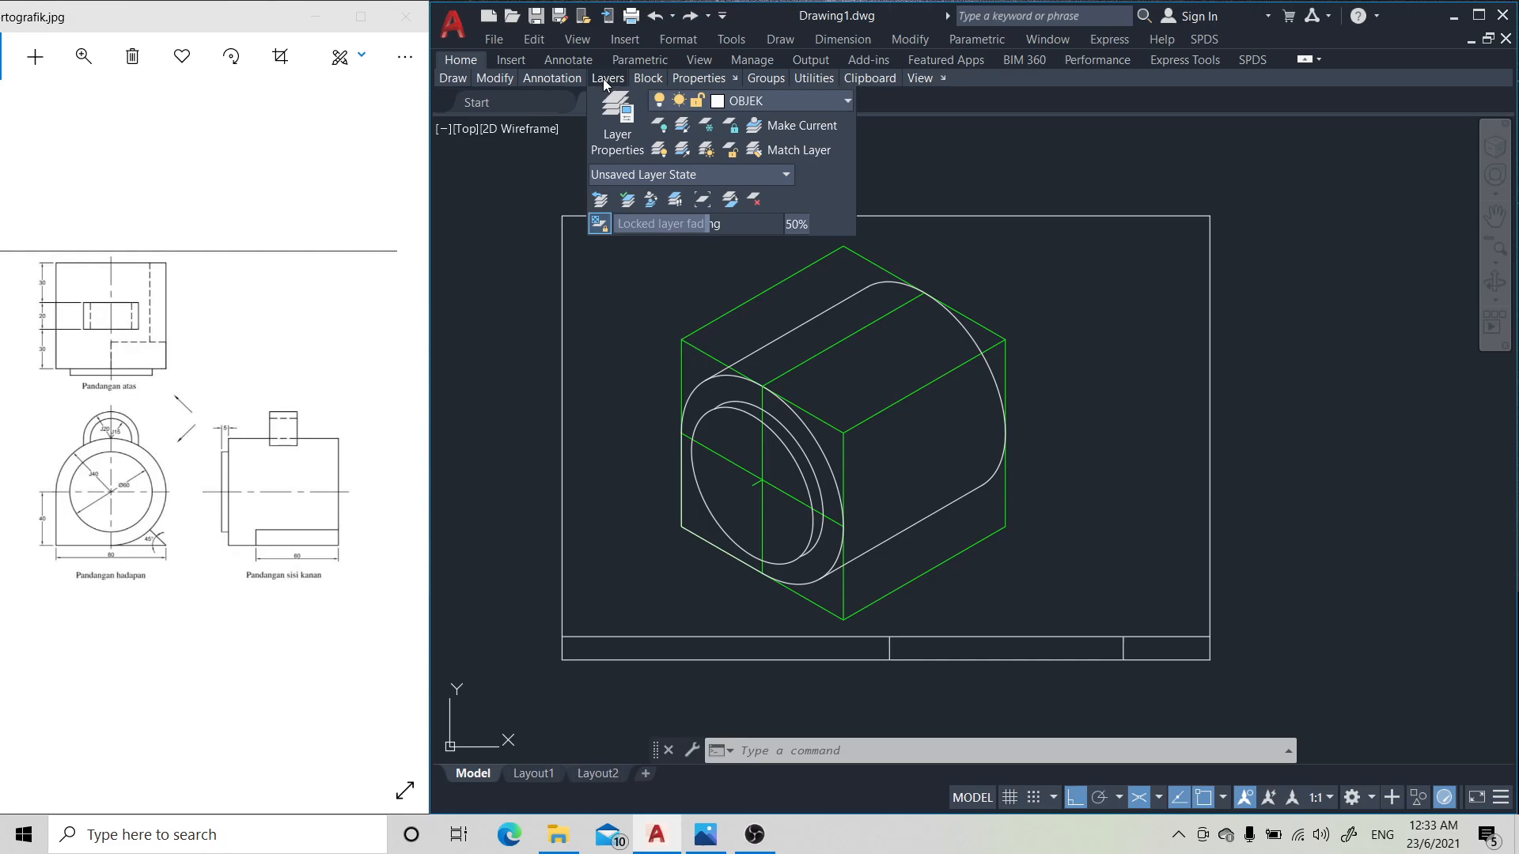
left_click(790, 105)
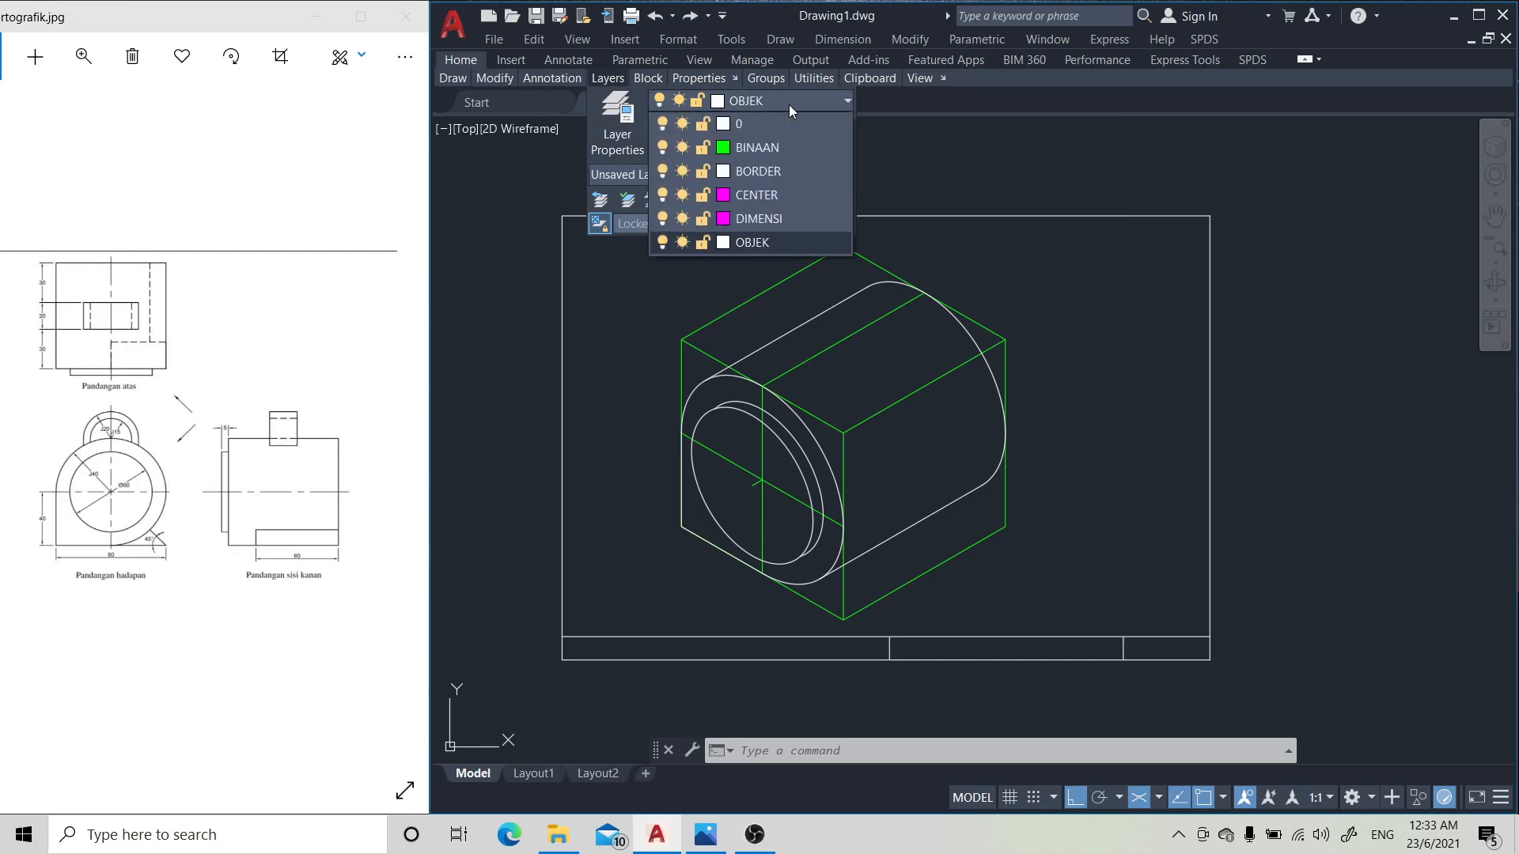
left_click(776, 149)
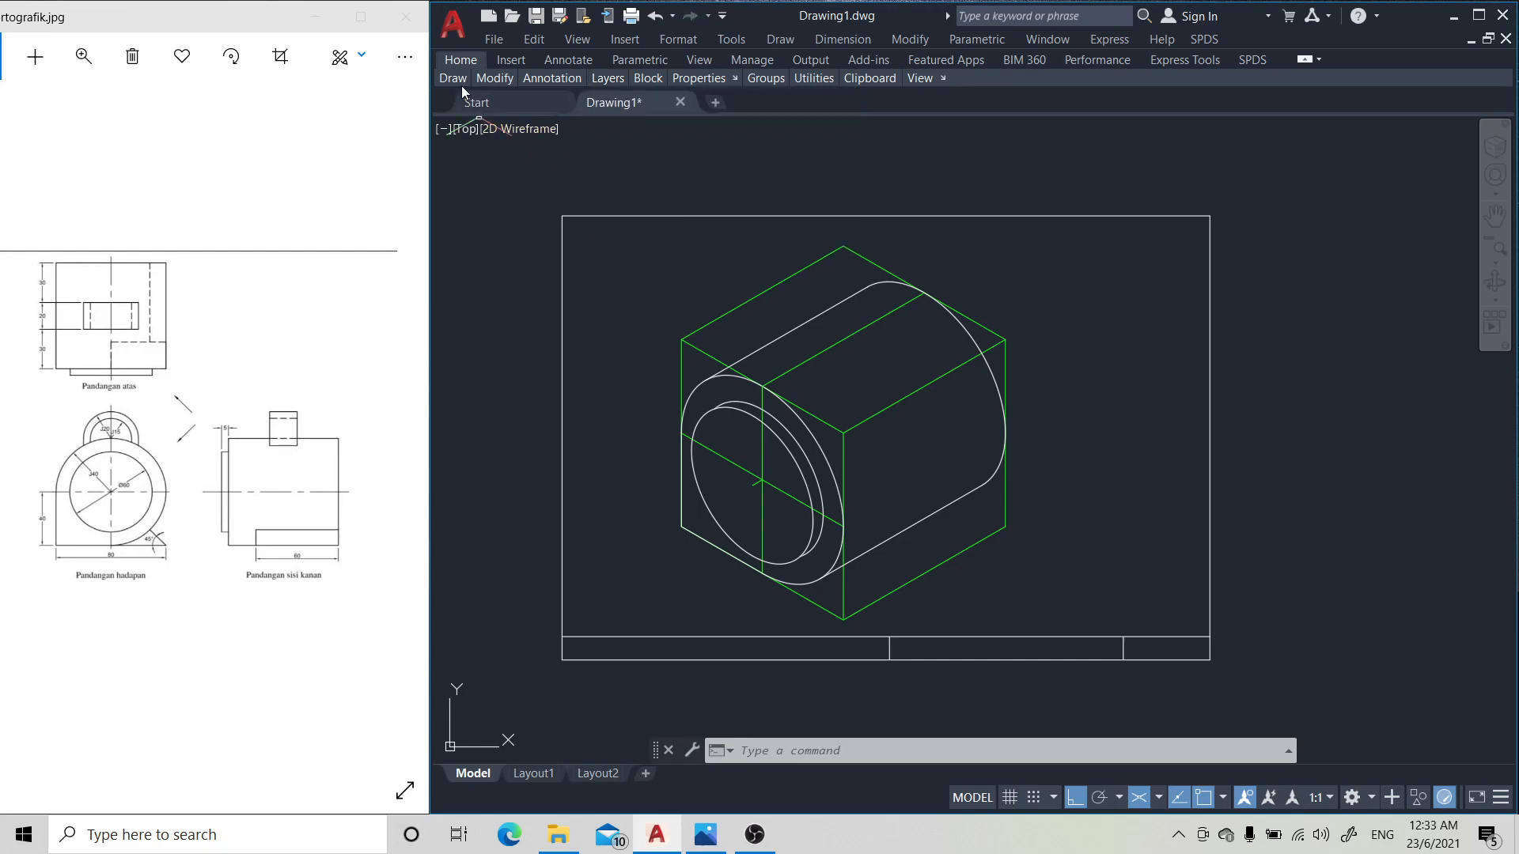
mouse_move(458, 80)
left_click(464, 120)
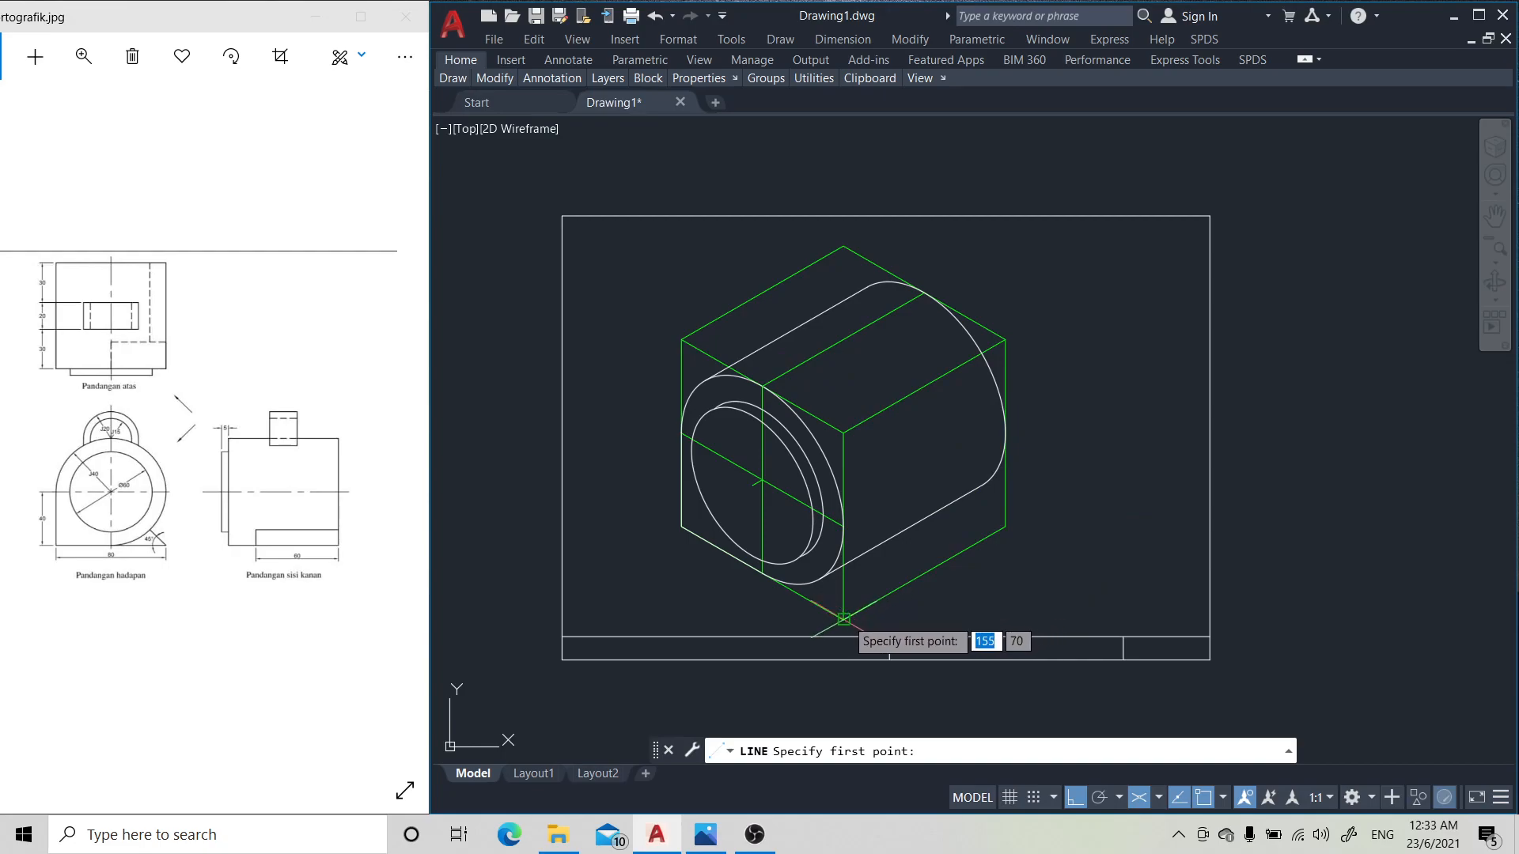
left_click(835, 613)
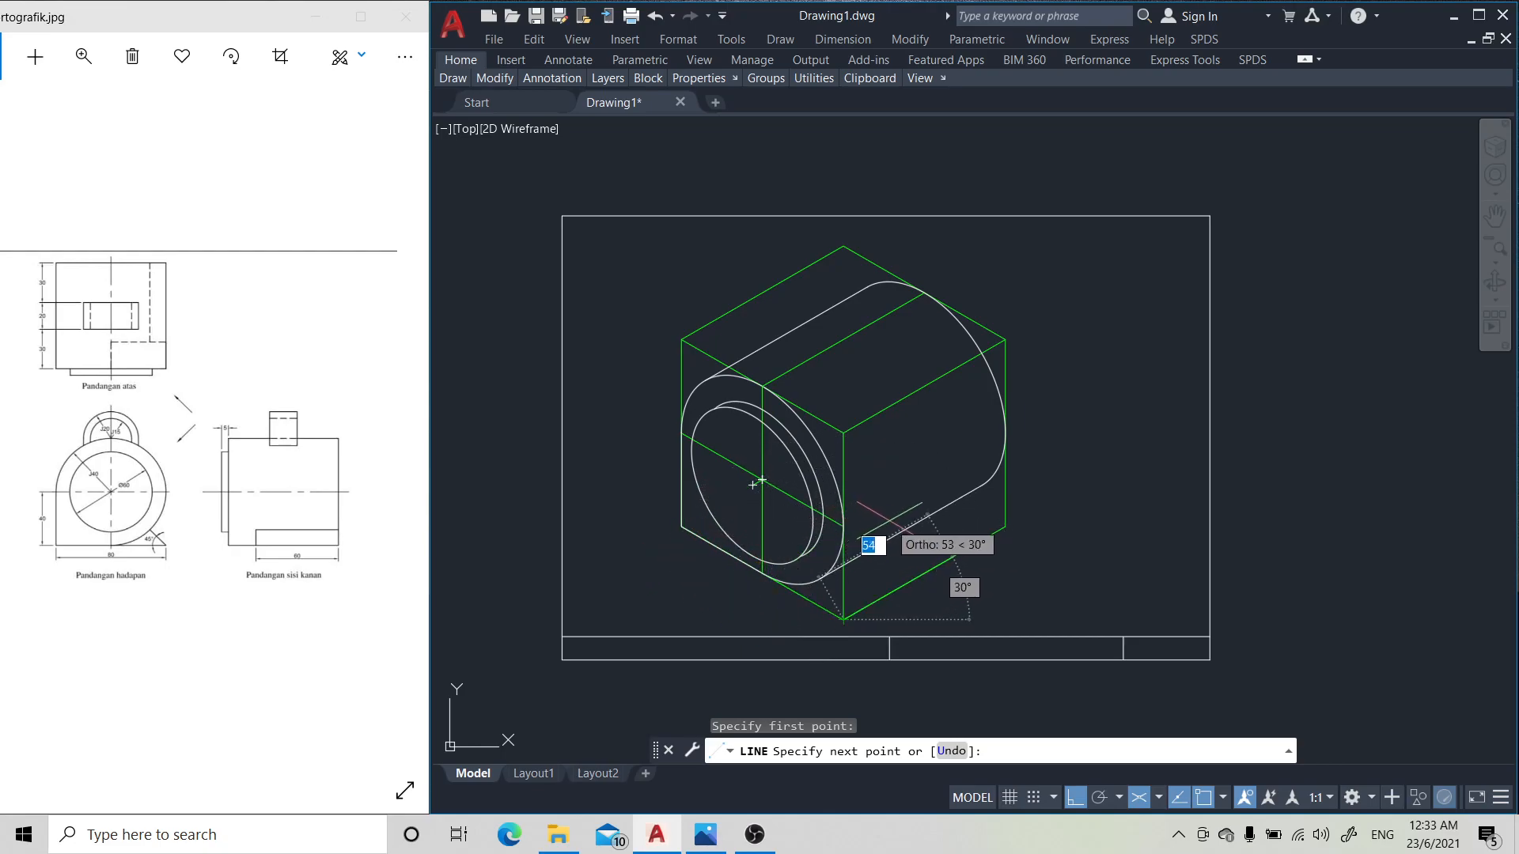
left_click(1075, 797)
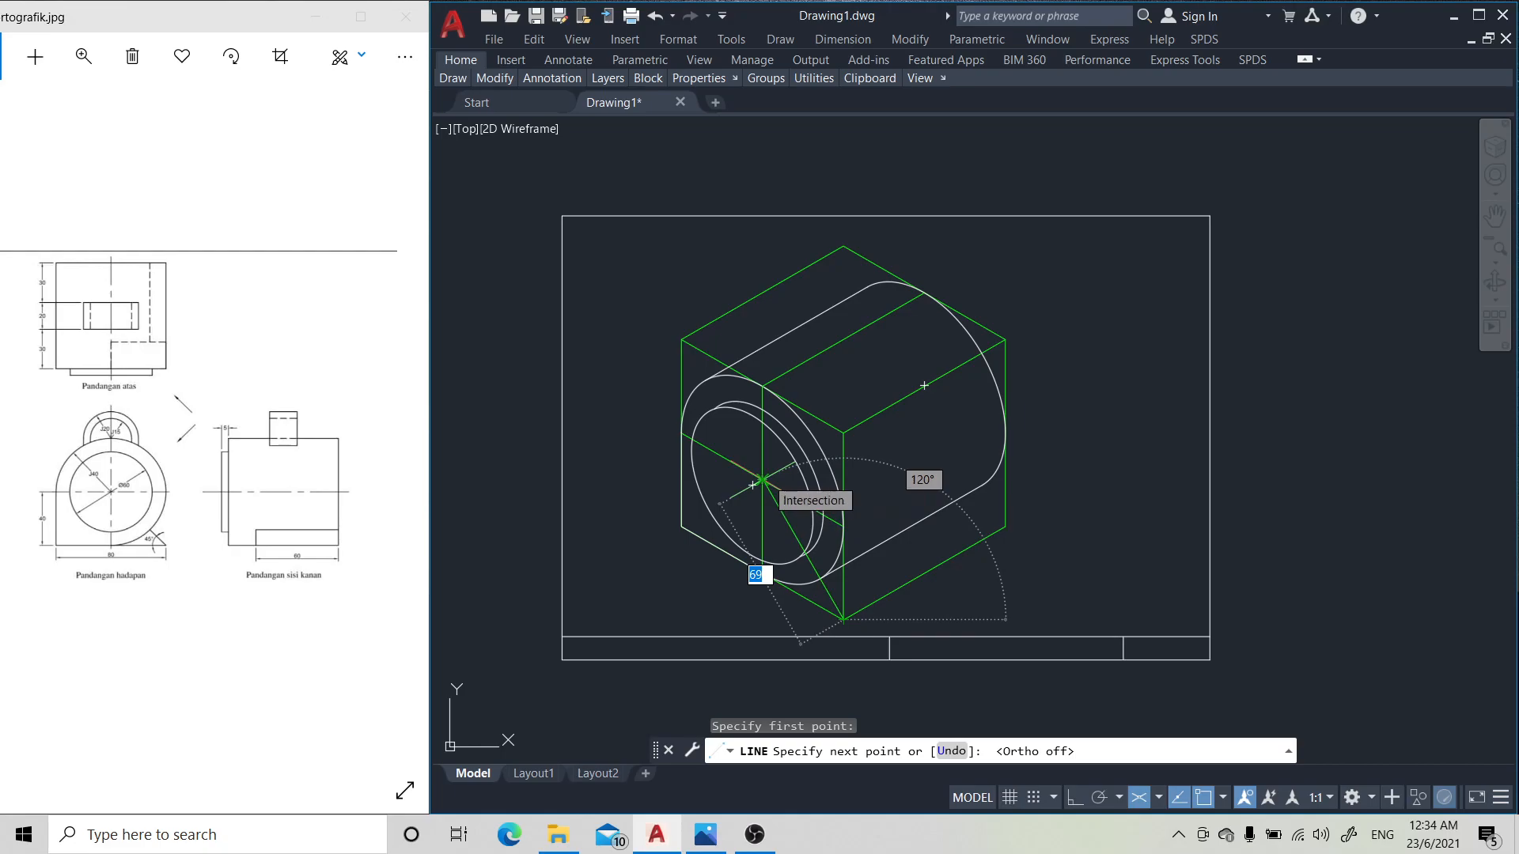
left_click(759, 481)
key("Return")
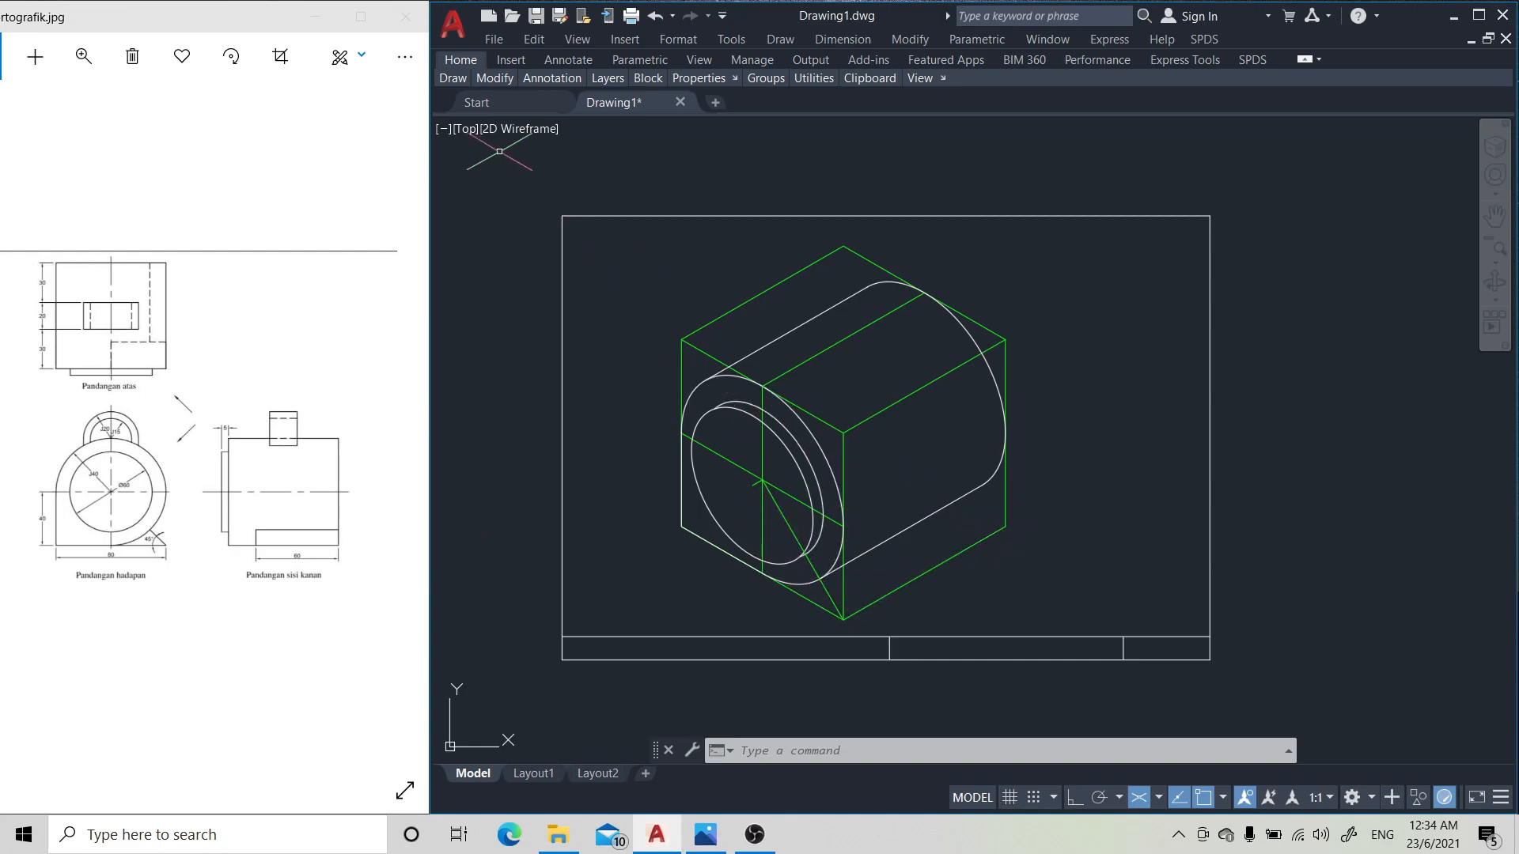
- Move the diagonal construction line from the front face's bottom-right corner to the box's rear bottom-right corner
mouse_move(494, 80)
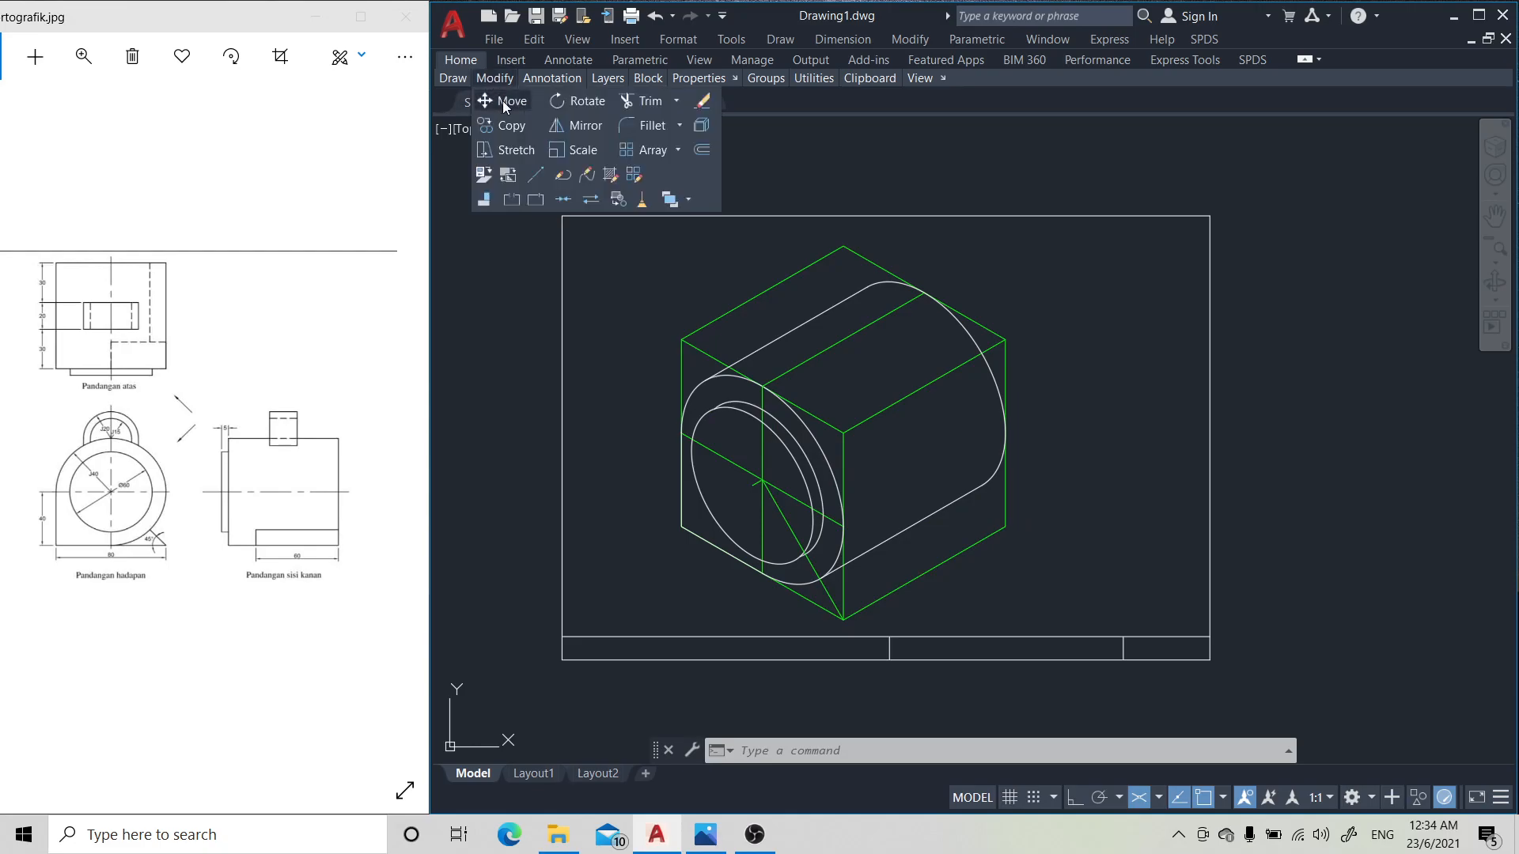
left_click(503, 102)
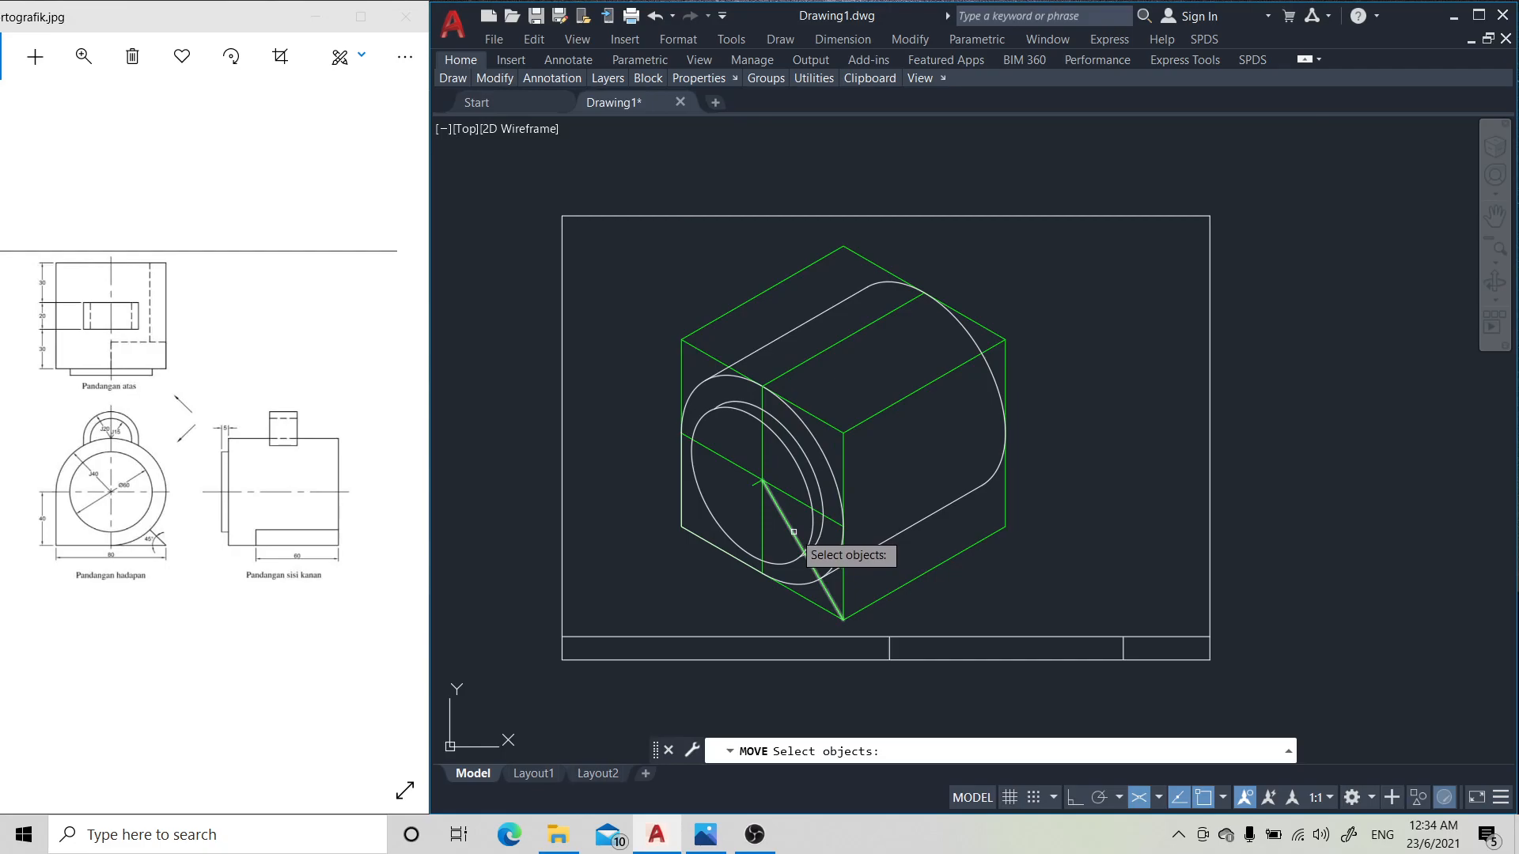
left_click(793, 533)
key("Return")
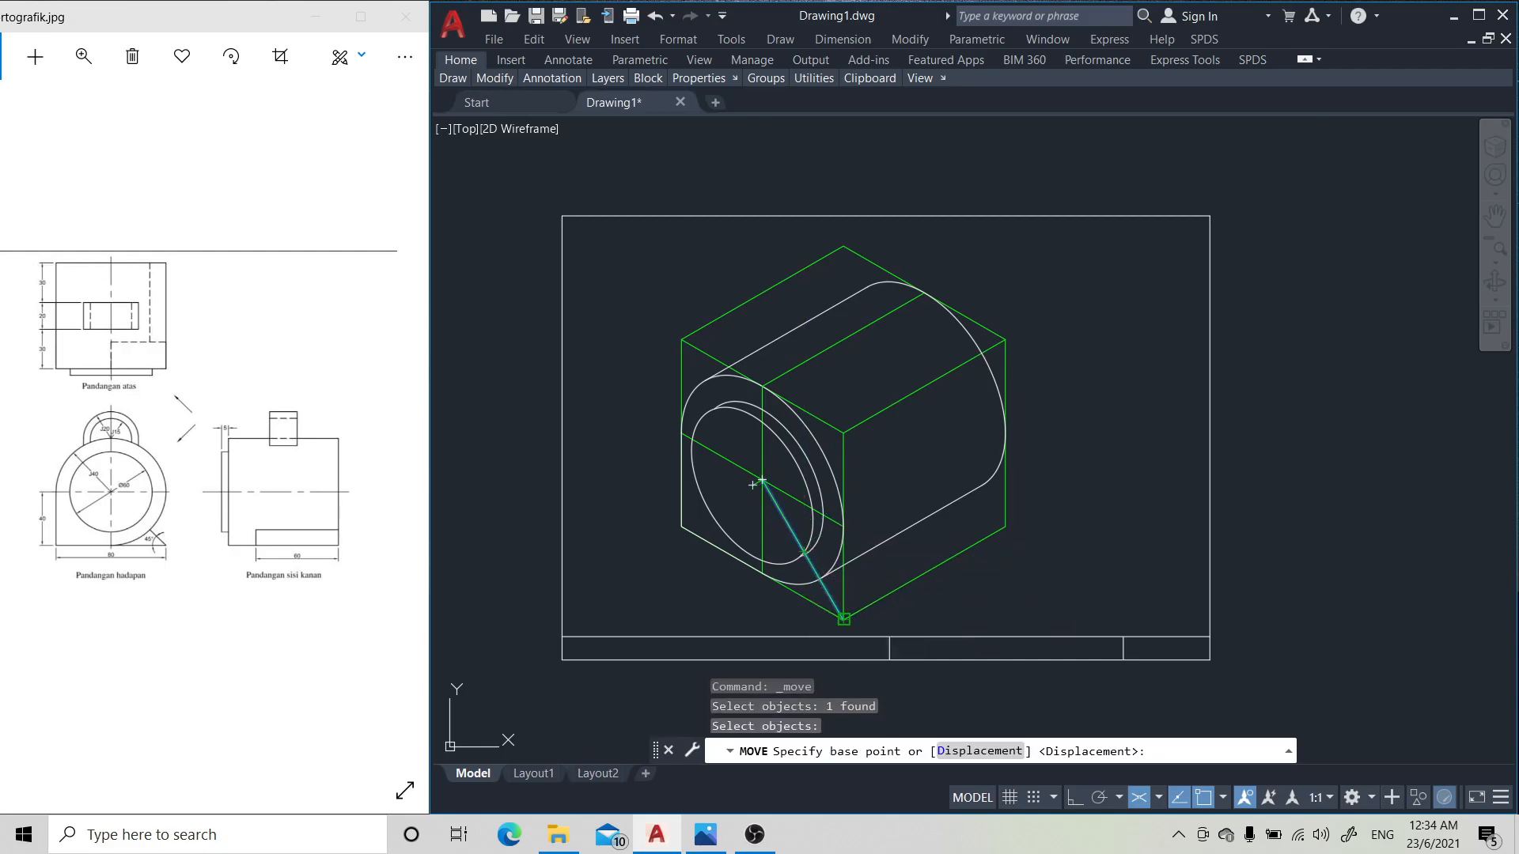
left_click(843, 619)
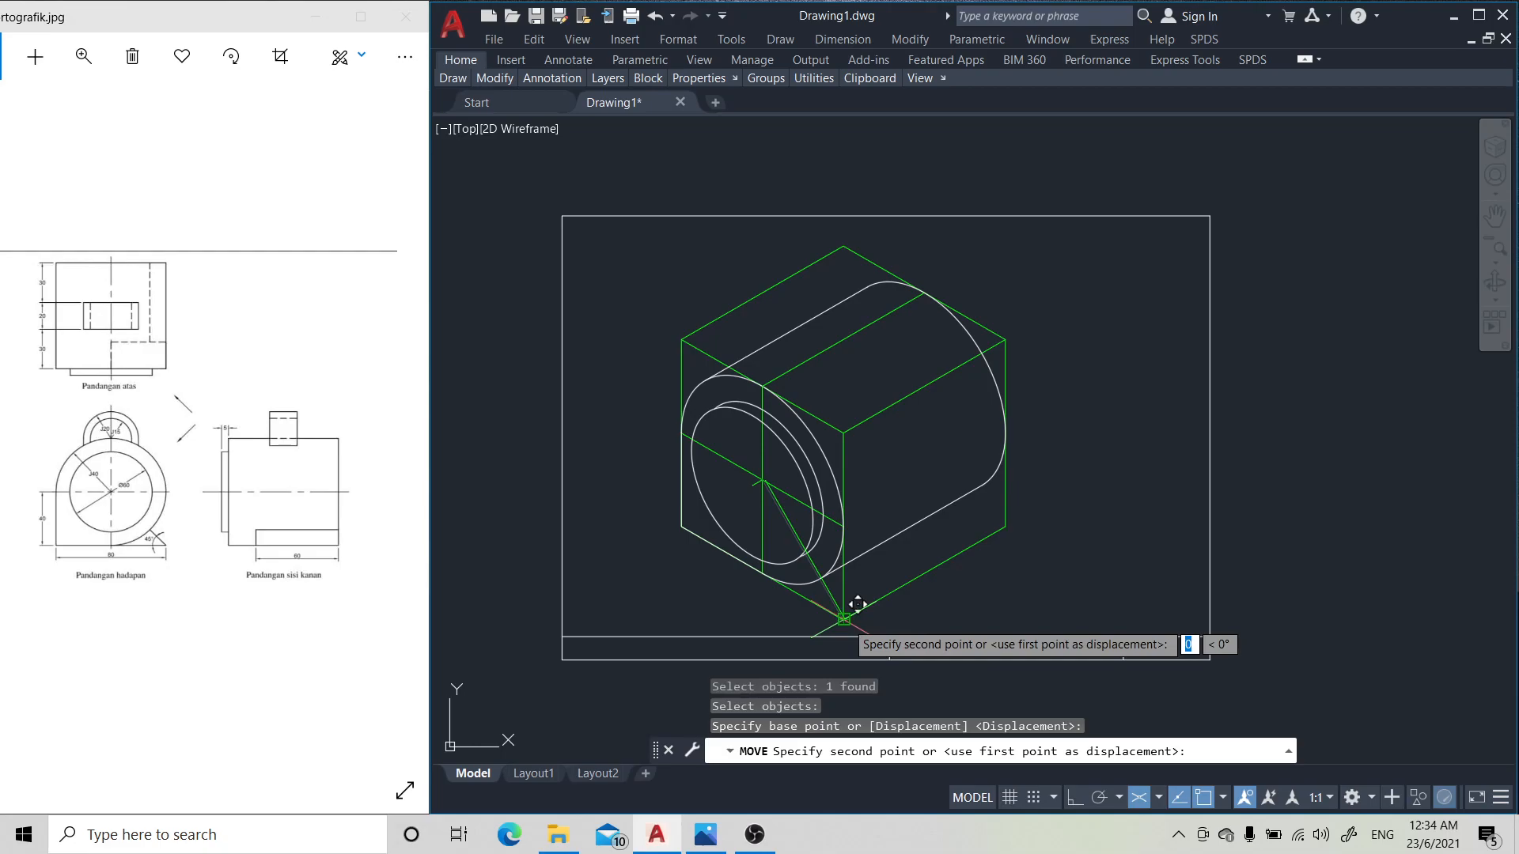
left_click(1004, 526)
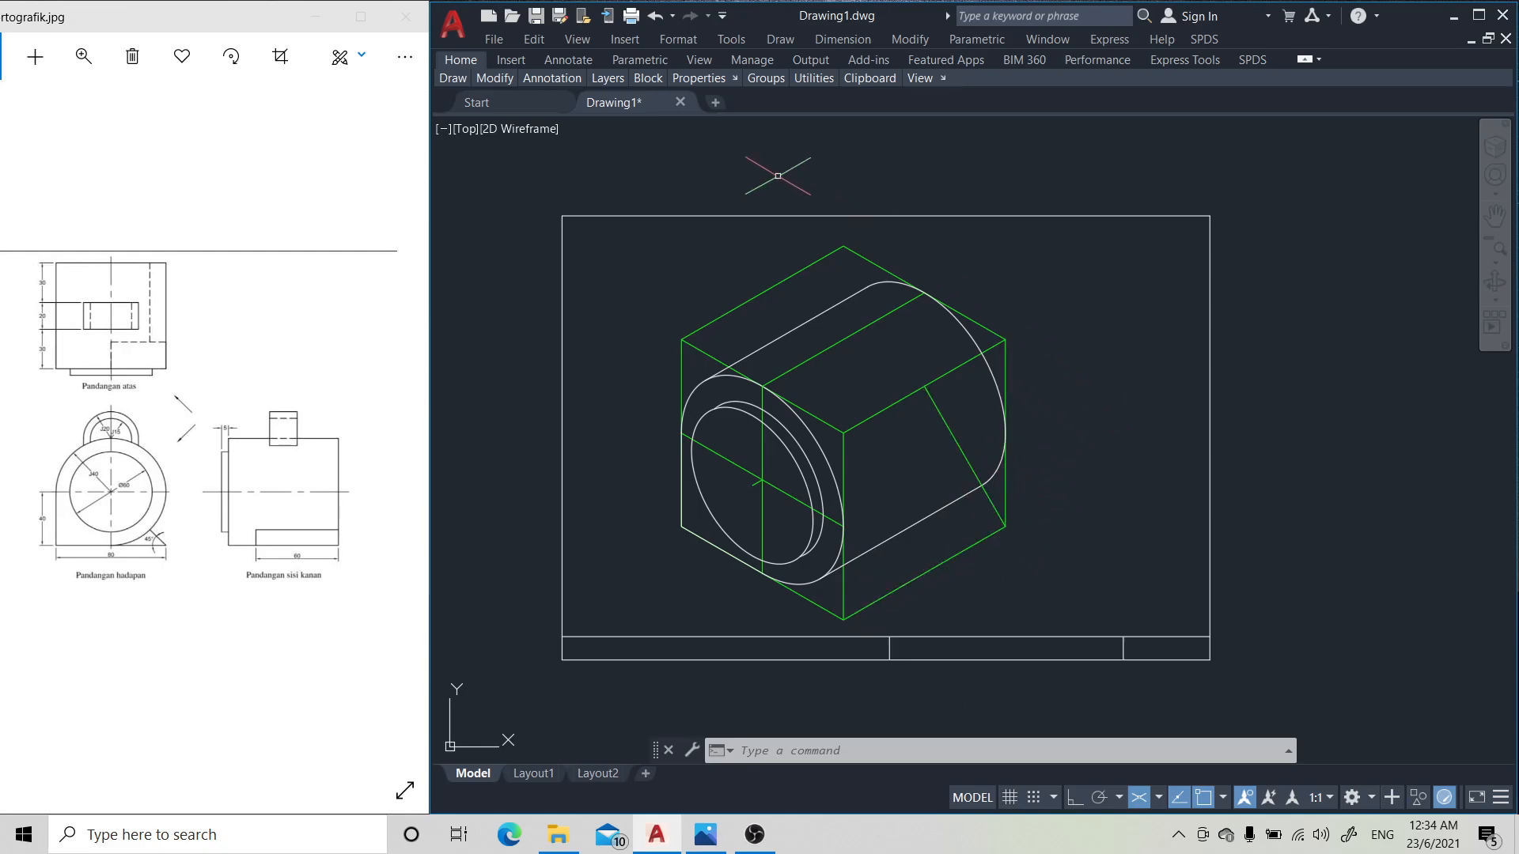
- On the OBJEK layer, draw a short diagonal line from the lower tangent line's rear end to the box's rear bottom-right corner
mouse_move(612, 86)
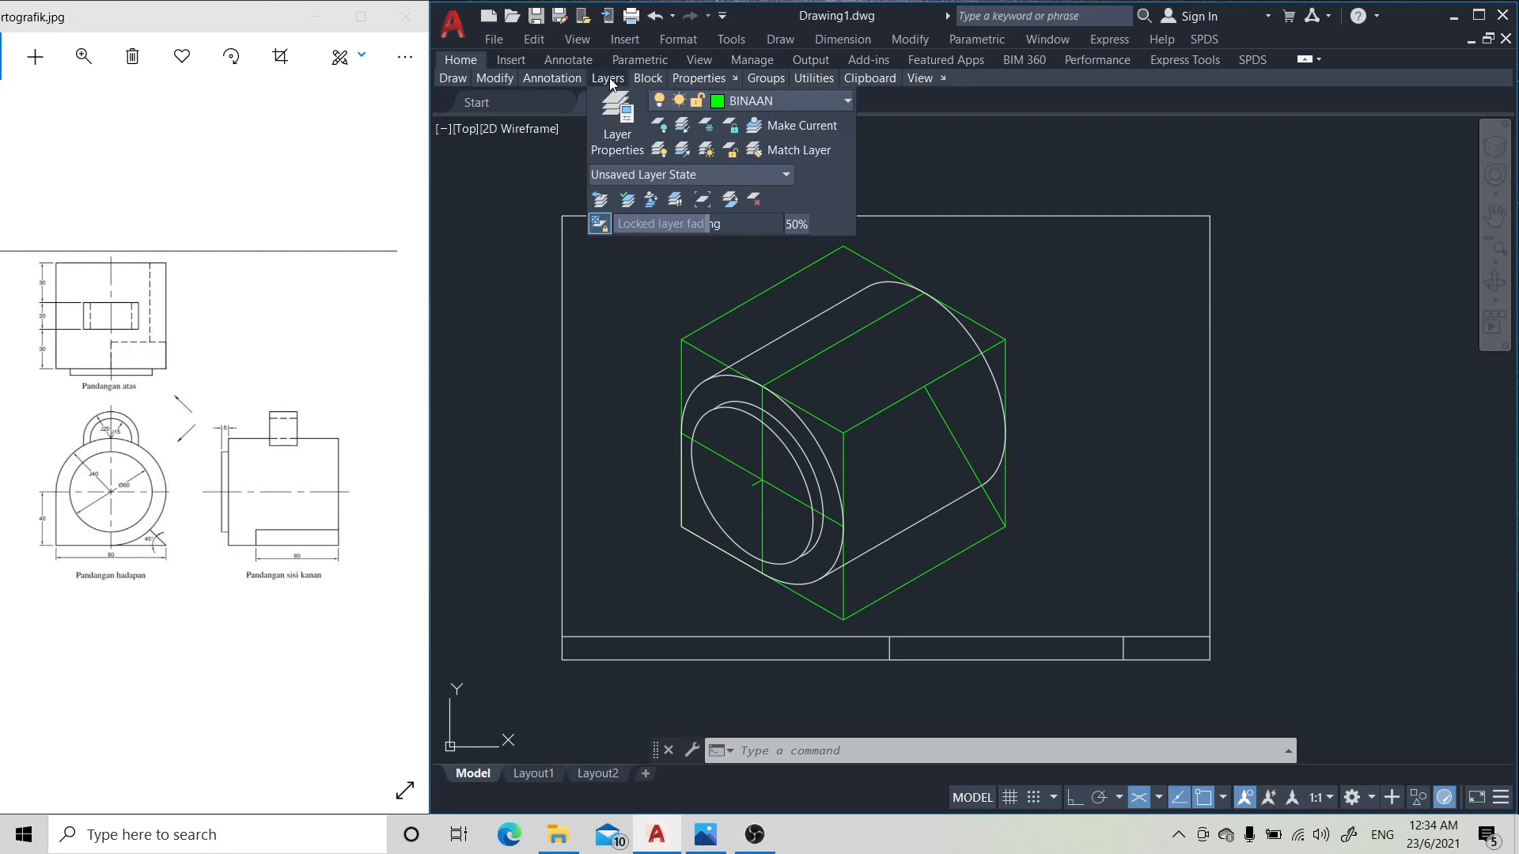
left_click(796, 101)
left_click(762, 242)
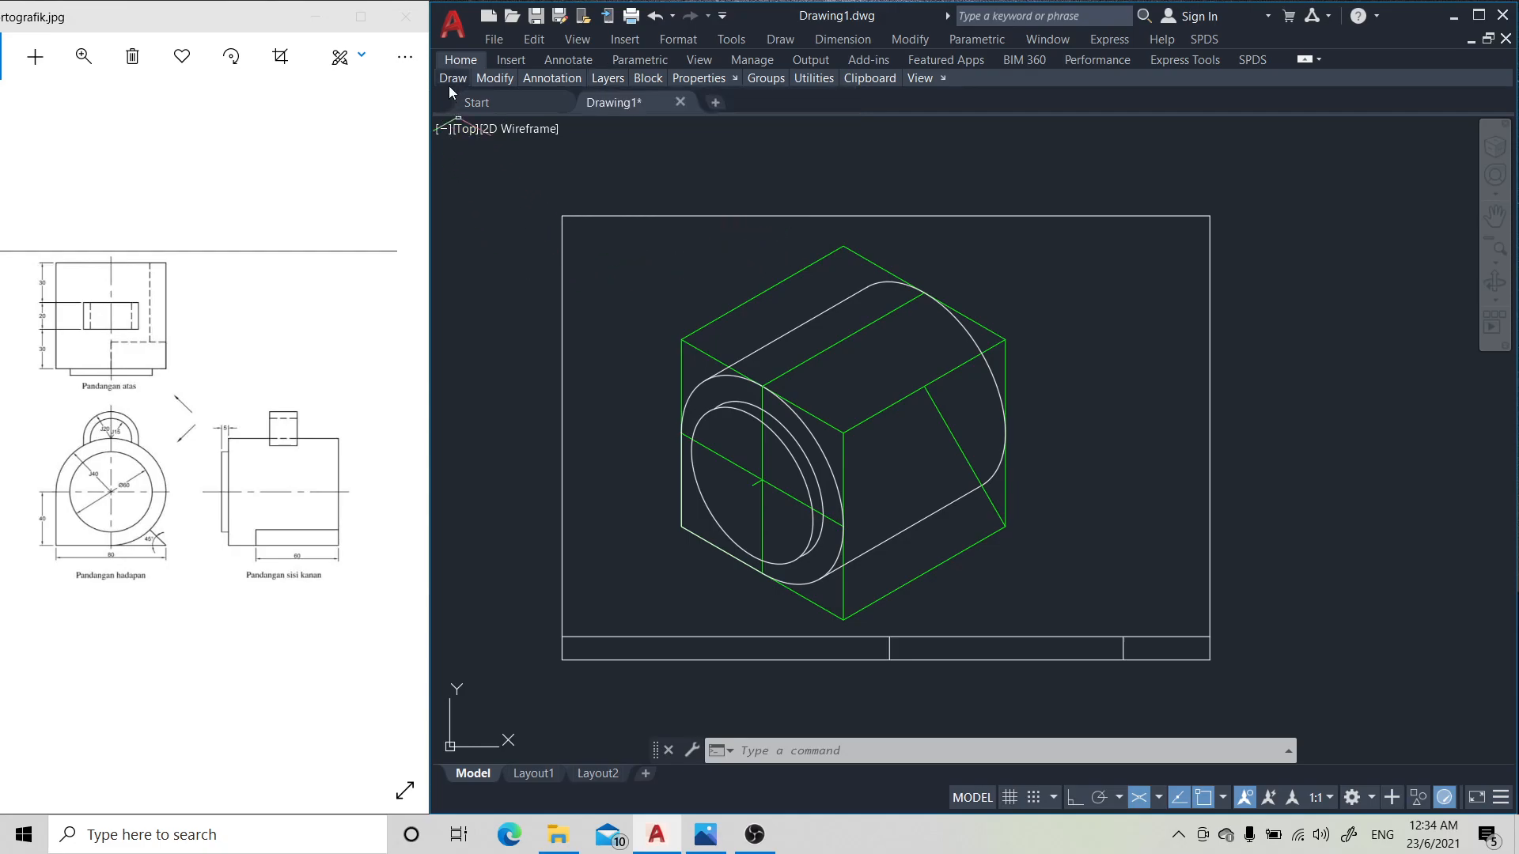
mouse_move(452, 79)
left_click(462, 115)
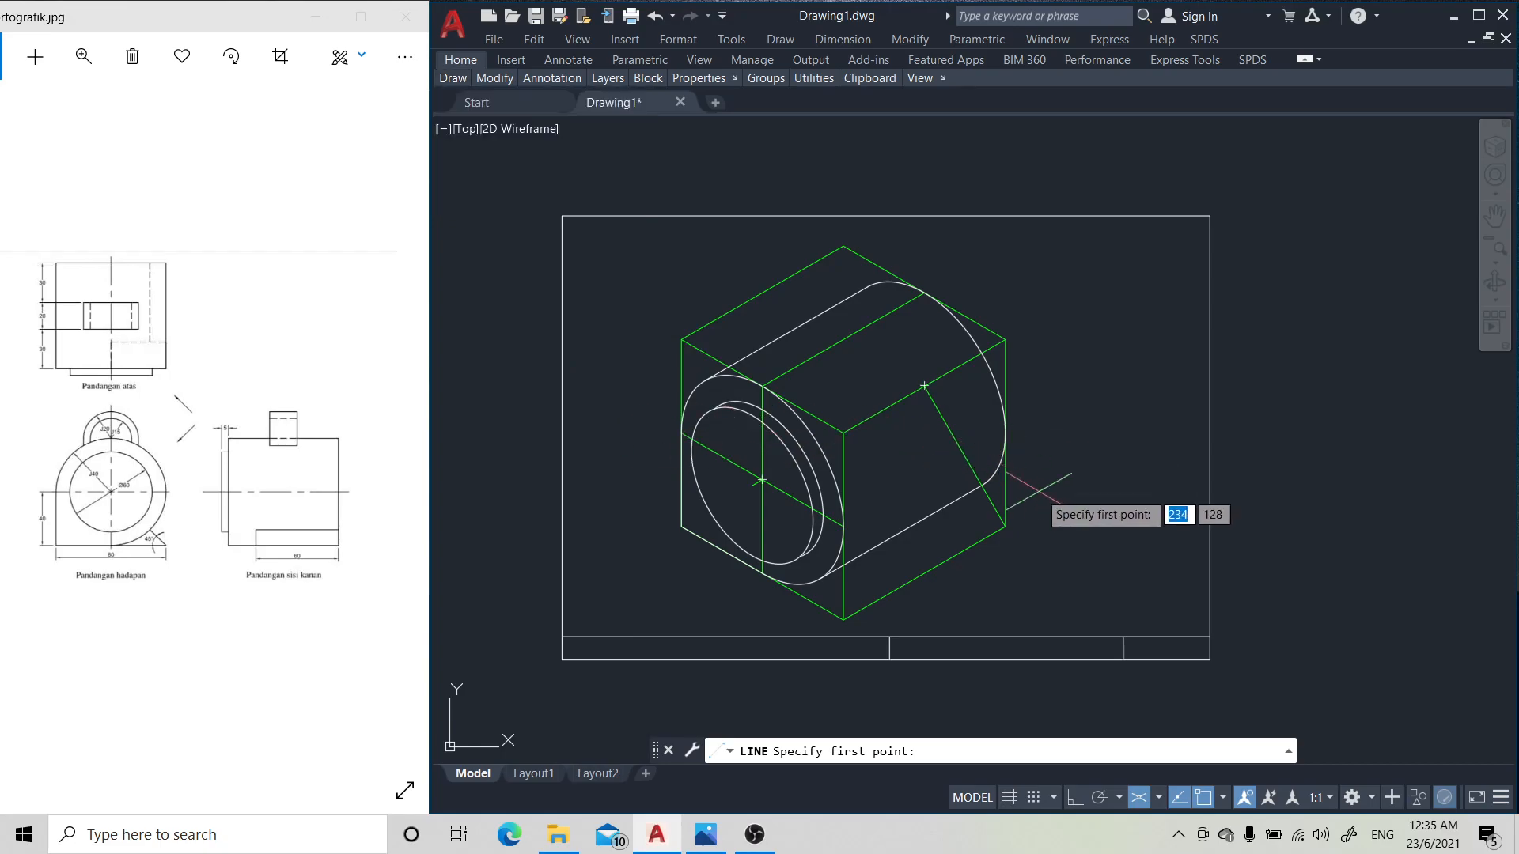
left_click(981, 484)
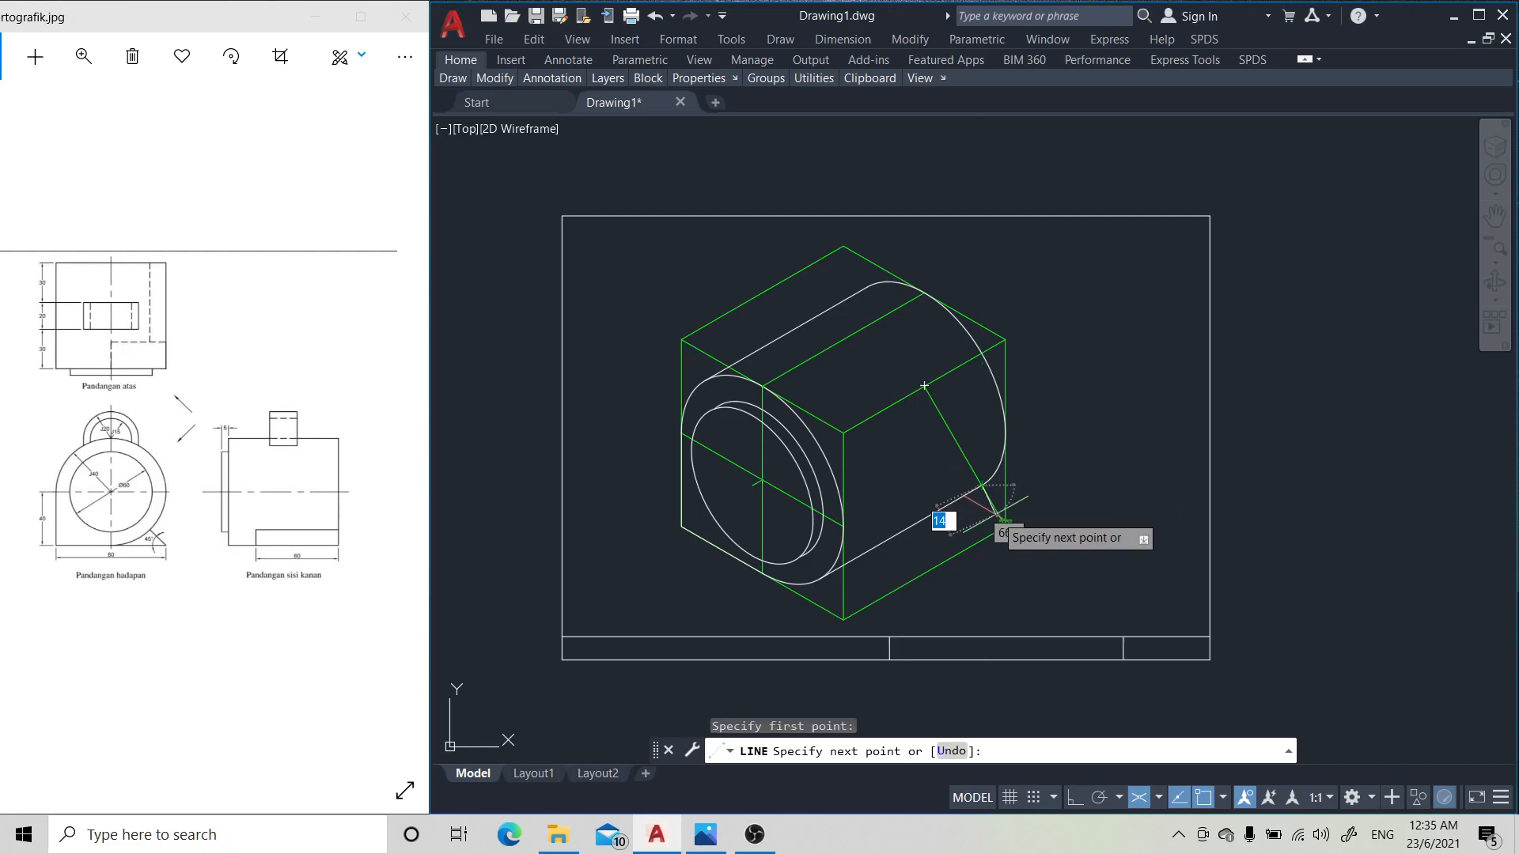
left_click(1005, 525)
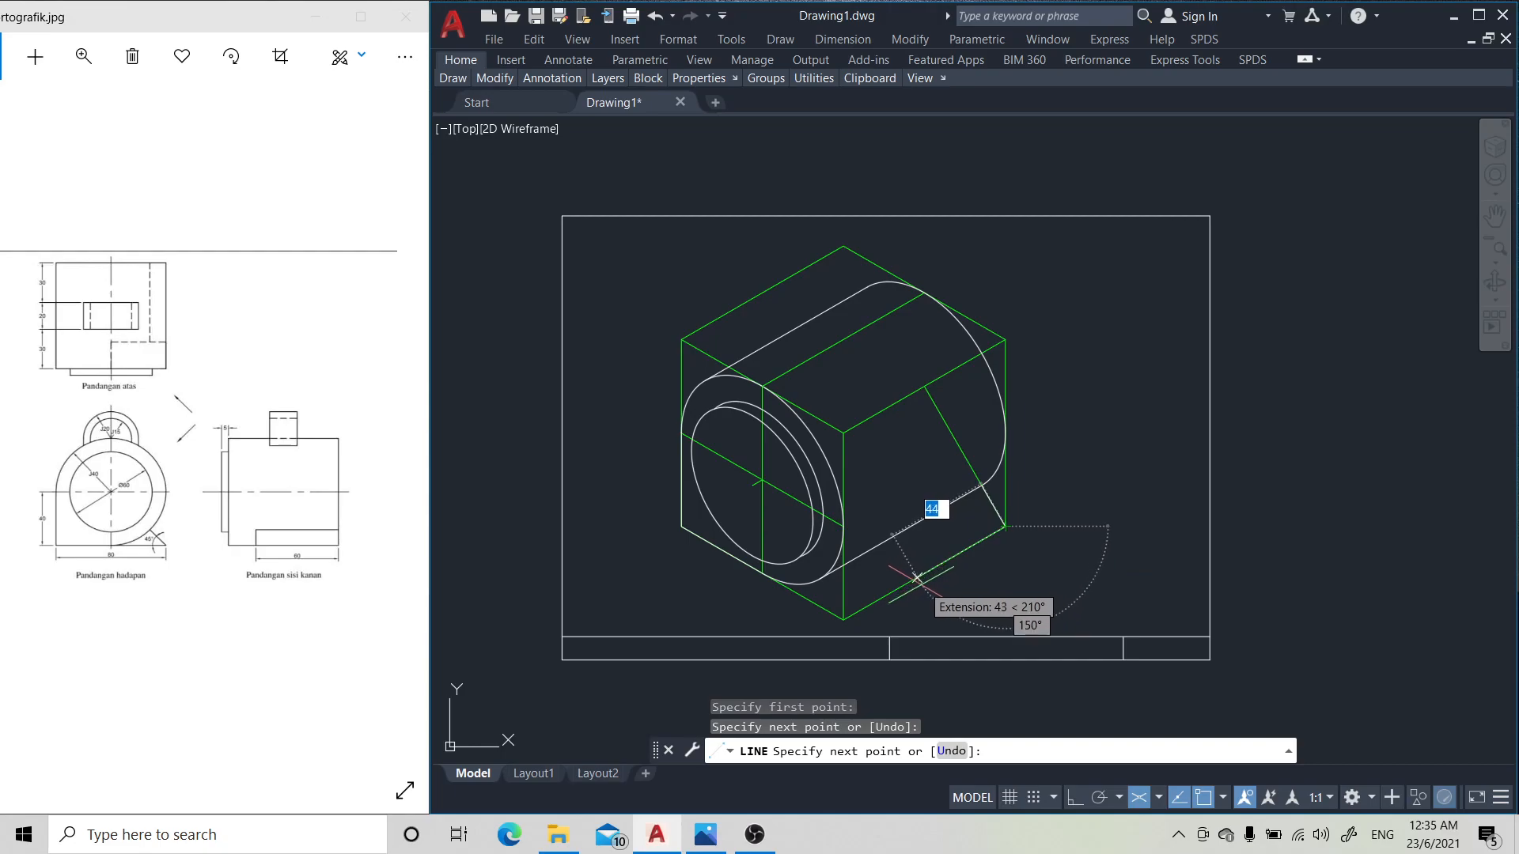
- With Ortho on, continue the line 60 mm forward from the rear bottom-right corner along the box's lower right edge
left_click(1070, 799)
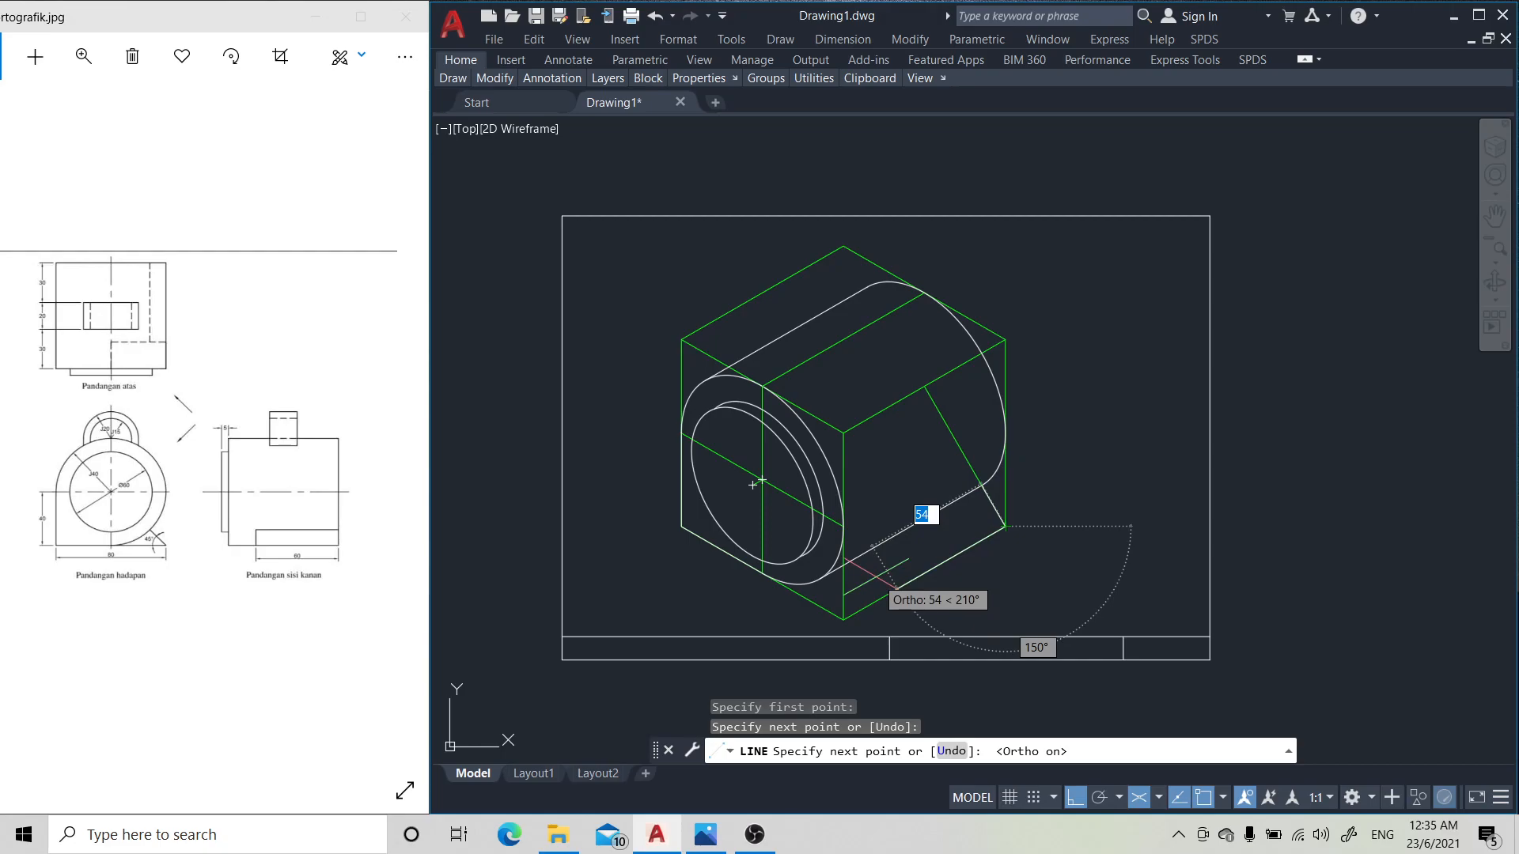
type("60")
key("Return")
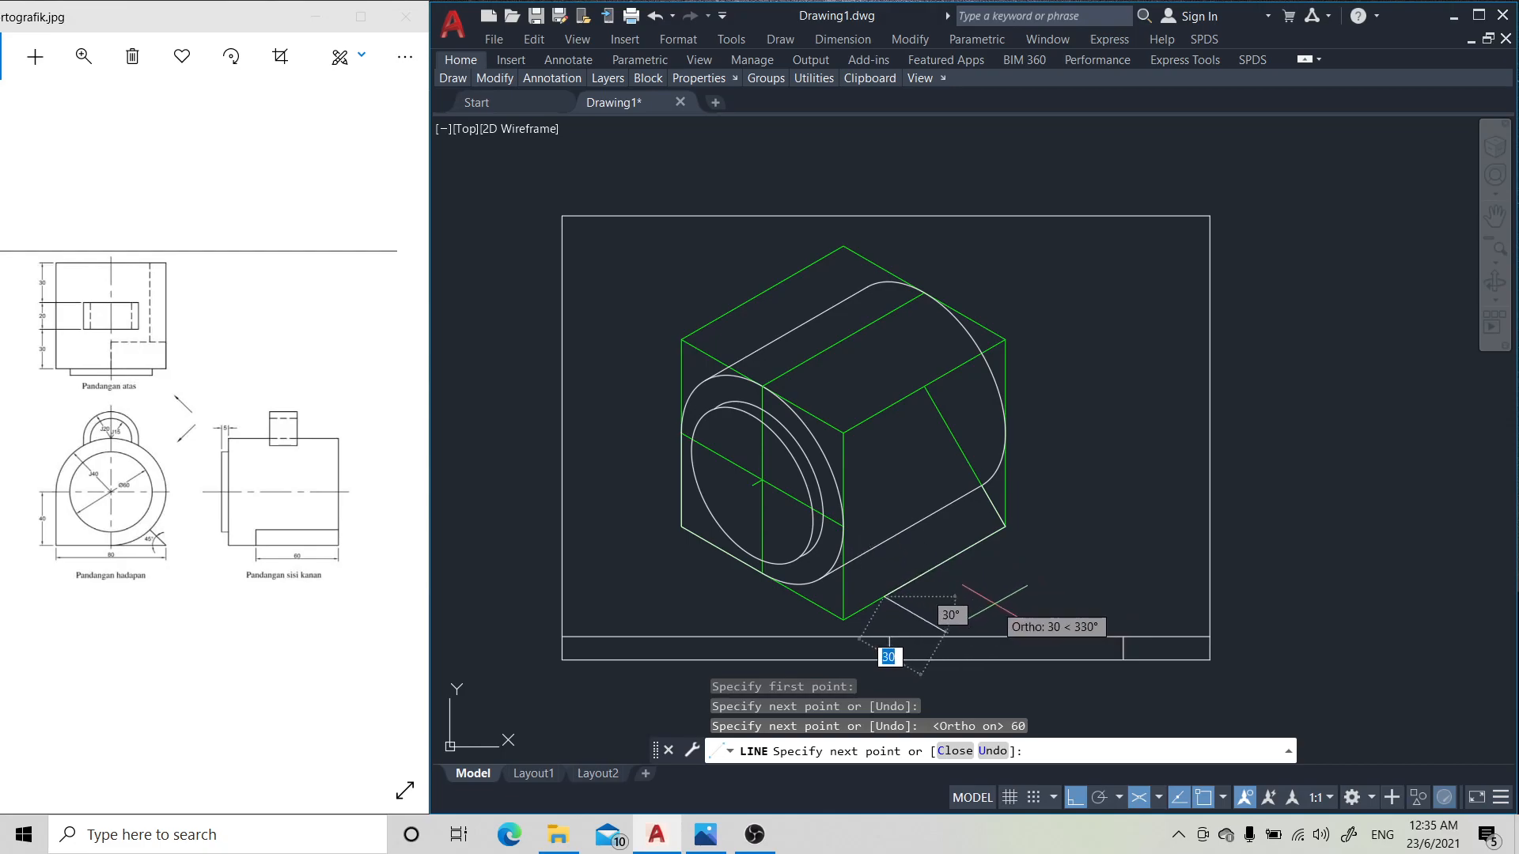
key("Return")
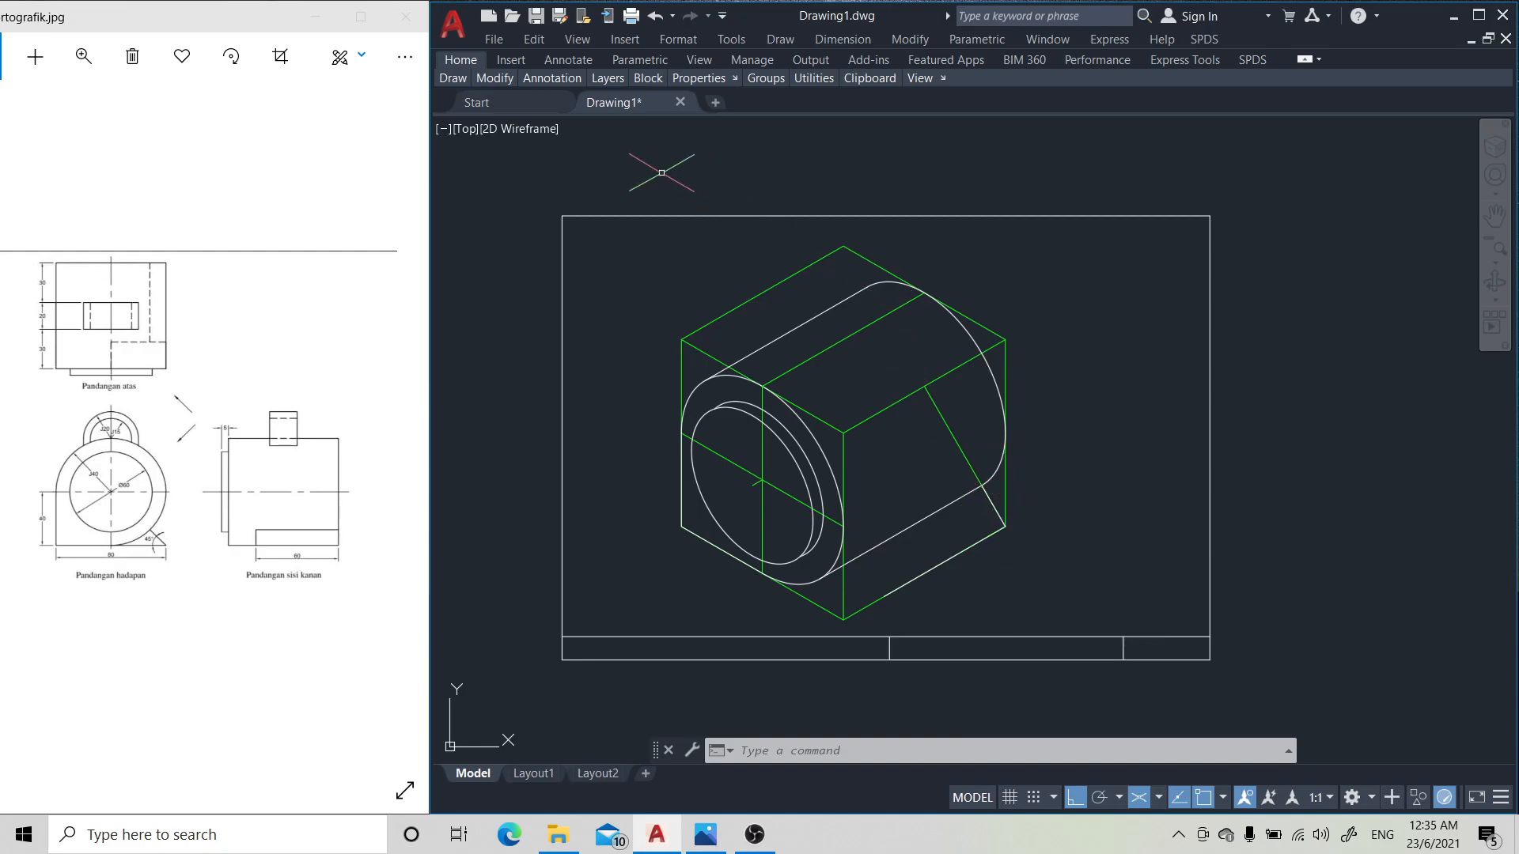
- Copy the short rear diagonal line from the box's rear bottom-right corner to the front end of the 60 mm line
mouse_move(500, 82)
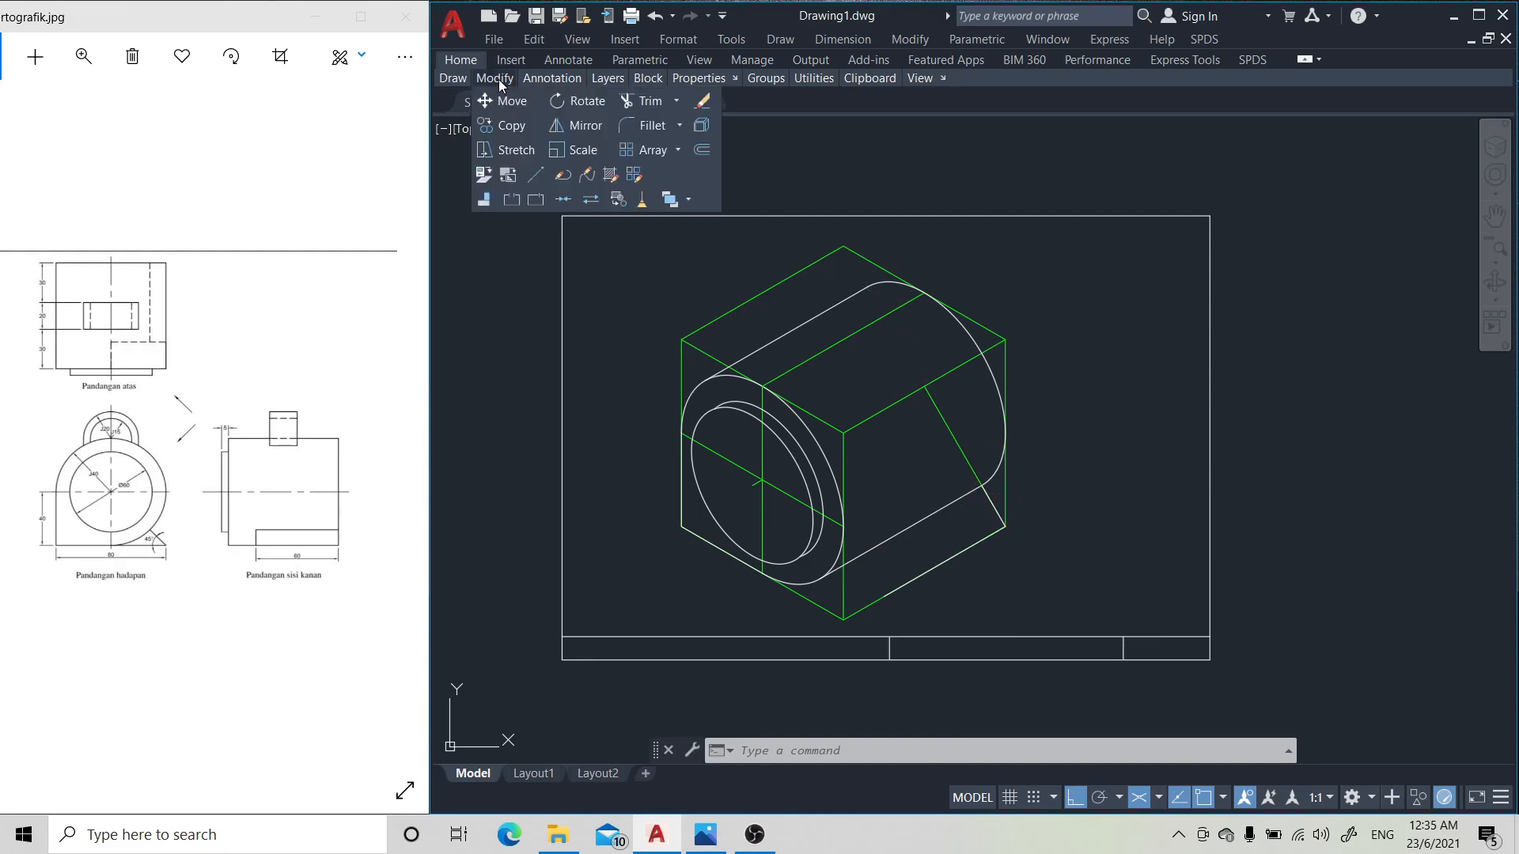
left_click(510, 125)
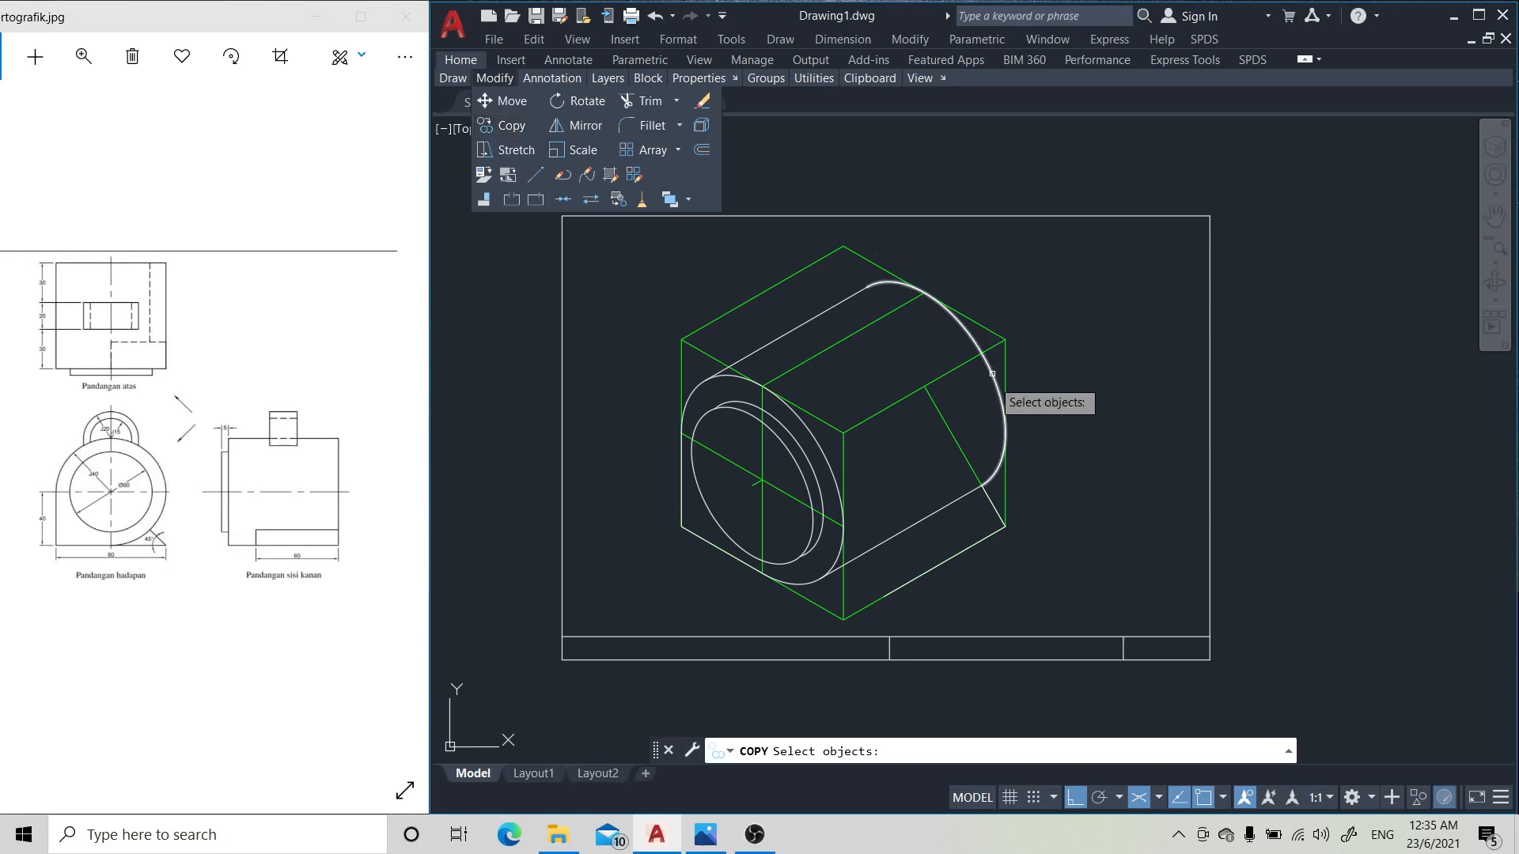
left_click(990, 504)
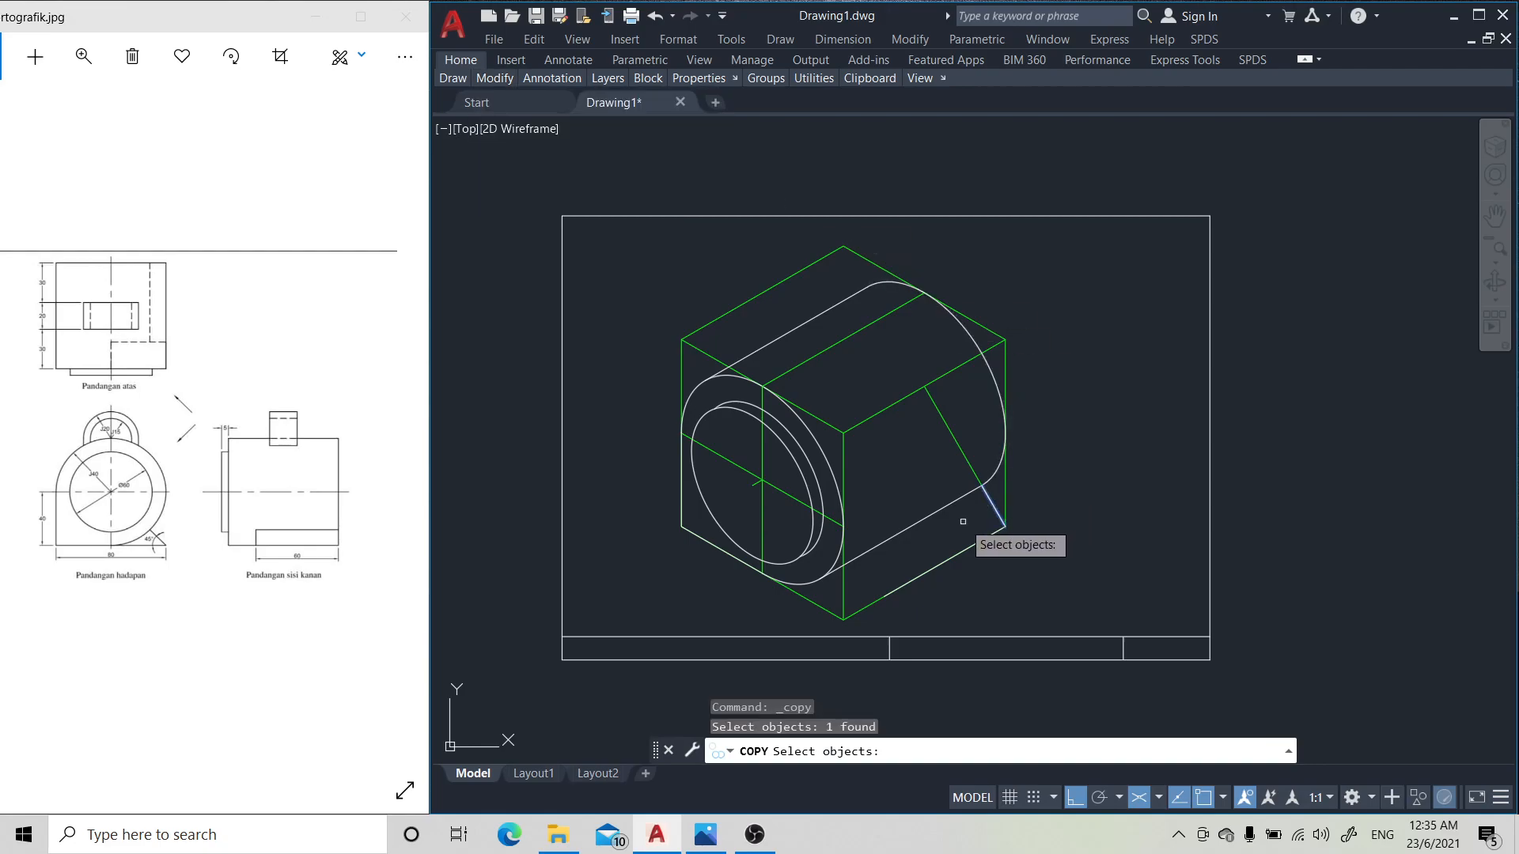
key("Return")
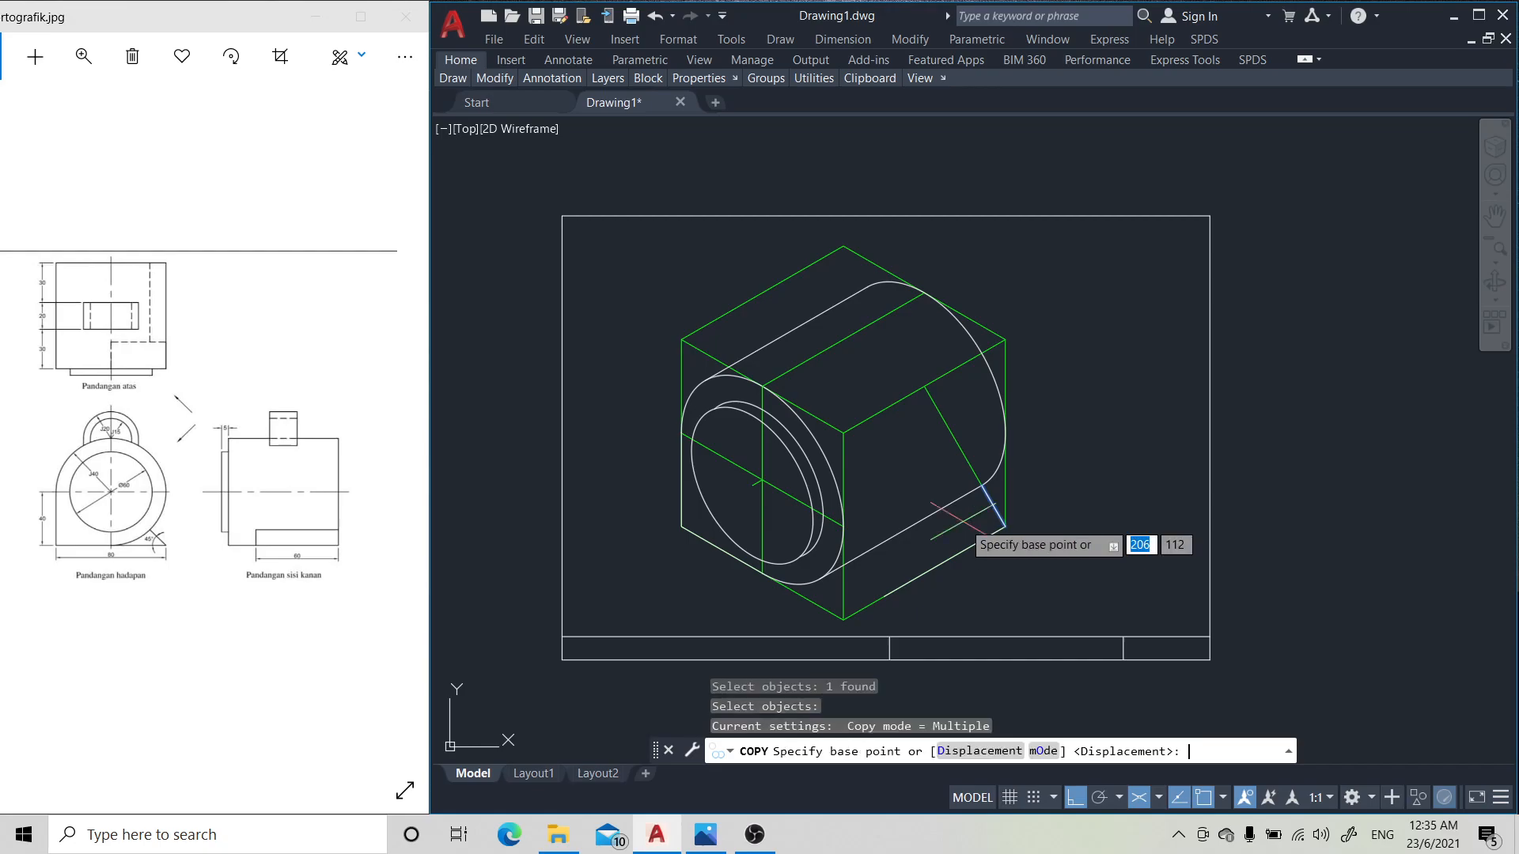
left_click(1006, 525)
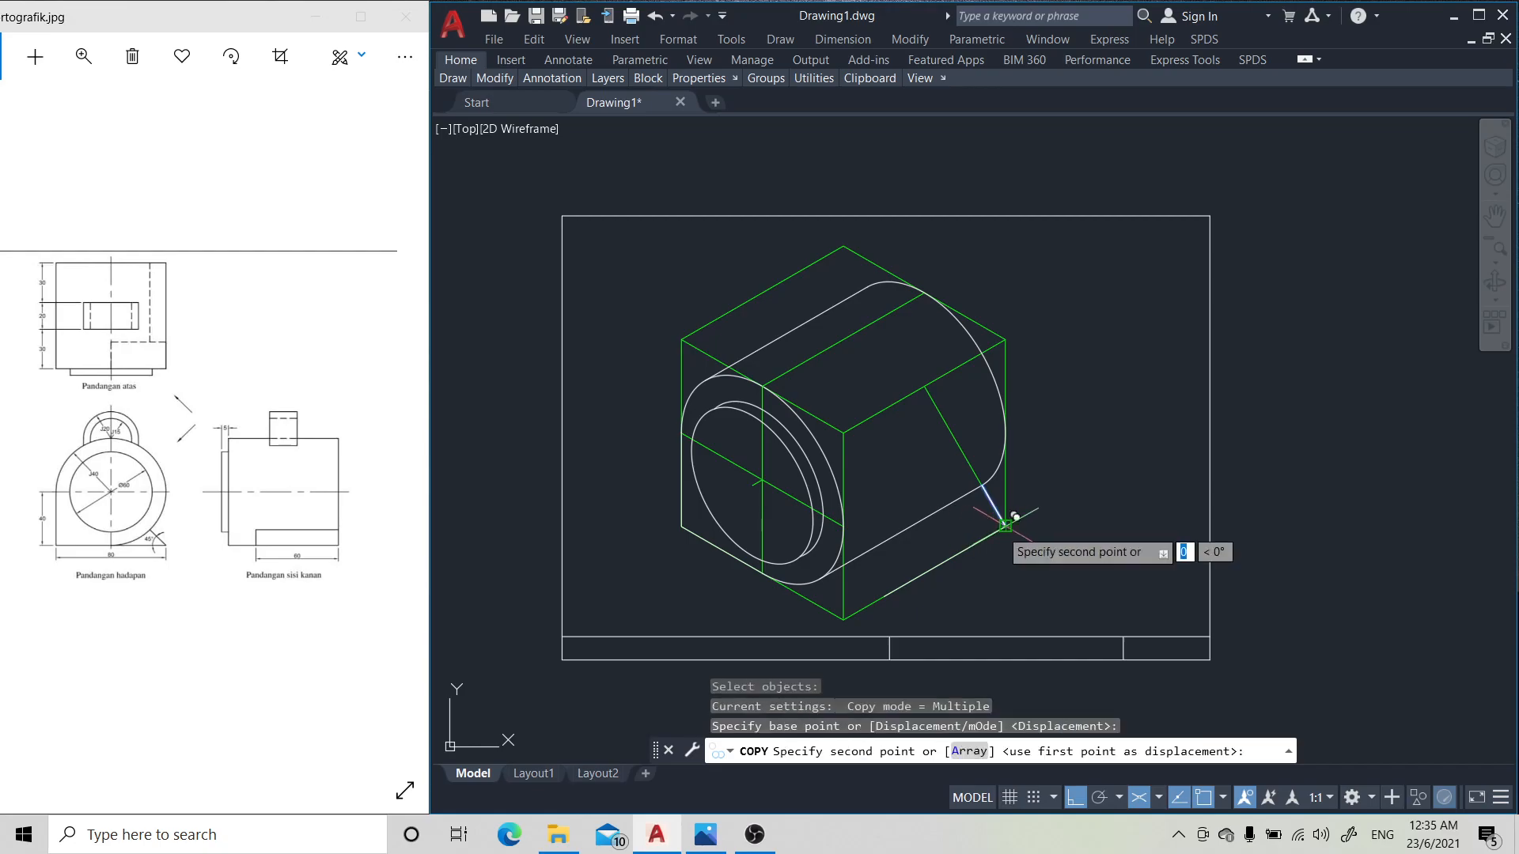
left_click(884, 595)
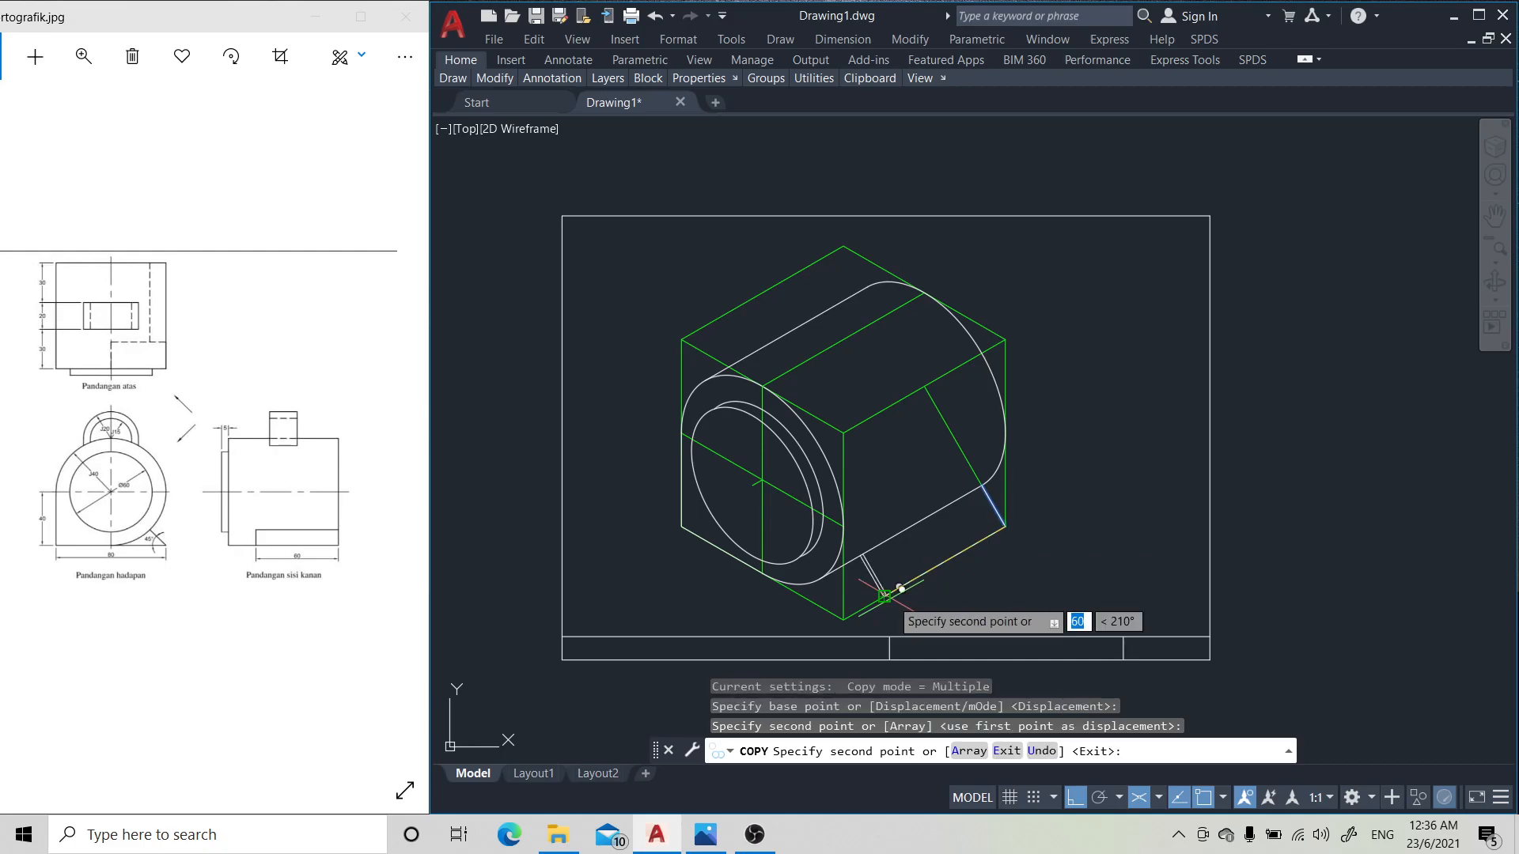
key("Return")
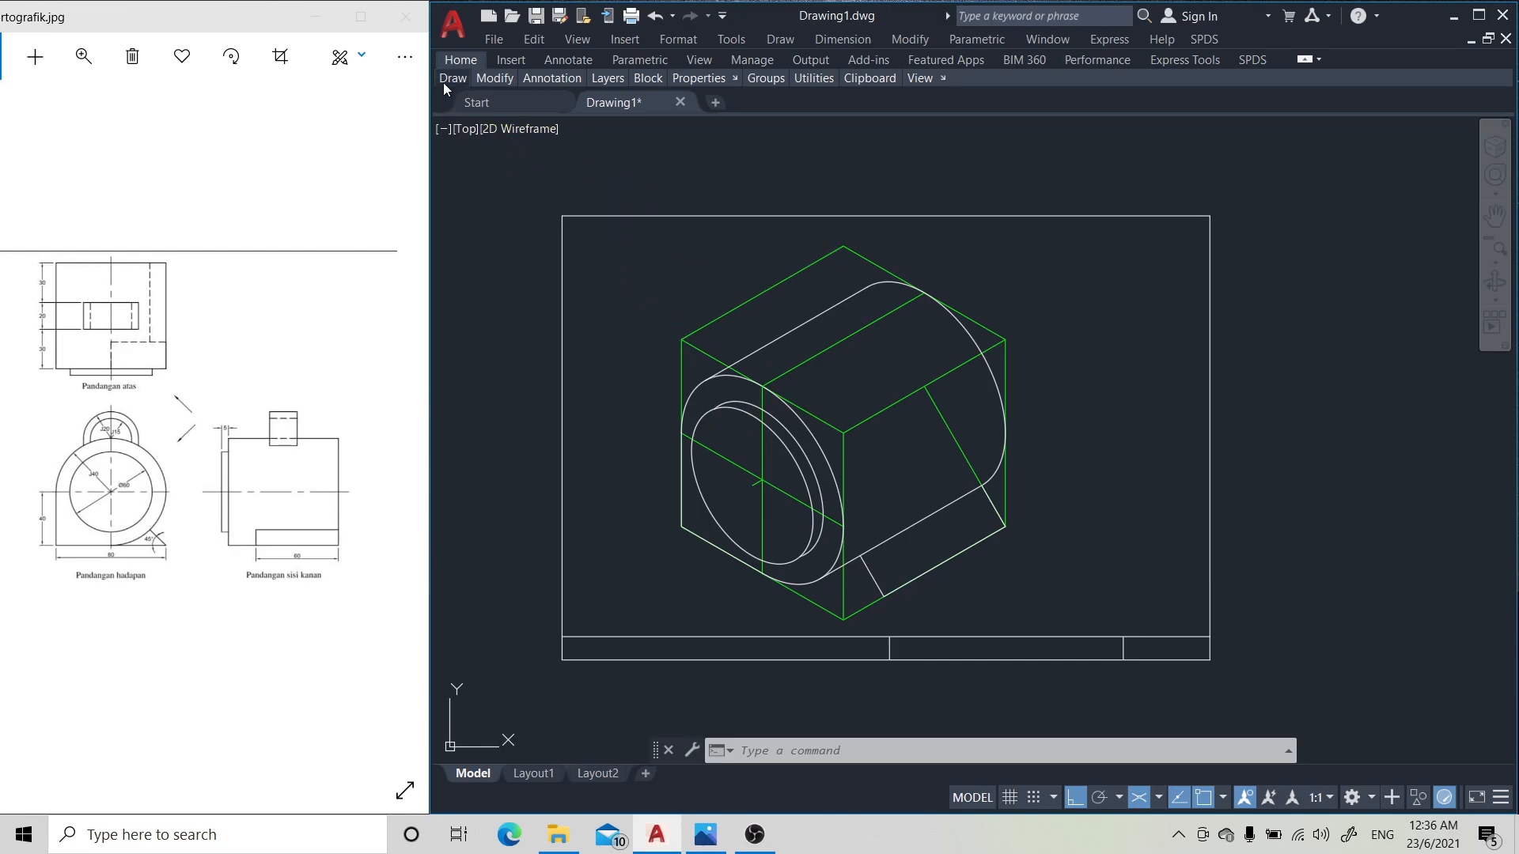
- With Ortho on, draw a line about 54 mm long at 150° from the 60 mm line's front end across the circular front face
mouse_move(444, 82)
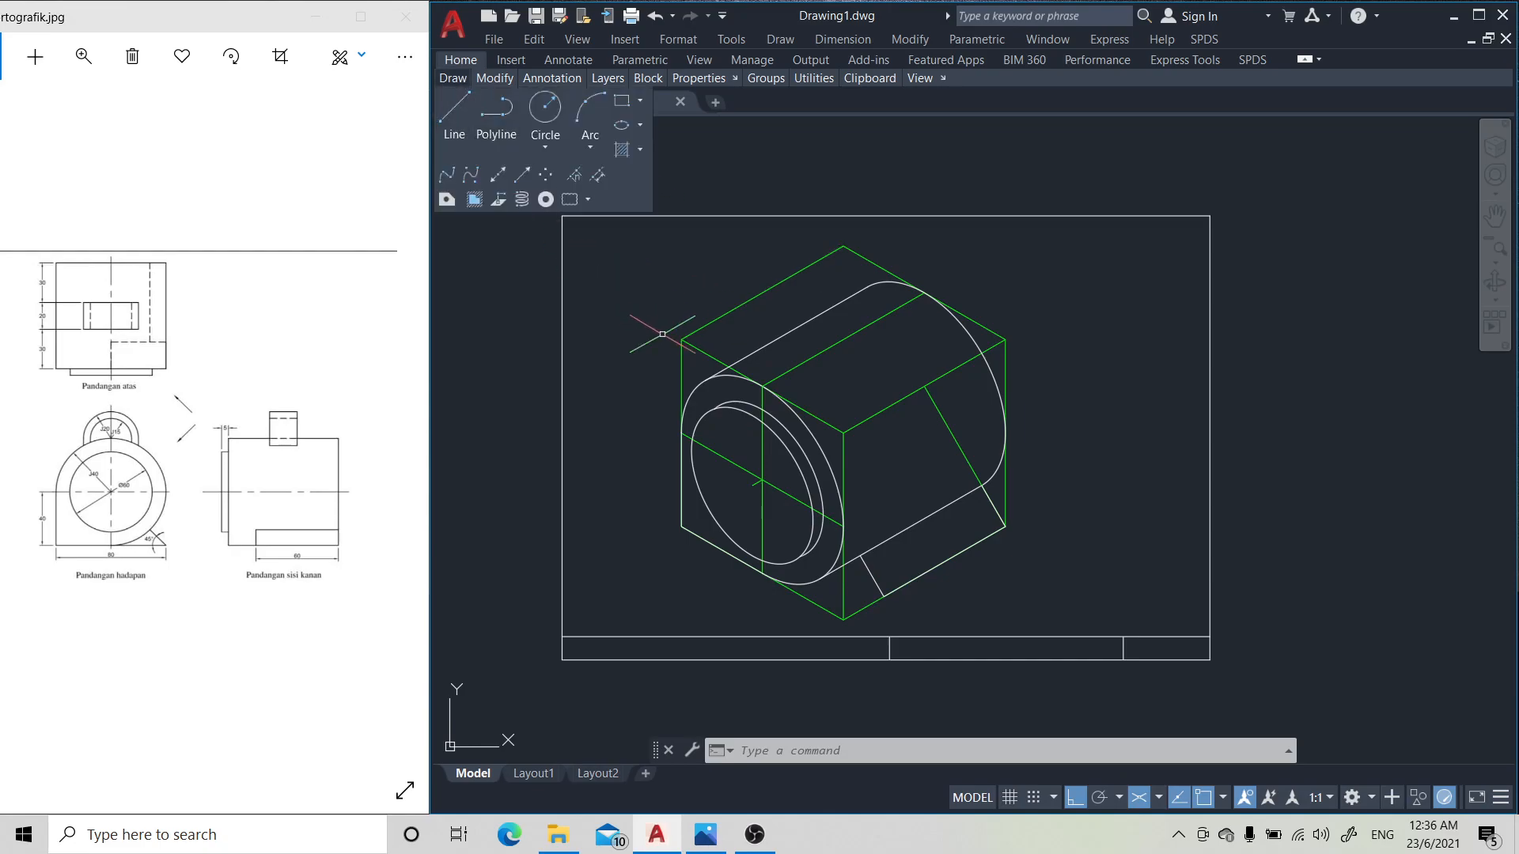
left_click(455, 115)
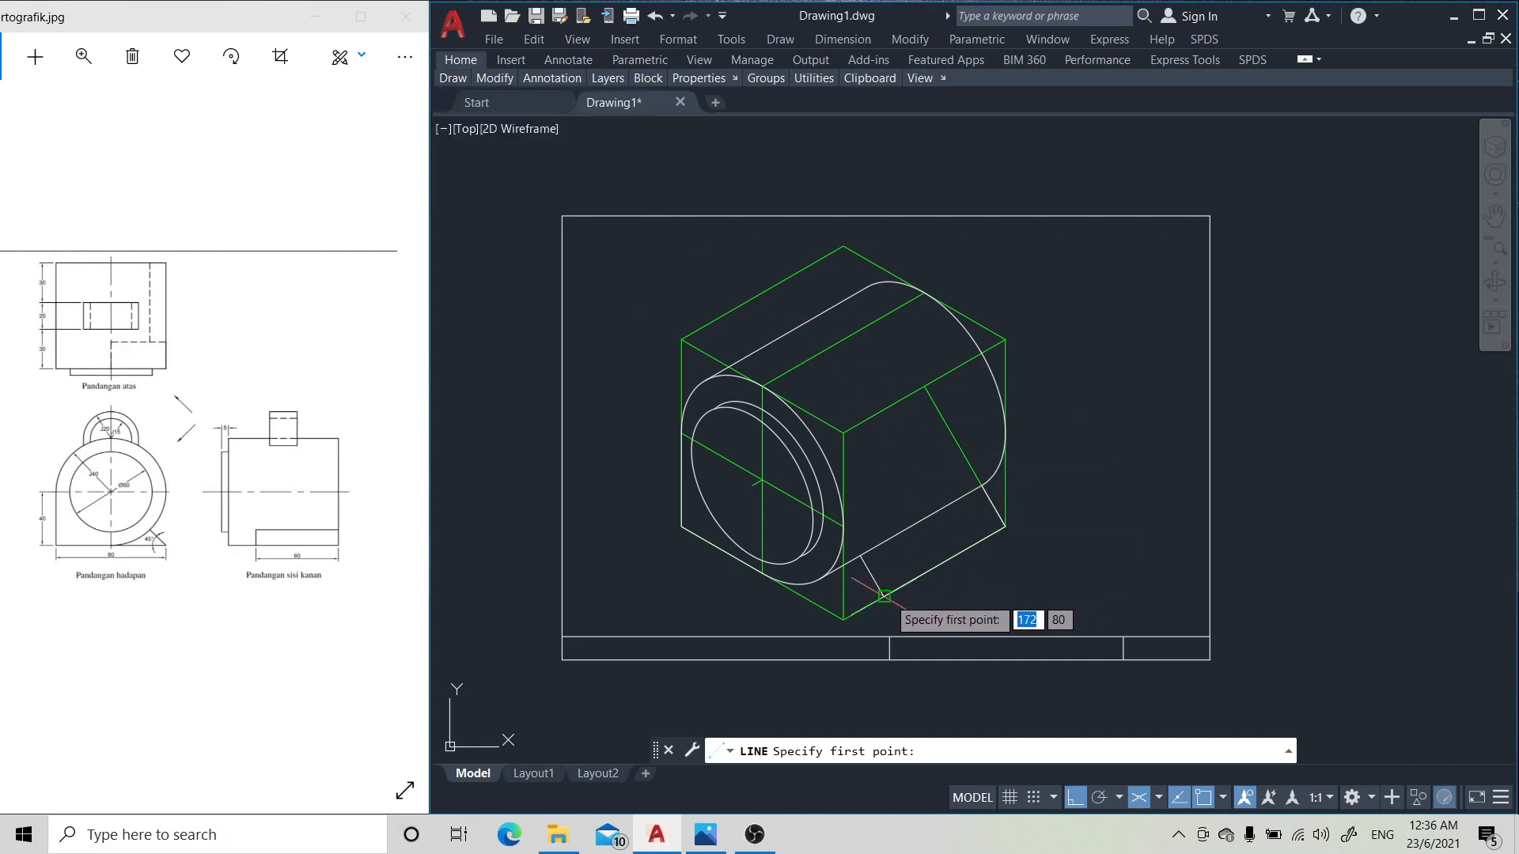
left_click(883, 595)
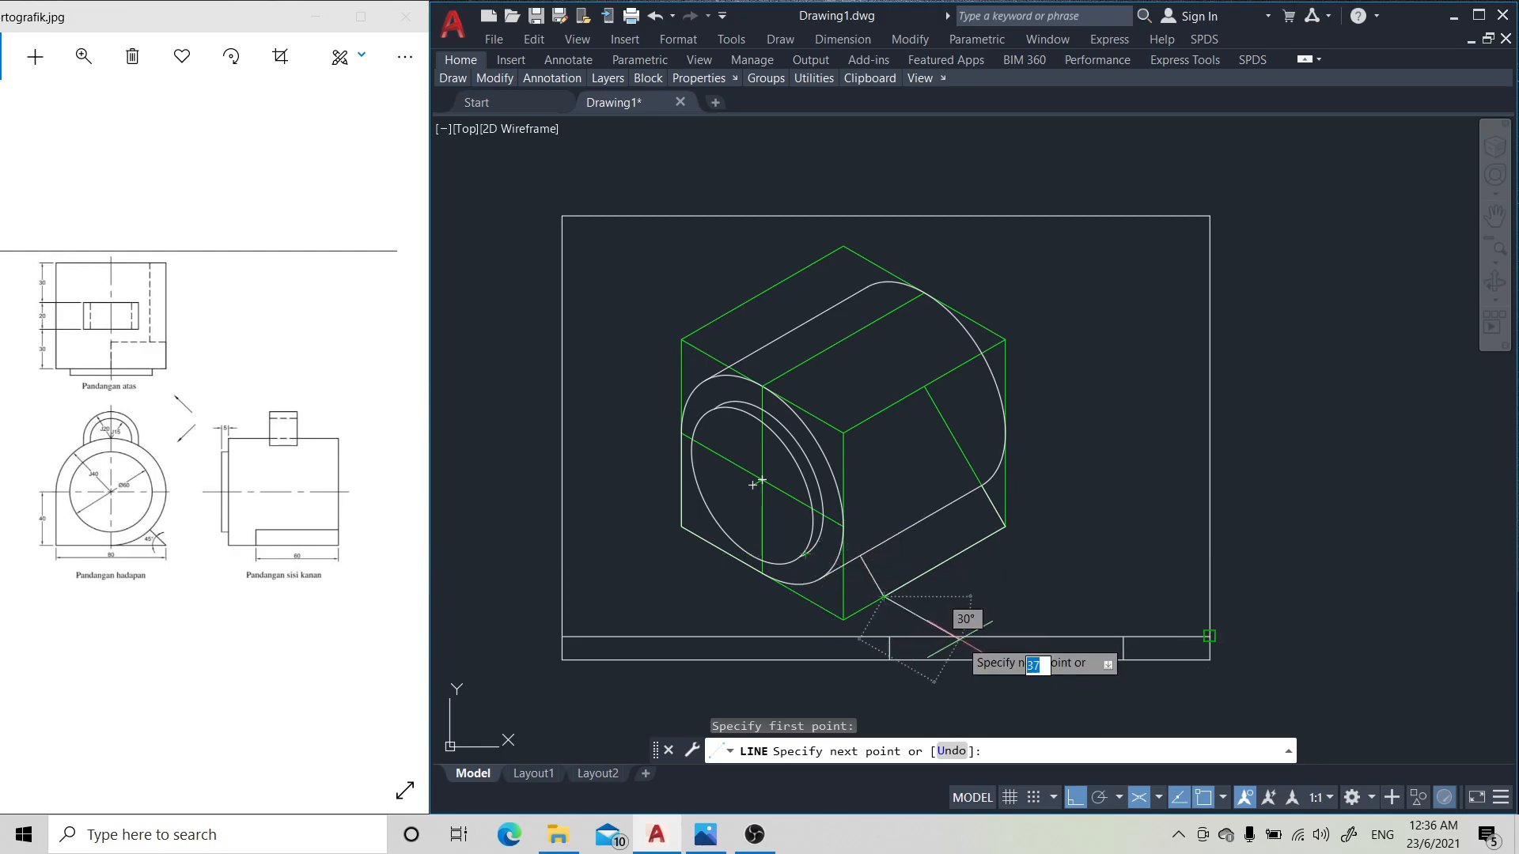
left_click(1075, 796)
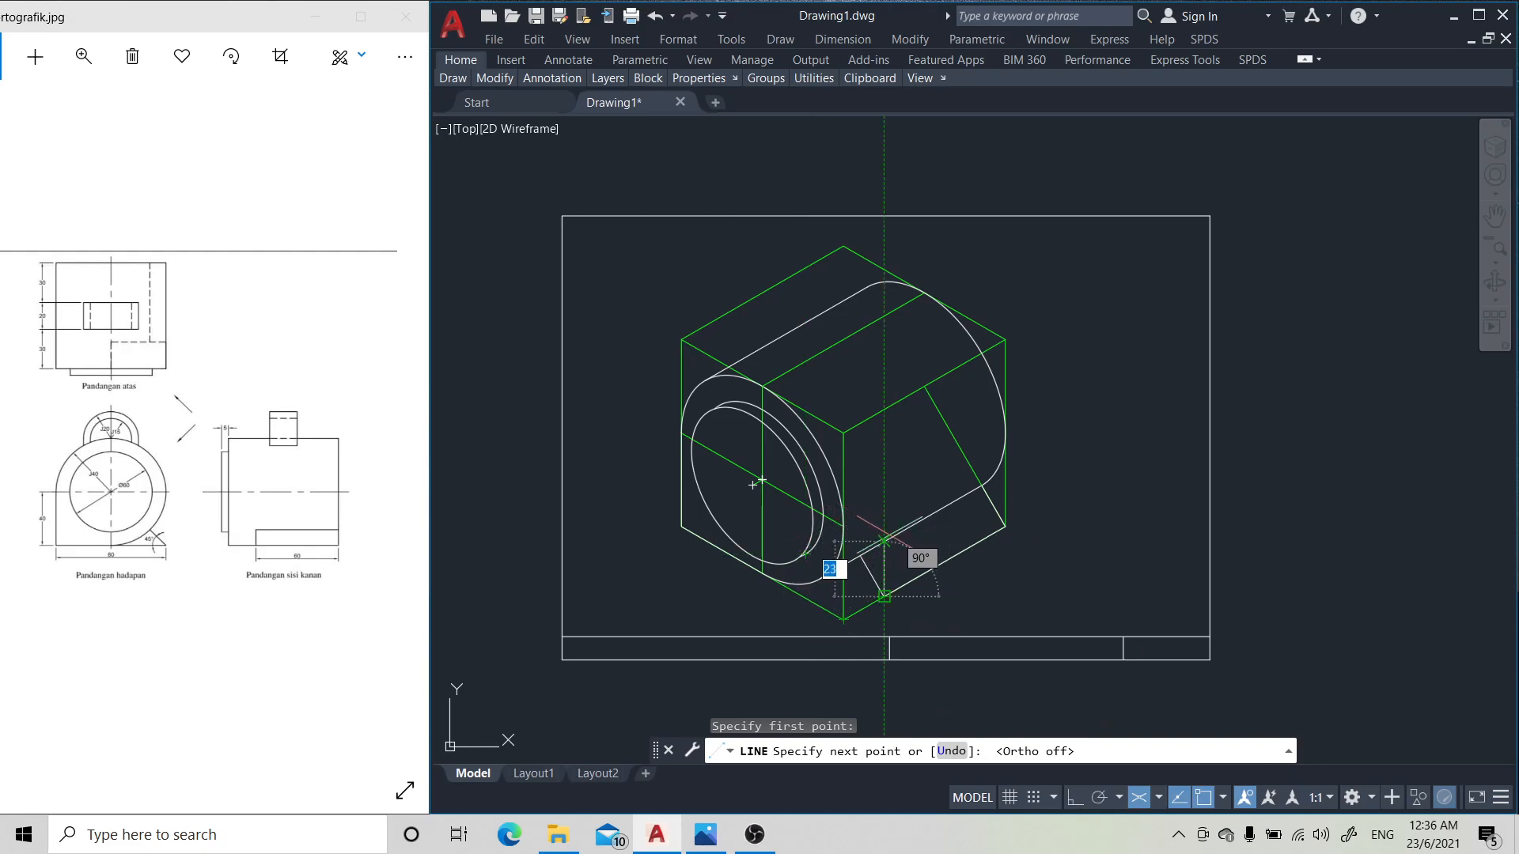
left_click(1071, 800)
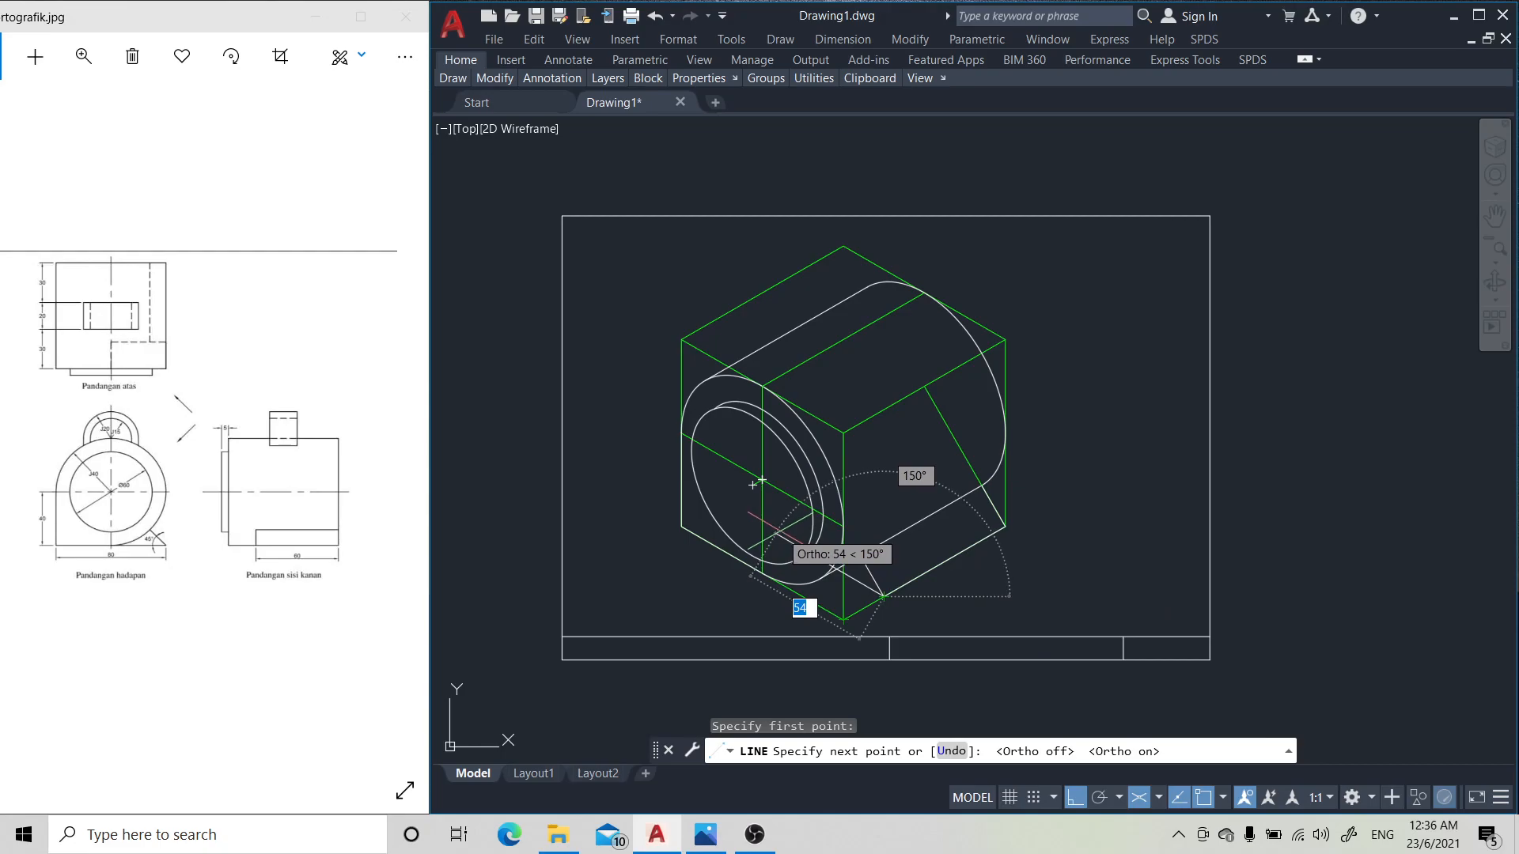
left_click(753, 484)
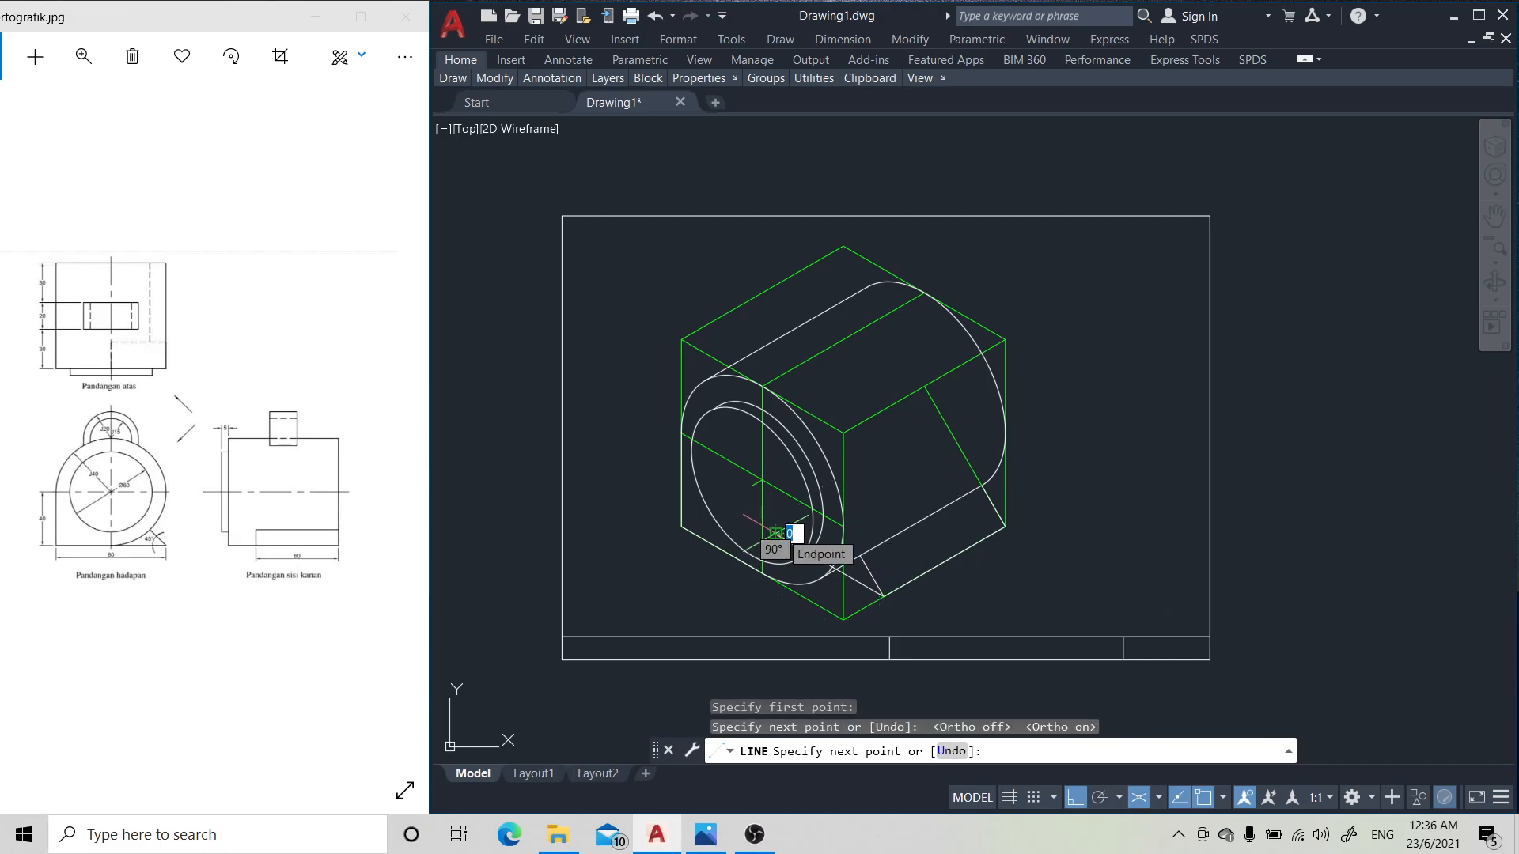
key("Return")
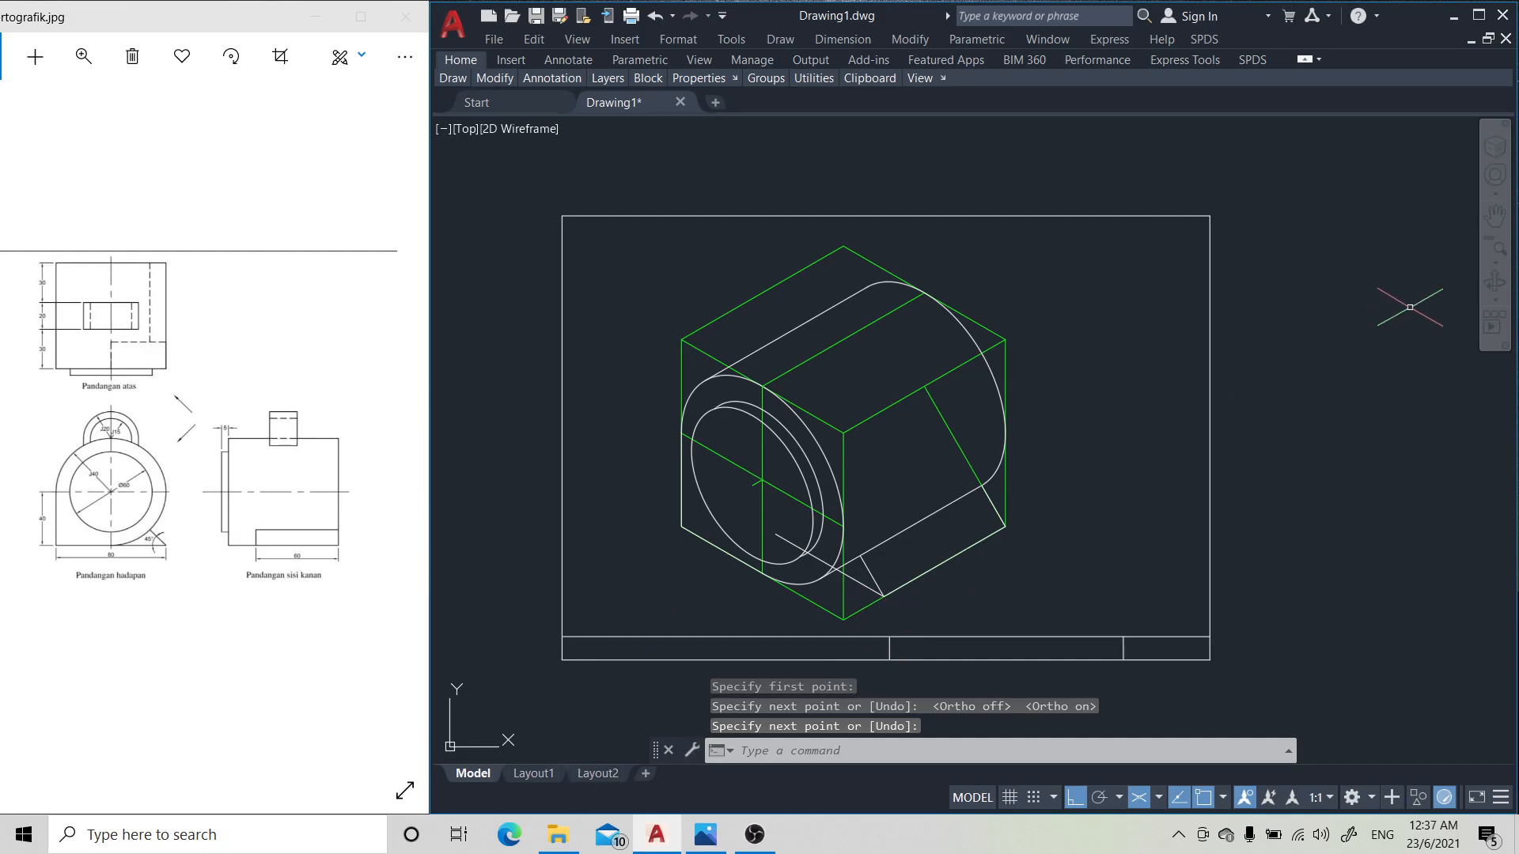
- Trim the parts of the 150° line that lie inside the cylinder's front face, keeping only the piece outside the outer ellipse
left_click(1495, 264)
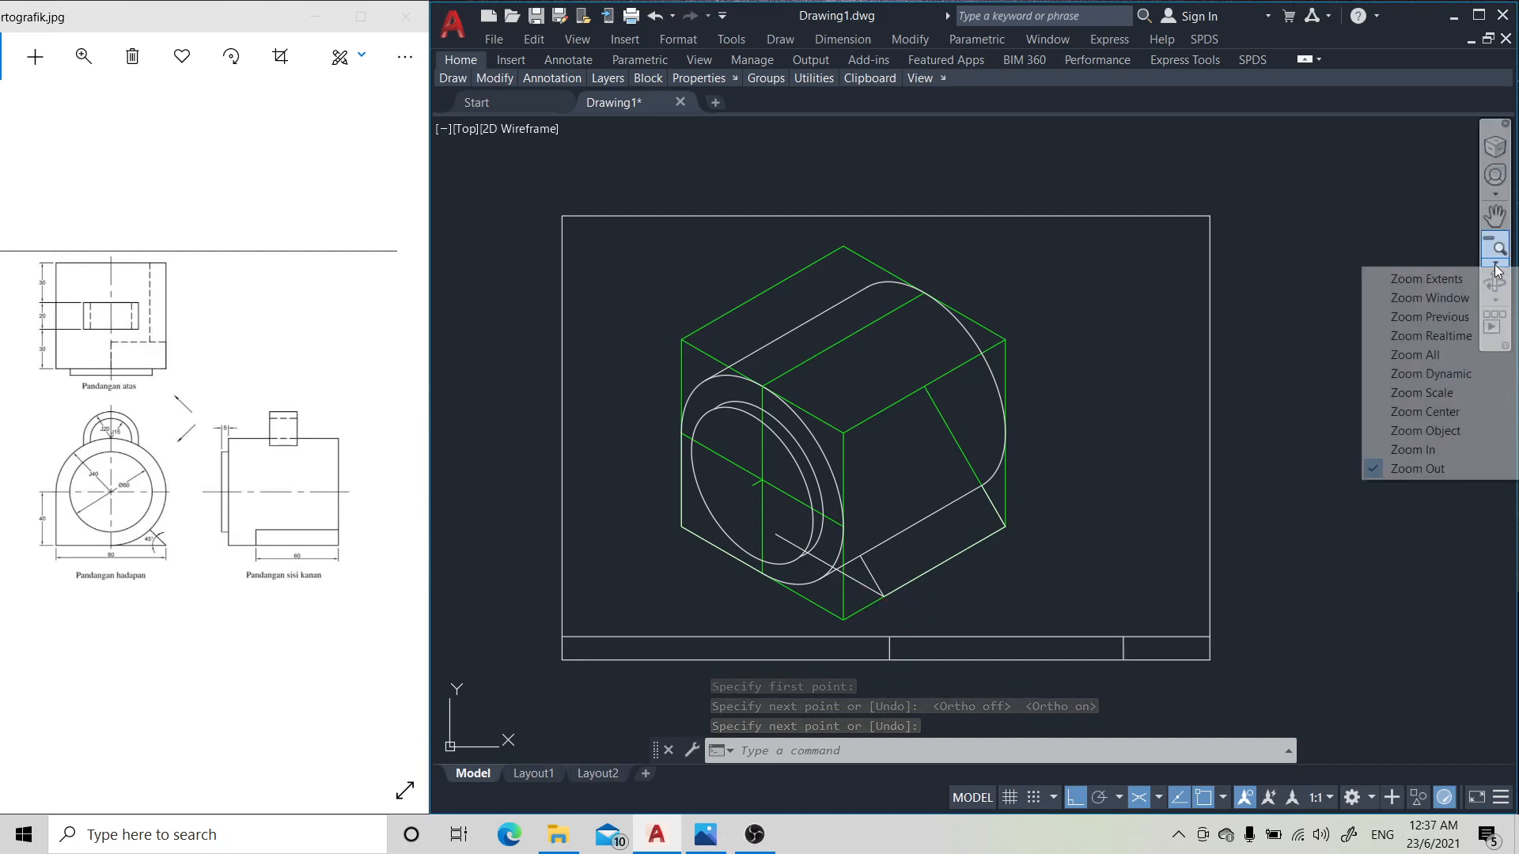
left_click(1436, 450)
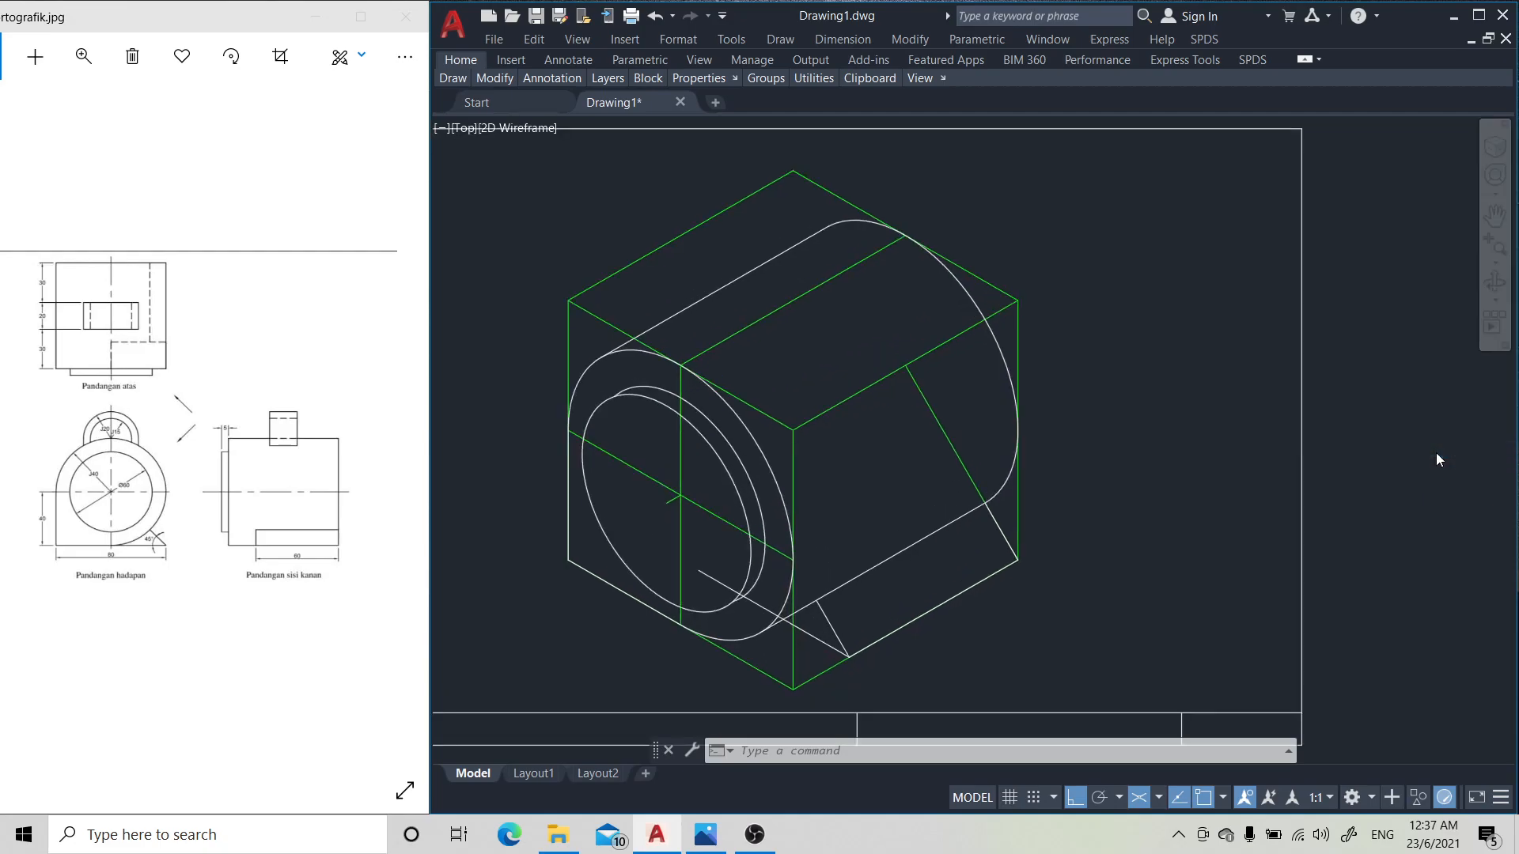
left_click(1495, 216)
left_click_drag(924, 389, 1271, 189)
left_click_drag(1172, 317, 1028, 316)
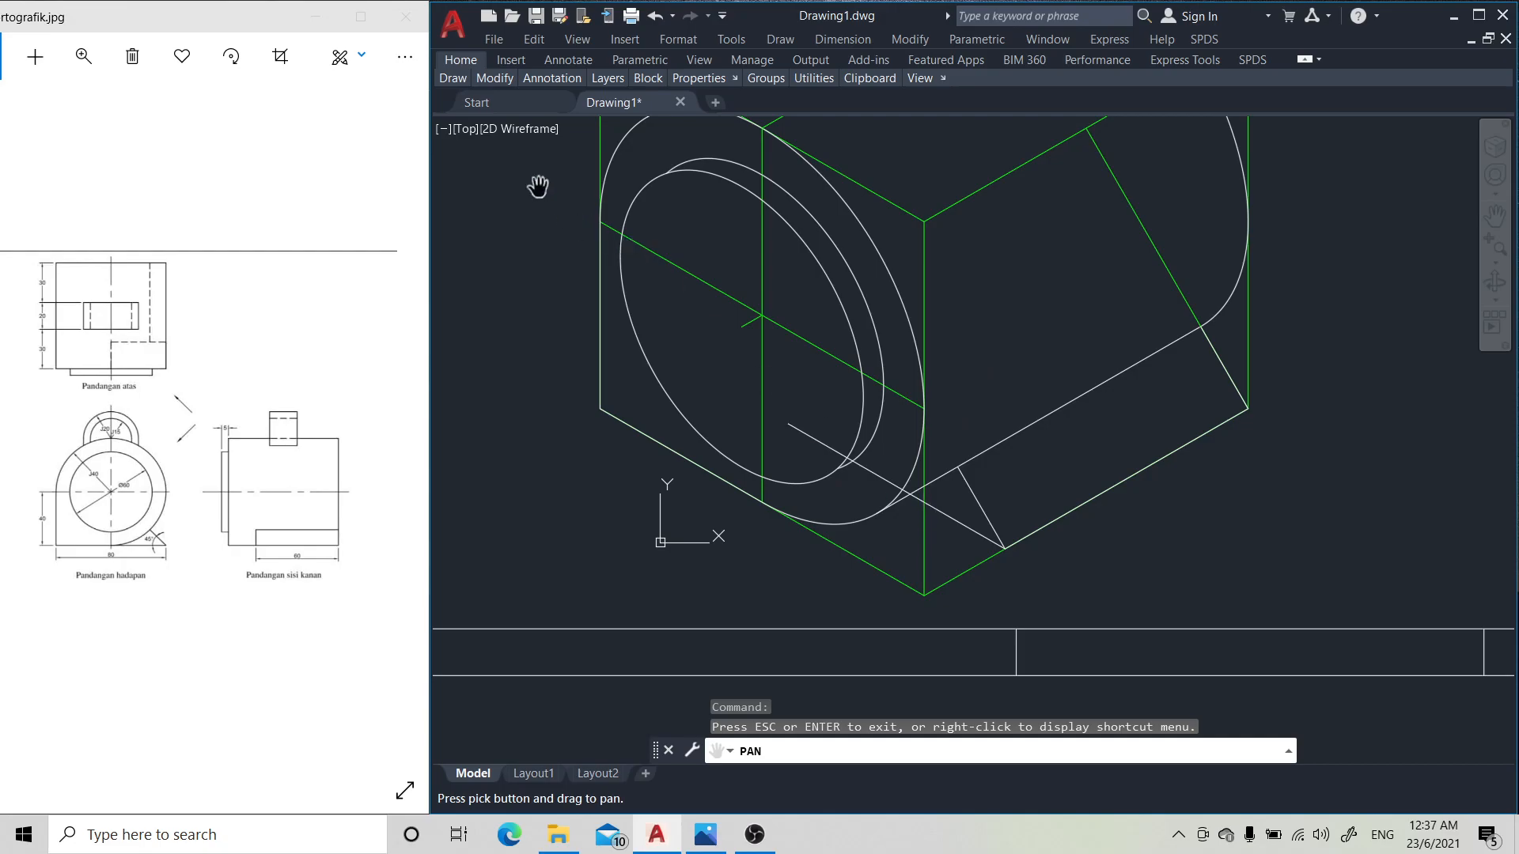
mouse_move(508, 74)
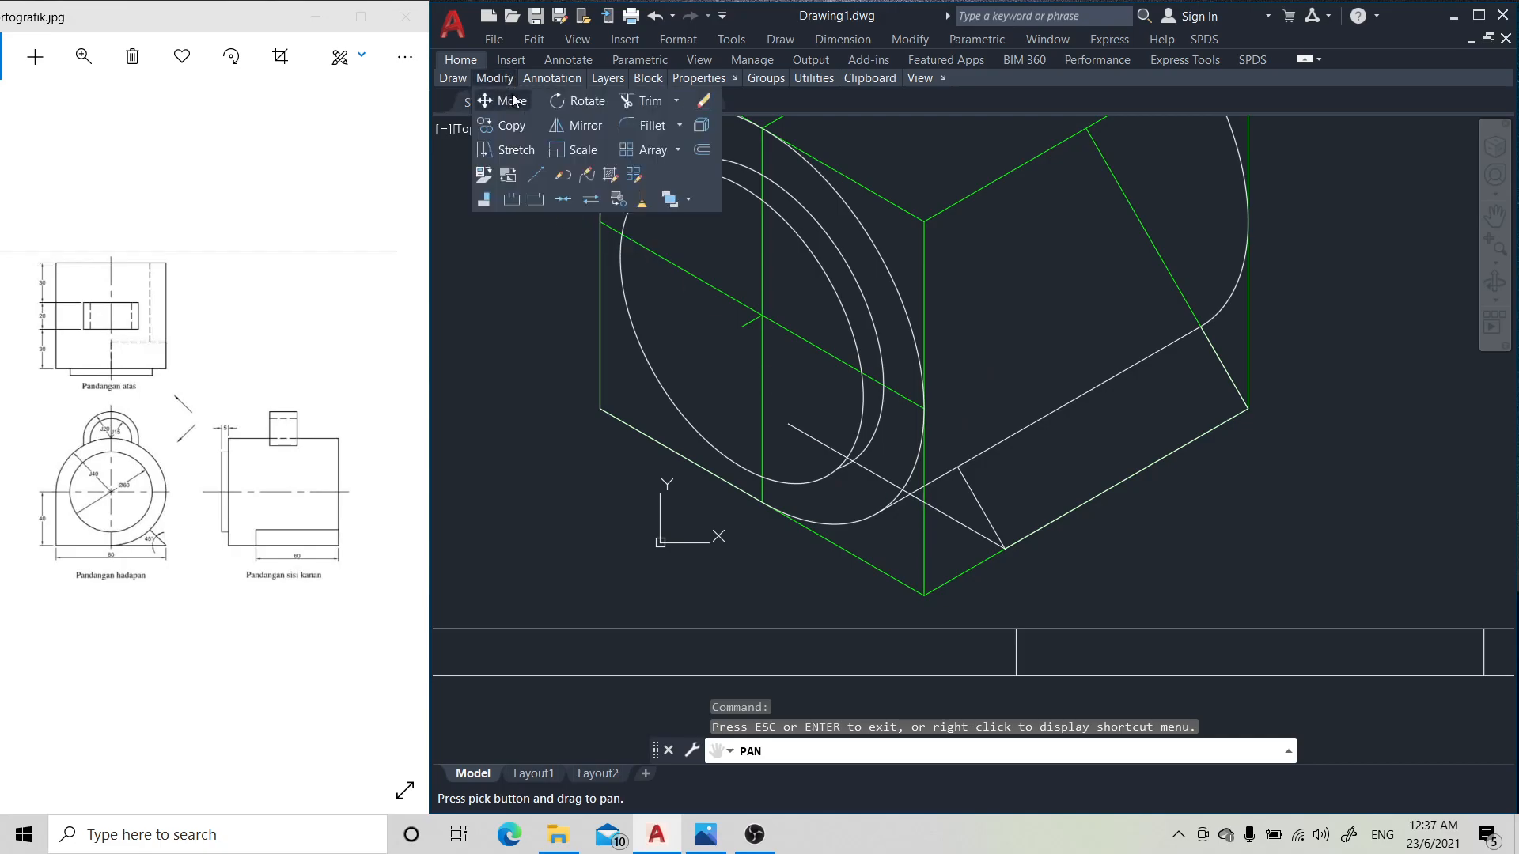
key("Escape")
left_click(650, 101)
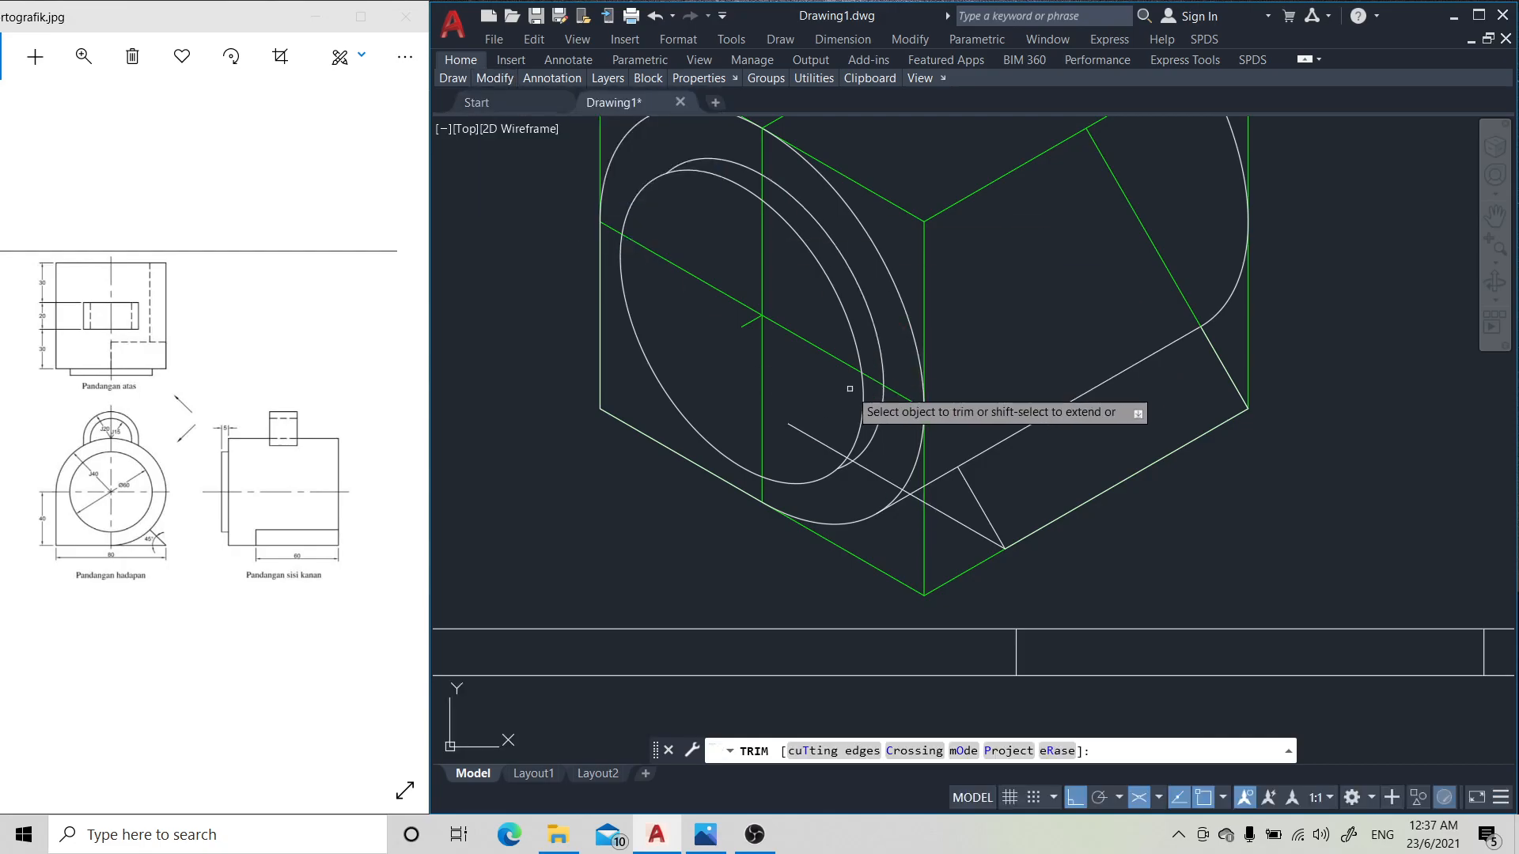
left_click(827, 445)
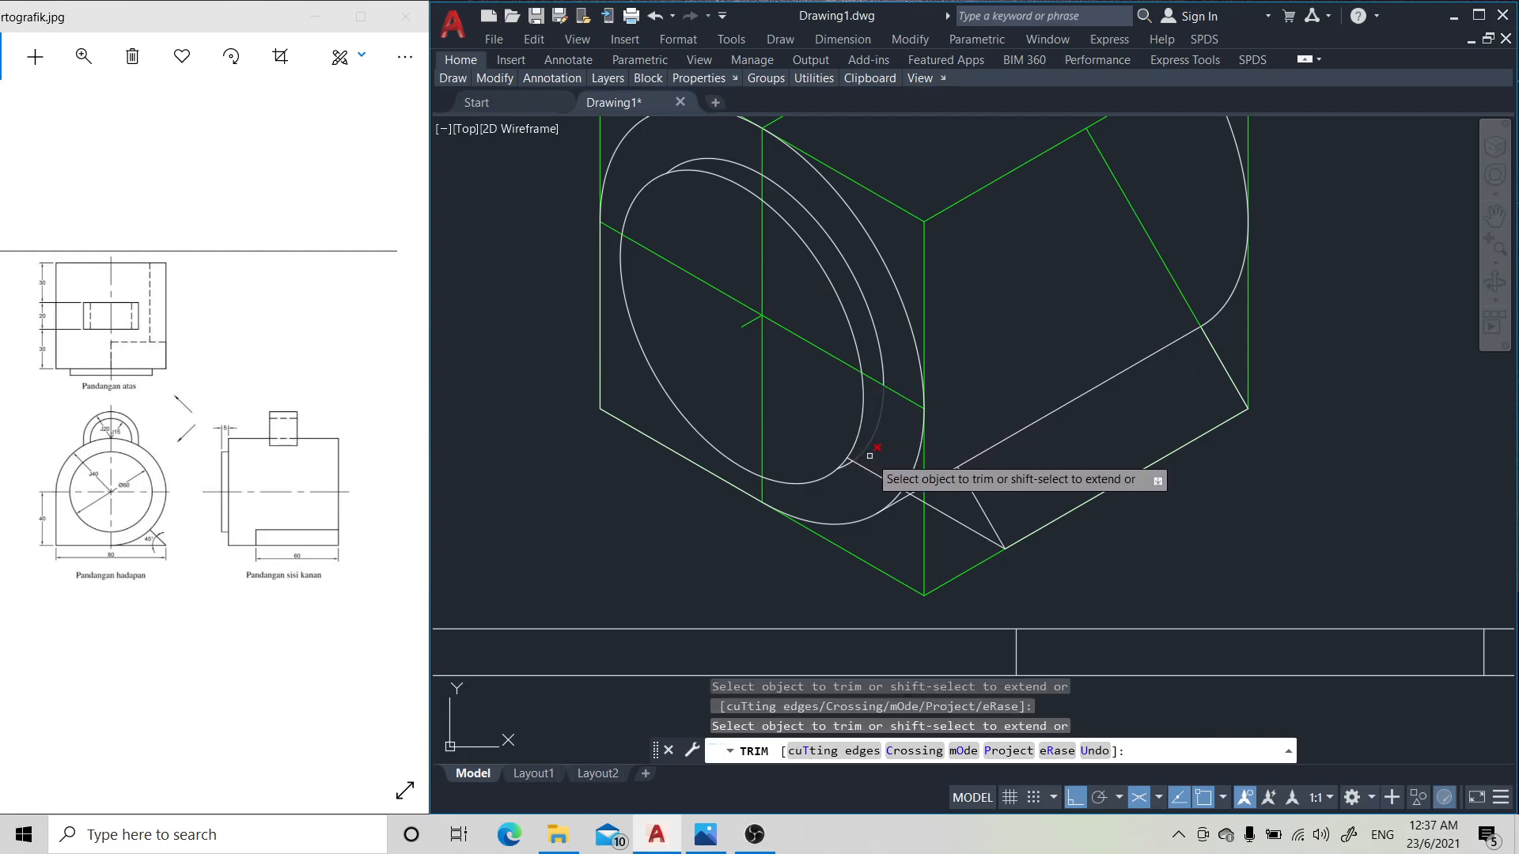
left_click(879, 478)
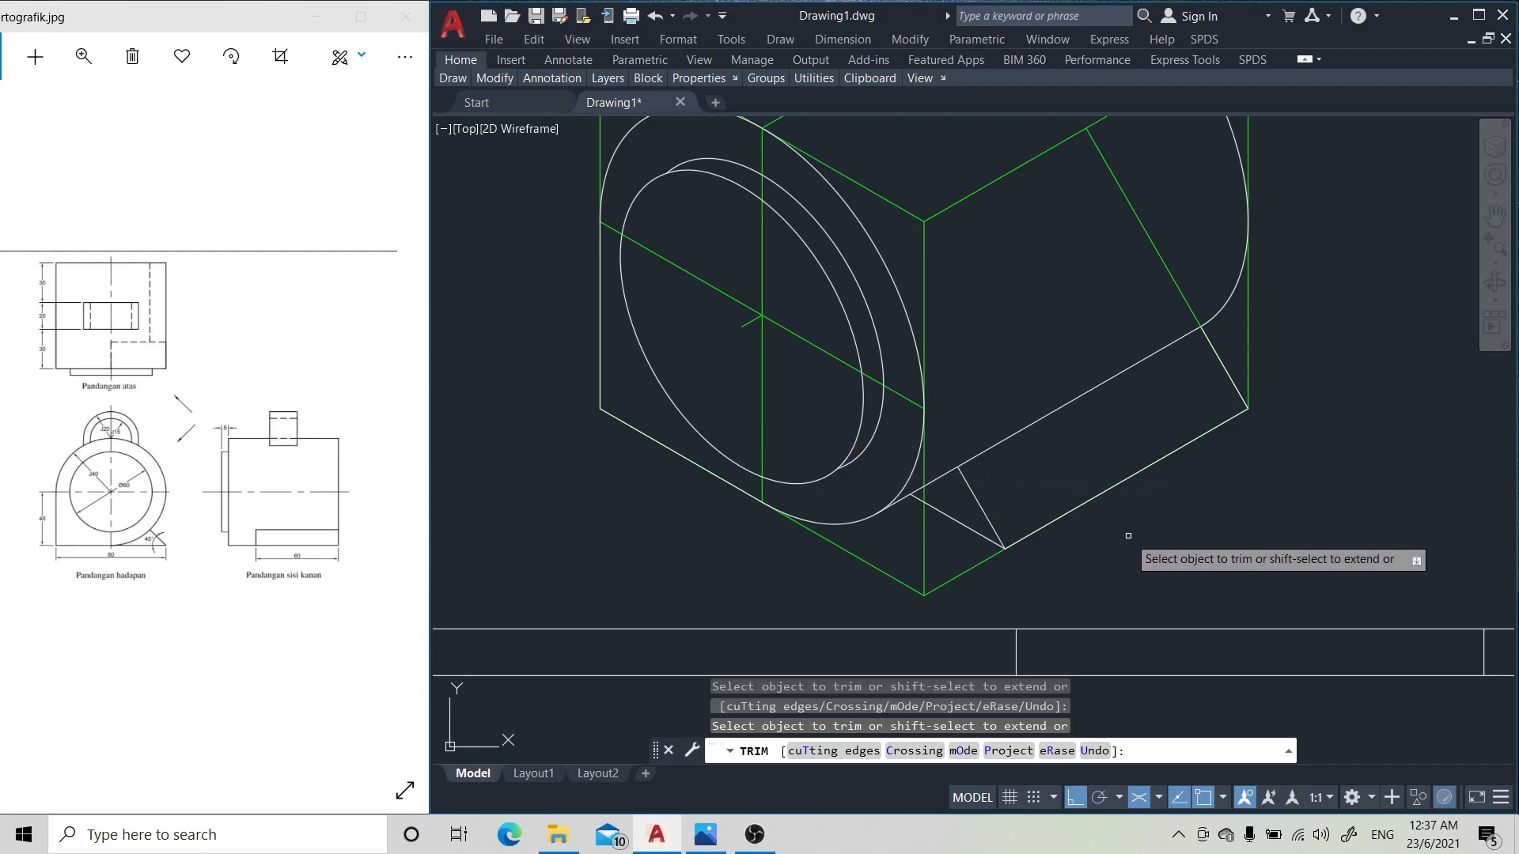
key("Return")
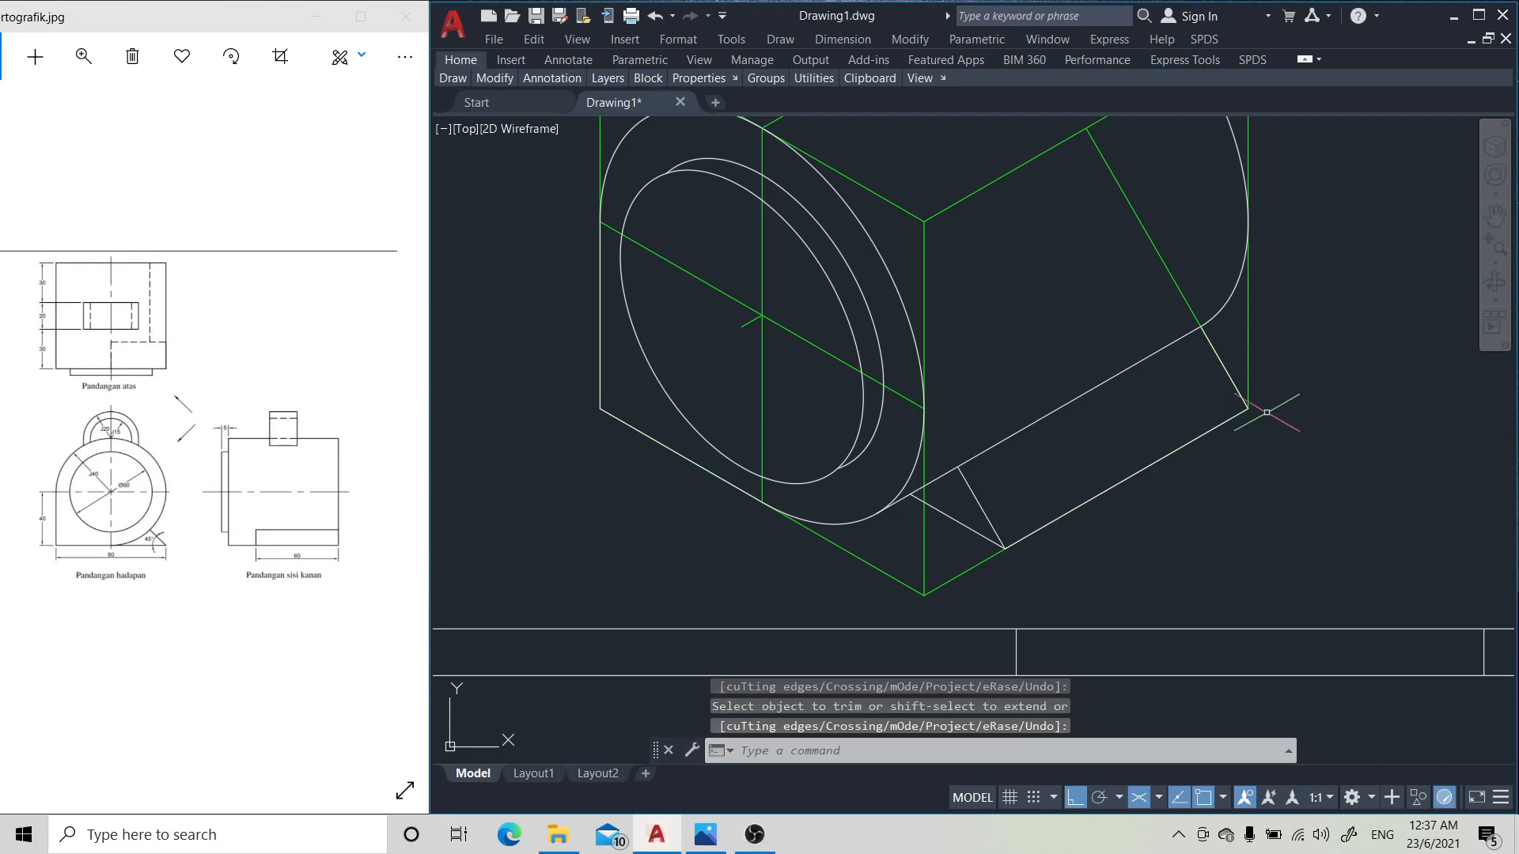
- With Ortho on, copy the box's rear top edge 30 mm forward along the top face, using its right endpoint as base point
left_click(1495, 218)
mouse_move(1346, 271)
left_mouse_down()
mouse_move(1279, 426)
mouse_move(1302, 394)
left_mouse_up()
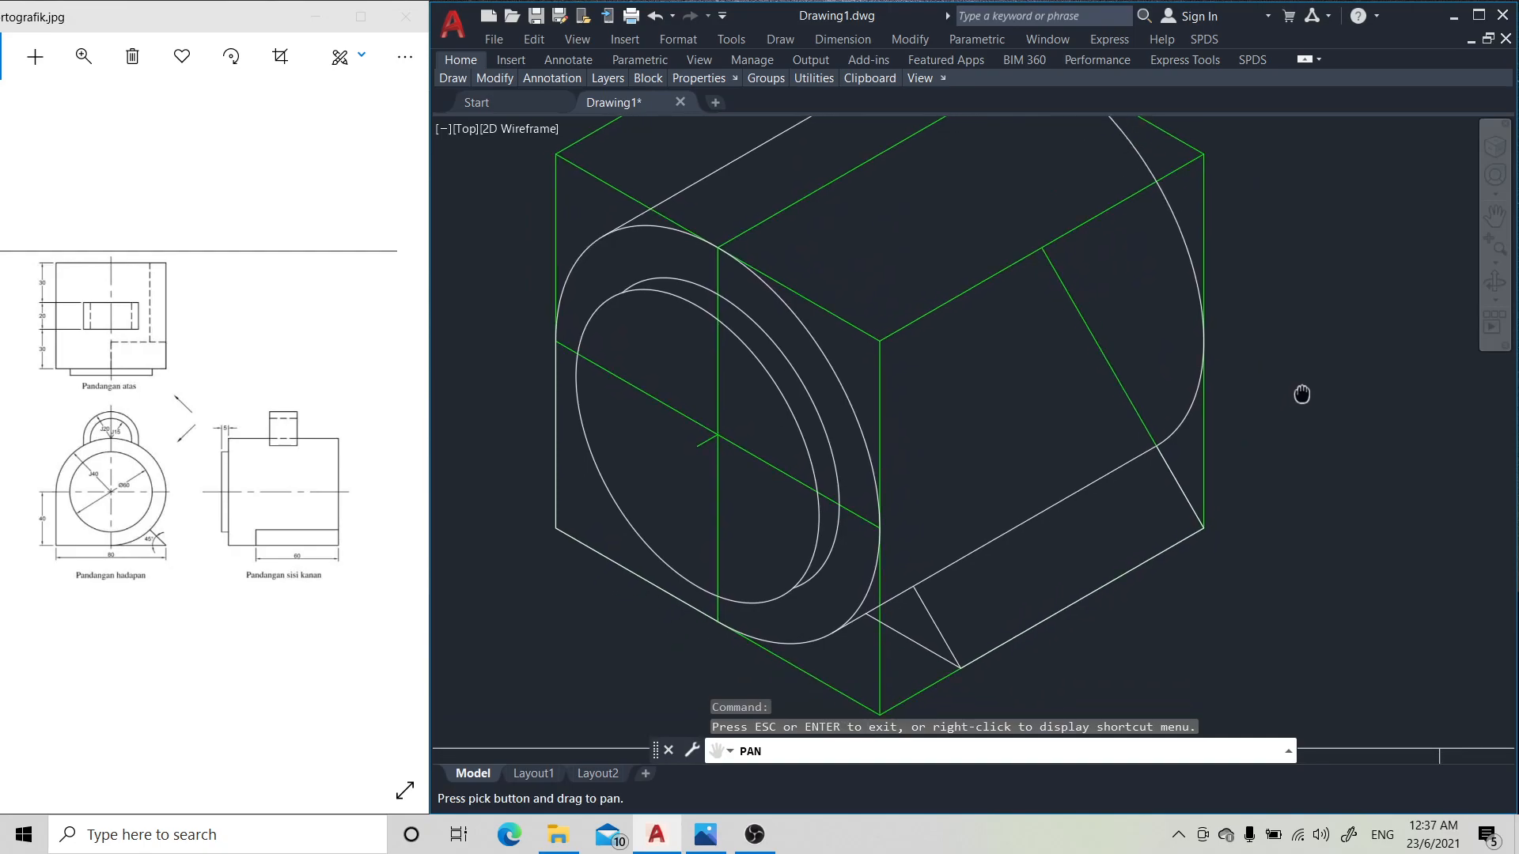
mouse_move(1291, 316)
left_mouse_down()
mouse_move(1302, 373)
mouse_move(1288, 428)
mouse_move(1298, 444)
mouse_move(1317, 435)
left_mouse_up()
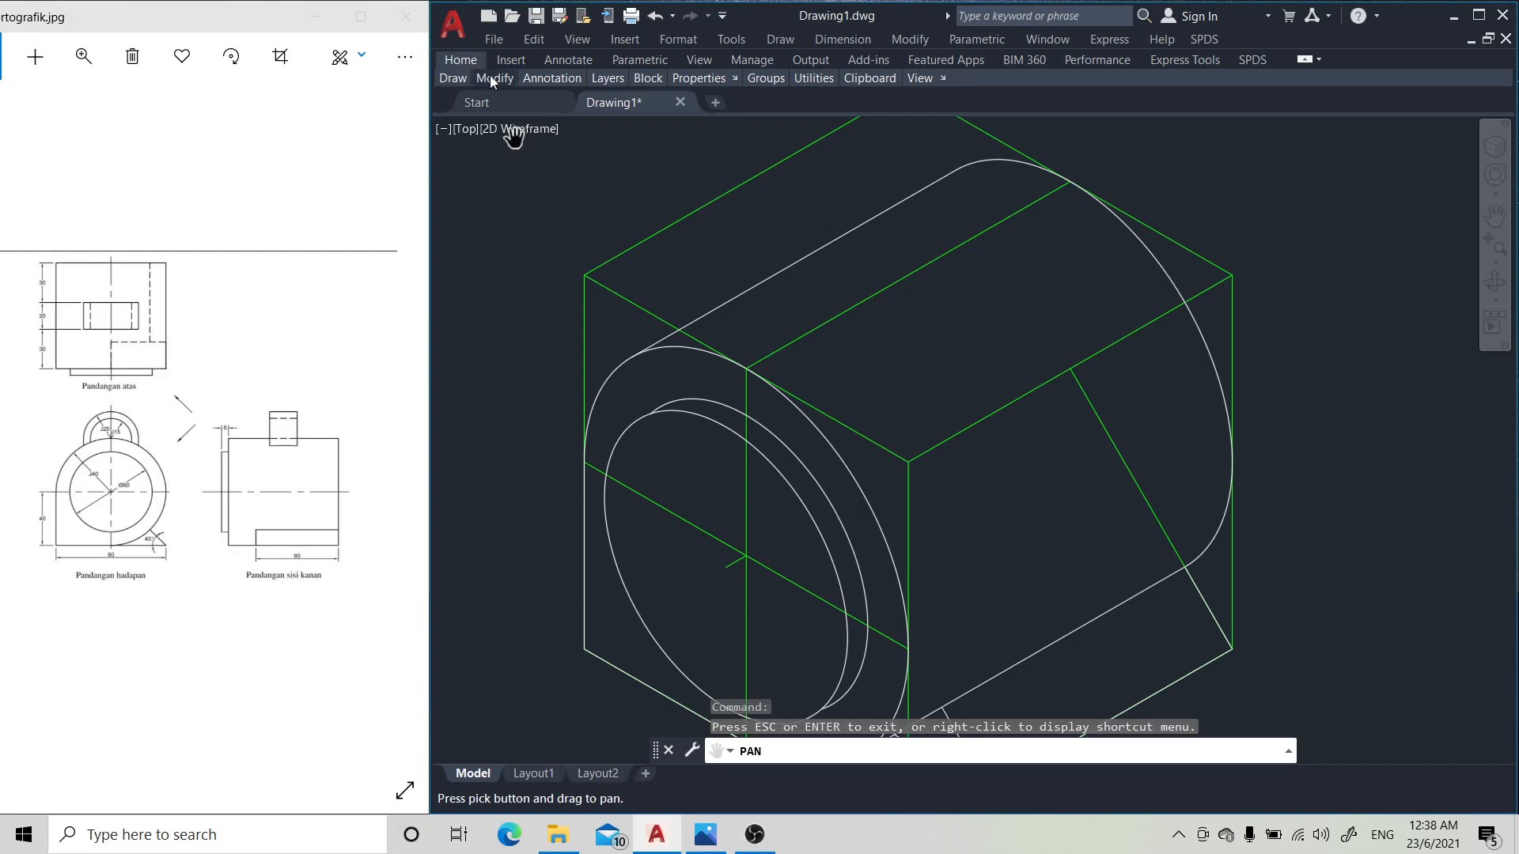
mouse_move(491, 79)
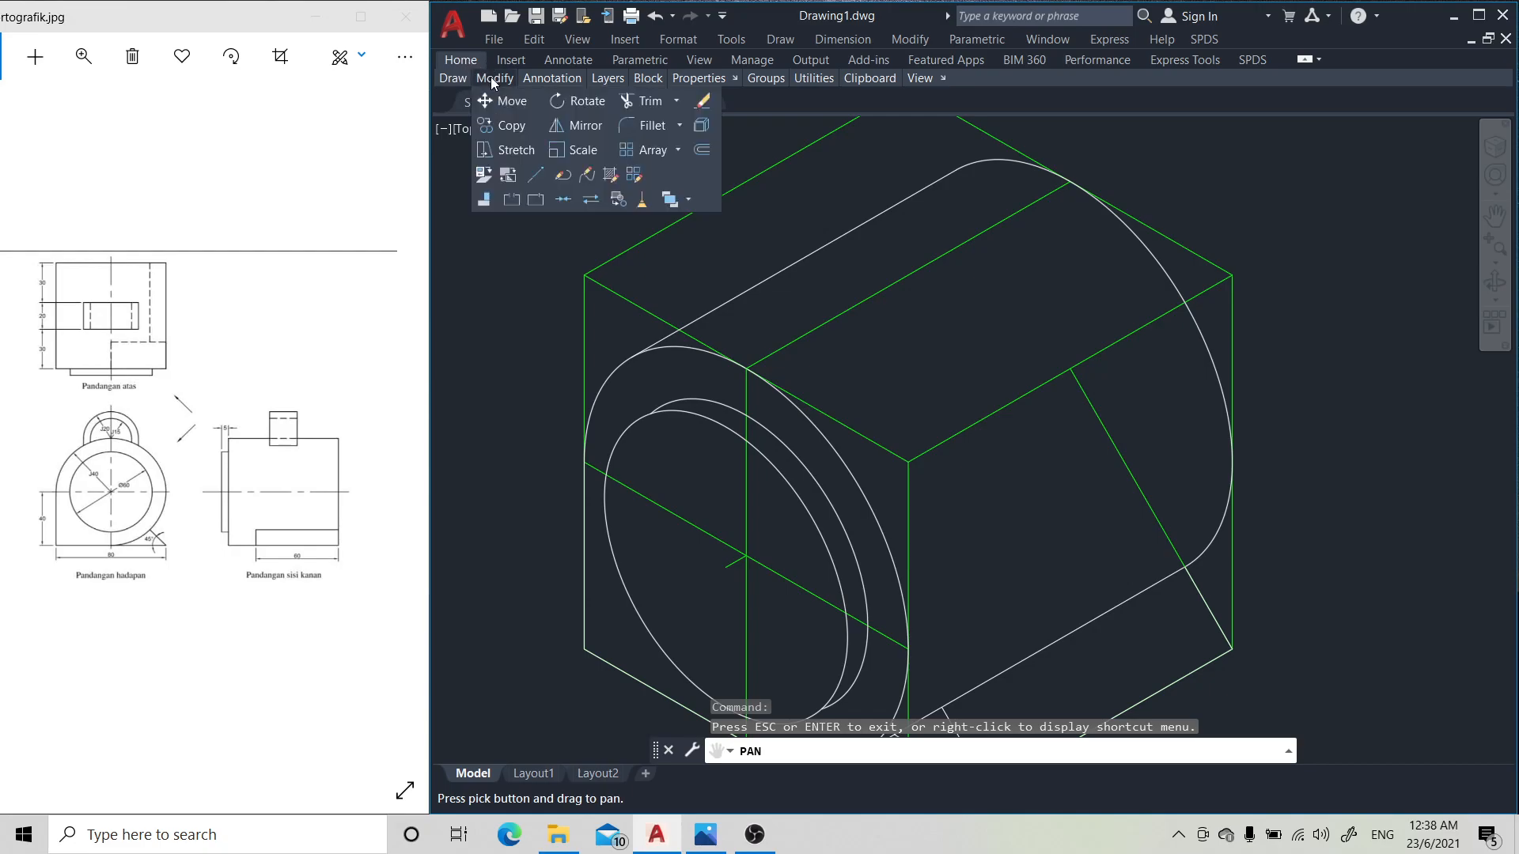
left_click(507, 125)
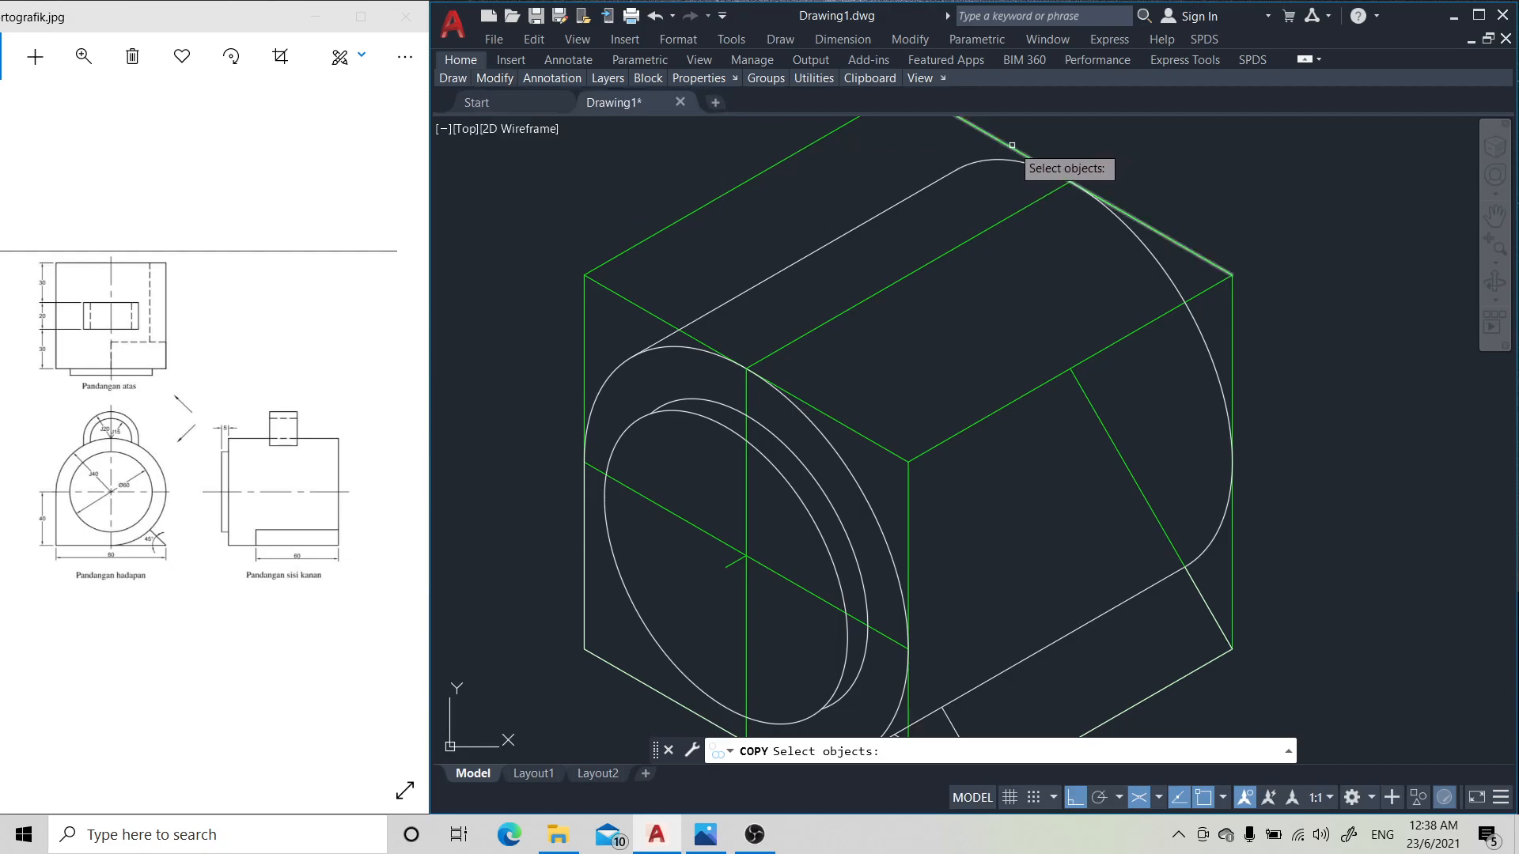
left_click(1012, 146)
key("Return")
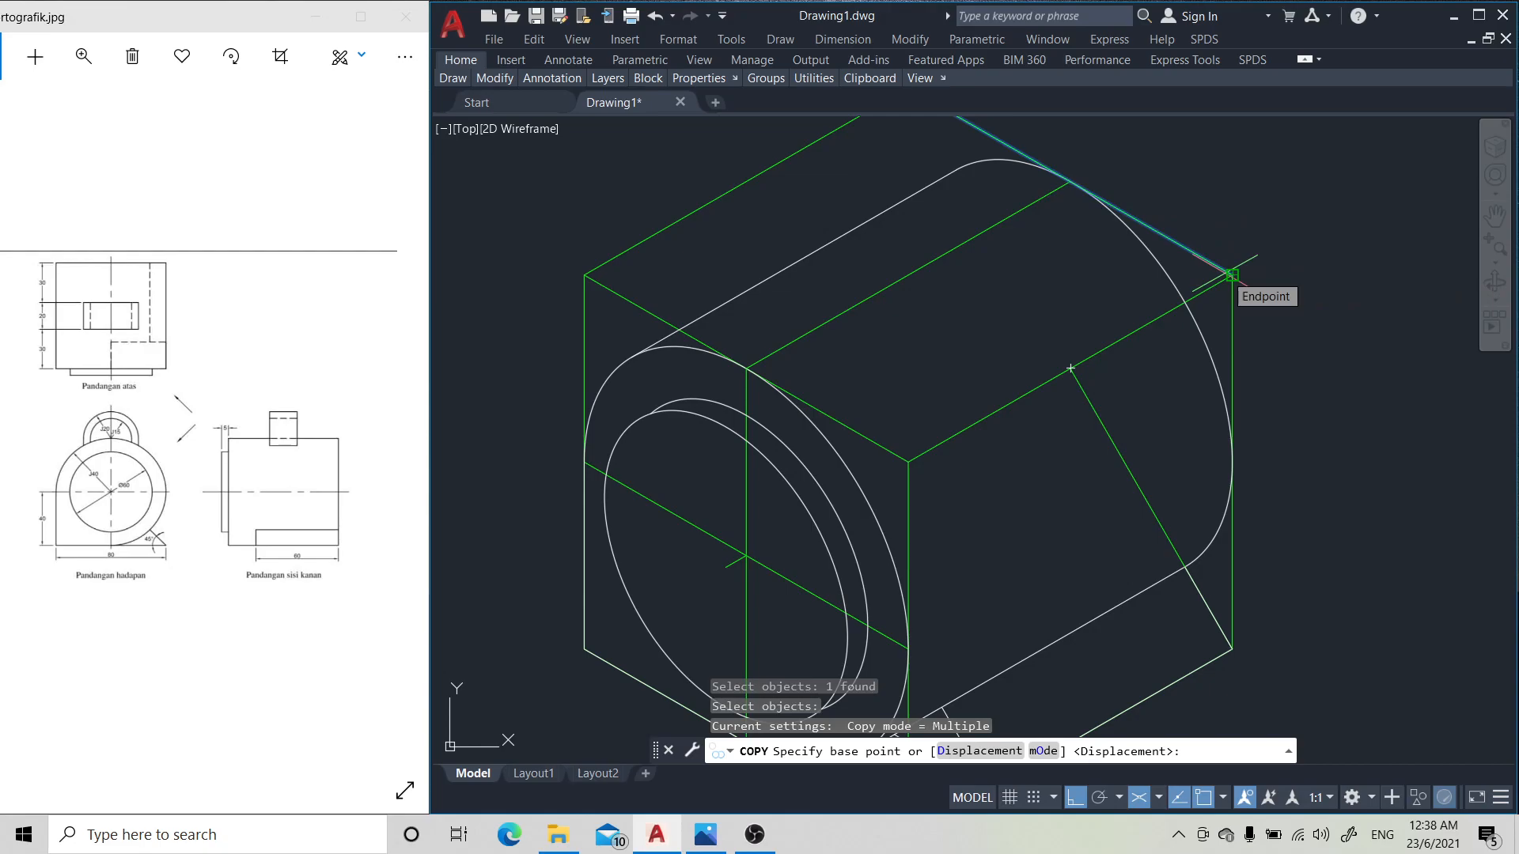
left_click(1232, 274)
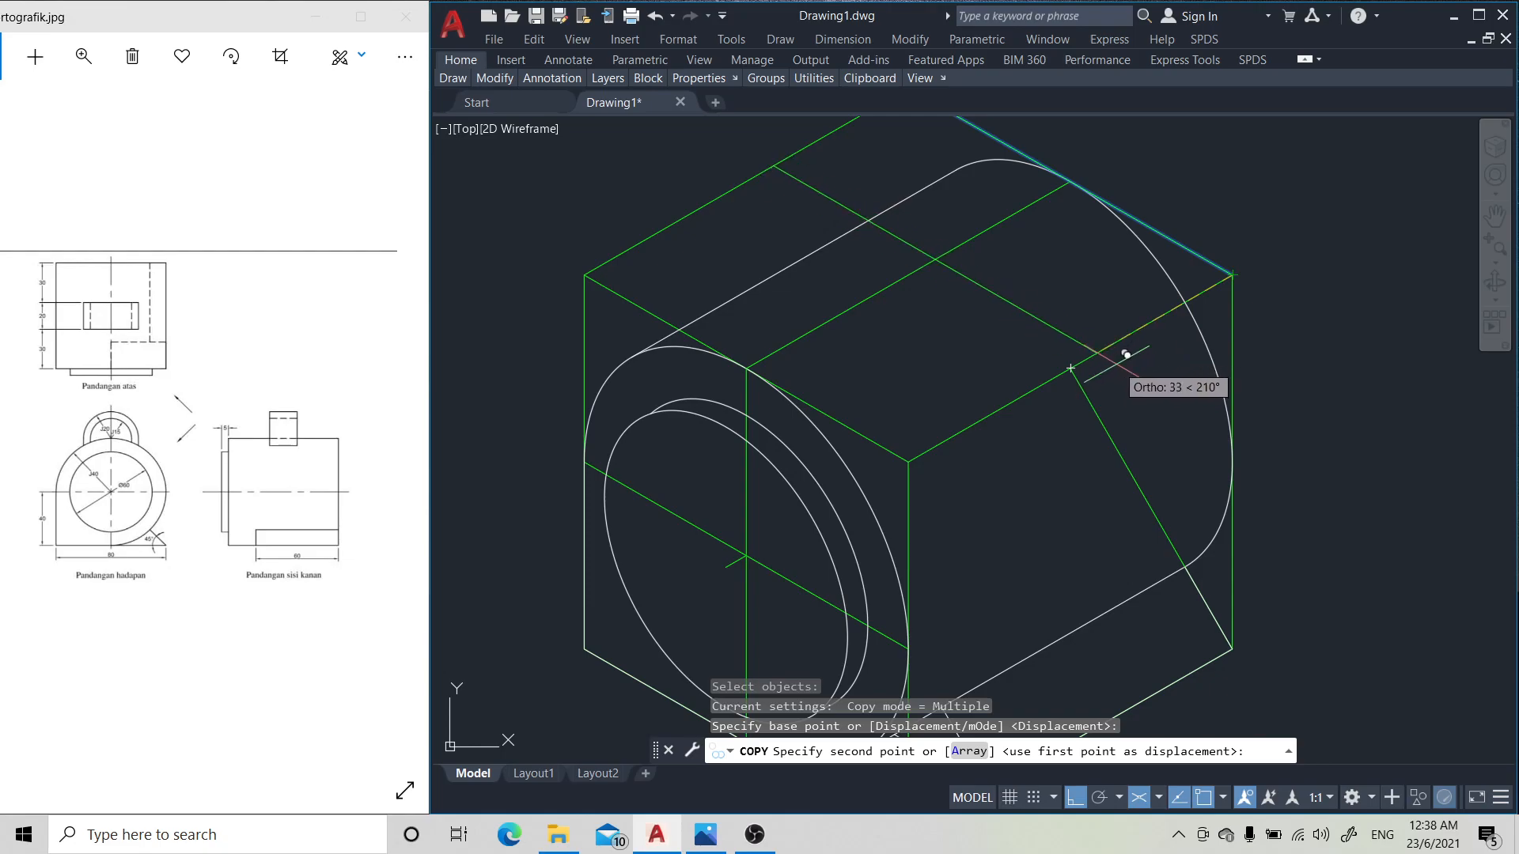
type("4")
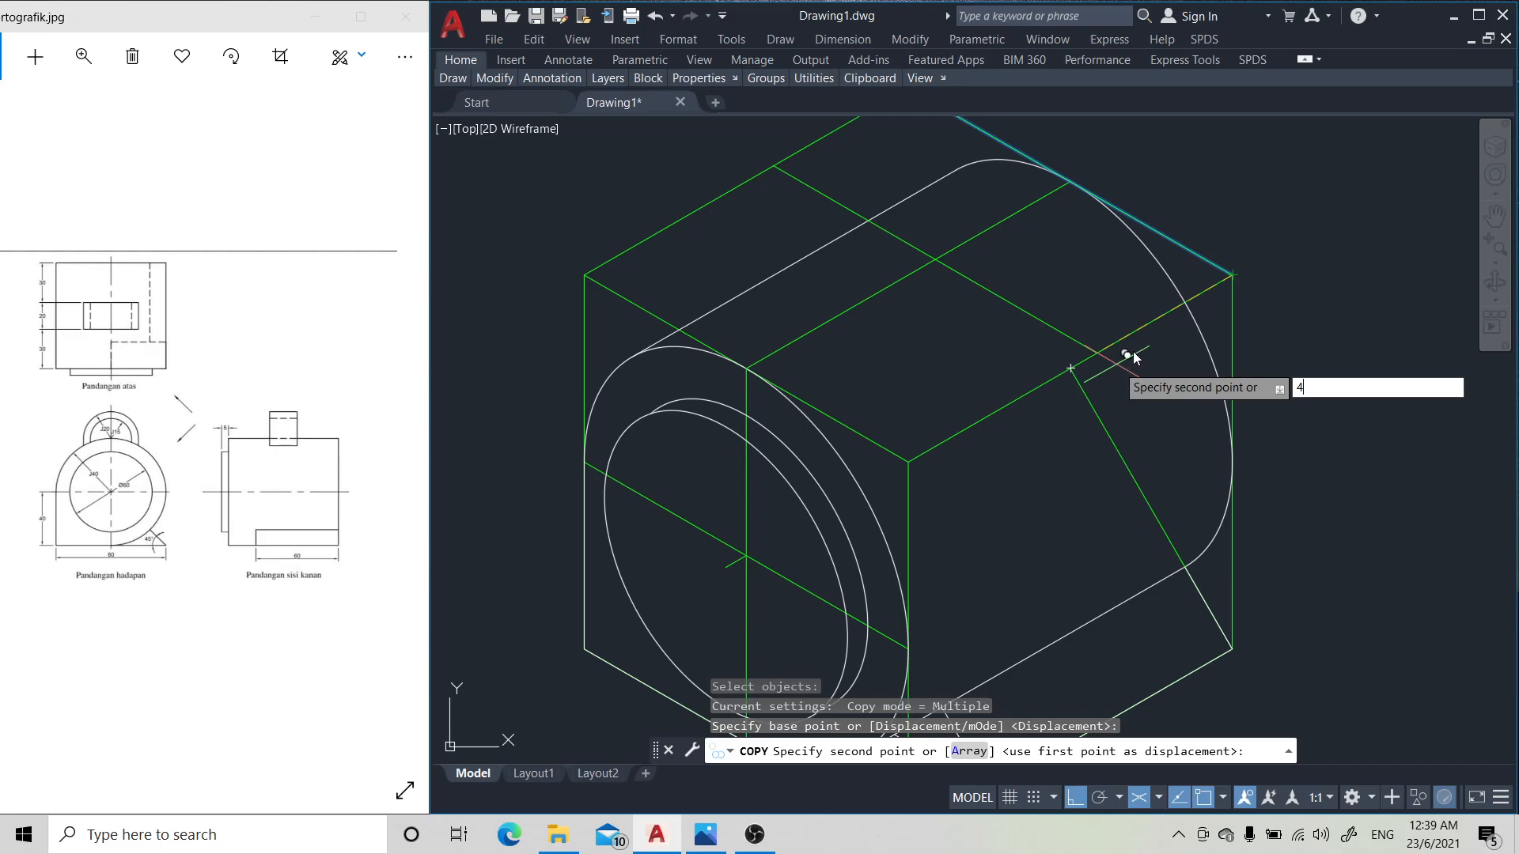
key("BackSpace")
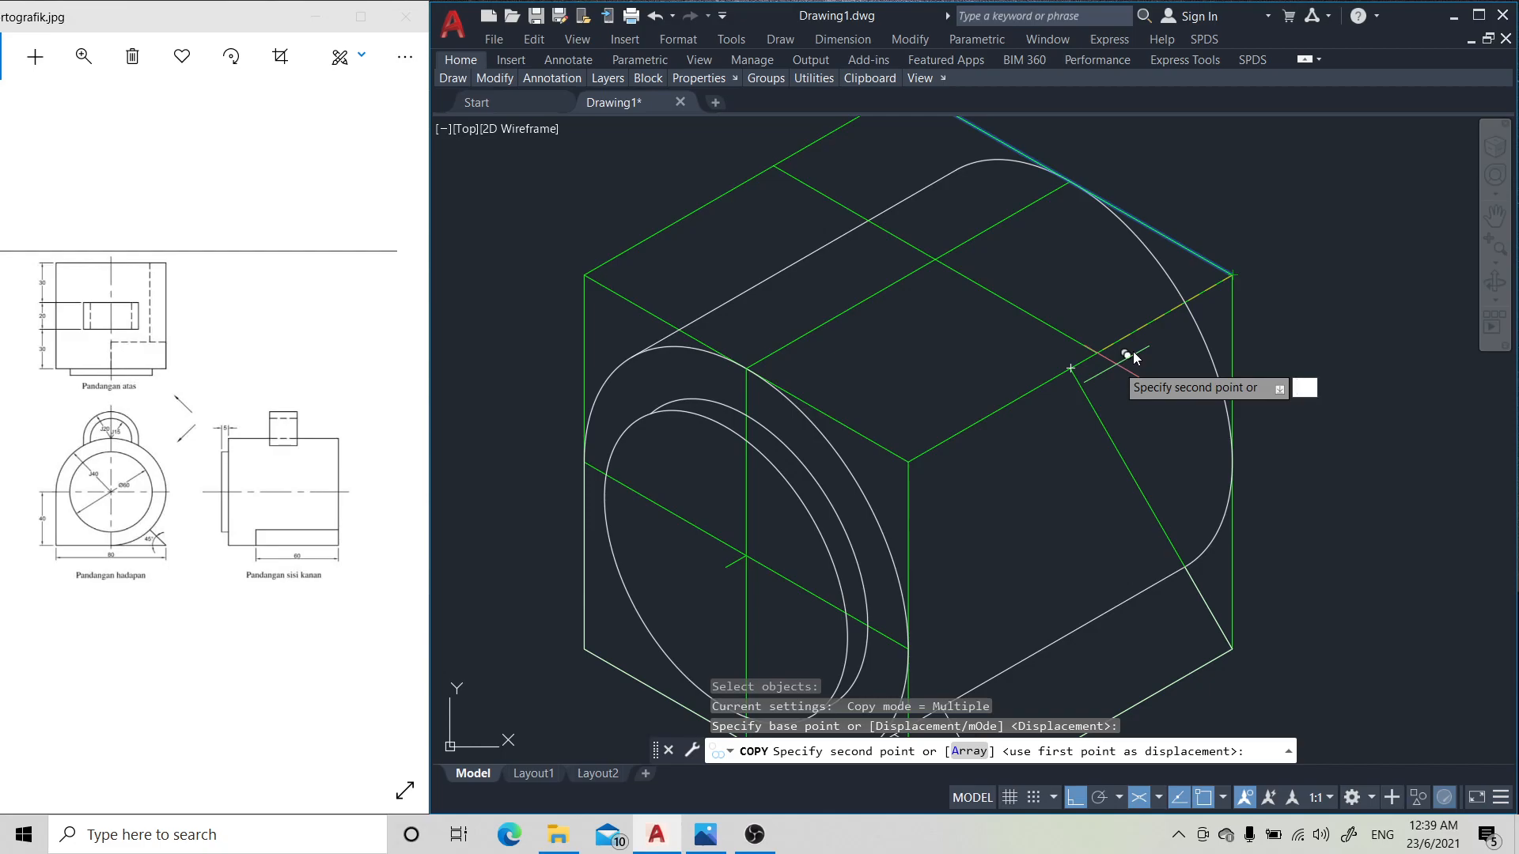
type("30")
key("Return")
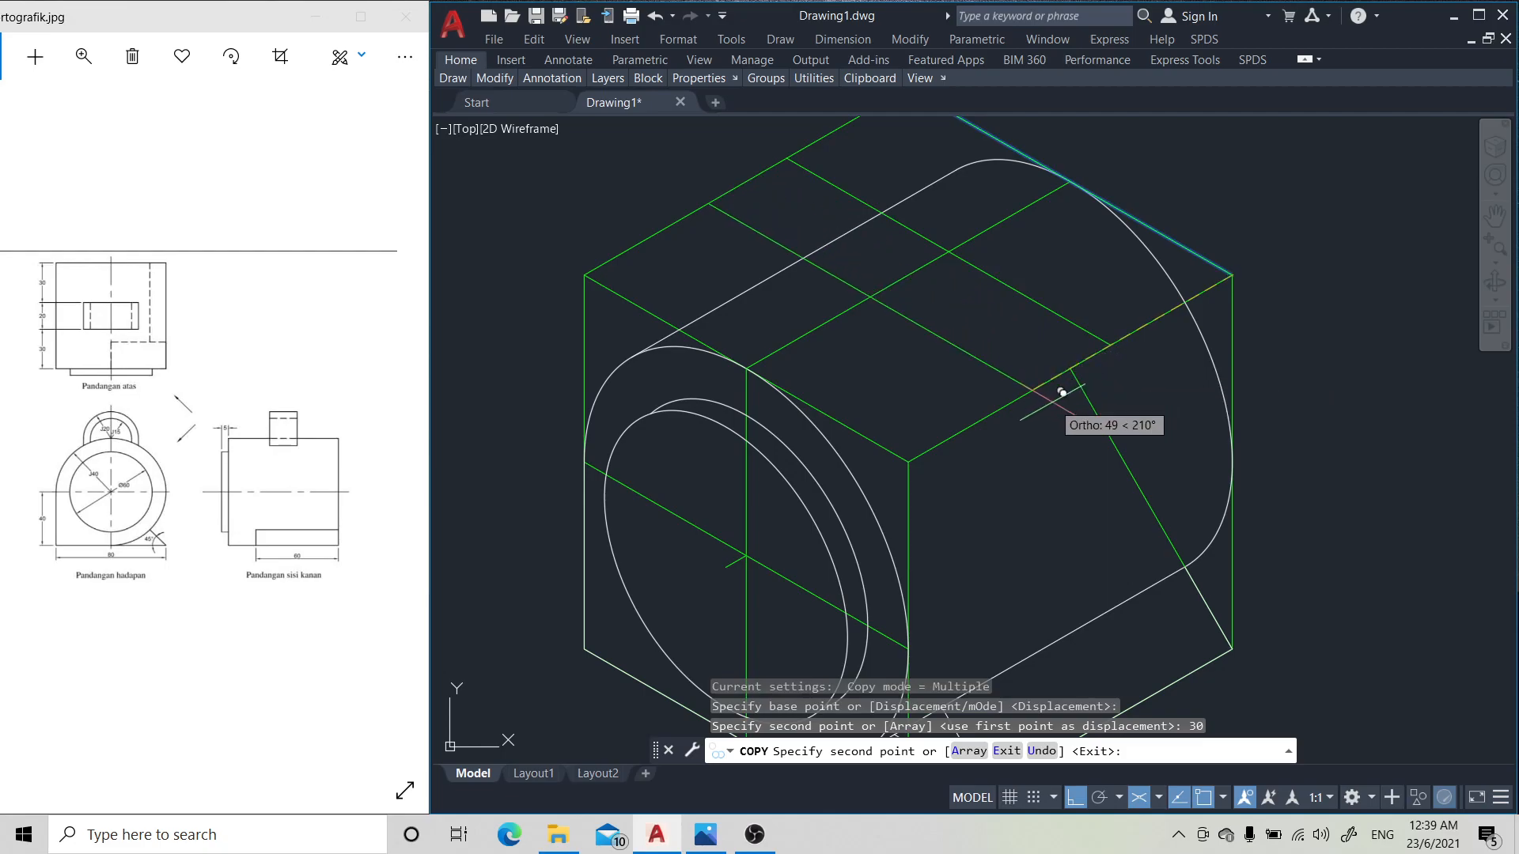
- Make further copies of the rear top edge at 20 mm and 50 mm, and delete the 20 mm copy
type("20")
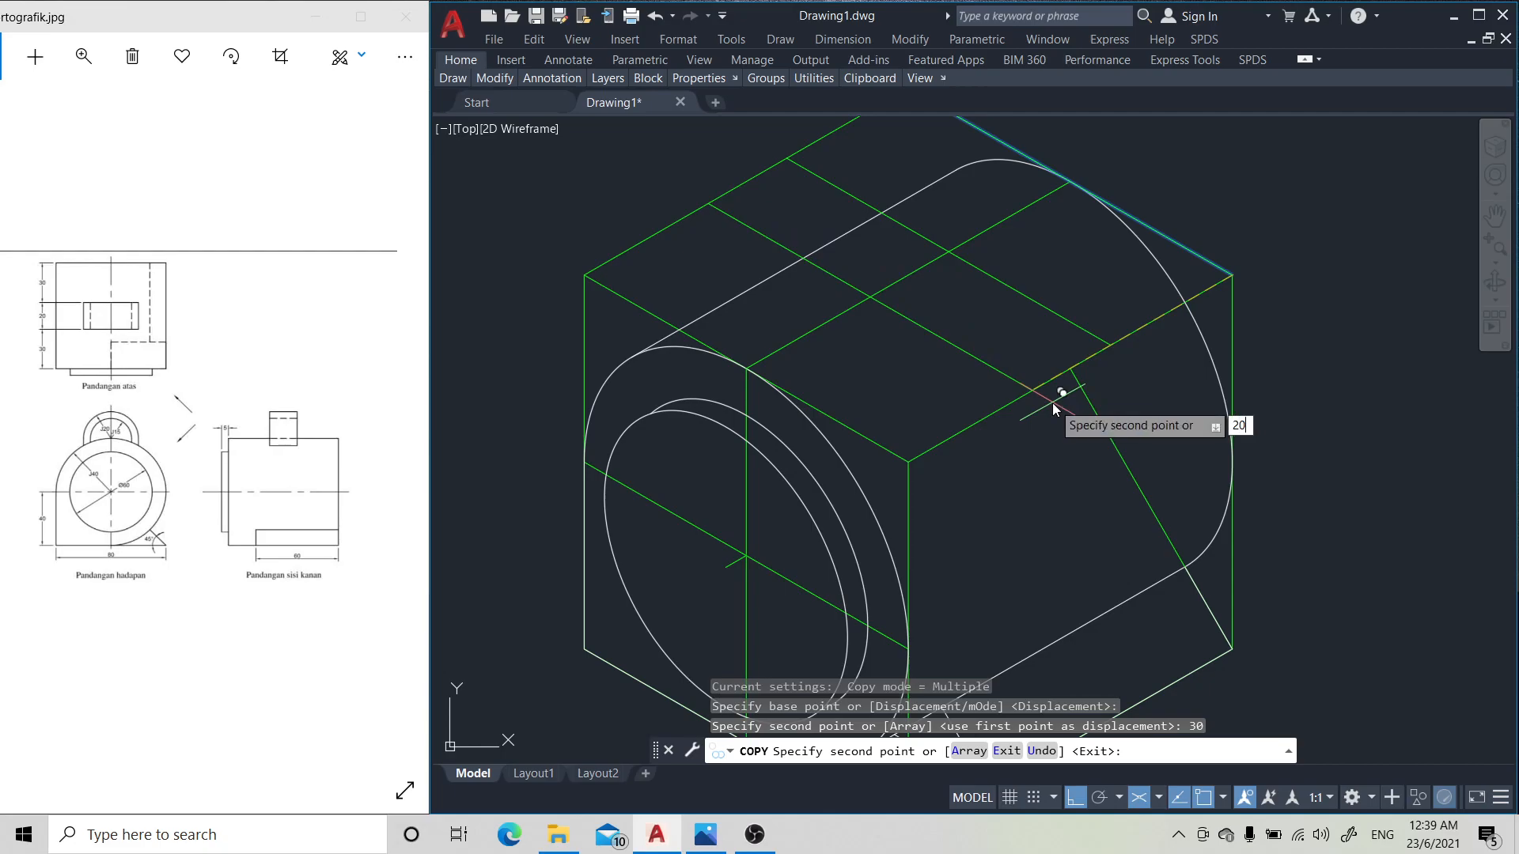
key("Return")
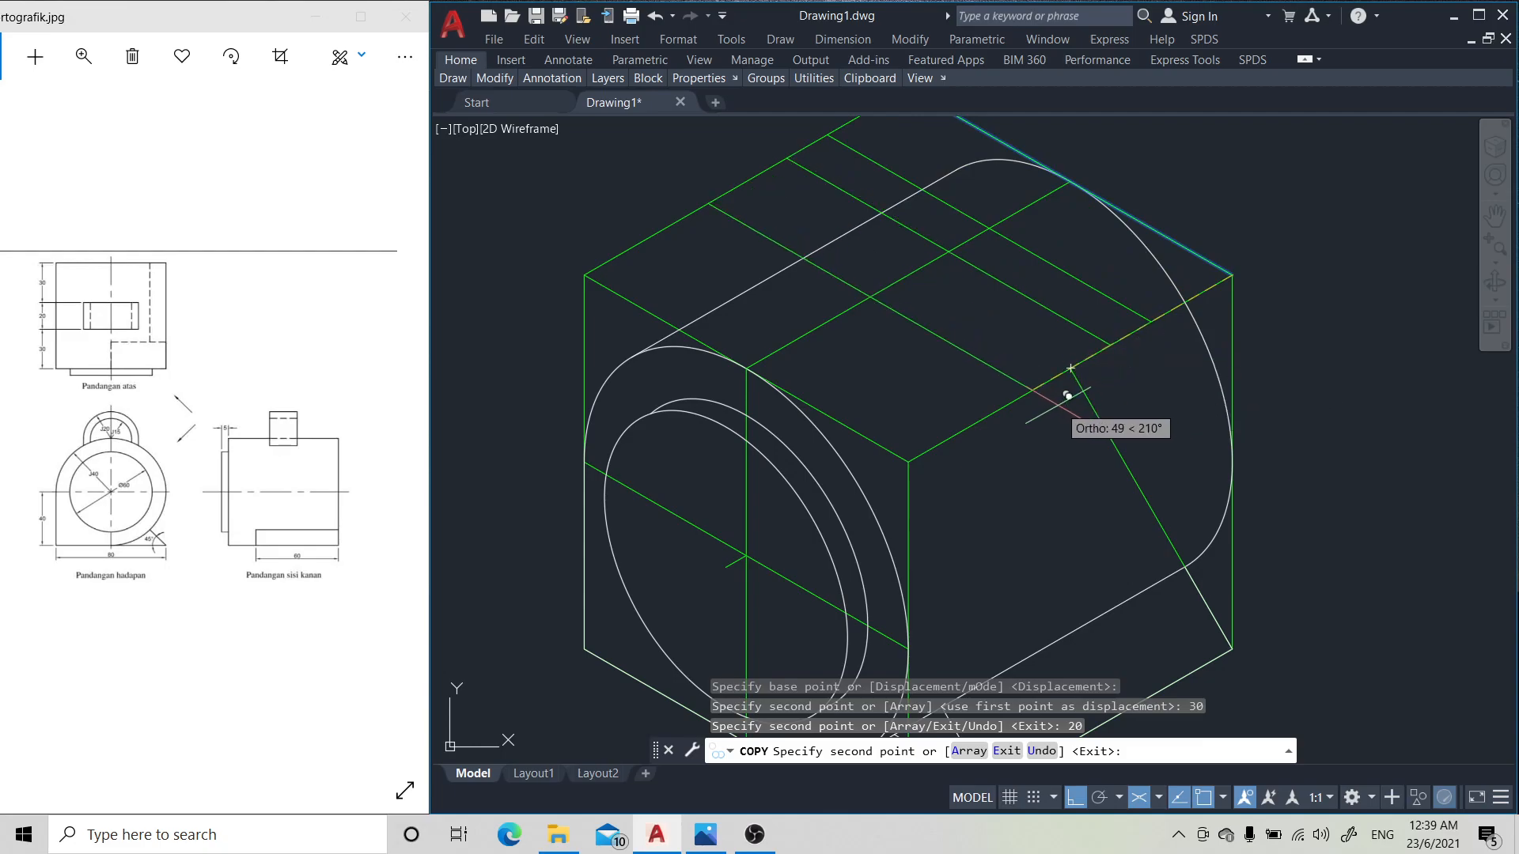
type("50")
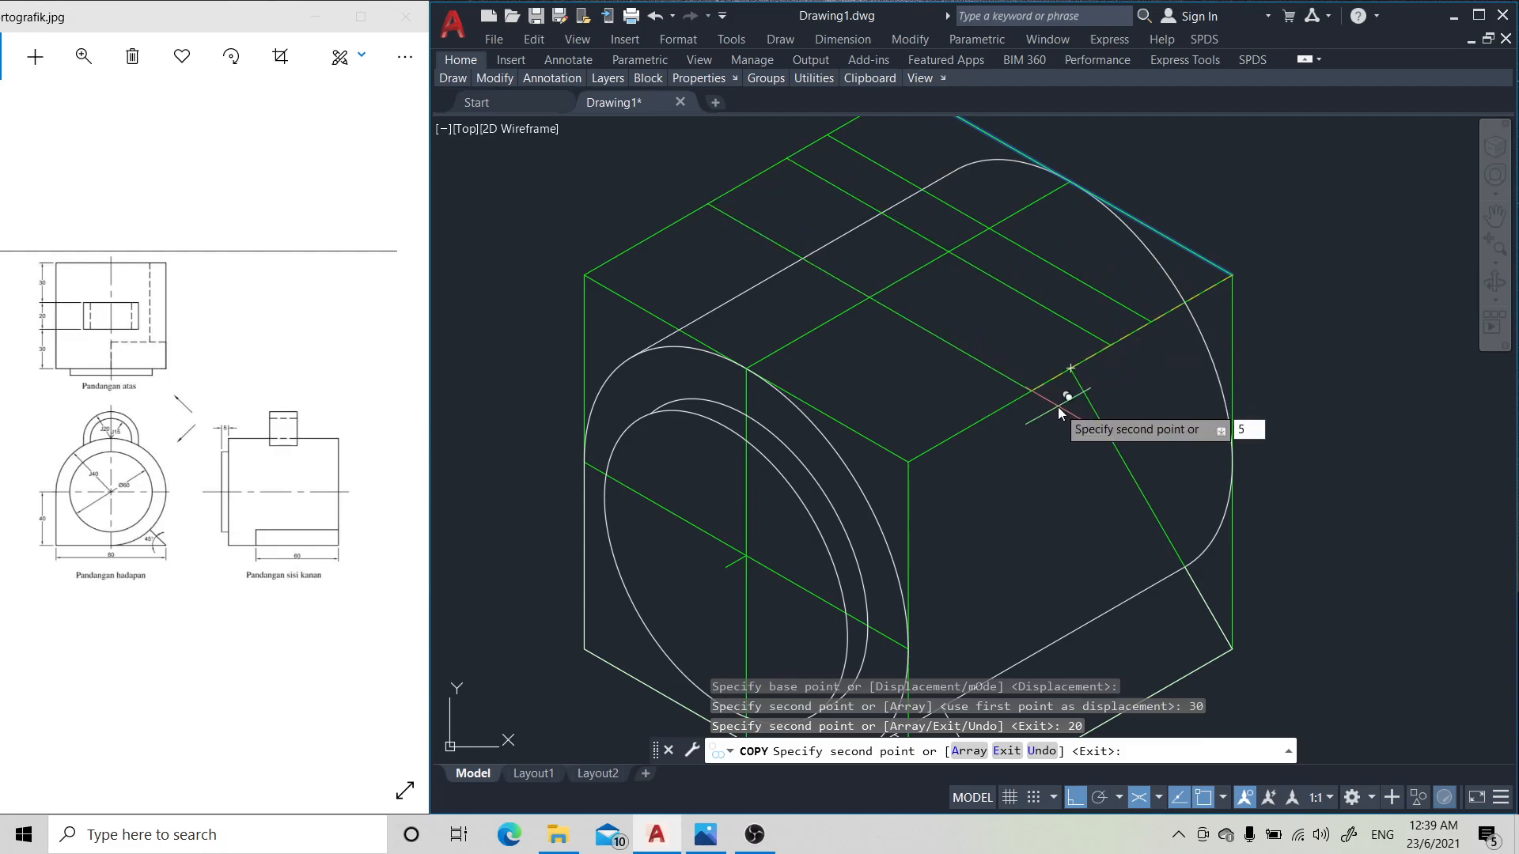
key("Return")
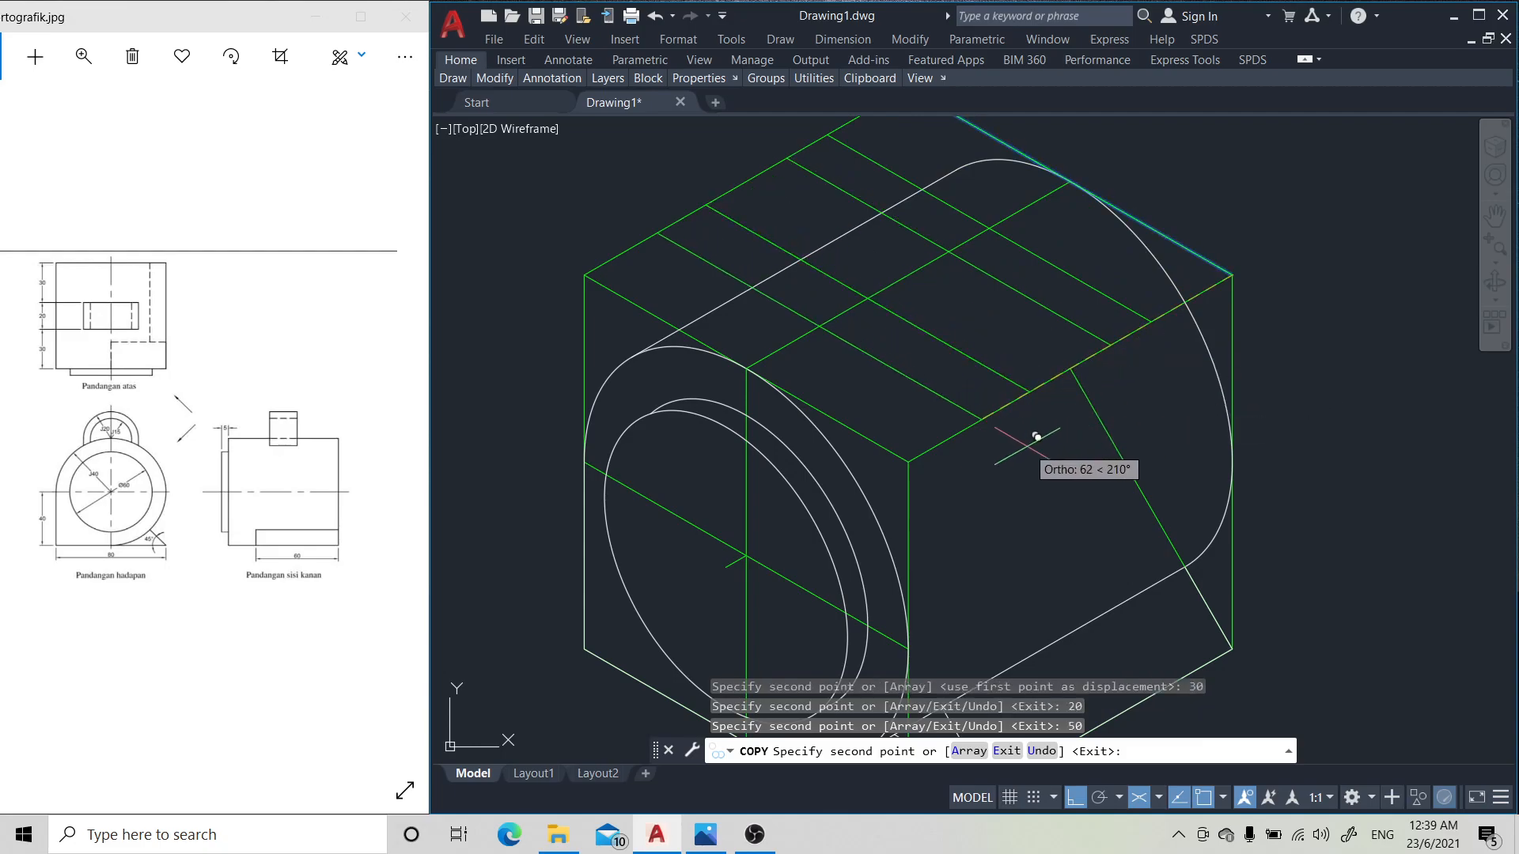
key("Return")
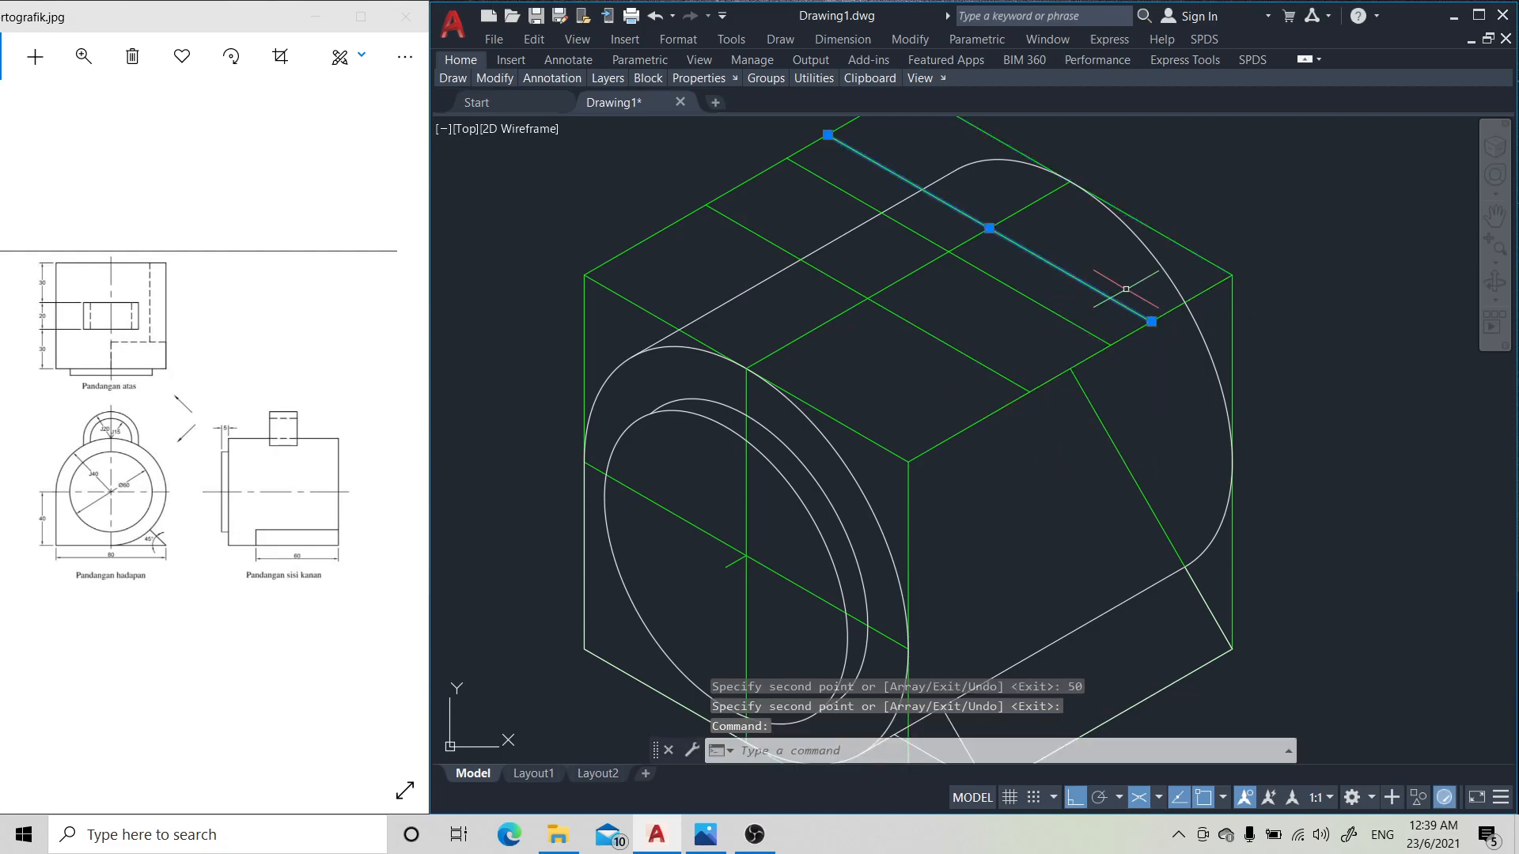
key("Delete")
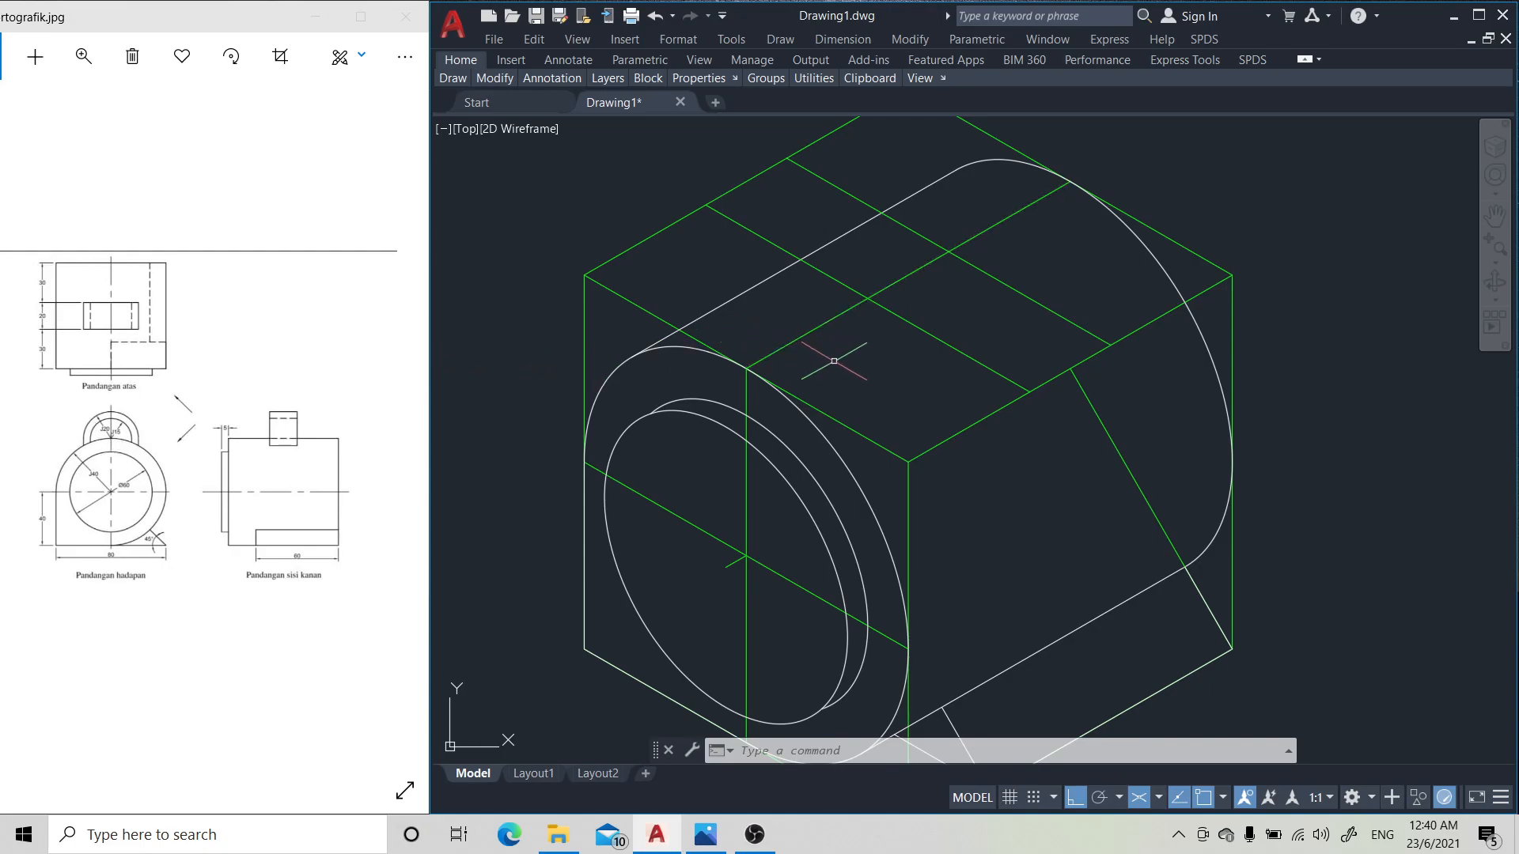
- Draw a radius 20 isocircle on the left isoplane, centred where the 50 mm construction line crosses the top face's centre line
mouse_move(554, 77)
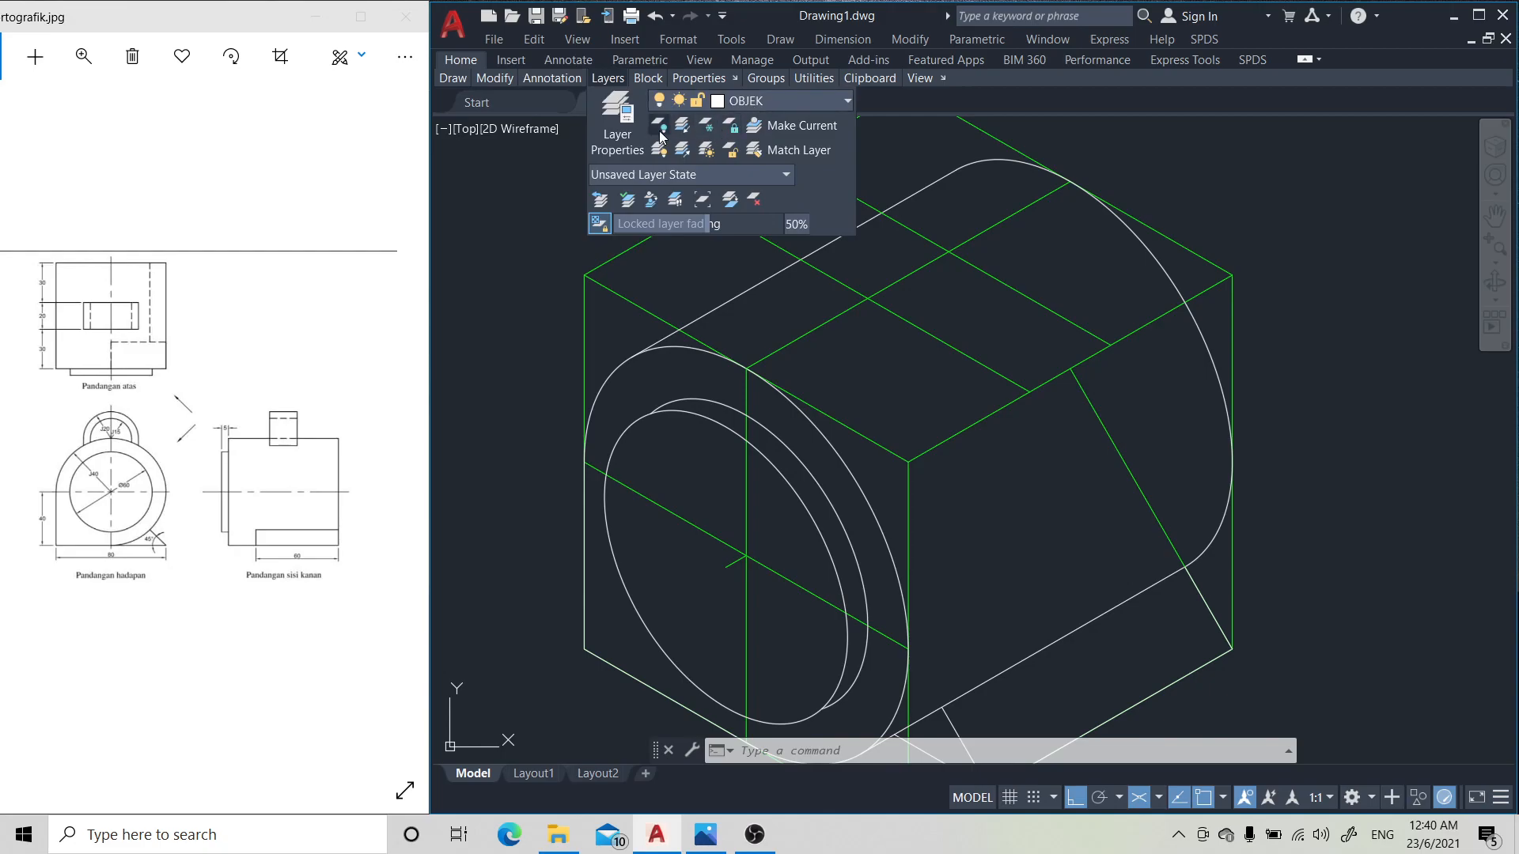
mouse_move(454, 86)
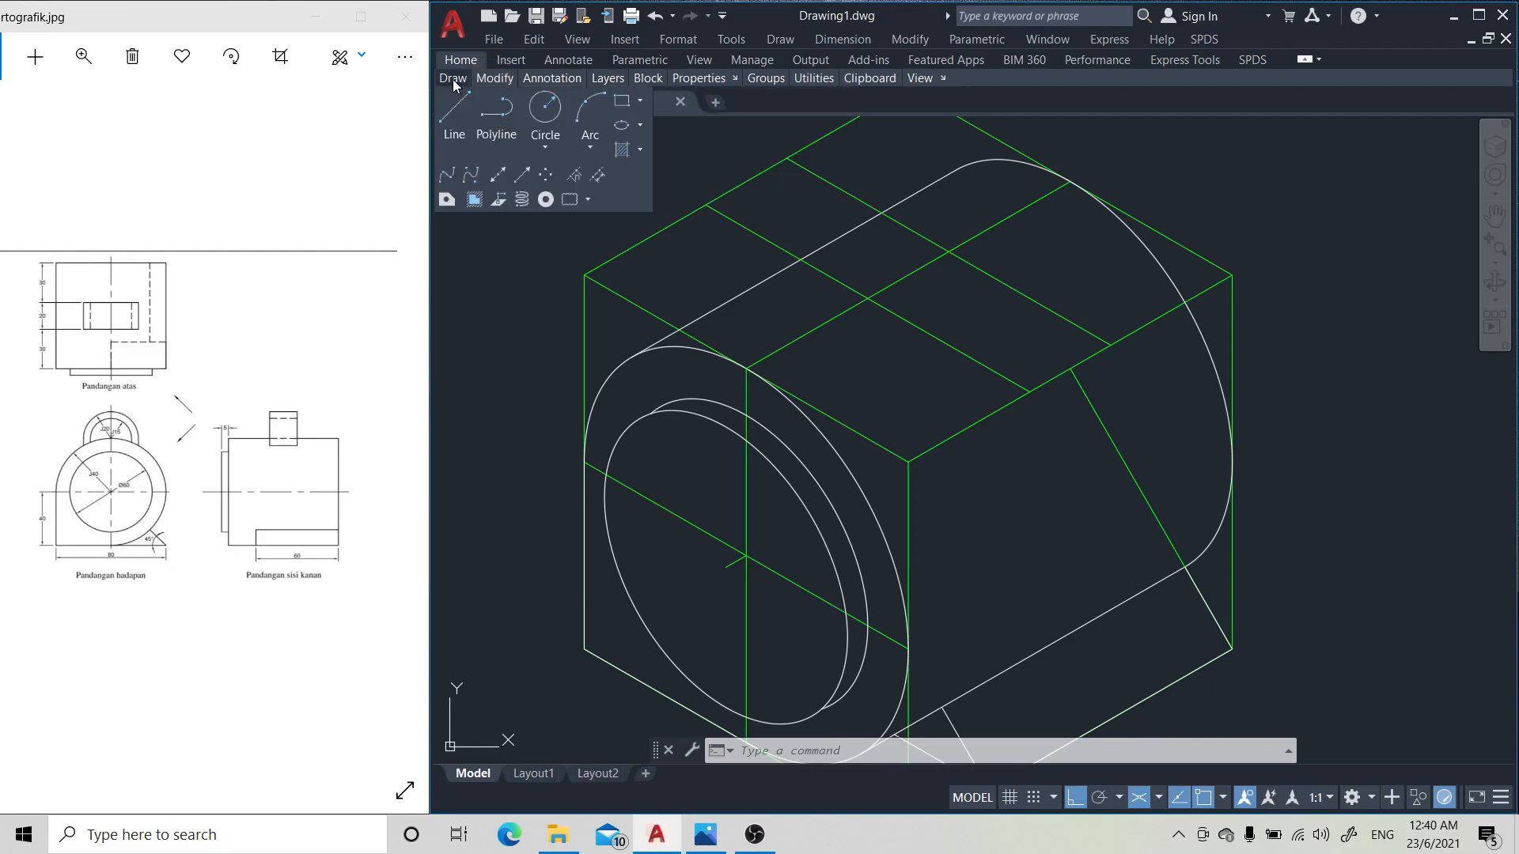
left_click(641, 126)
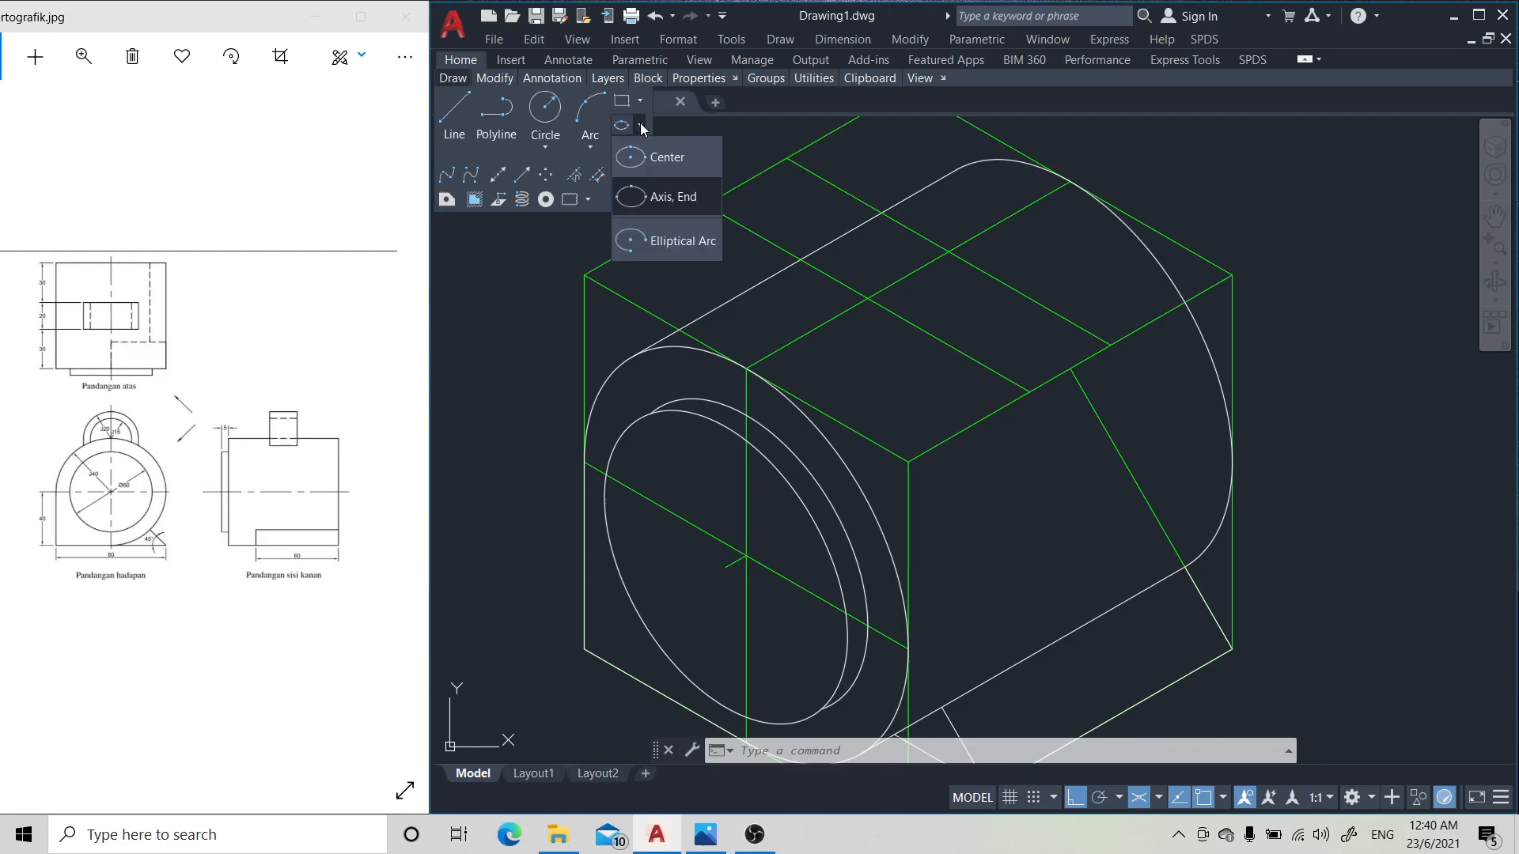
left_click(657, 196)
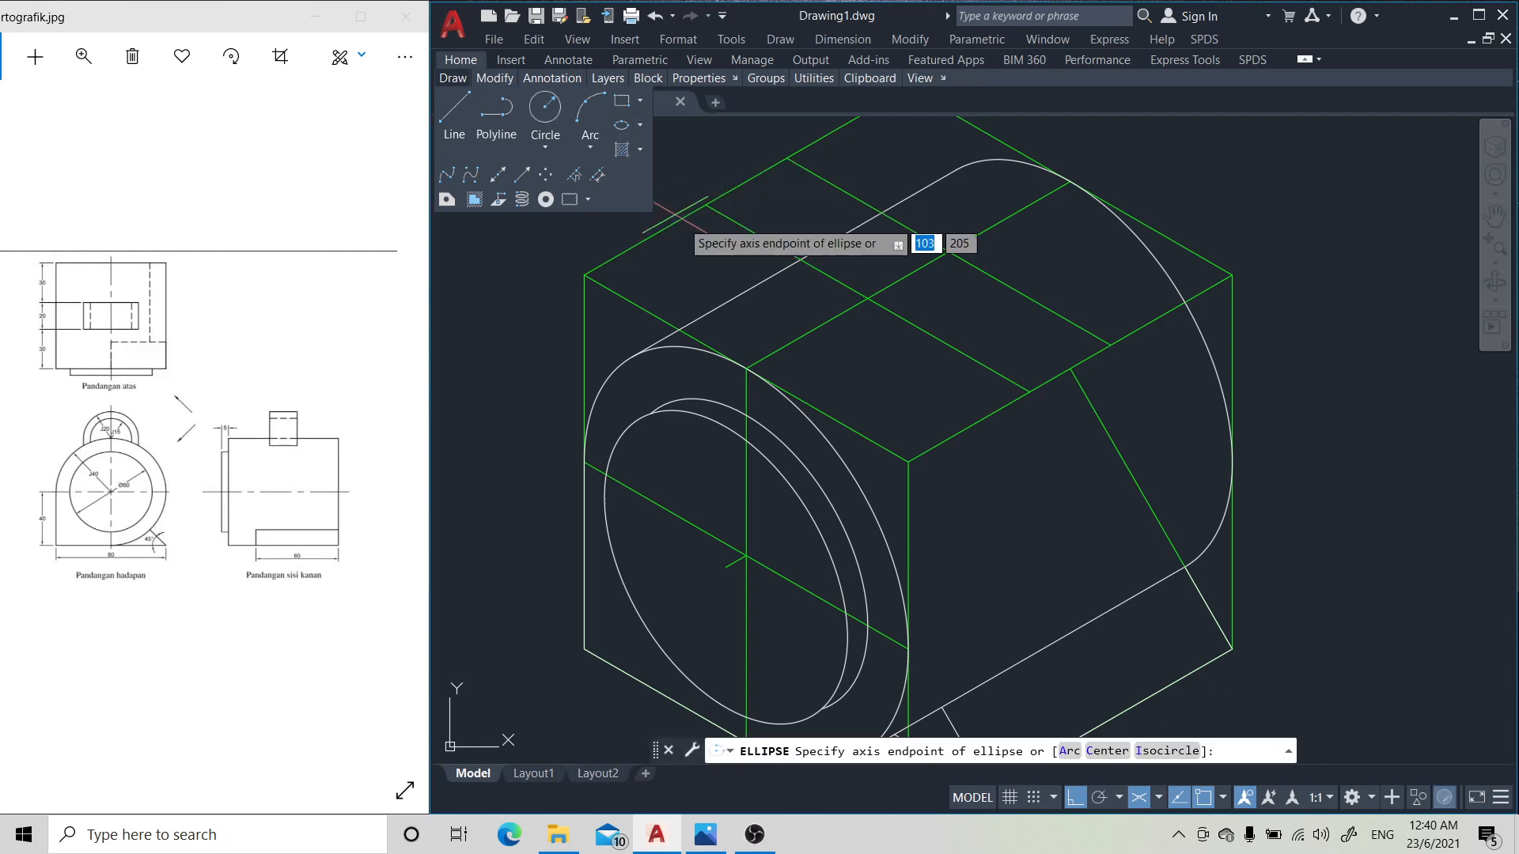
left_click(1180, 751)
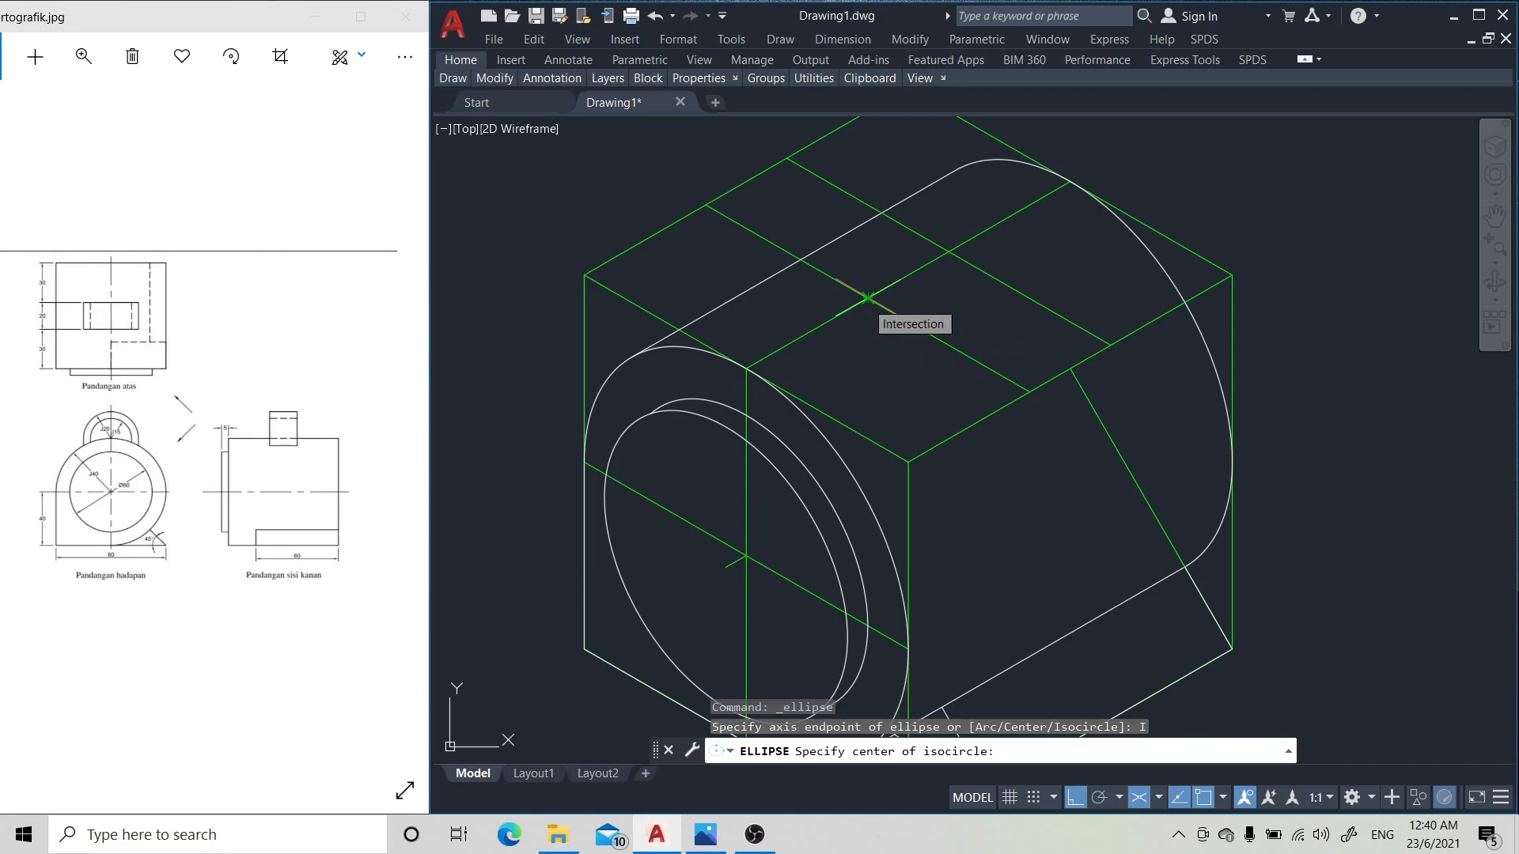
left_click(867, 298)
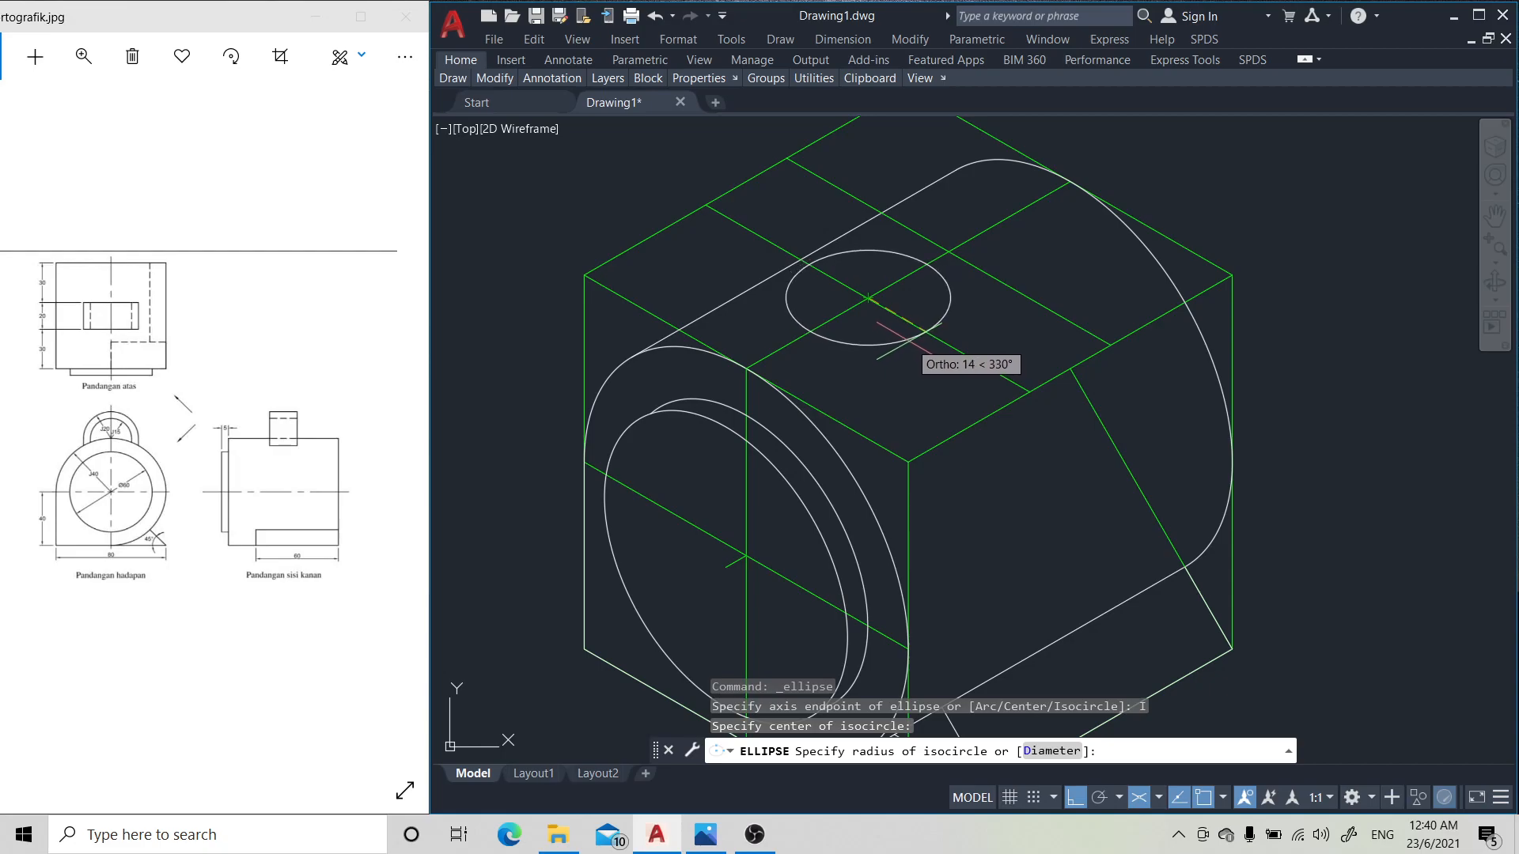
key("F5")
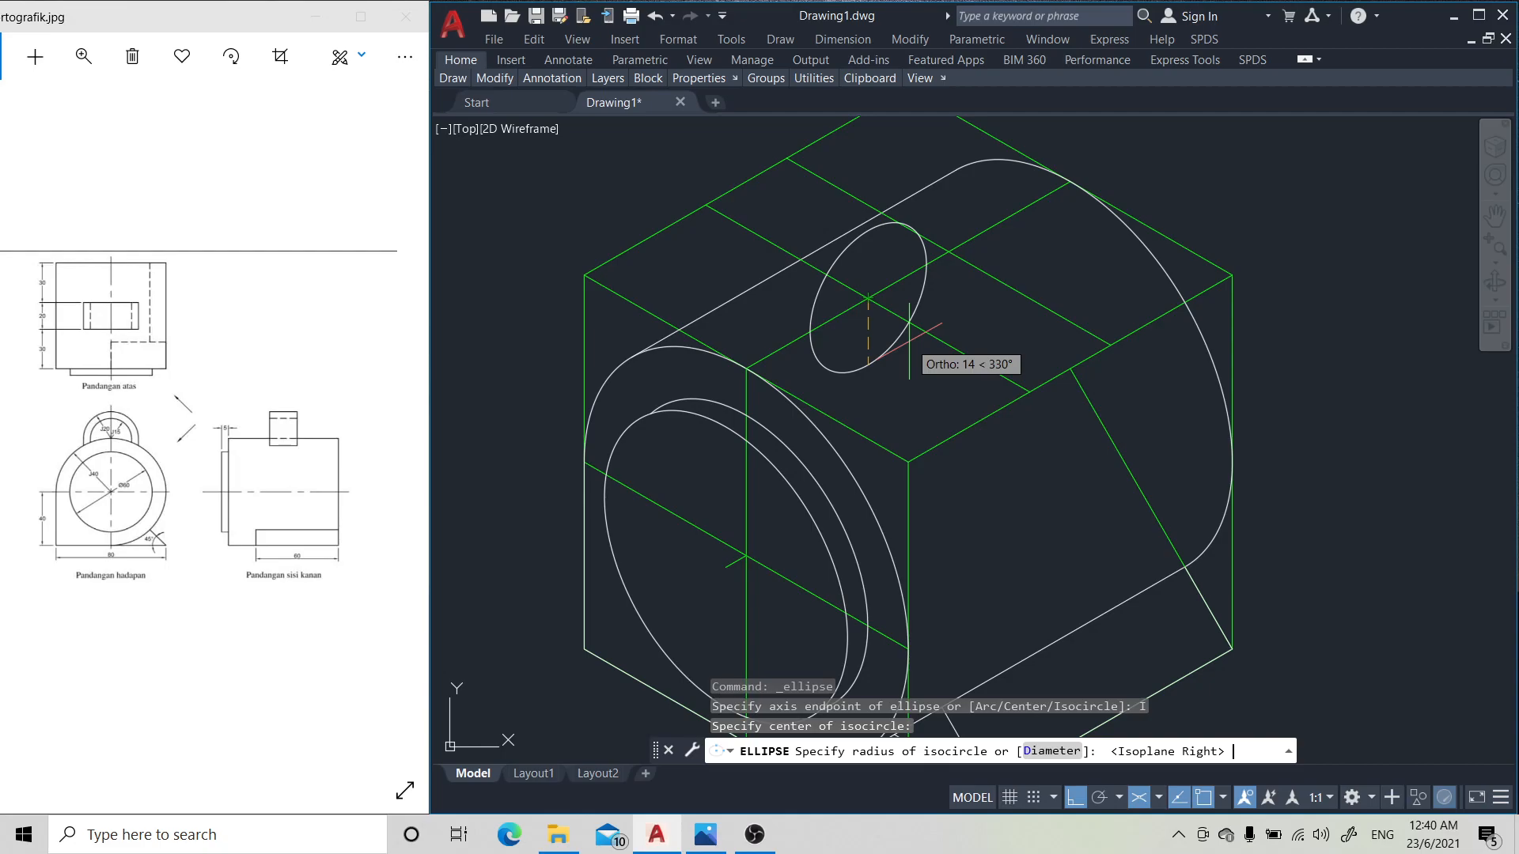
key("F5")
type("40")
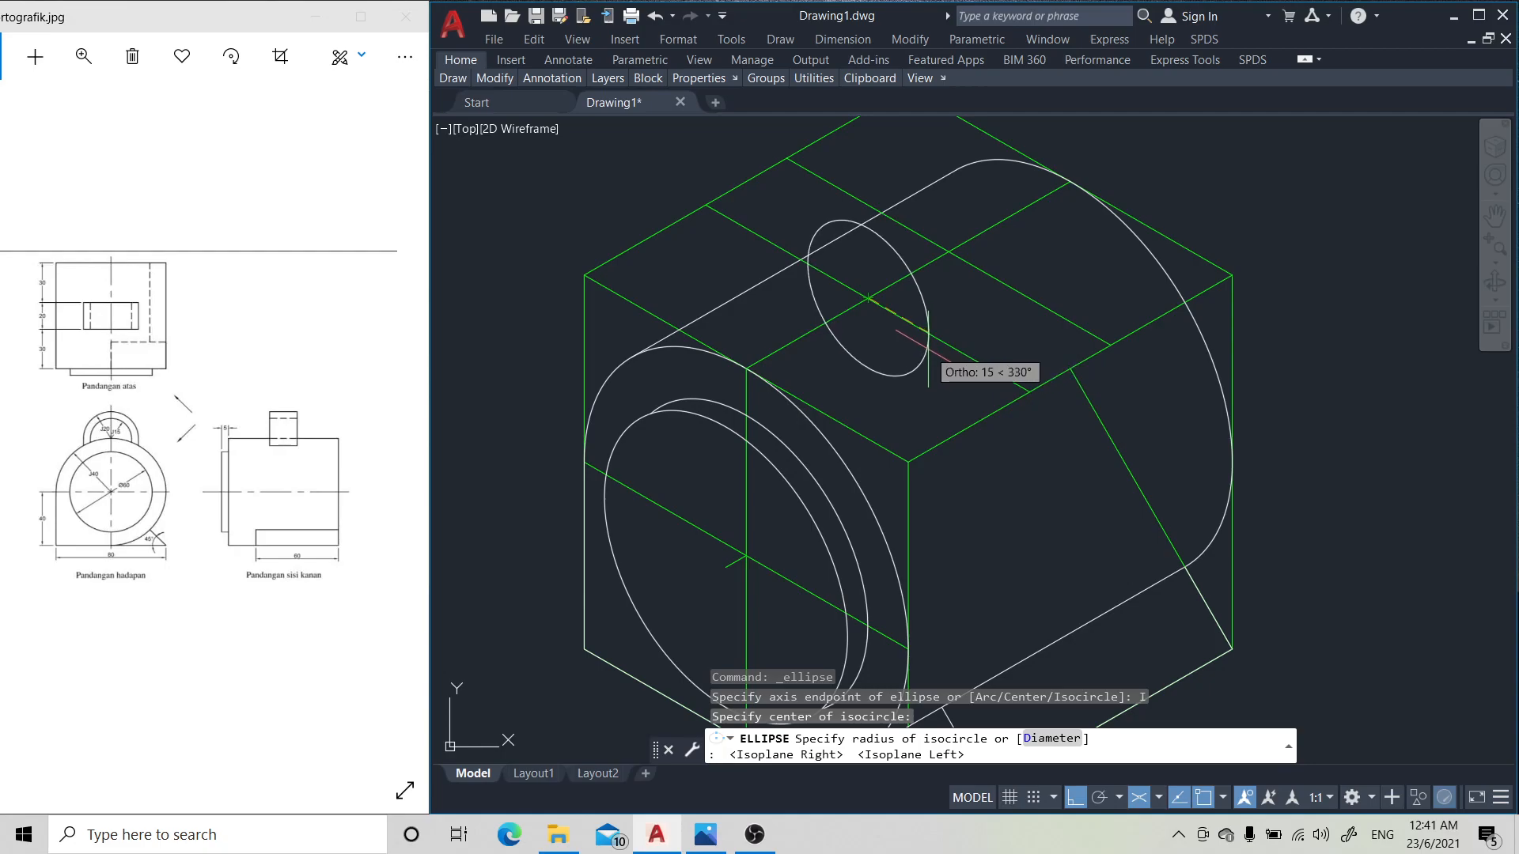
type("20")
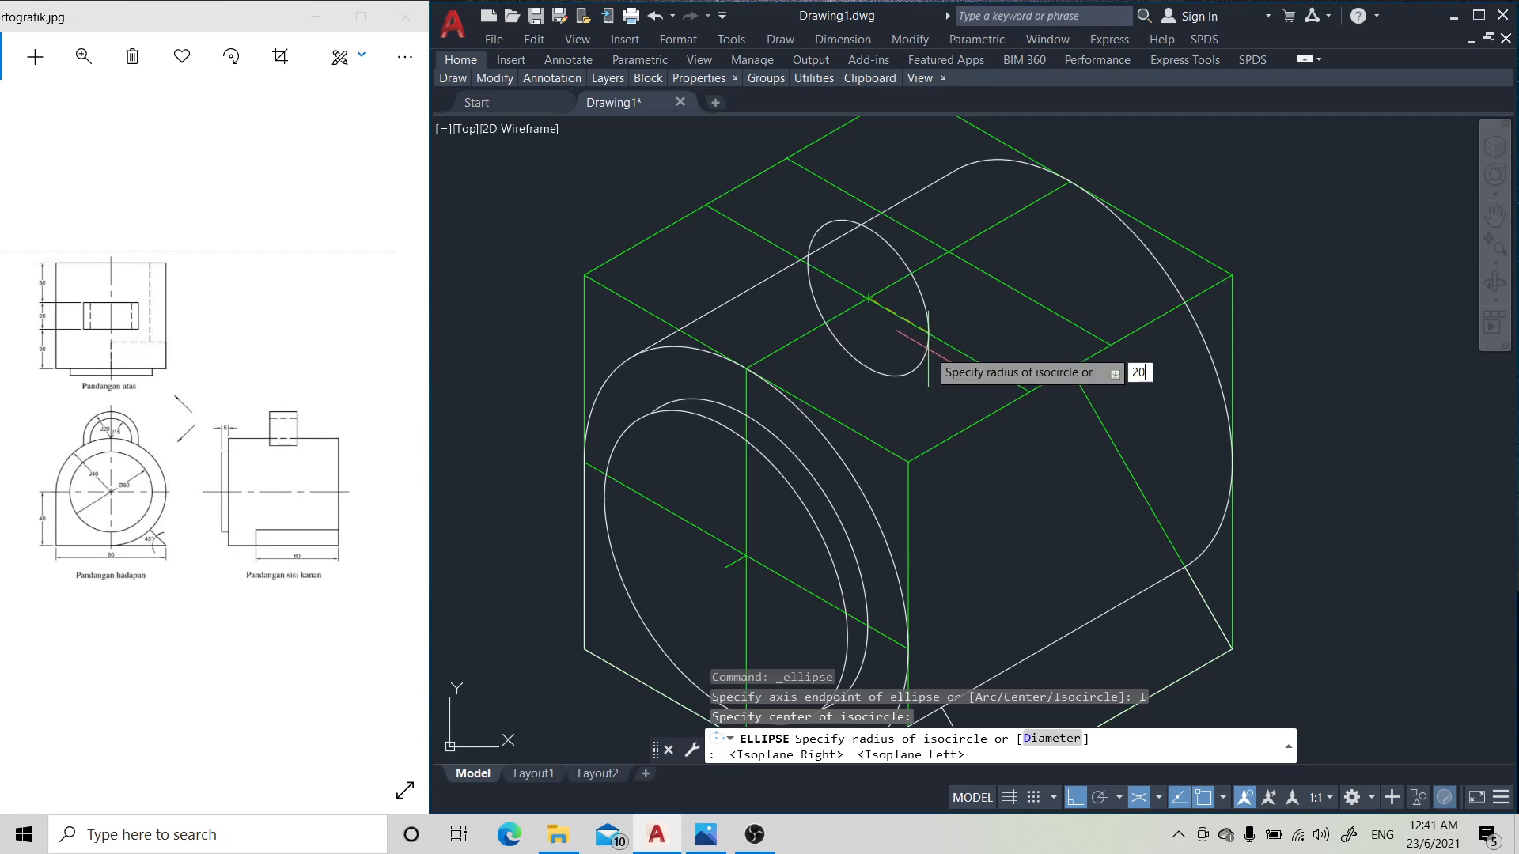
key("Return")
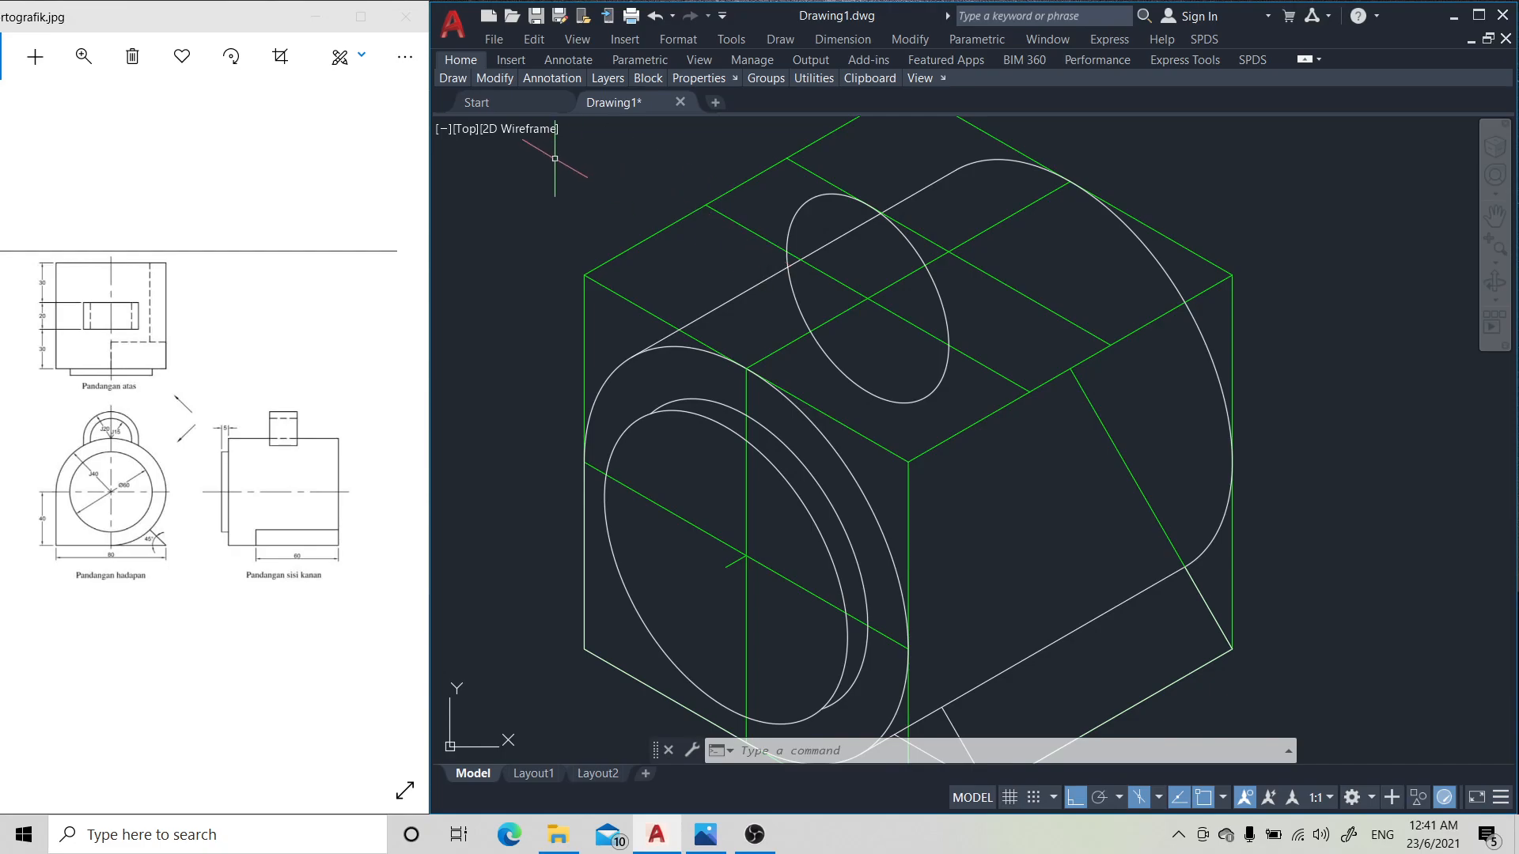
- Copy the radius 20 isocircle from its centre to where the 30 mm construction line crosses the top centre line, using the top isoplane
mouse_move(454, 79)
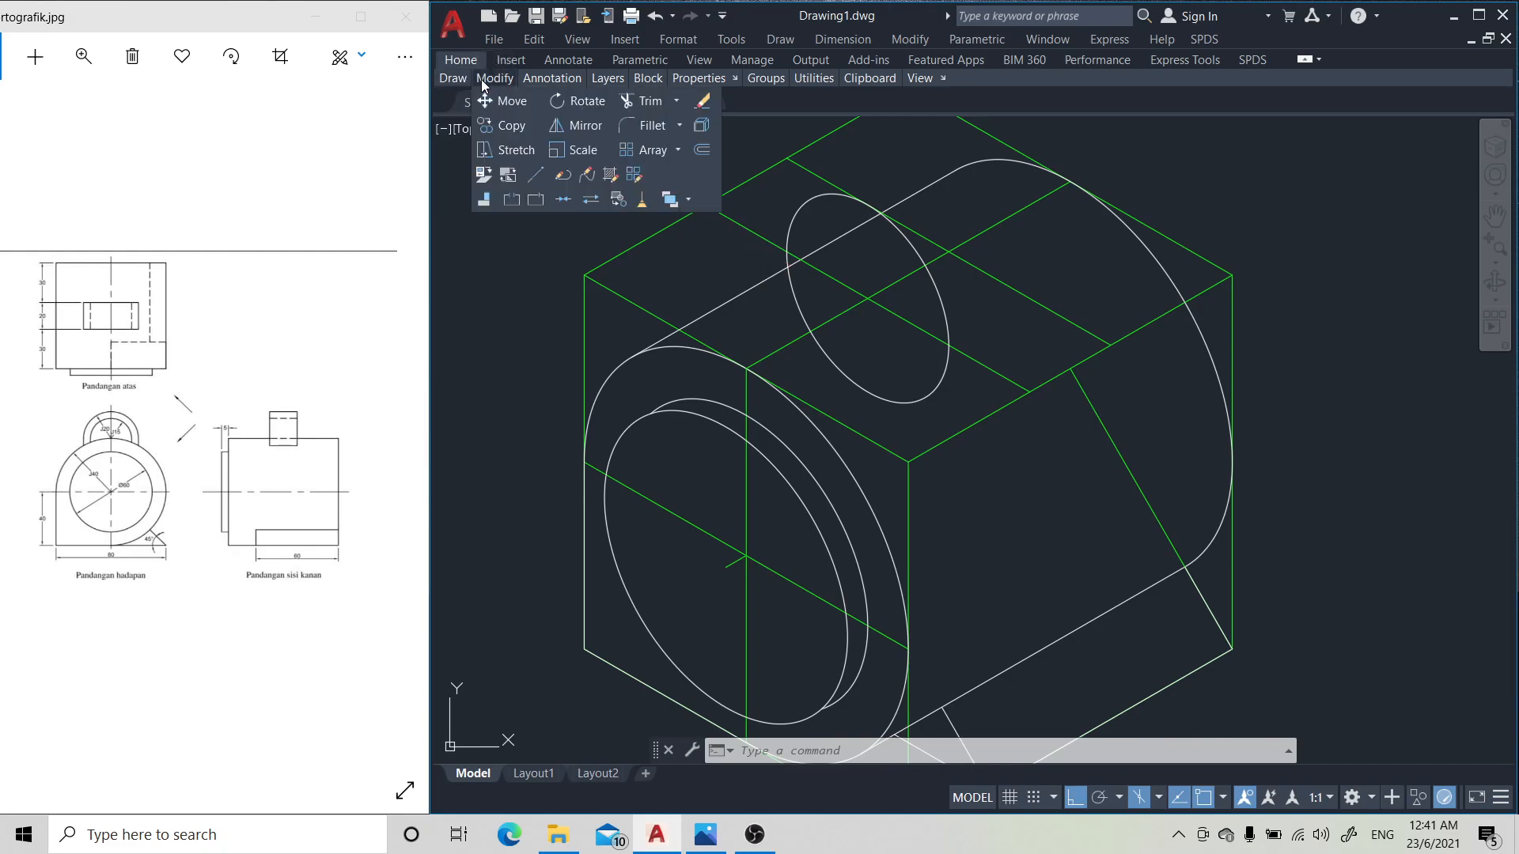
left_click(506, 126)
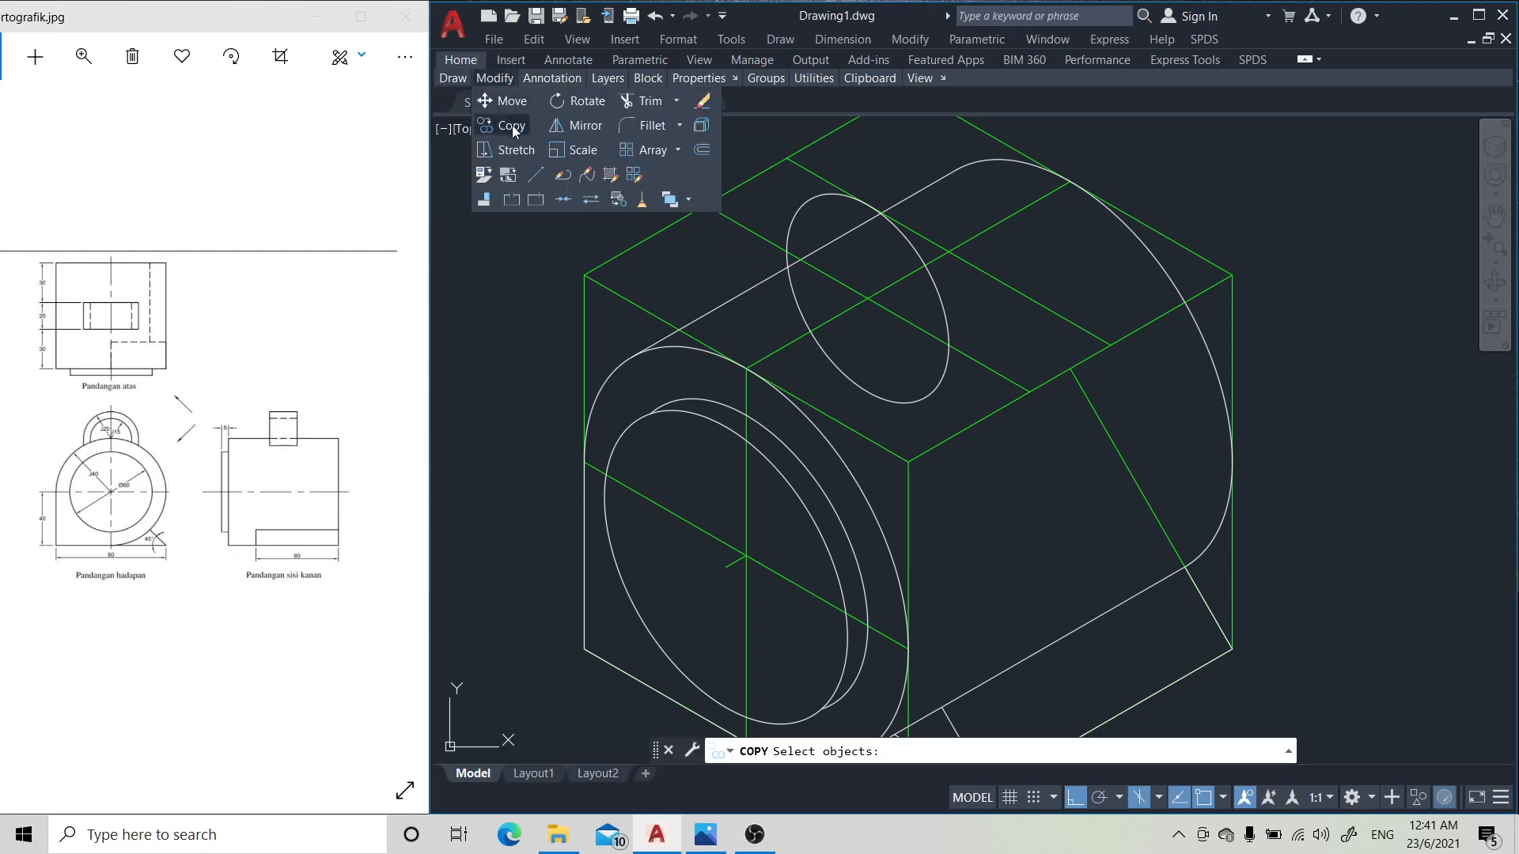
left_click(807, 201)
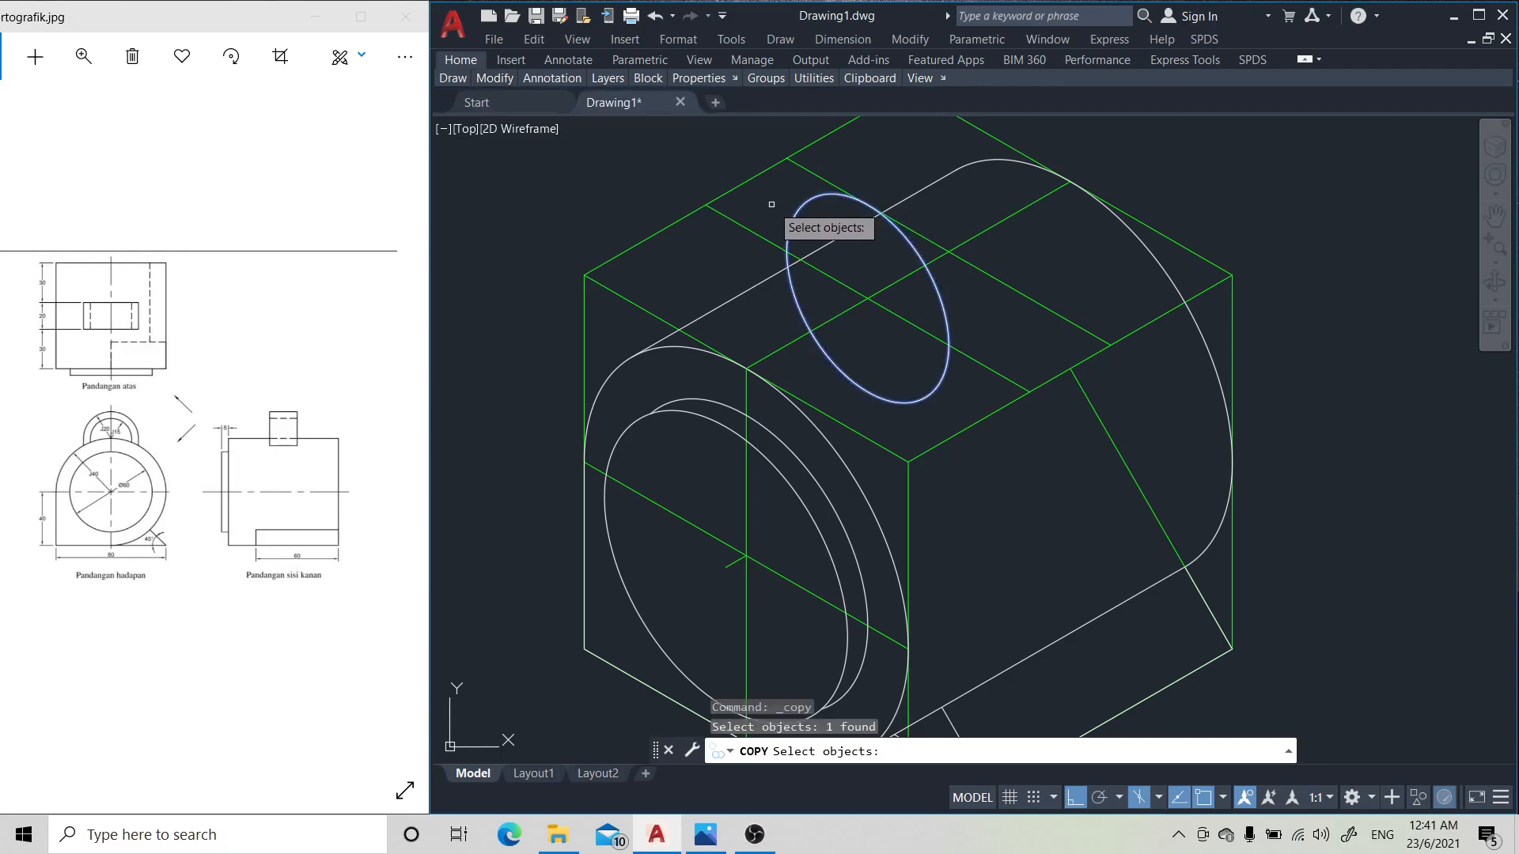
key("Return")
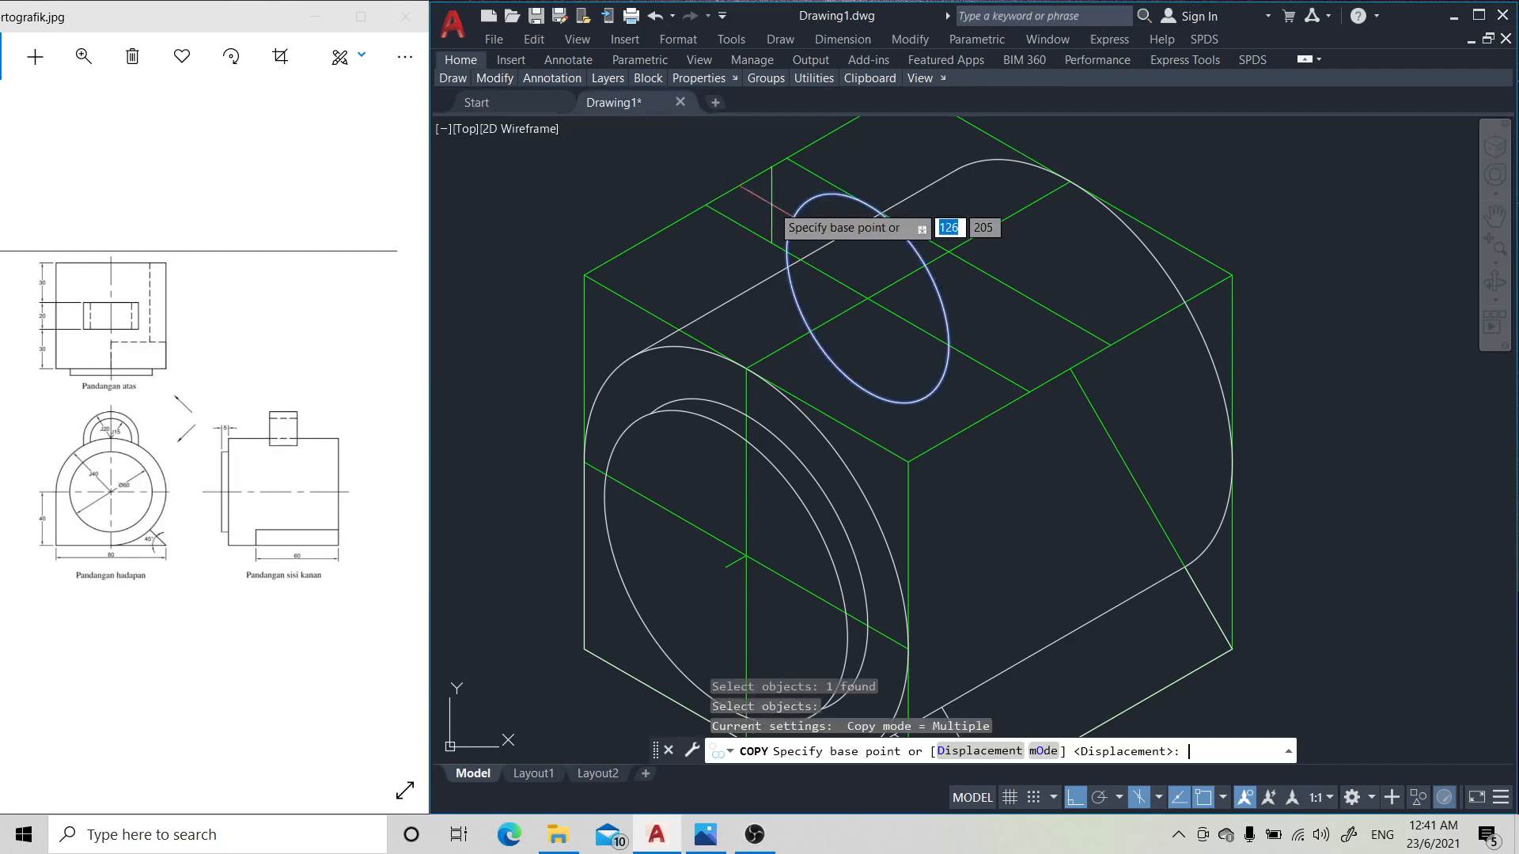
left_click(867, 298)
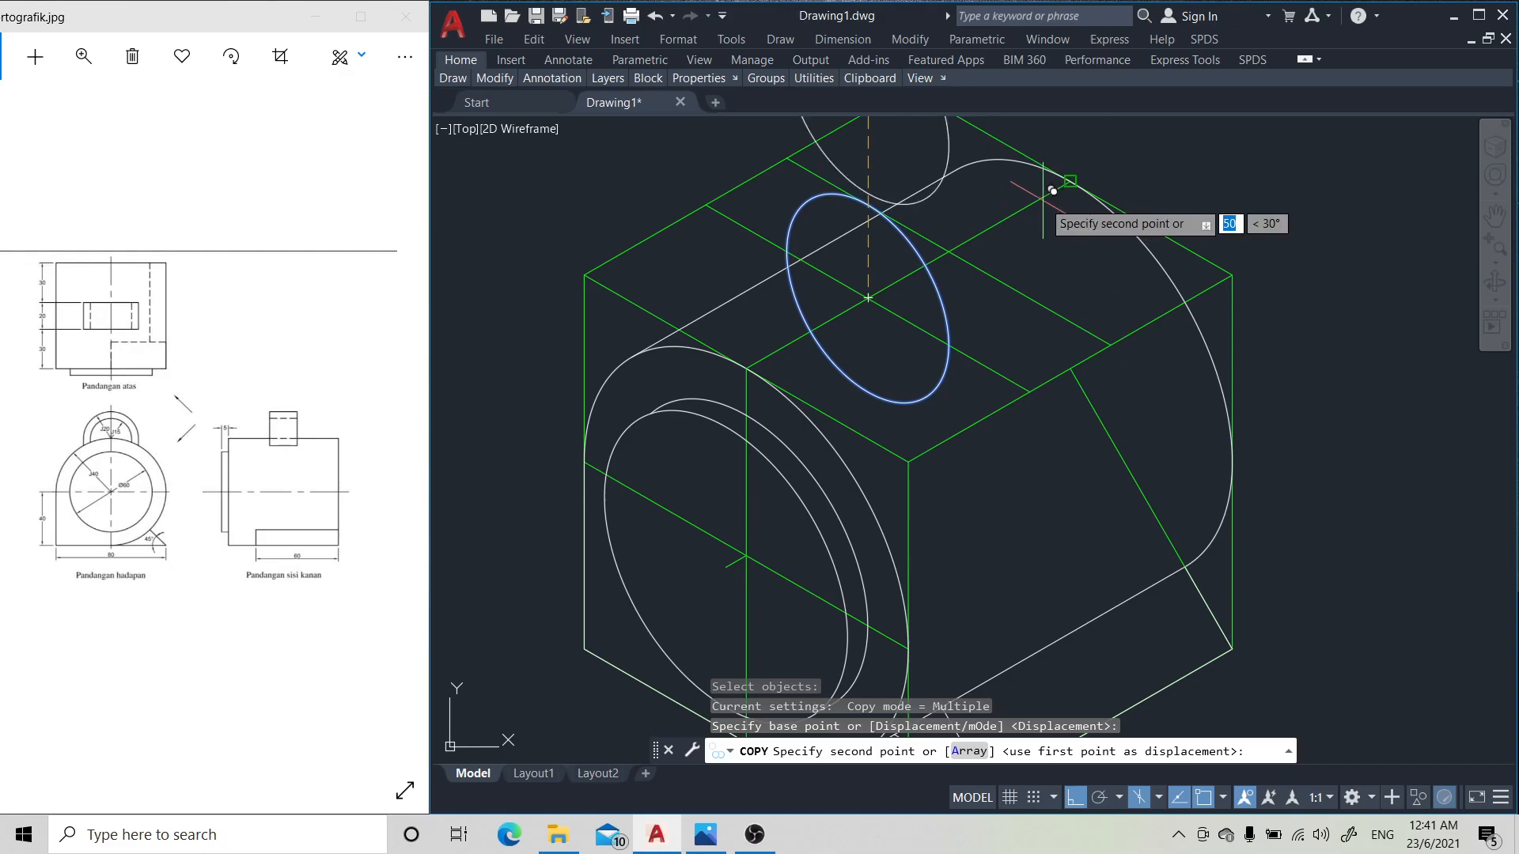
key("F5")
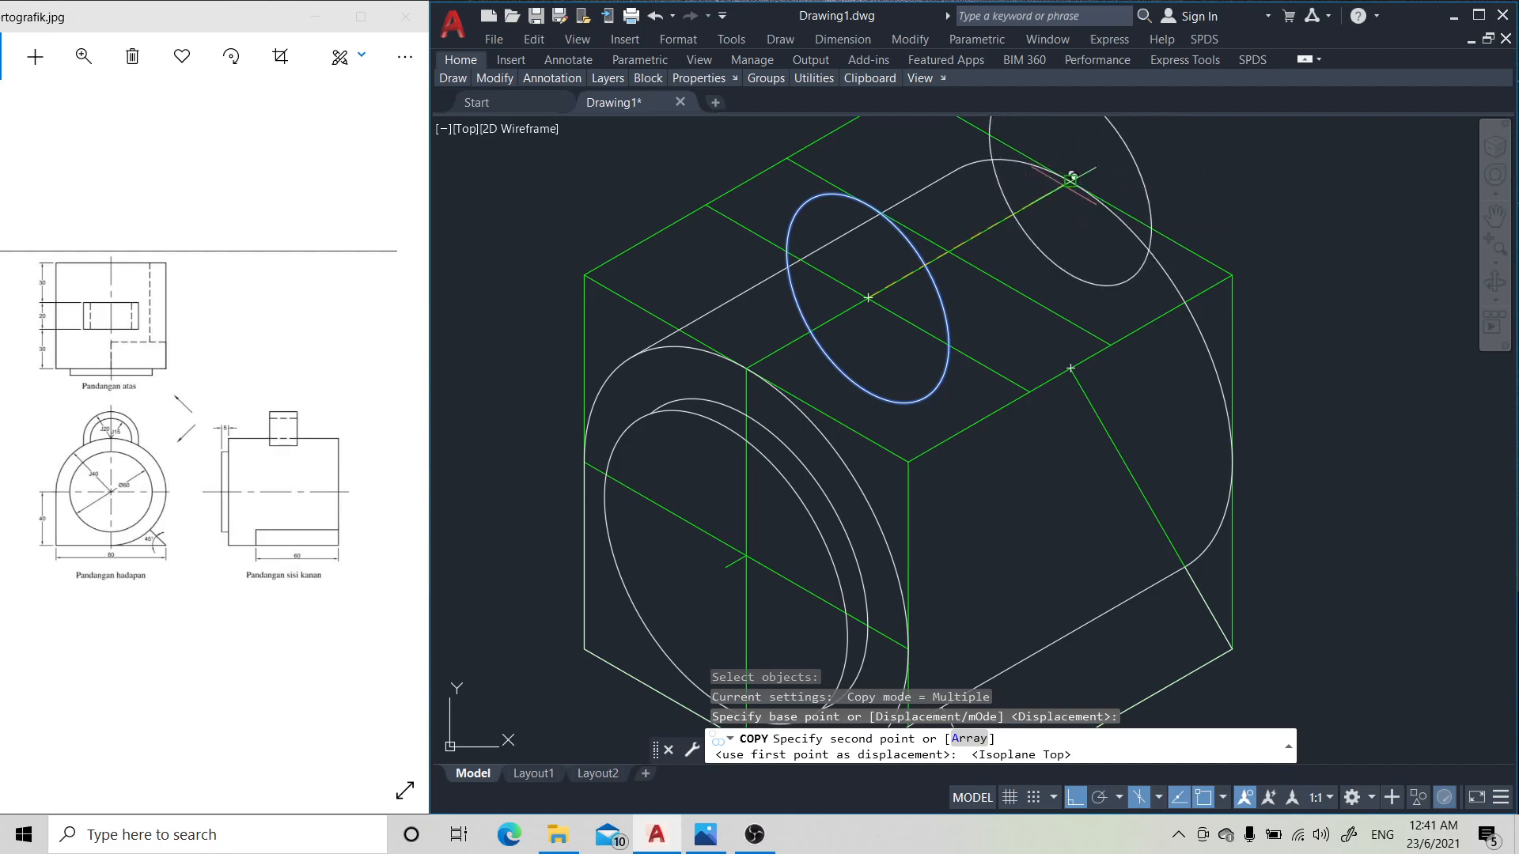
left_click(958, 241)
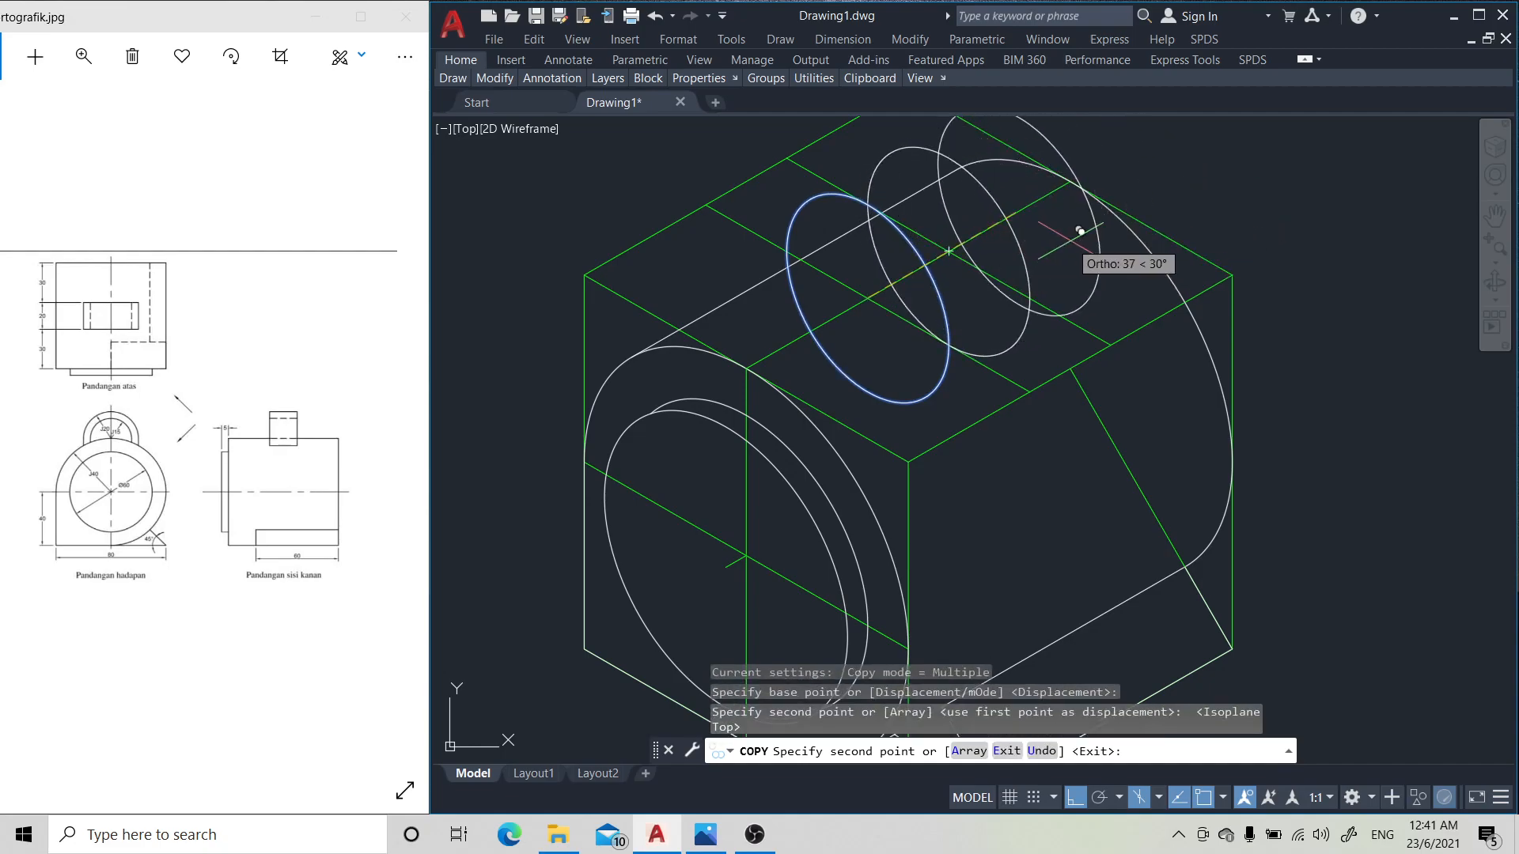
key("Return")
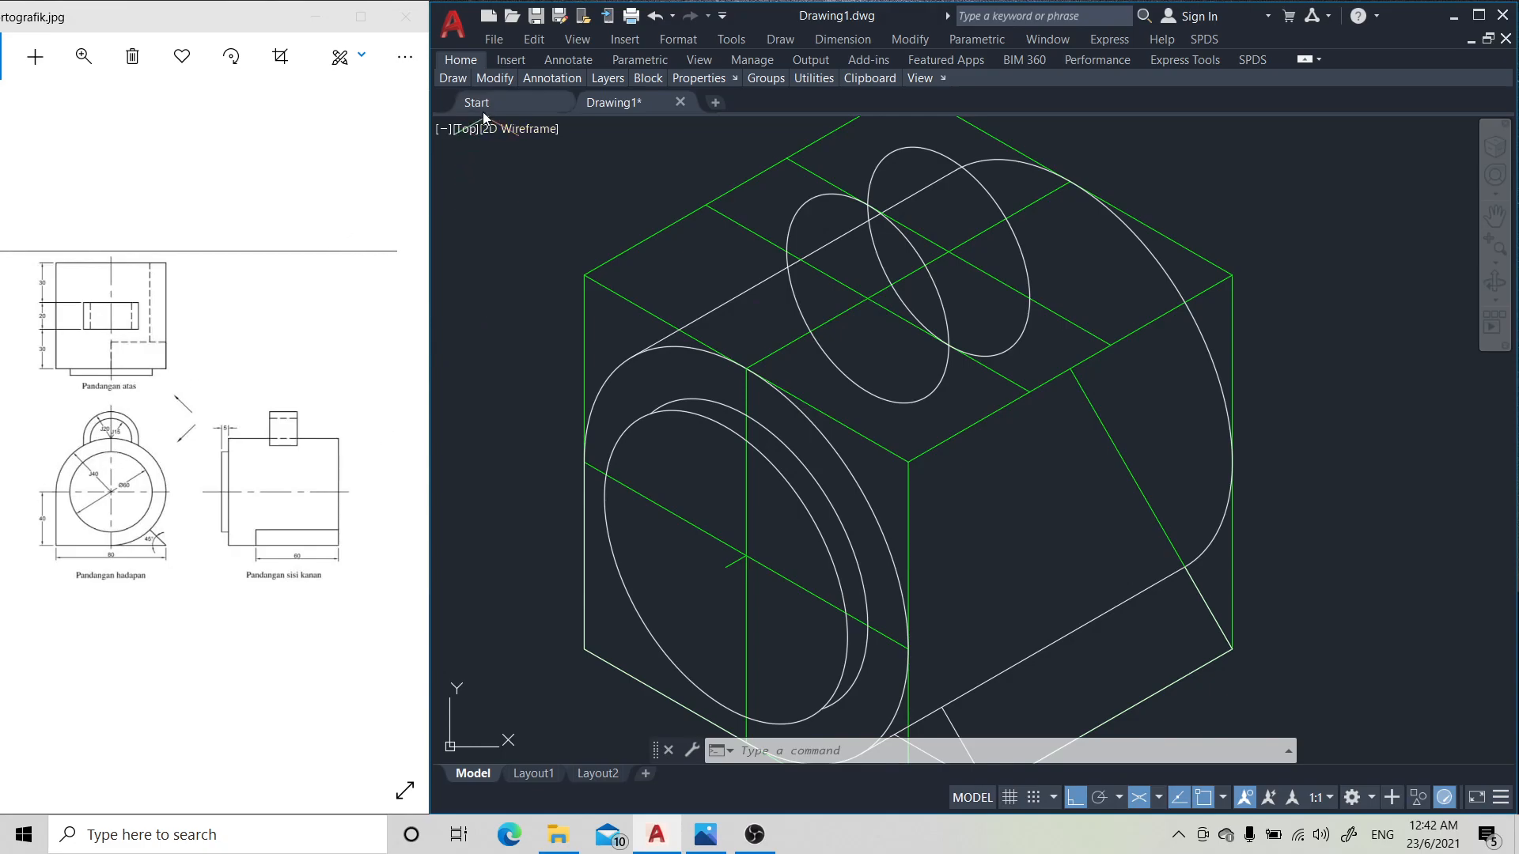
- Draw a radius 15 isocircle on the left isoplane, concentric with the lug's front radius 20 isocircle
mouse_move(458, 78)
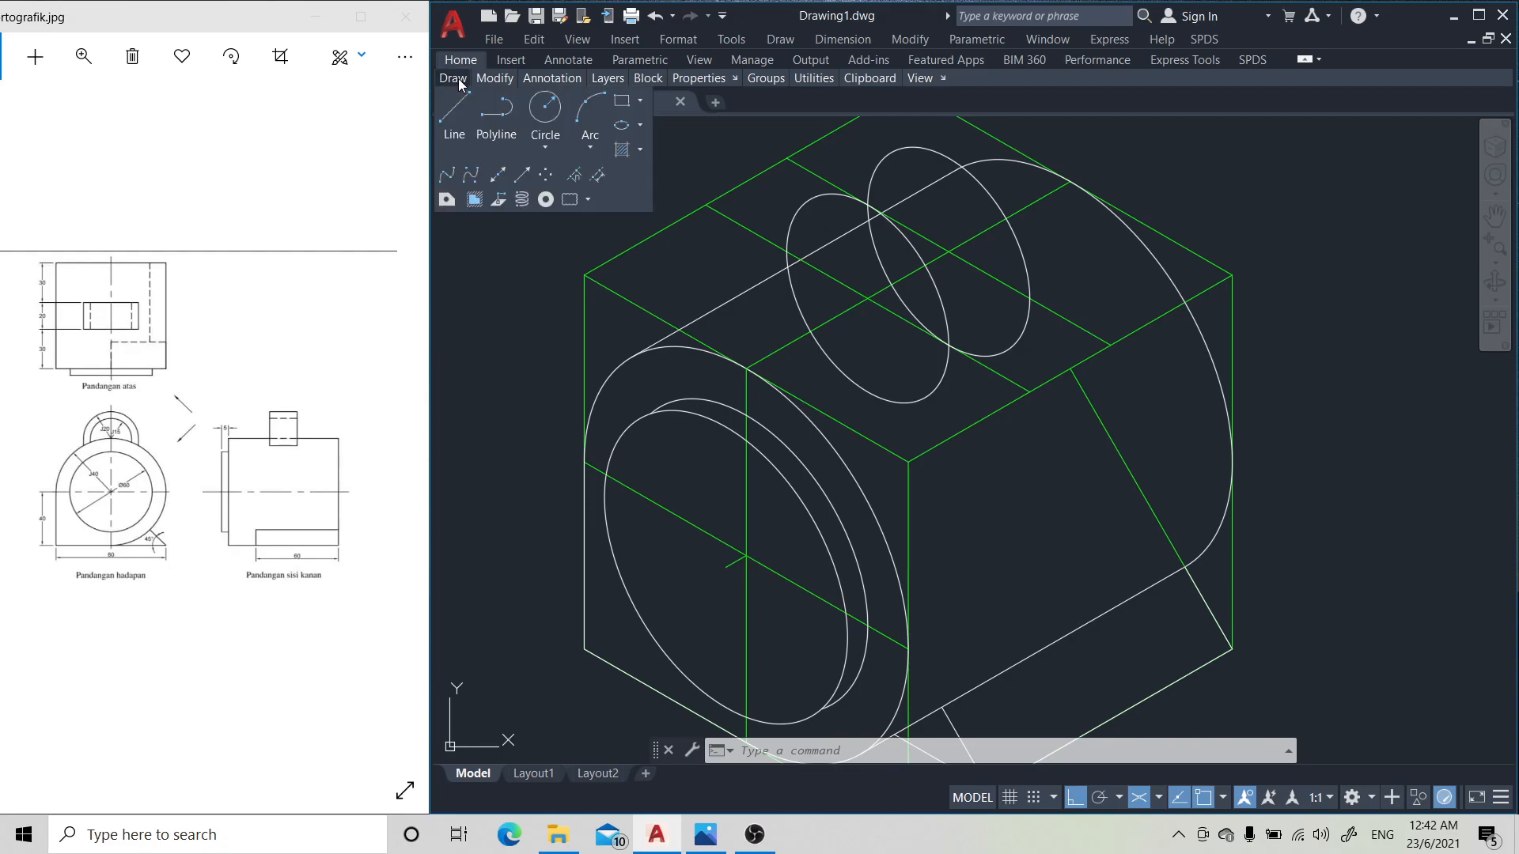
left_click(642, 124)
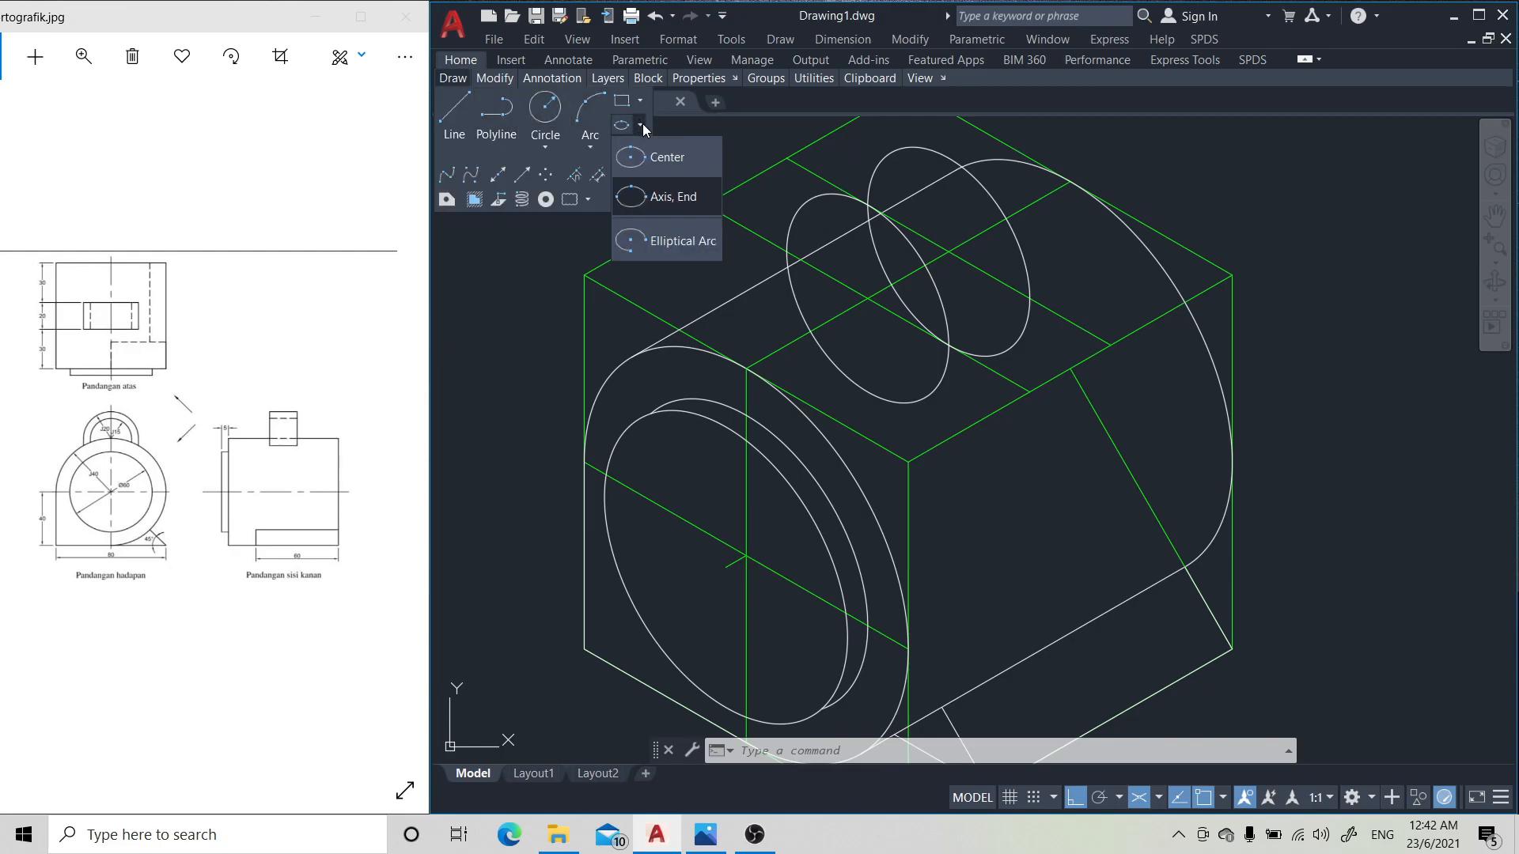
left_click(652, 200)
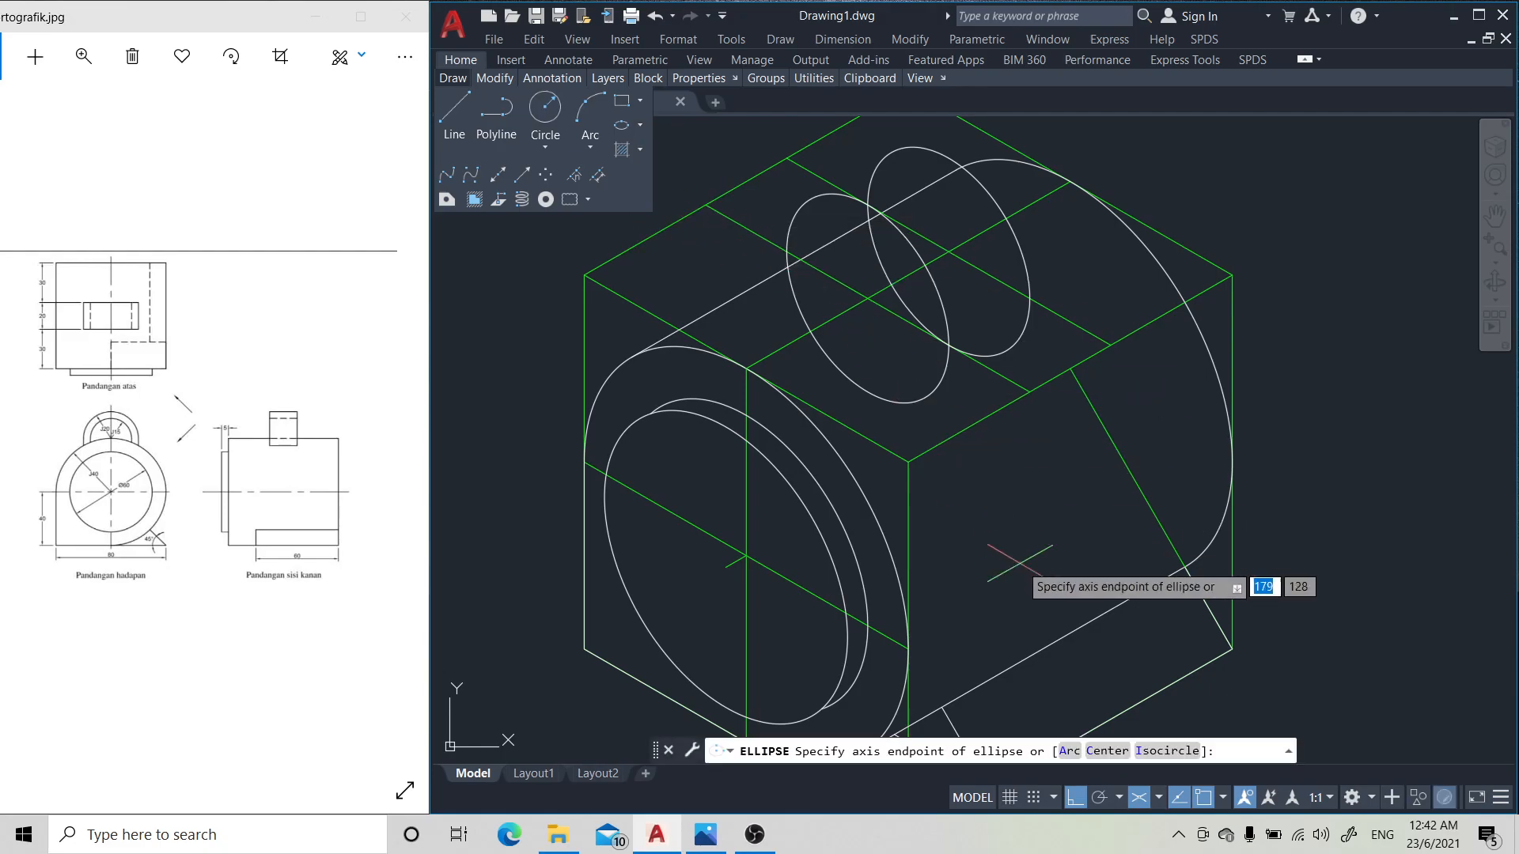
left_click(1161, 751)
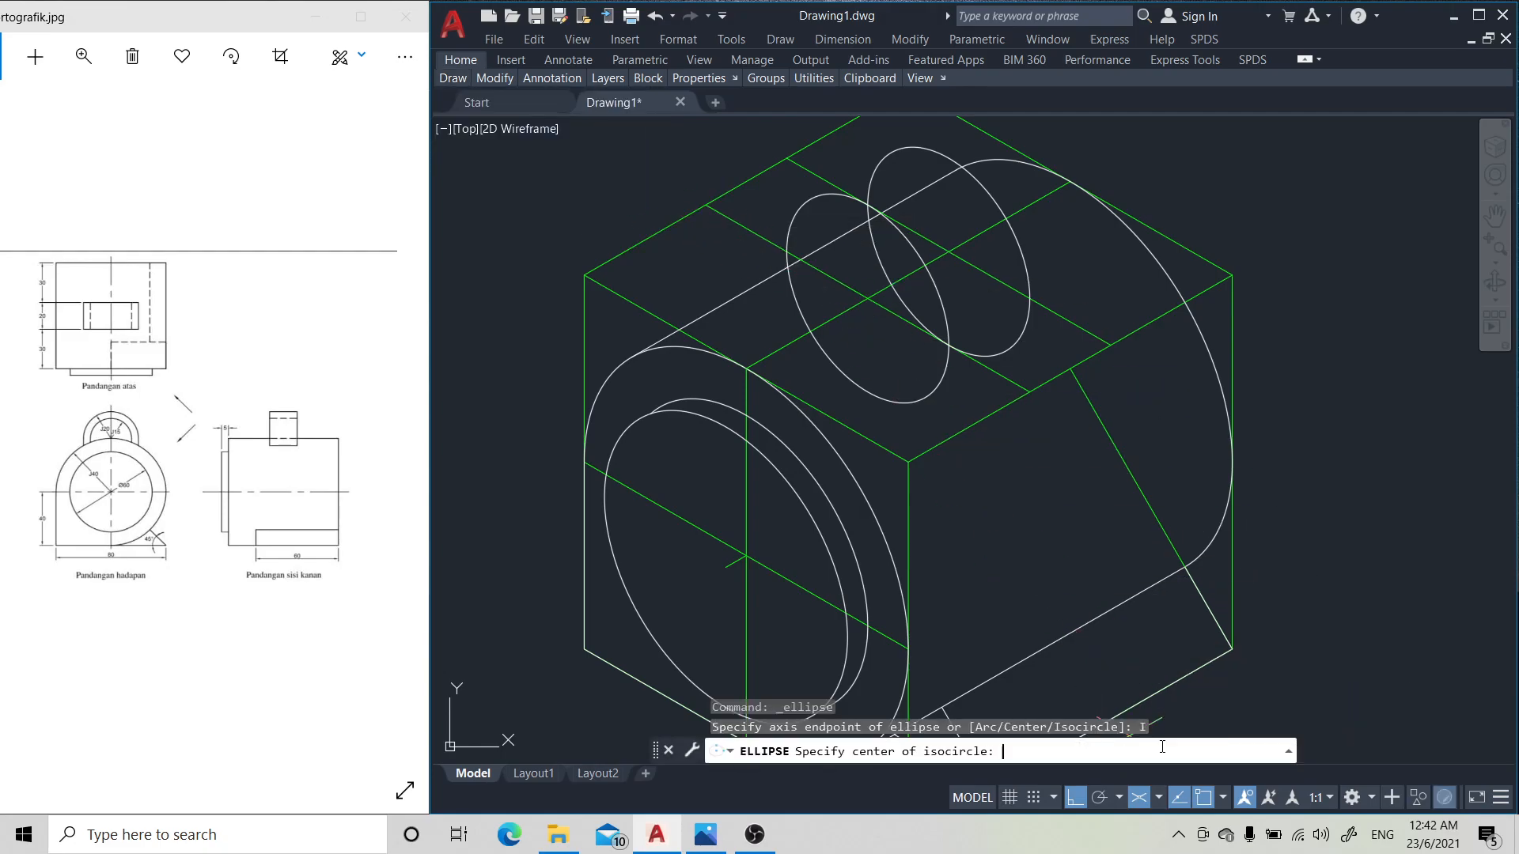
left_click(868, 297)
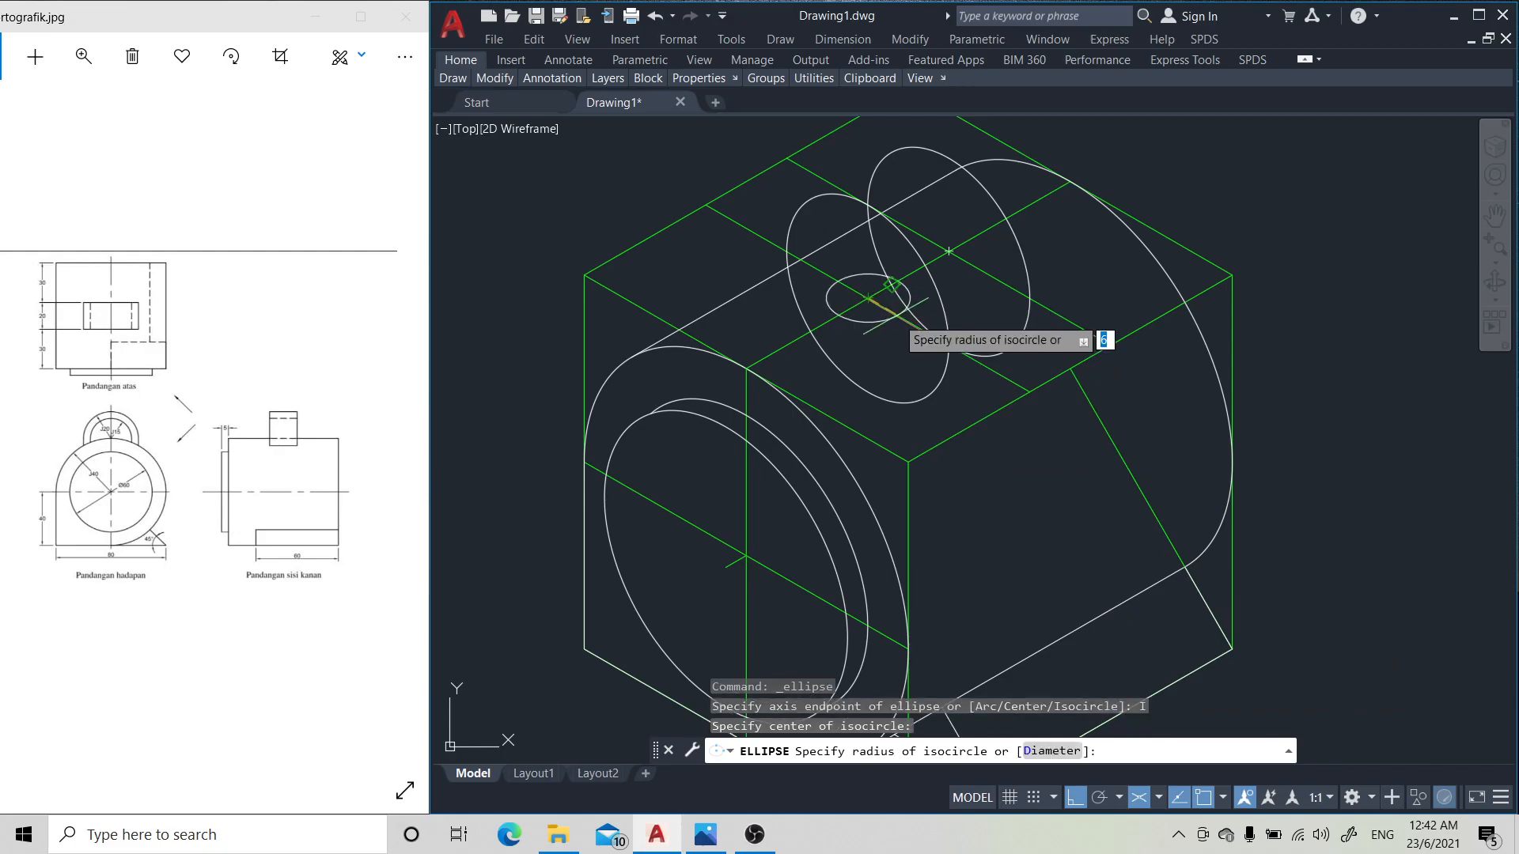
key("F5")
key("F5")
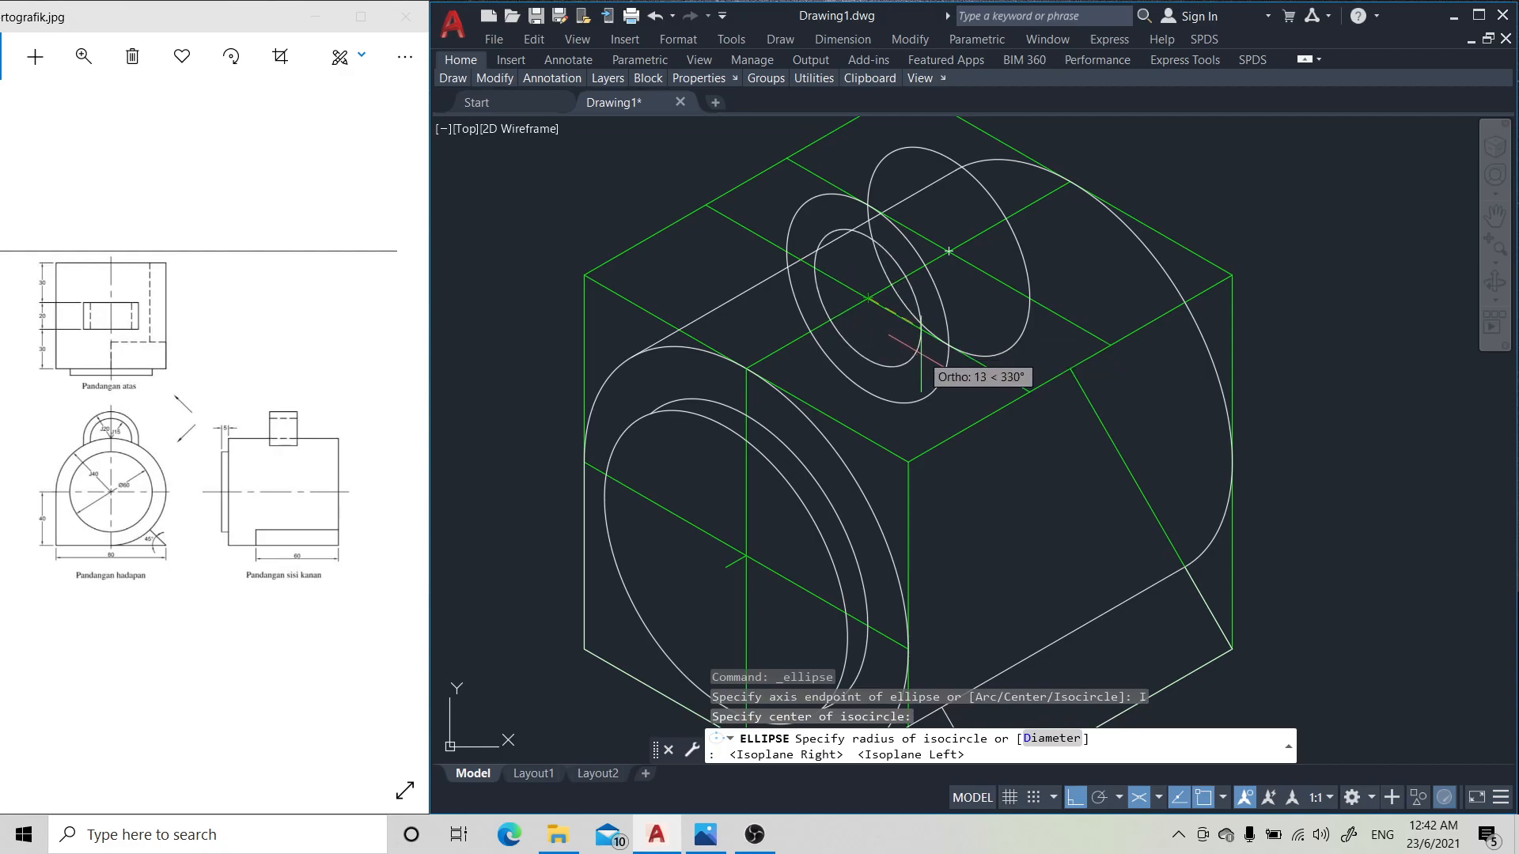
type("1")
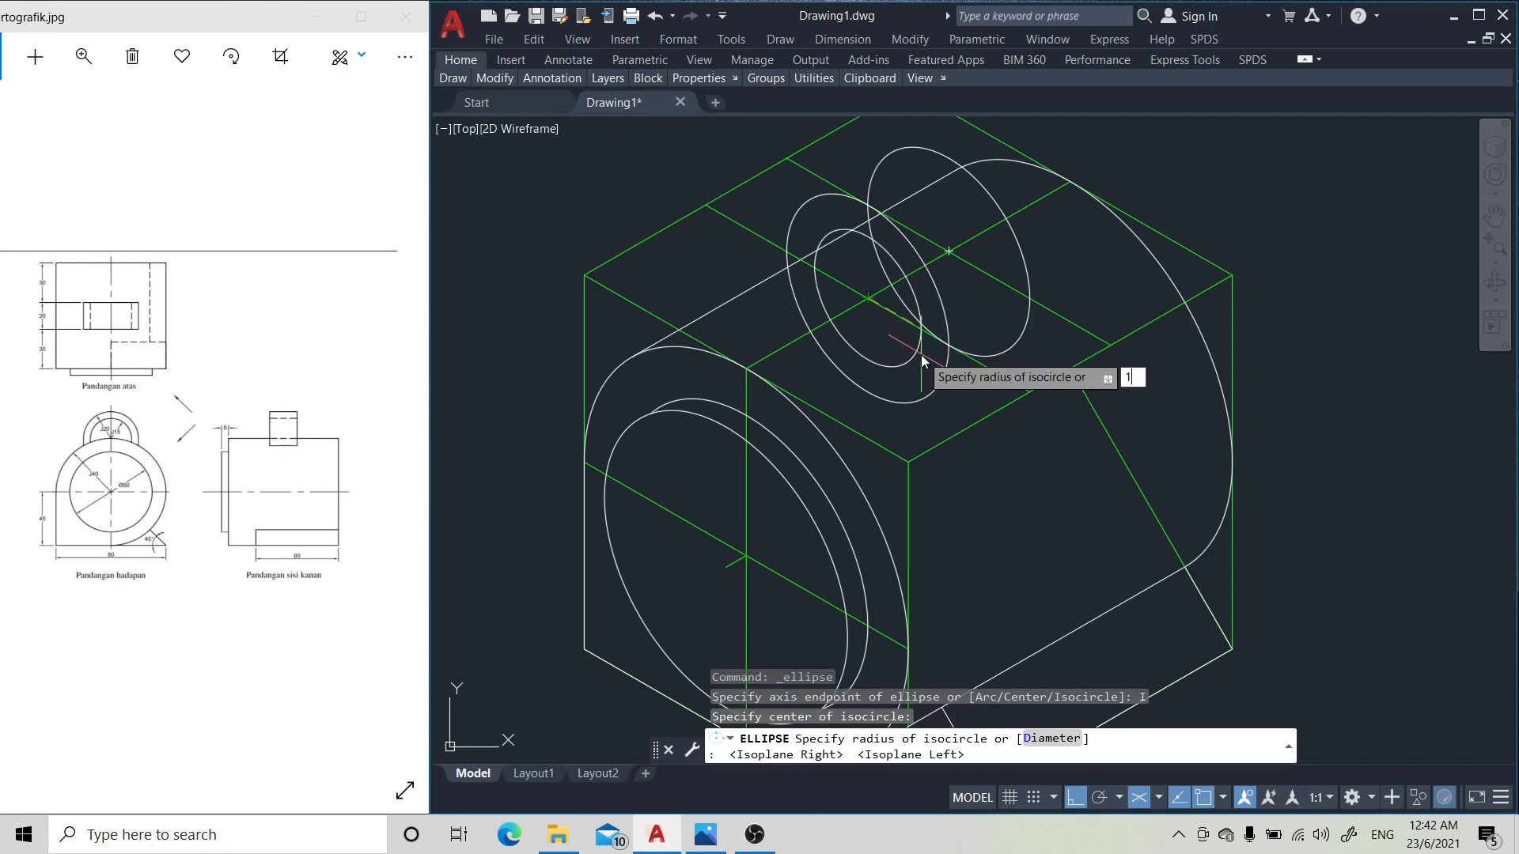
type("5")
key("Return")
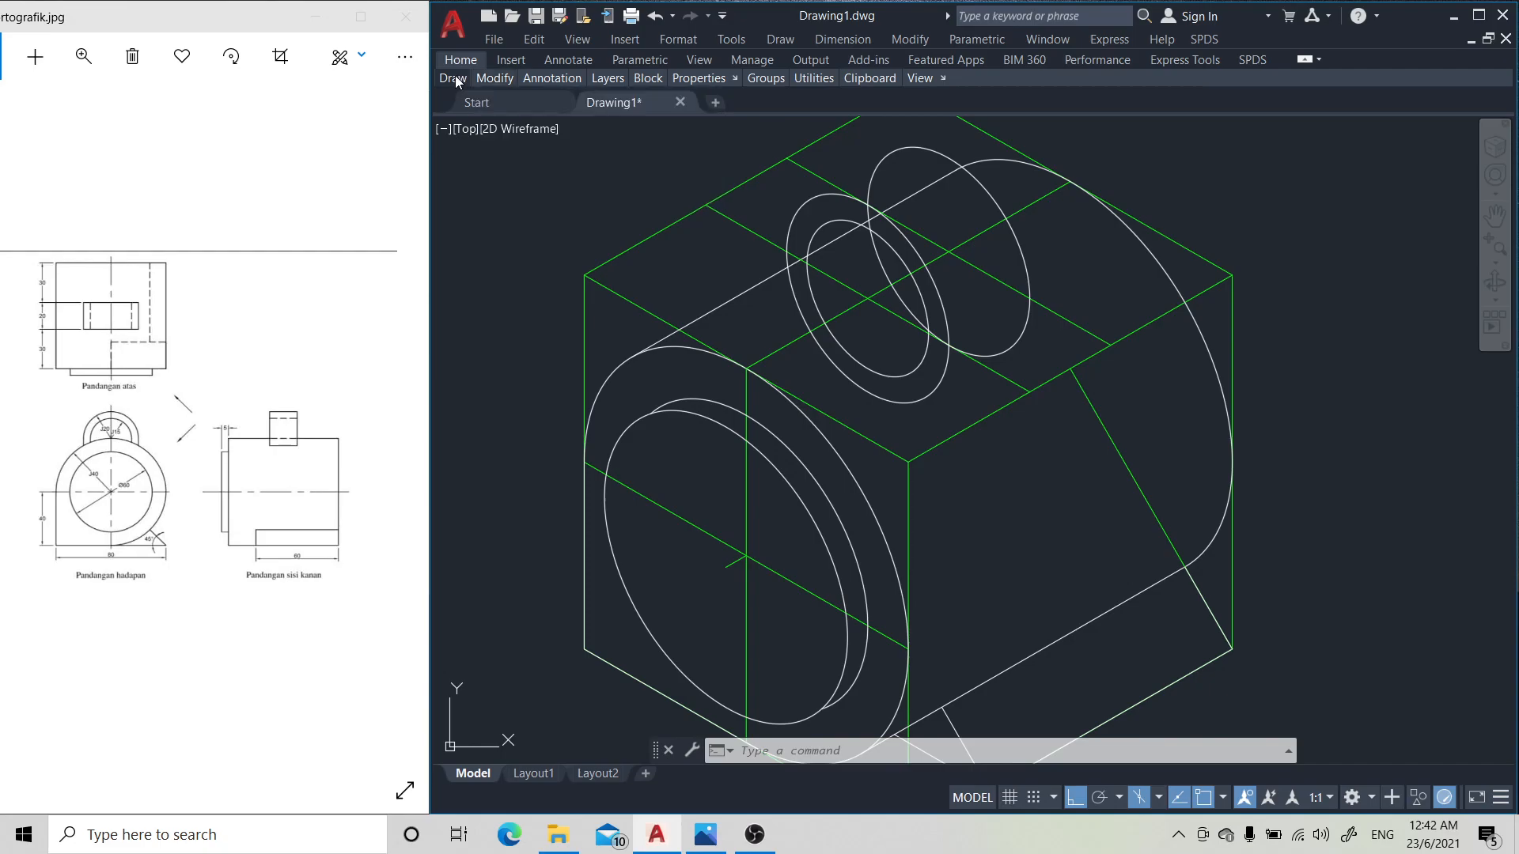
- Draw a line along the top isoplane joining the upper-left edges of the two radius 20 lug isocircles
mouse_move(456, 81)
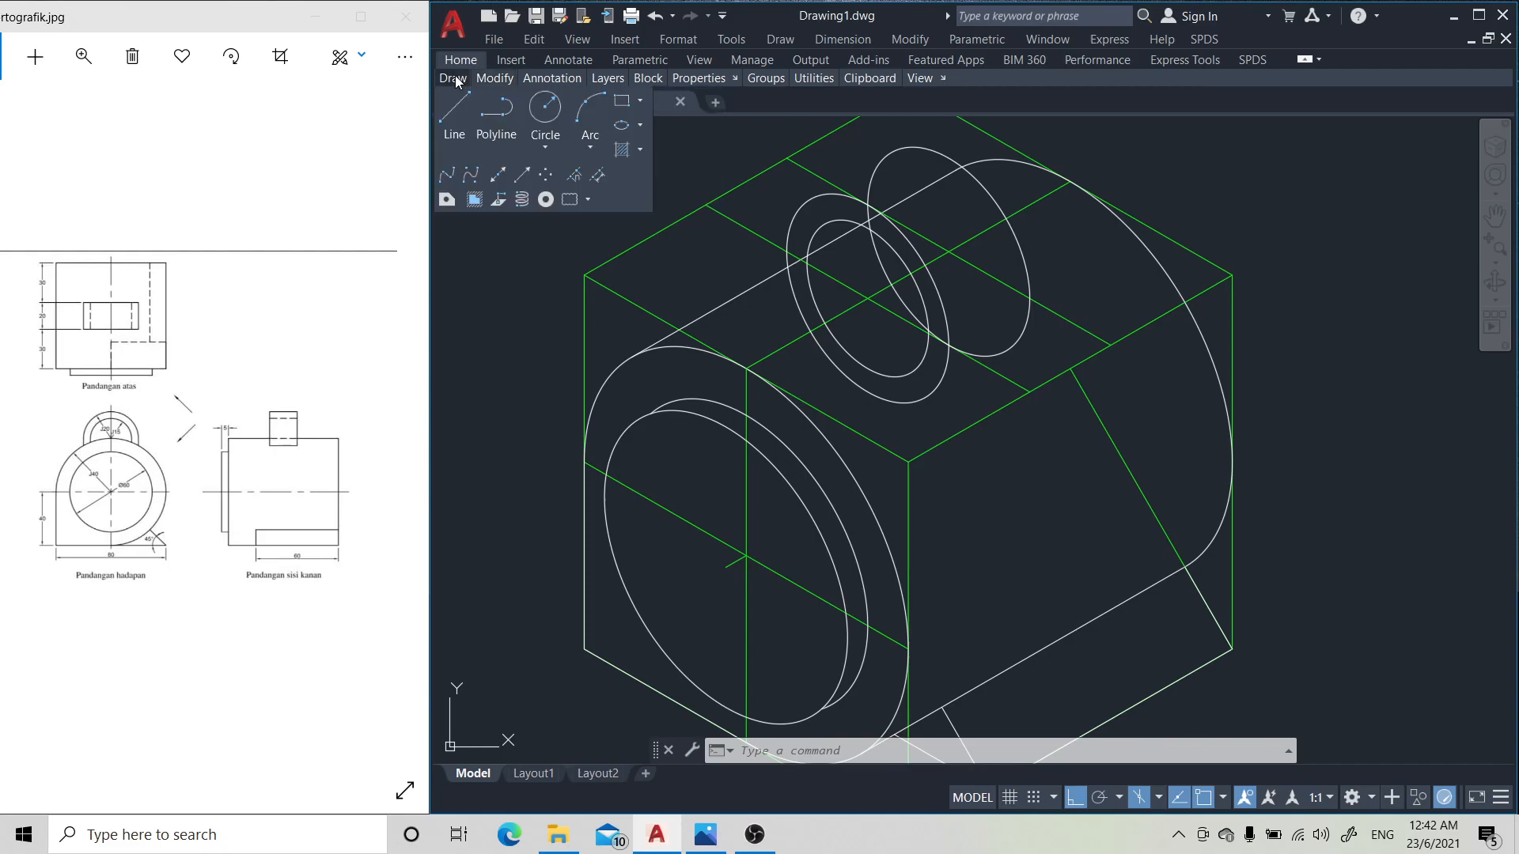
left_click(444, 120)
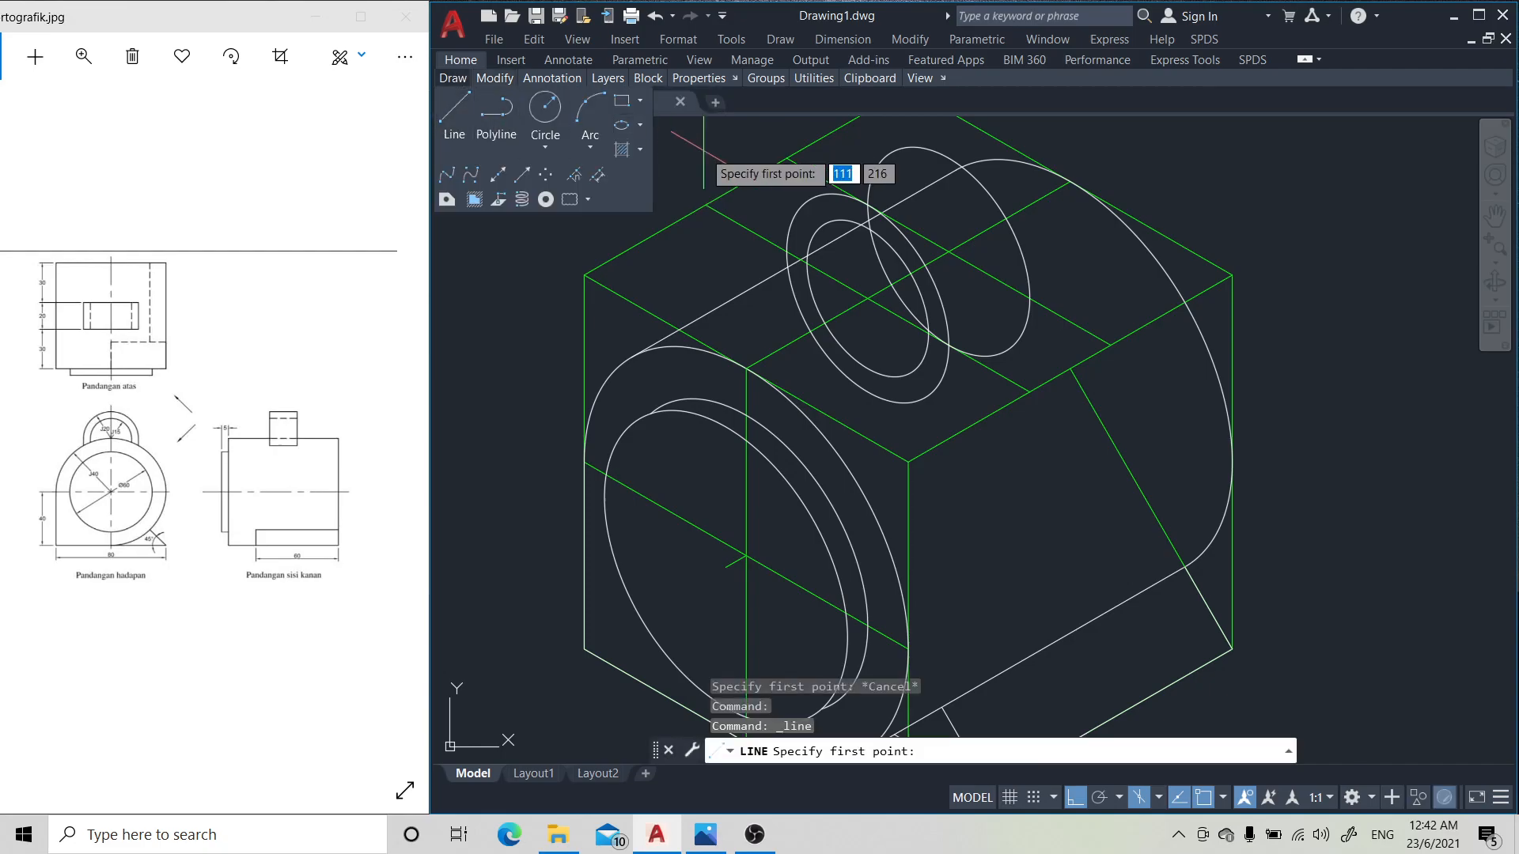
left_click(810, 198)
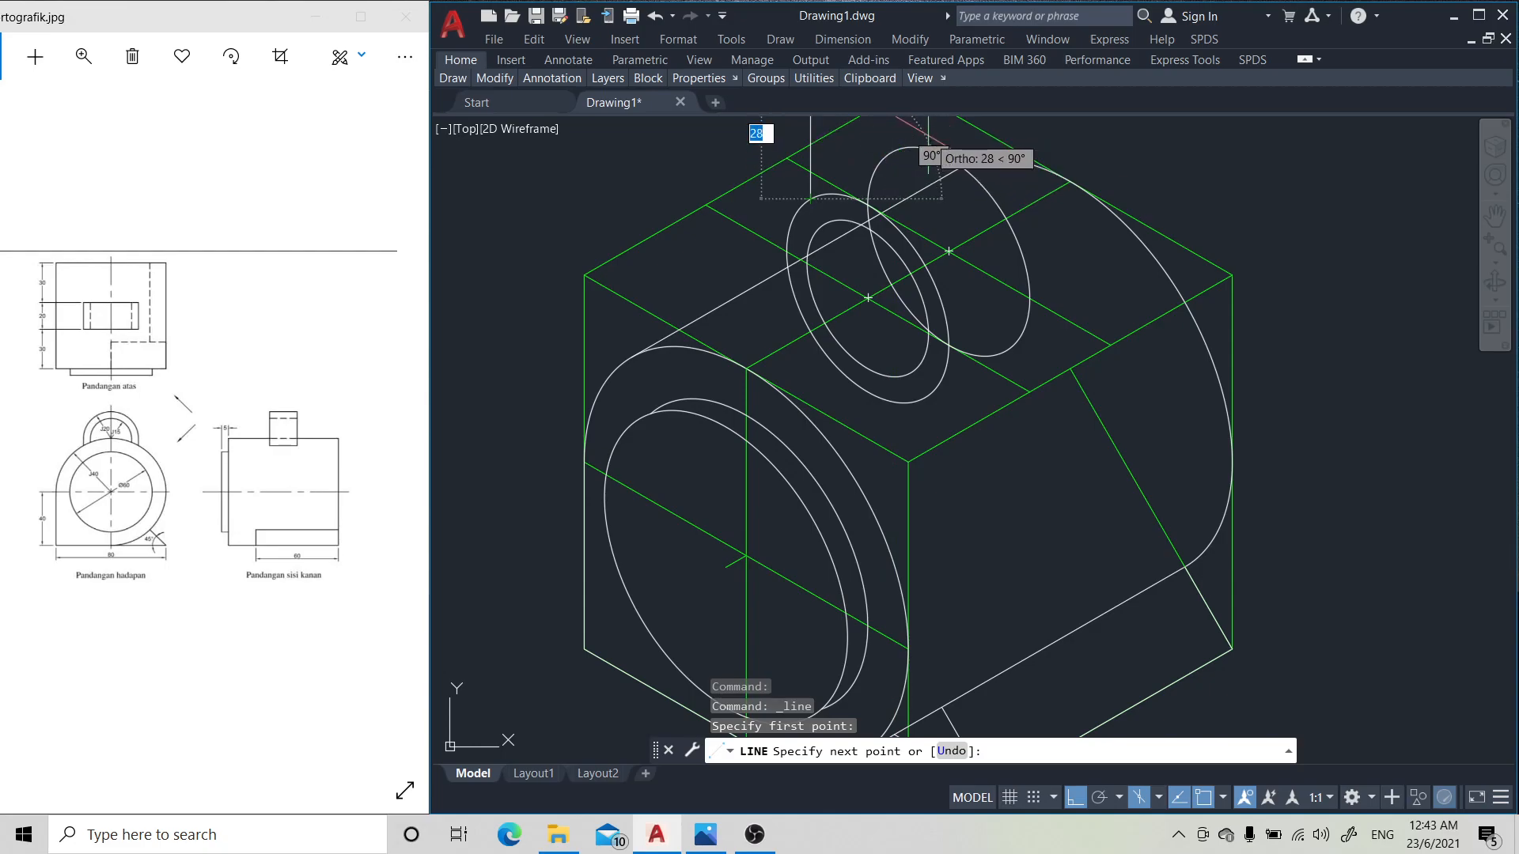
key("F5")
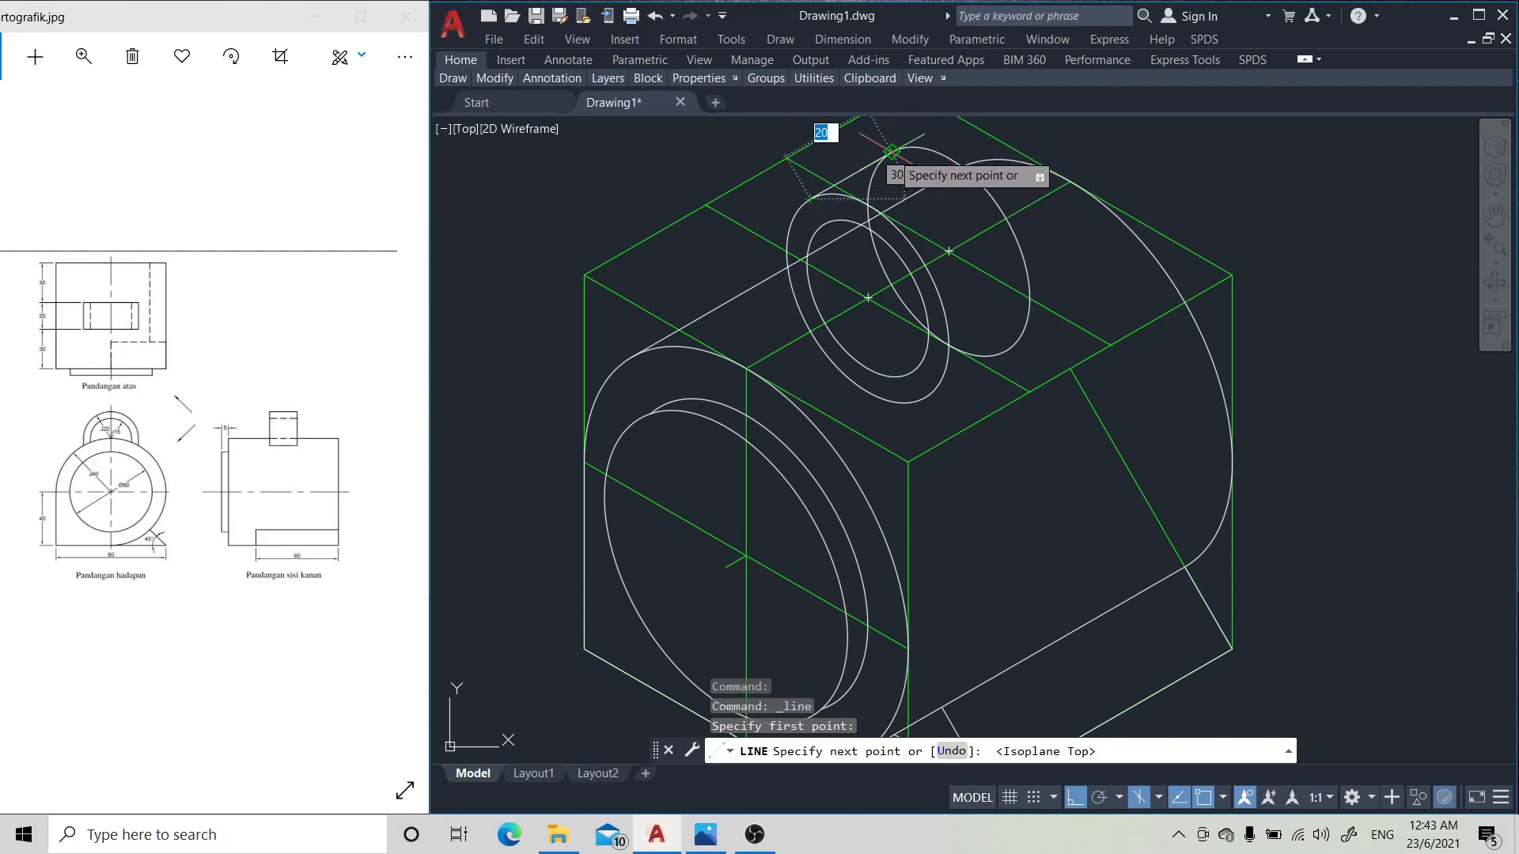
left_click(892, 150)
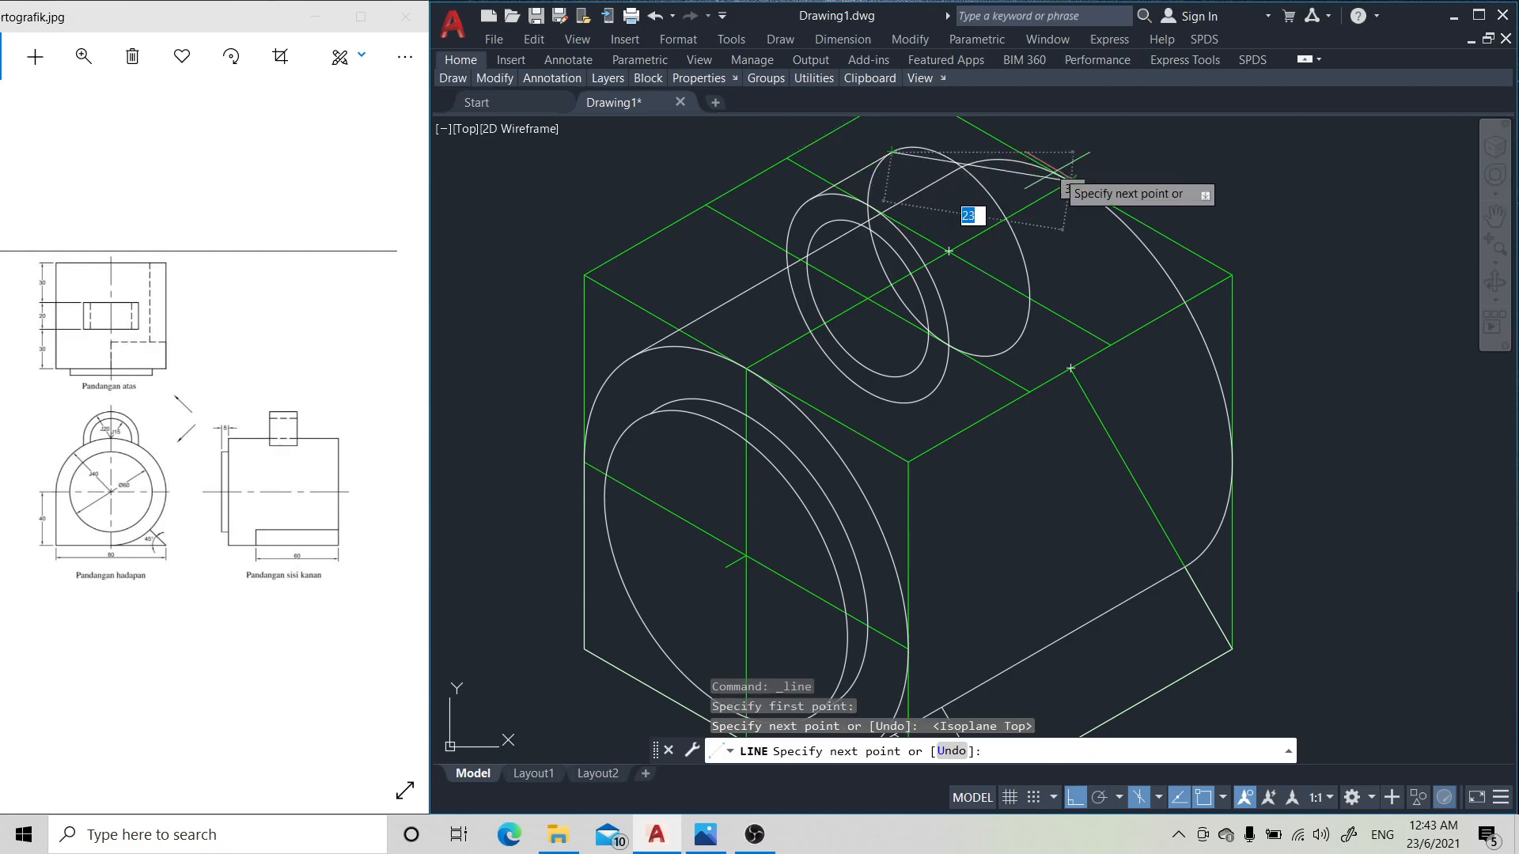
key("Return")
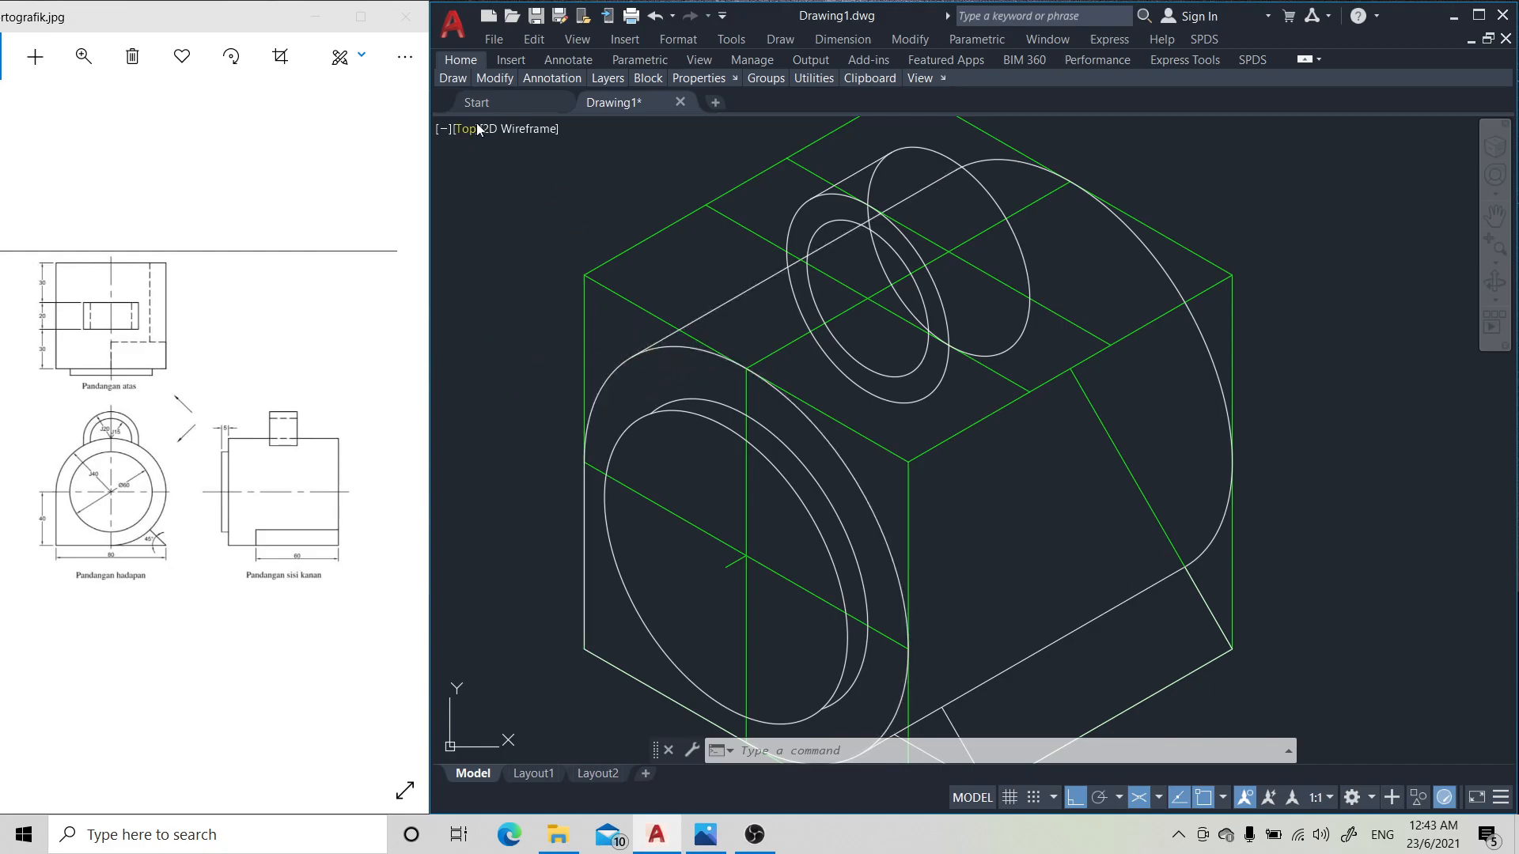
- Copy the block's large front-face arc from its intersection with the top centre line to the centres of both lug isocircles
mouse_move(459, 78)
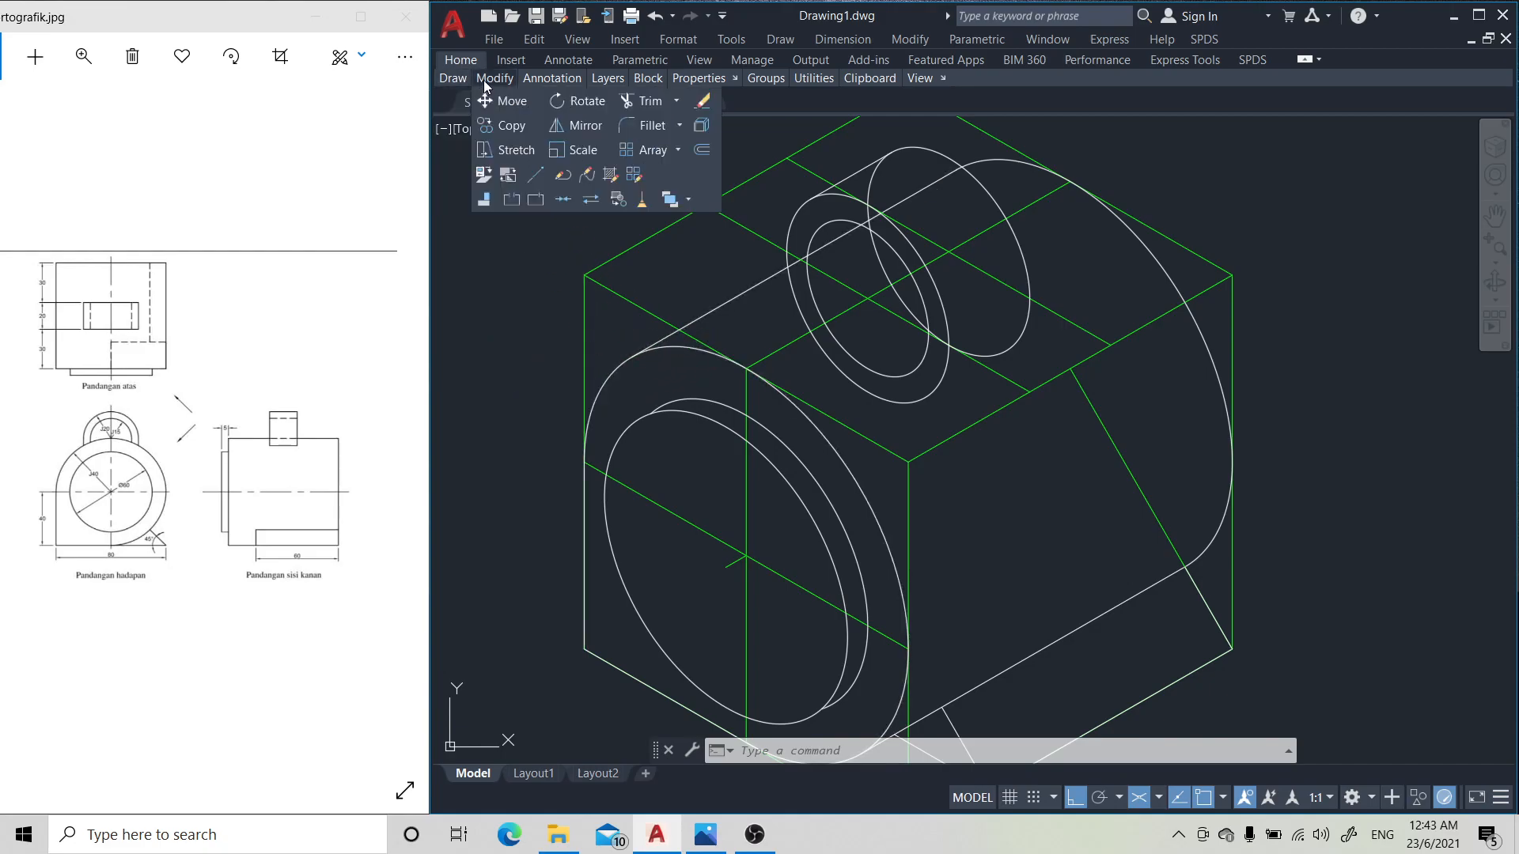
left_click(509, 126)
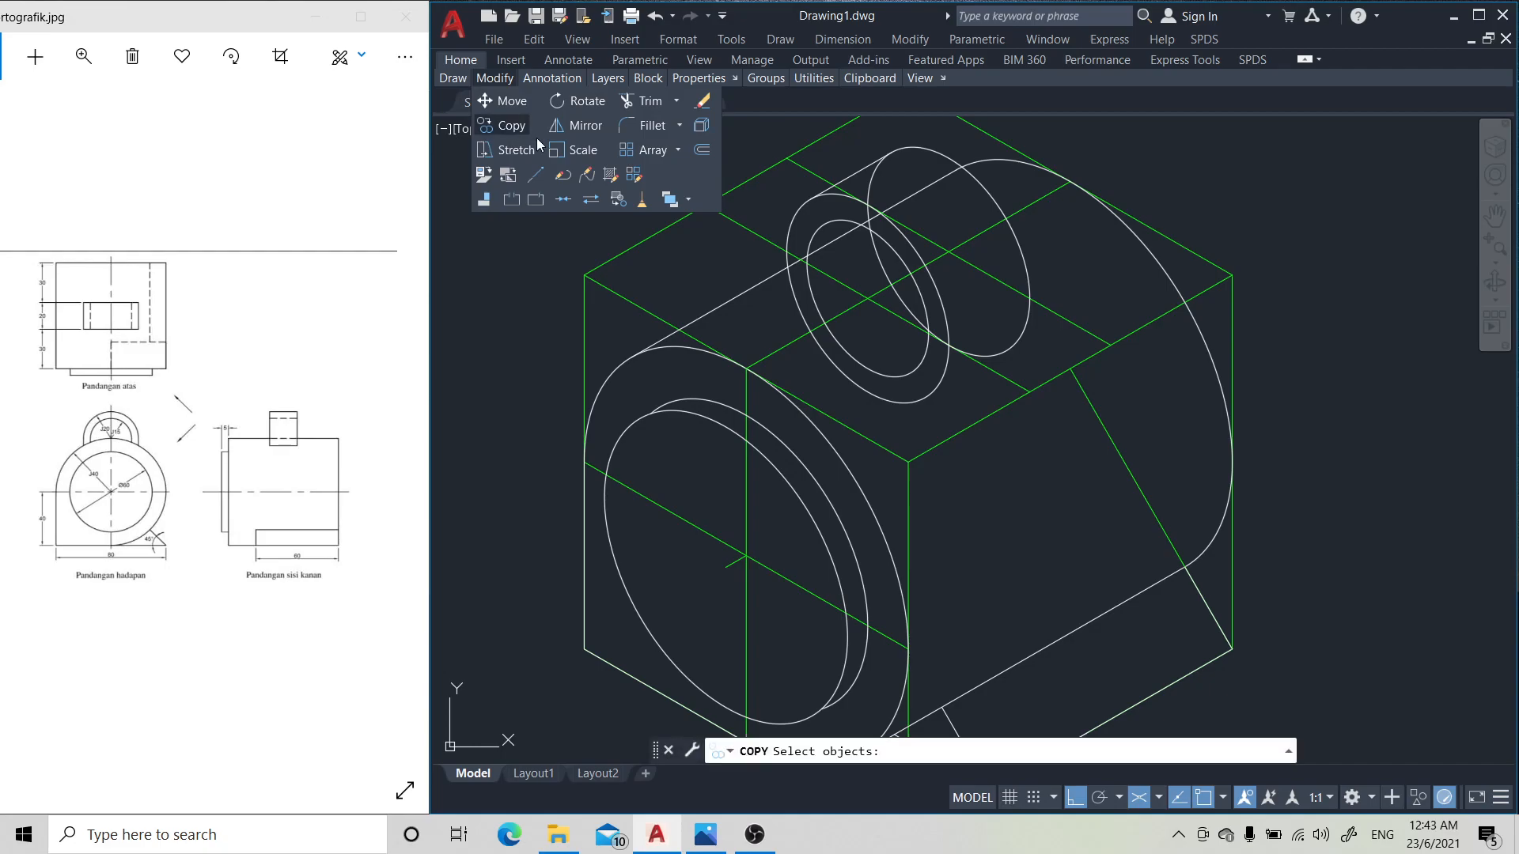
left_click(682, 347)
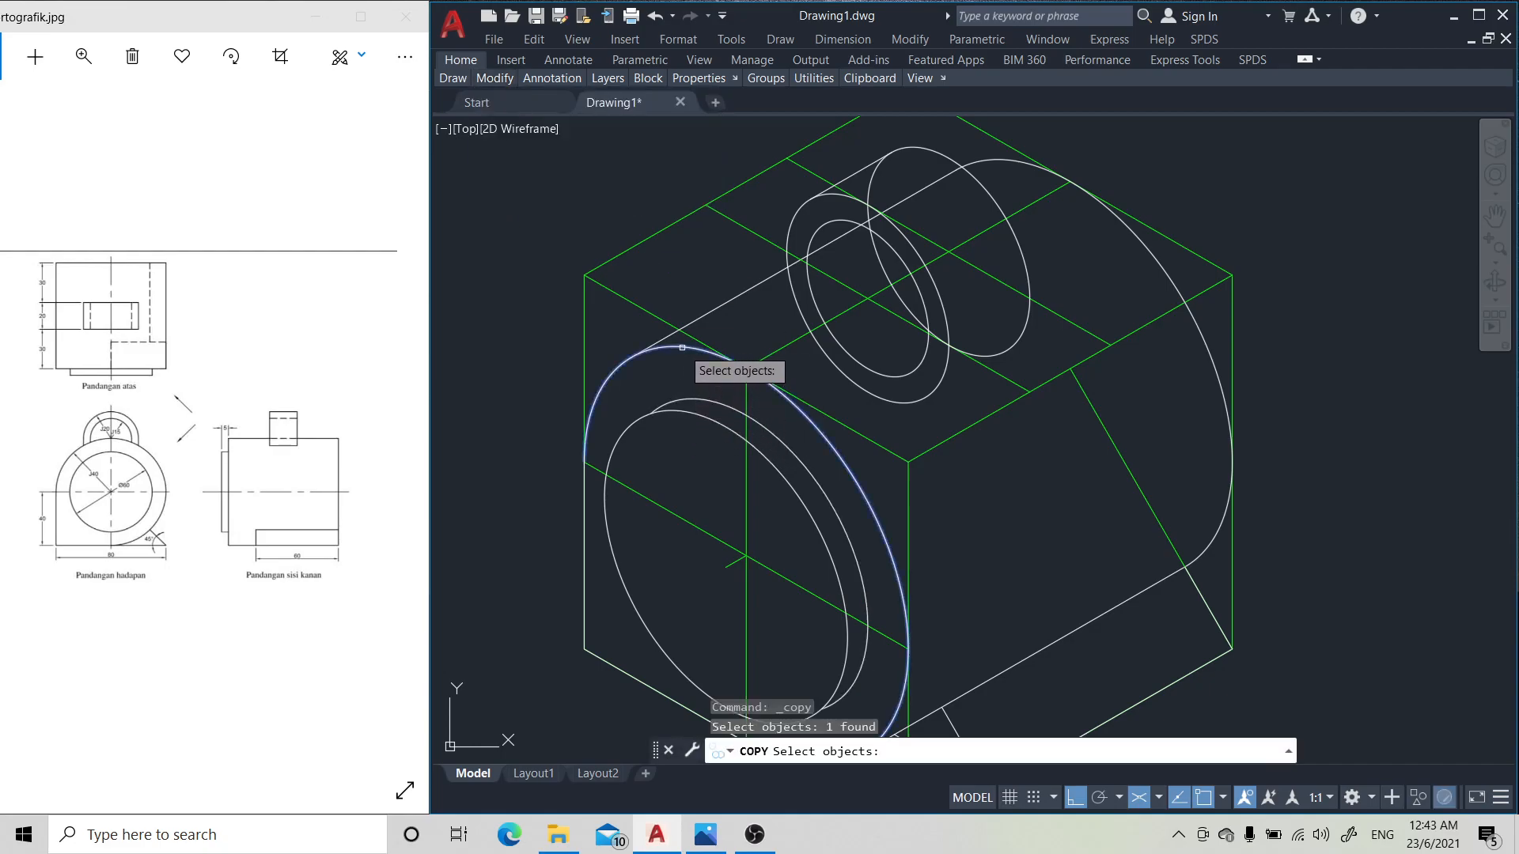
key("Return")
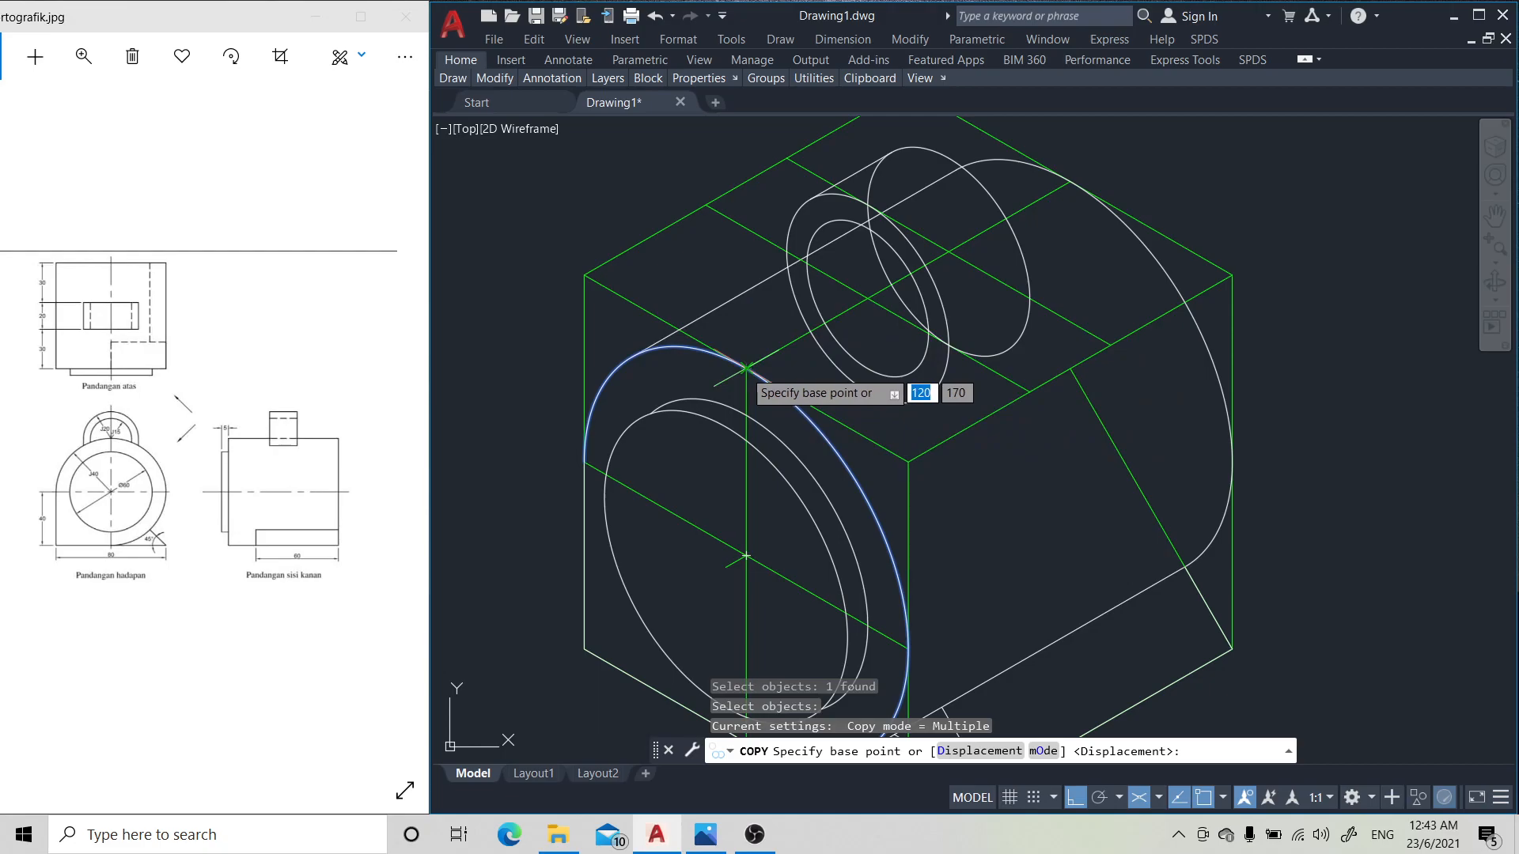
left_click(746, 368)
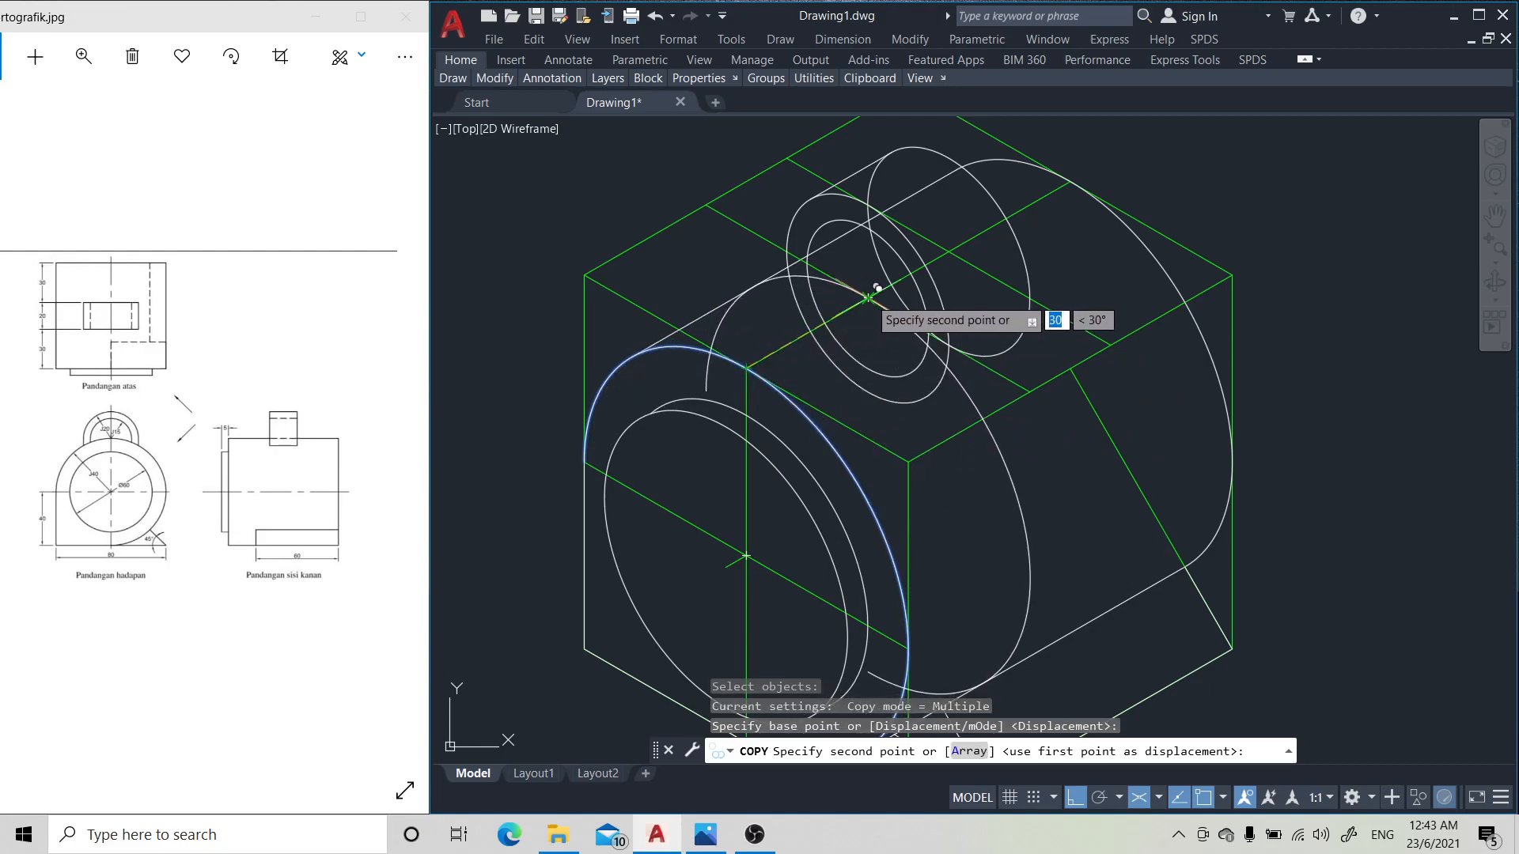
left_click(869, 298)
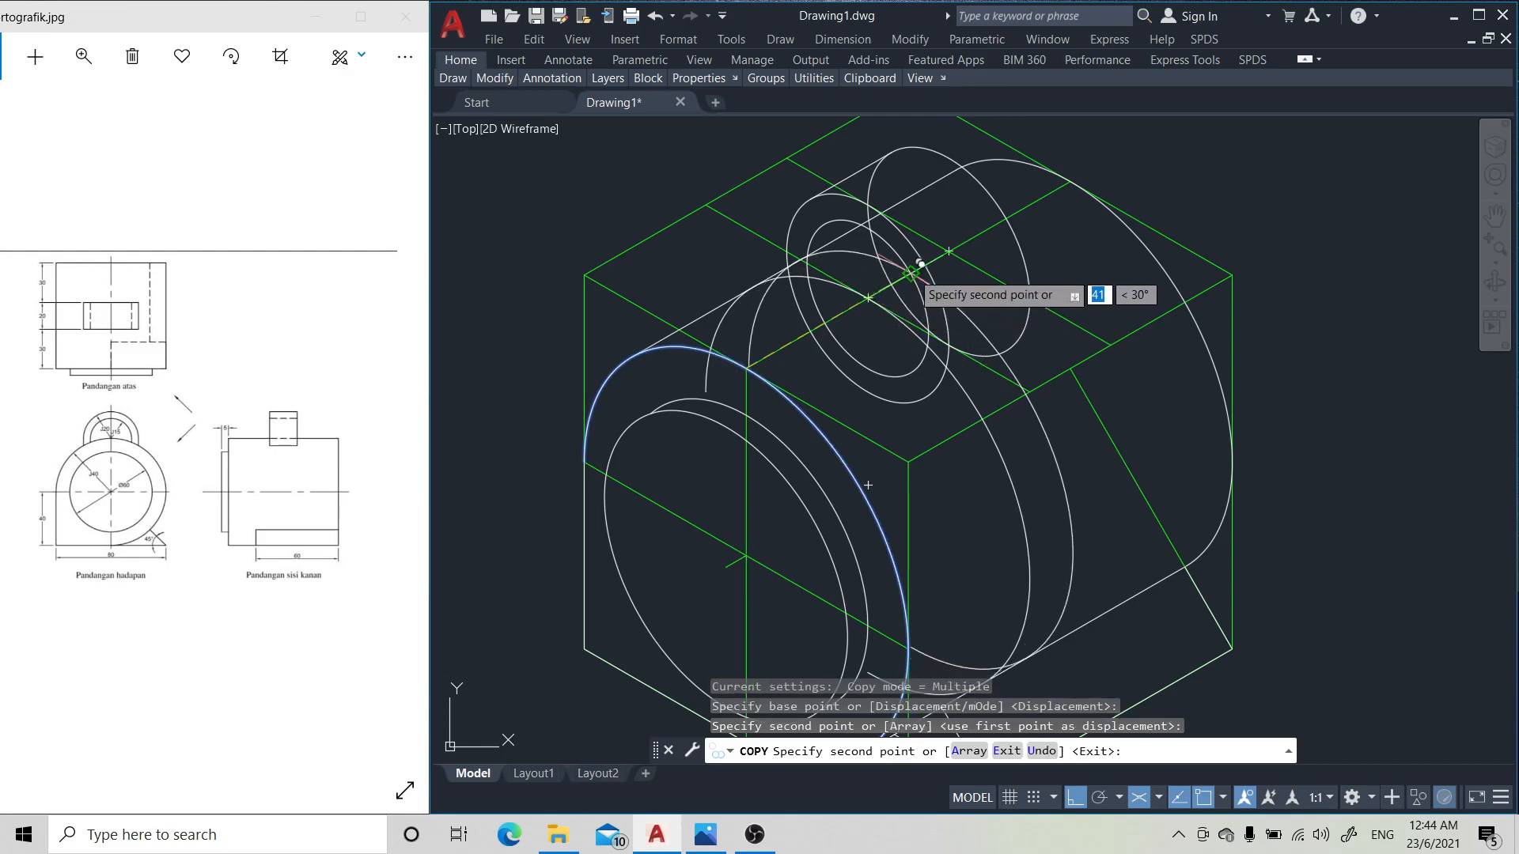
left_click(948, 250)
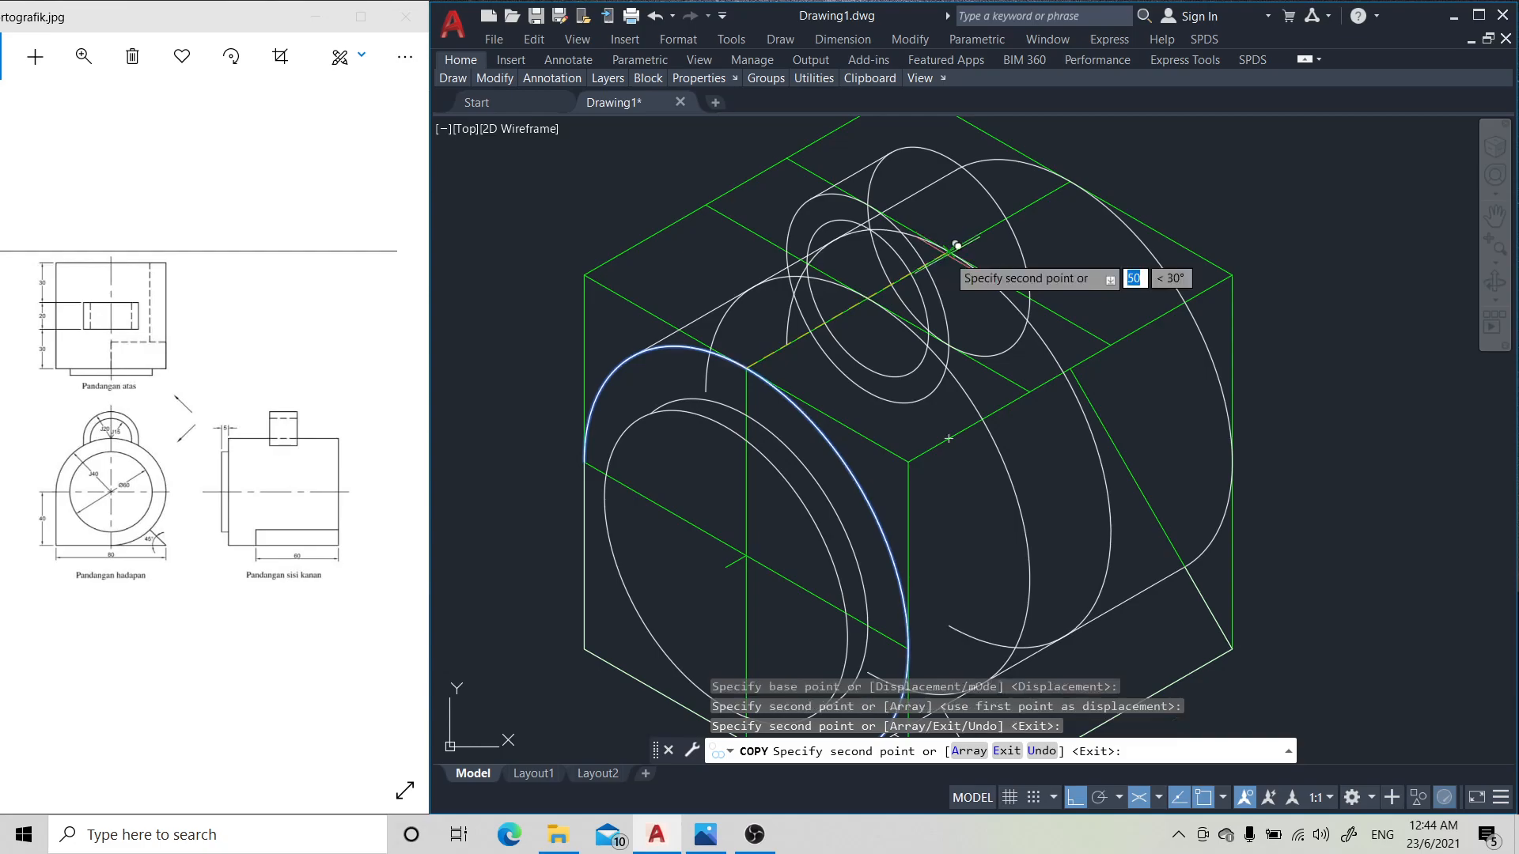
key("Return")
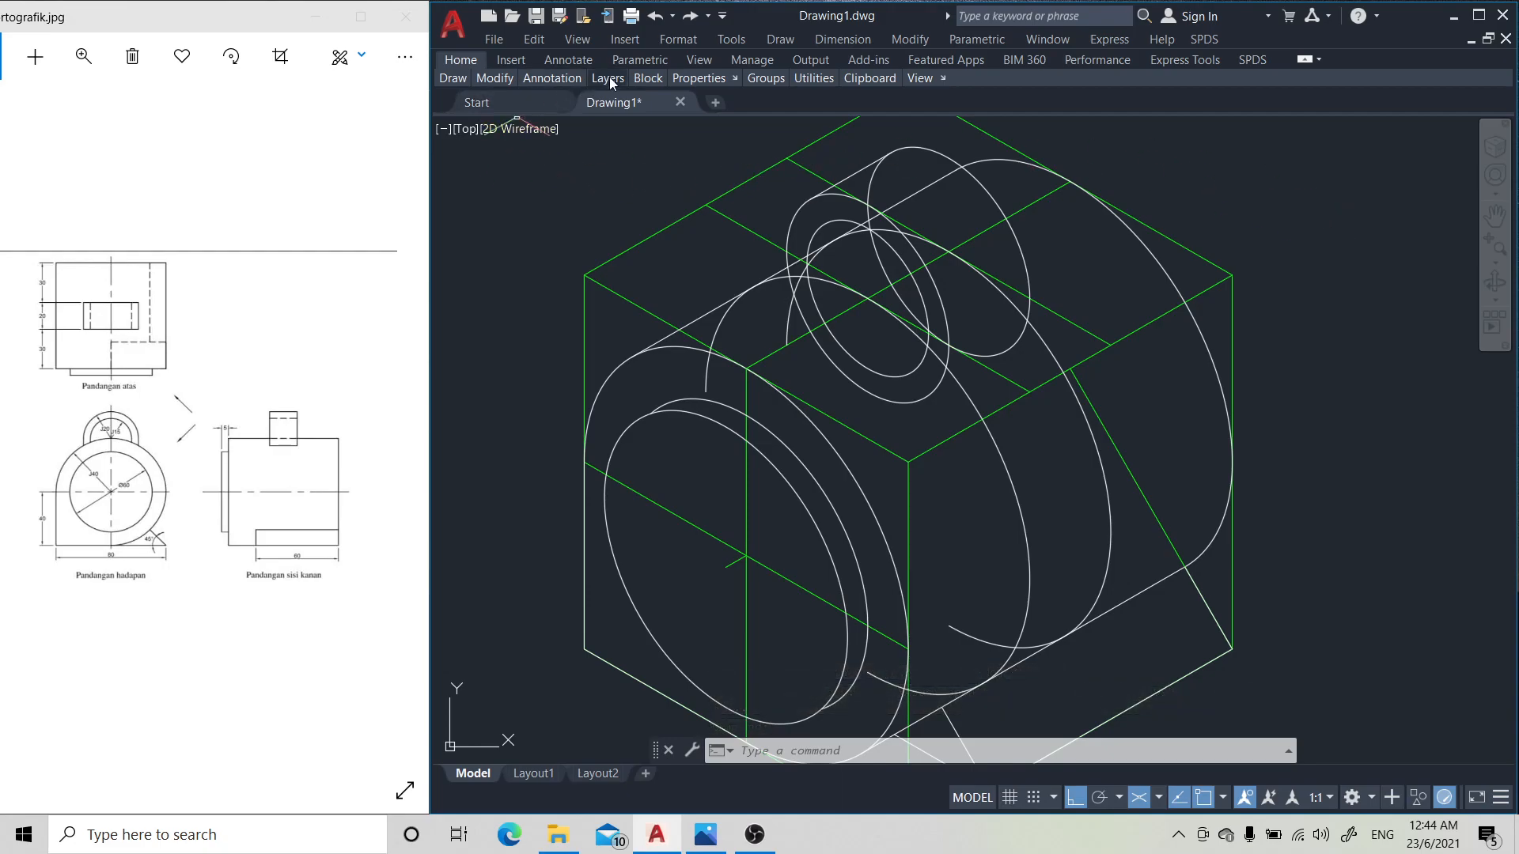
- Try to trim the two copied large arcs on the block's side and around the lug, and undo the trim
mouse_move(613, 82)
mouse_move(493, 82)
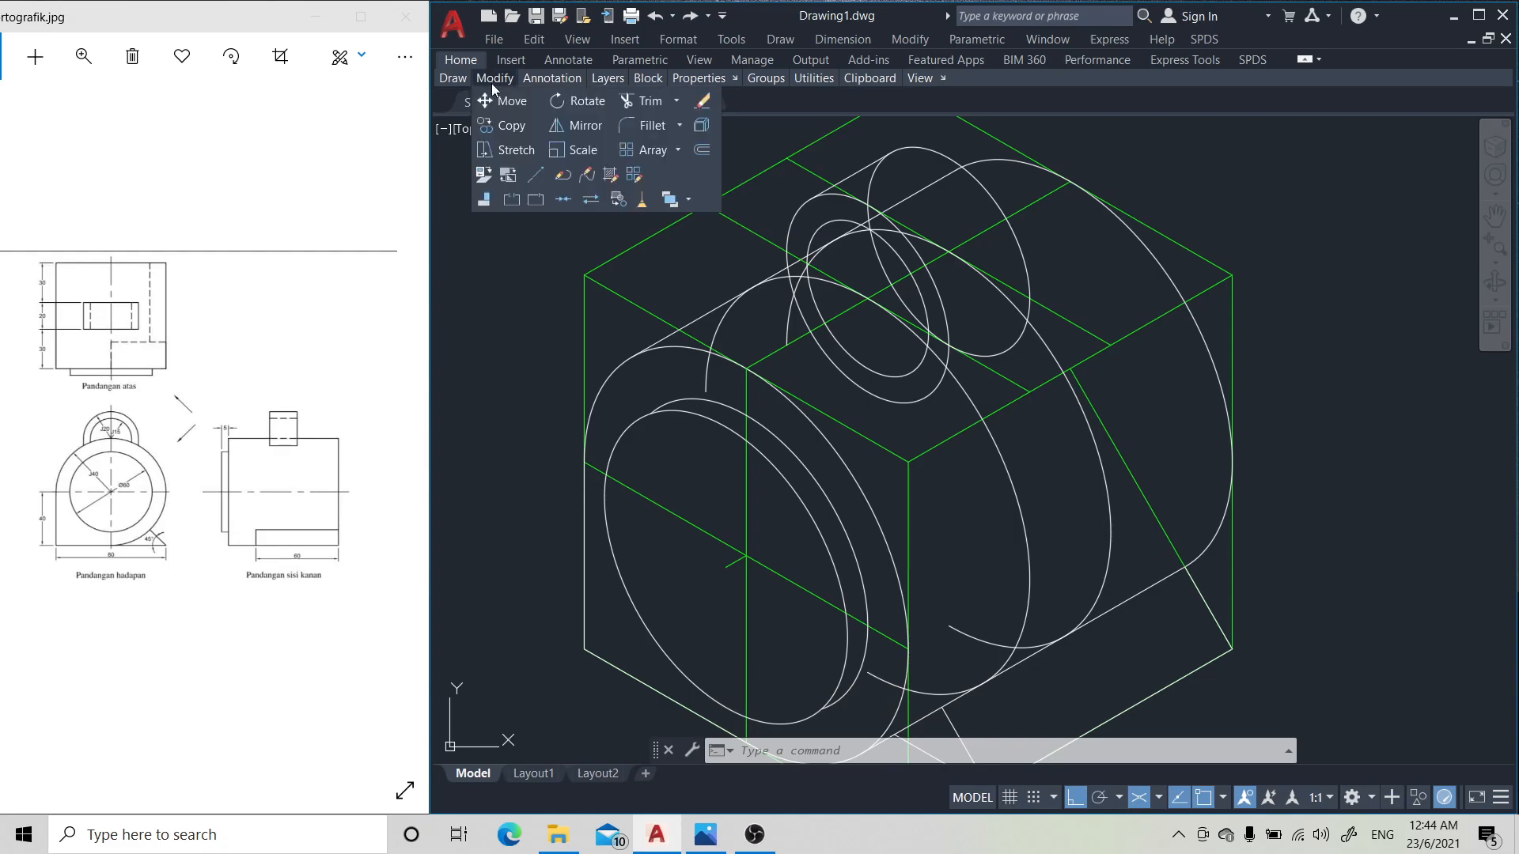
left_click(647, 102)
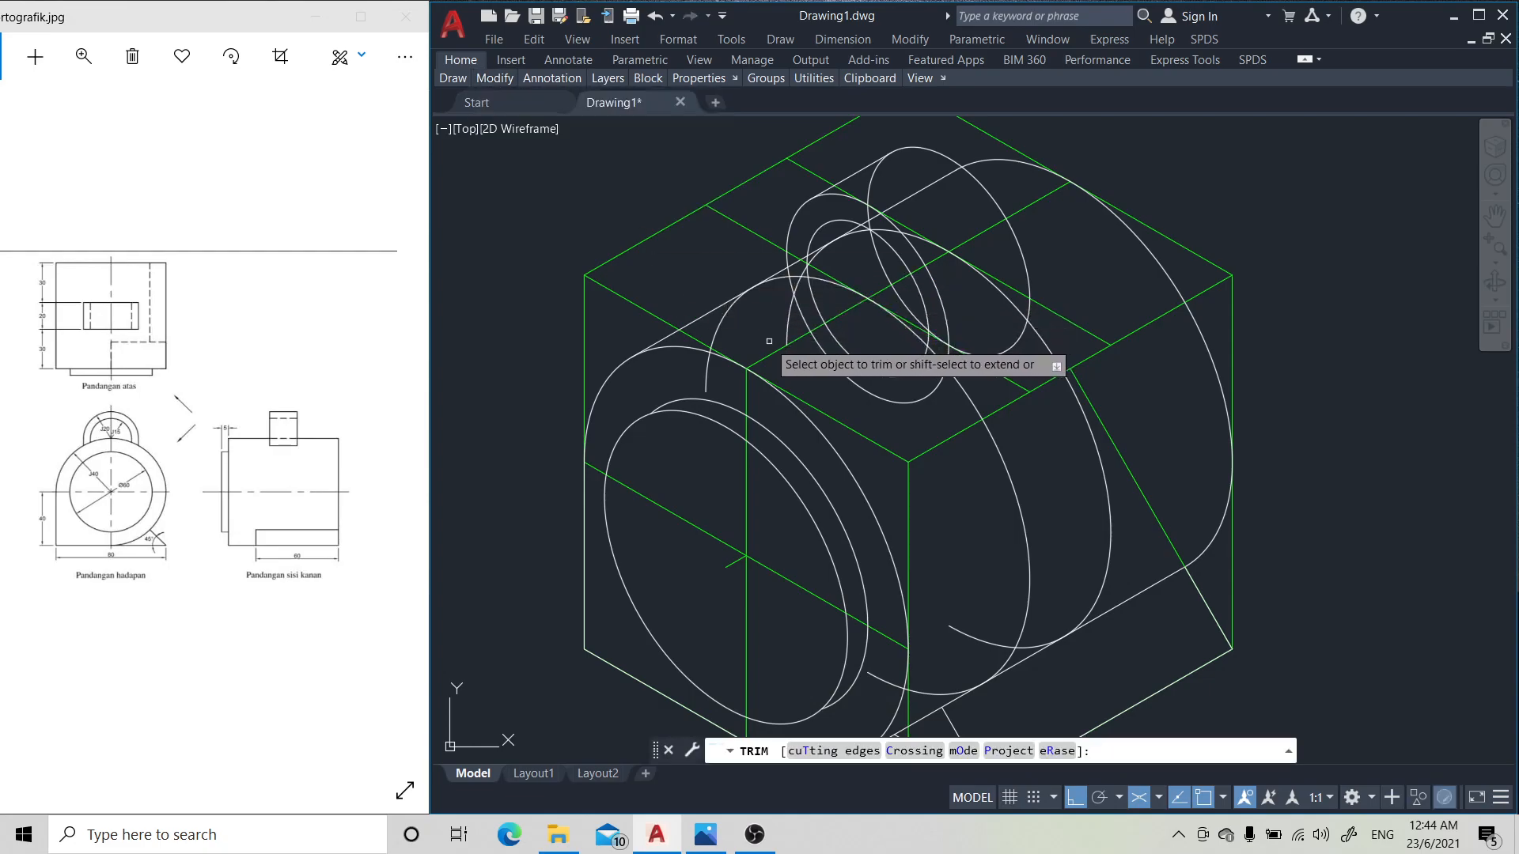
left_click(704, 370)
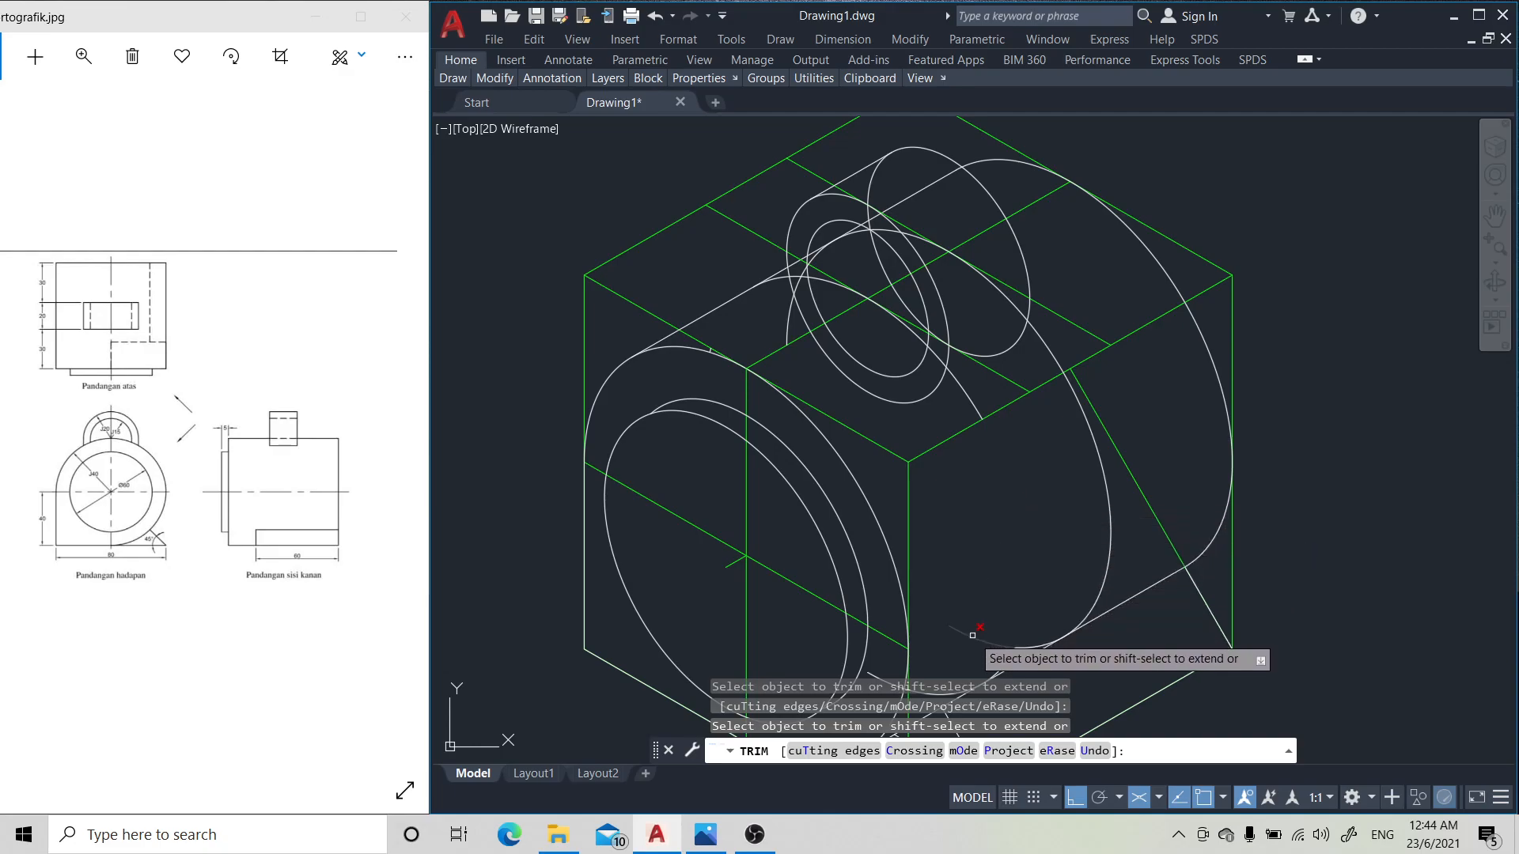
left_click(1113, 558)
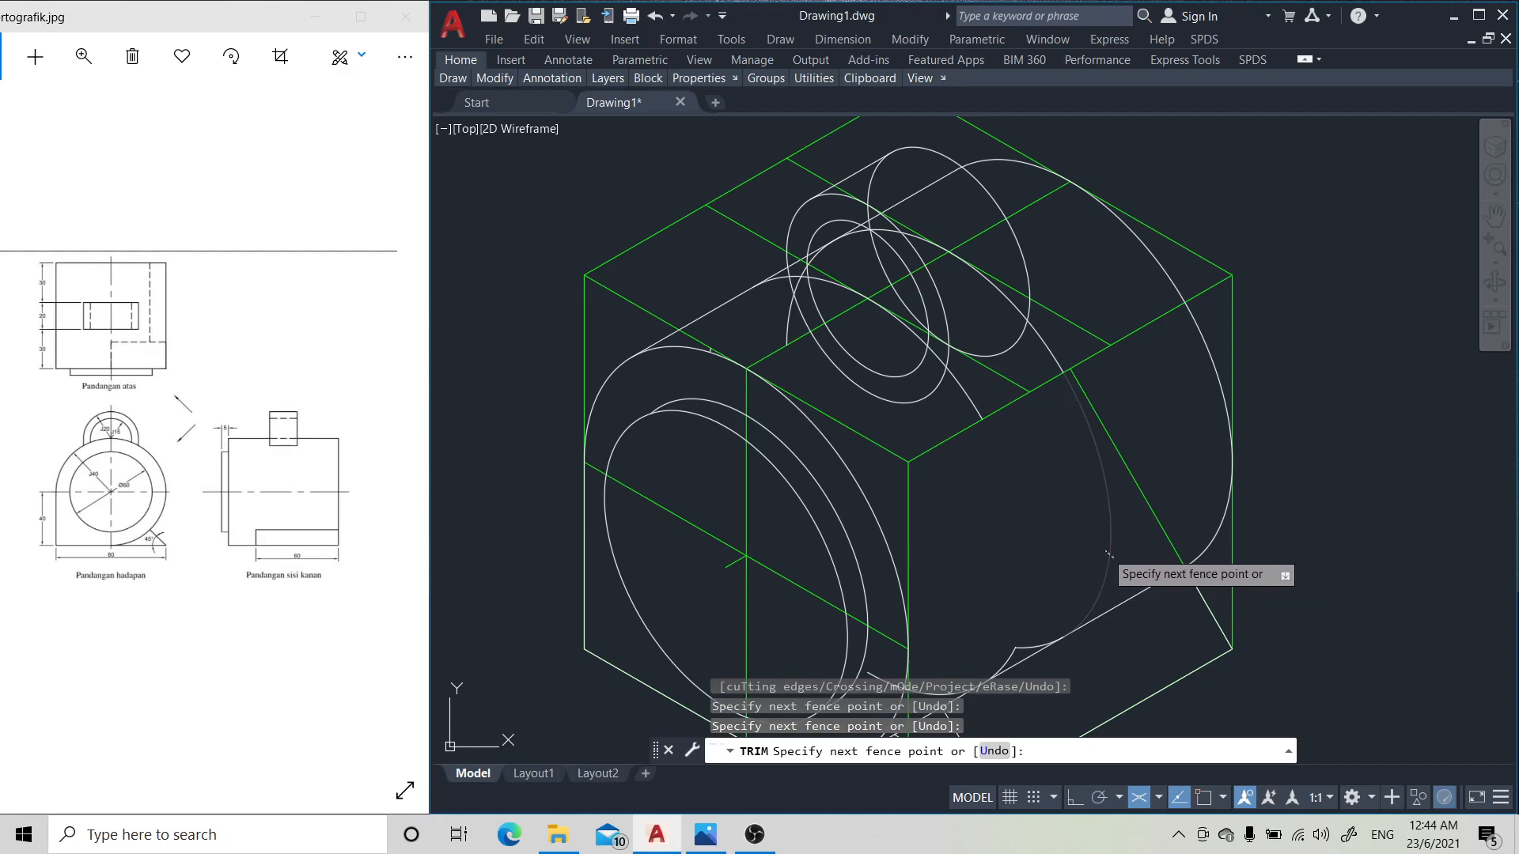
key("Return")
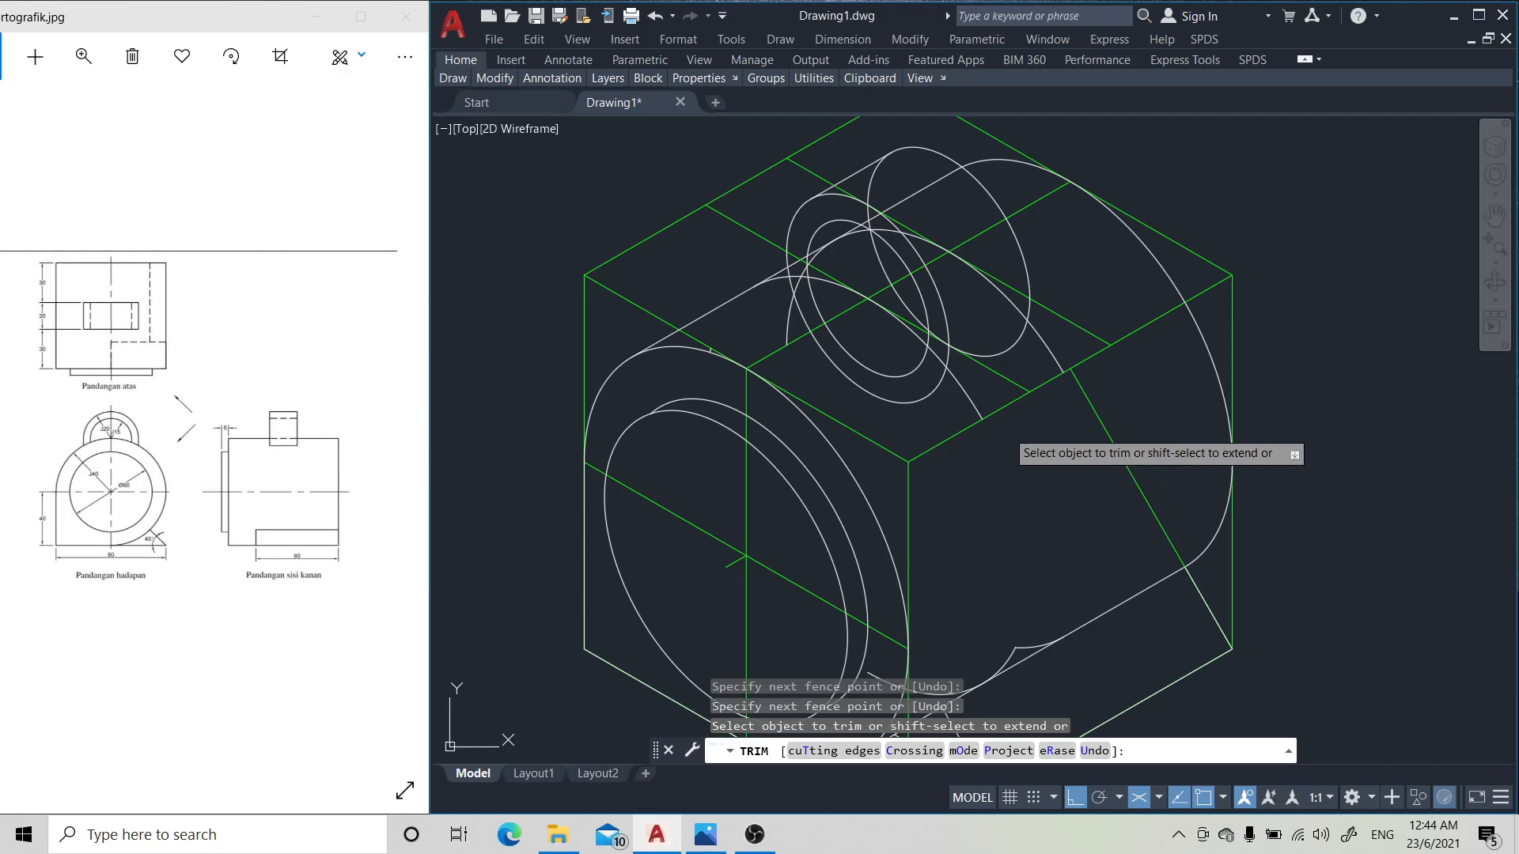
left_click(654, 16)
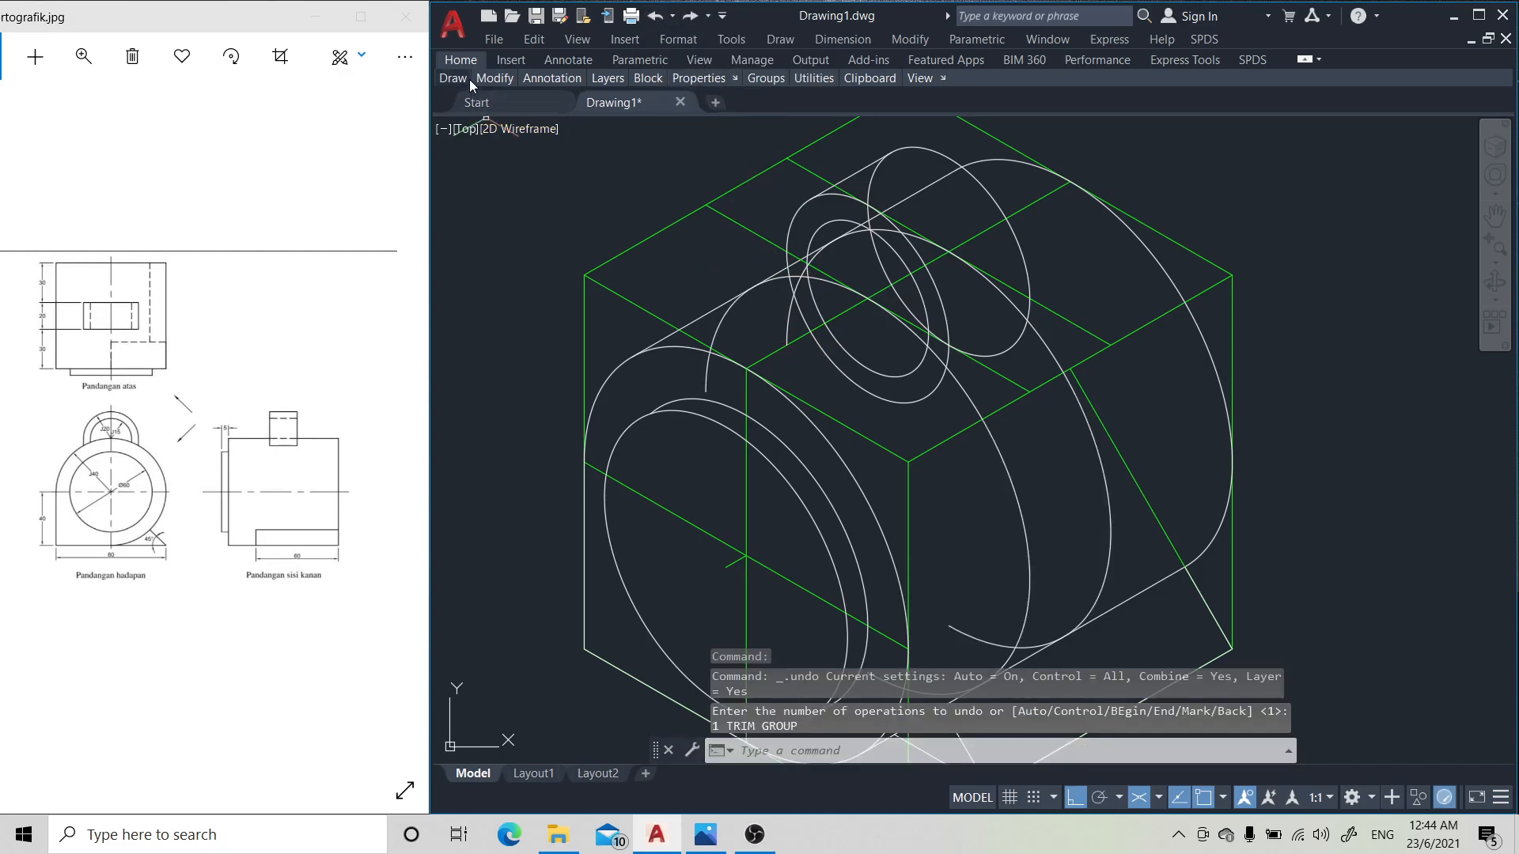
- Trim the lower parts of the lug's isocircles and the copied large arc's left portion outside the lug
mouse_move(494, 85)
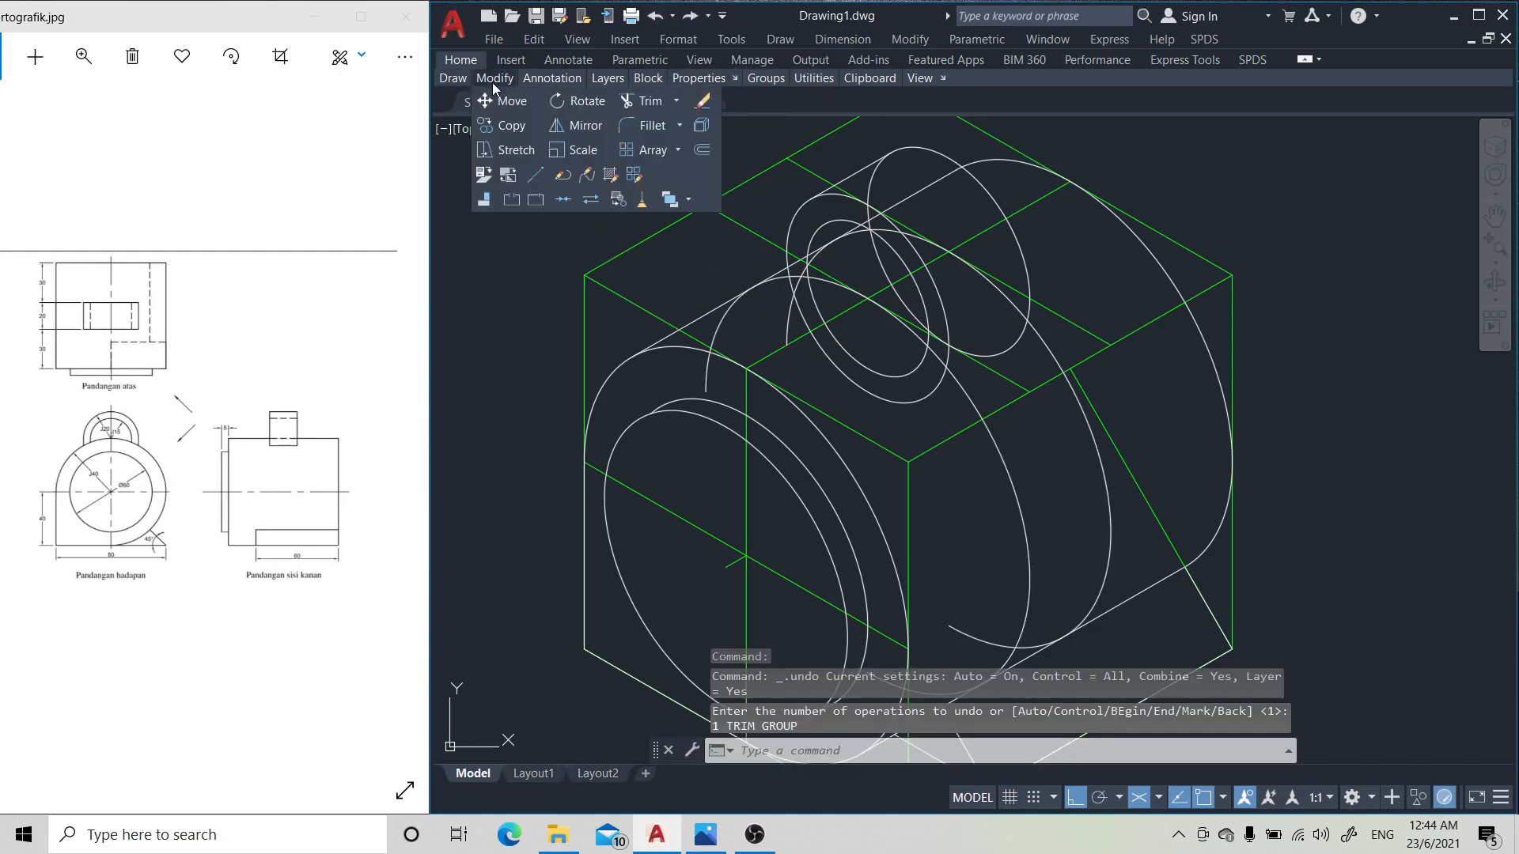
left_click(647, 100)
left_click(719, 318)
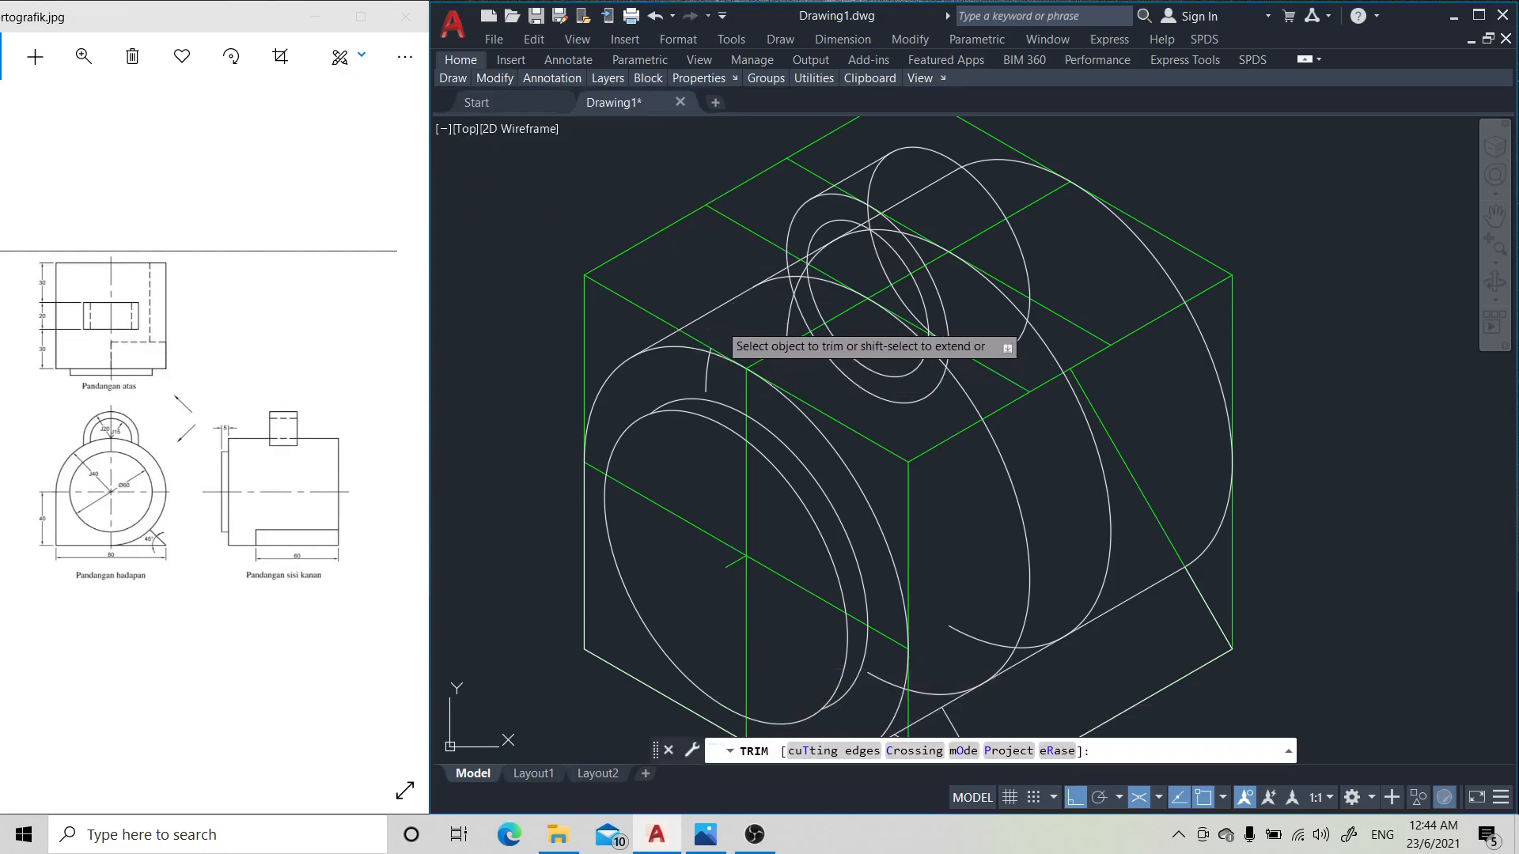
left_click(707, 378)
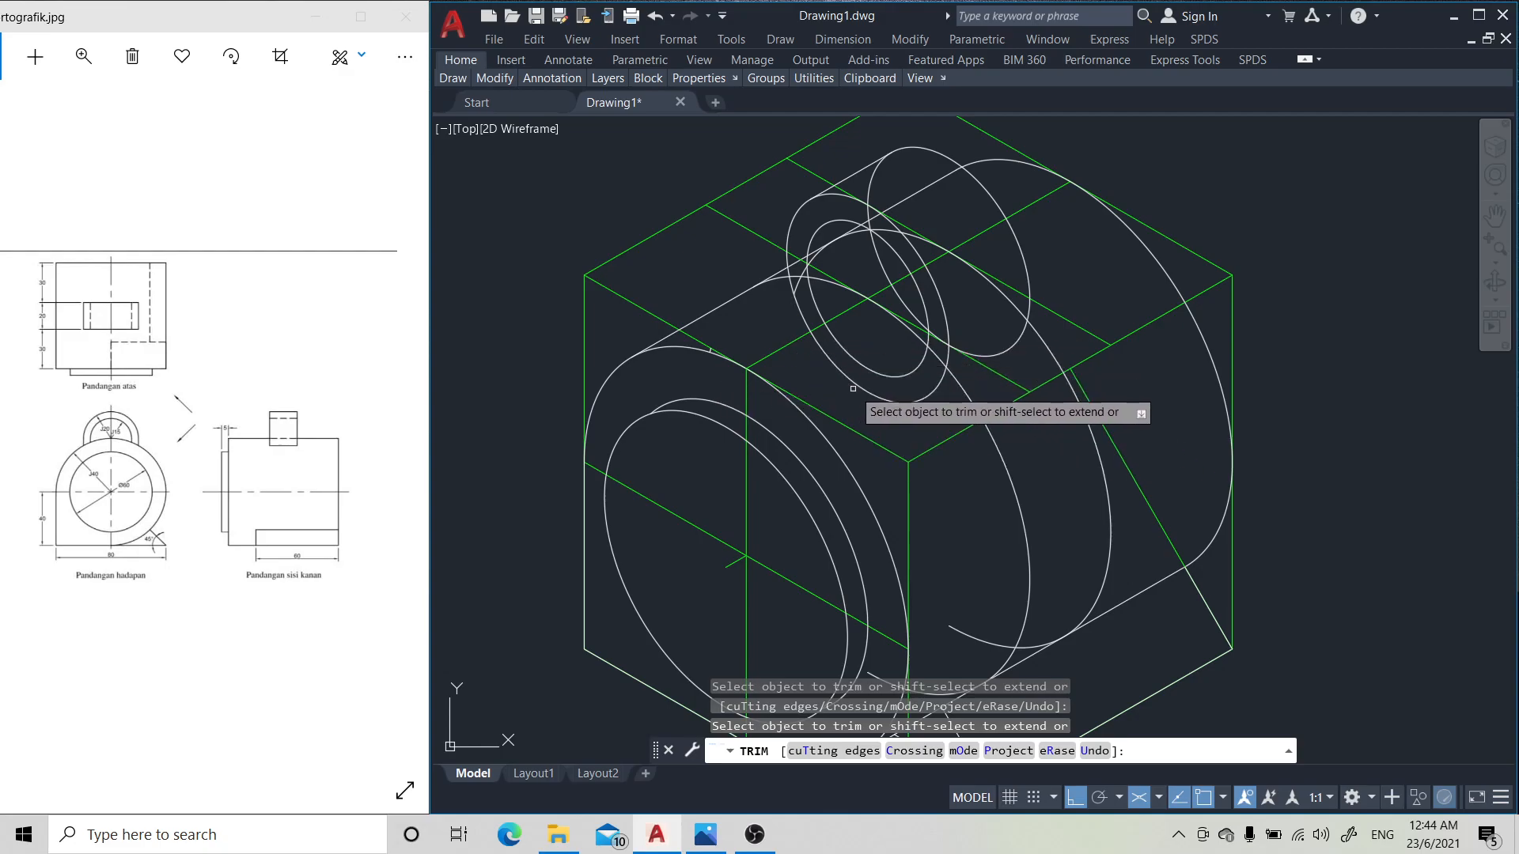
left_click(860, 388)
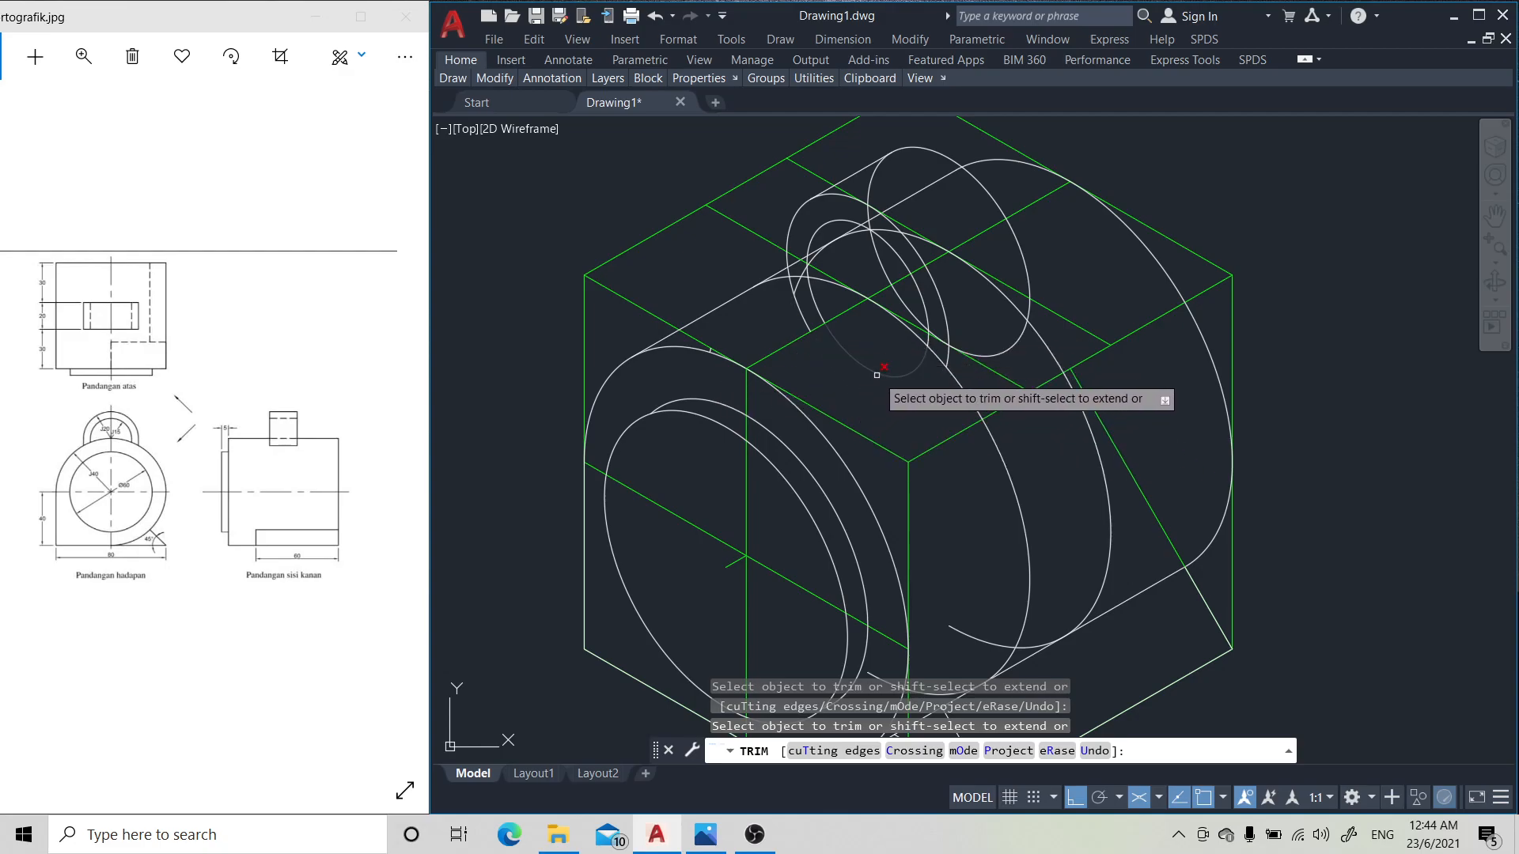
left_click(812, 294)
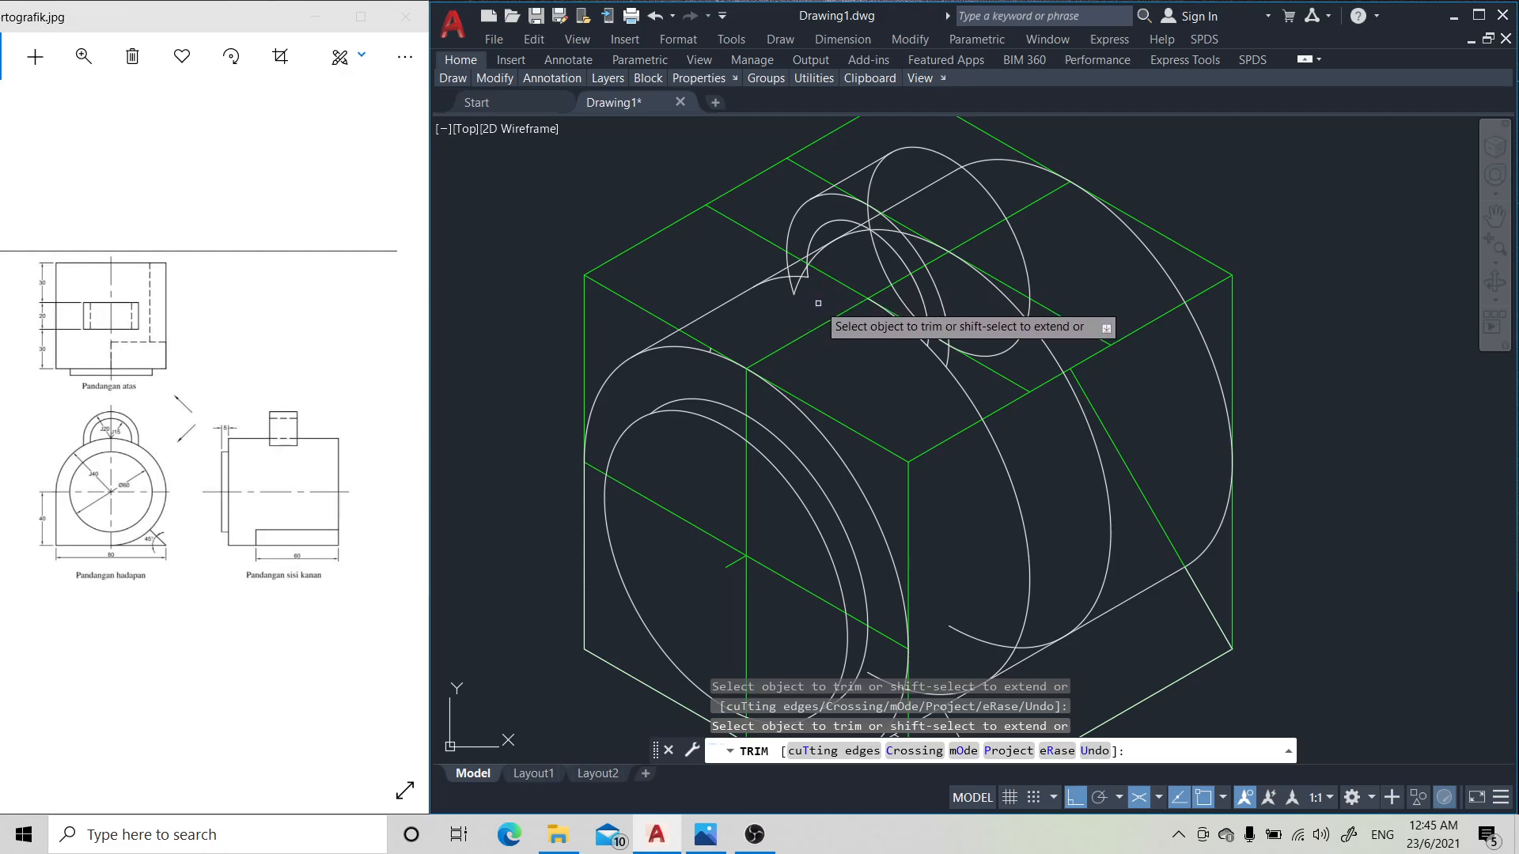
left_click(778, 279)
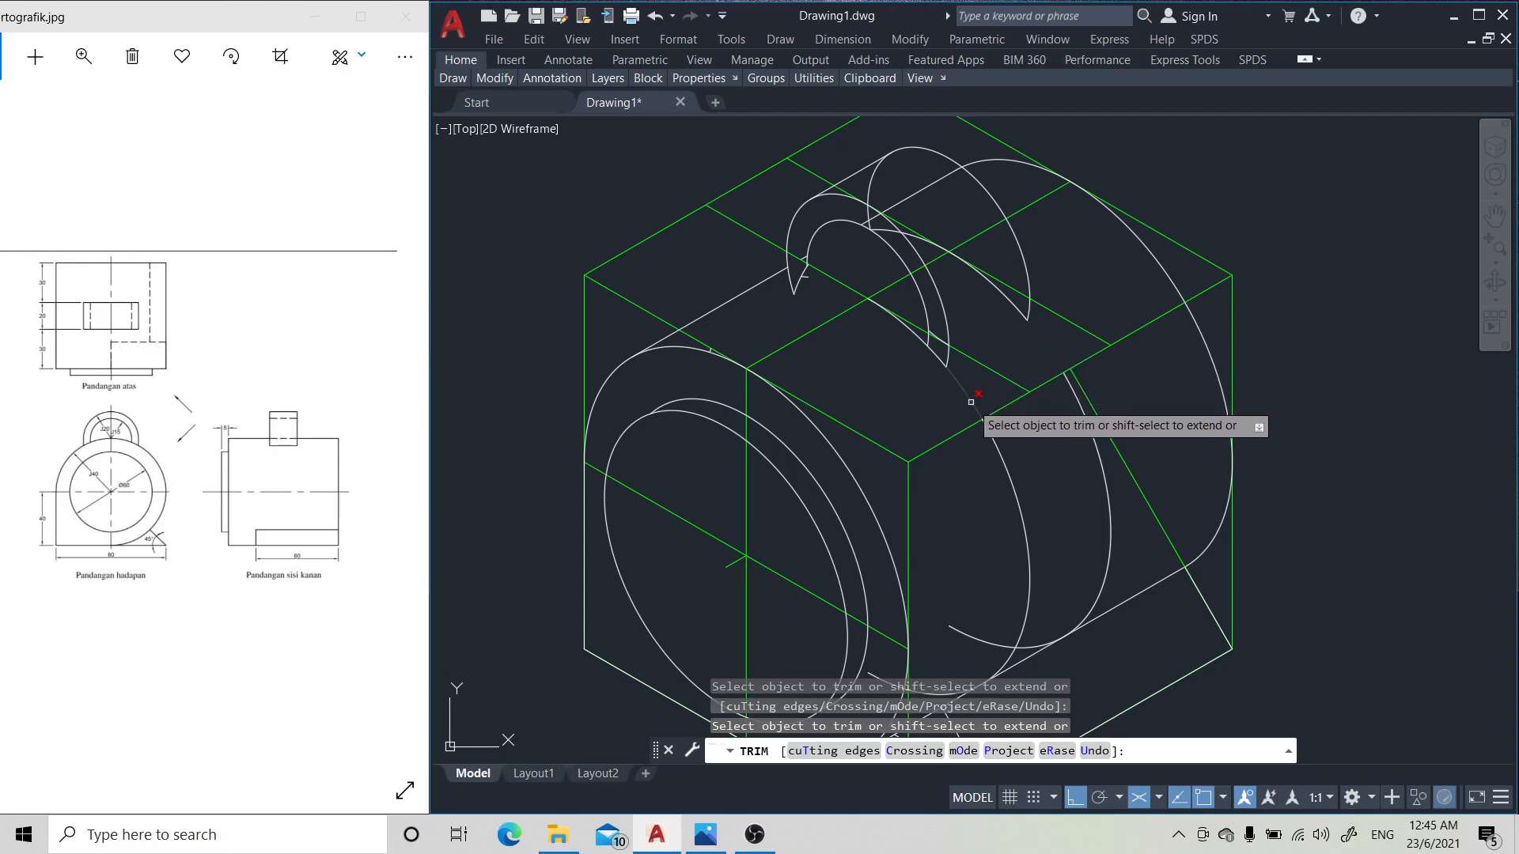
- Trim the copied large arcs on the block's side and the remaining hidden segments inside and behind the lug
left_click(1011, 472)
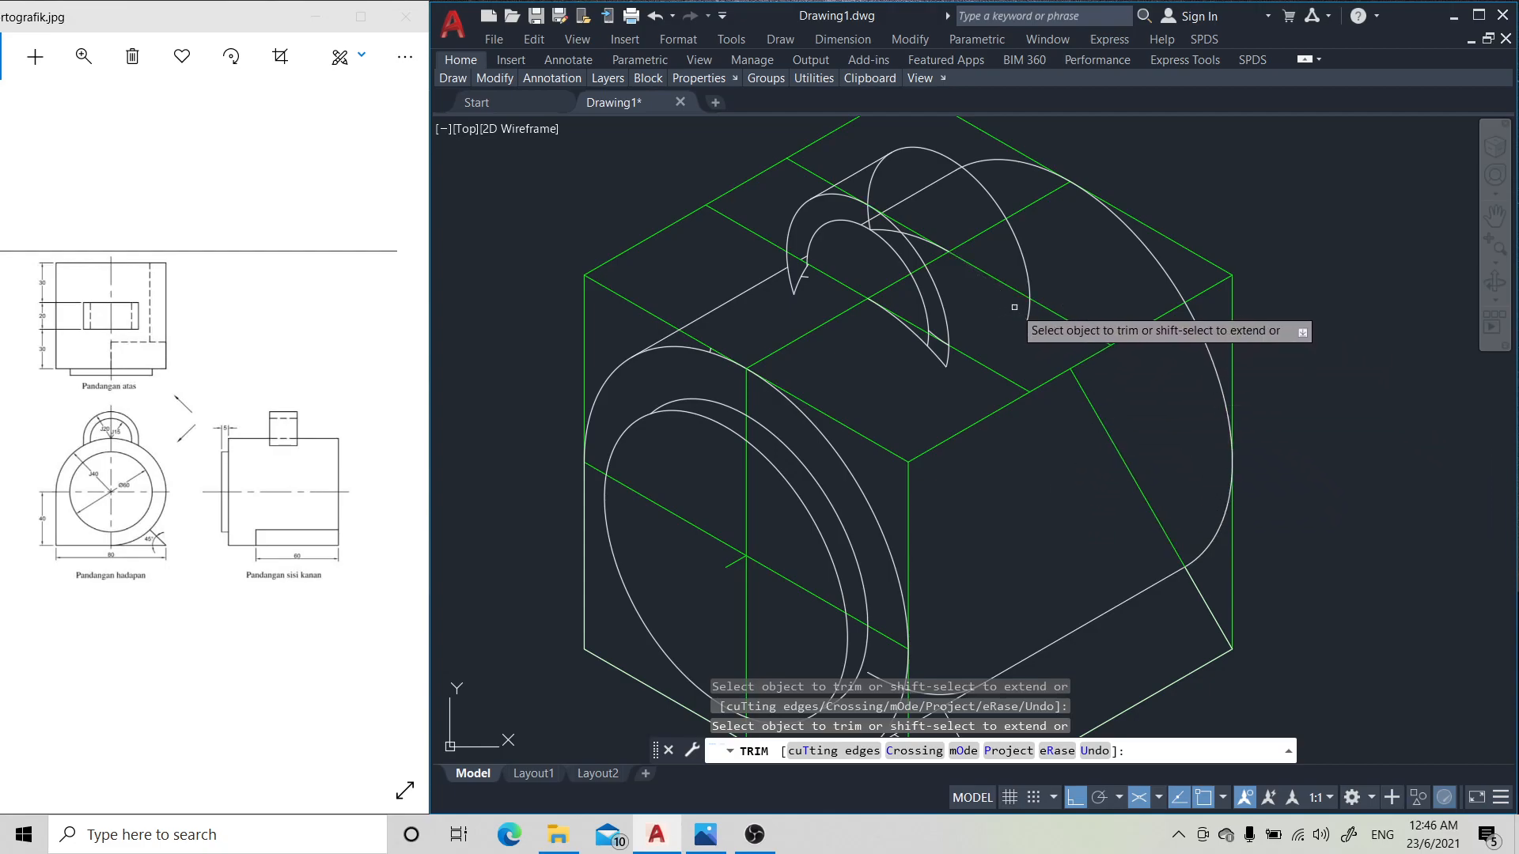
left_click(915, 339)
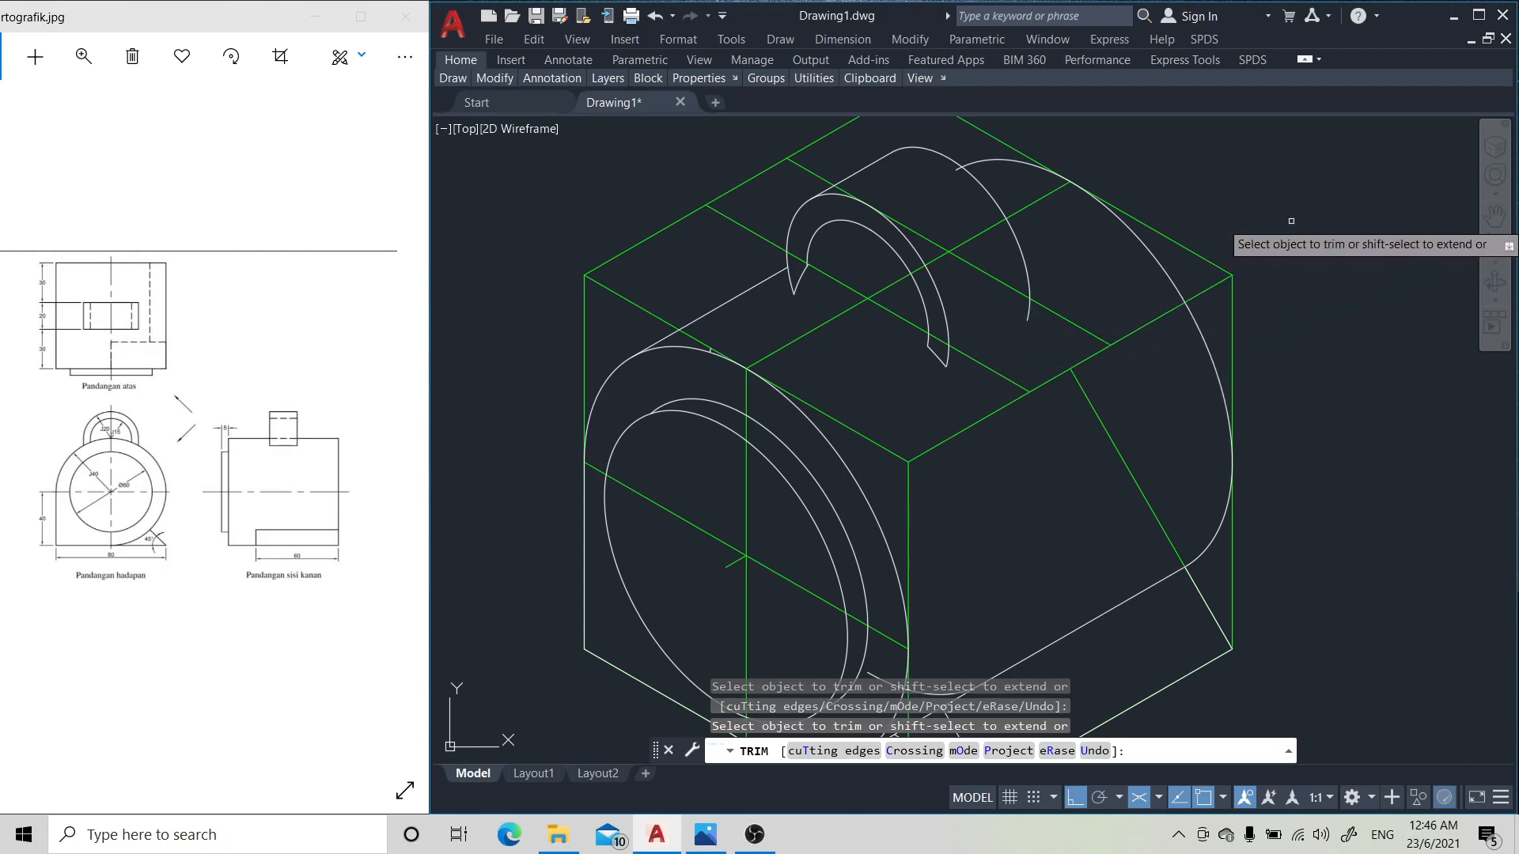
key("Return")
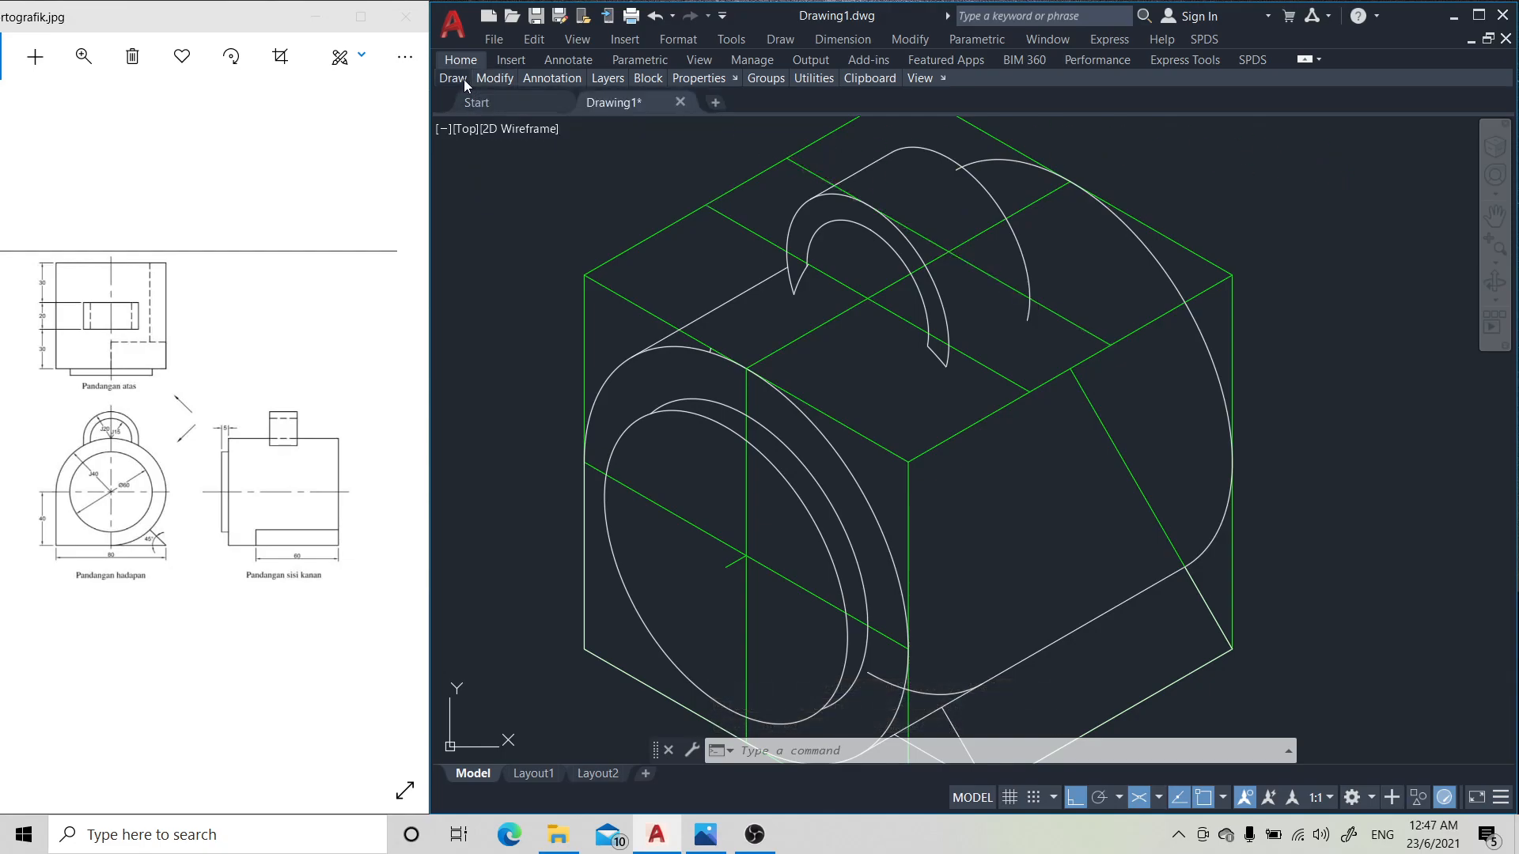
- Draw a line joining the lower-right ends of the lug's front and rear outer arcs
mouse_move(464, 79)
left_click(454, 111)
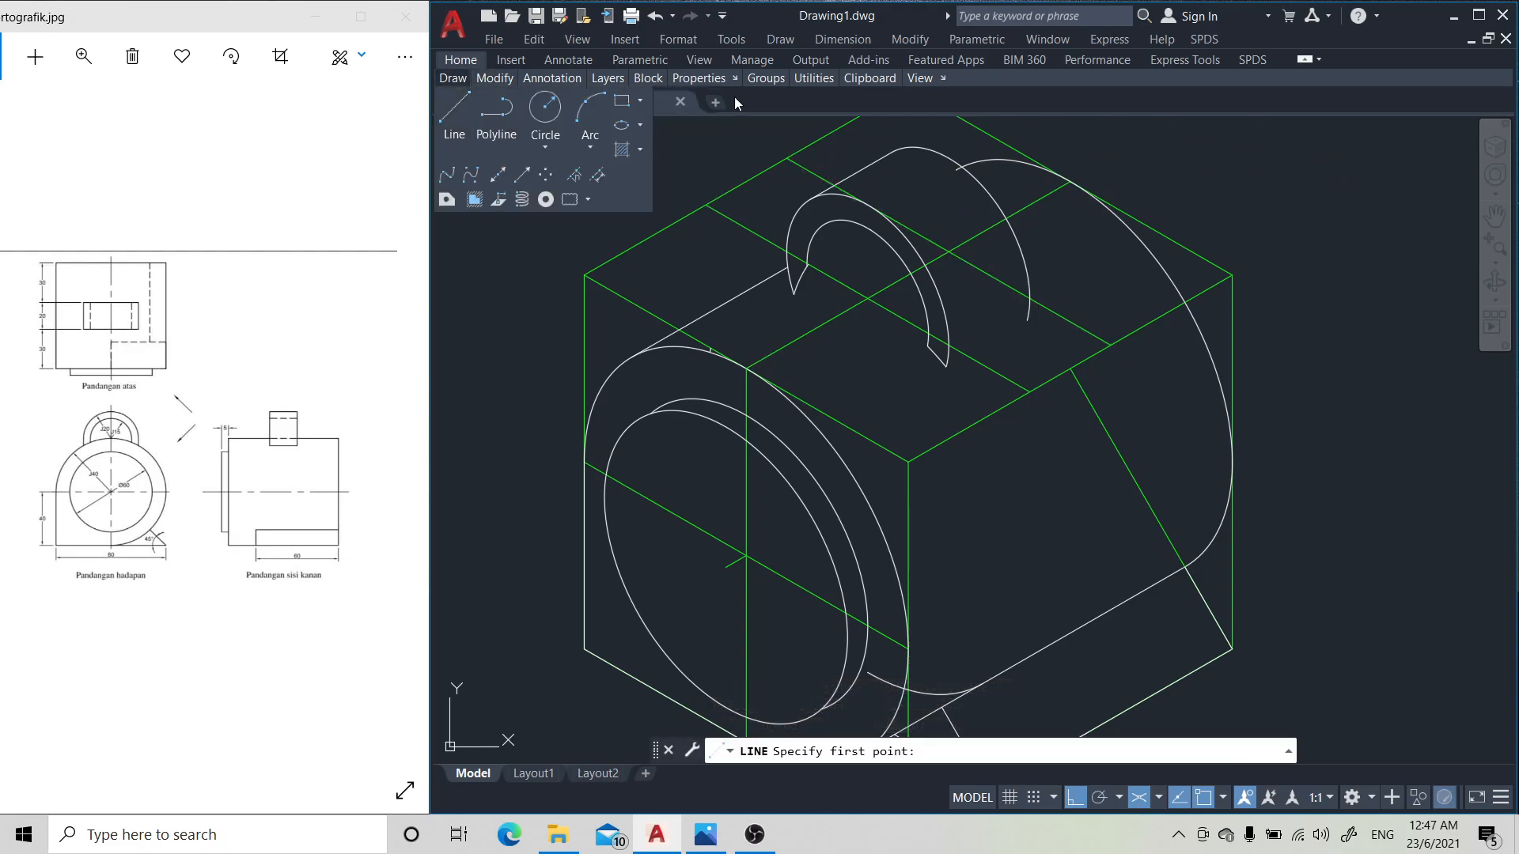
left_click(947, 366)
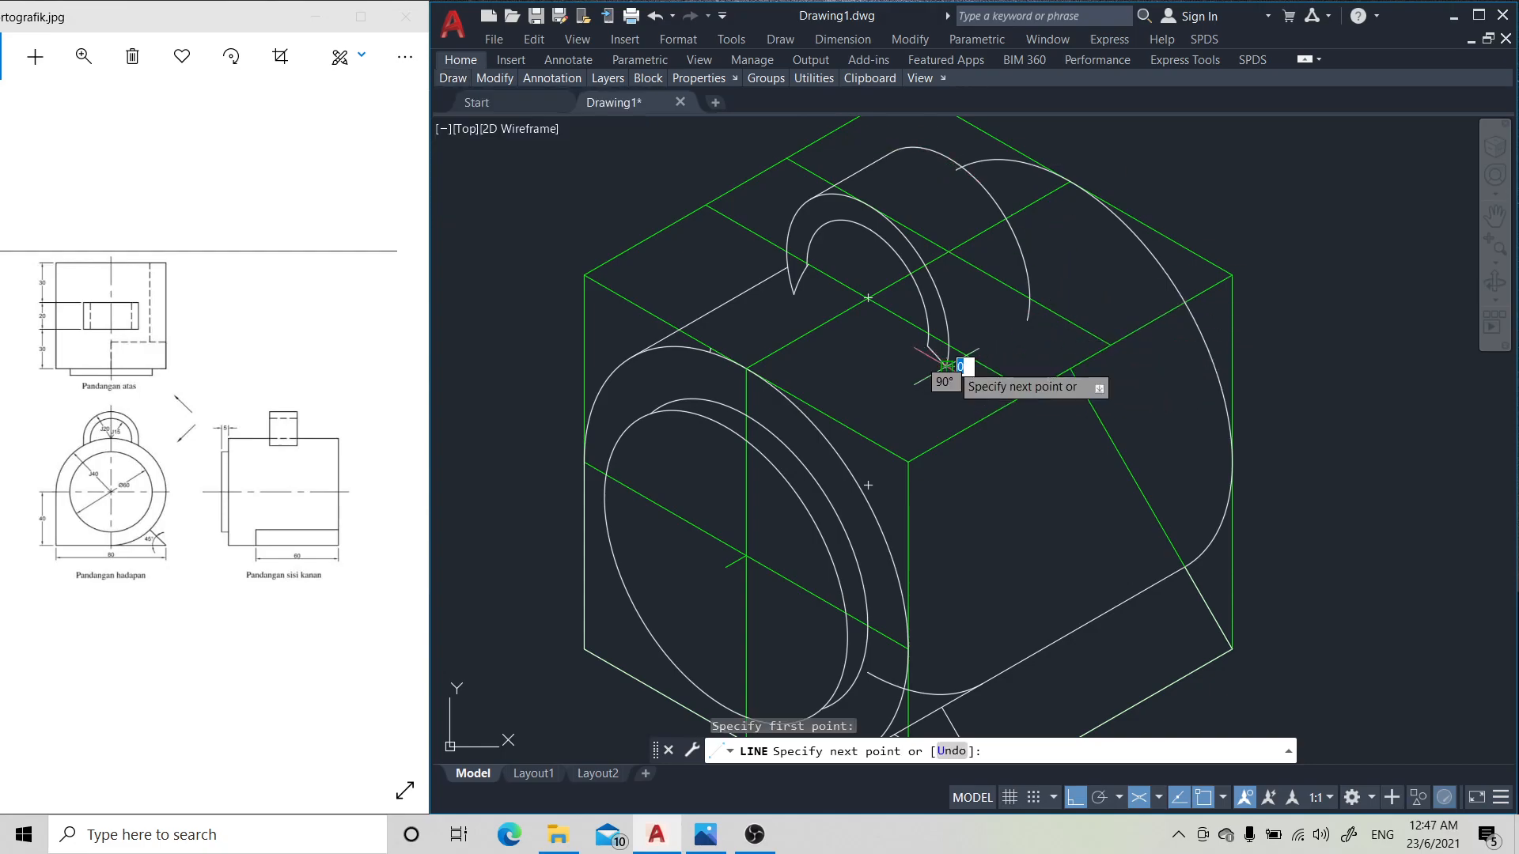
left_click(1027, 319)
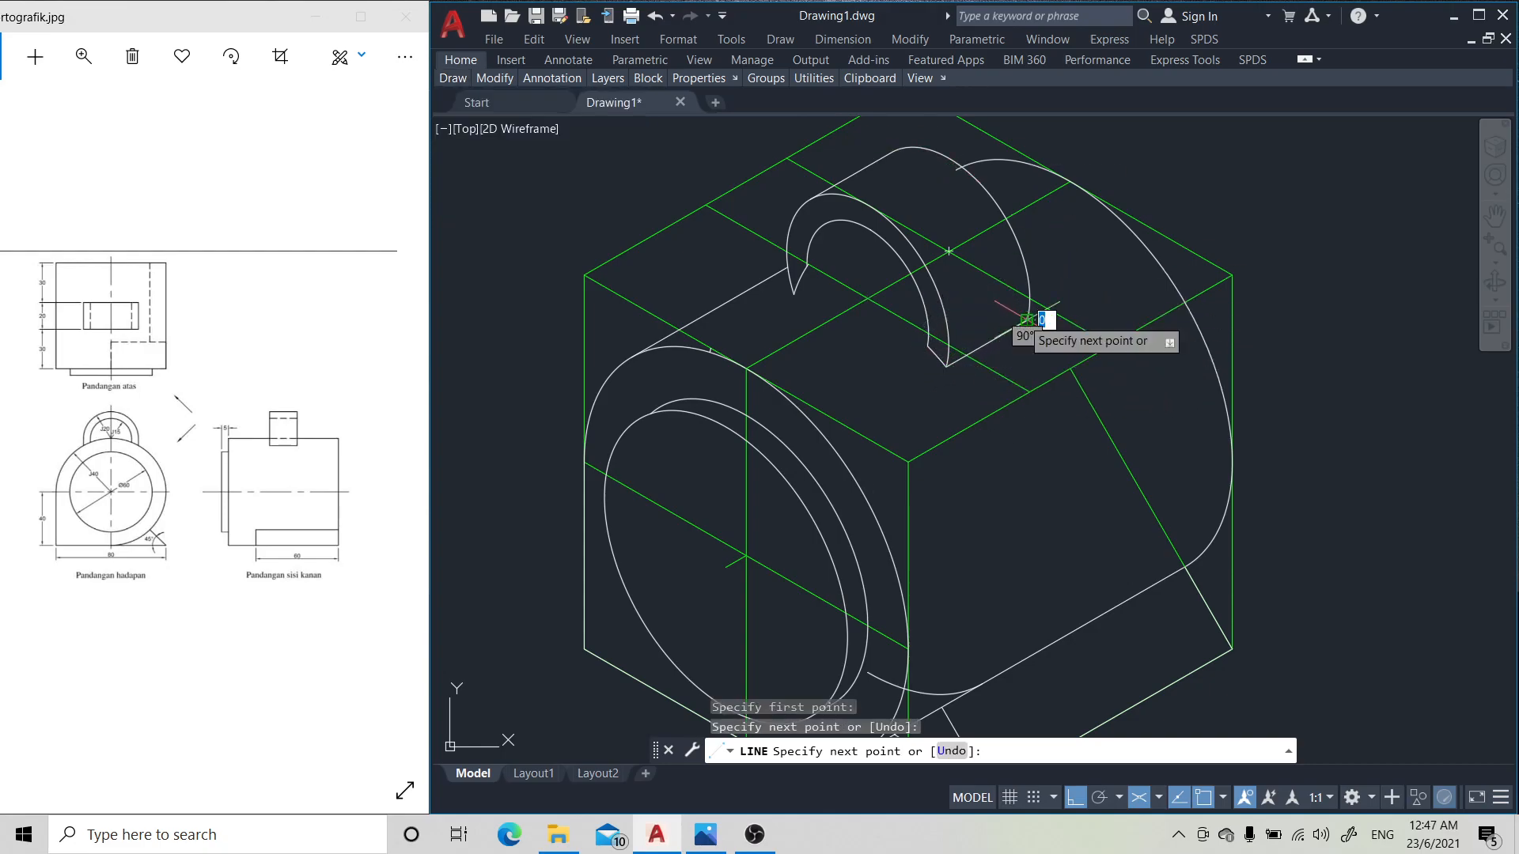
key("Return")
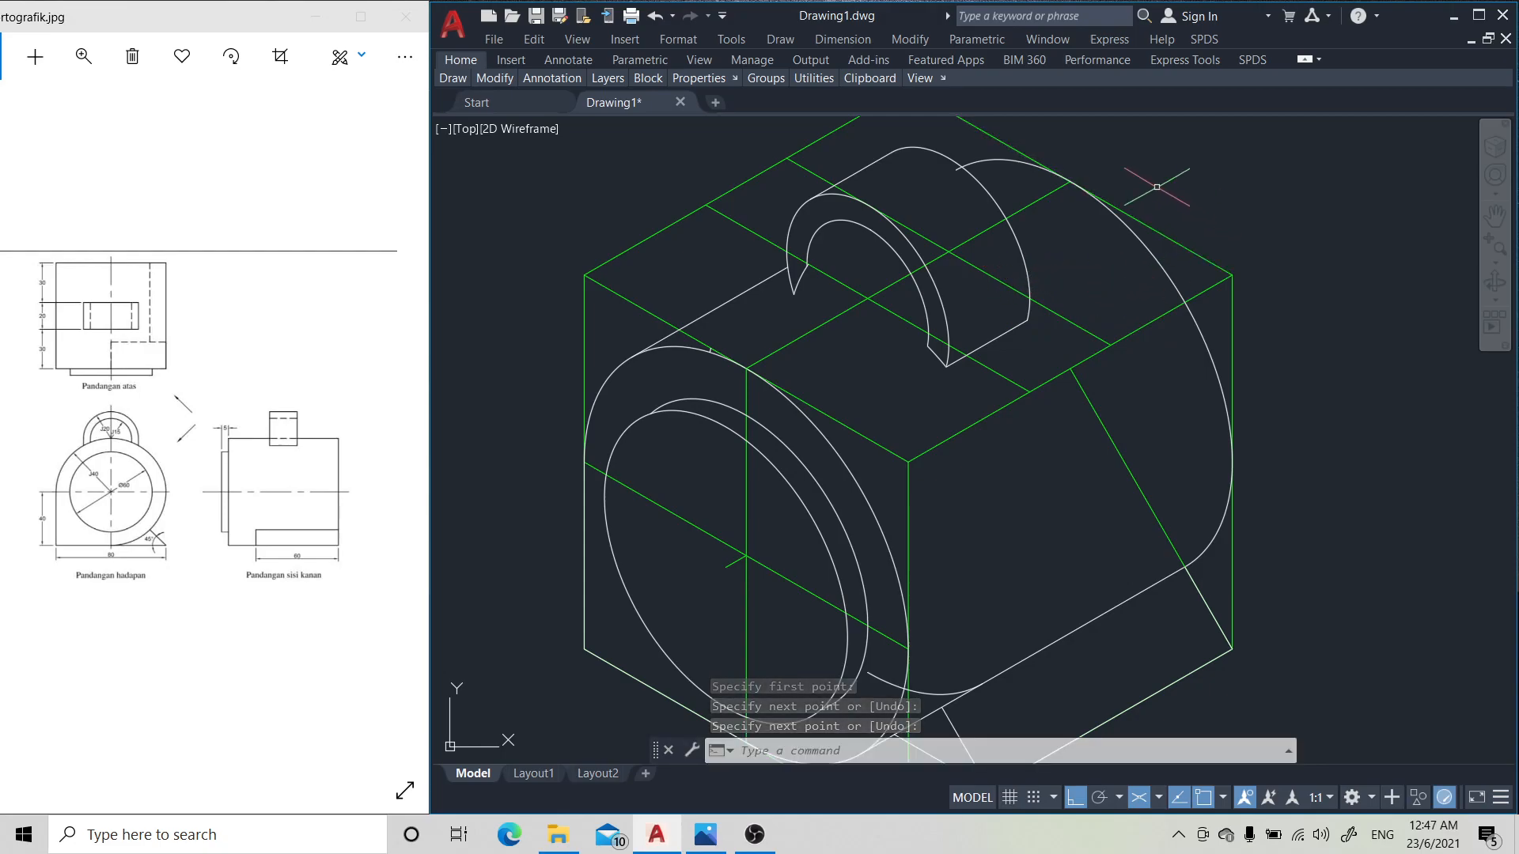
- Trim the short end of the block's rear arc that extends behind the lug's rear arc
left_click(1497, 250)
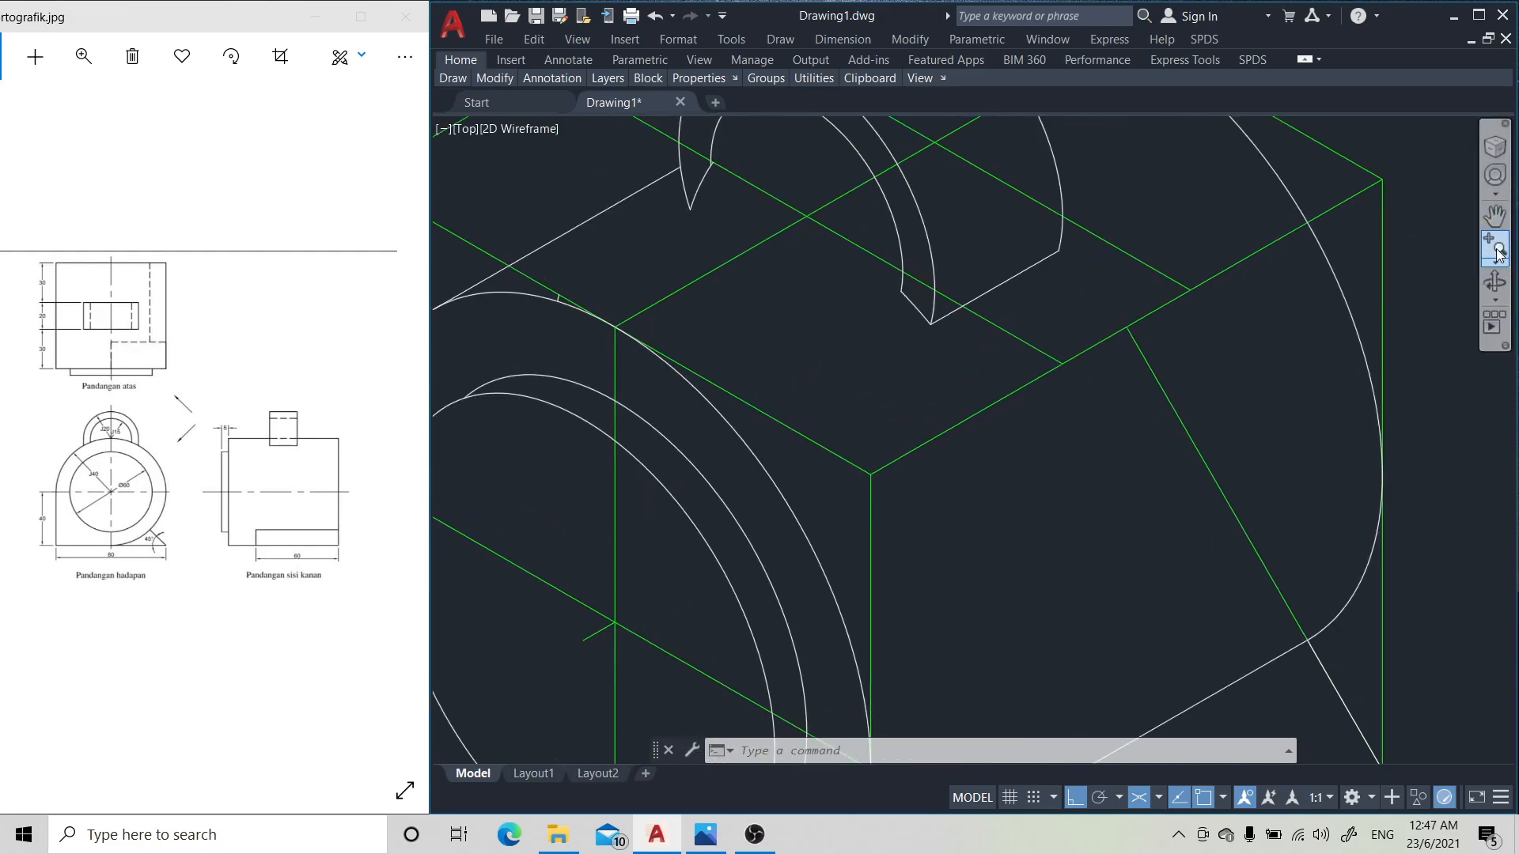
left_click(1495, 215)
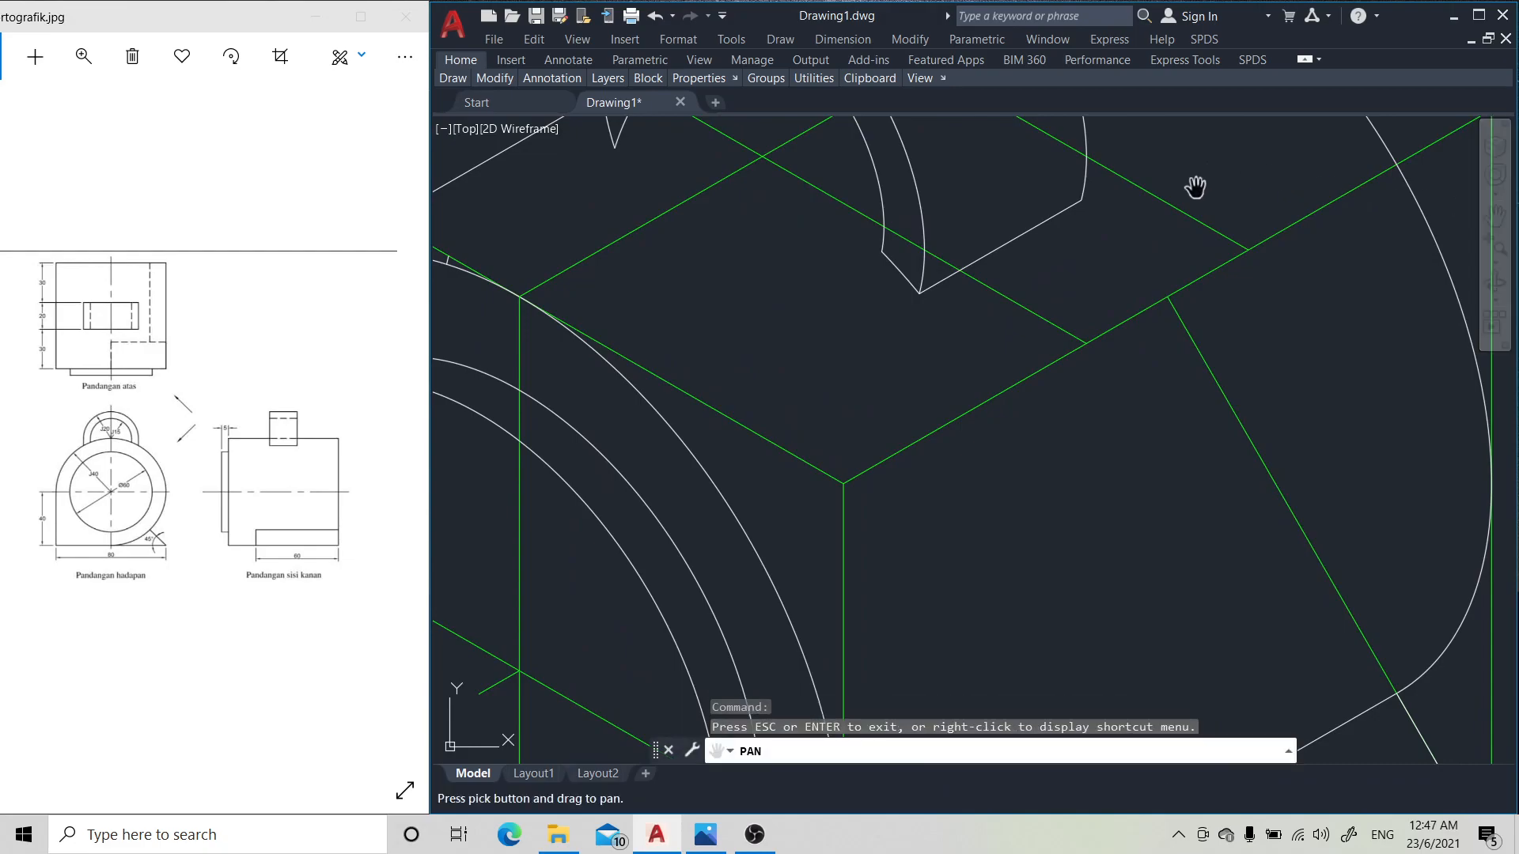
mouse_move(1194, 188)
left_mouse_down()
mouse_move(1305, 377)
mouse_move(1186, 520)
left_mouse_up()
mouse_move(1030, 309)
left_mouse_down()
mouse_move(973, 430)
mouse_move(954, 428)
left_mouse_up()
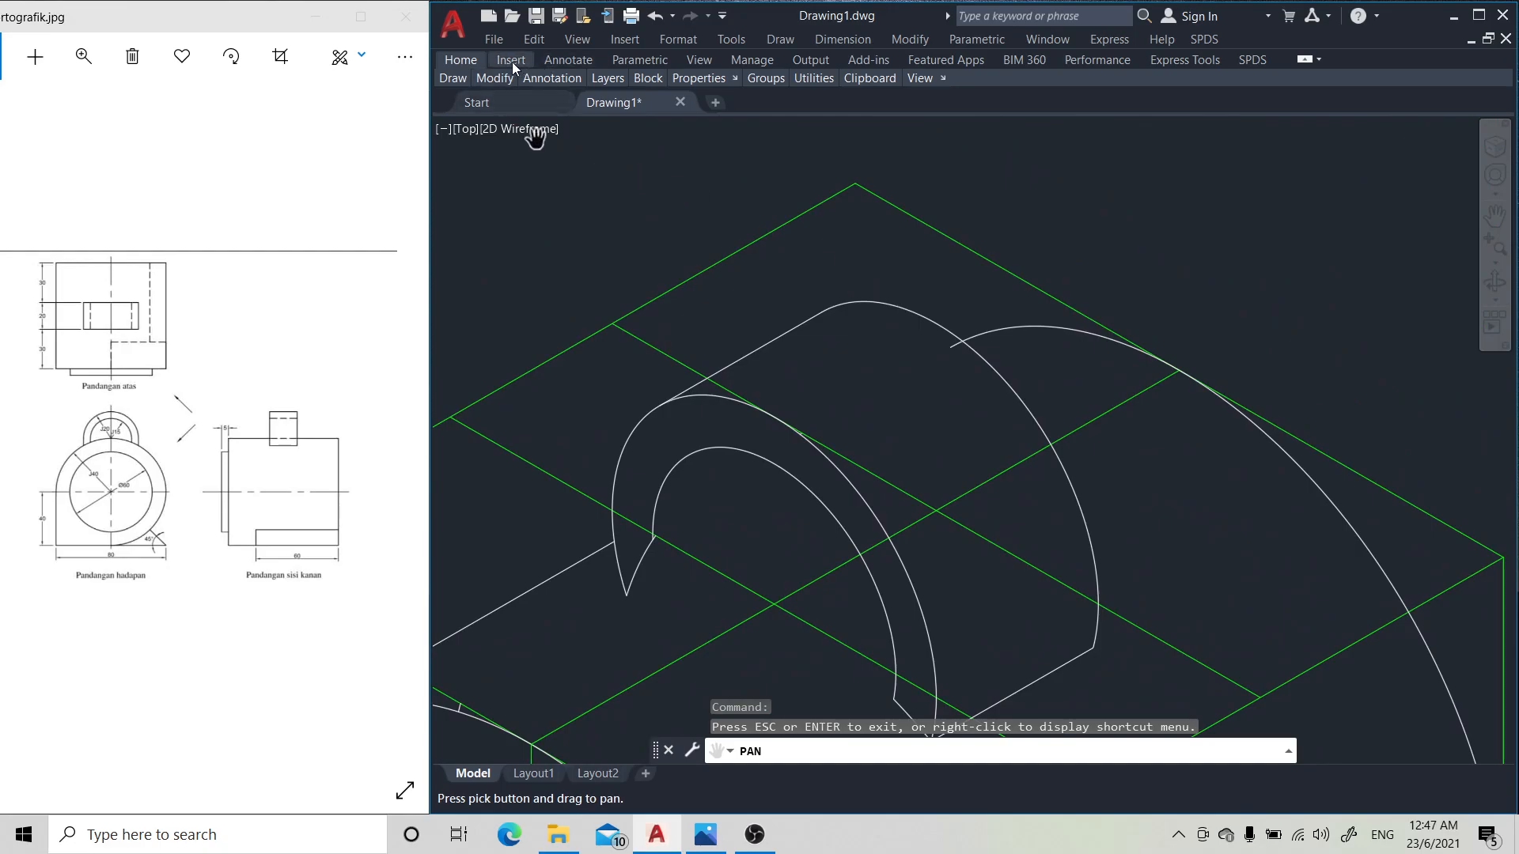
mouse_move(504, 84)
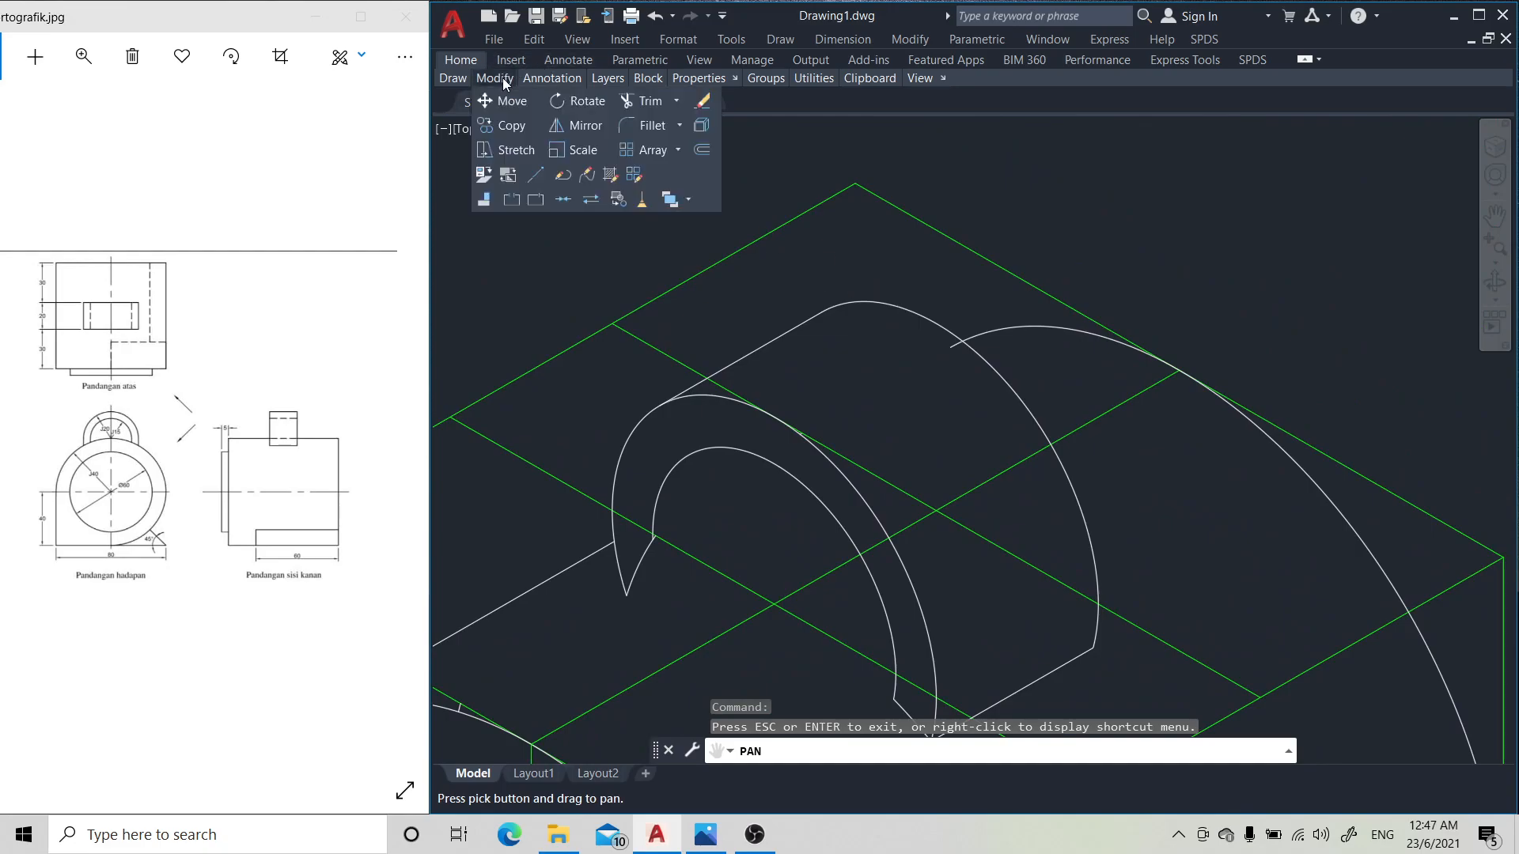
left_click(654, 101)
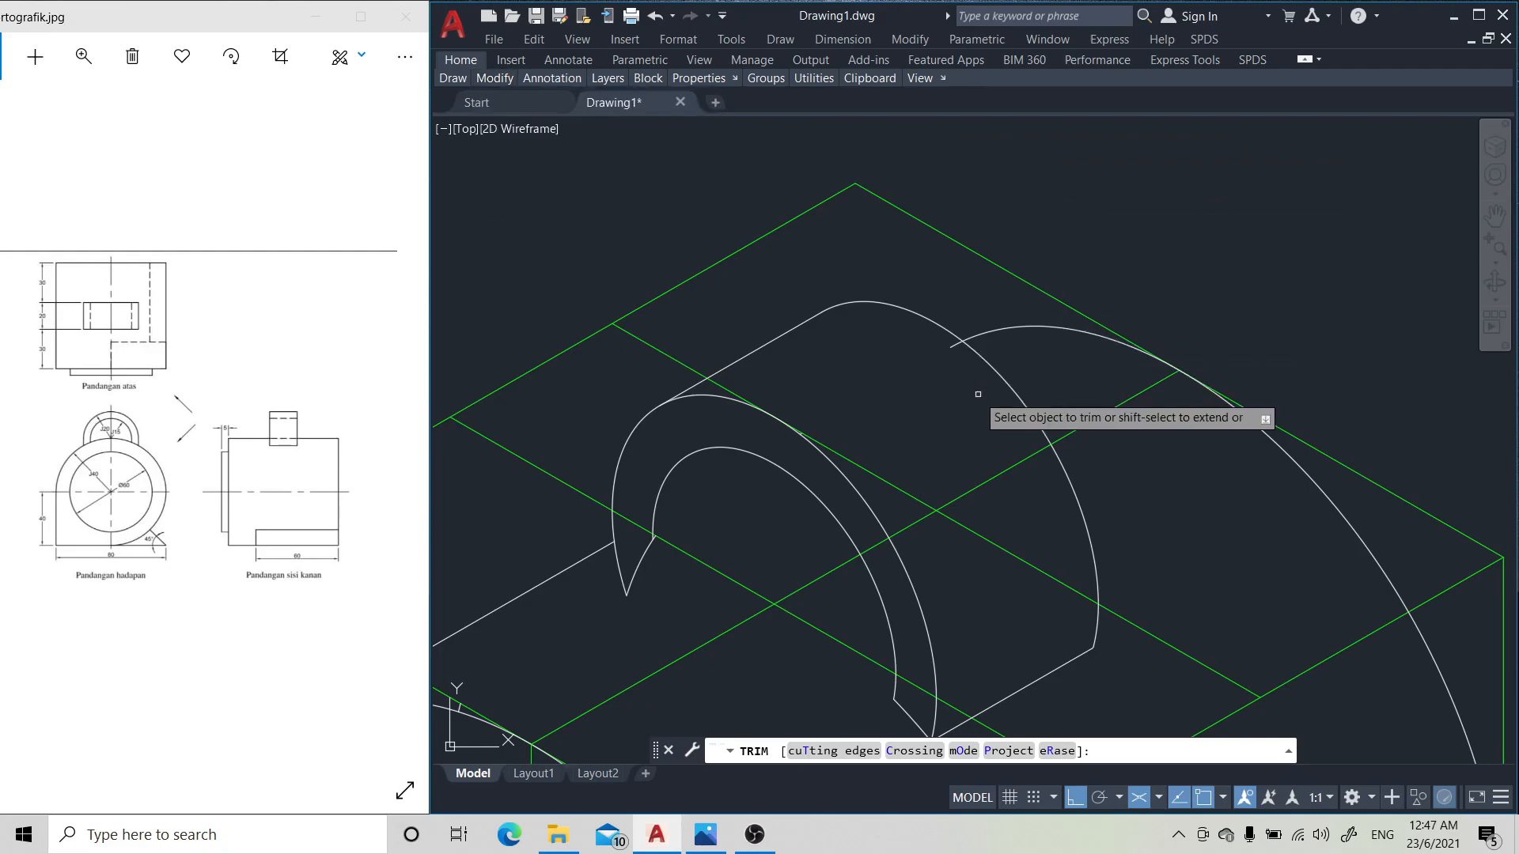
left_click(950, 346)
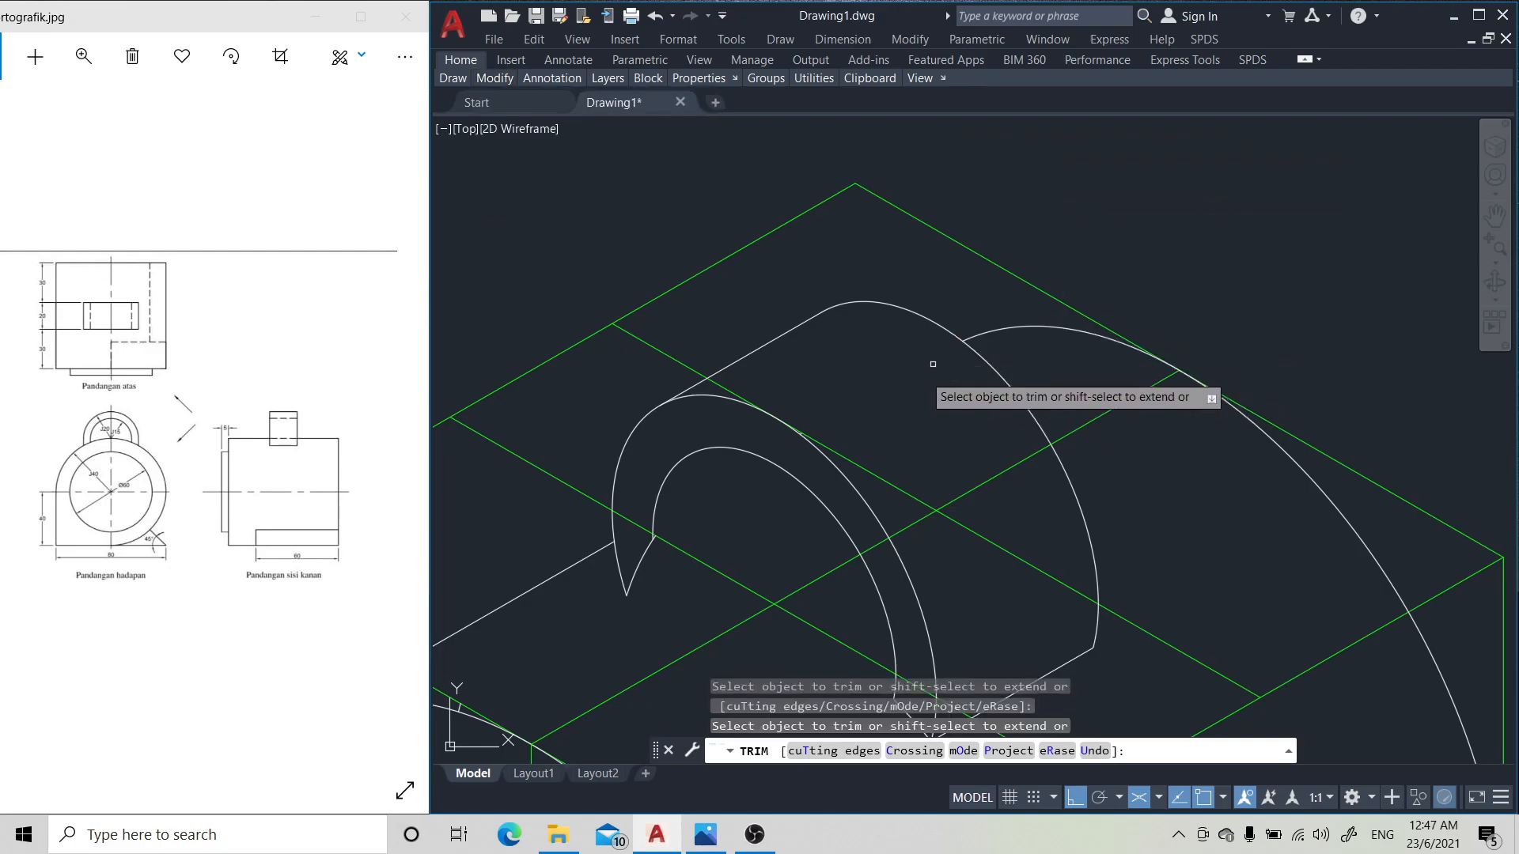
key("Return")
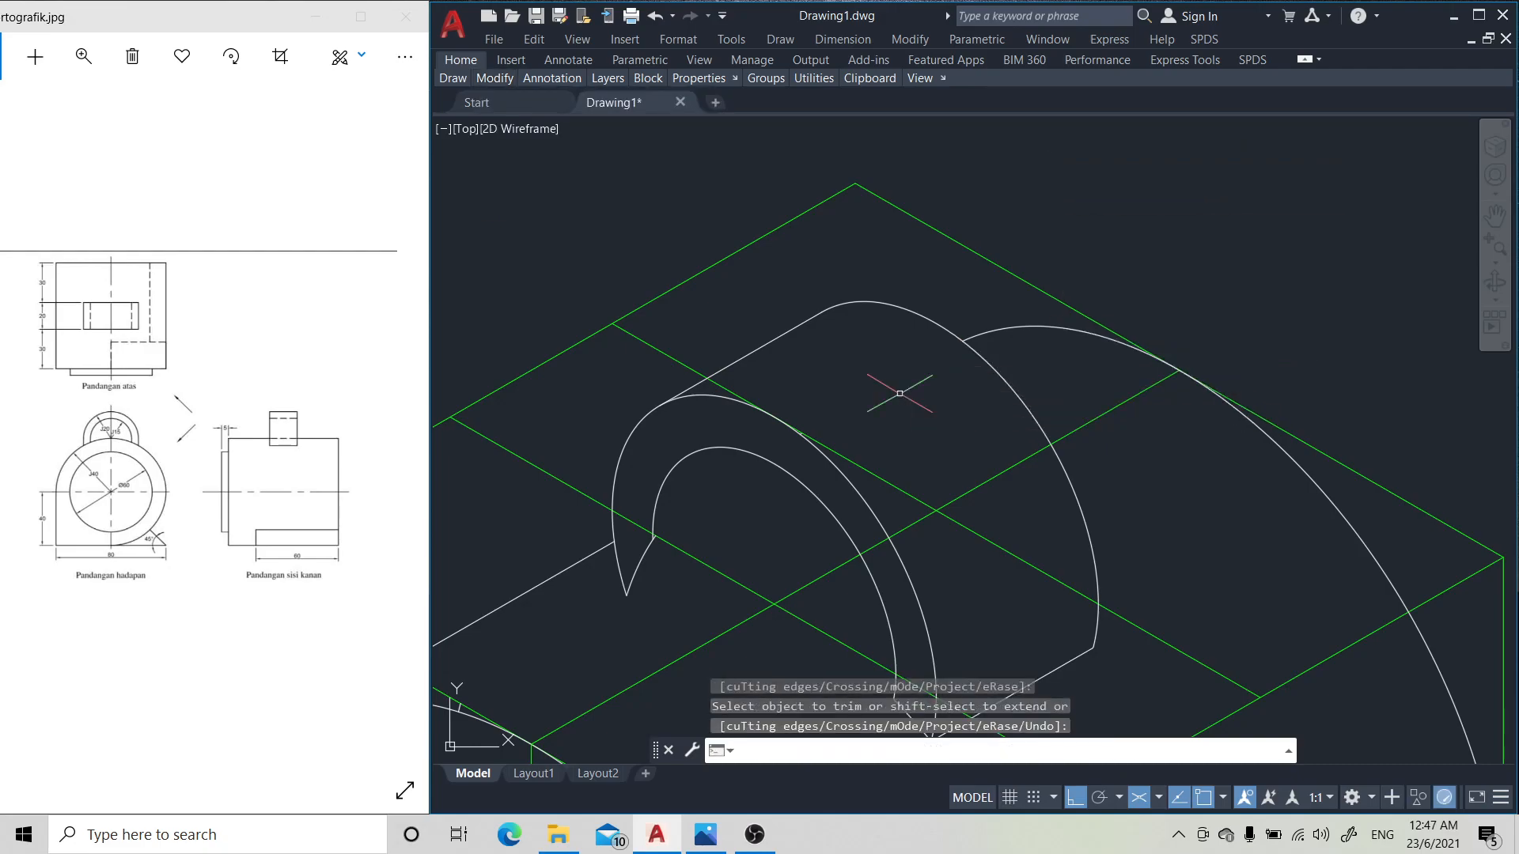
- Erase the short arc segment closing the left foot of the lug's front face
left_click(1493, 215)
mouse_move(1278, 322)
left_mouse_down()
mouse_move(1353, 169)
mouse_move(1387, 135)
mouse_move(1409, 182)
left_mouse_up()
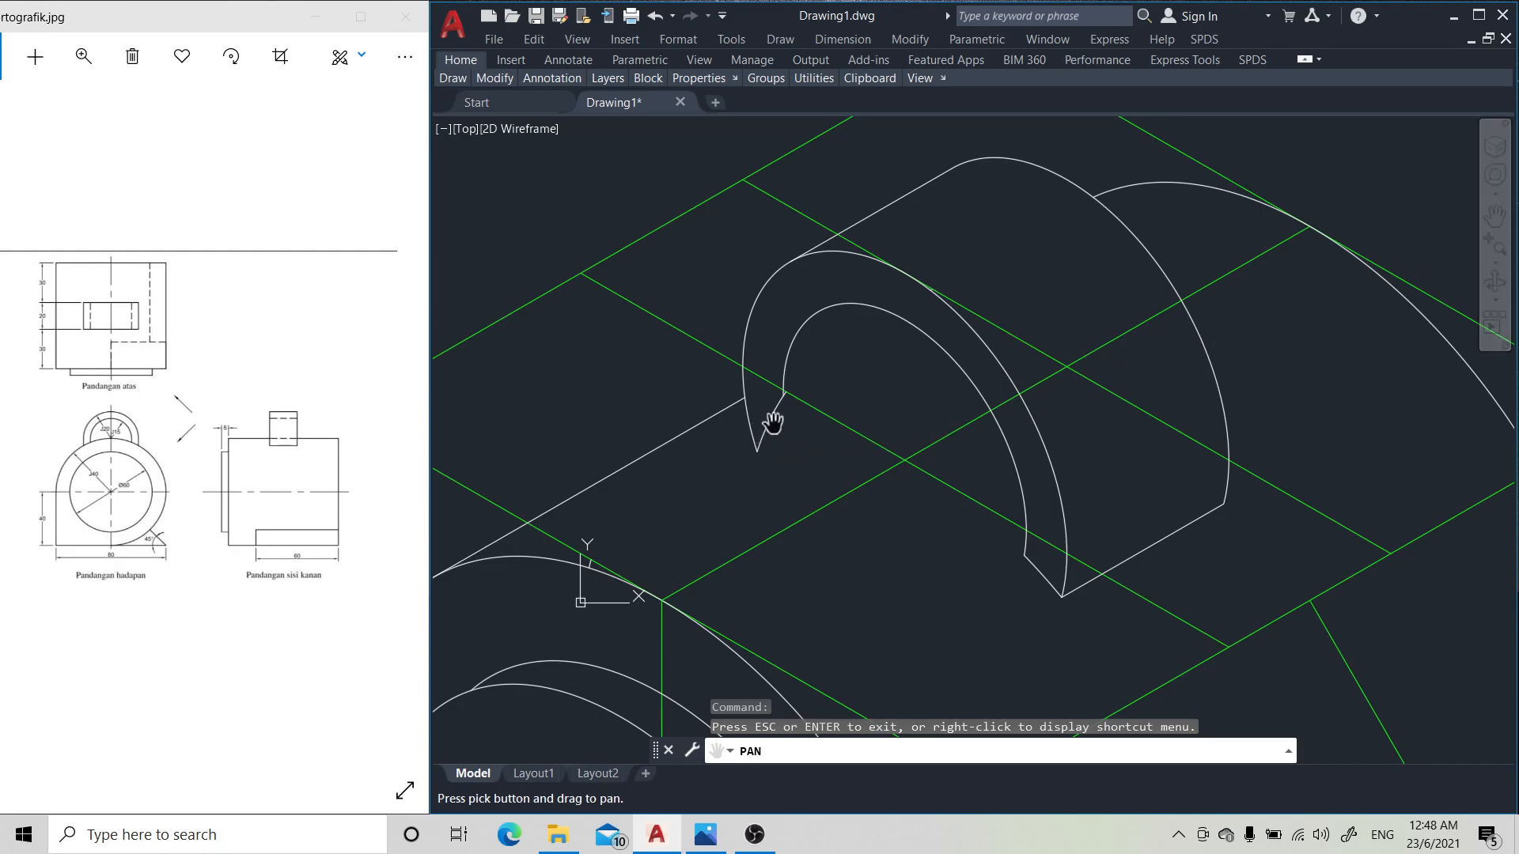
key("Escape")
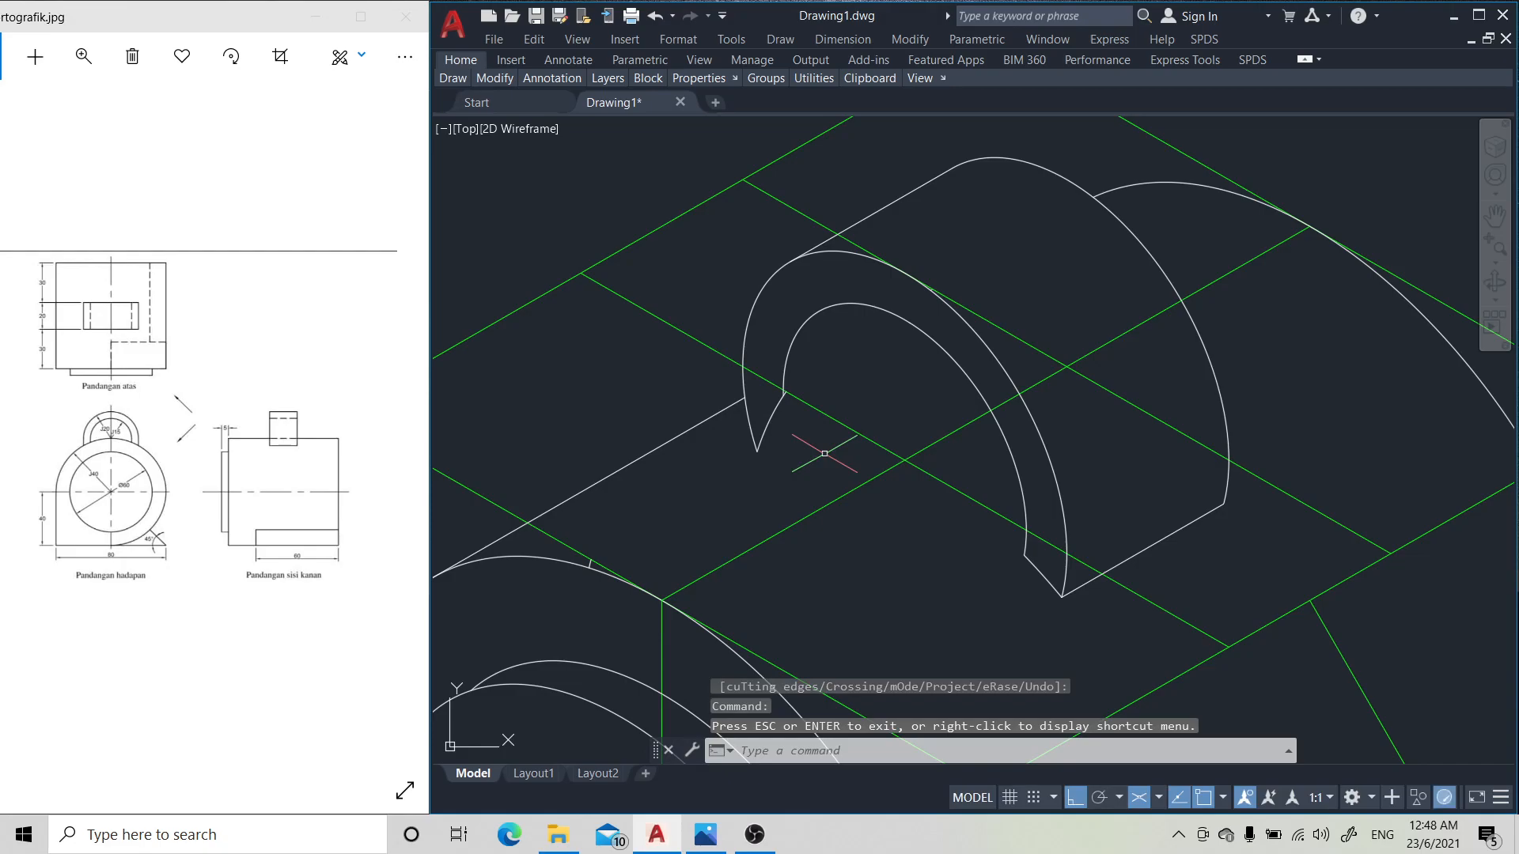
left_click(771, 417)
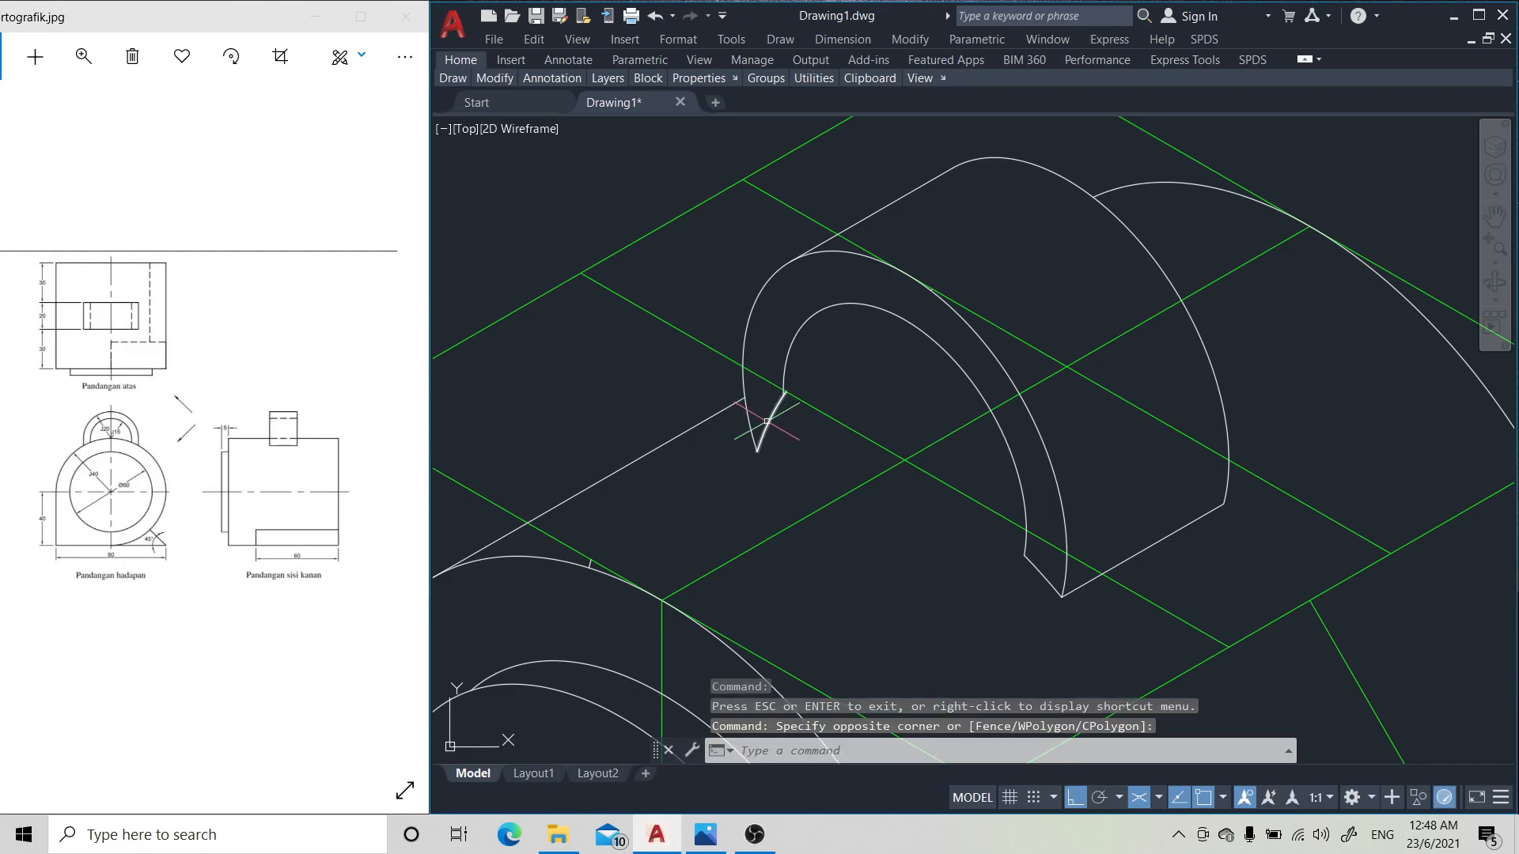
left_click(767, 421)
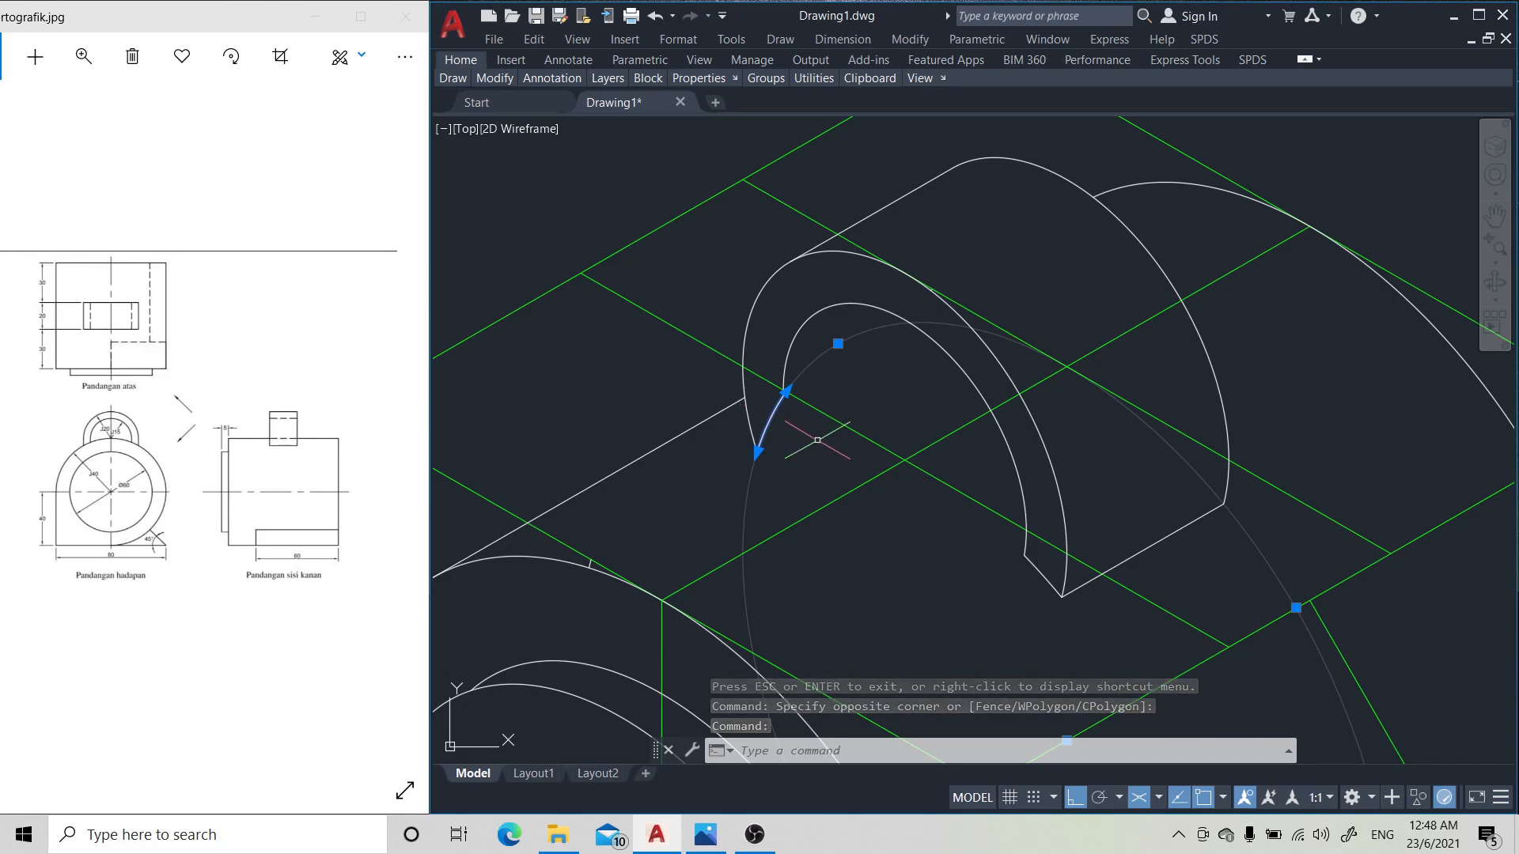
key("Delete")
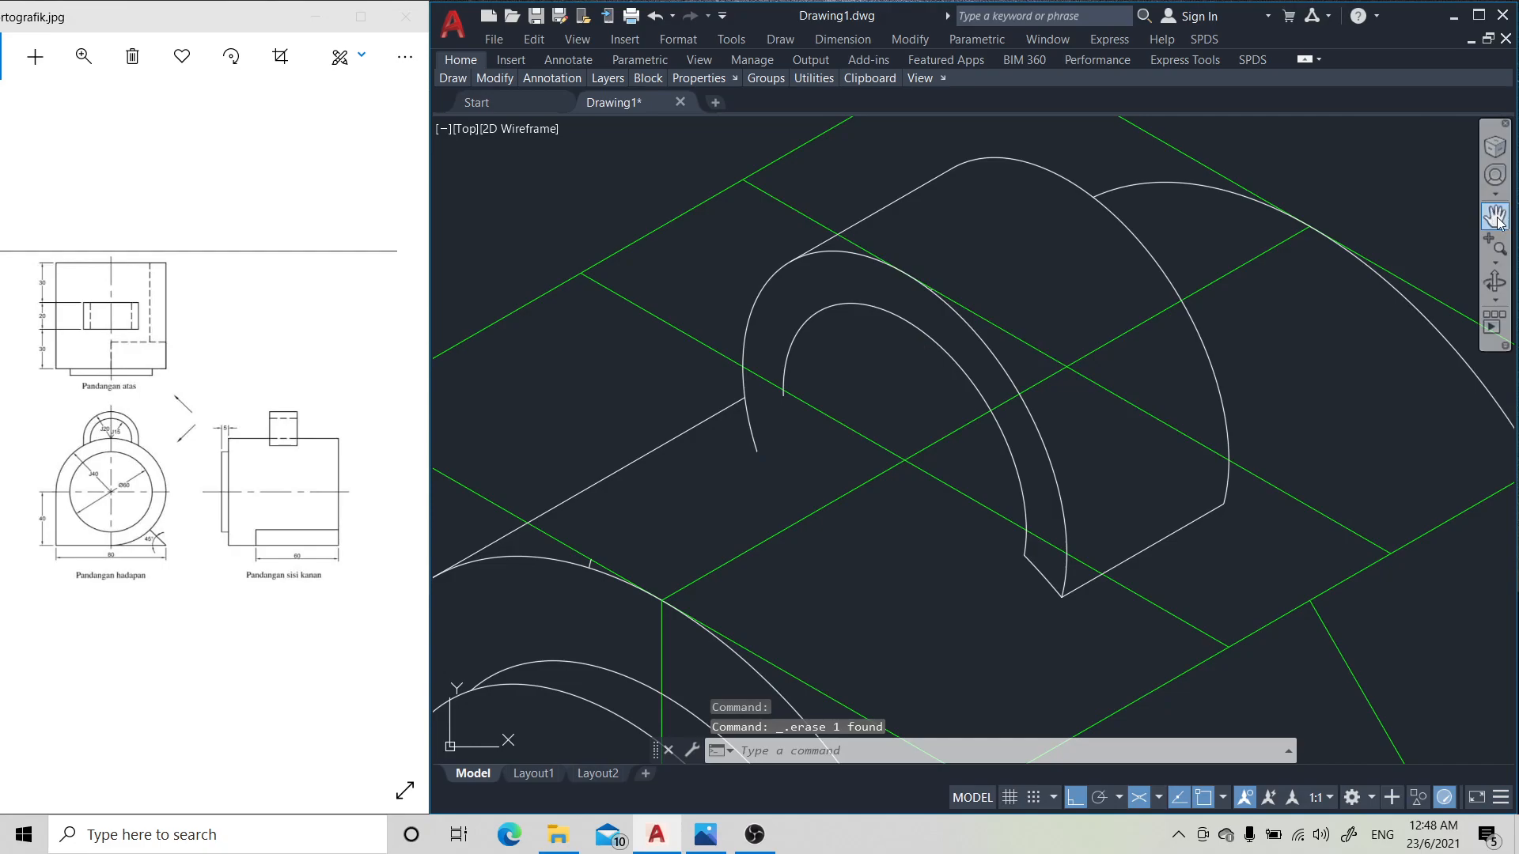
- Copy the block's large front-face arc from its intersection with the top centre line to the centre of the lug's front face
left_click(1494, 266)
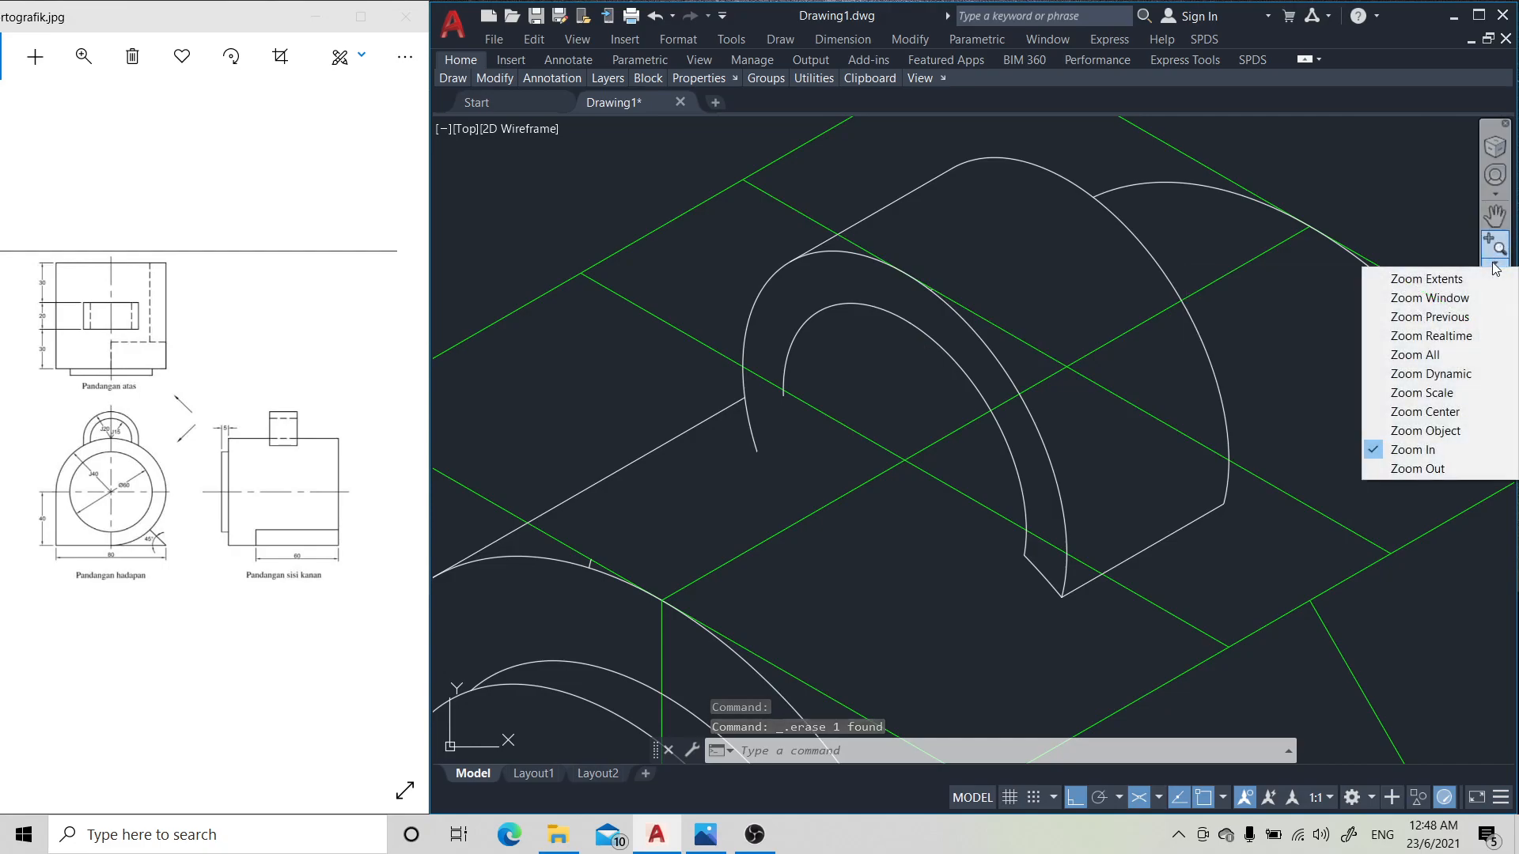
left_click(1420, 470)
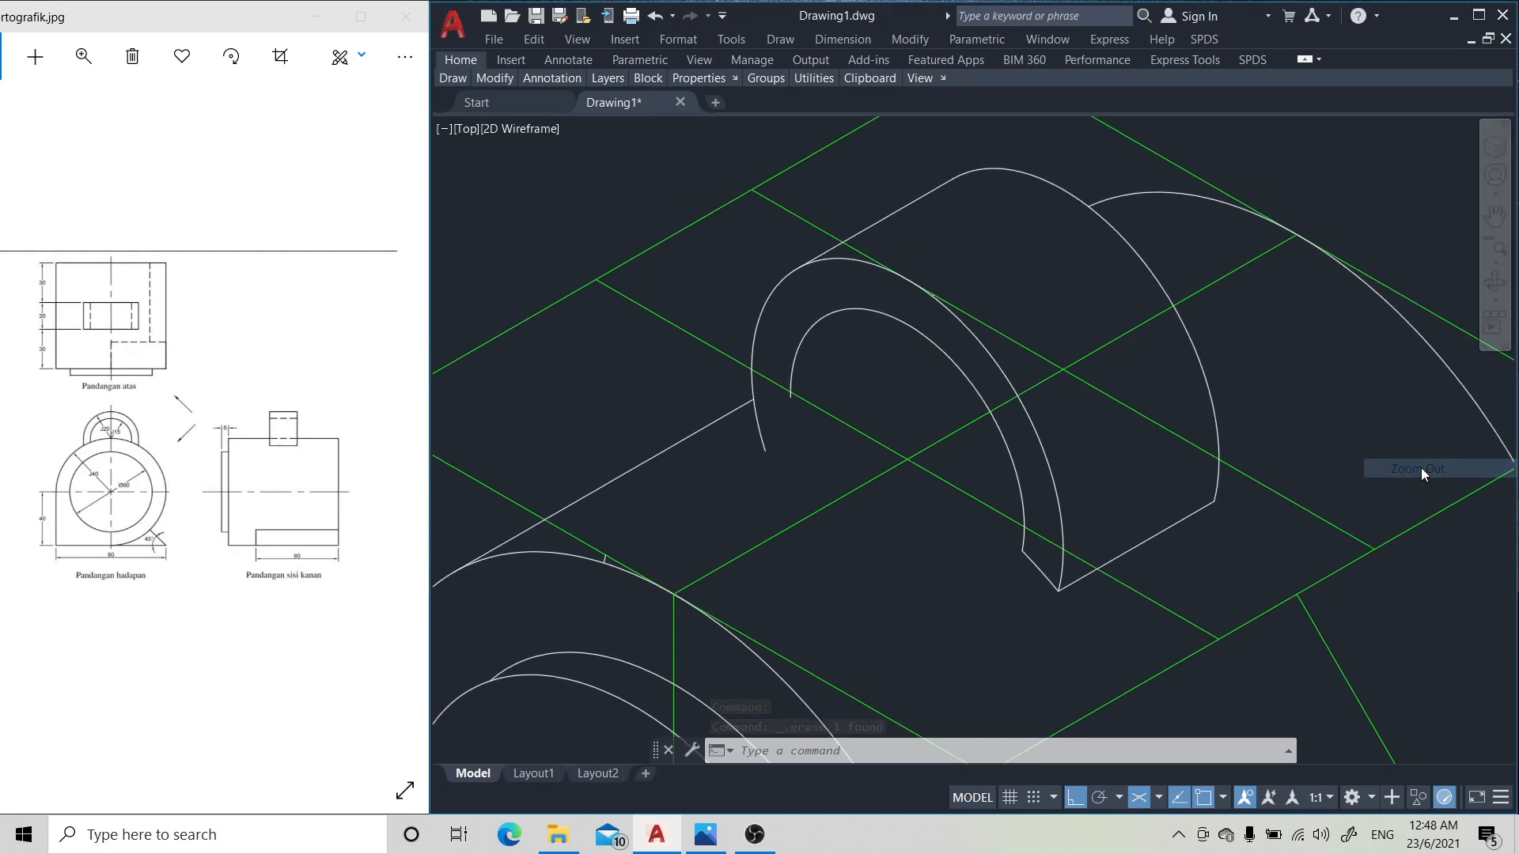
left_click(1496, 216)
mouse_move(1227, 407)
left_mouse_down()
mouse_move(1237, 379)
mouse_move(1195, 275)
left_mouse_up()
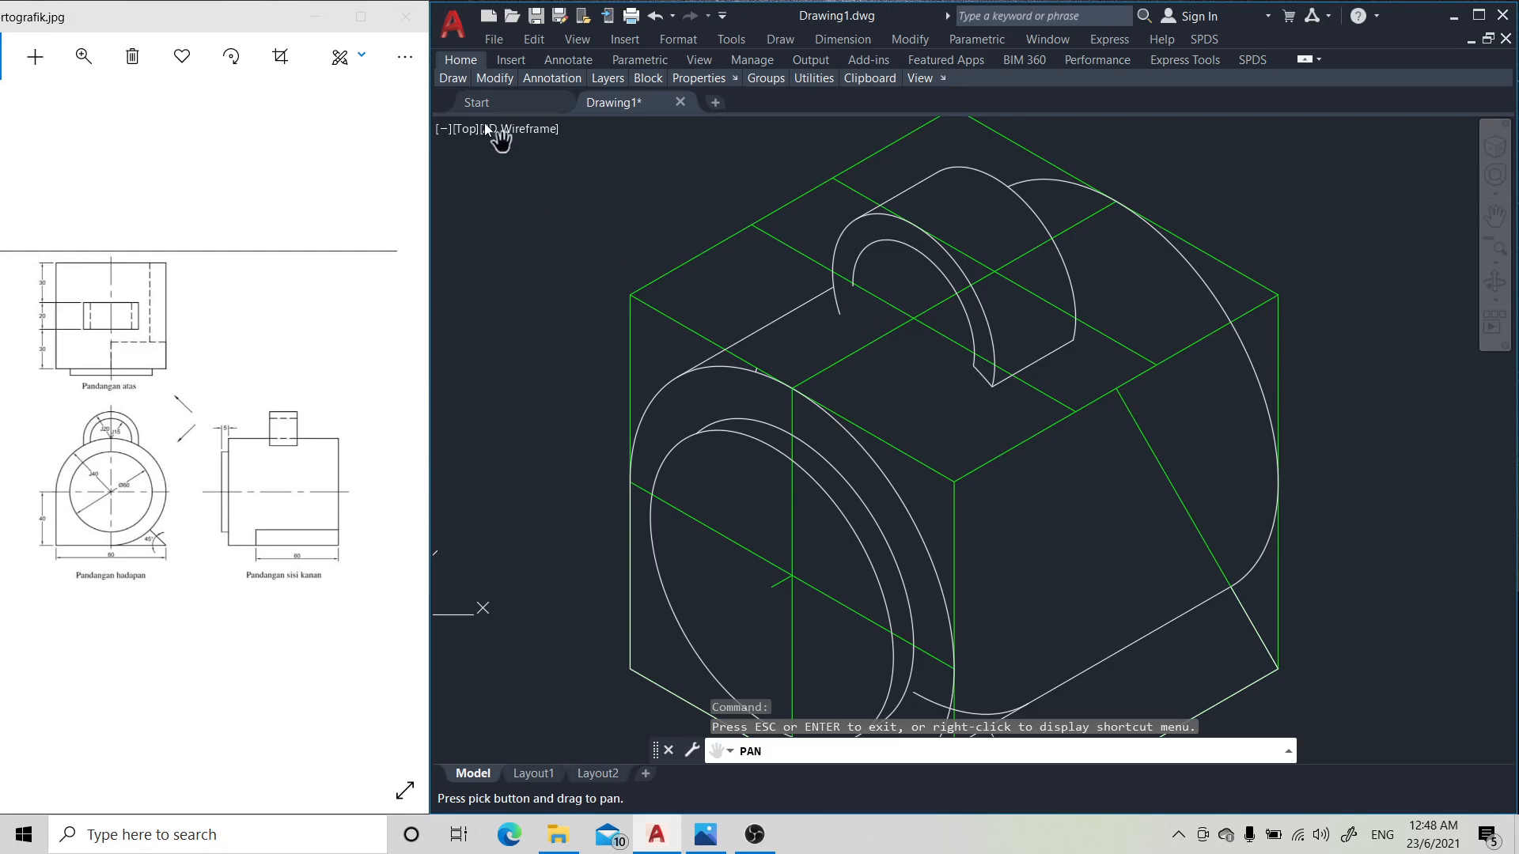
mouse_move(492, 80)
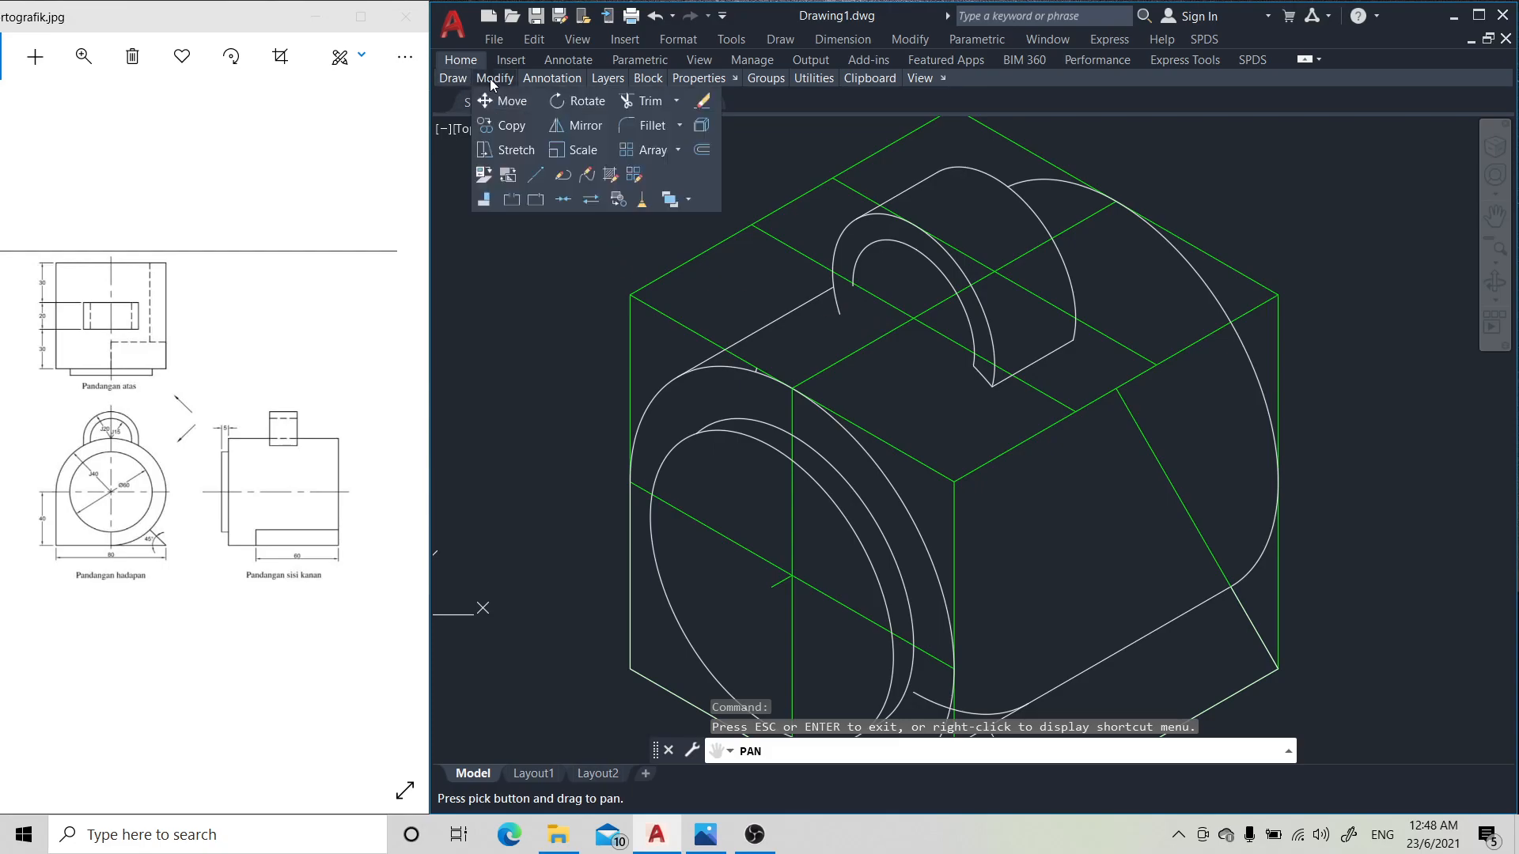
left_click(510, 125)
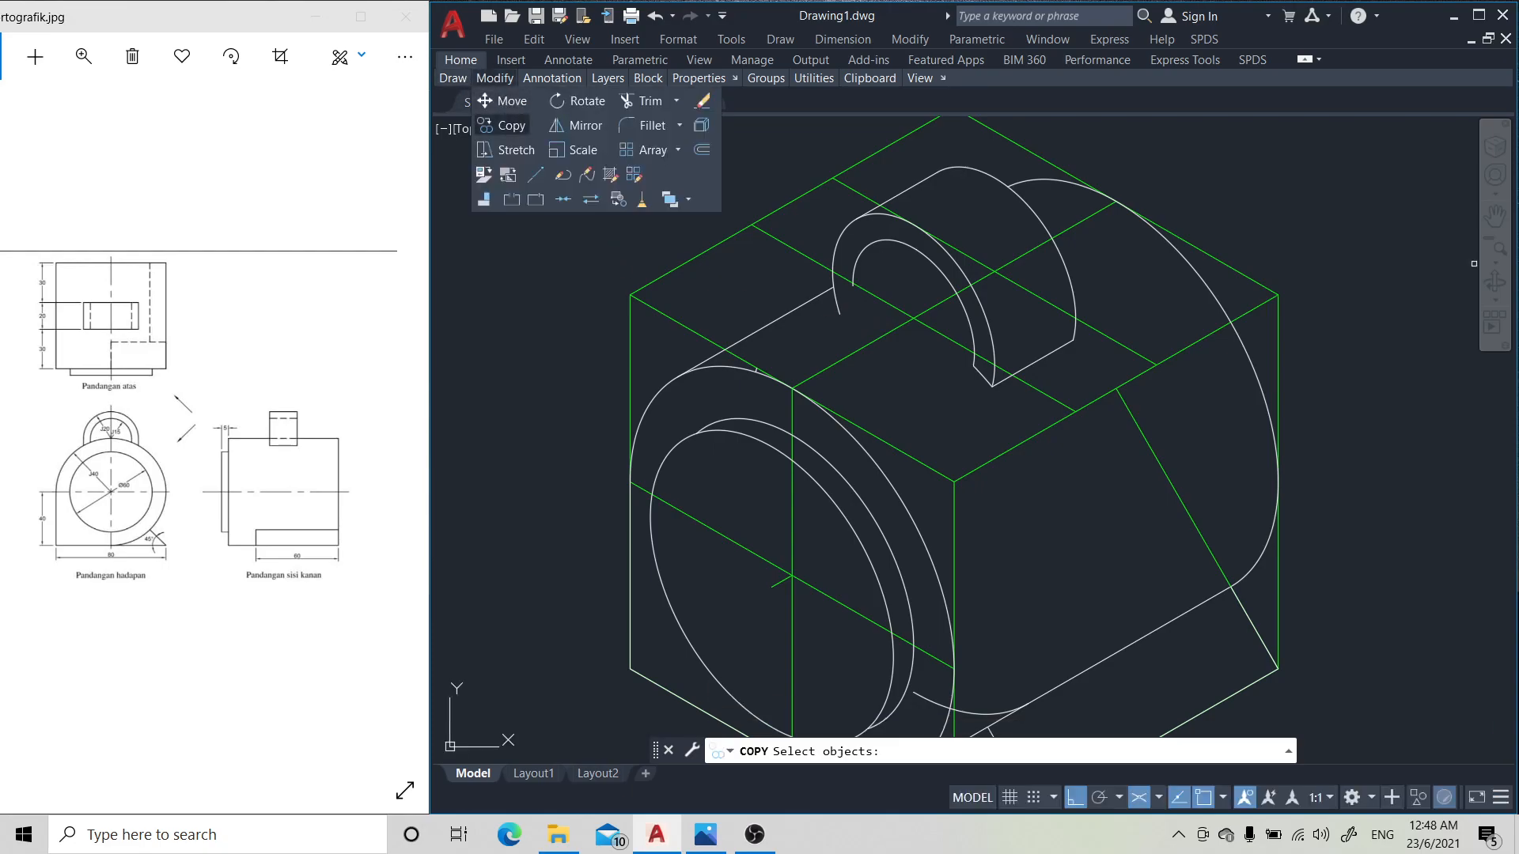
left_click(728, 365)
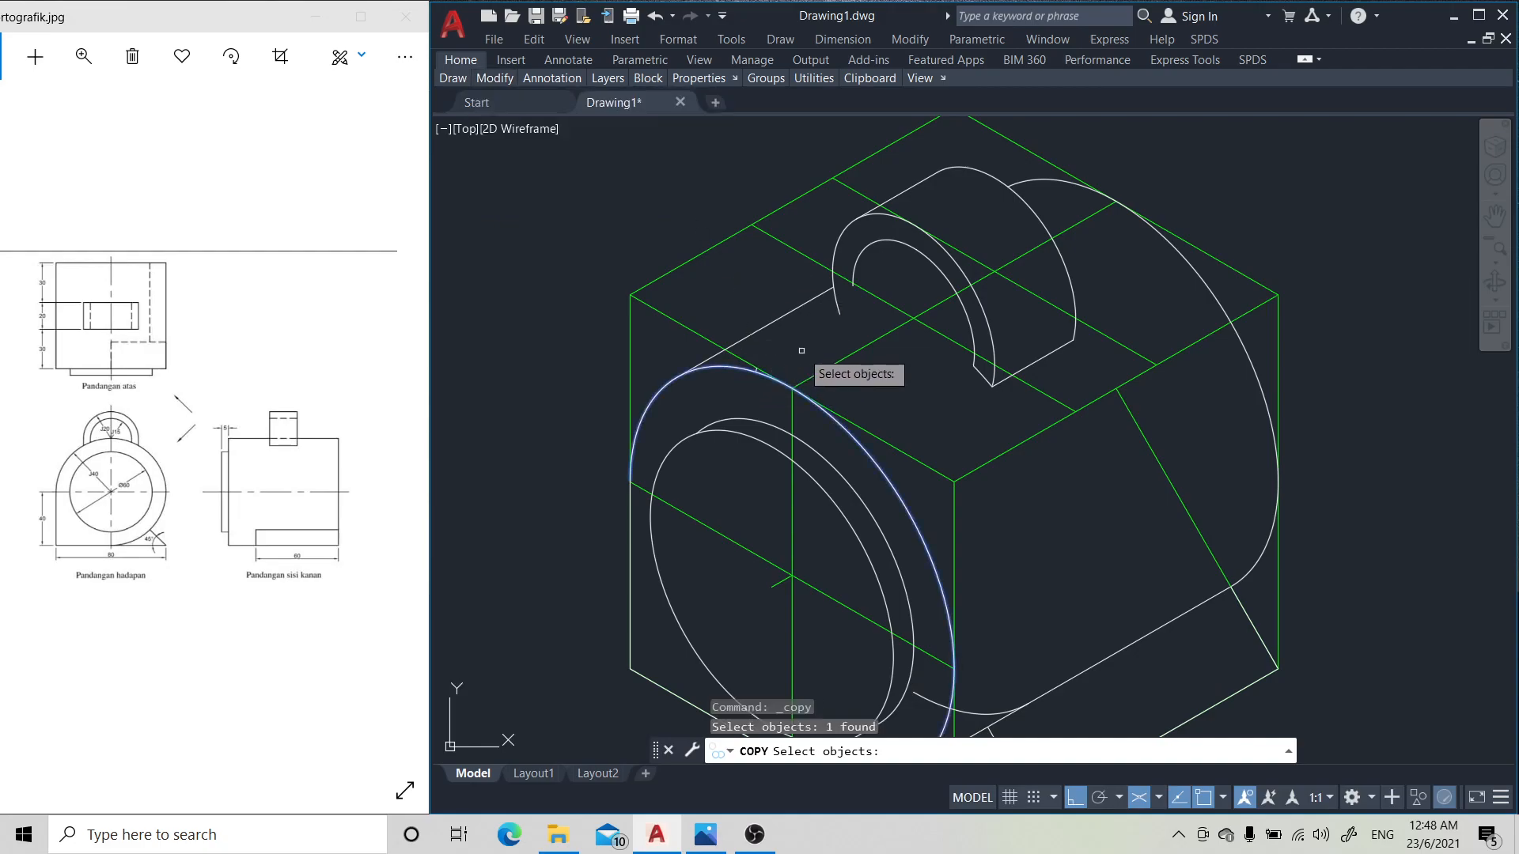
key("Return")
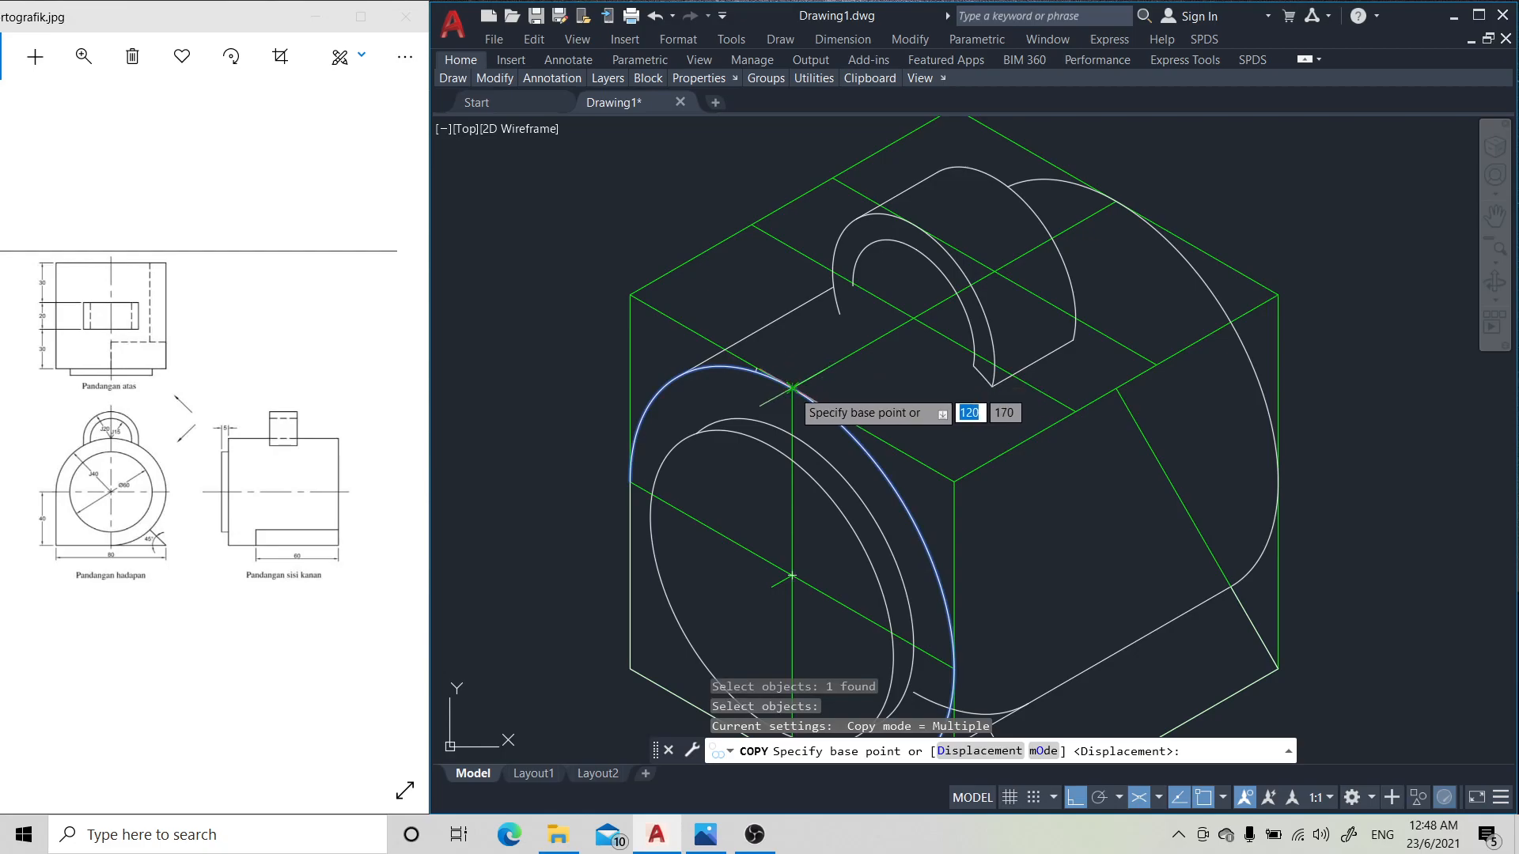
left_click(791, 387)
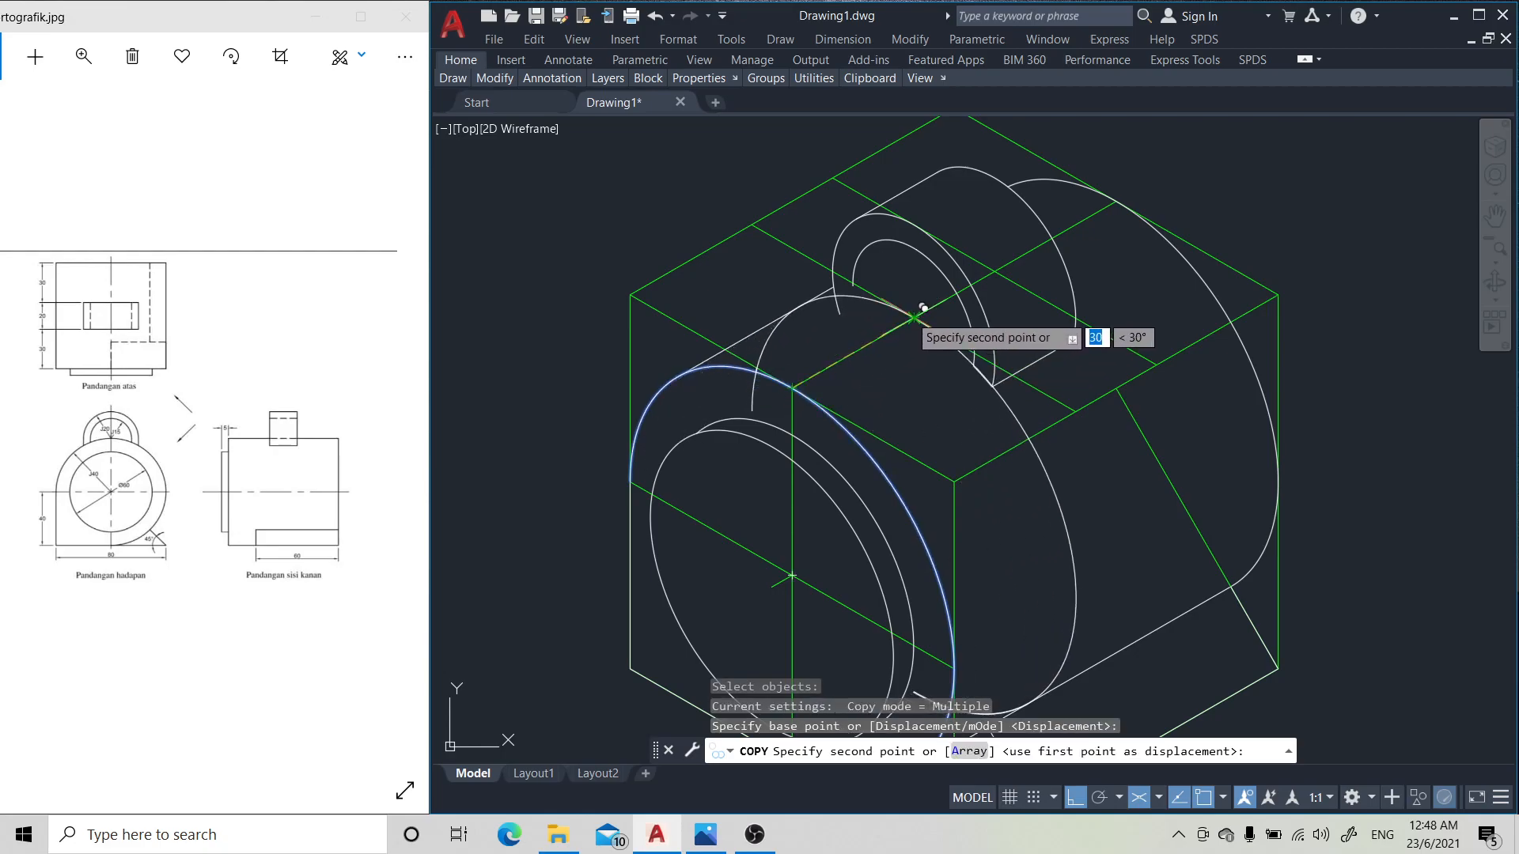
left_click(914, 316)
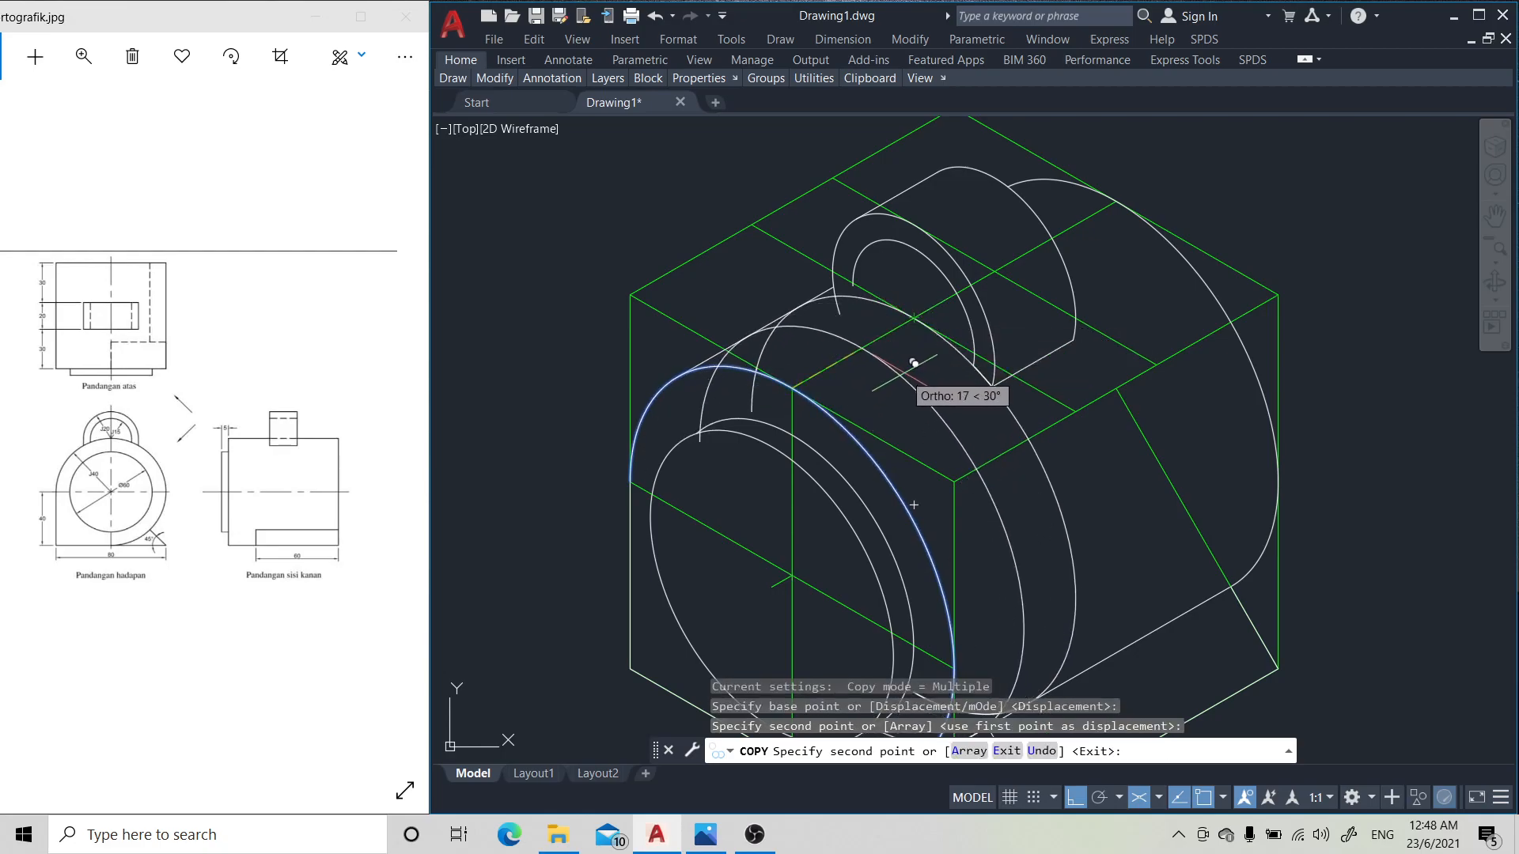
key("Return")
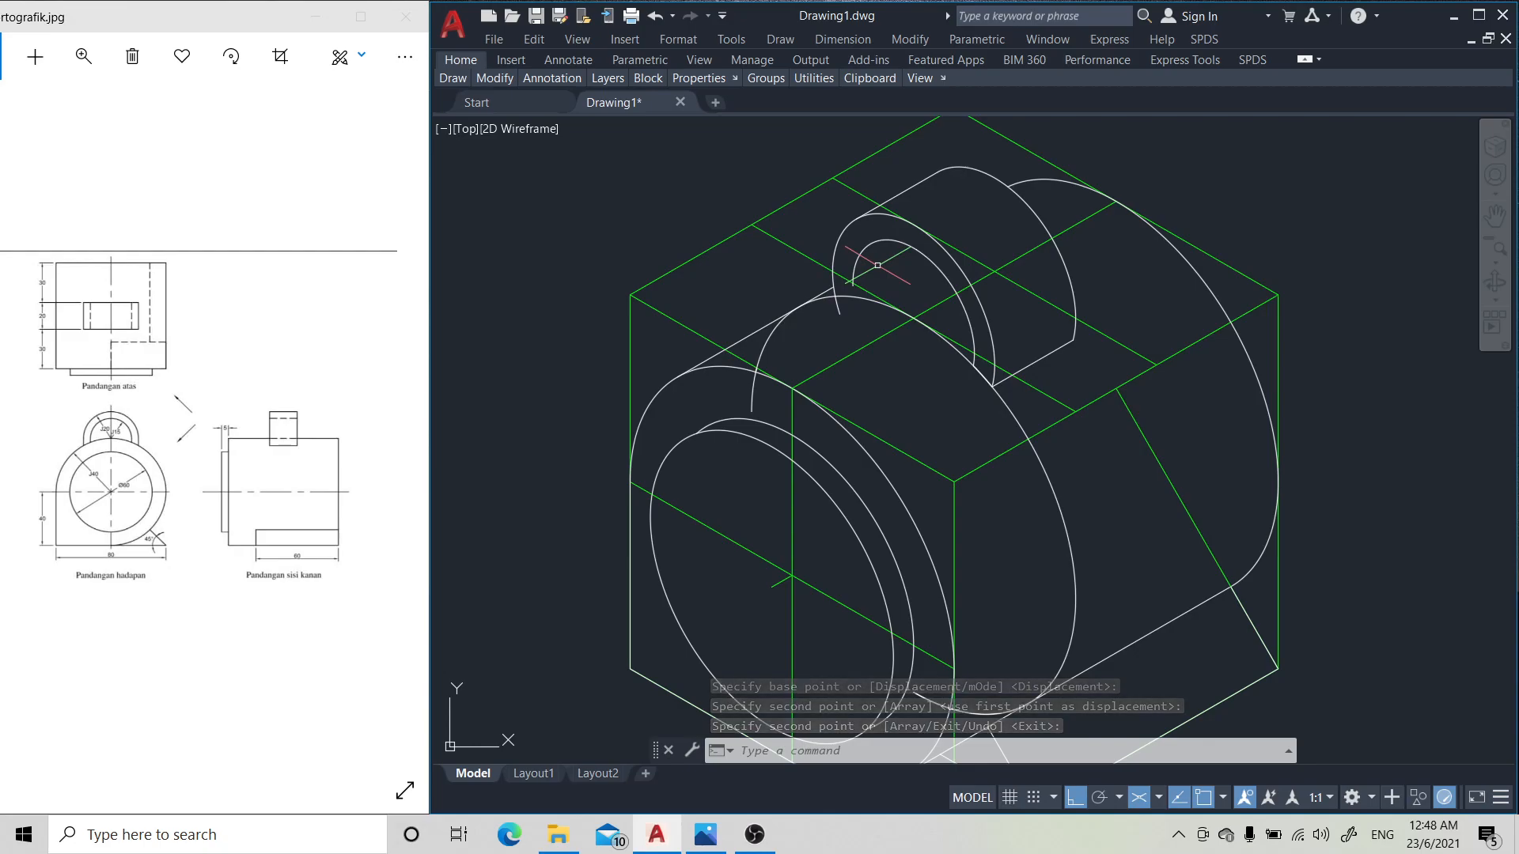
- Replace the lug's inner front arc with a full isocircle of radius 15 on the left isoplane, centred on the lug's front face
left_click(934, 263)
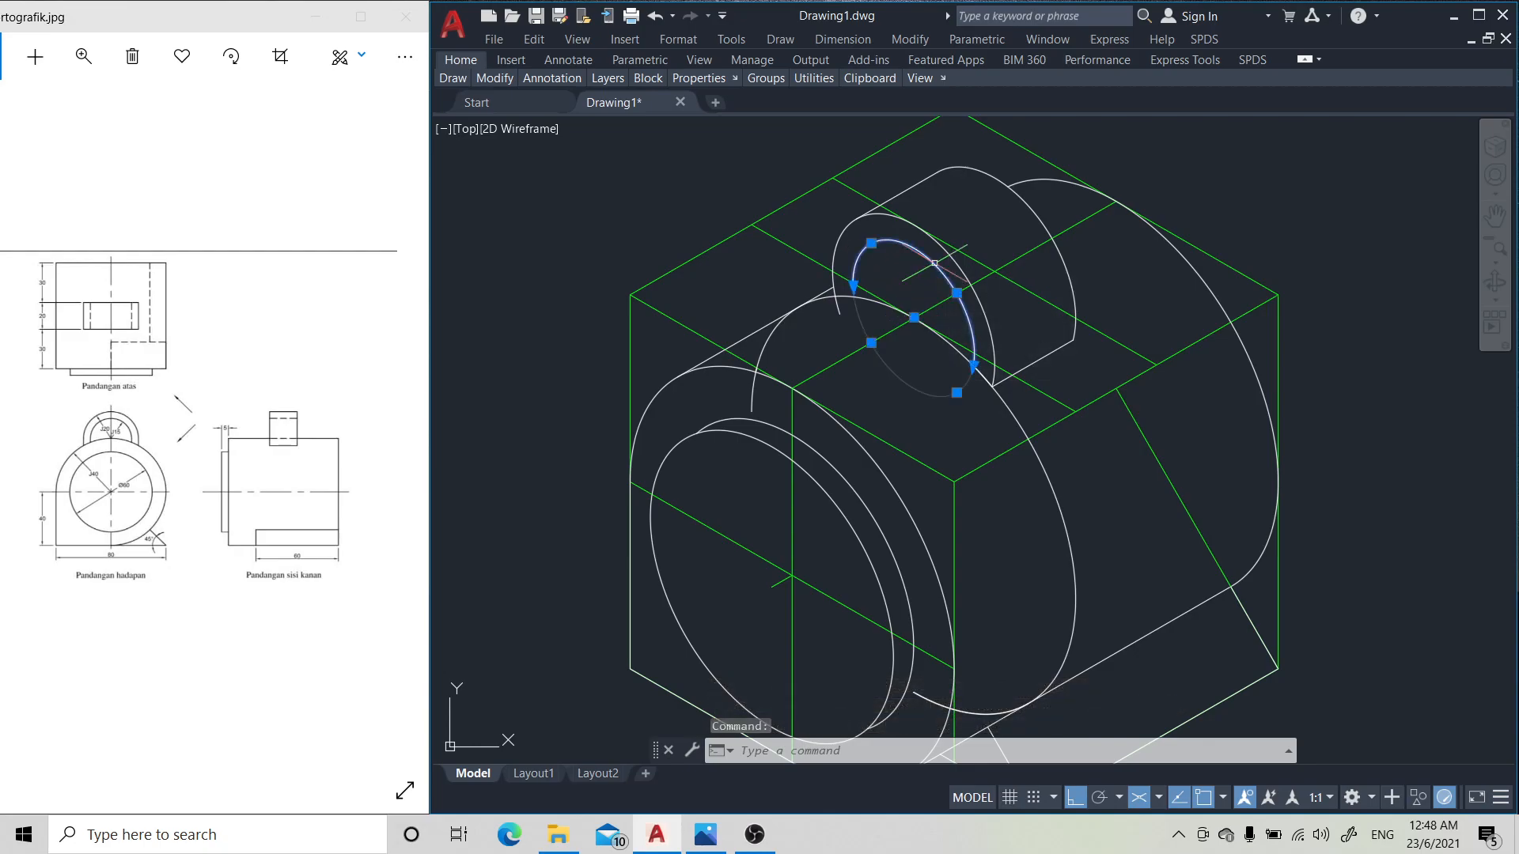
key("Delete")
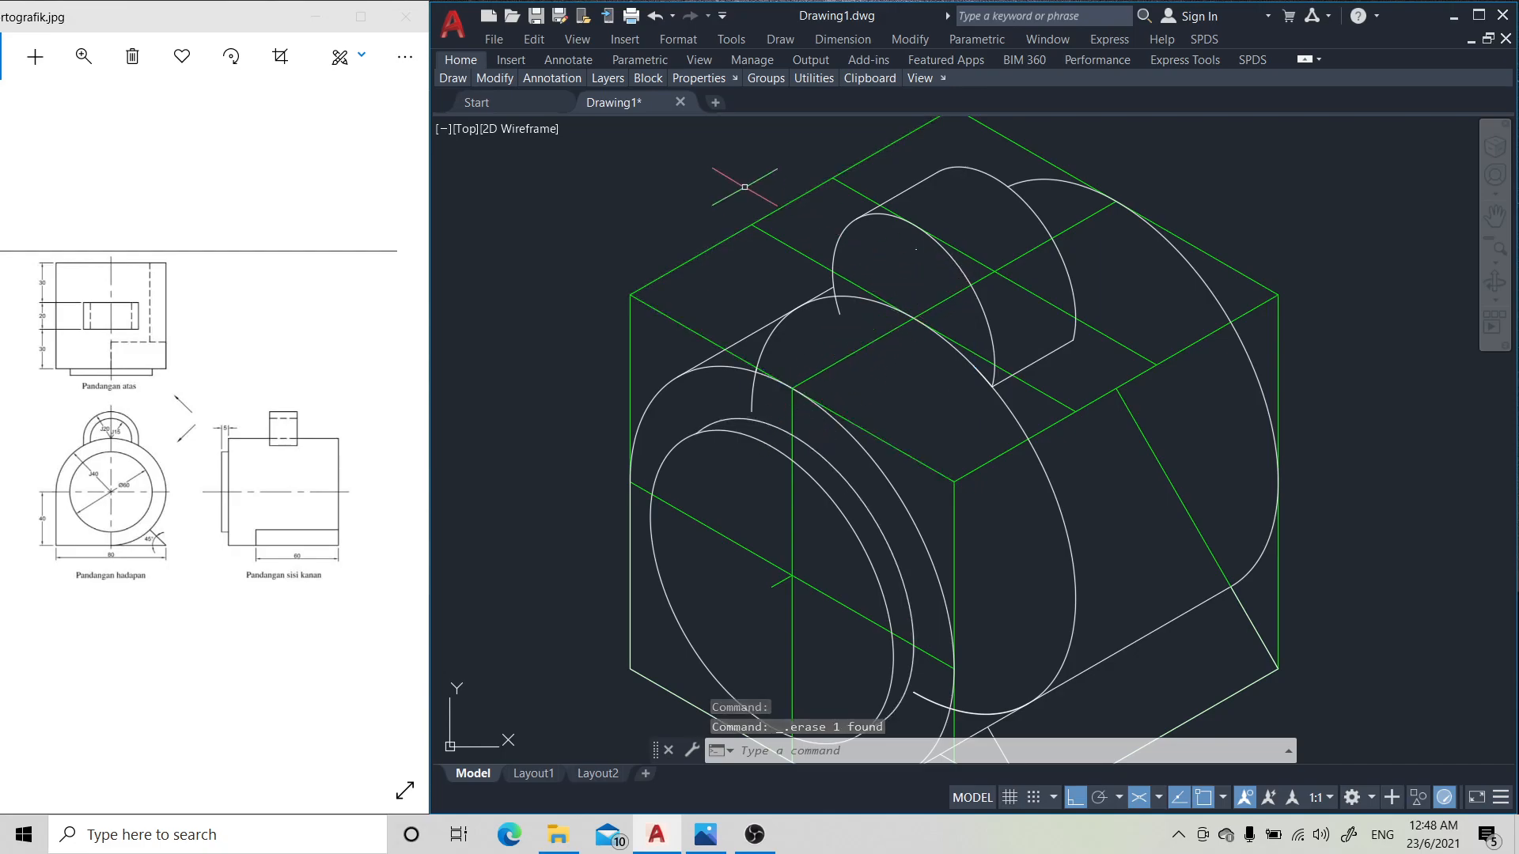
mouse_move(453, 82)
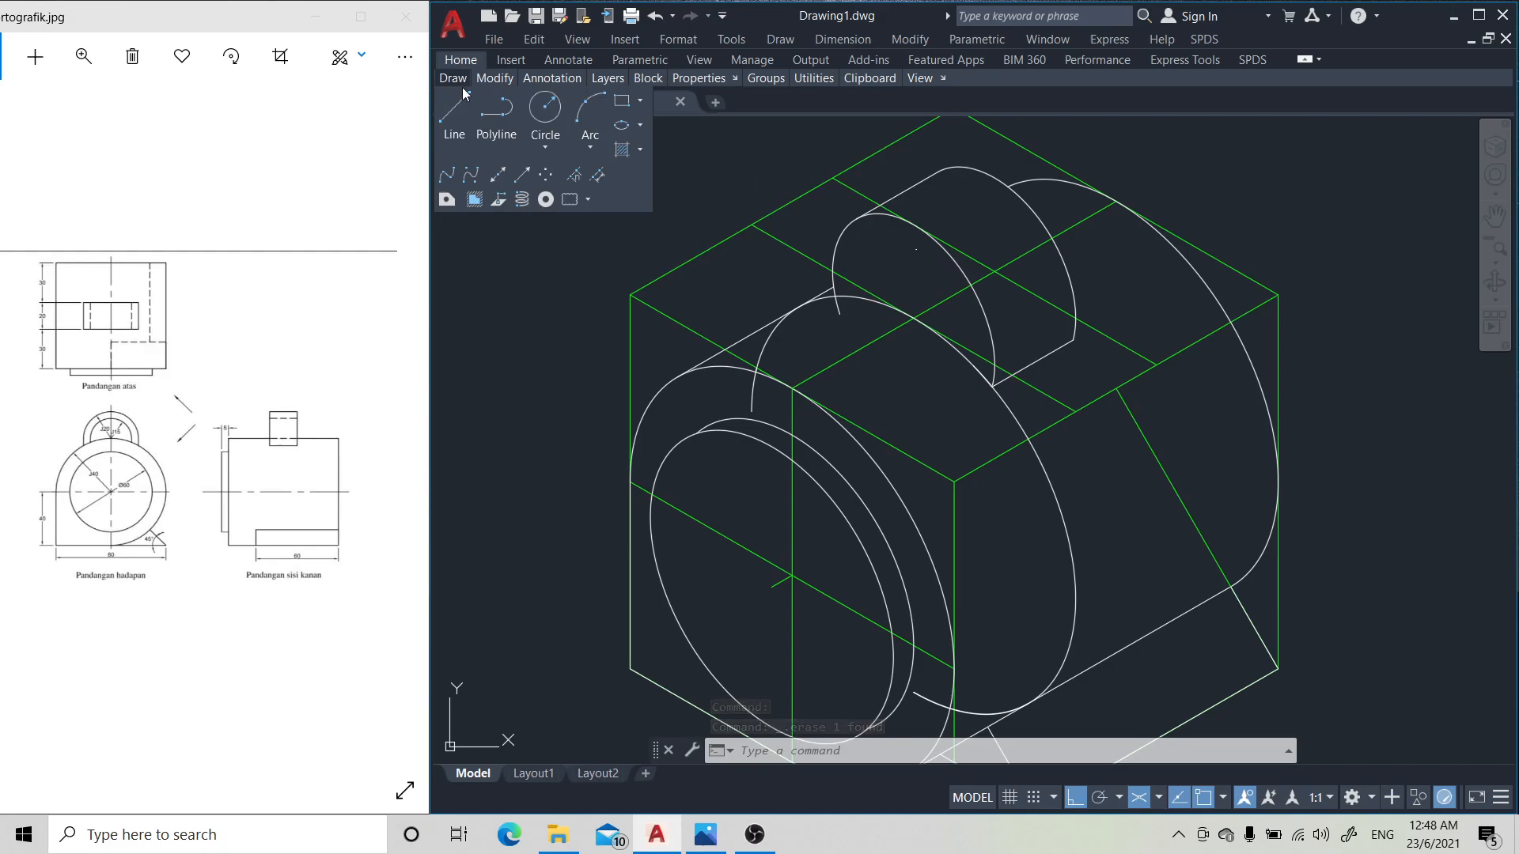
left_click(640, 125)
left_click(657, 197)
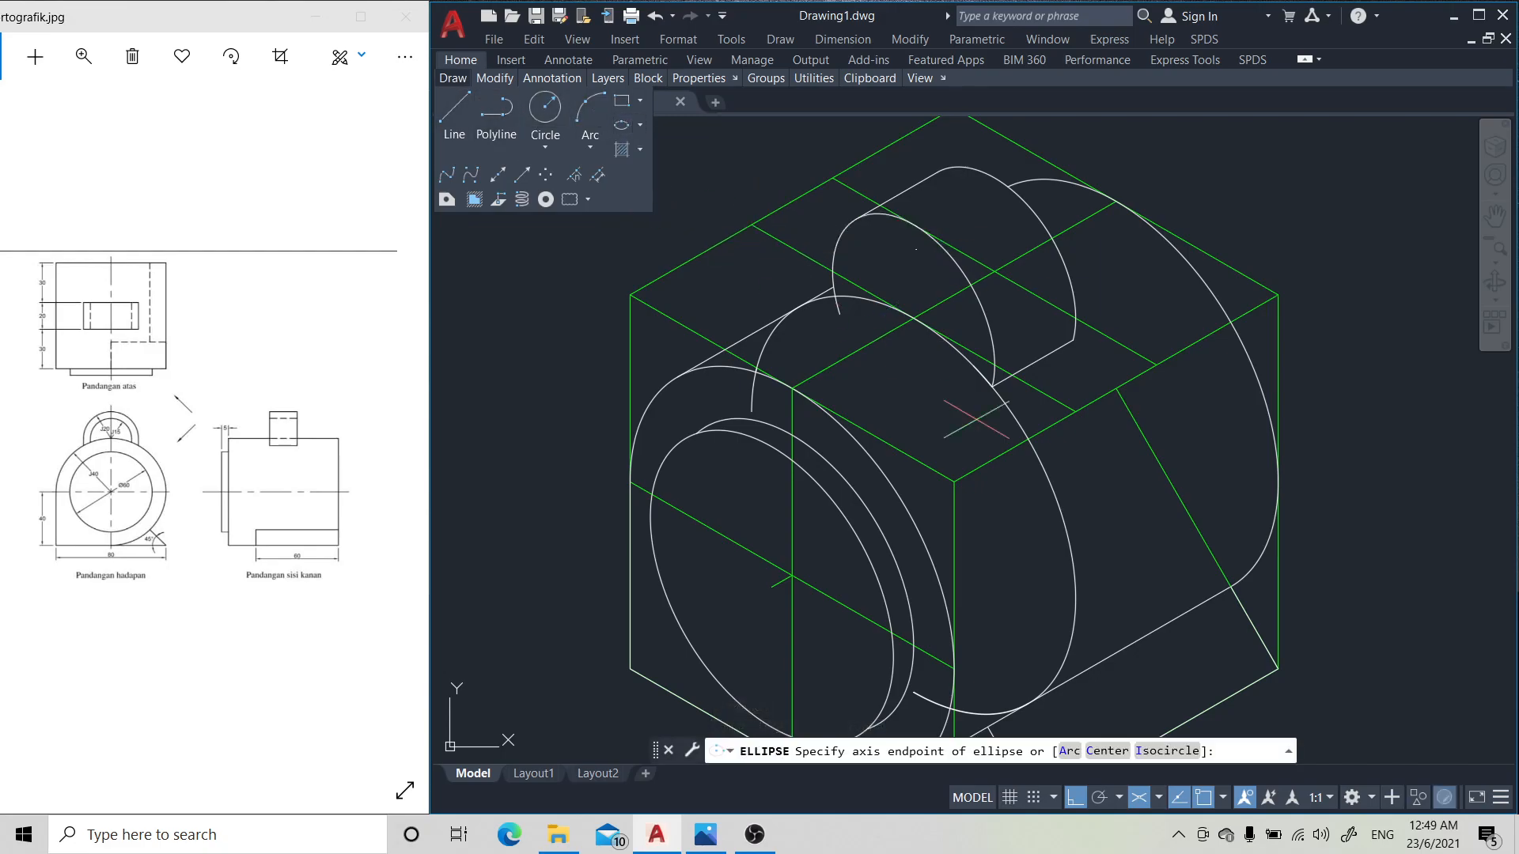
type("I")
key("Return")
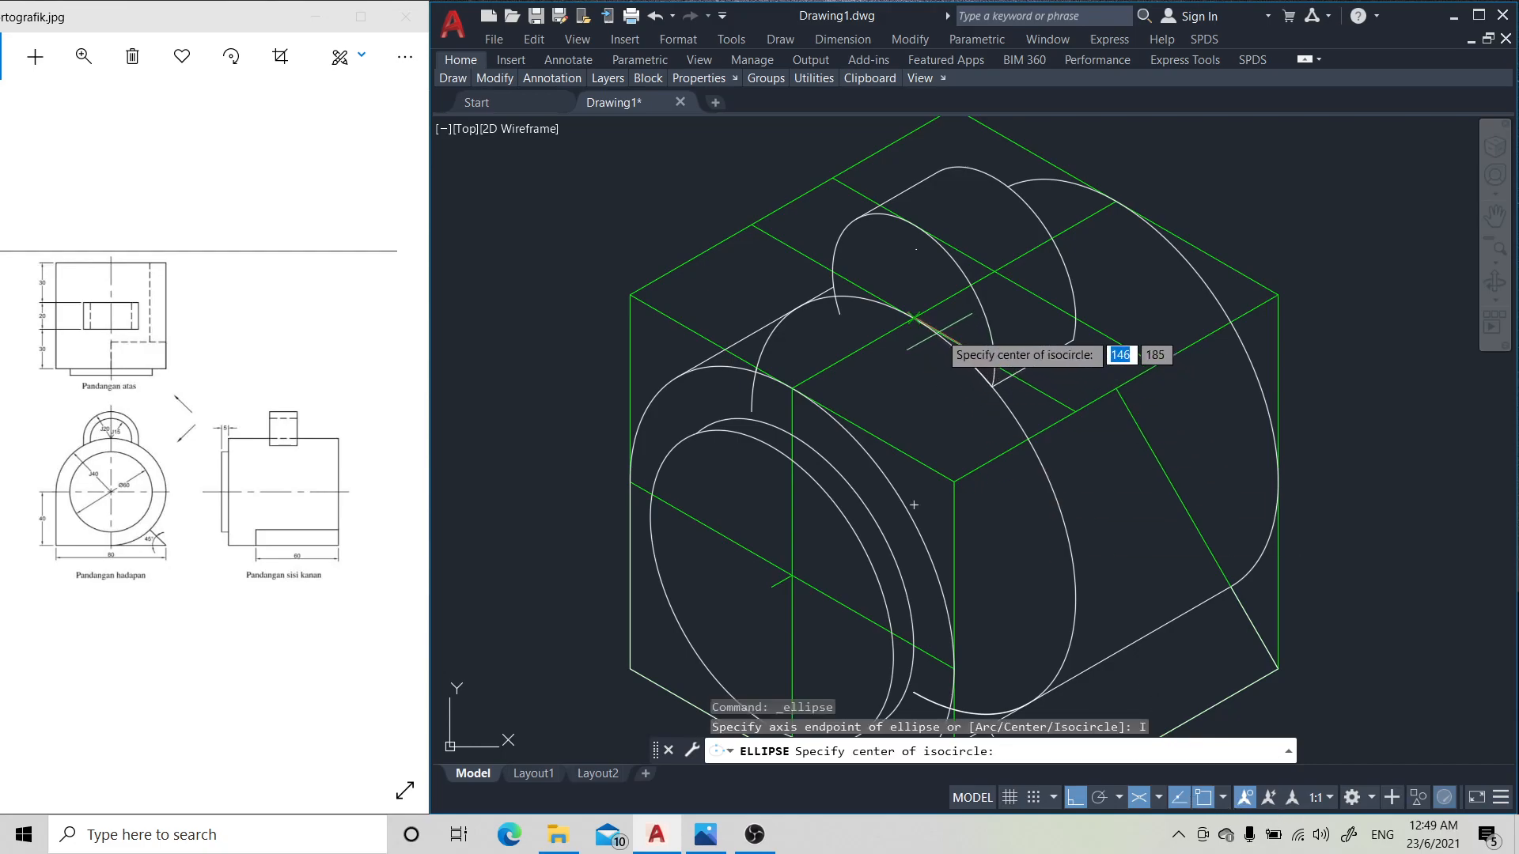
left_click(914, 318)
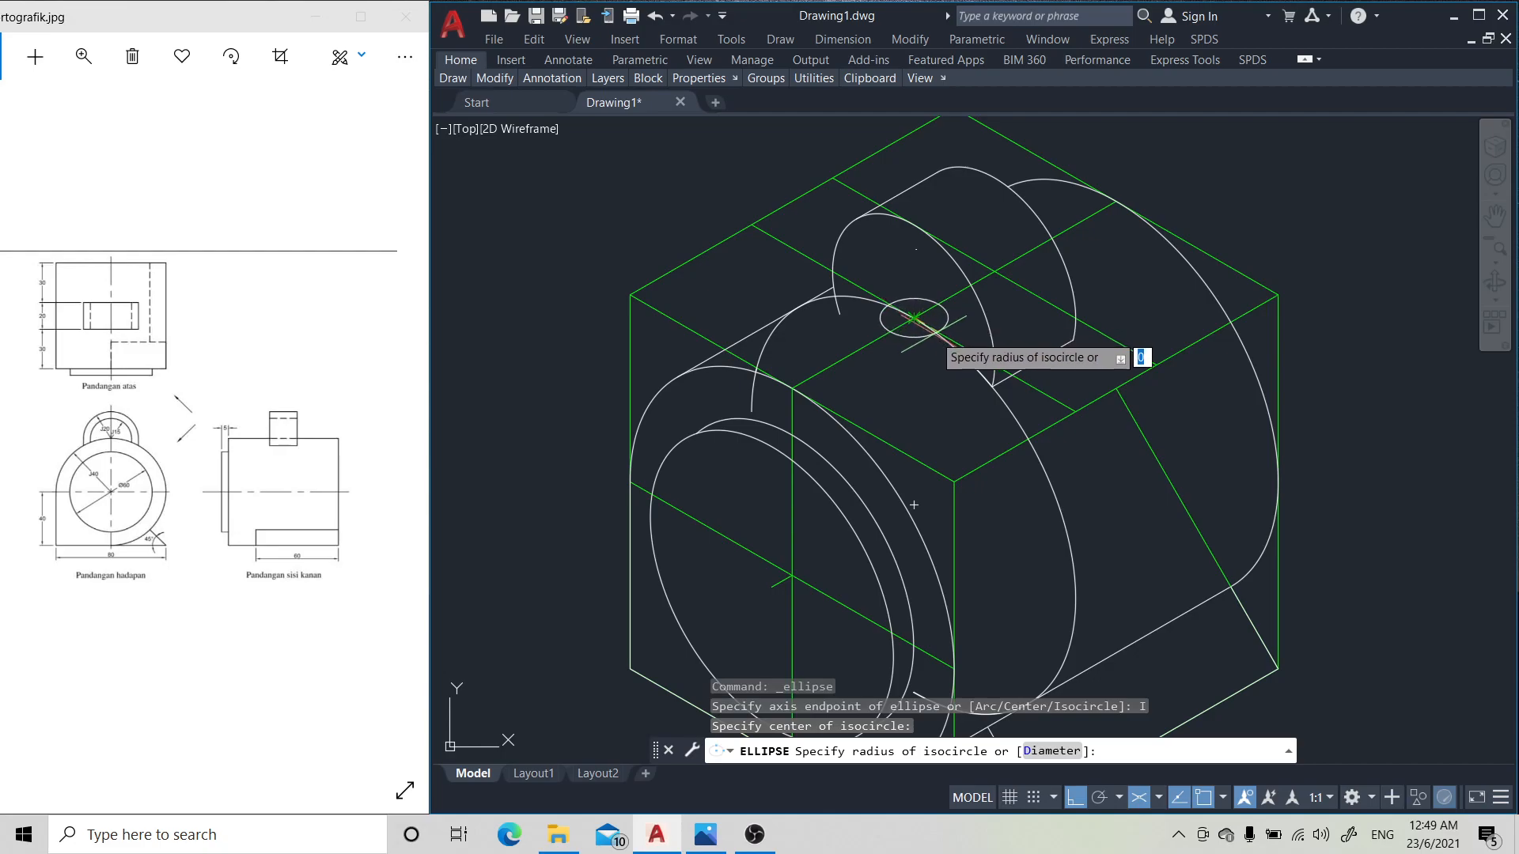
key("F5")
key("F5")
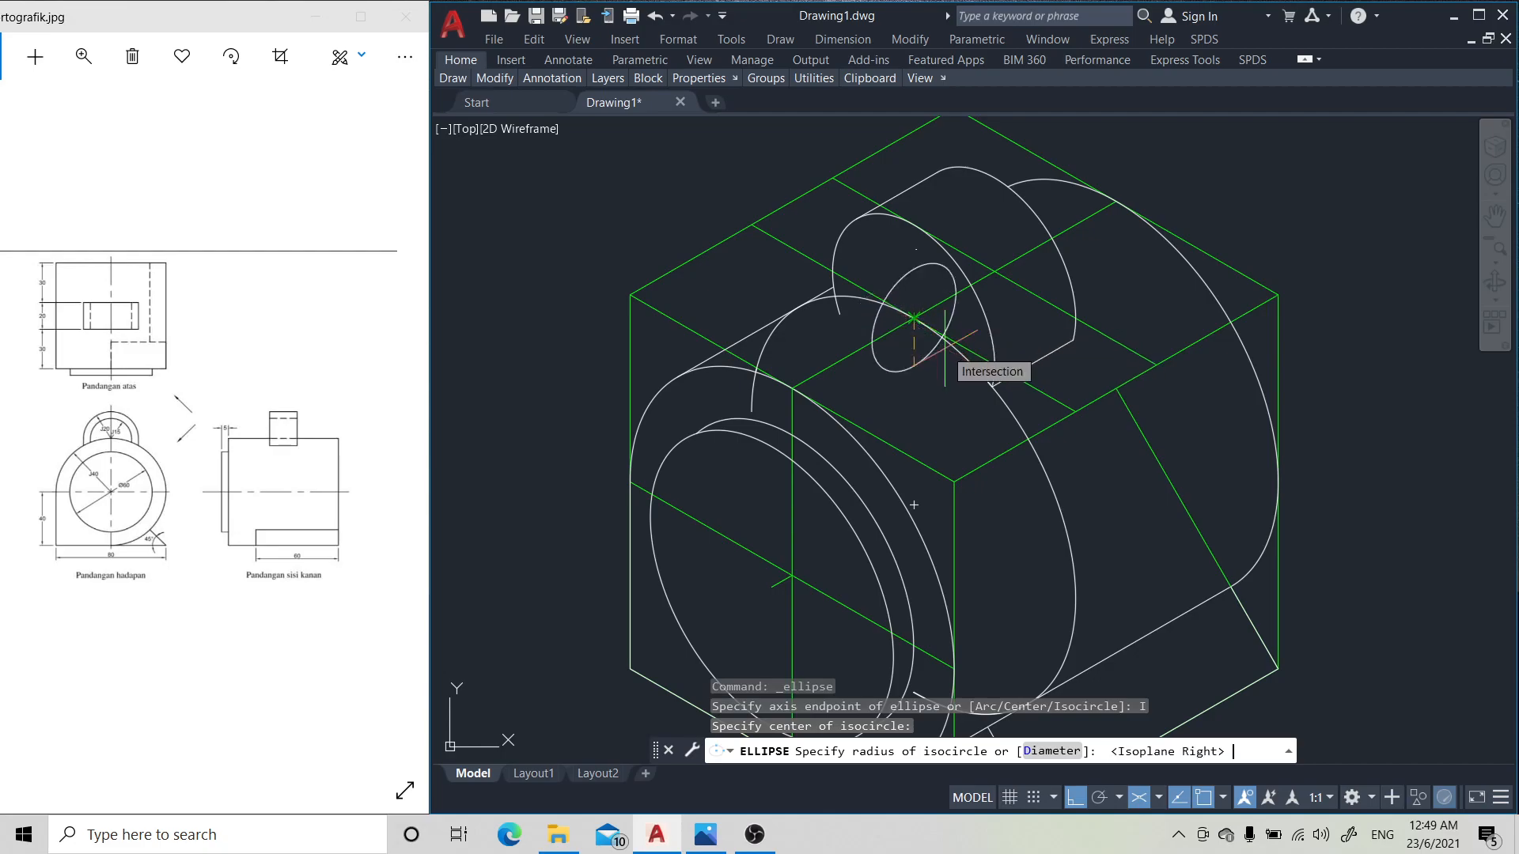
type("1")
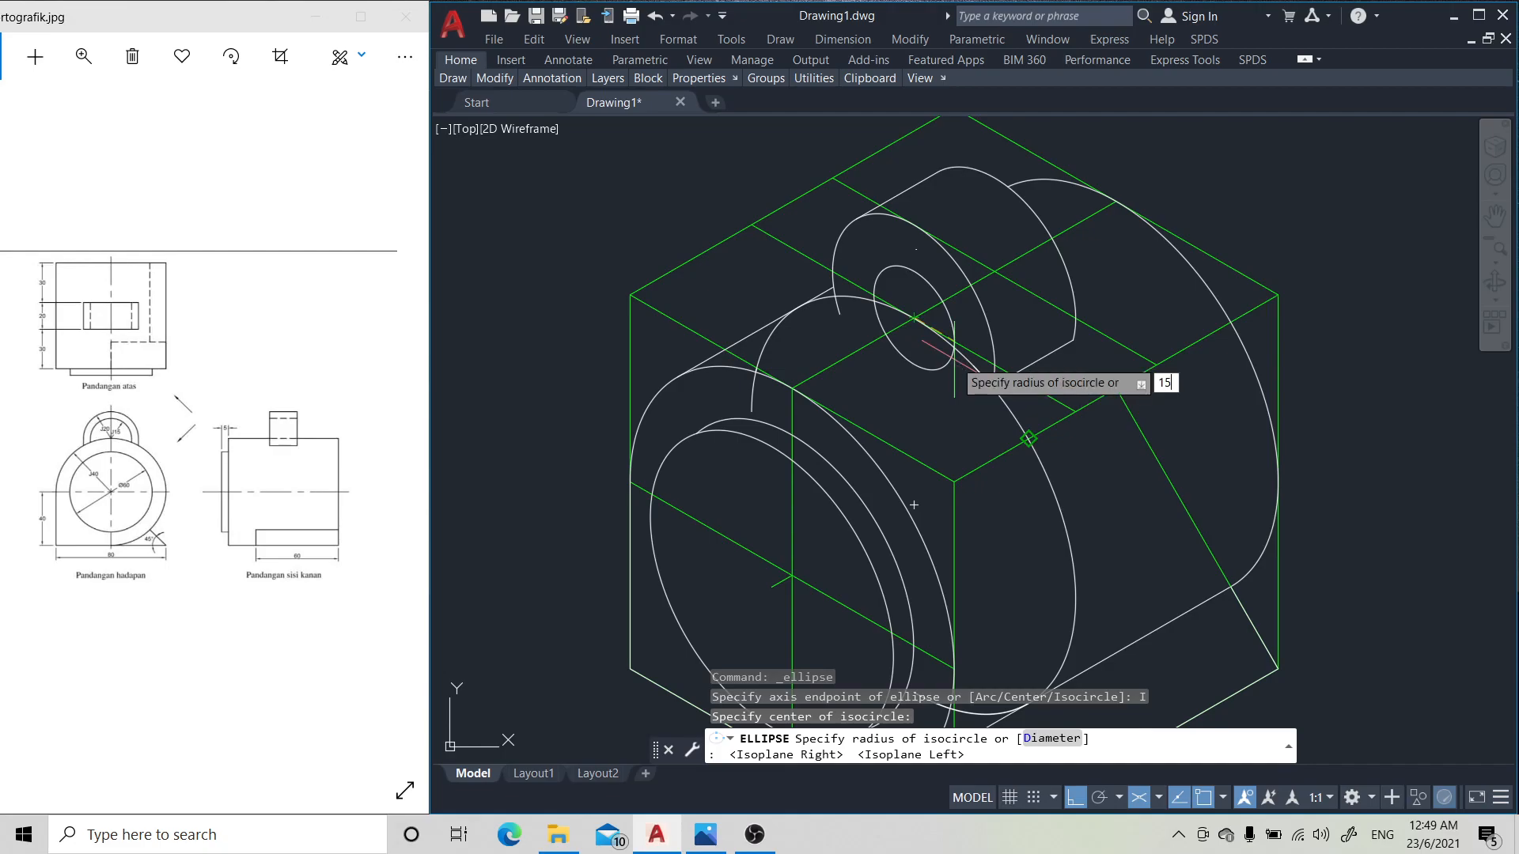
type("5")
key("Return")
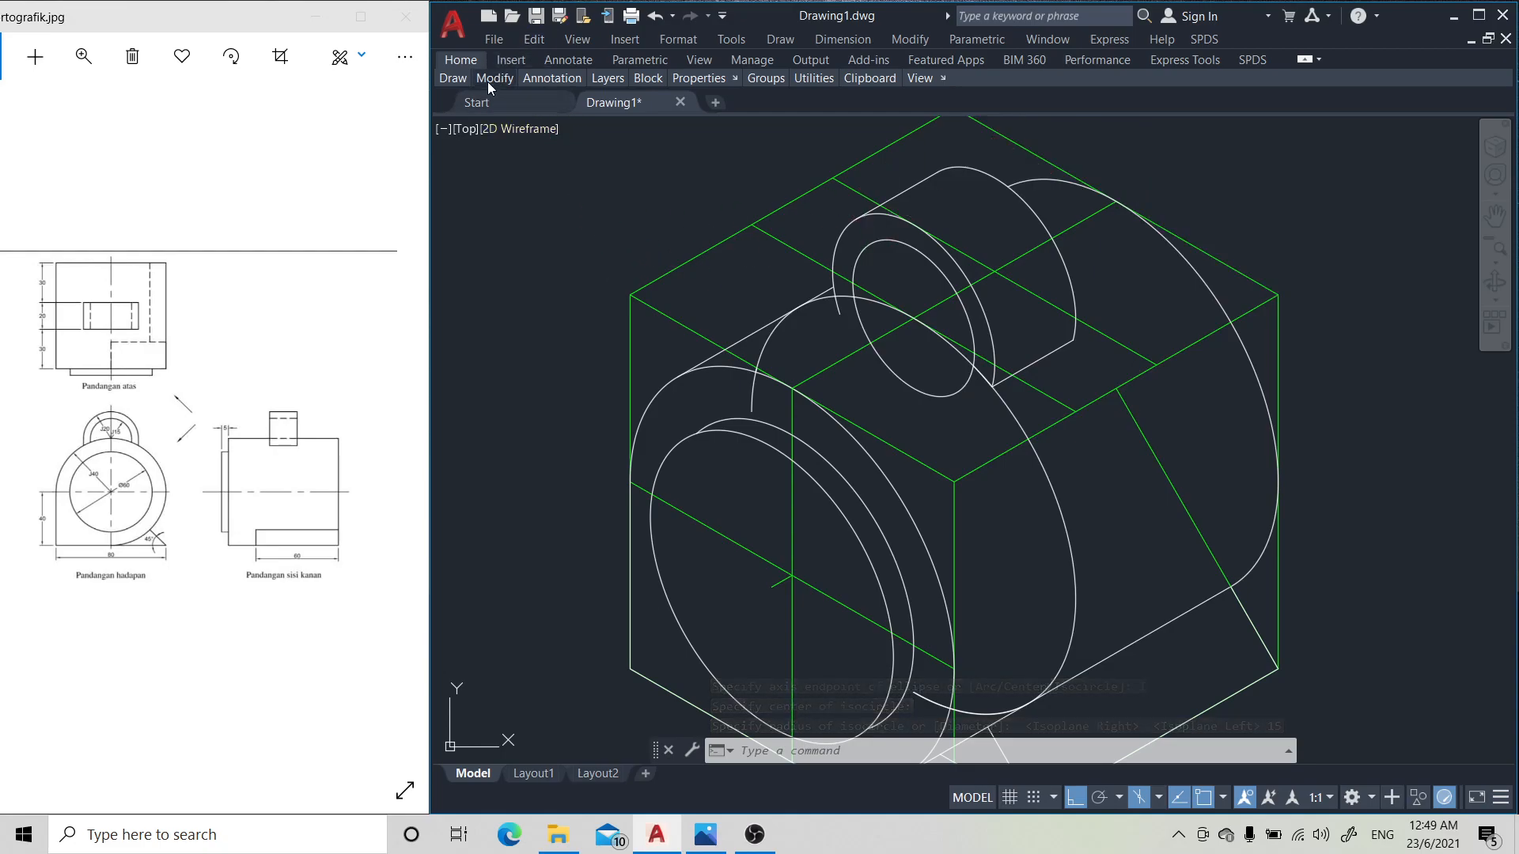
- Trim the inner isocircle, outer arc foot and copied block arc, leaving only the lug's front face with two short foot edges
mouse_move(492, 85)
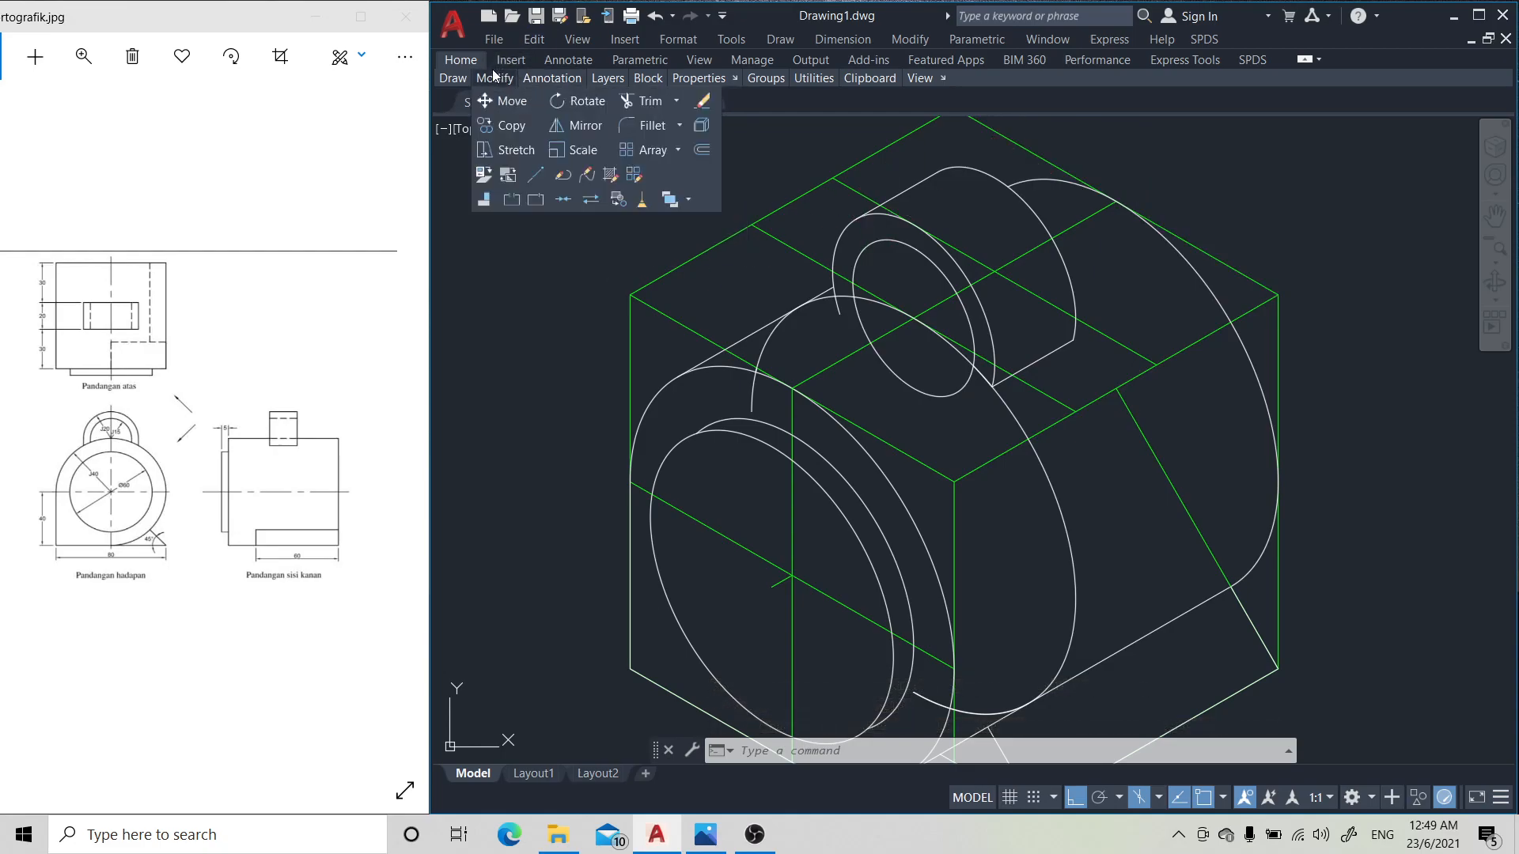
left_click(645, 102)
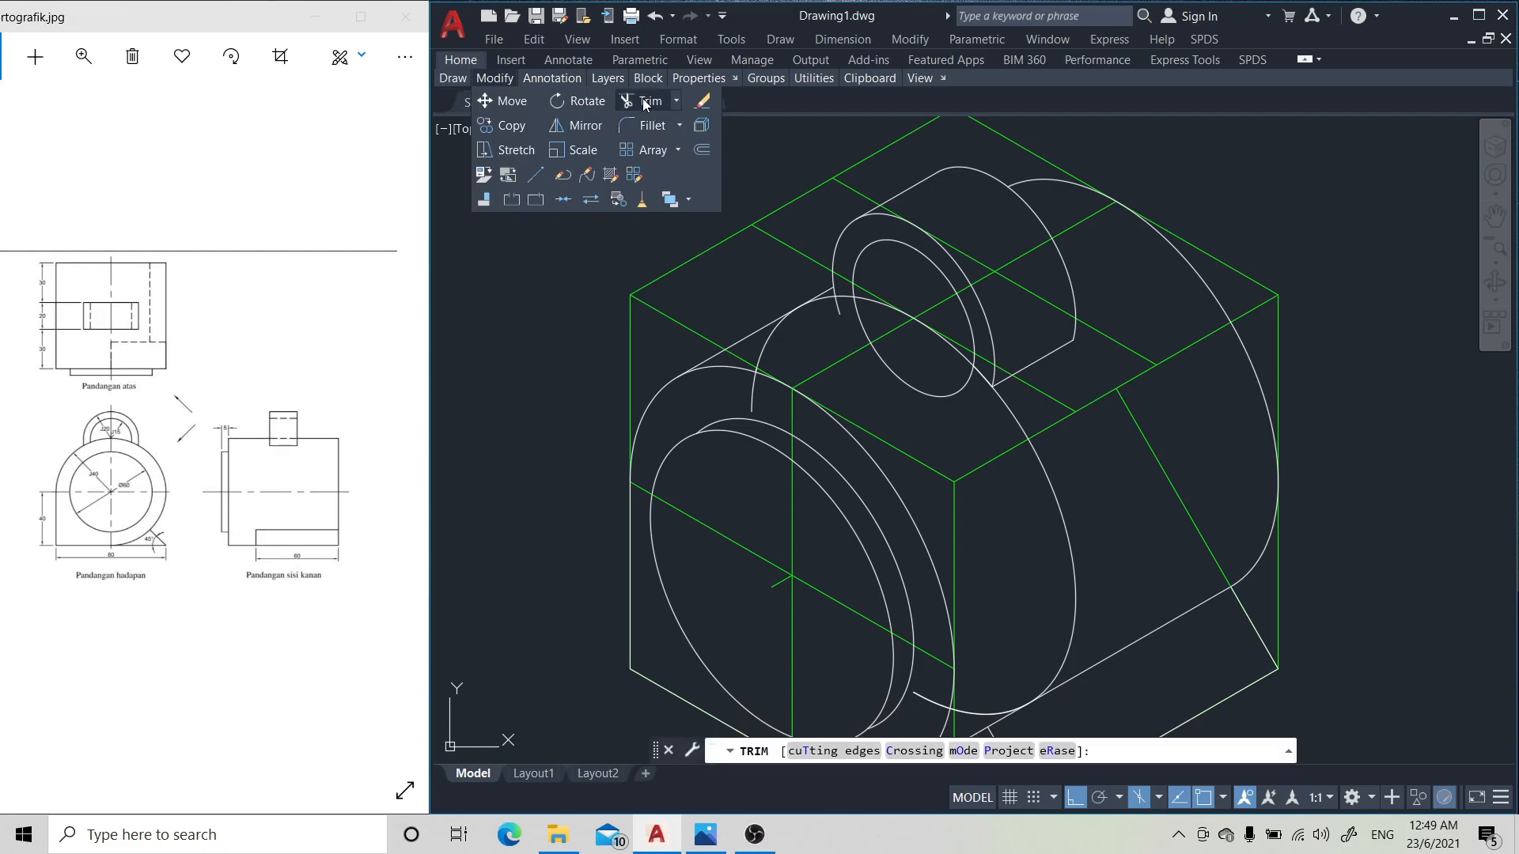
left_click(842, 322)
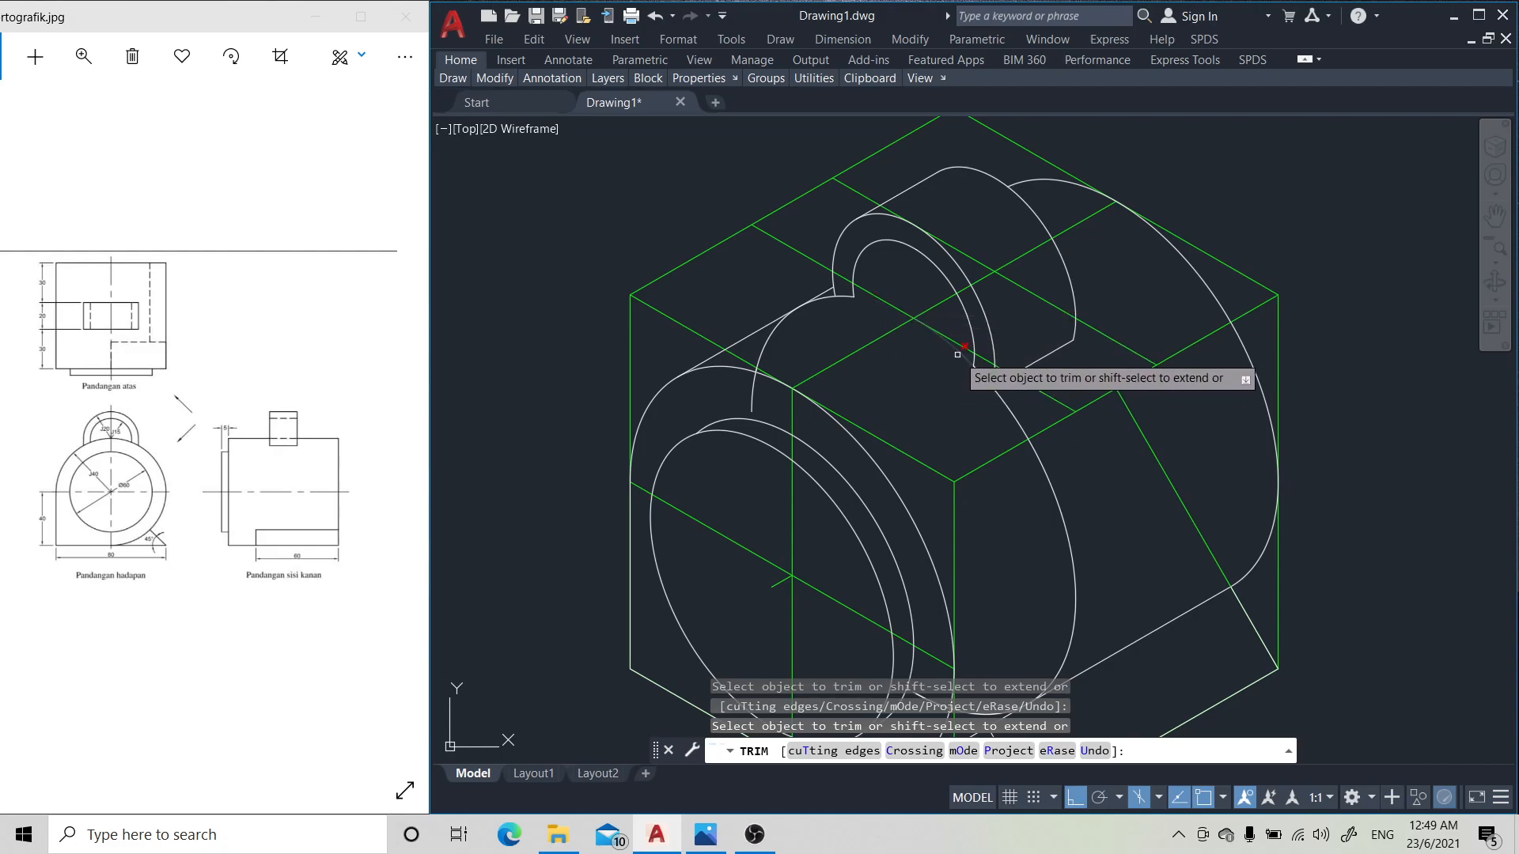
left_click(1011, 417)
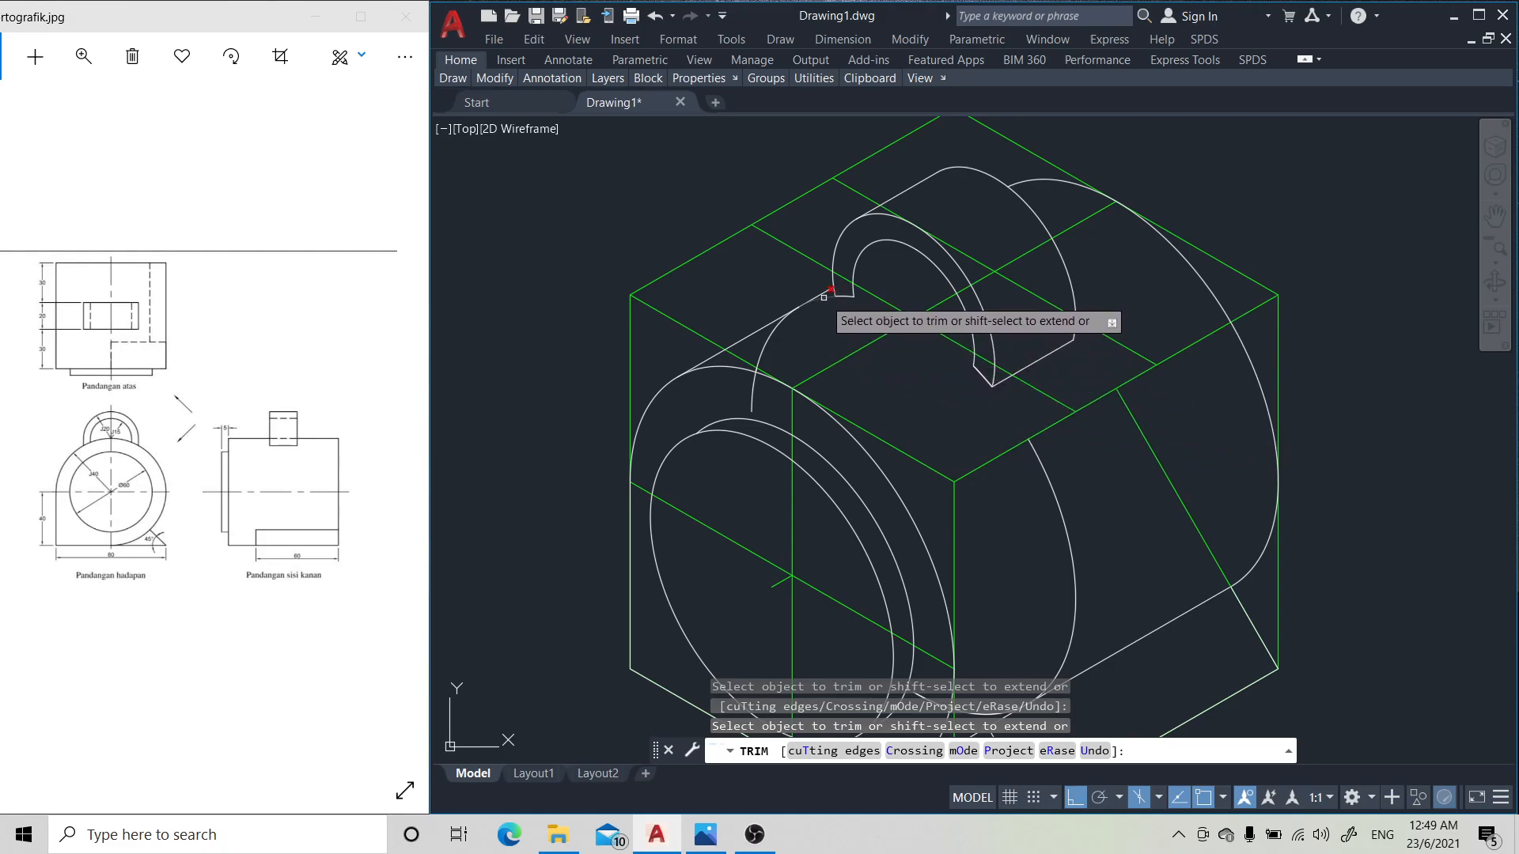
left_click(791, 318)
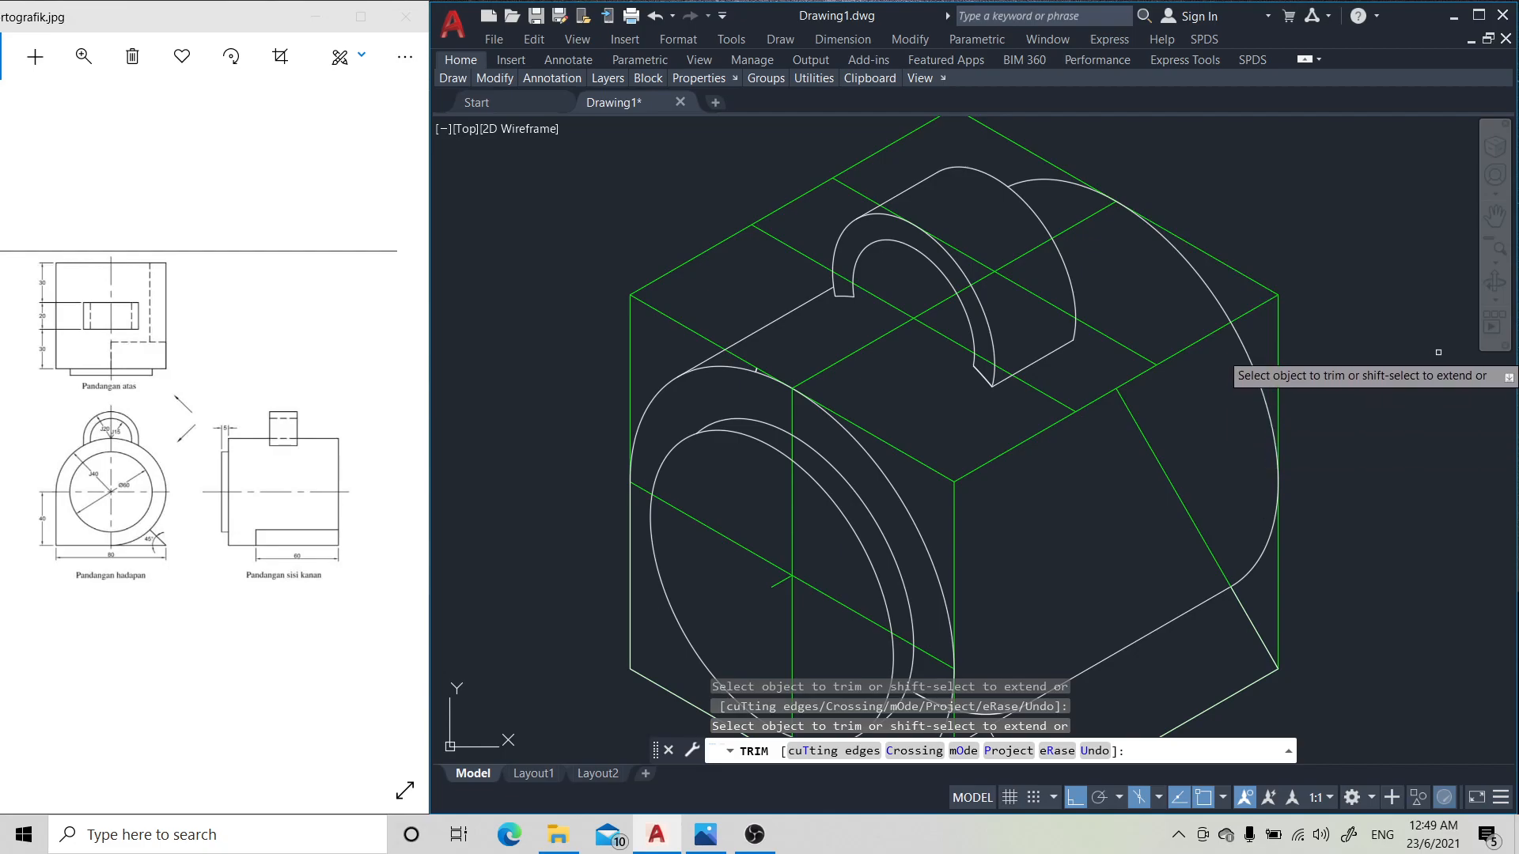
key("Escape")
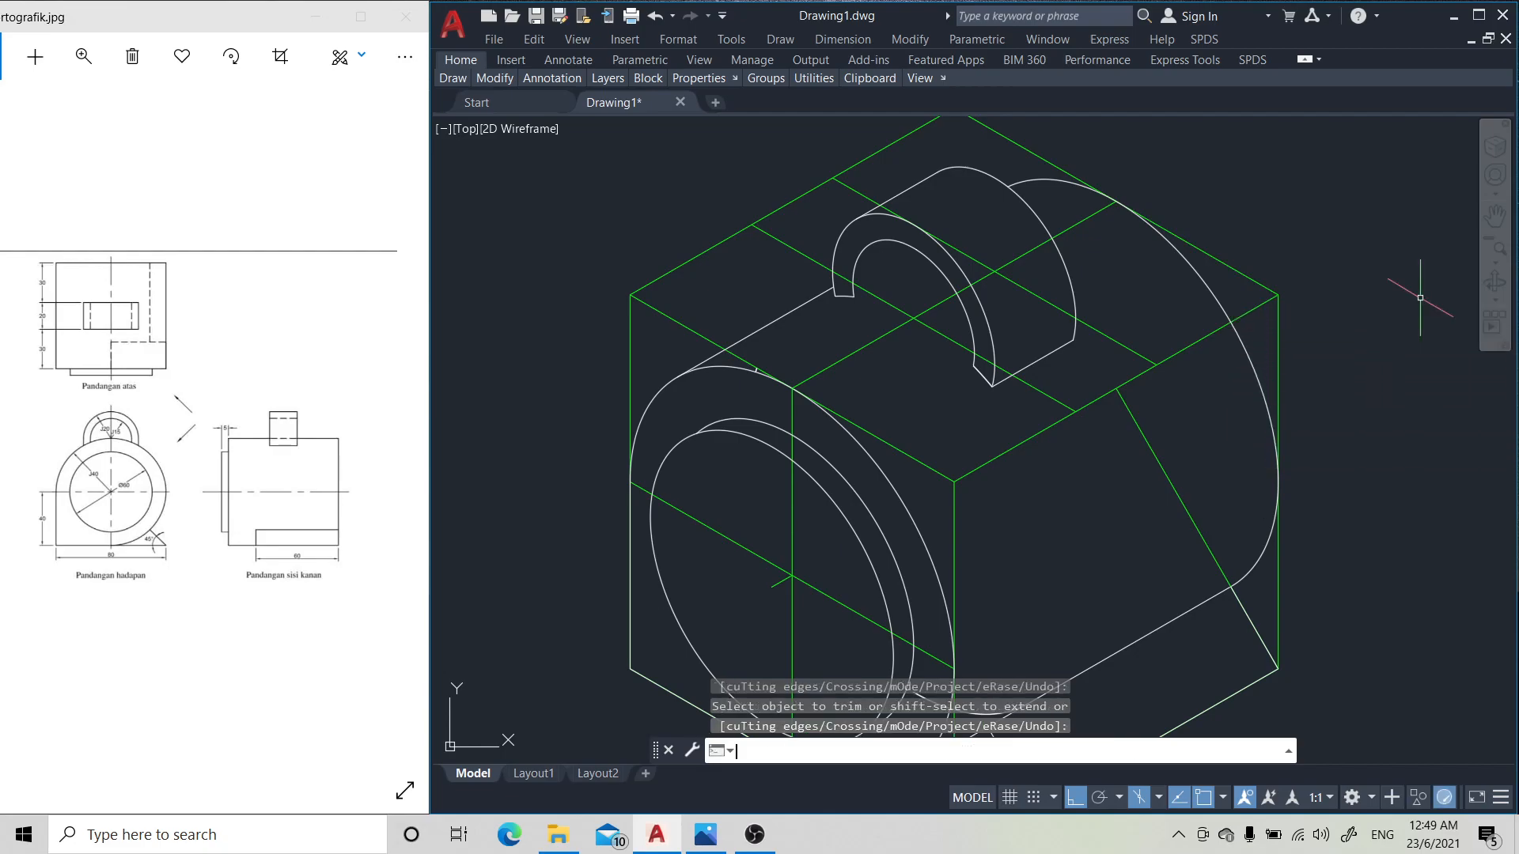
- Trim the leftover lower piece of the copied arc between the block's front face and its lower tangent edge
left_click(1495, 213)
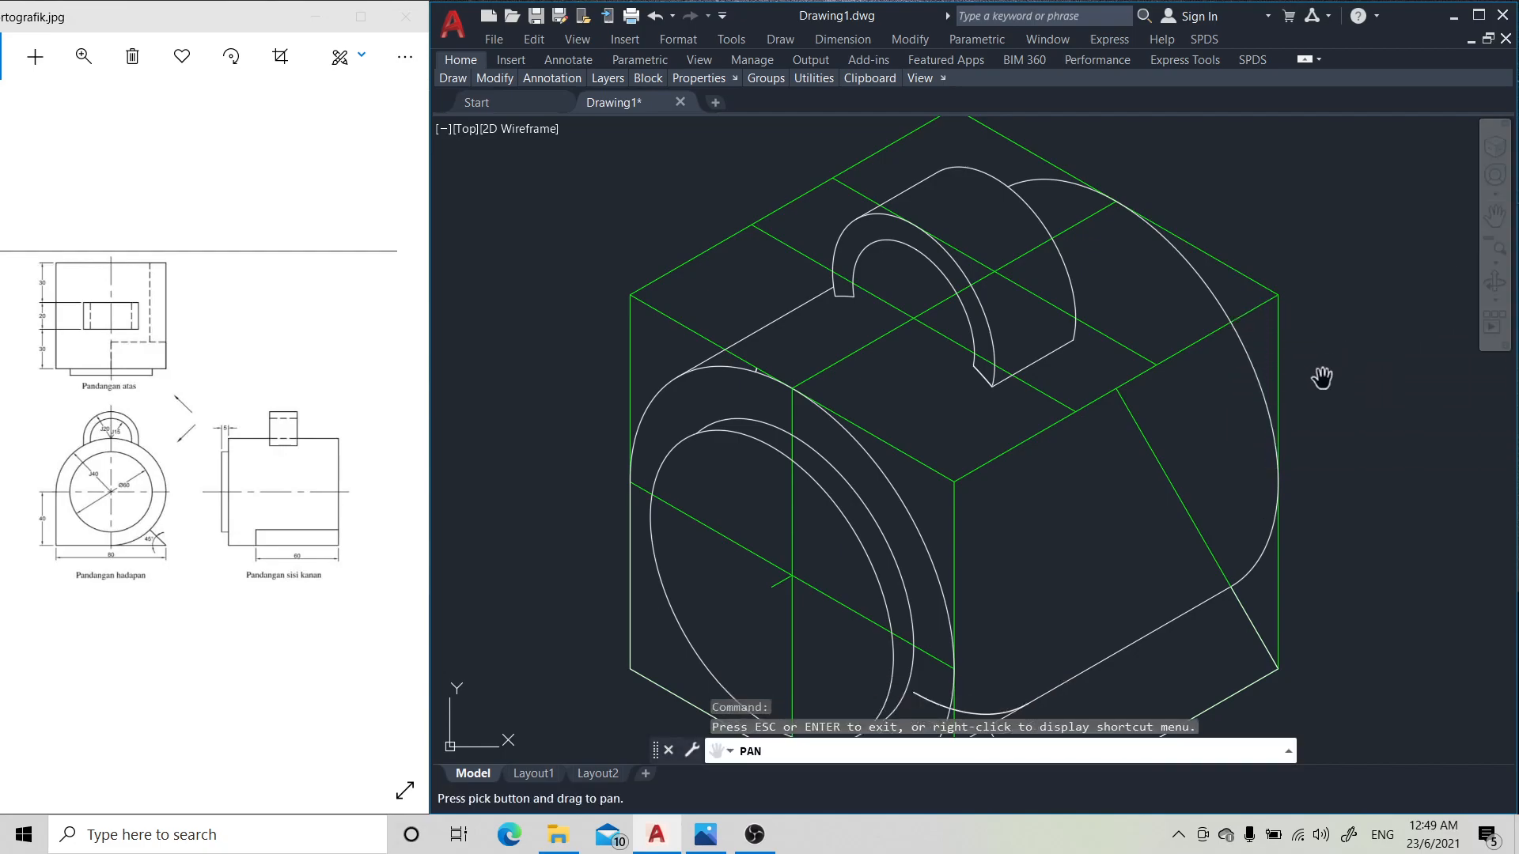
mouse_move(1321, 377)
left_mouse_down()
mouse_move(1346, 251)
mouse_move(1321, 243)
mouse_move(1320, 277)
left_mouse_up()
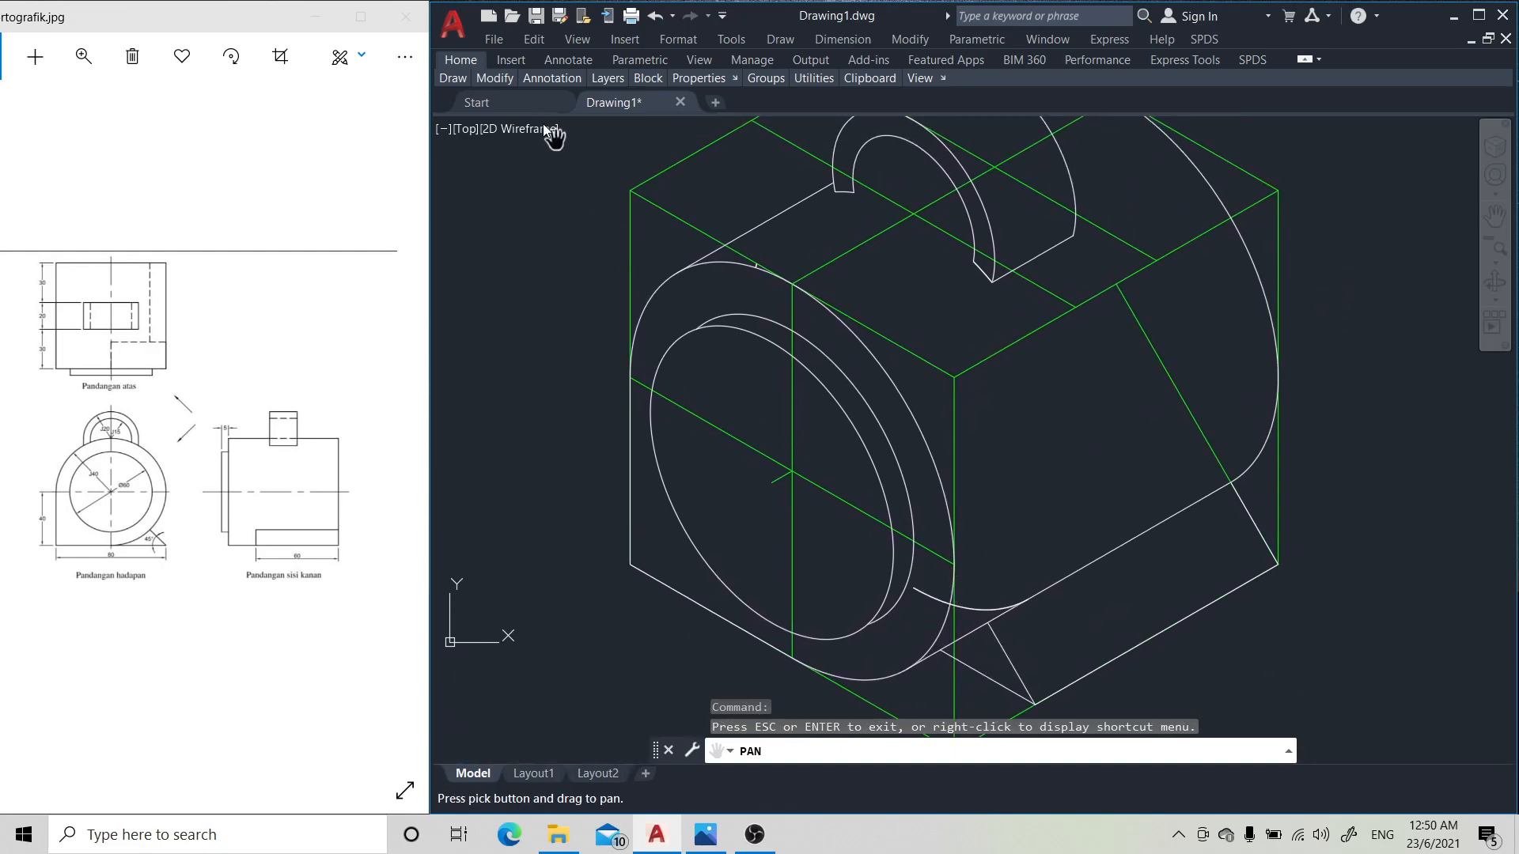
mouse_move(494, 86)
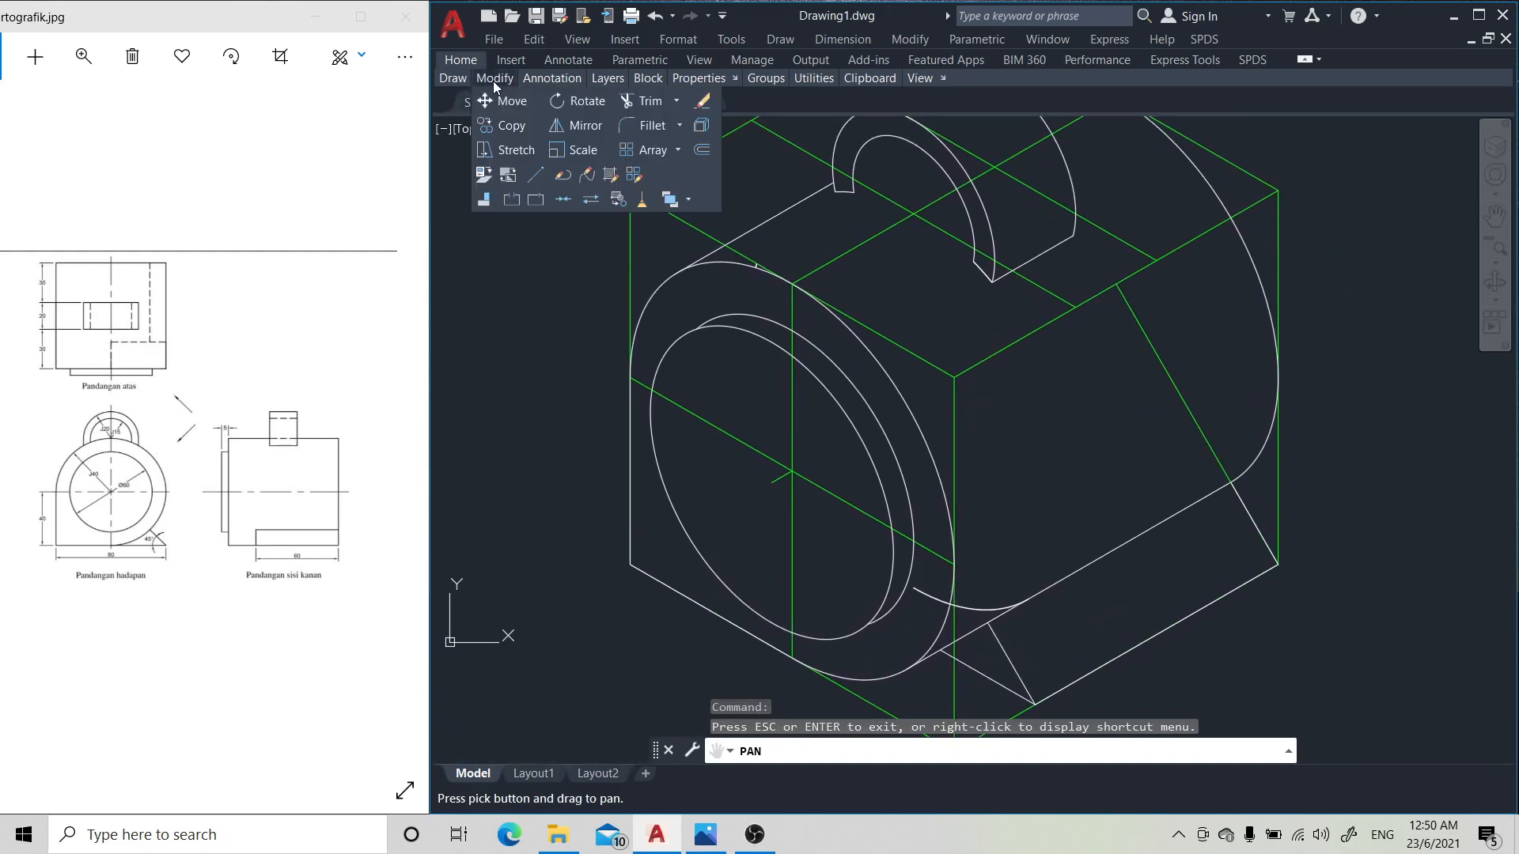
left_click(641, 103)
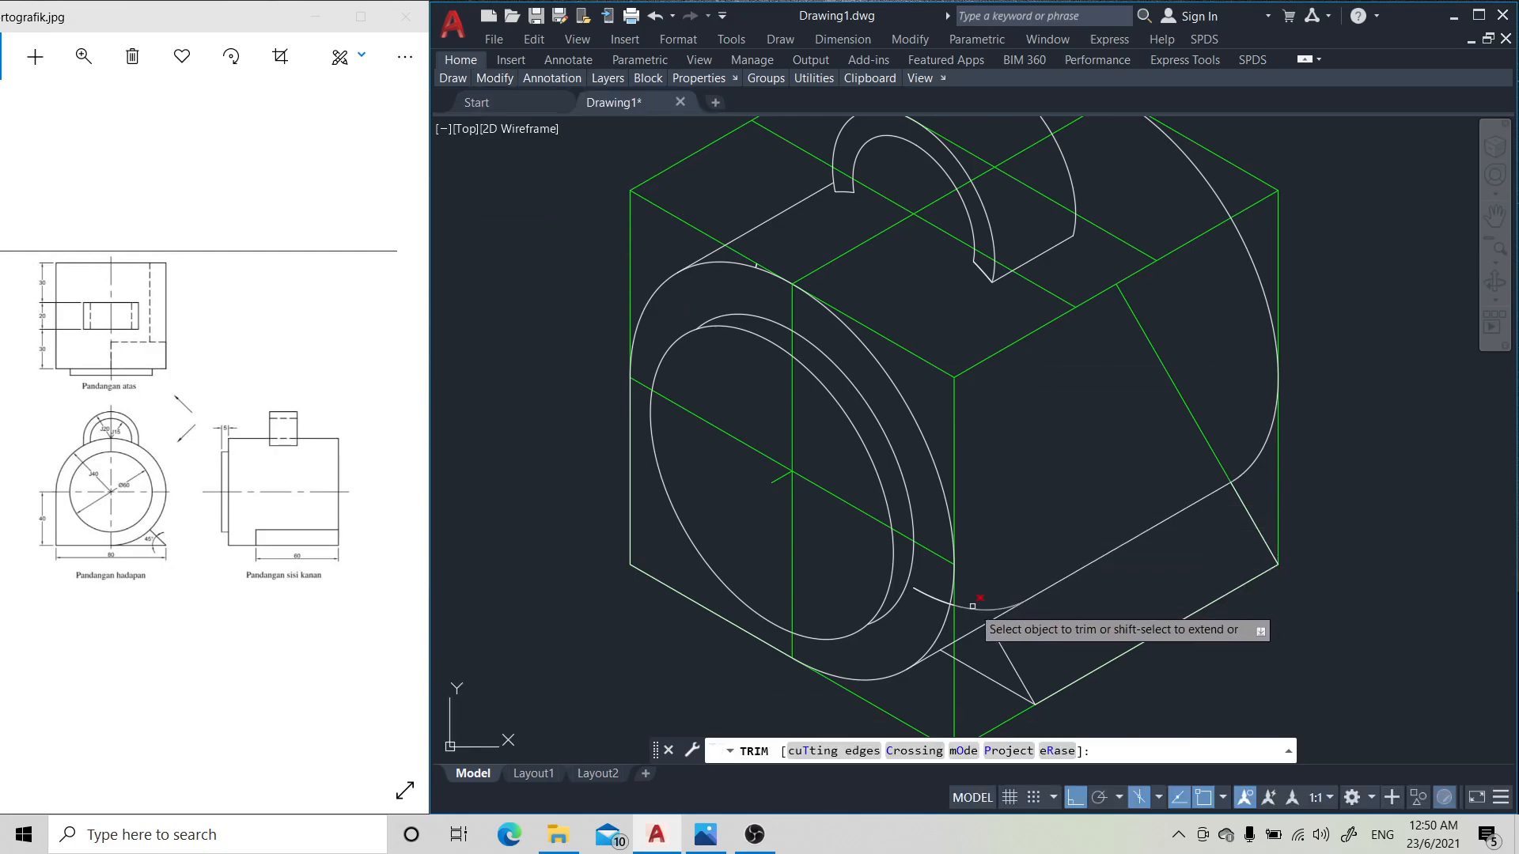
left_click(928, 597)
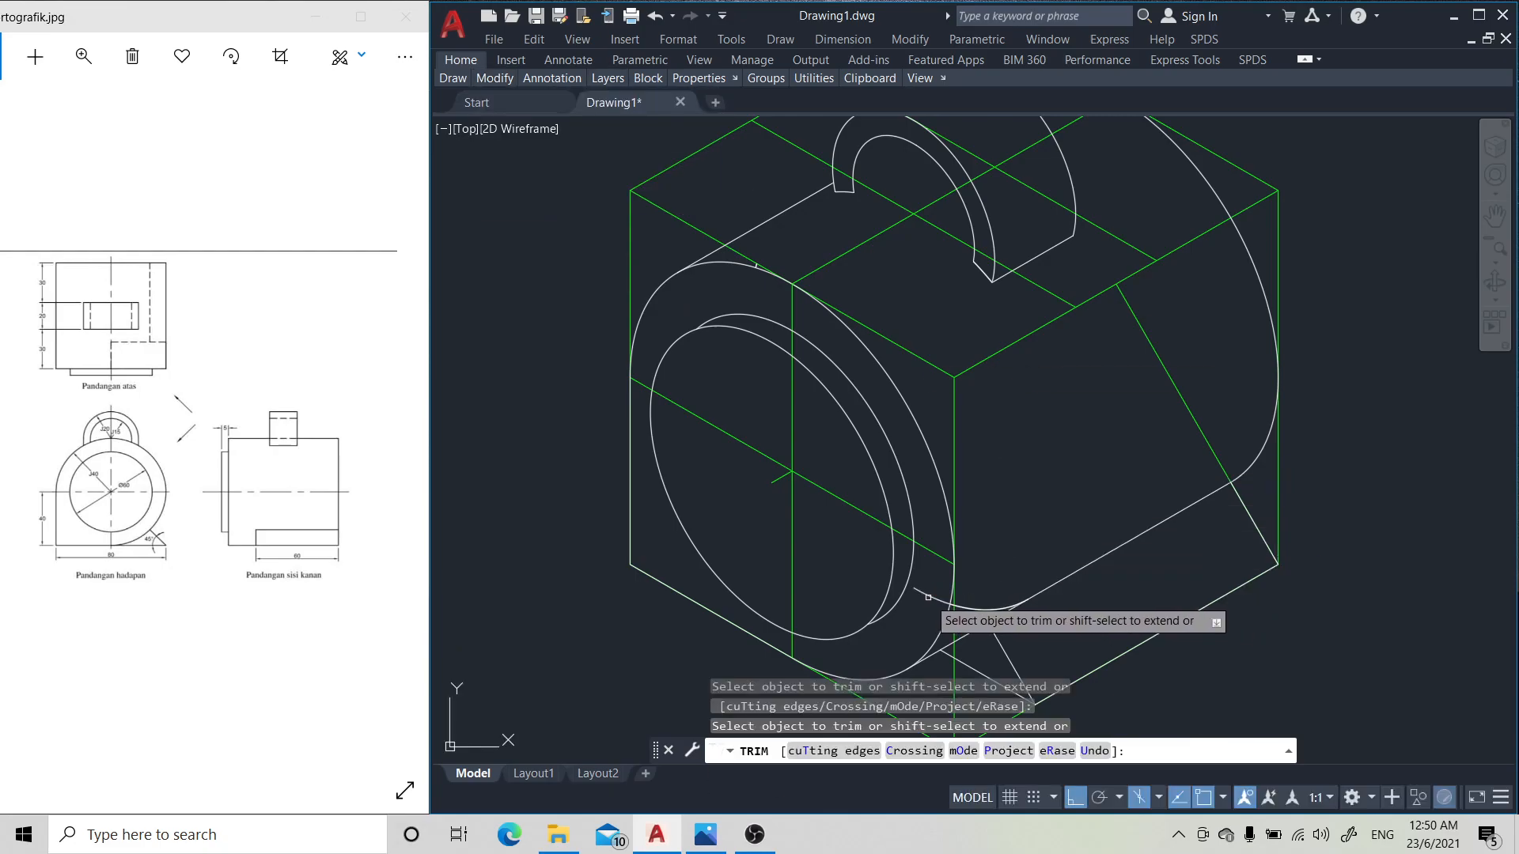
left_click(940, 599)
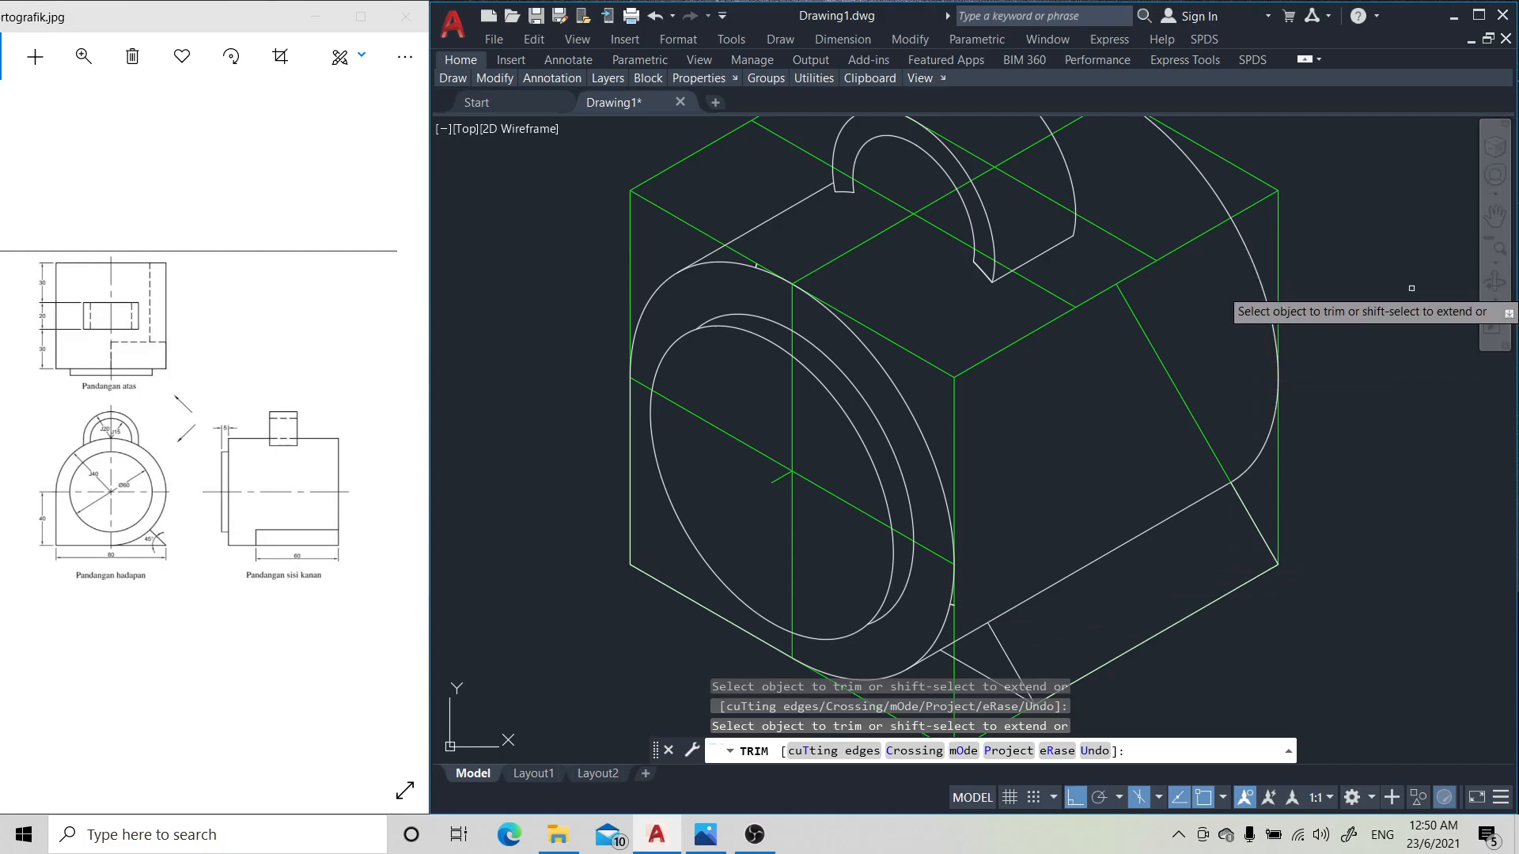
key("Return")
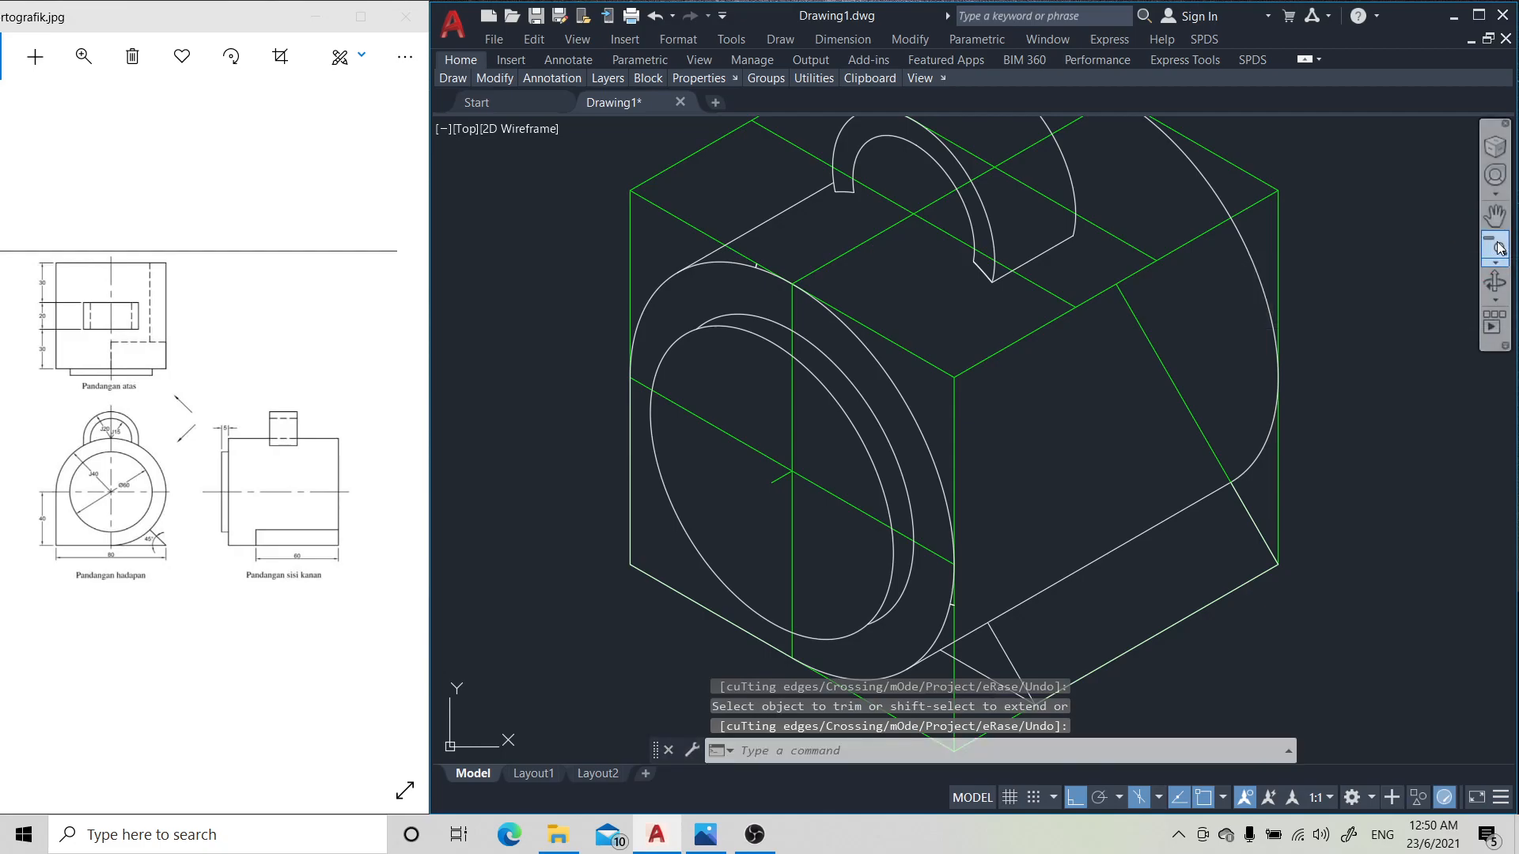
- Trim the tiny arc stub remaining between the front face's outer arc and the vertical construction line
left_click(1500, 248)
left_click(1496, 265)
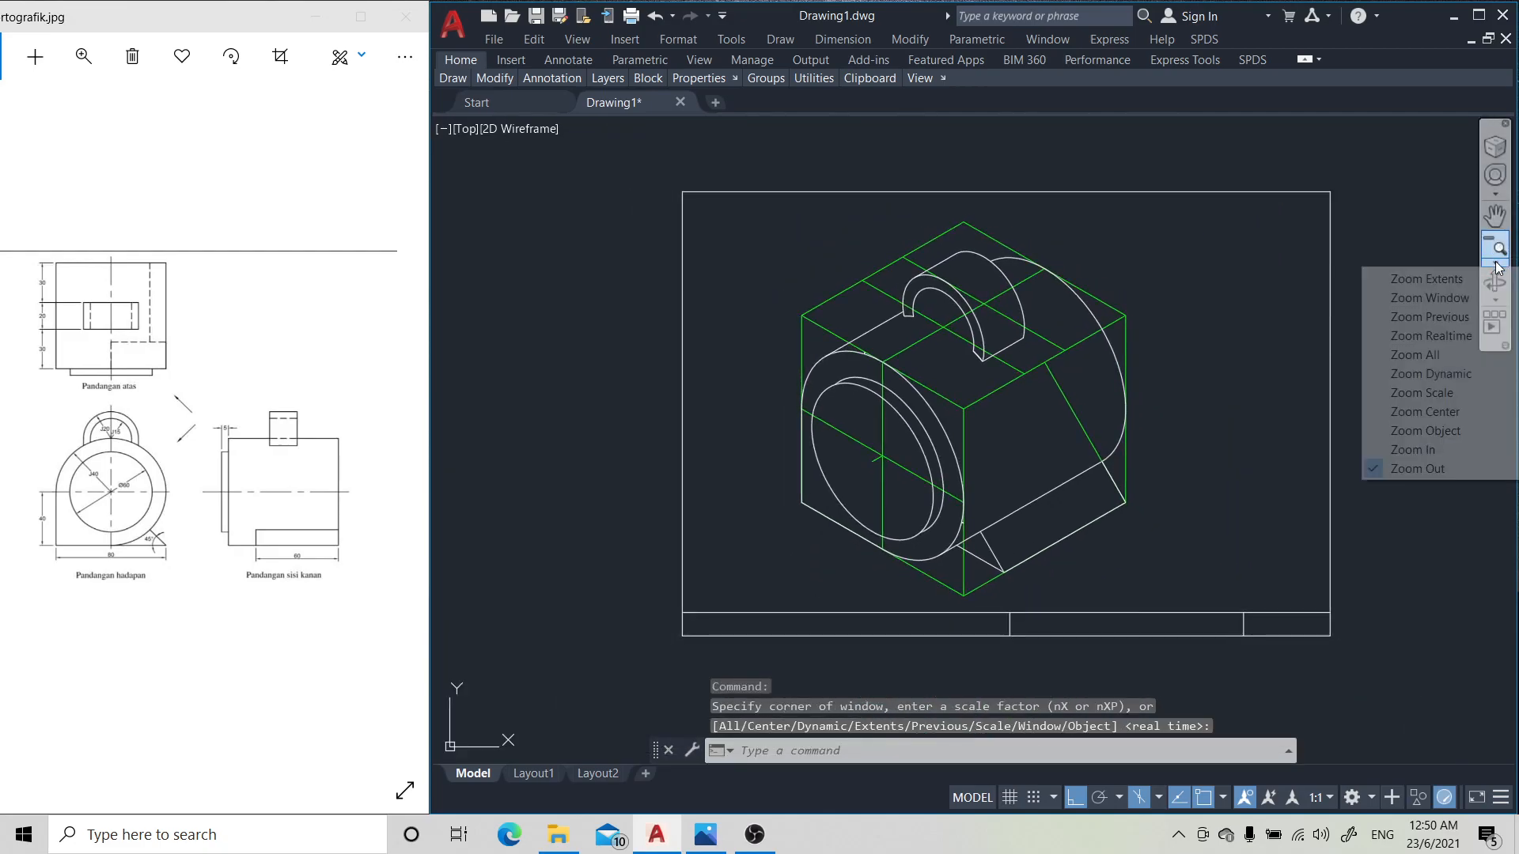
left_click(1442, 449)
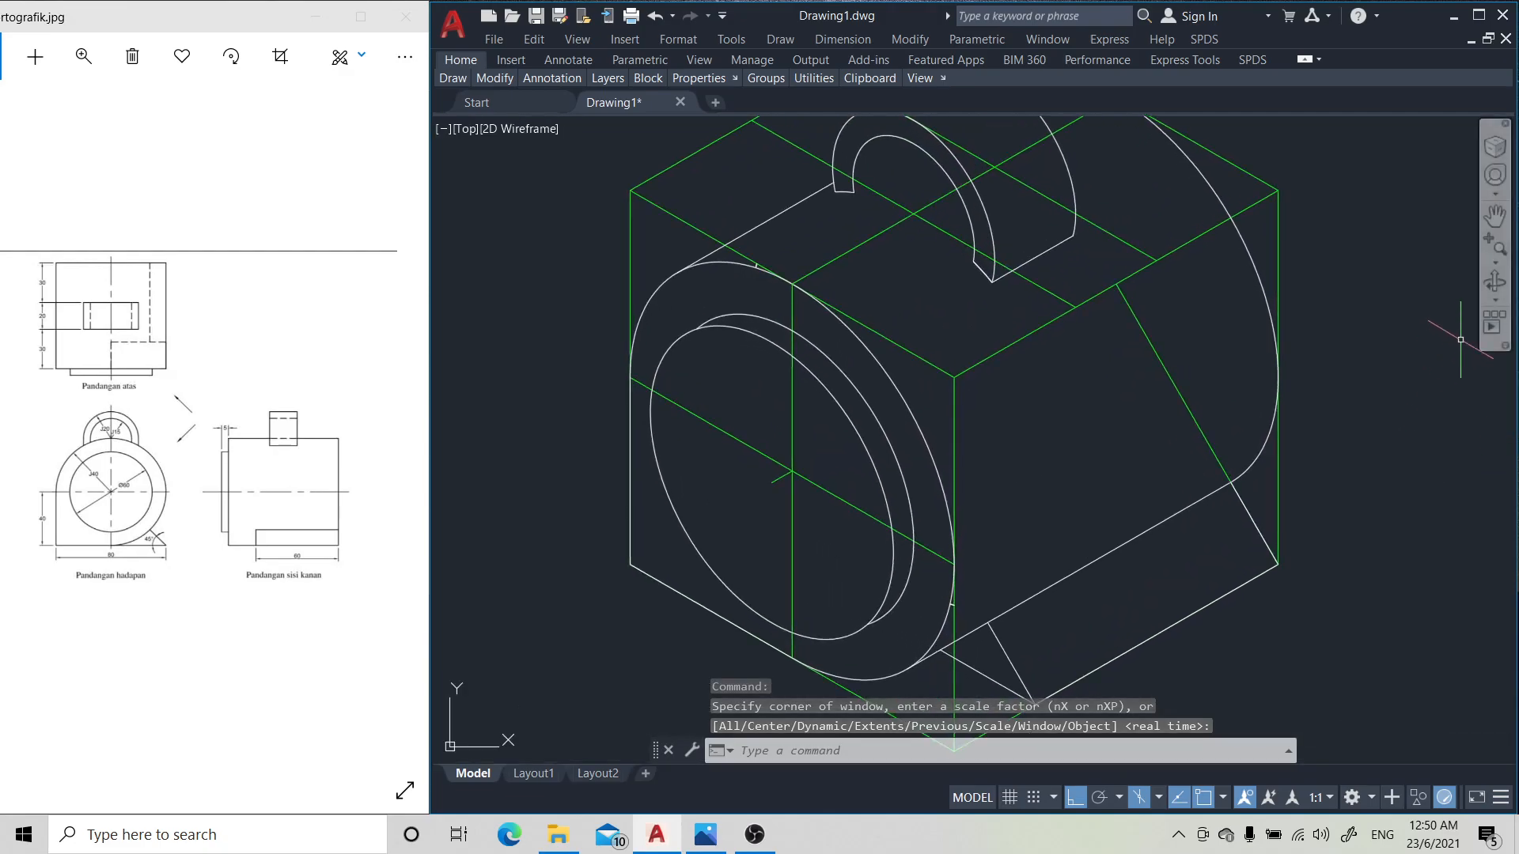
left_click(1499, 248)
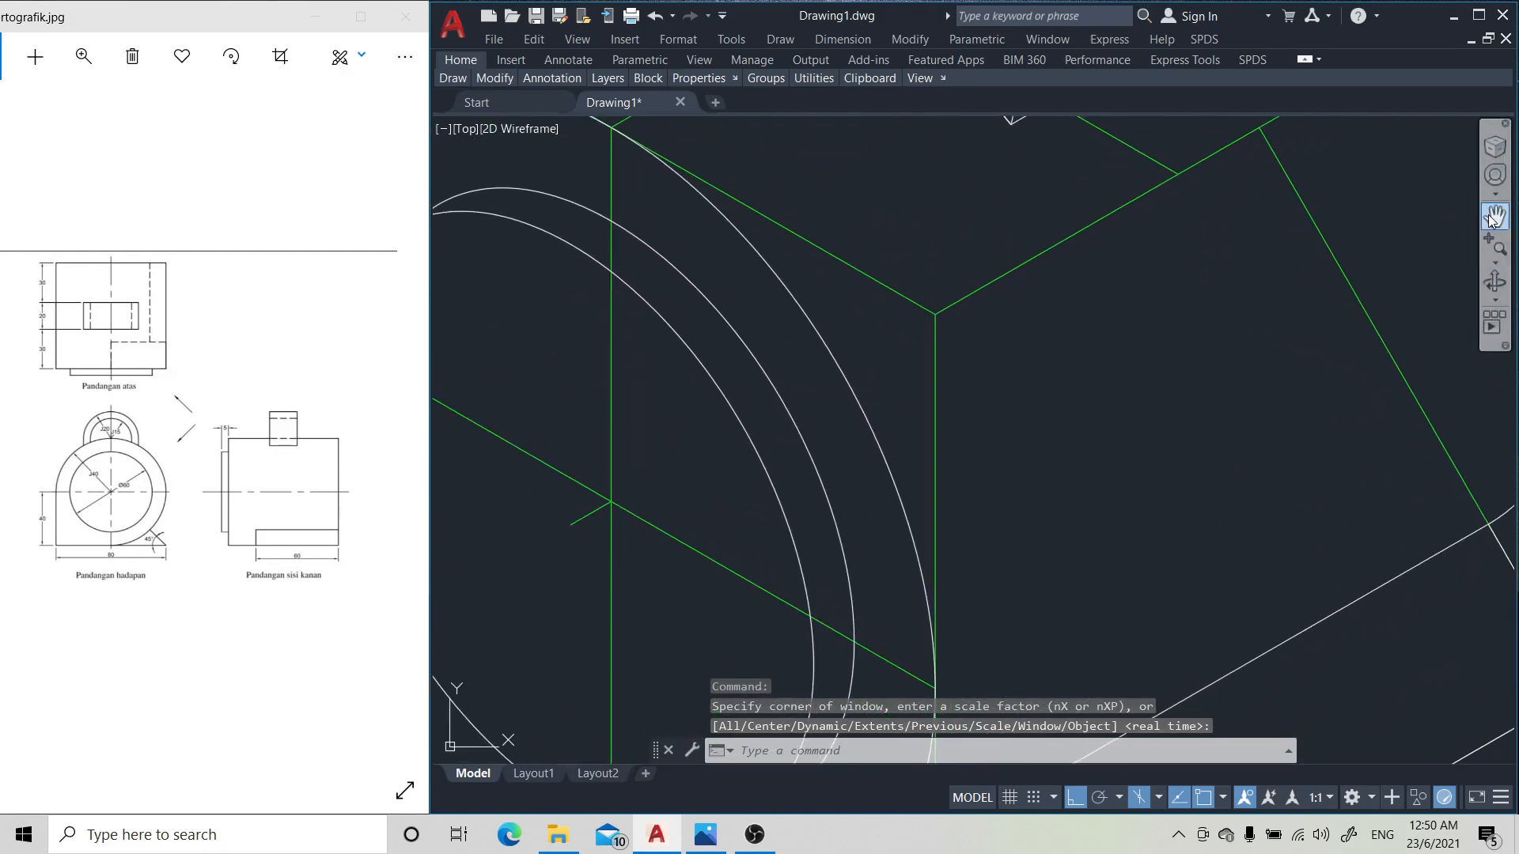
left_click(1494, 216)
mouse_move(1177, 478)
left_mouse_down()
mouse_move(1152, 281)
mouse_move(1057, 170)
left_mouse_up()
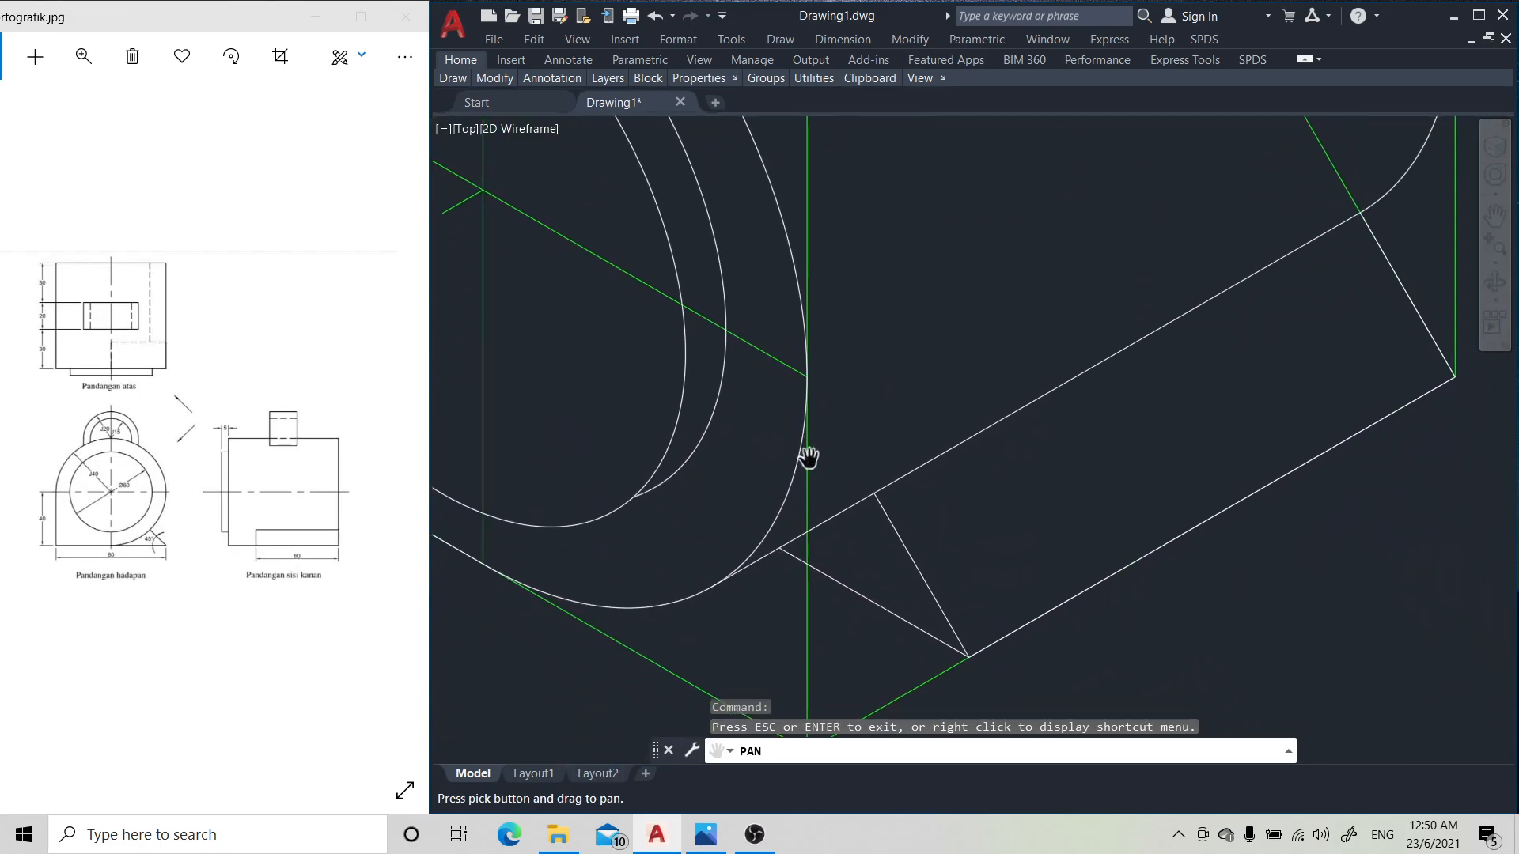
mouse_move(492, 86)
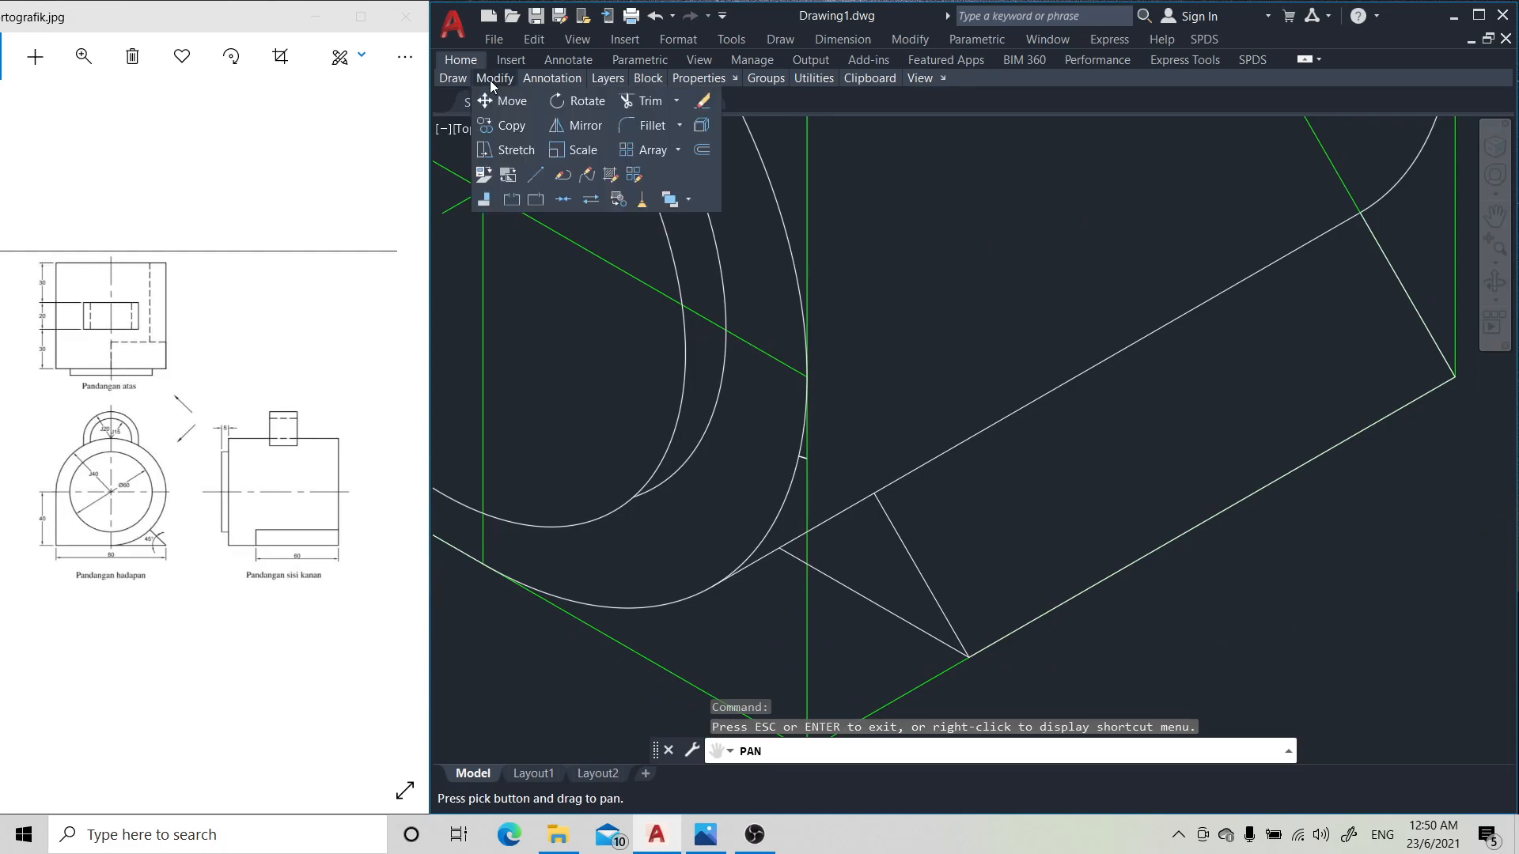
left_click(647, 103)
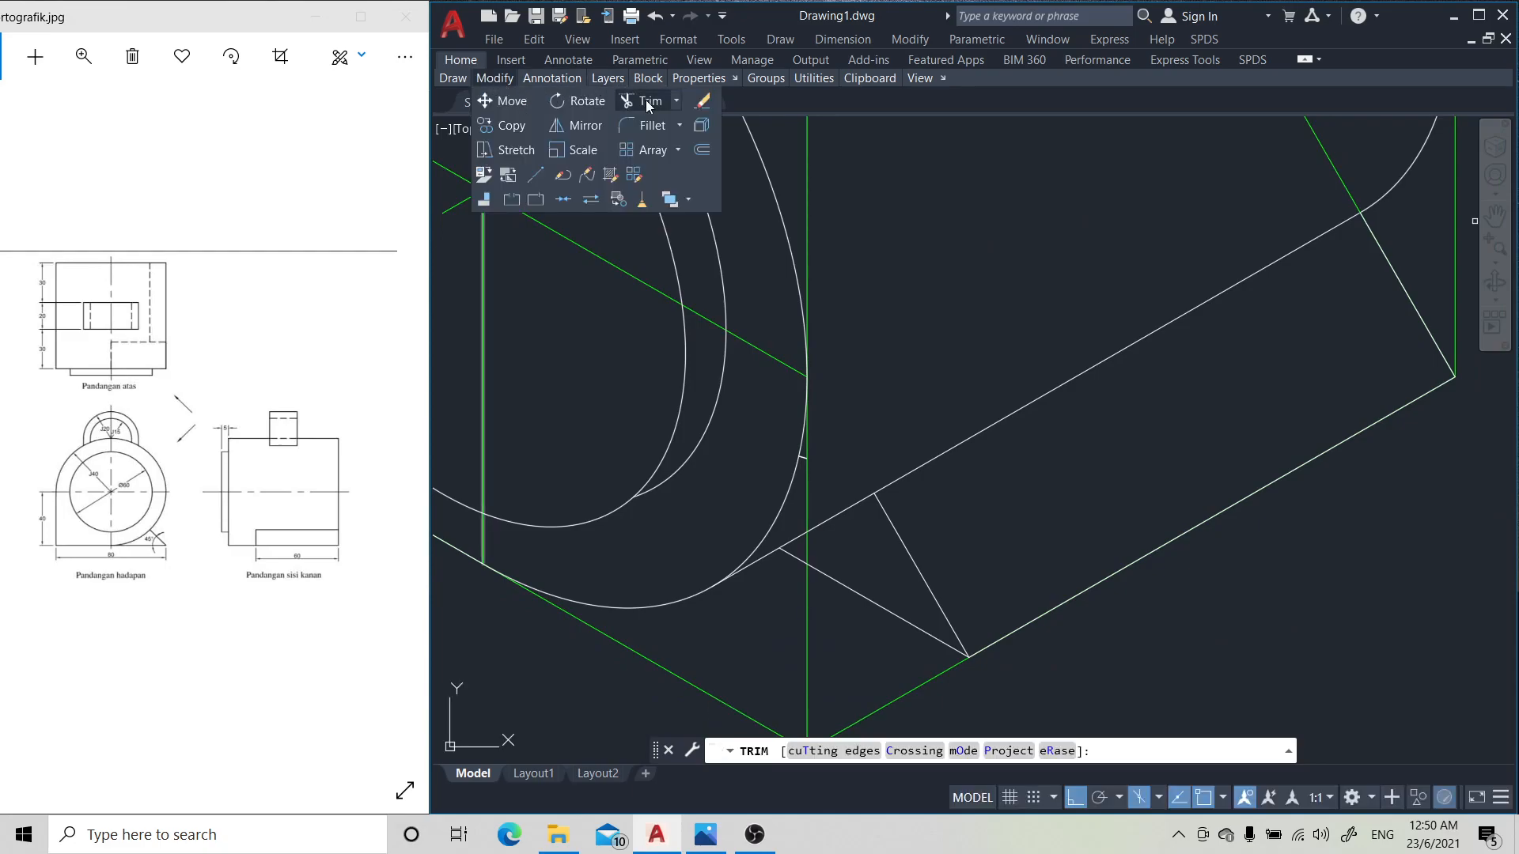
left_click(801, 460)
left_click(801, 459)
key("Return")
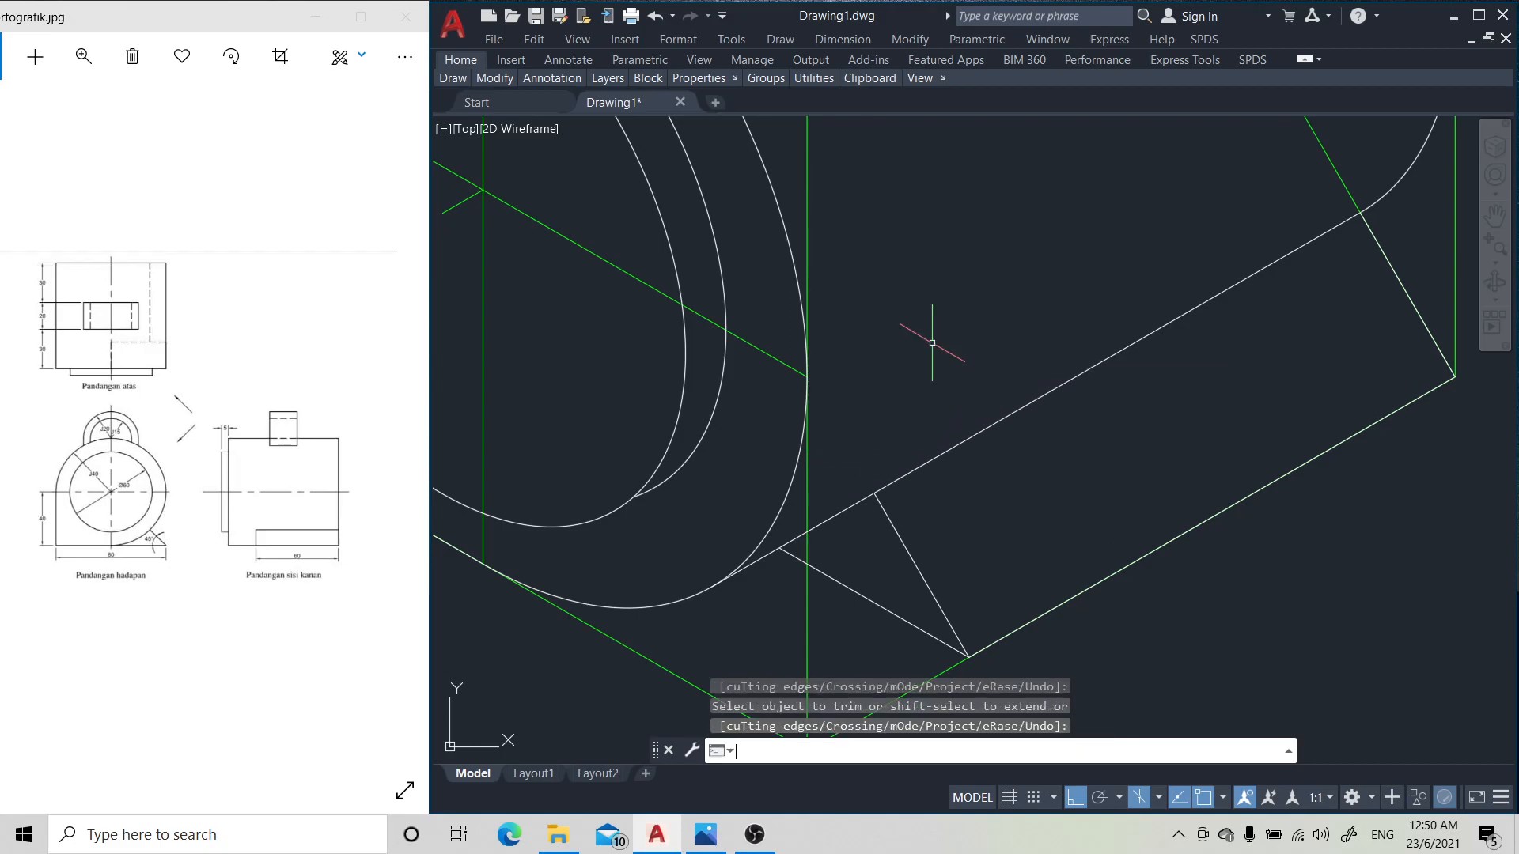
- Draw a receding line on the top isoplane from the inner foot corner of the lug's front face, extending past the front arcs
left_click(1495, 264)
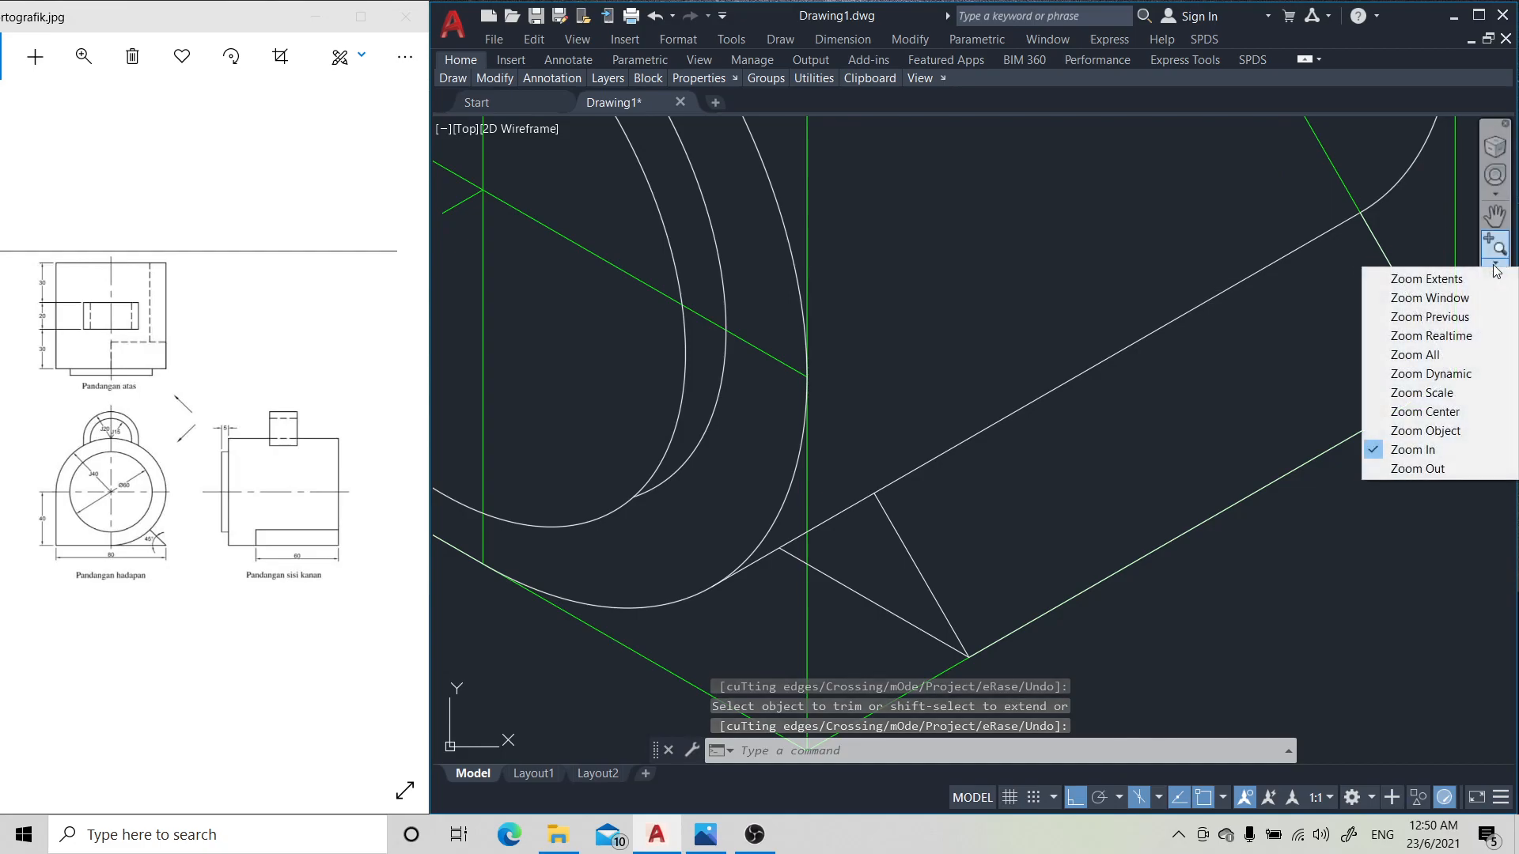
left_click(1455, 468)
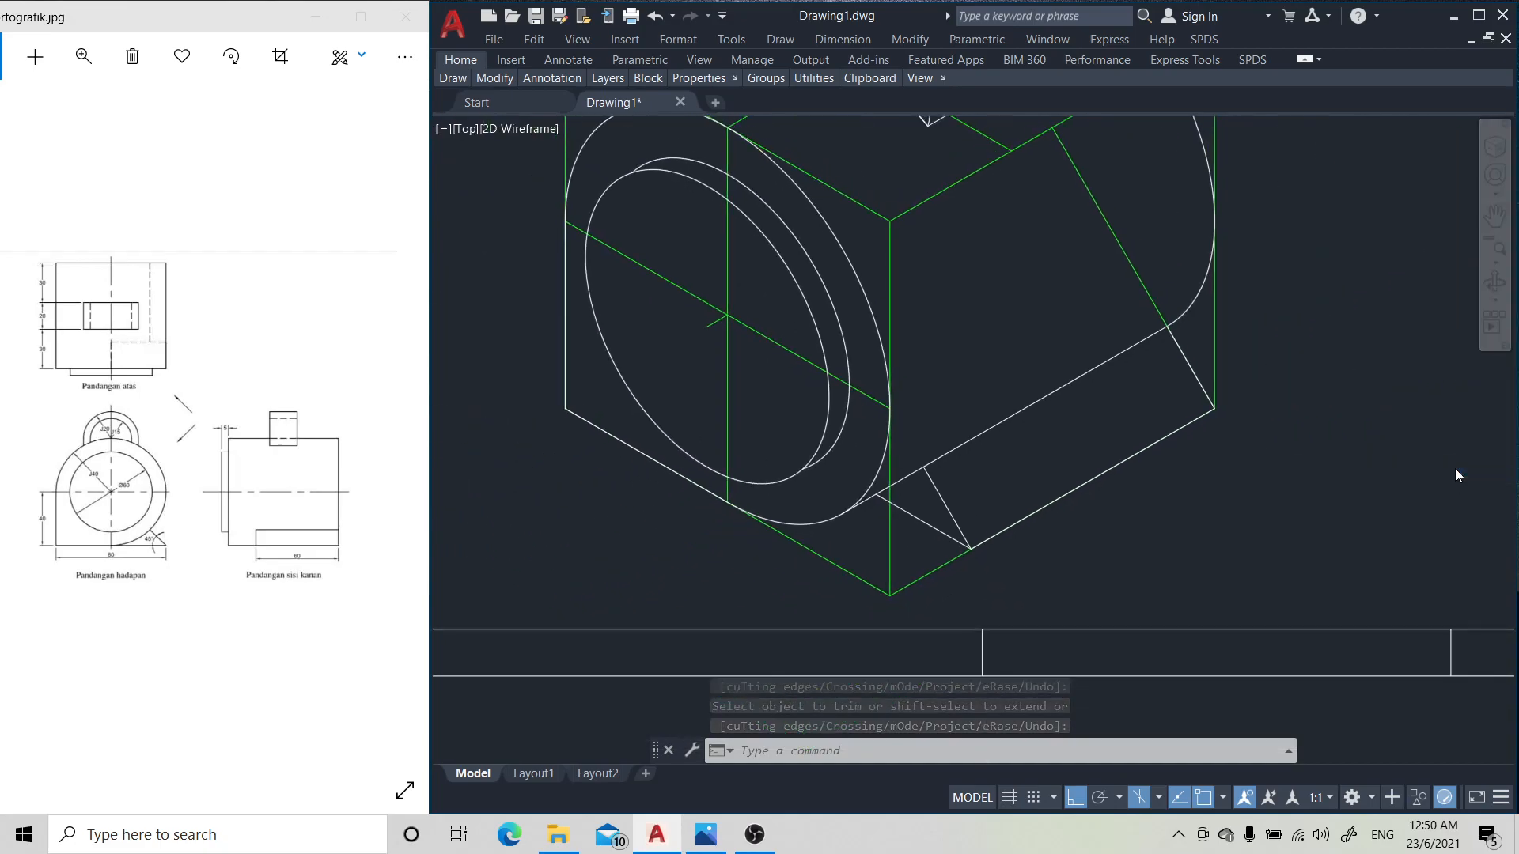
left_click(1496, 215)
mouse_move(1187, 262)
left_mouse_down()
mouse_move(1251, 410)
mouse_move(1200, 481)
mouse_move(1176, 430)
mouse_move(1248, 472)
left_mouse_up()
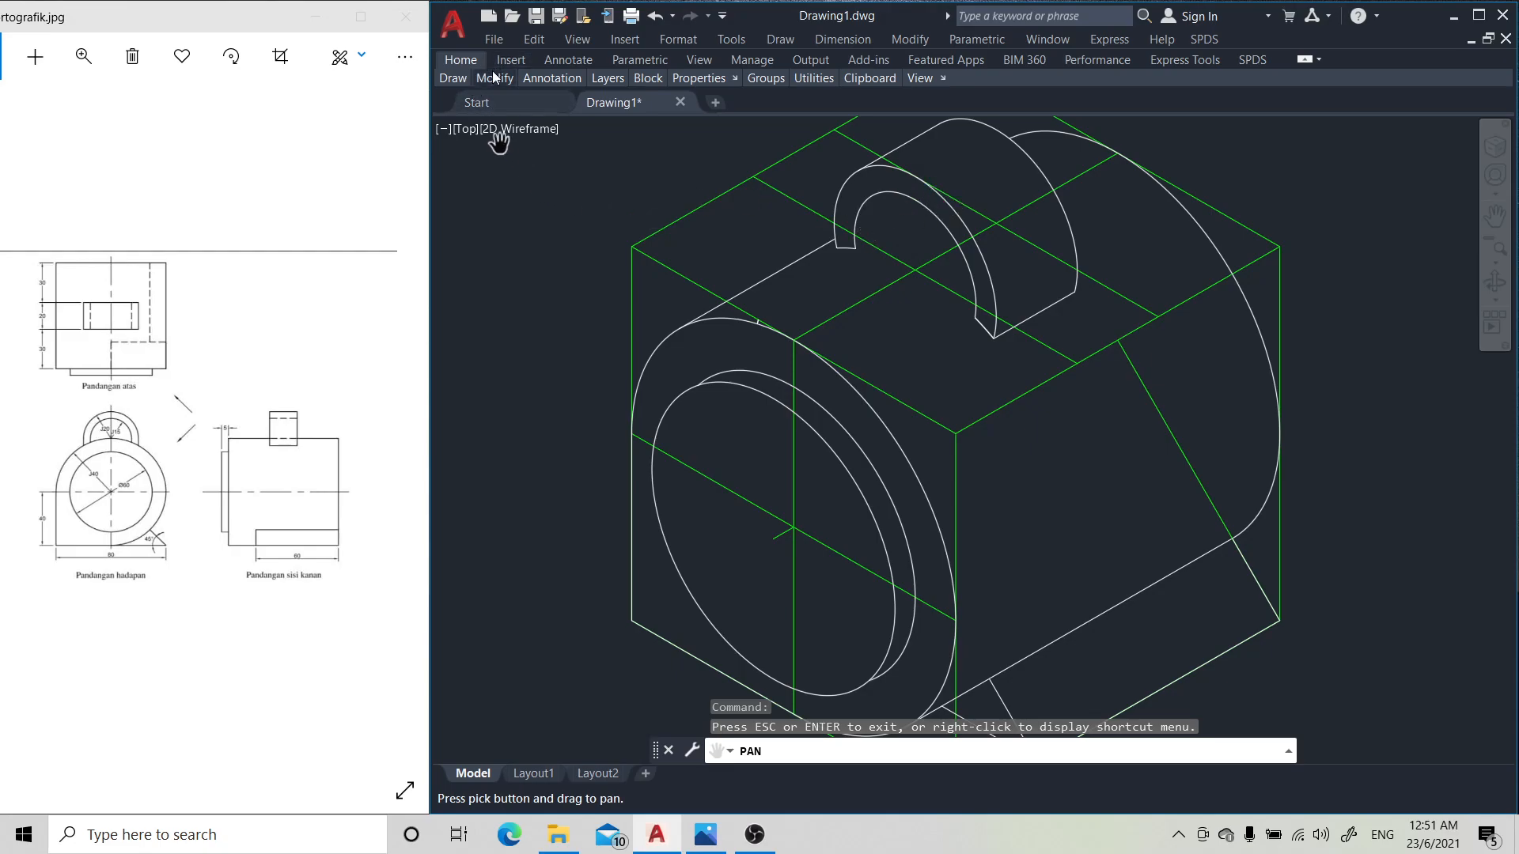
mouse_move(486, 82)
left_click(457, 112)
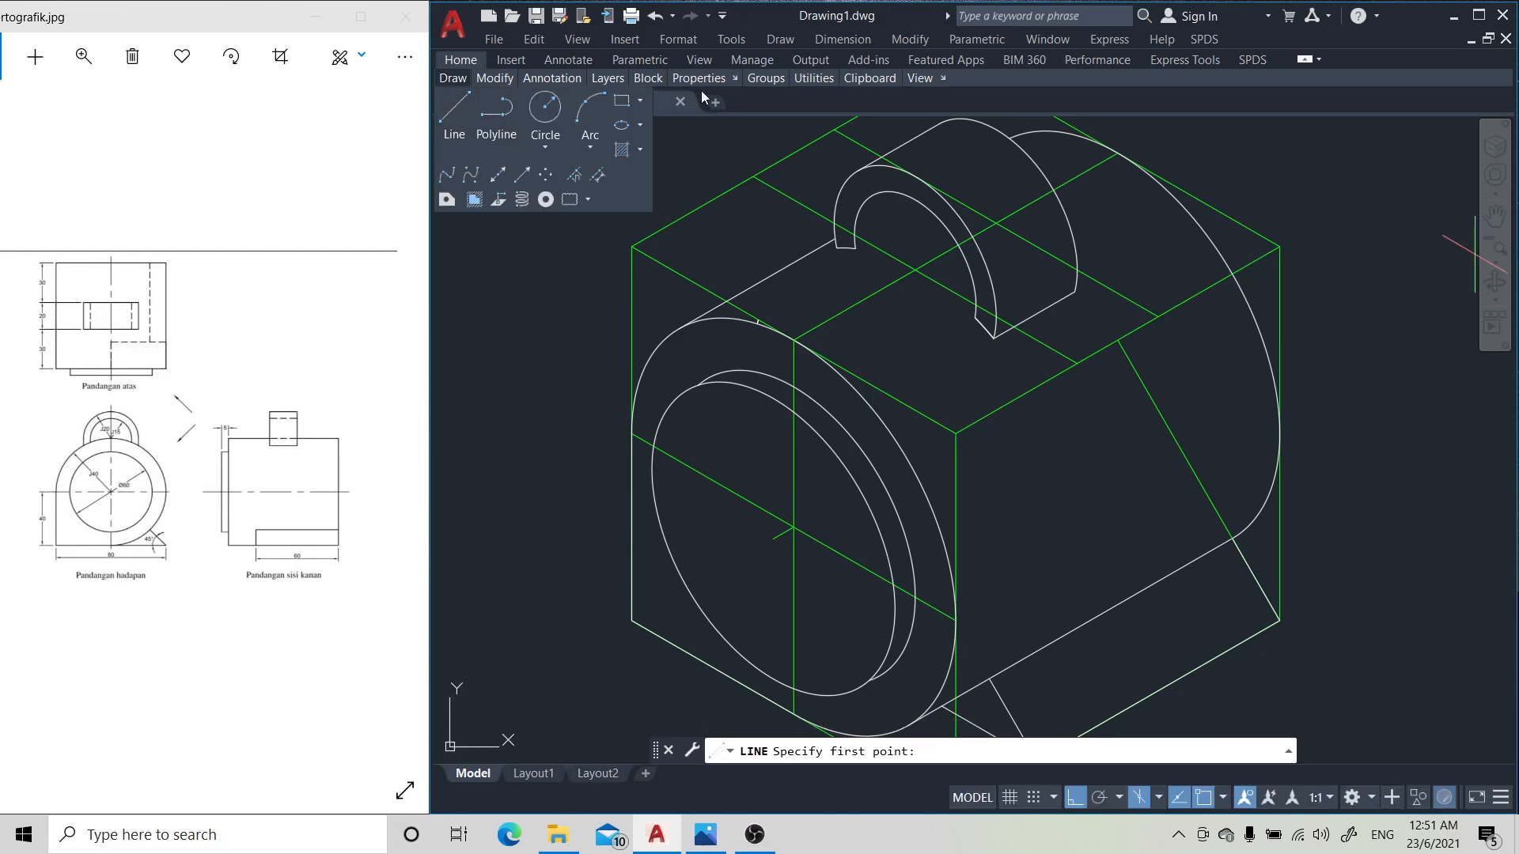
left_click(856, 247)
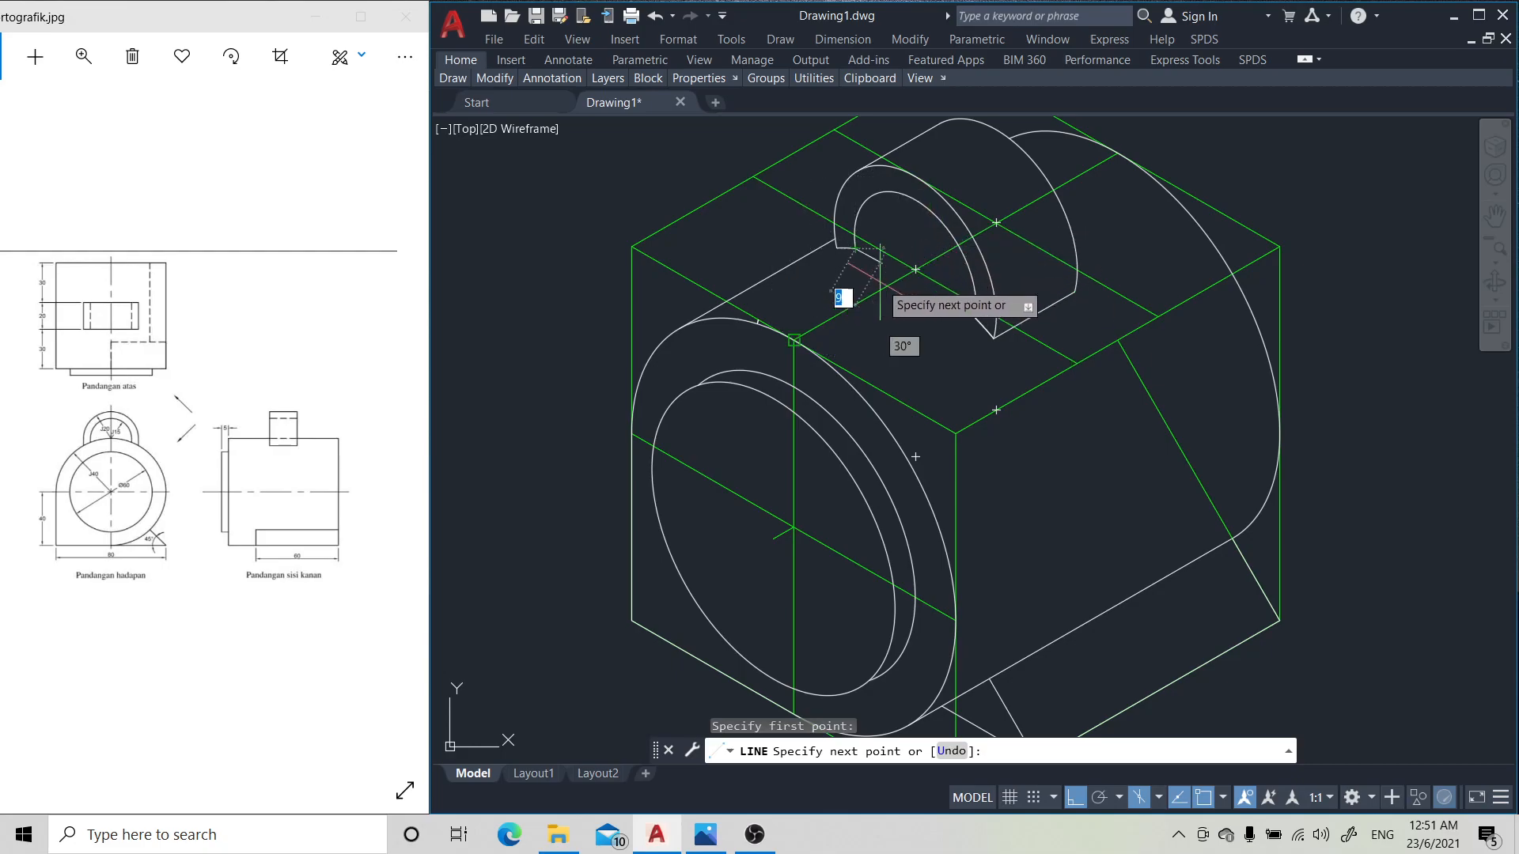
key("F5")
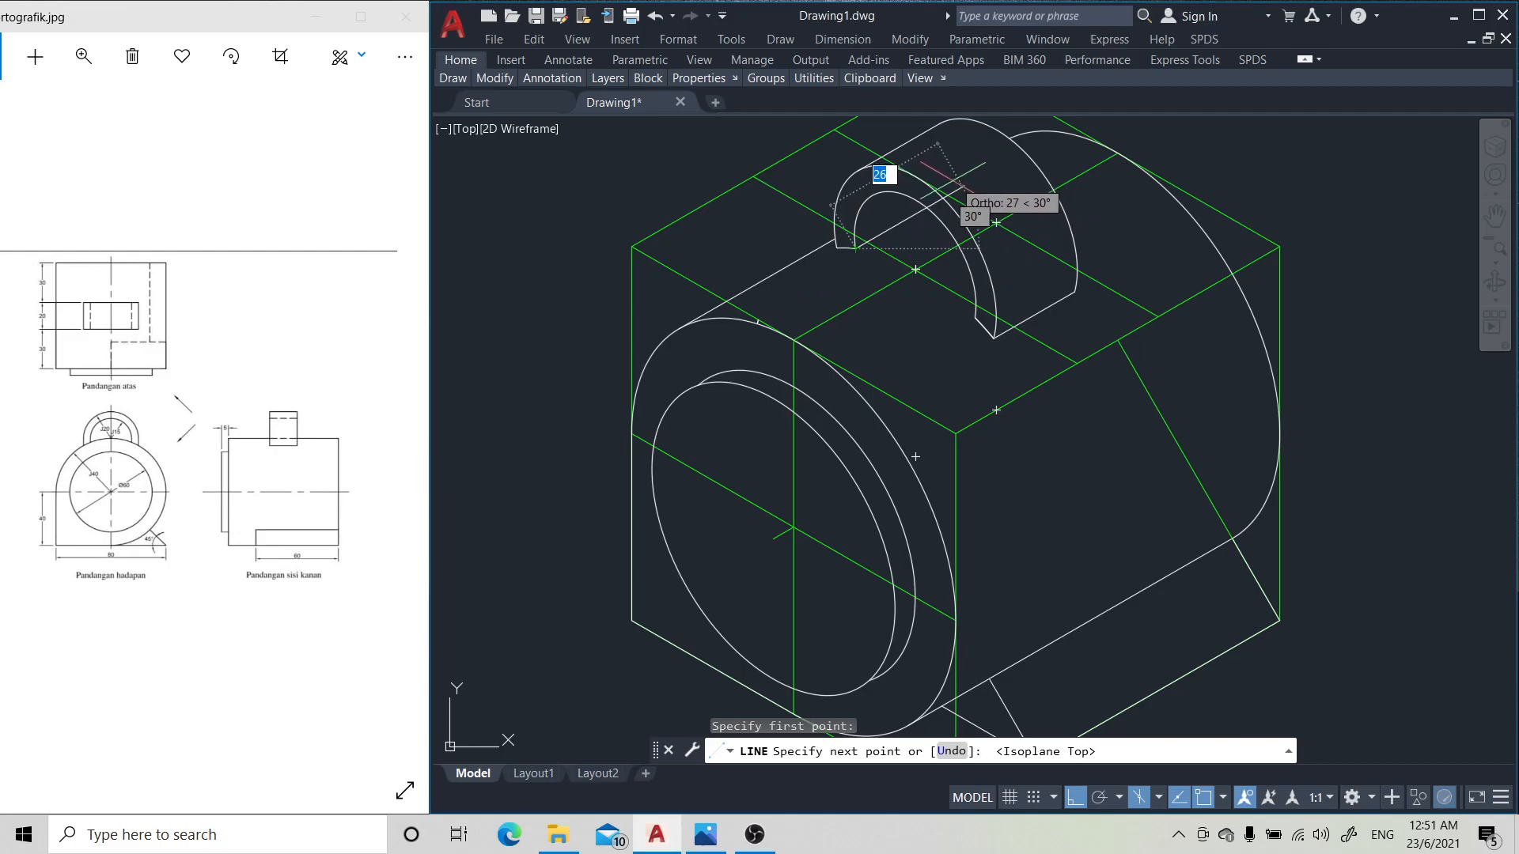
left_click(996, 223)
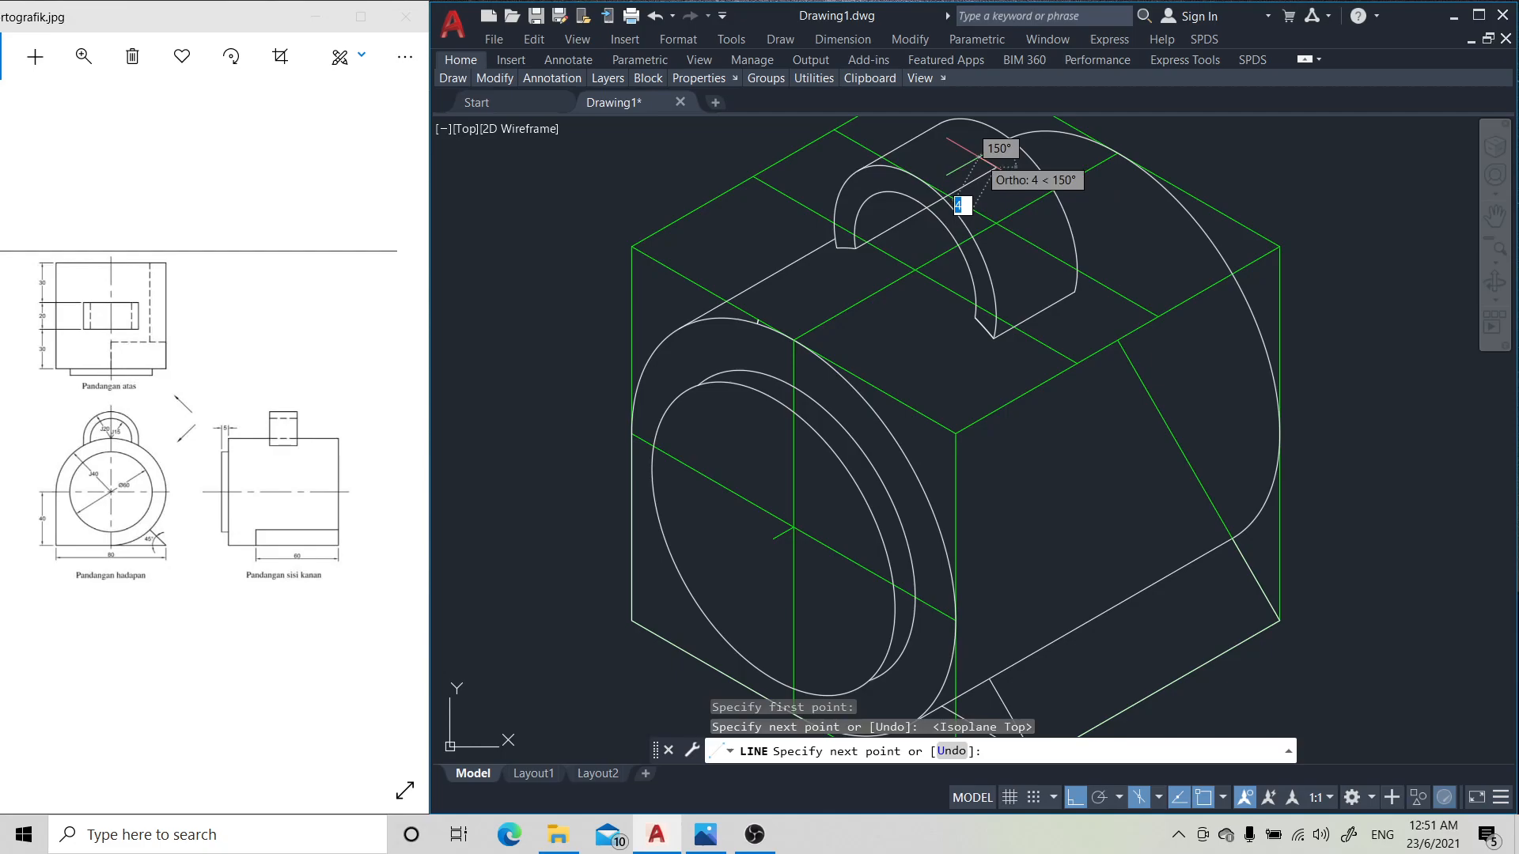
key("Return")
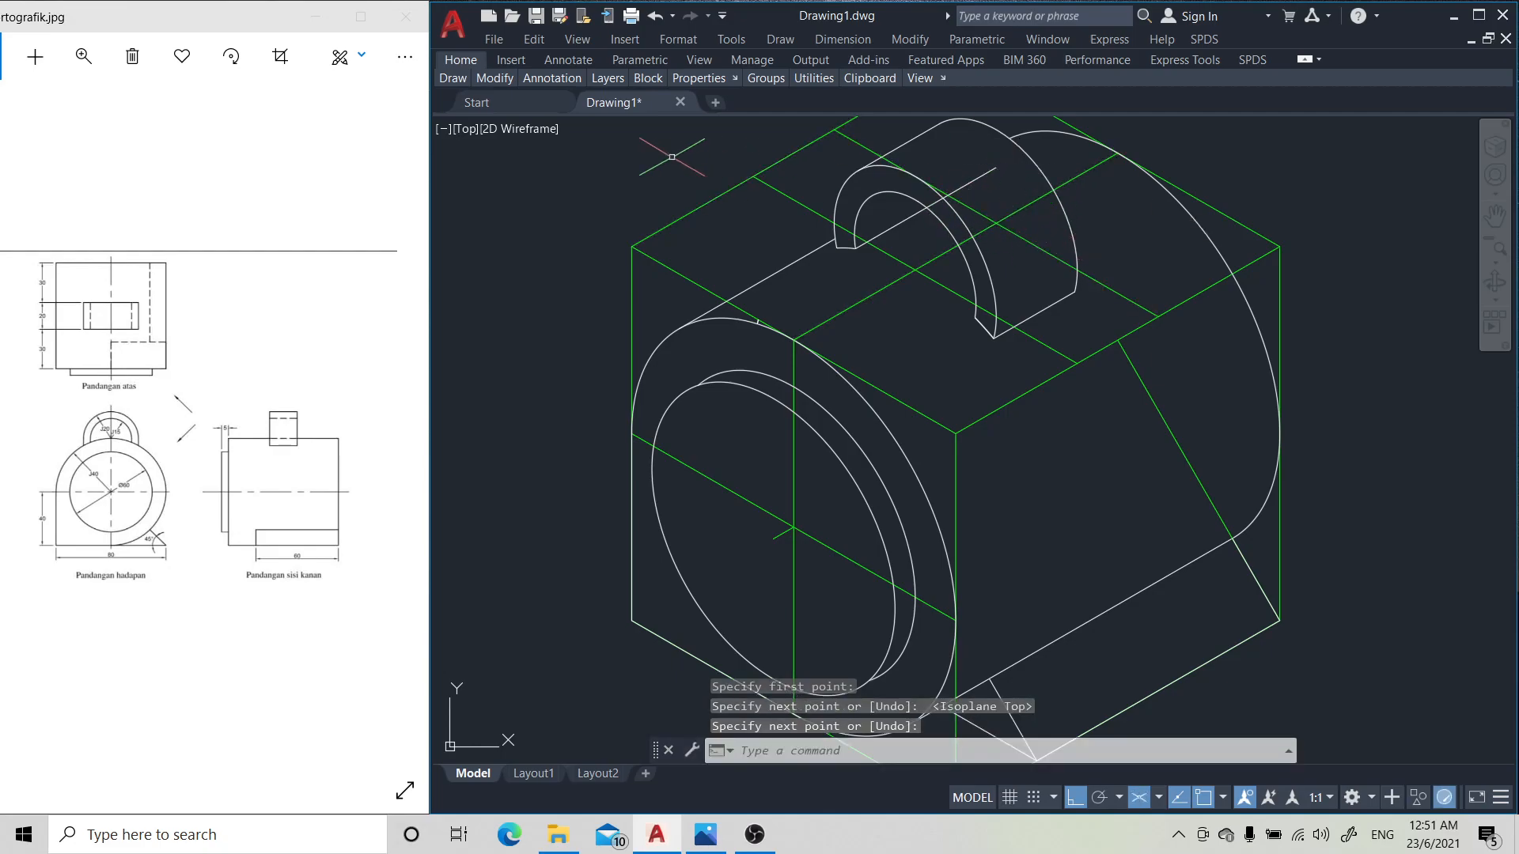
- Trim the receding line beyond the lug's inner front arc, keeping only the part seen through the opening
left_click(1498, 269)
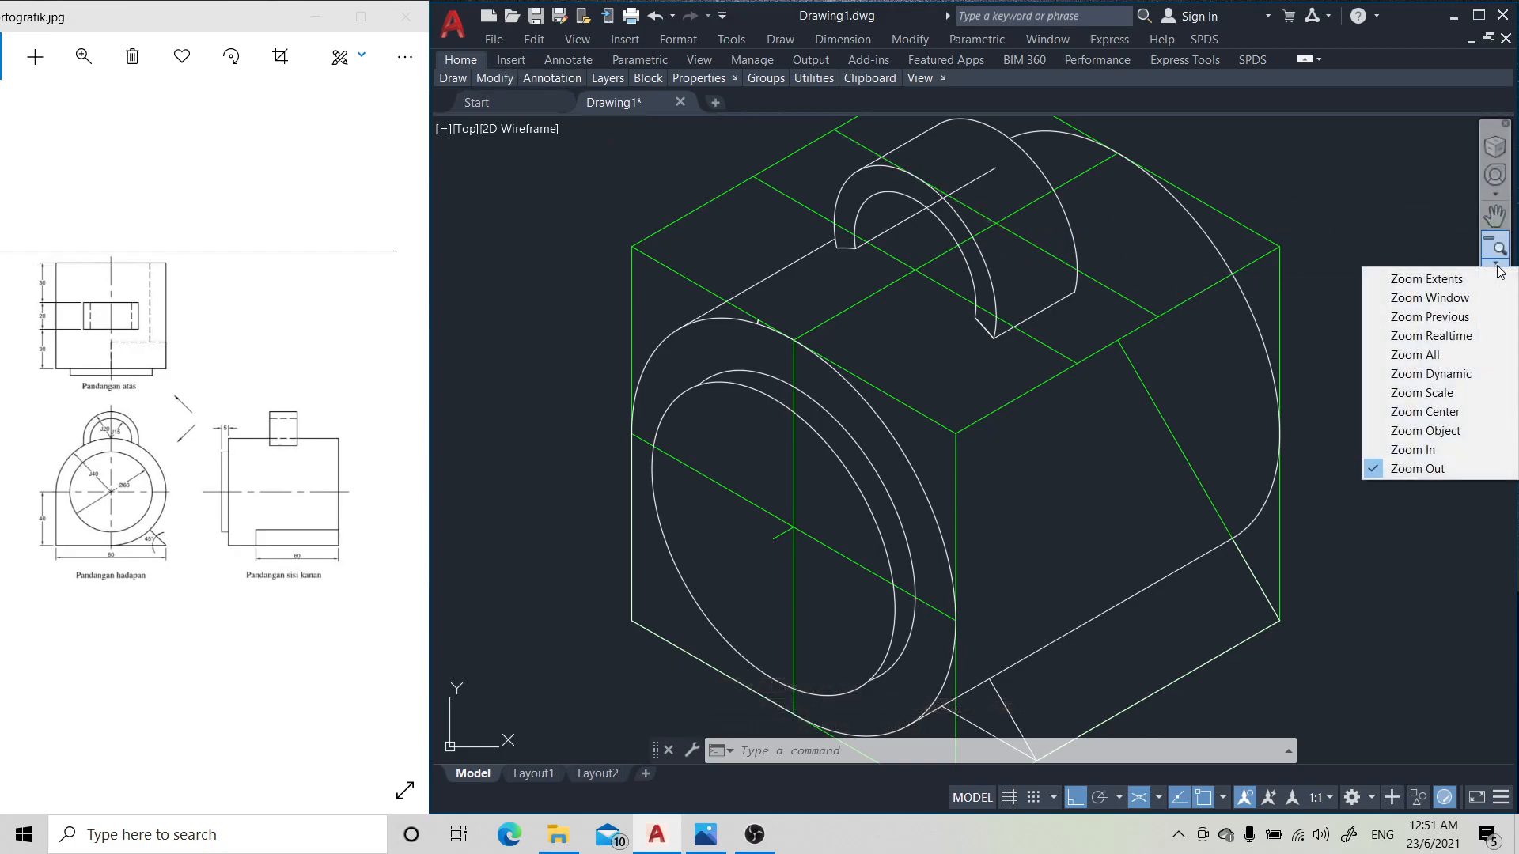
left_click(1444, 449)
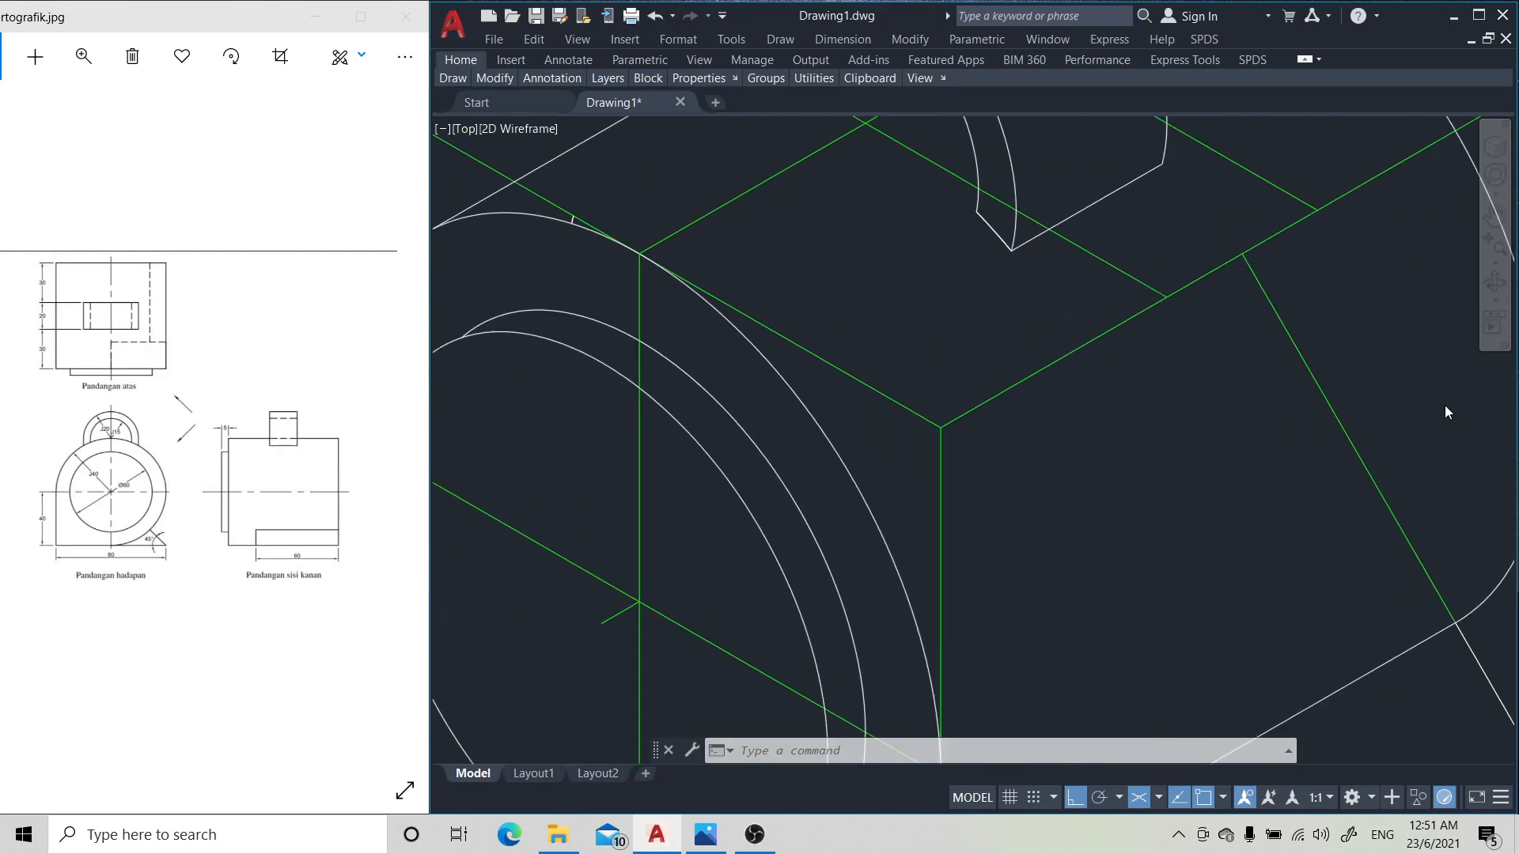
left_click(1494, 215)
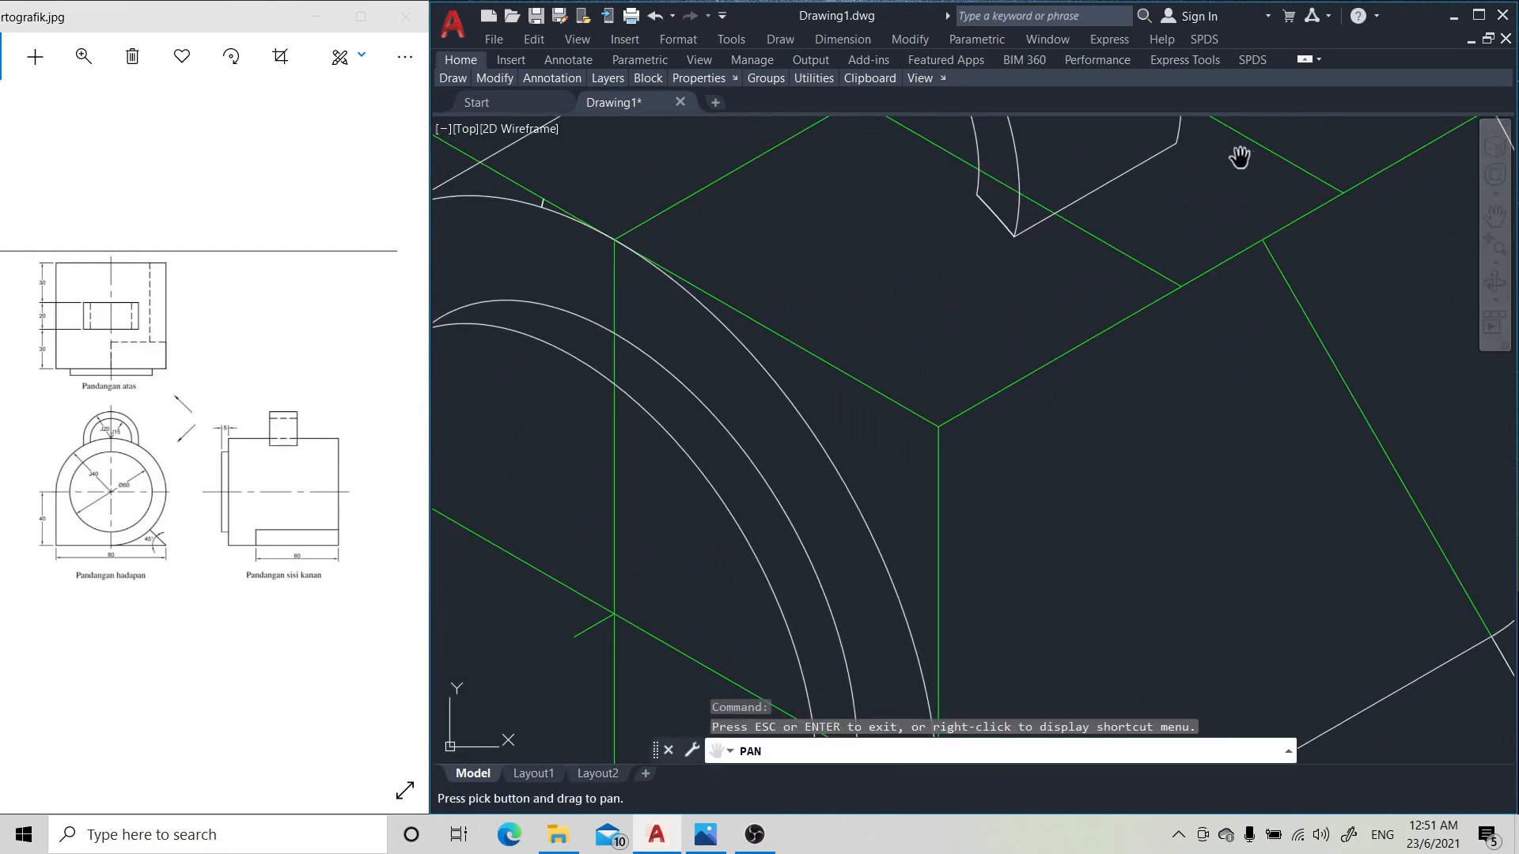
left_click_drag(1240, 159, 1280, 519)
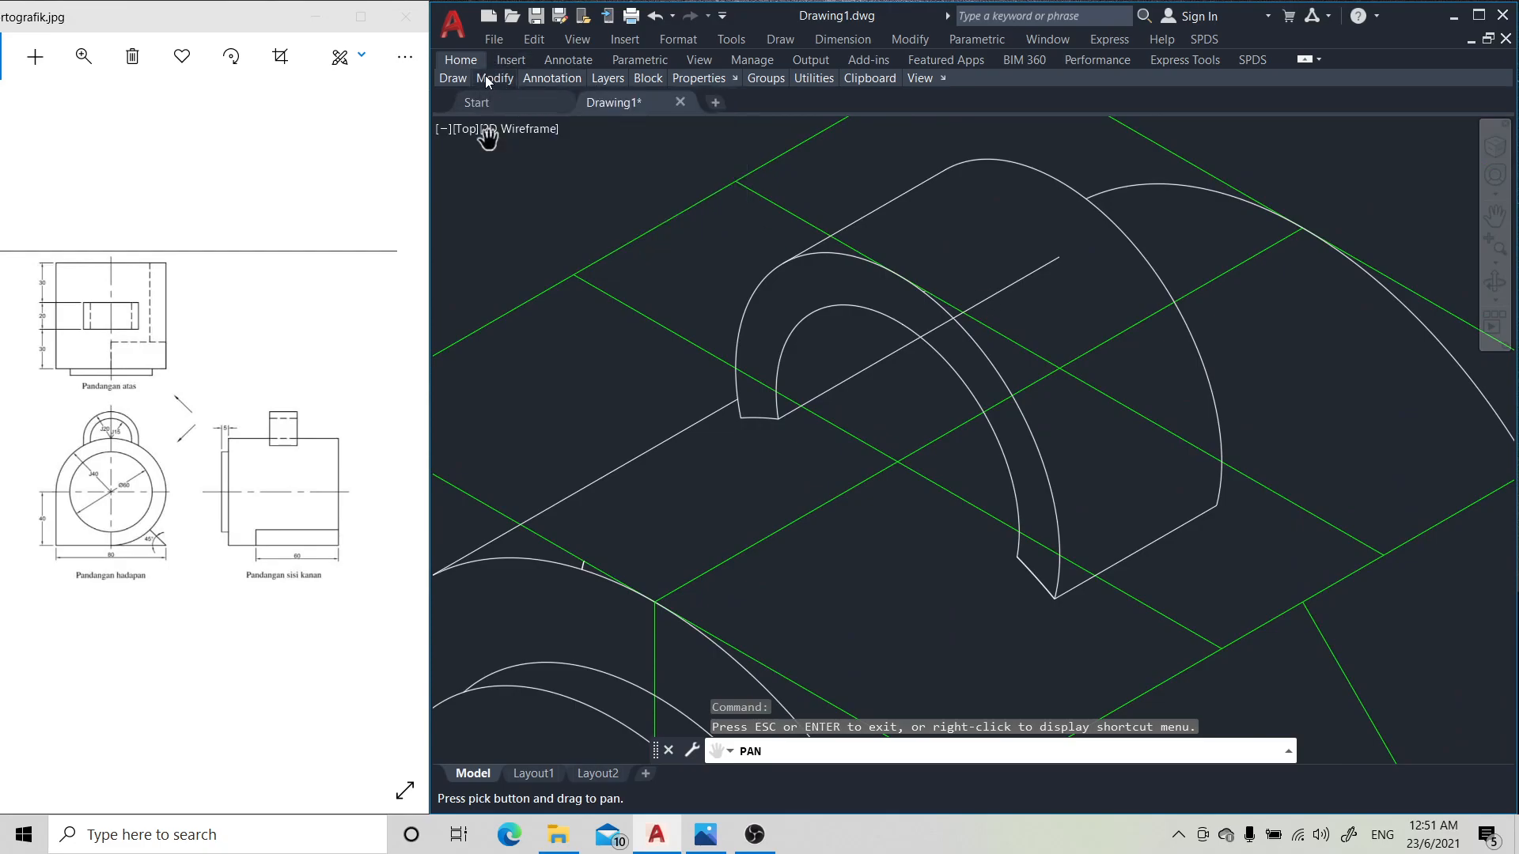
mouse_move(485, 79)
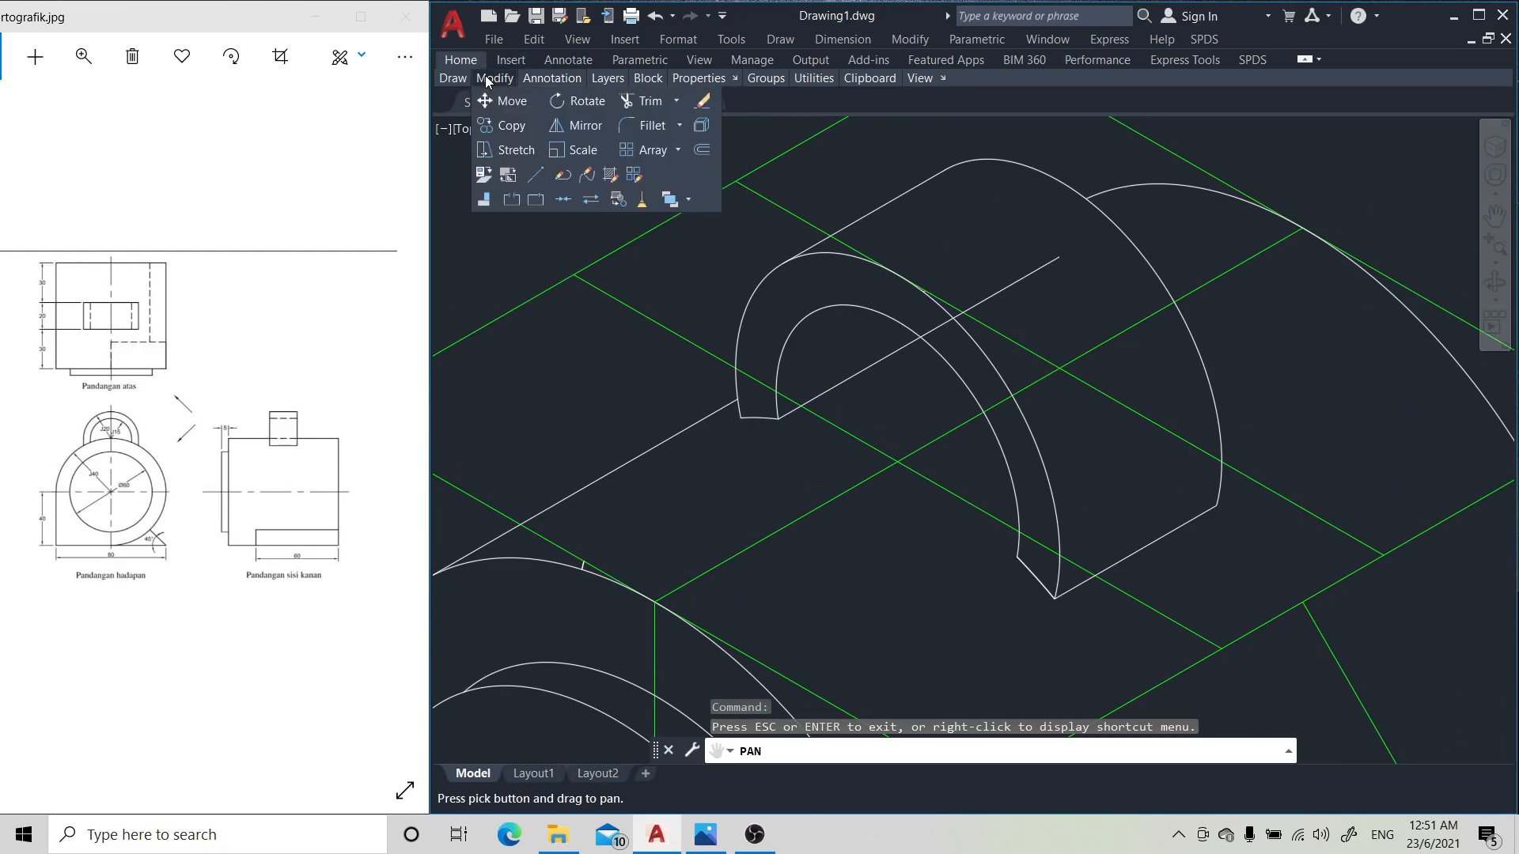
left_click(643, 101)
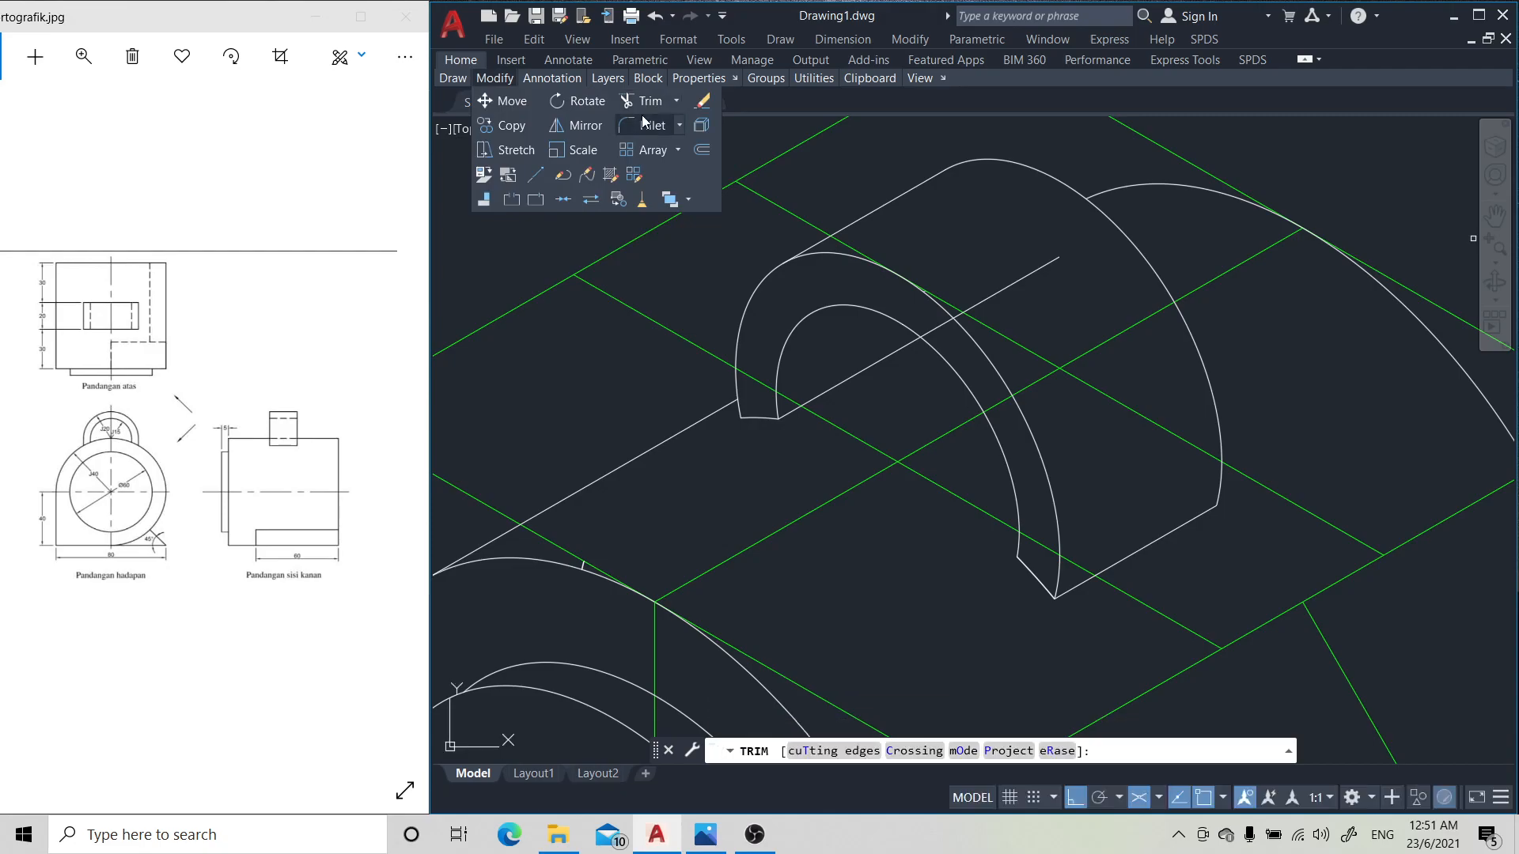
left_click(1012, 284)
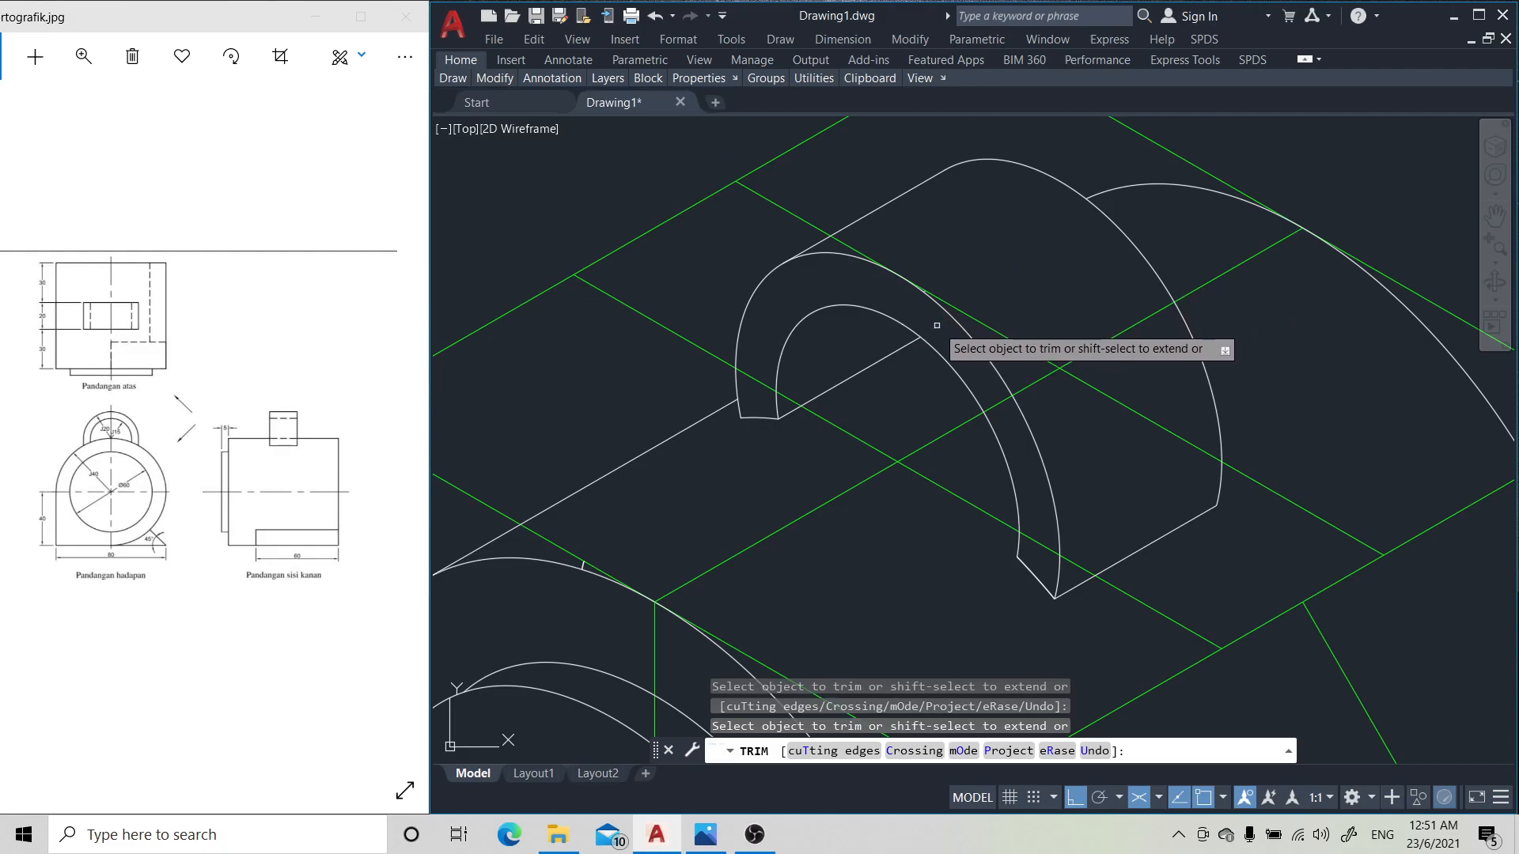
key("Return")
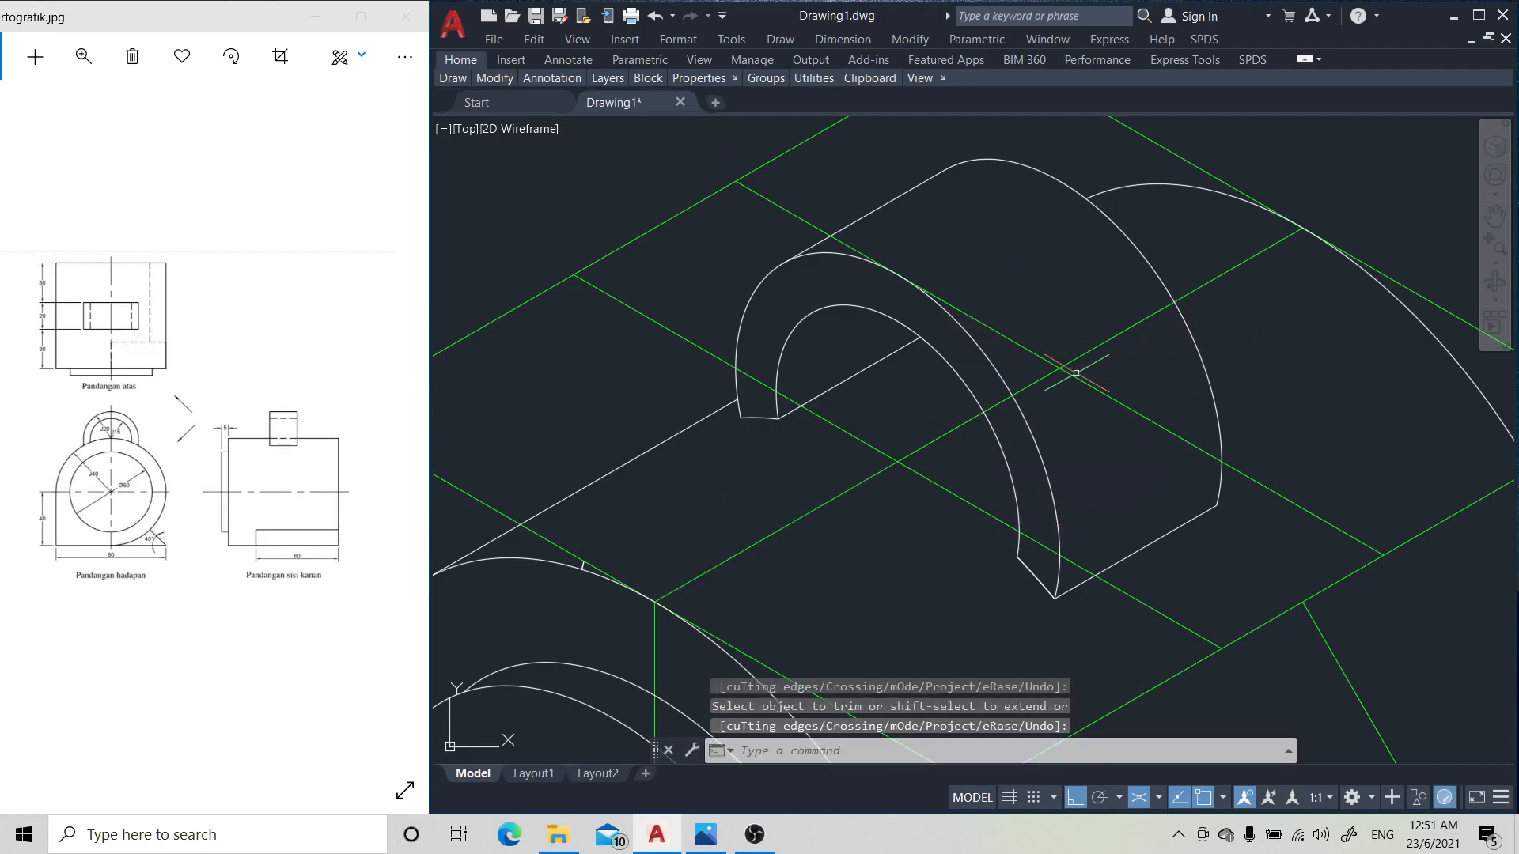
- Turn off the BINAAN layer to hide the green construction lines, leaving the object and border lines displayed
left_click(1495, 262)
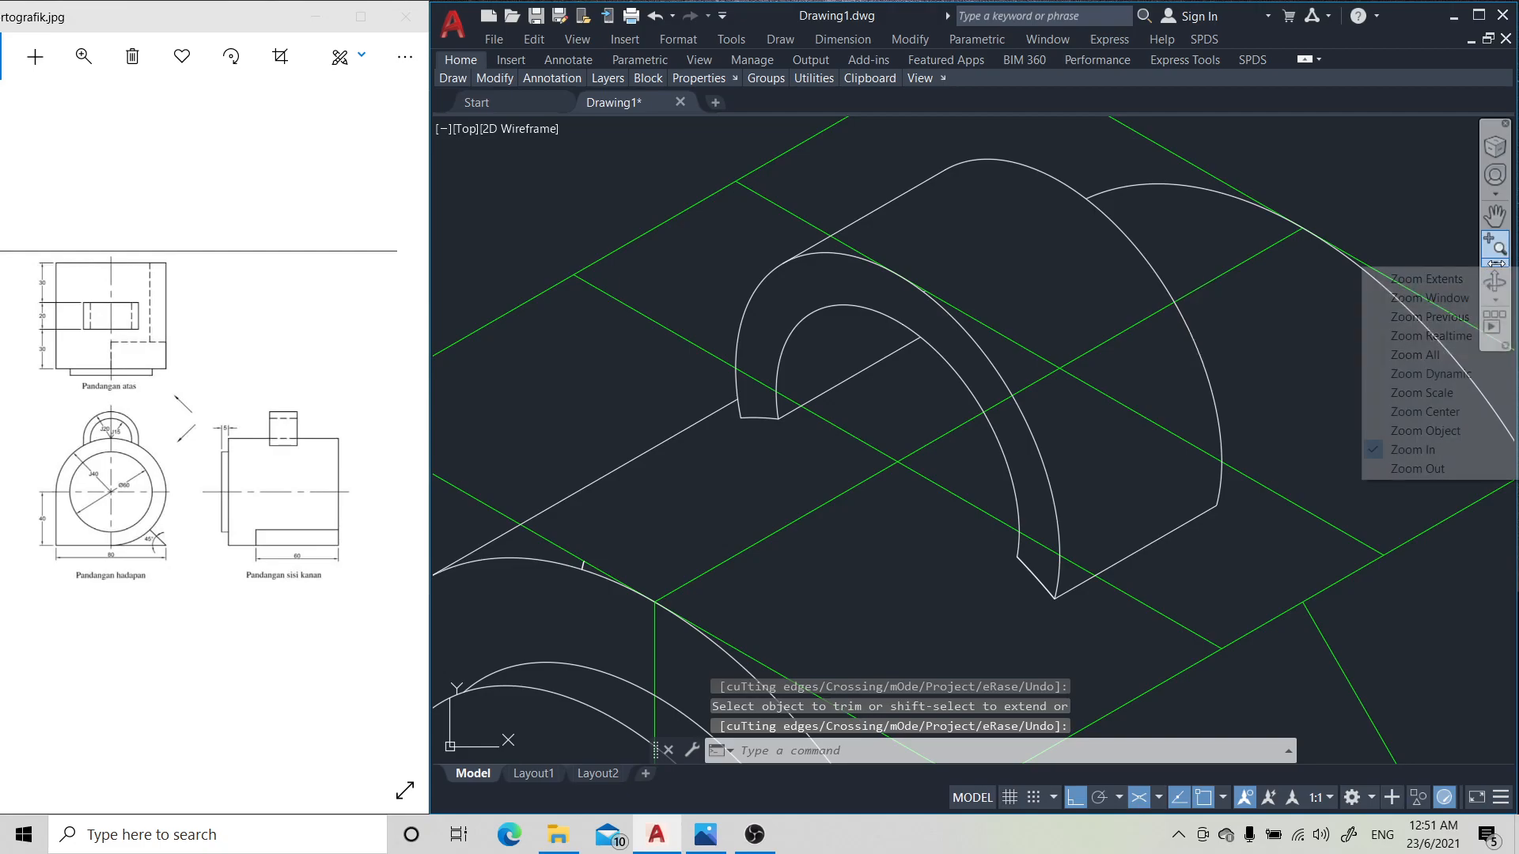
left_click(1422, 469)
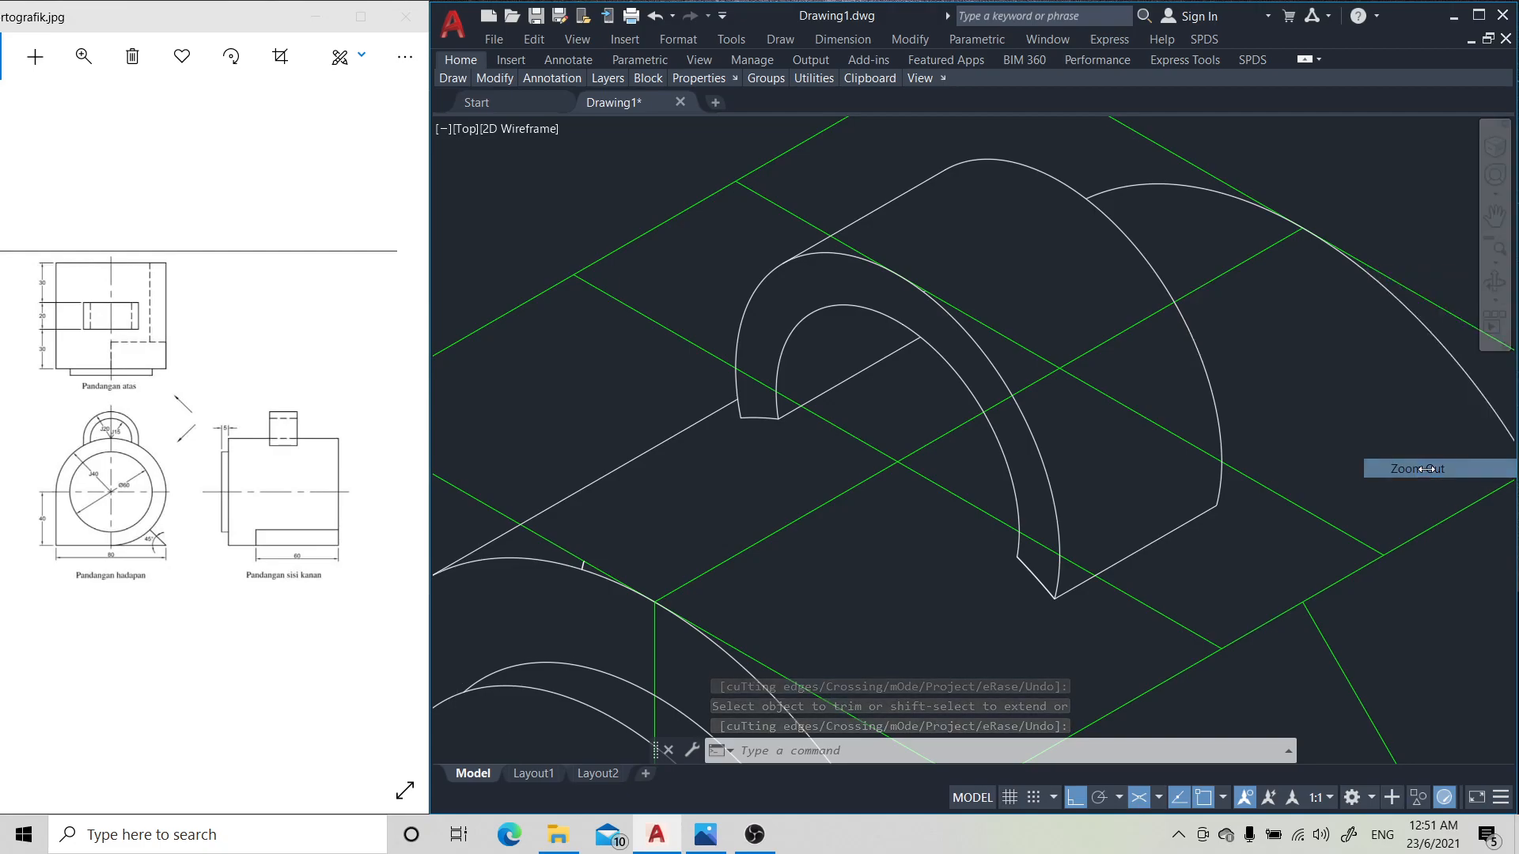
left_click(1495, 215)
mouse_move(1363, 380)
left_mouse_down()
mouse_move(1302, 278)
mouse_move(1309, 198)
mouse_move(1291, 187)
mouse_move(1319, 197)
mouse_move(1282, 189)
mouse_move(1286, 106)
mouse_move(1330, 194)
left_mouse_up()
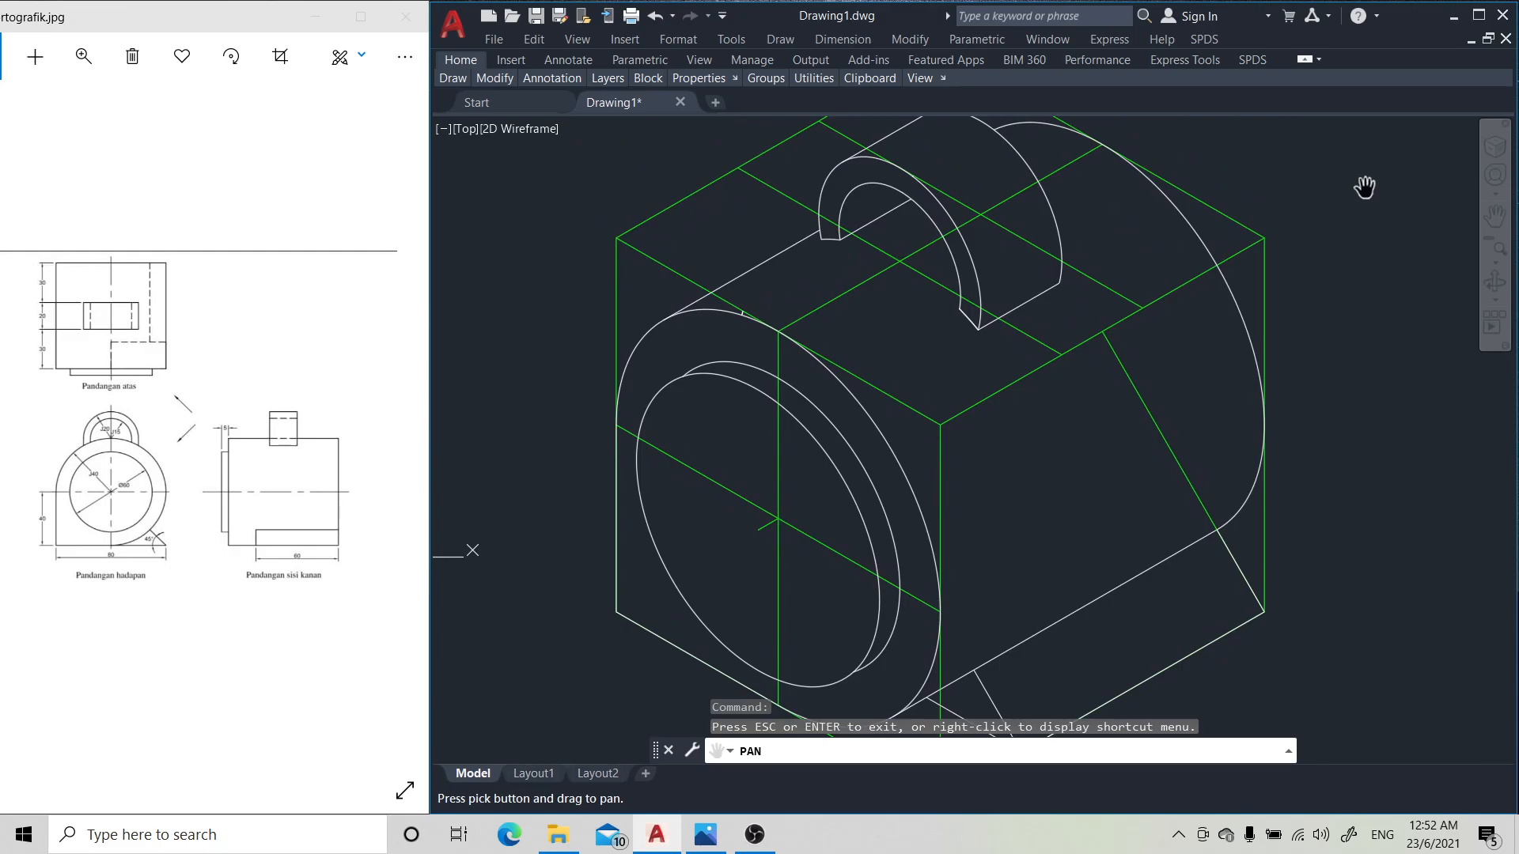
left_click(1498, 248)
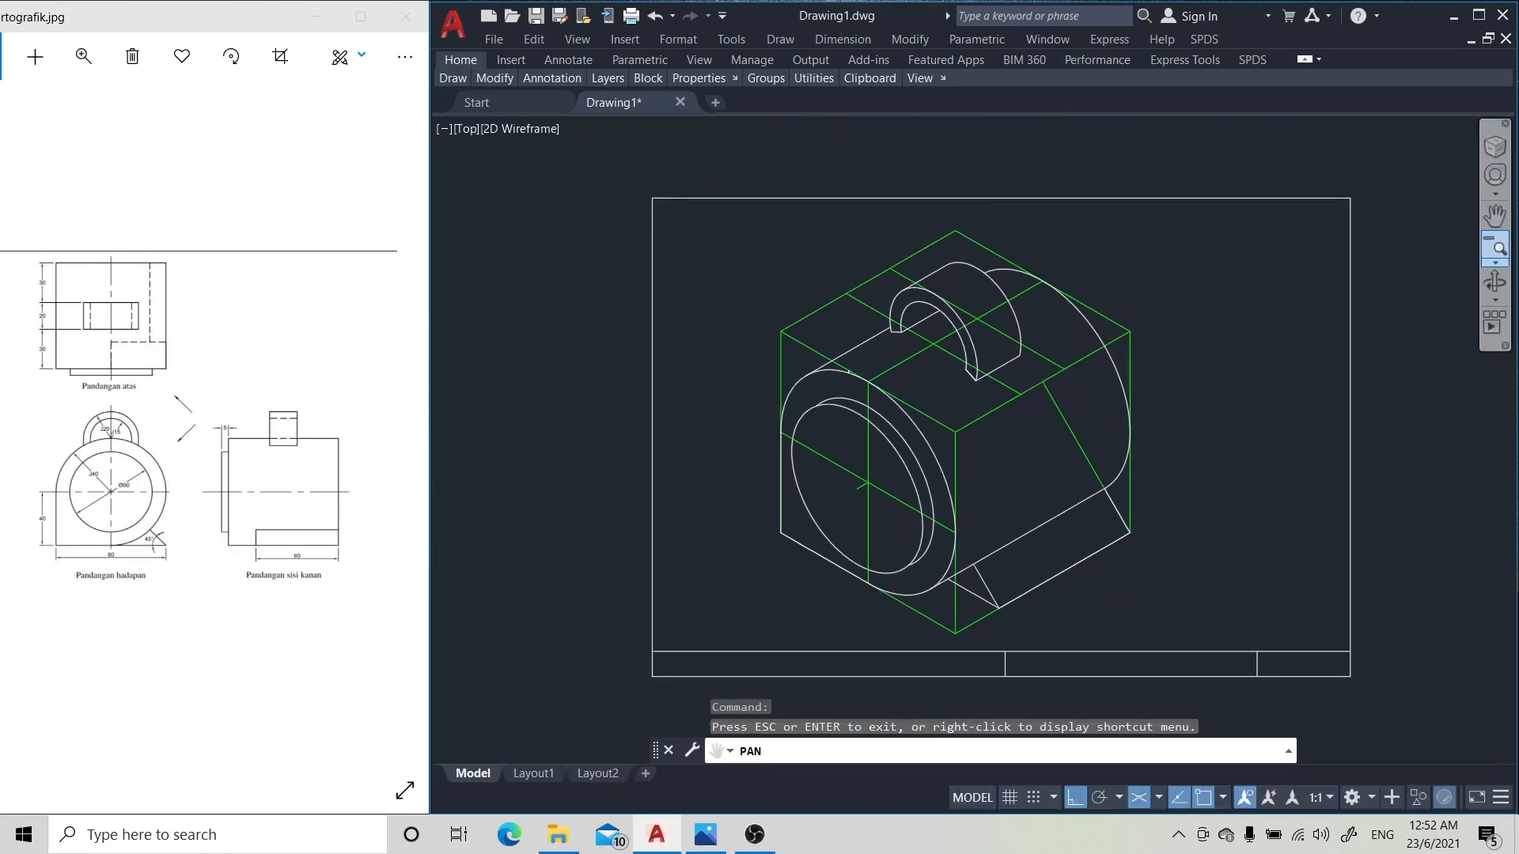
left_click(1492, 218)
left_click_drag(1417, 292, 1340, 263)
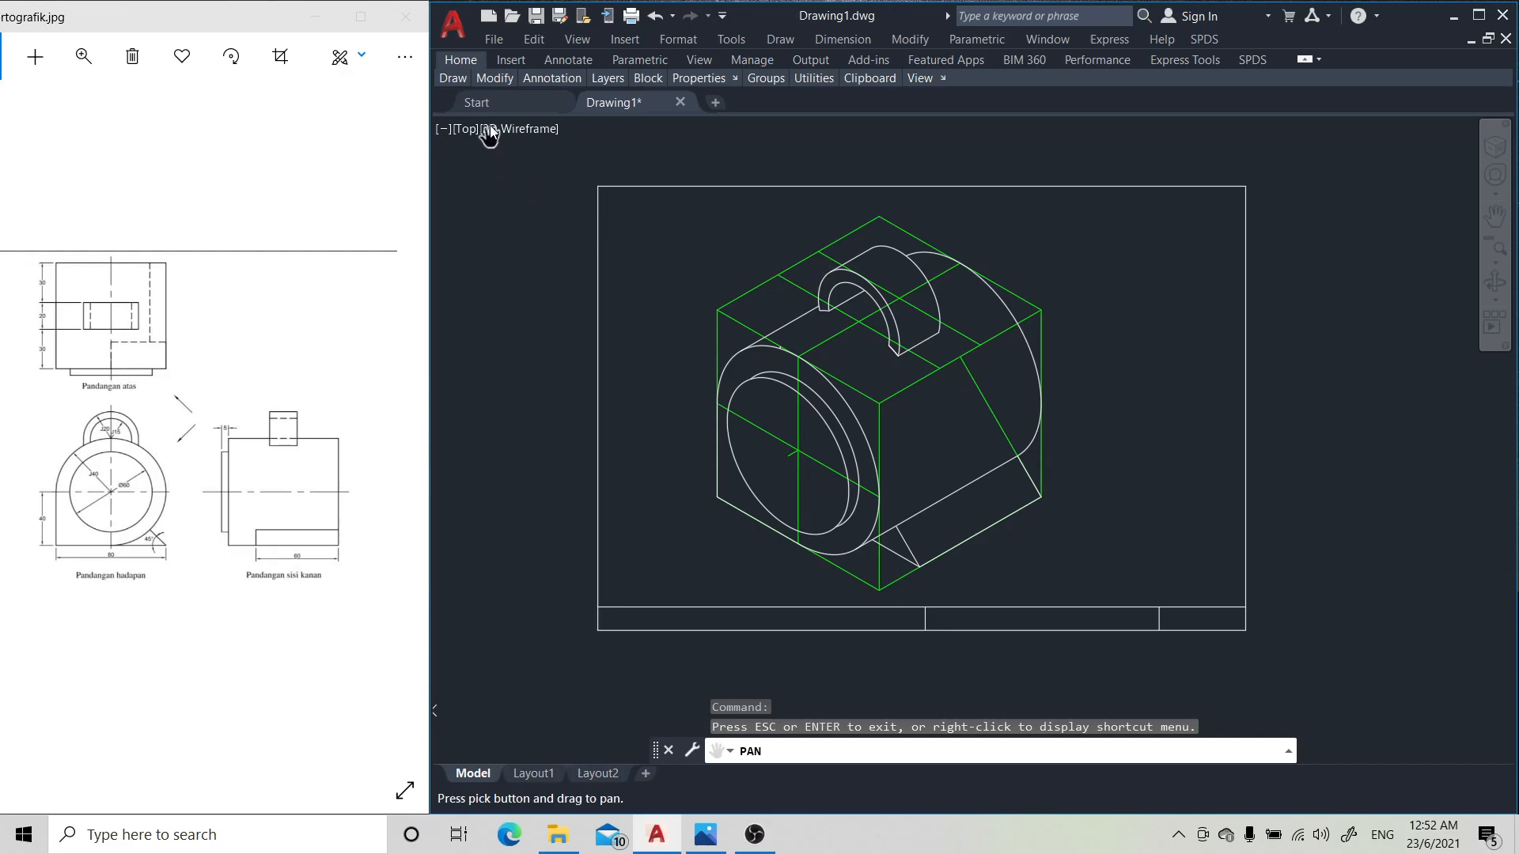
mouse_move(601, 77)
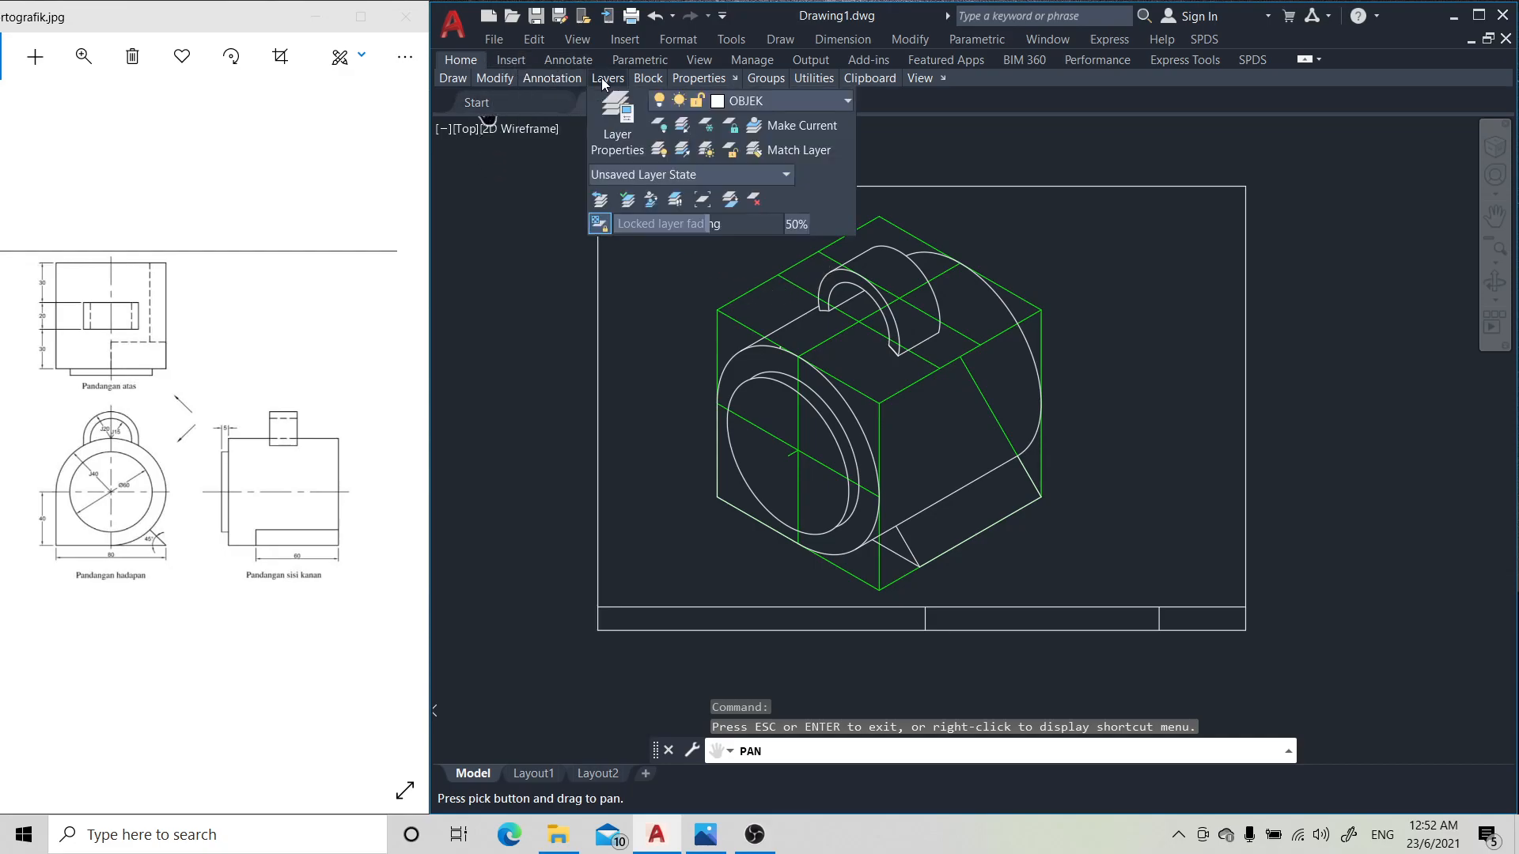
left_click(620, 136)
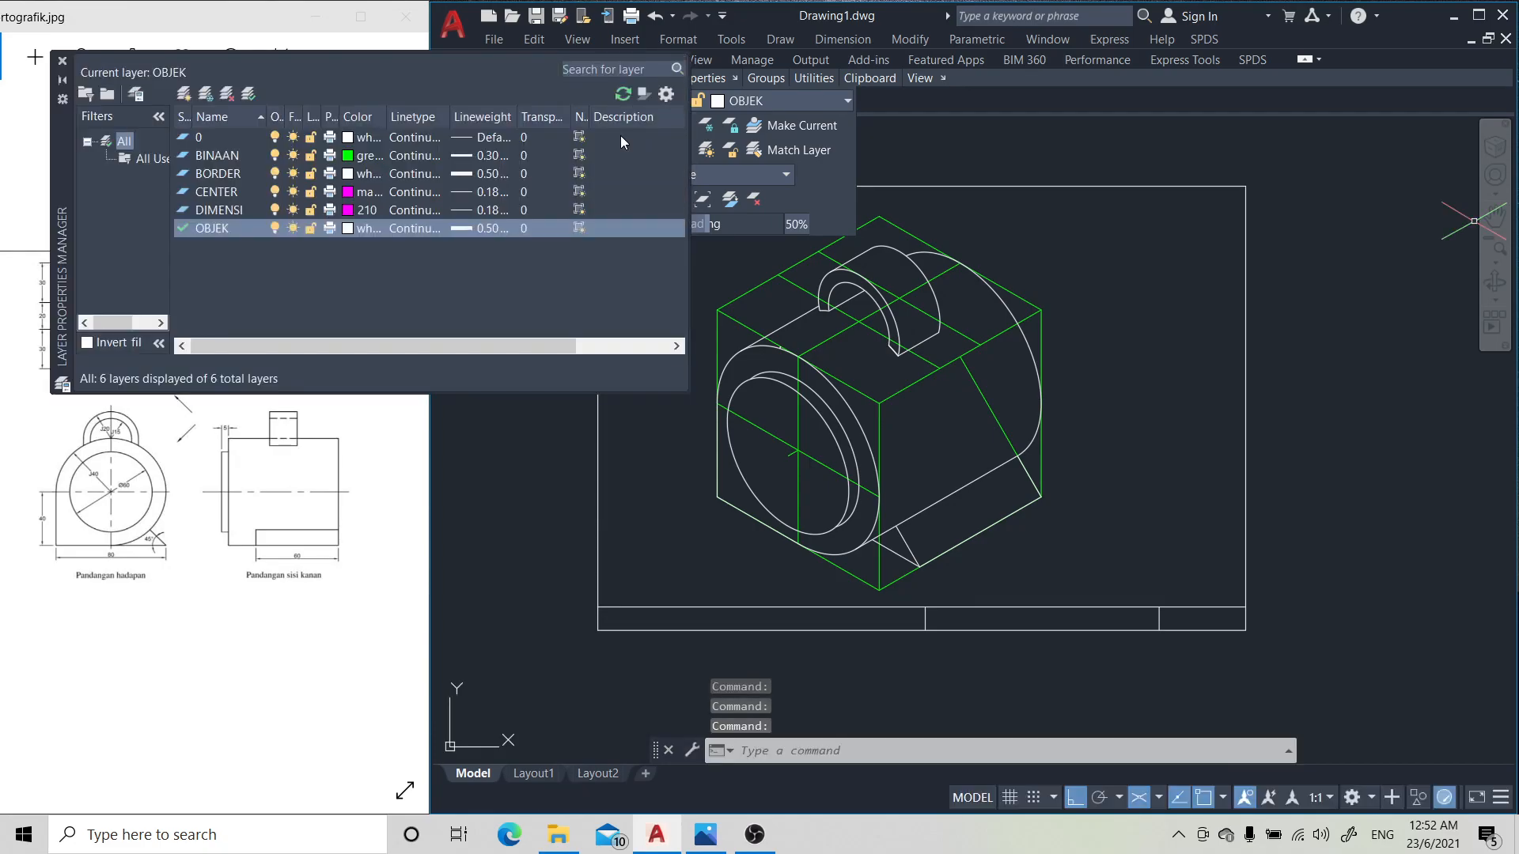
left_click(274, 157)
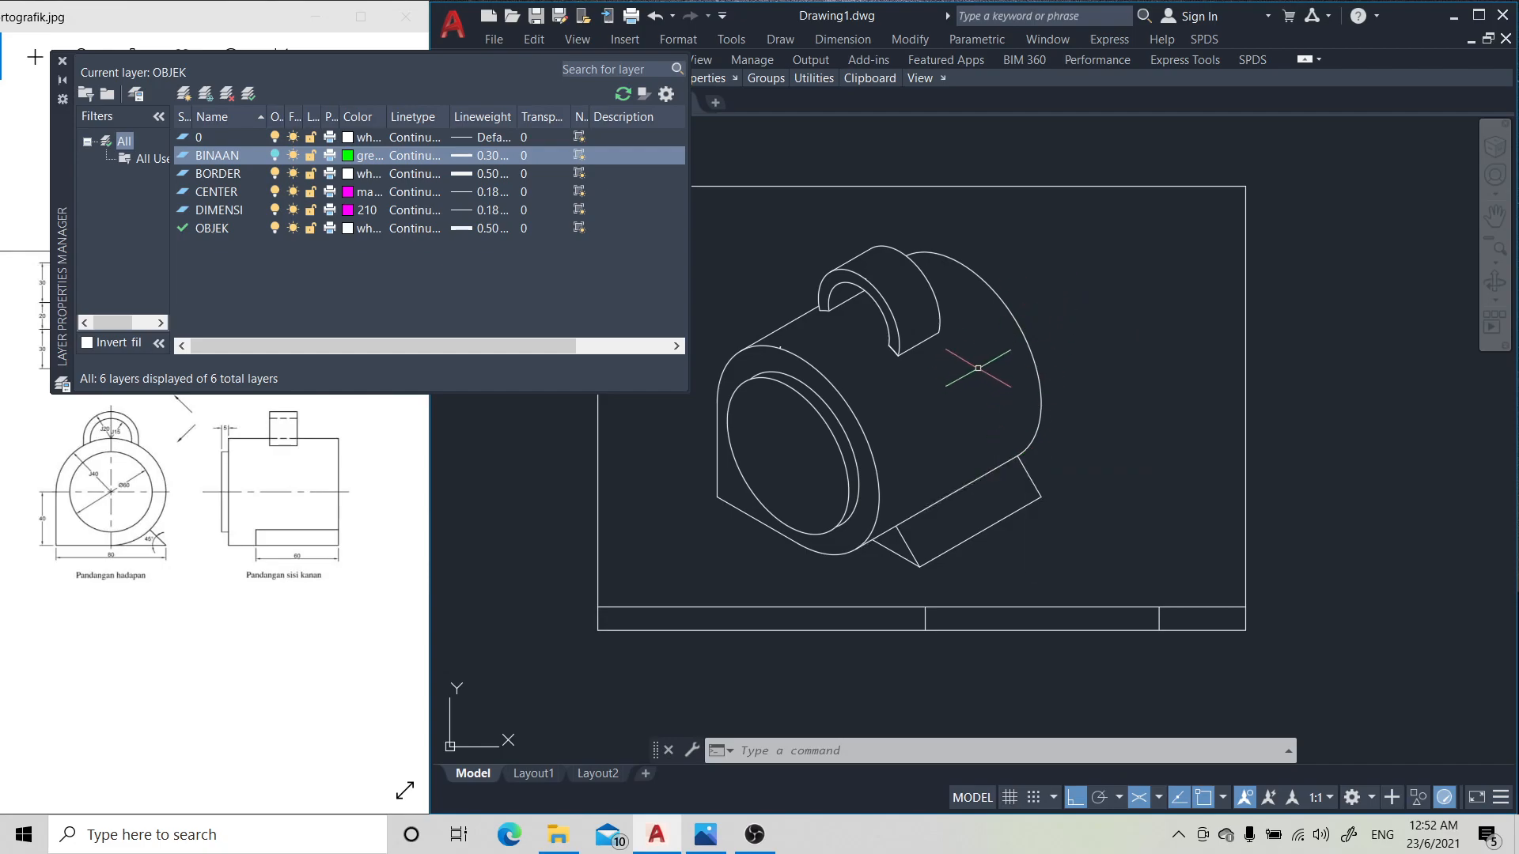
left_click(61, 61)
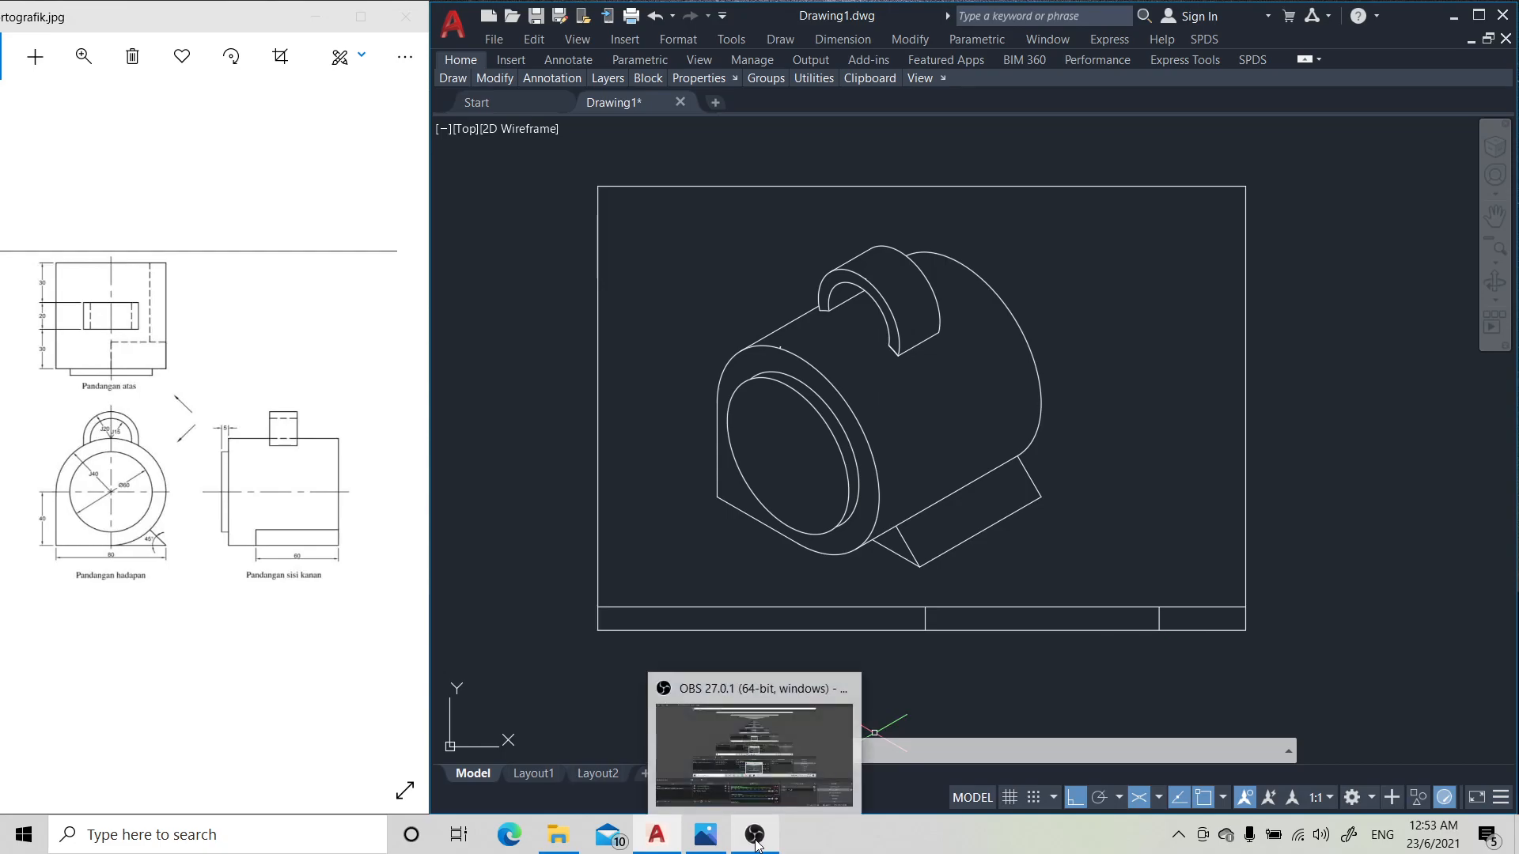
left_click(755, 752)
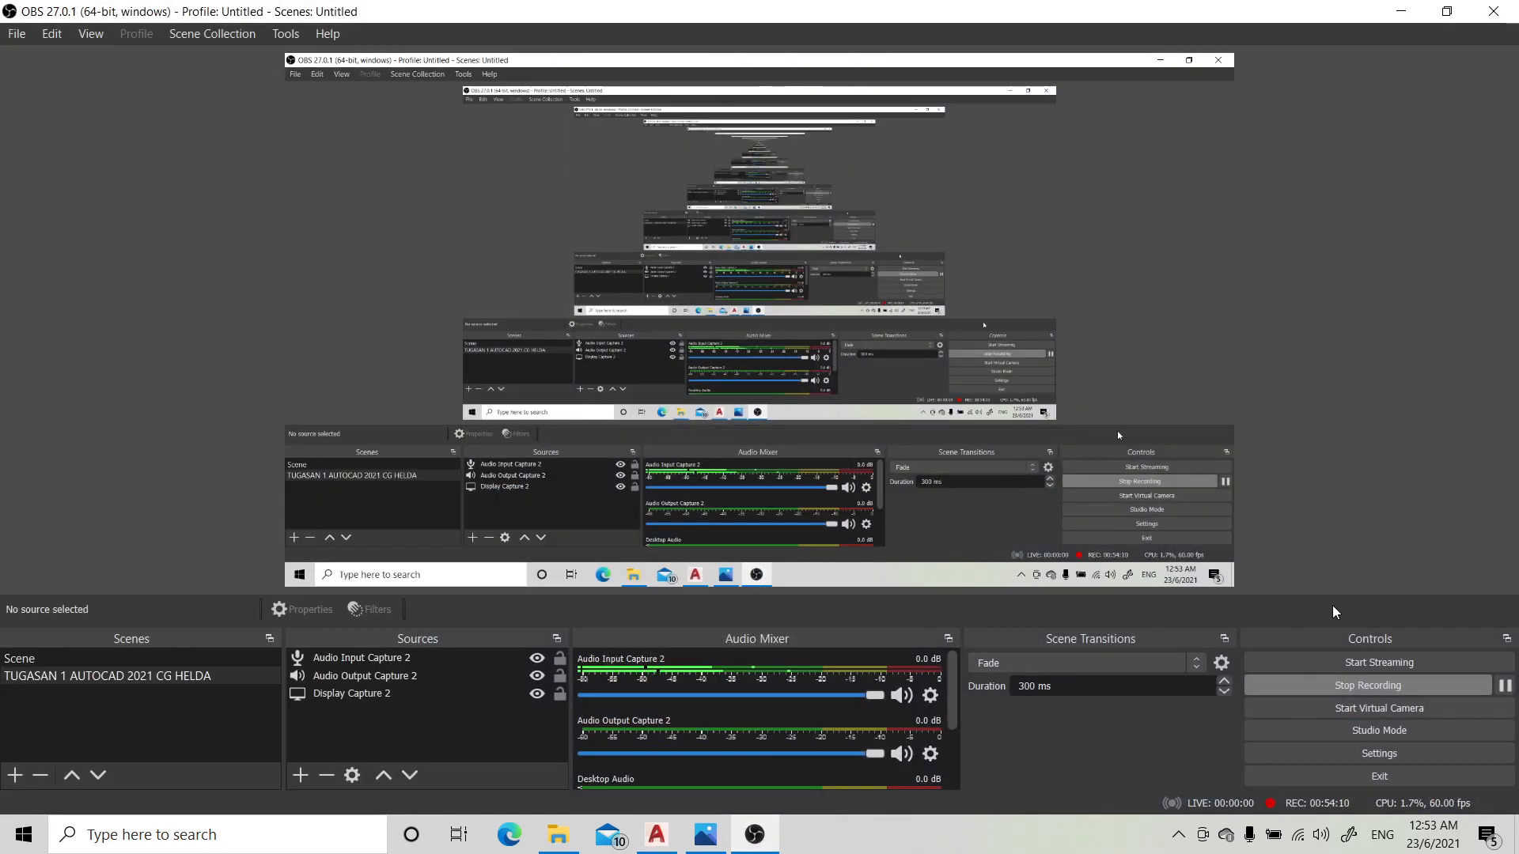